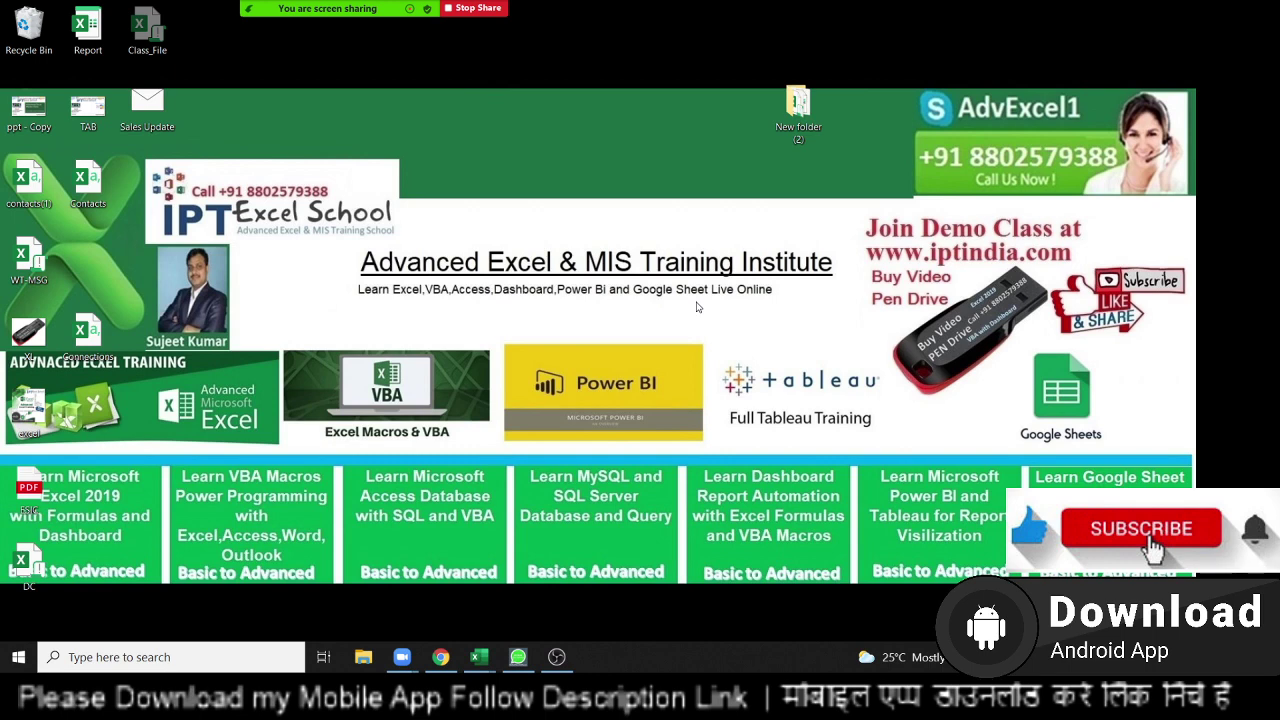
# Scroll through the IT Services Desk dashboard in Chrome, then open the IT-Data Excel workbook.
pyautogui.click(441, 657)
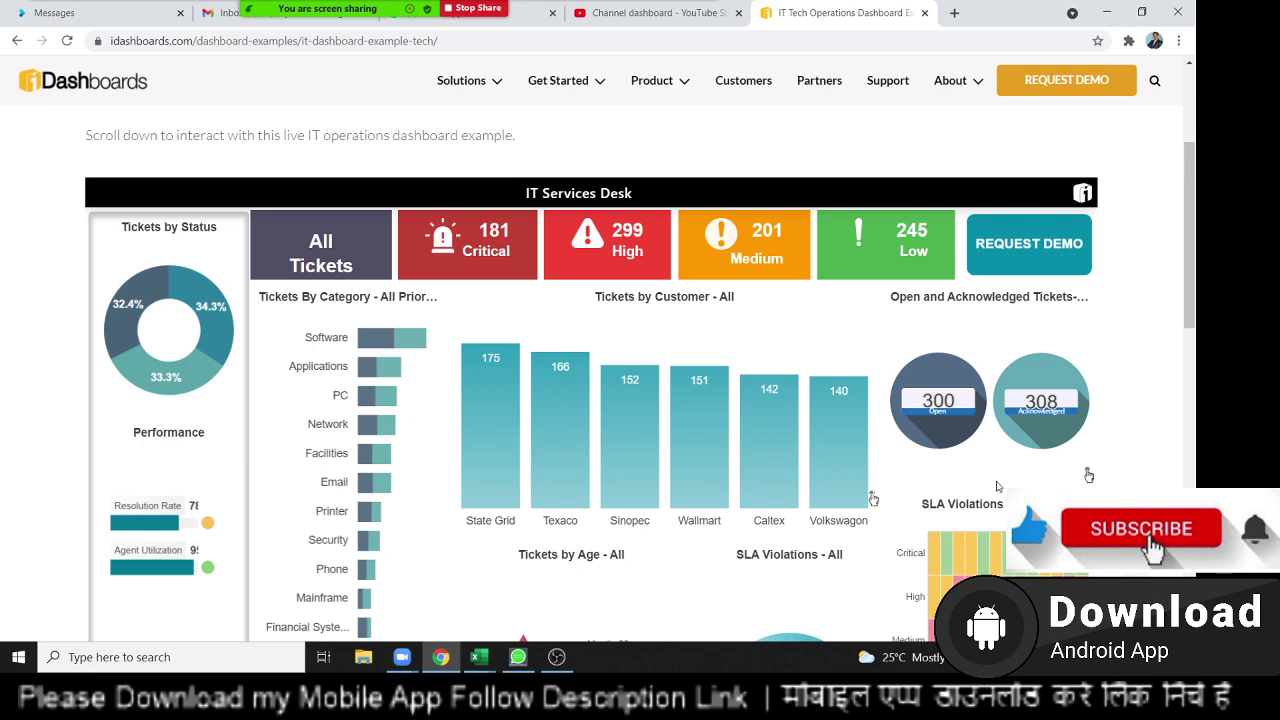
pyautogui.scroll(-3, 14, 266)
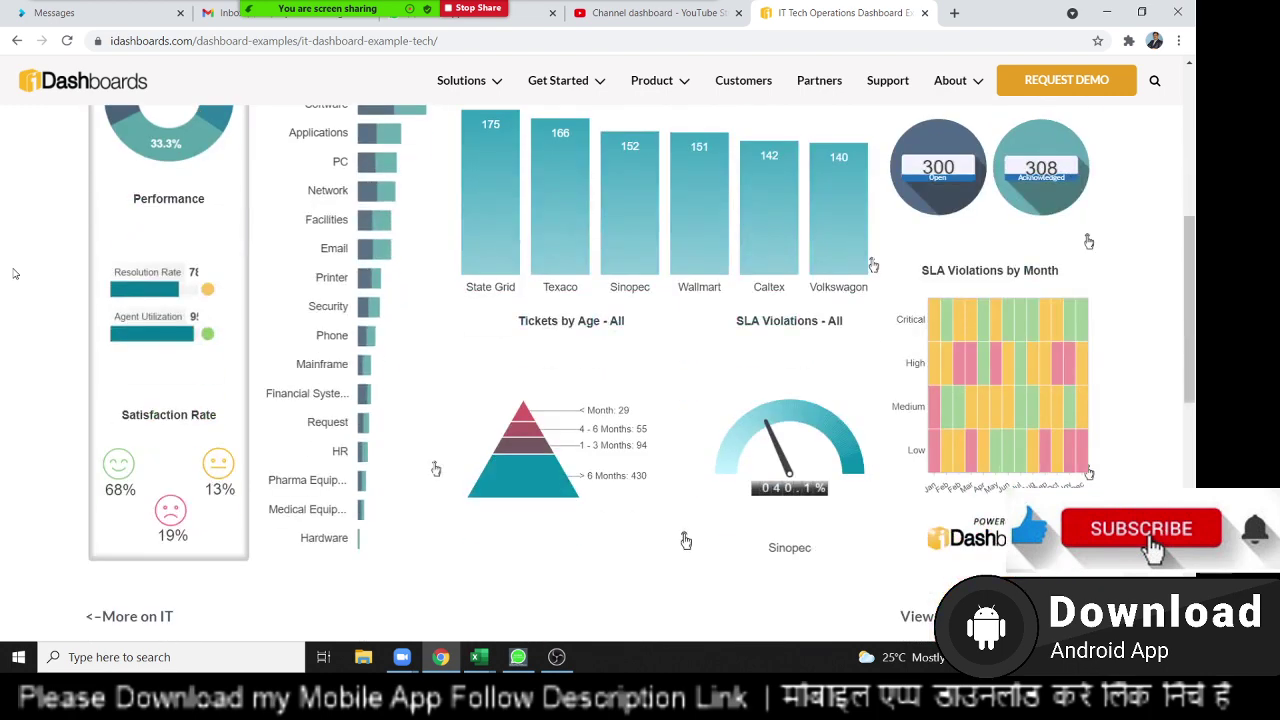
pyautogui.scroll(2, 15, 273)
pyautogui.scroll(1, 15, 273)
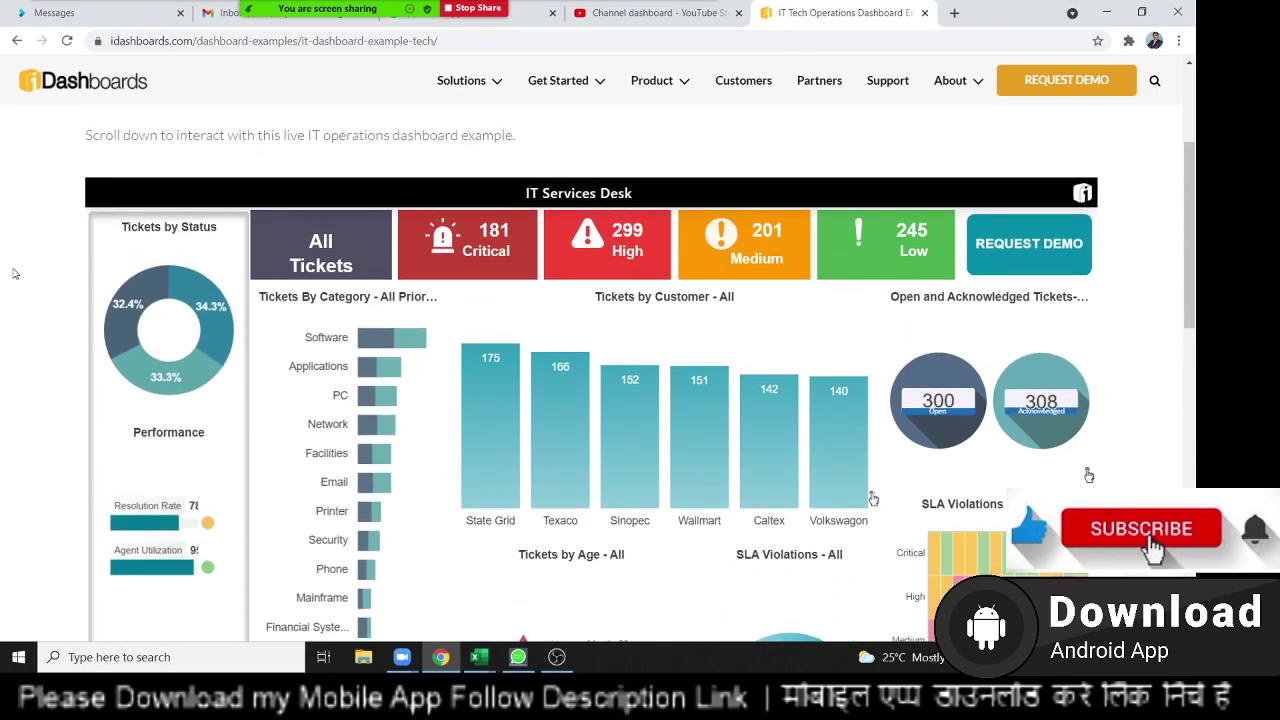
pyautogui.click(490, 660)
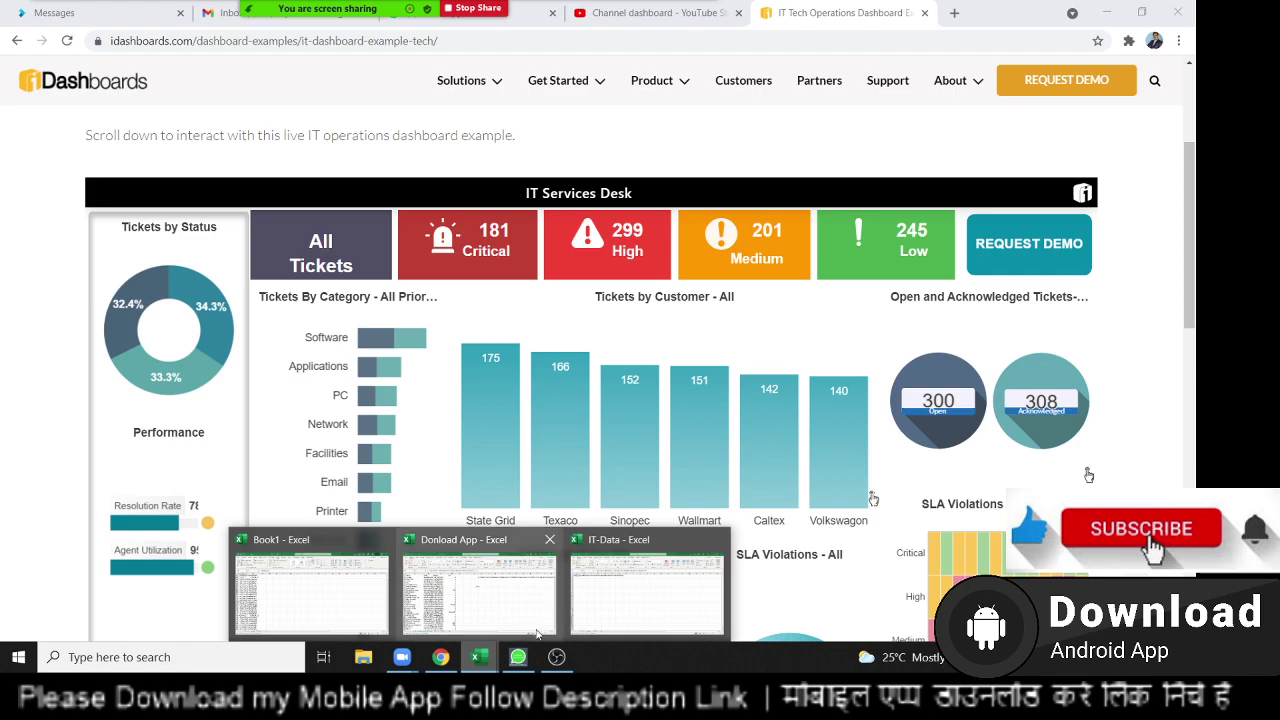
pyautogui.click(596, 608)
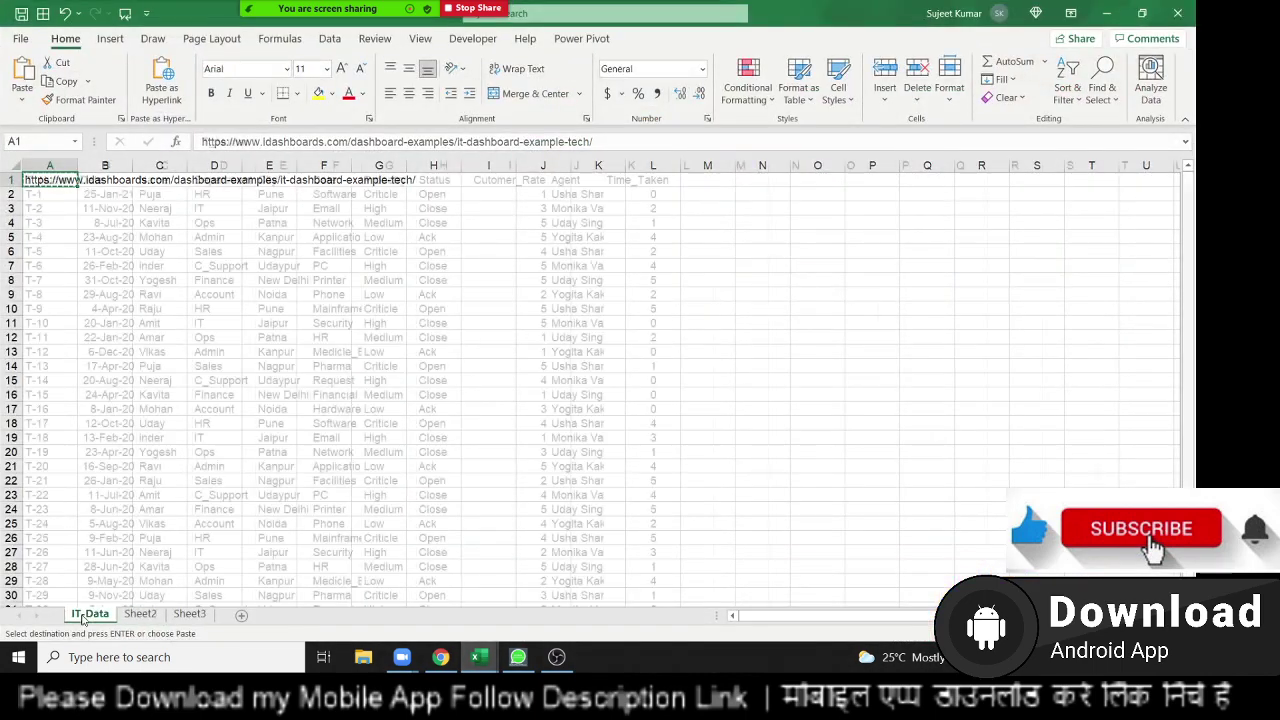
# Step through row 2's fields: Date, Name, Department, Cate, Proriotry, Cutomer_Rate and Agent.
pyautogui.hotkey('ctrl', 'Right')
pyautogui.hotkey('ctrl', 'Left')
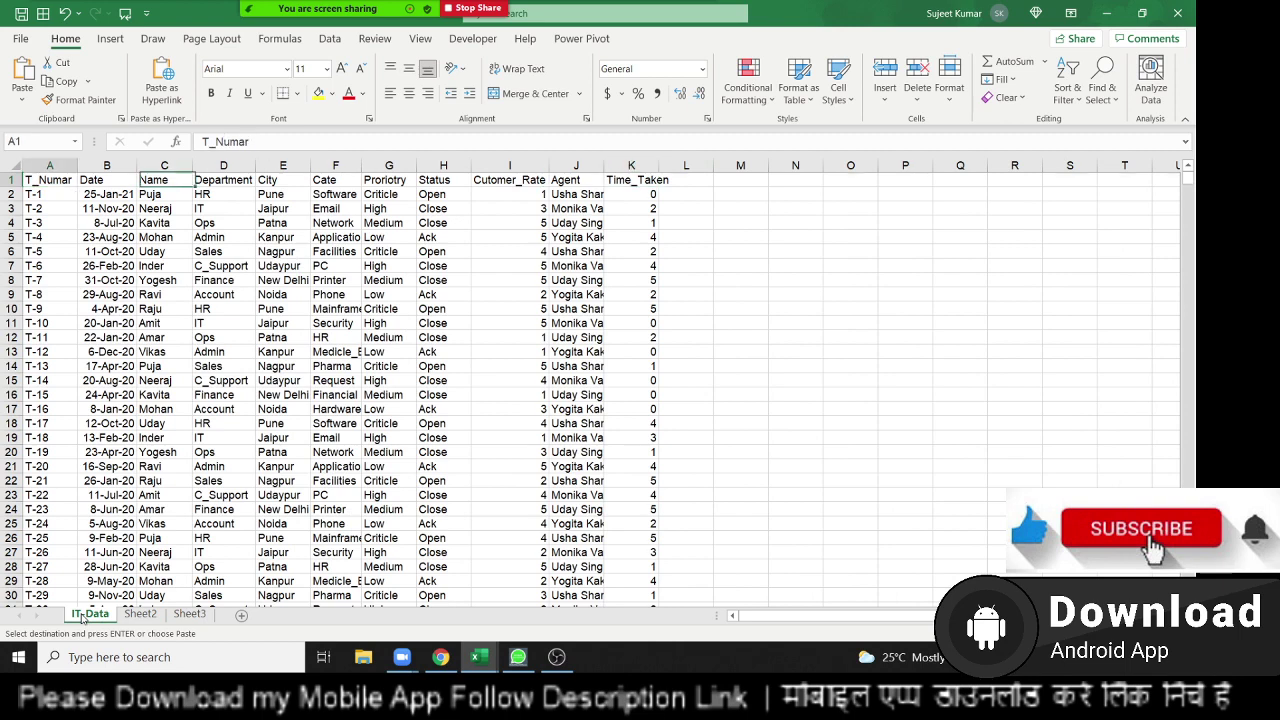
pyautogui.press('Down')
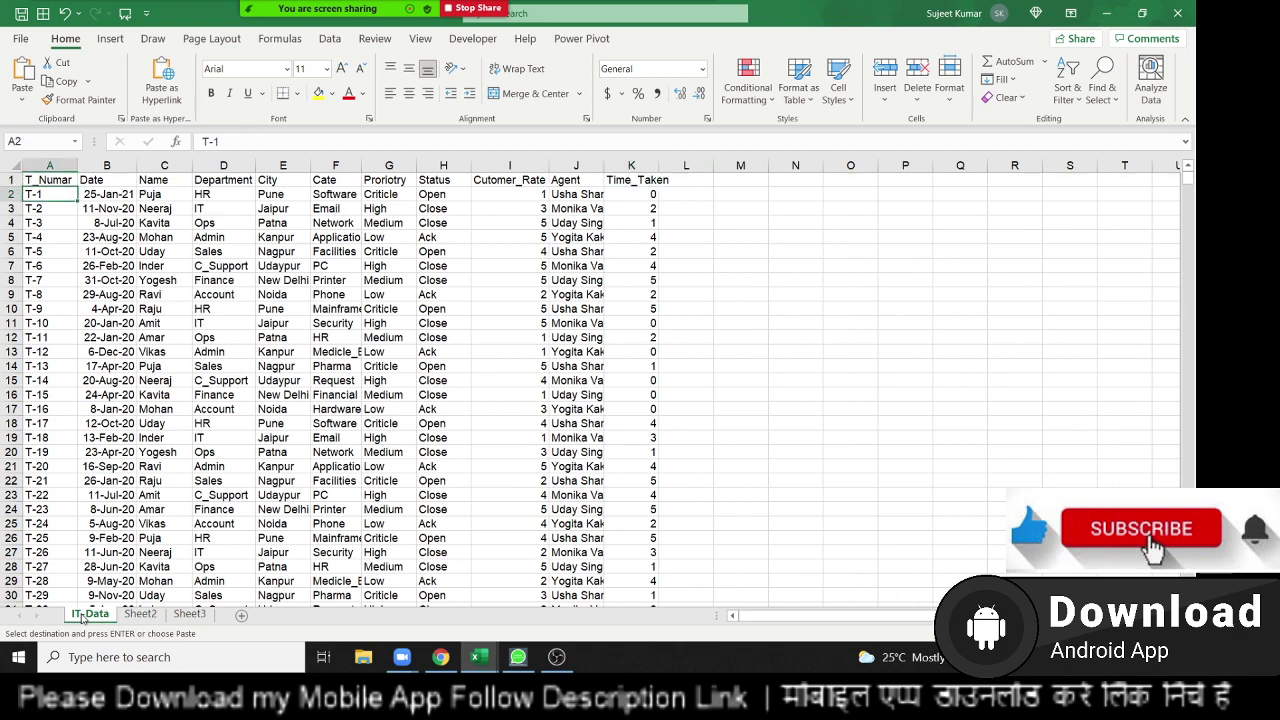
pyautogui.press('Right')
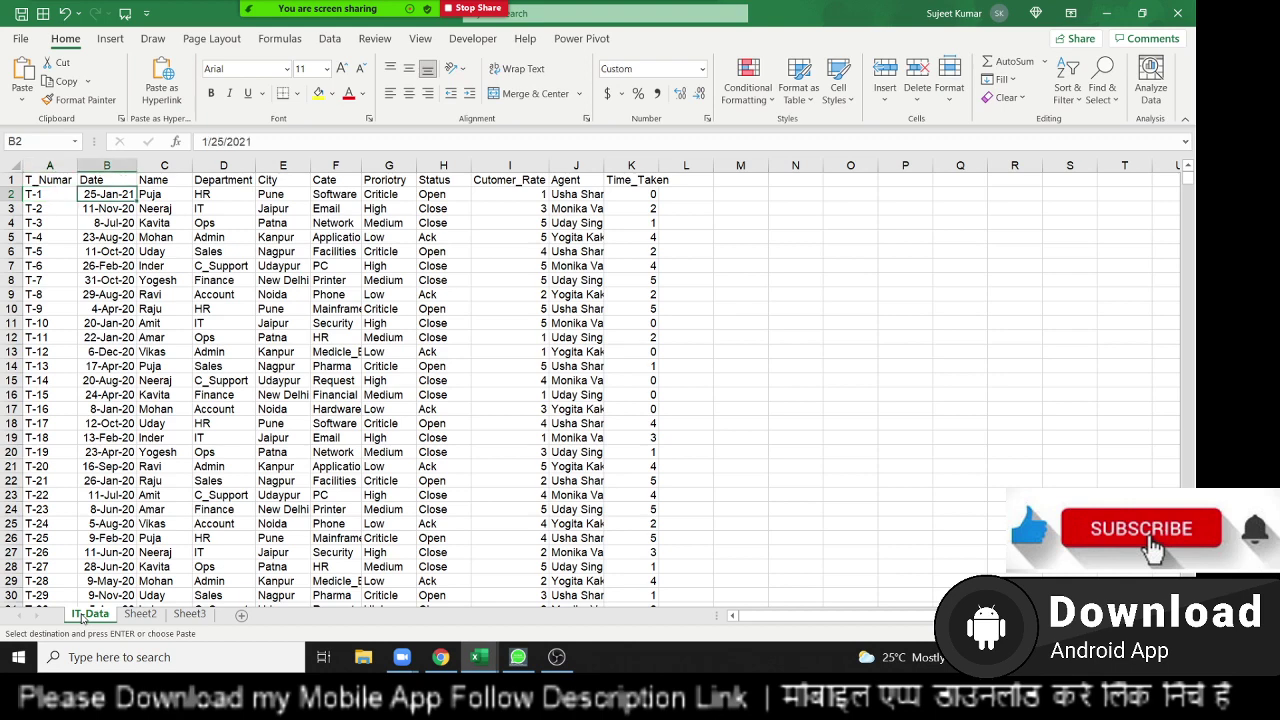
pyautogui.press('Right')
pyautogui.press('Right')
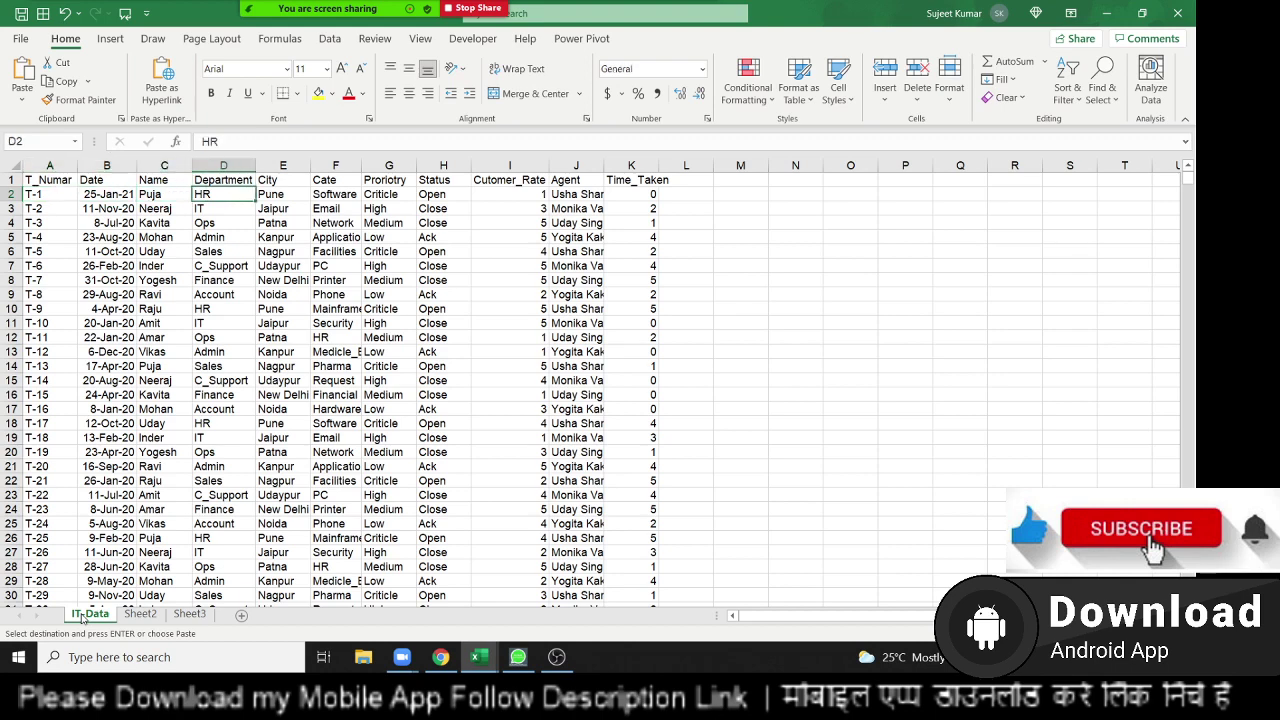
pyautogui.press('Right')
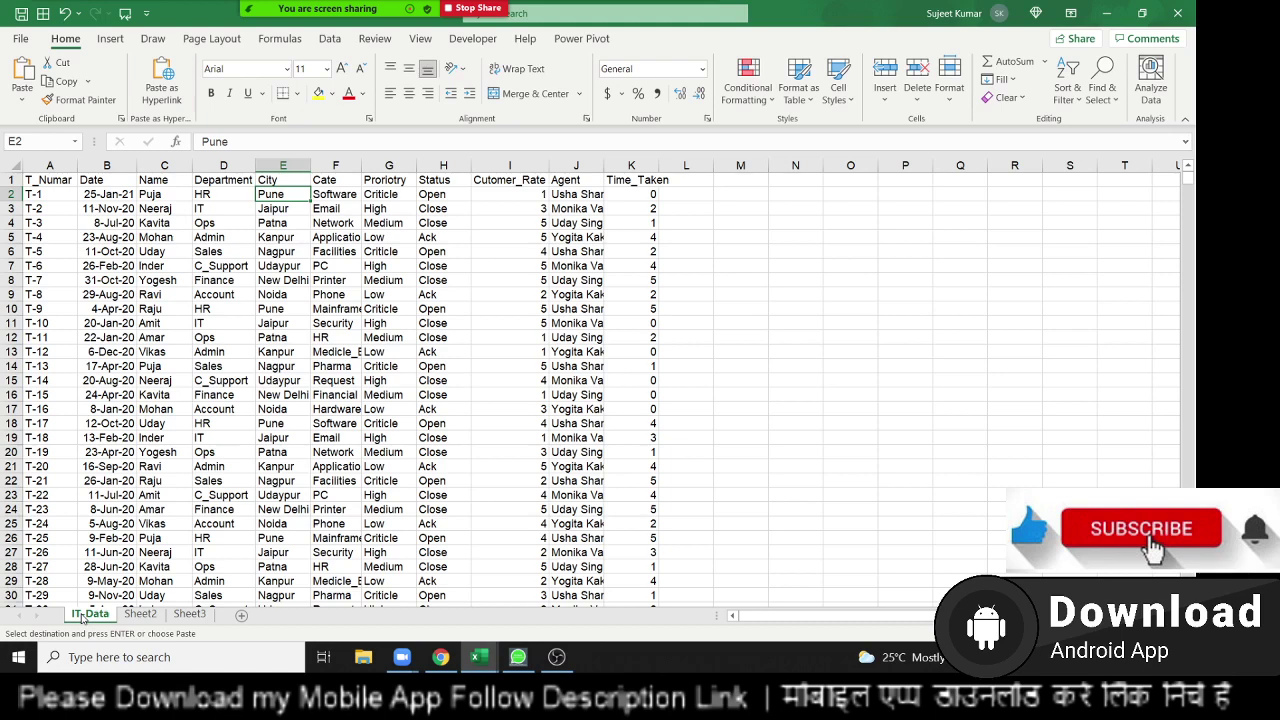
pyautogui.press('Right')
pyautogui.press('Right')
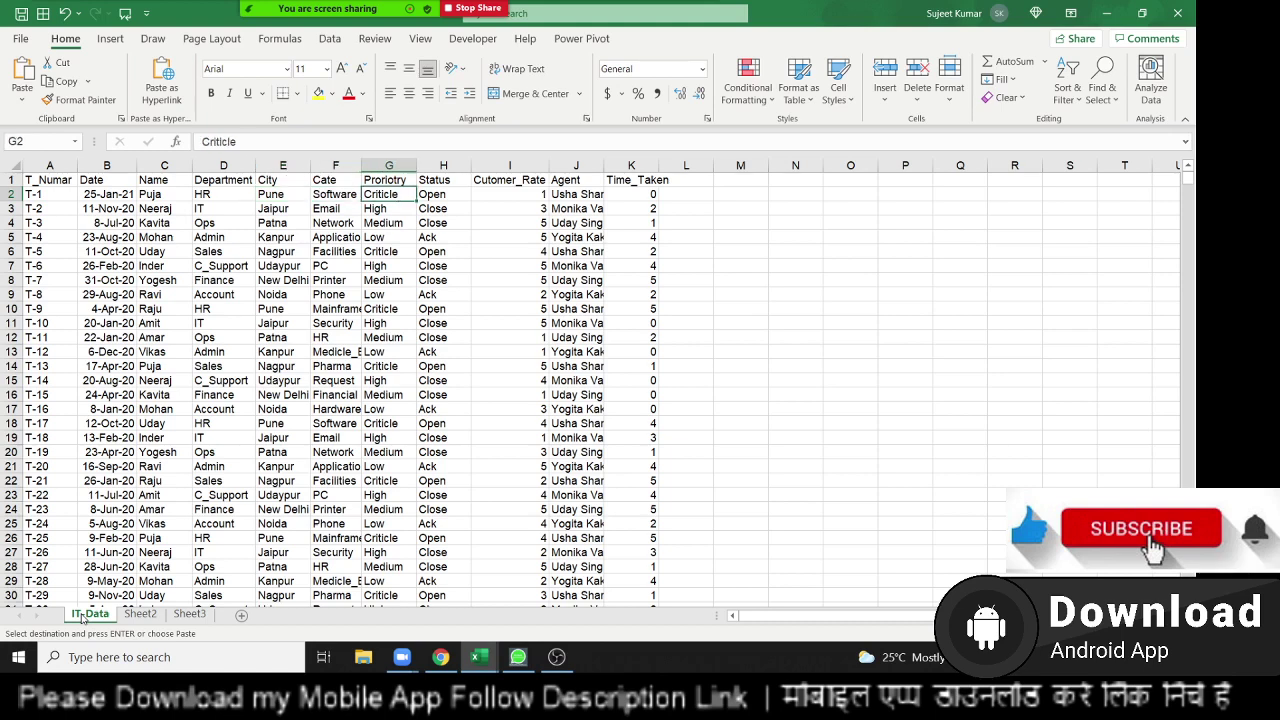
pyautogui.press('Right')
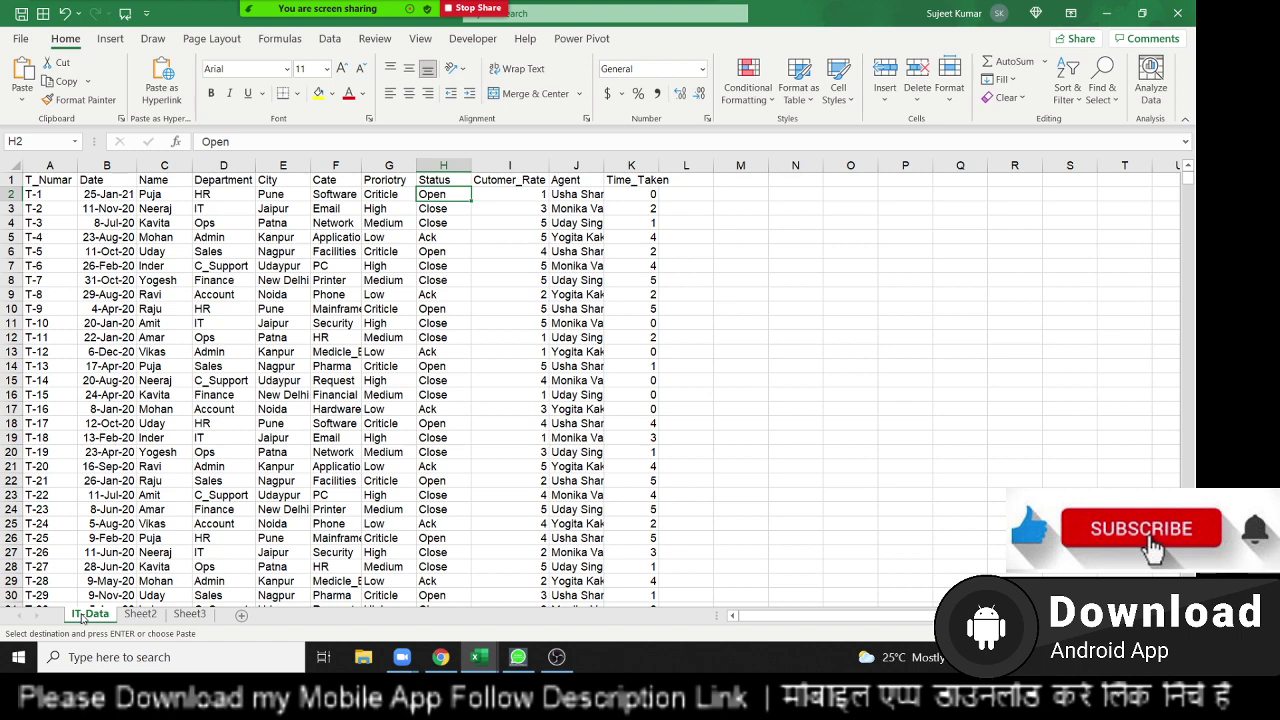
pyautogui.press('Right')
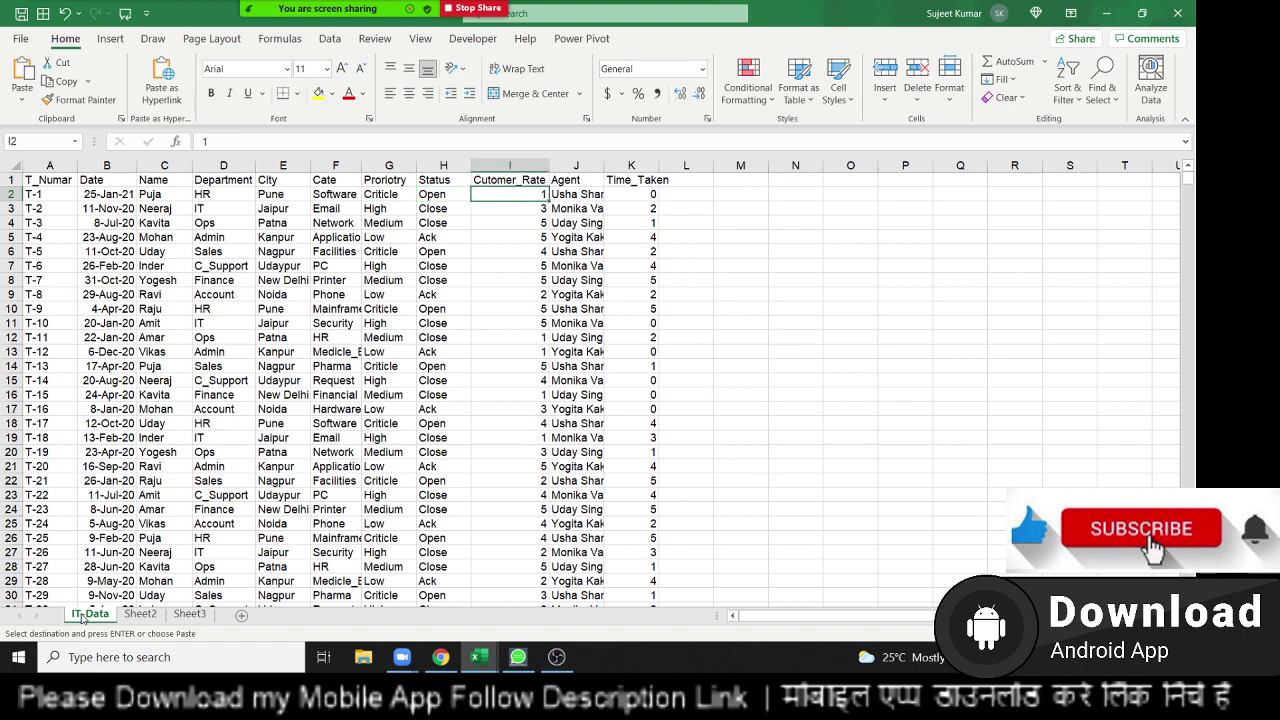
pyautogui.press('Right')
pyautogui.press('Right')
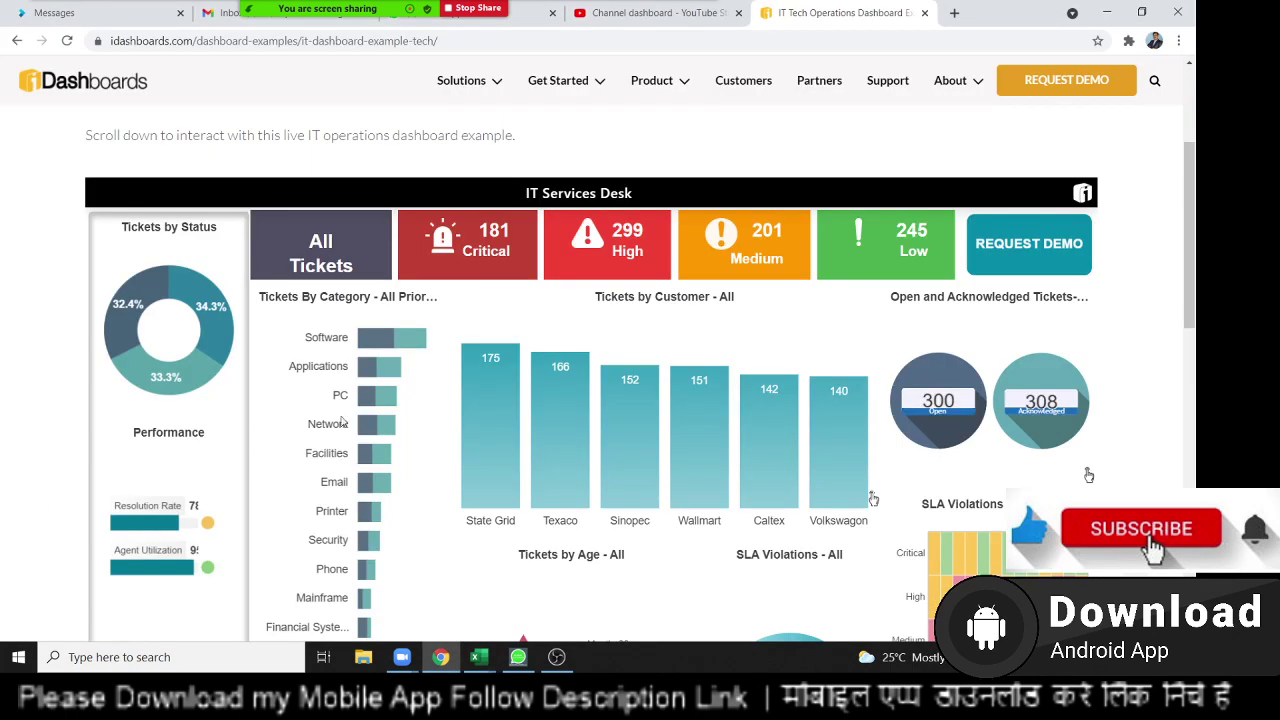
# Launch Power BI Desktop from a Windows search for 'powe'.
pyautogui.scroll(-3, 720, 484)
pyautogui.scroll(2, 720, 484)
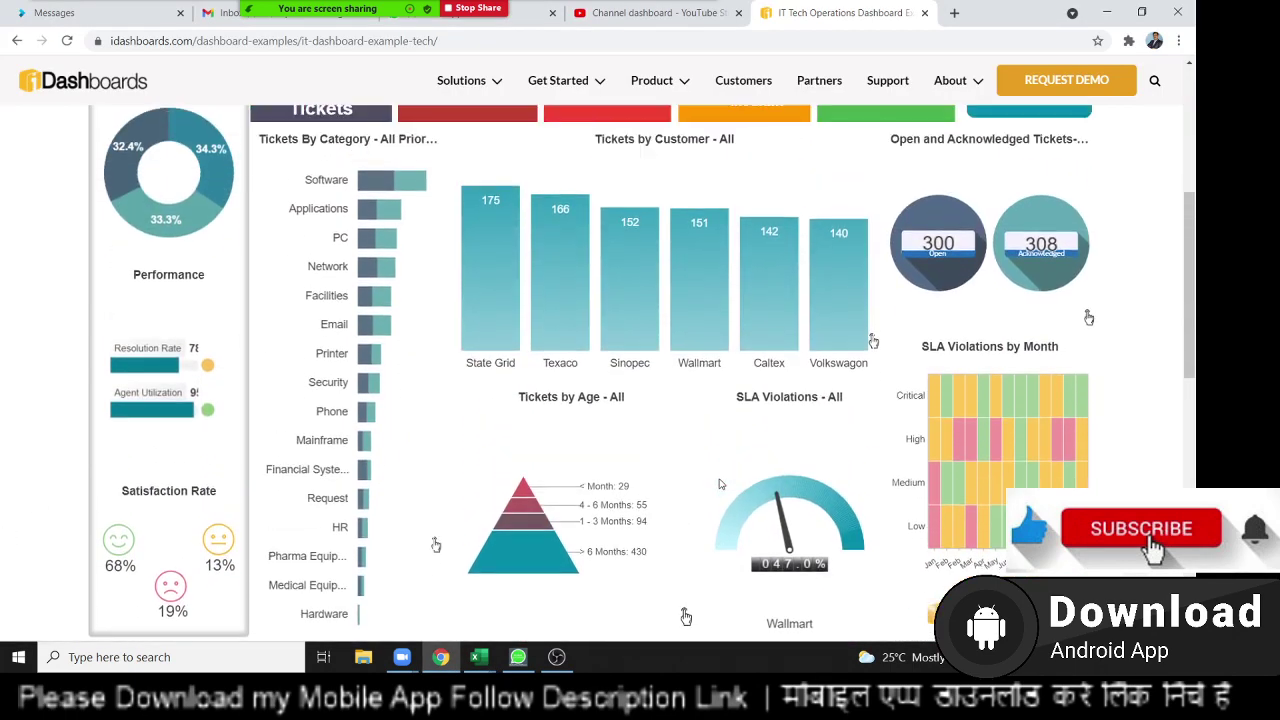
pyautogui.click(165, 660)
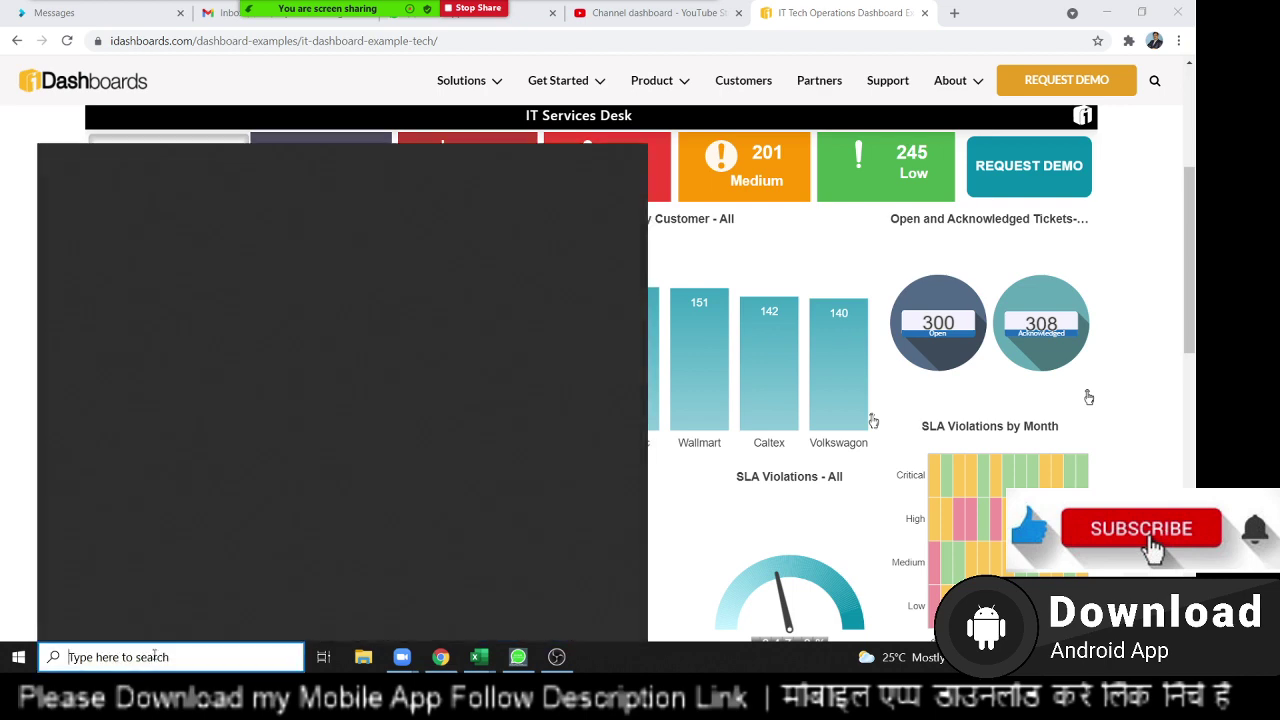
pyautogui.write('powe')
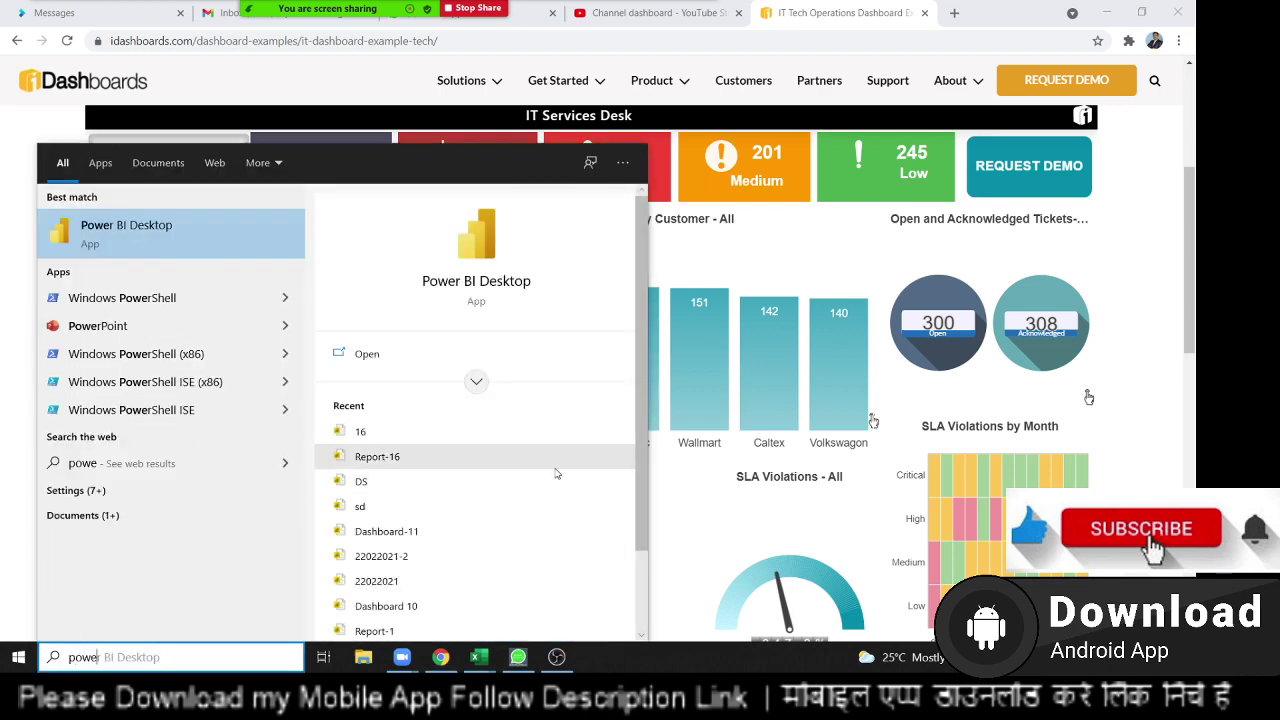
pyautogui.click(460, 281)
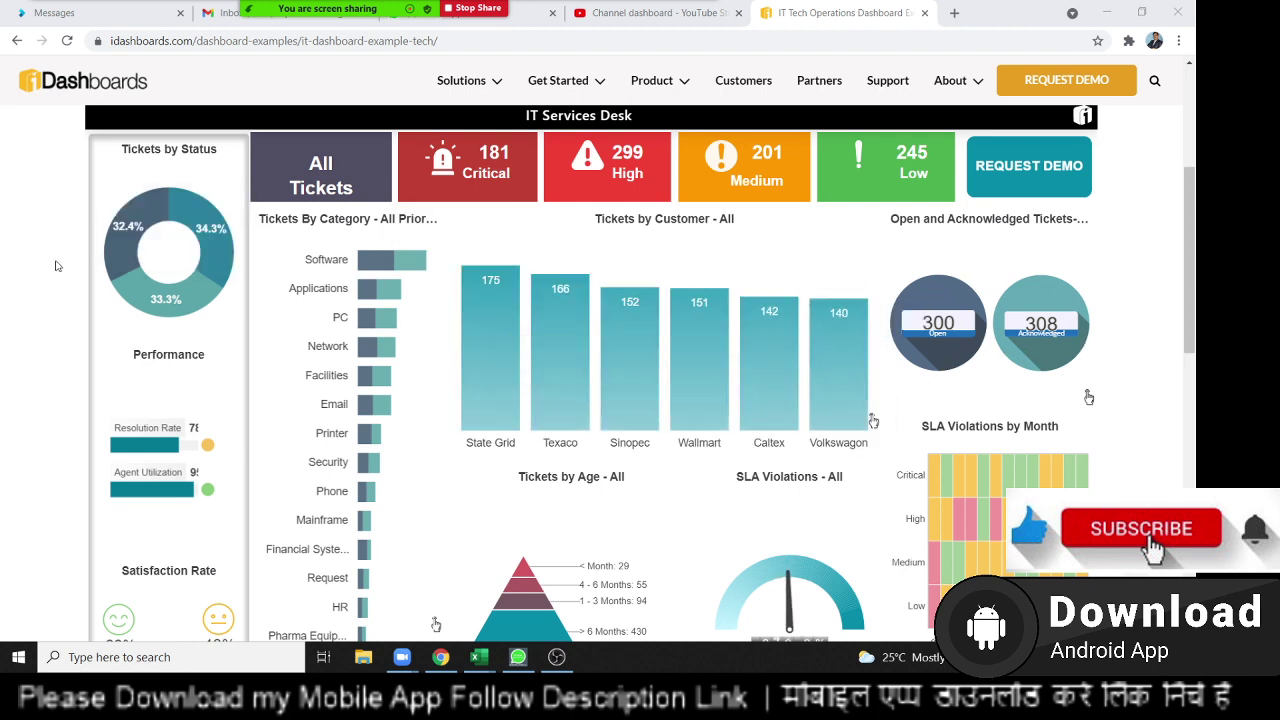
# Read the tooltips on the status donut, category bars and customer bars.
pyautogui.moveTo(118, 255)
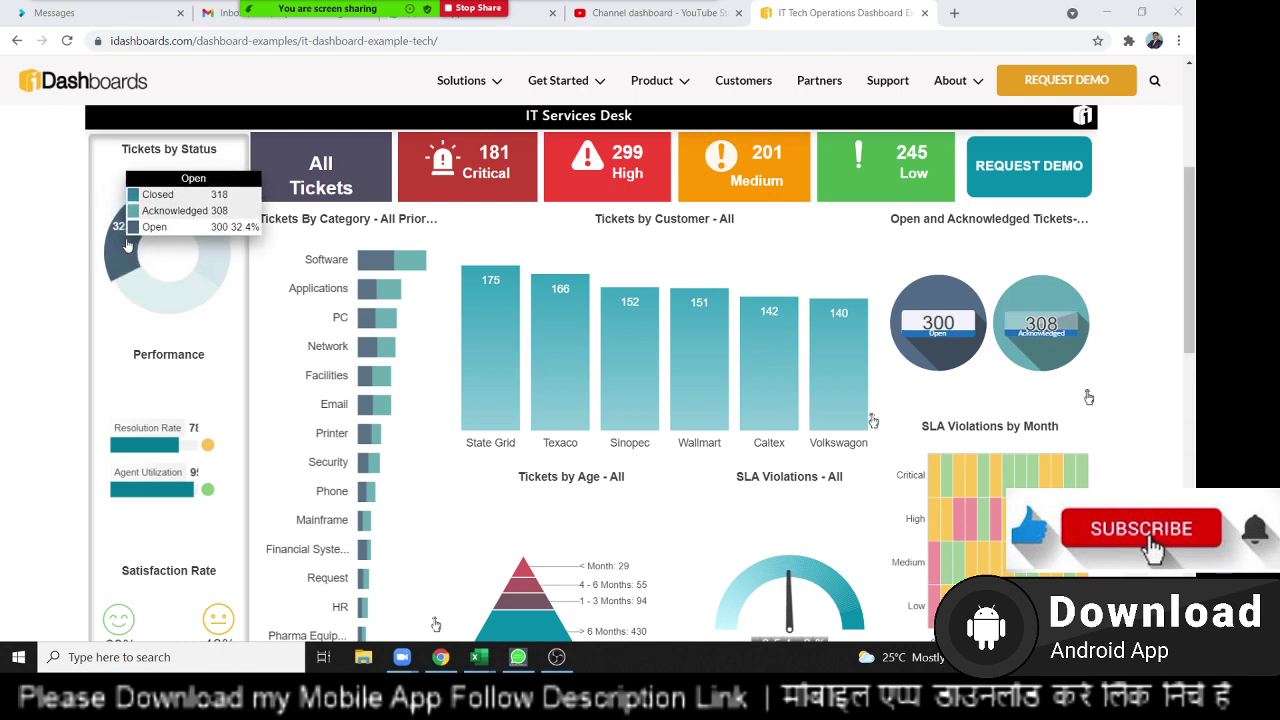
pyautogui.moveTo(196, 290)
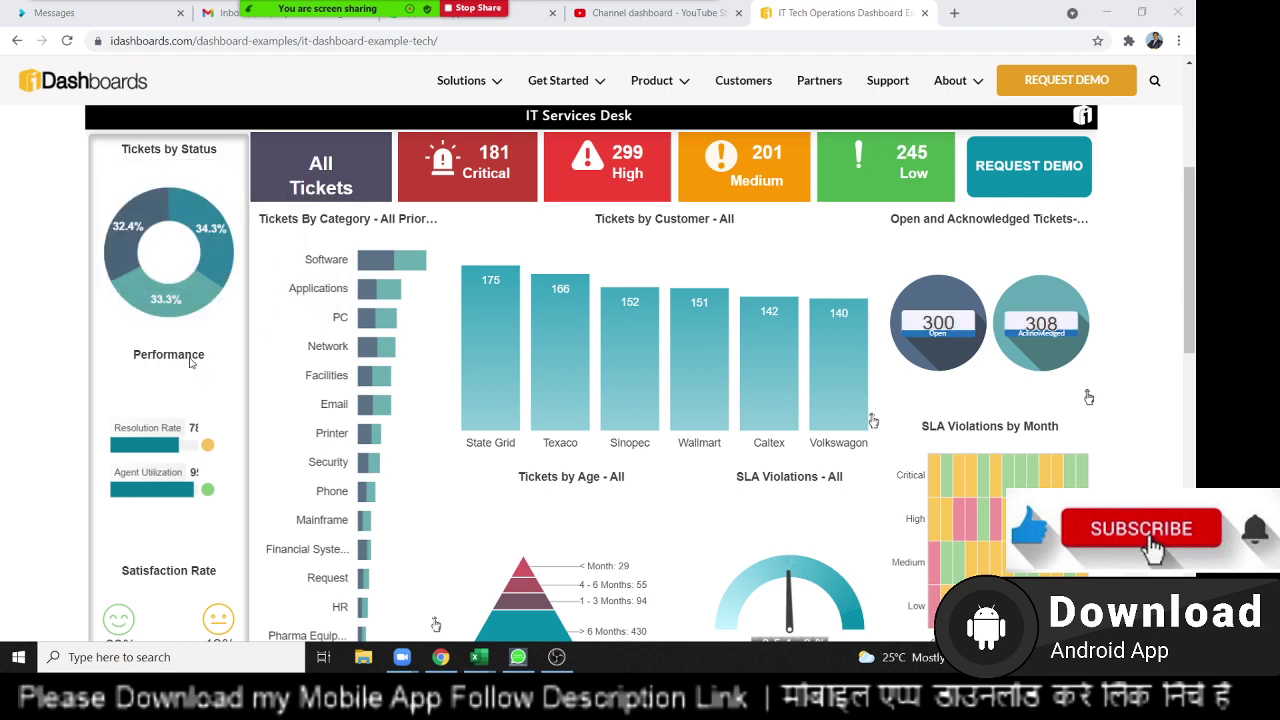
pyautogui.moveTo(150, 458)
pyautogui.scroll(-2, 153, 536)
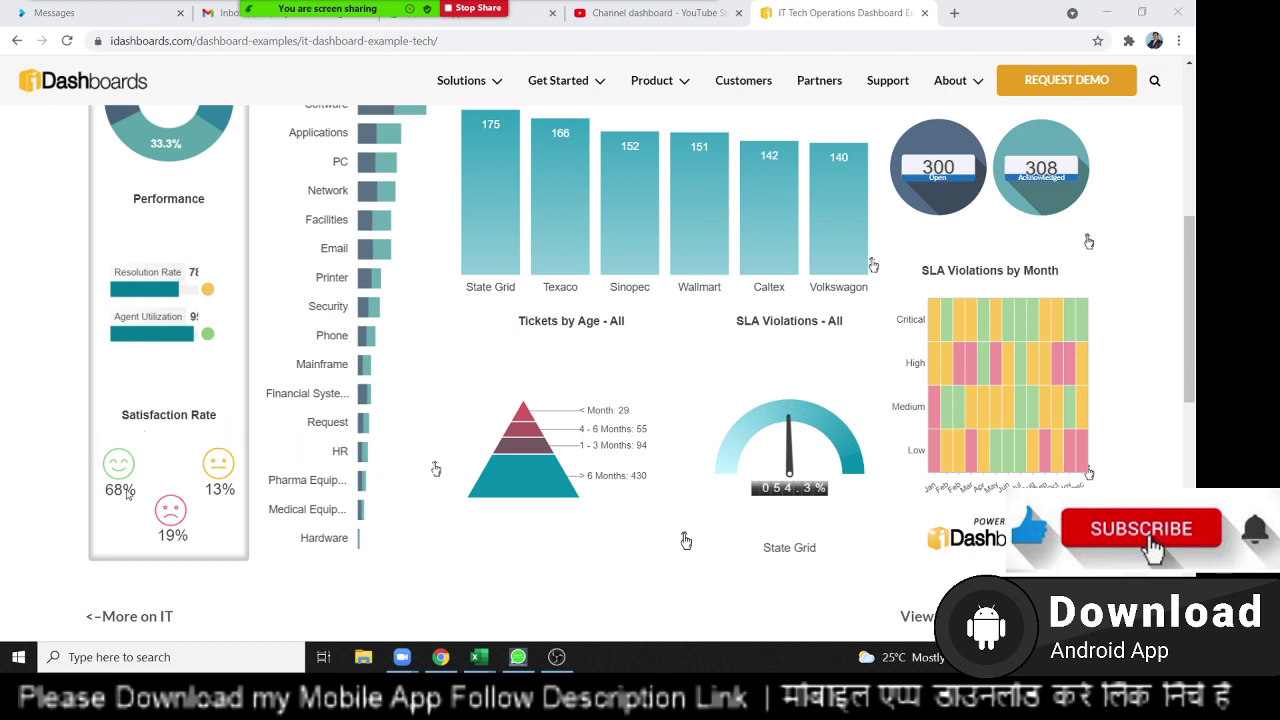
pyautogui.scroll(3, 190, 462)
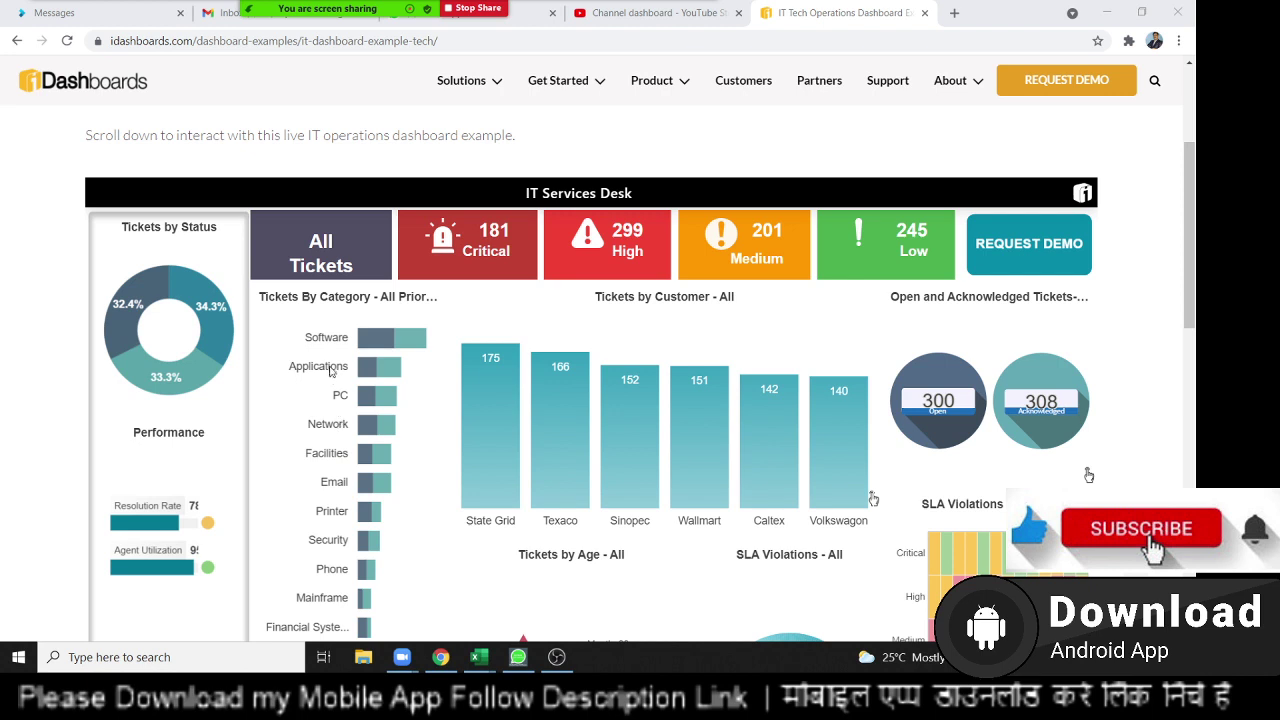
pyautogui.moveTo(368, 340)
pyautogui.moveTo(345, 390)
pyautogui.moveTo(761, 460)
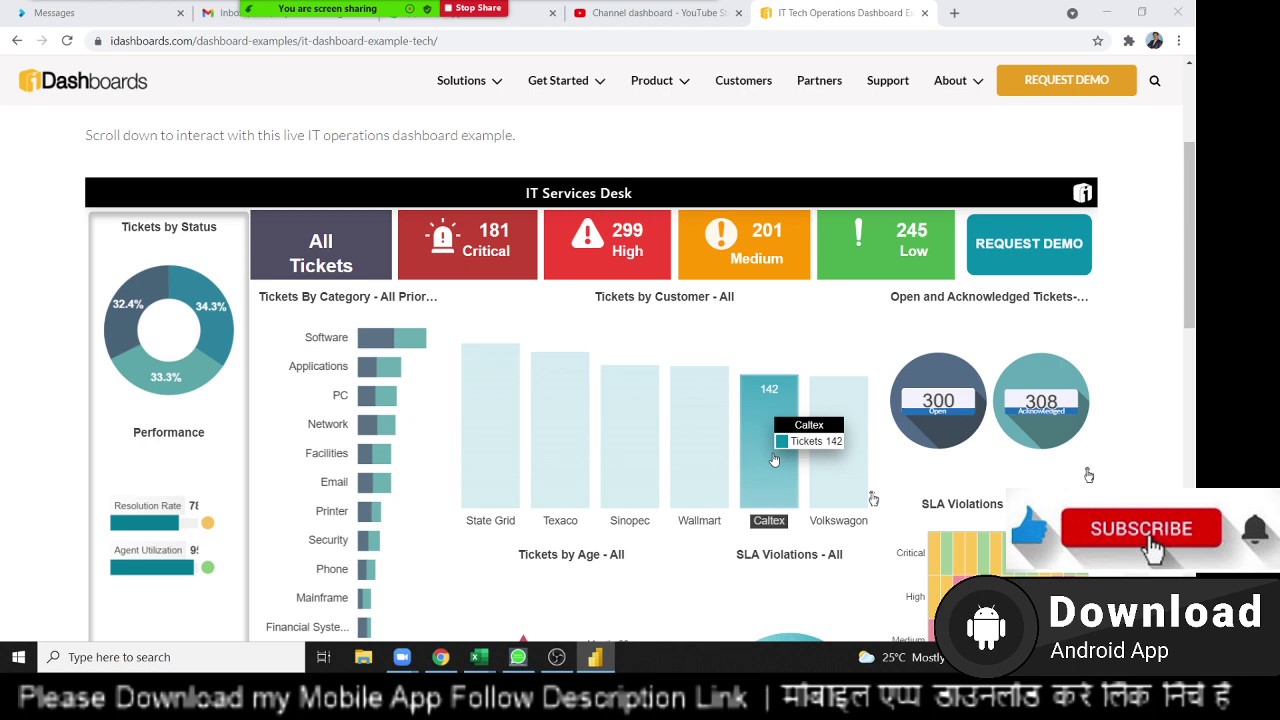
# Bring up Power BI Desktop and let it load its start screen of recent reports.
pyautogui.click(601, 664)
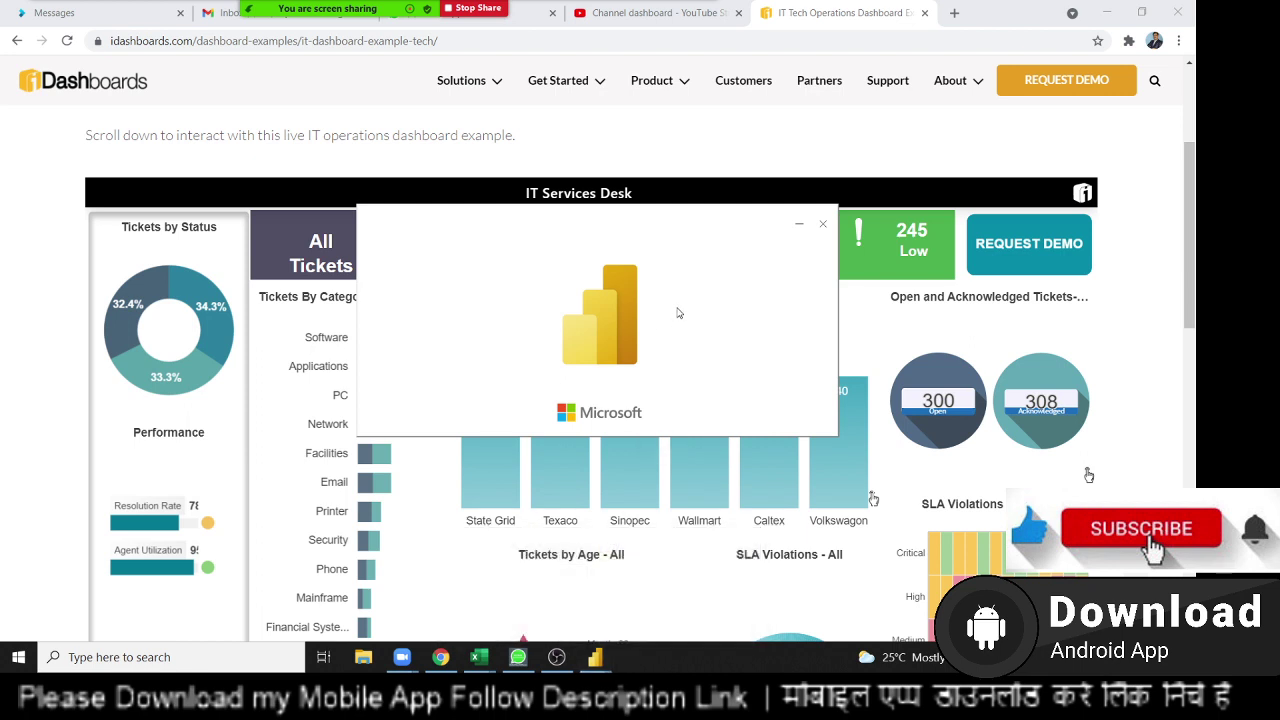
pyautogui.moveTo(650, 583)
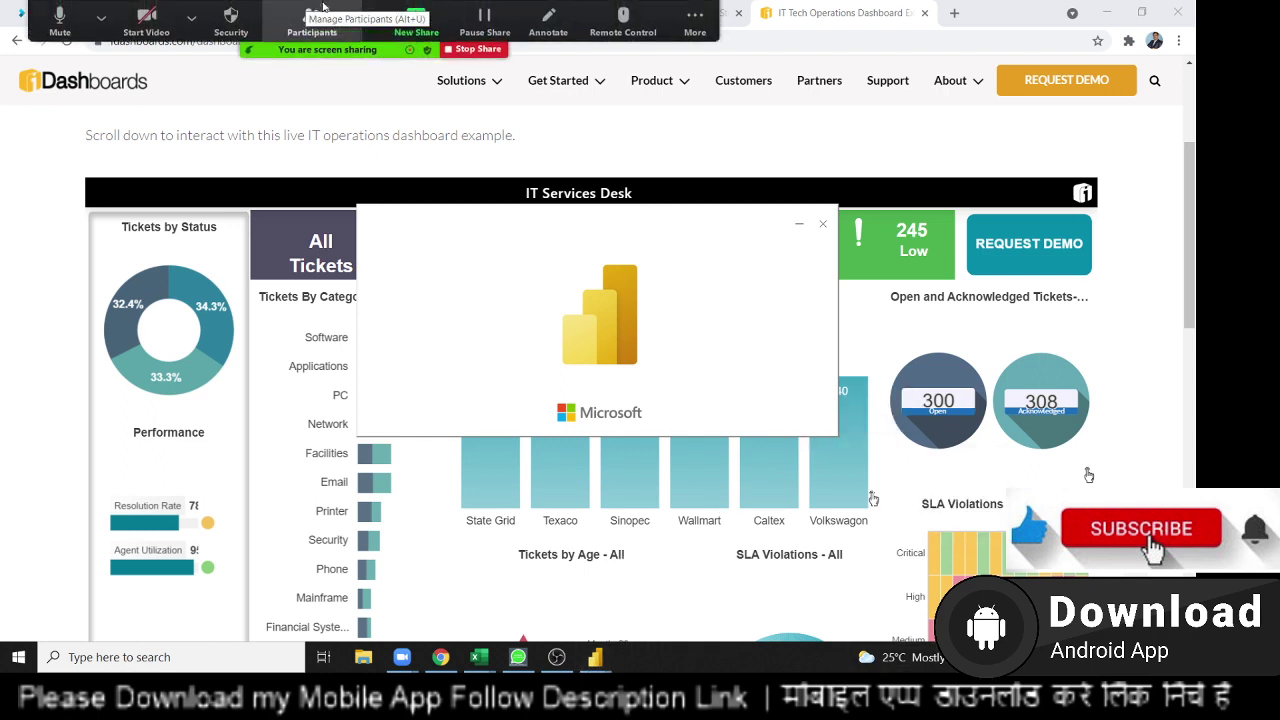
pyautogui.click(323, 8)
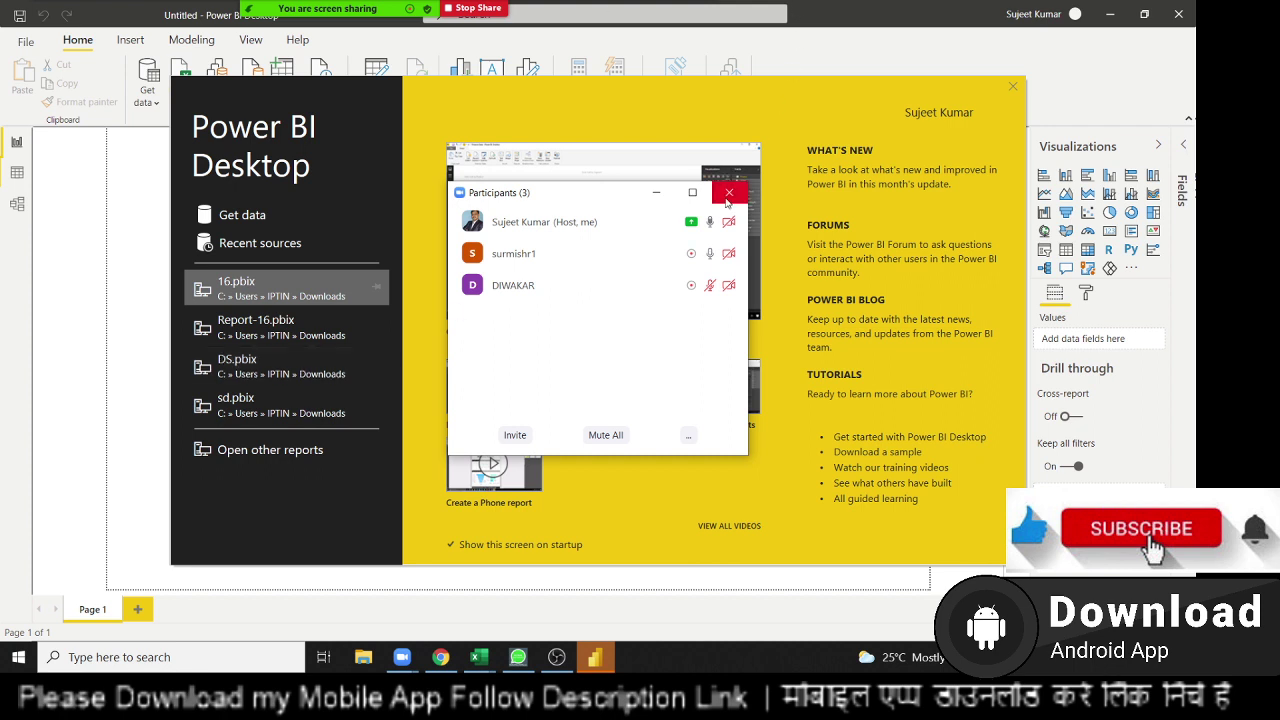
# Dismiss the start screen to reach a blank report page.
pyautogui.click(727, 193)
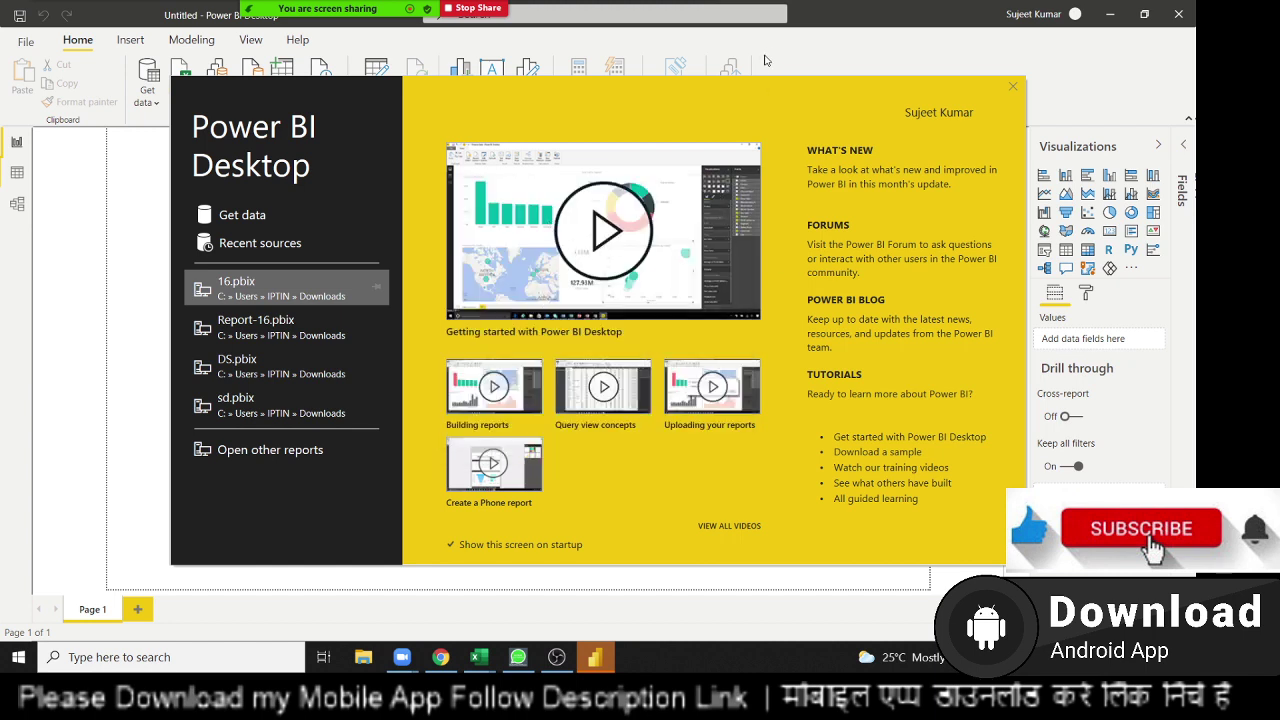
pyautogui.click(1011, 90)
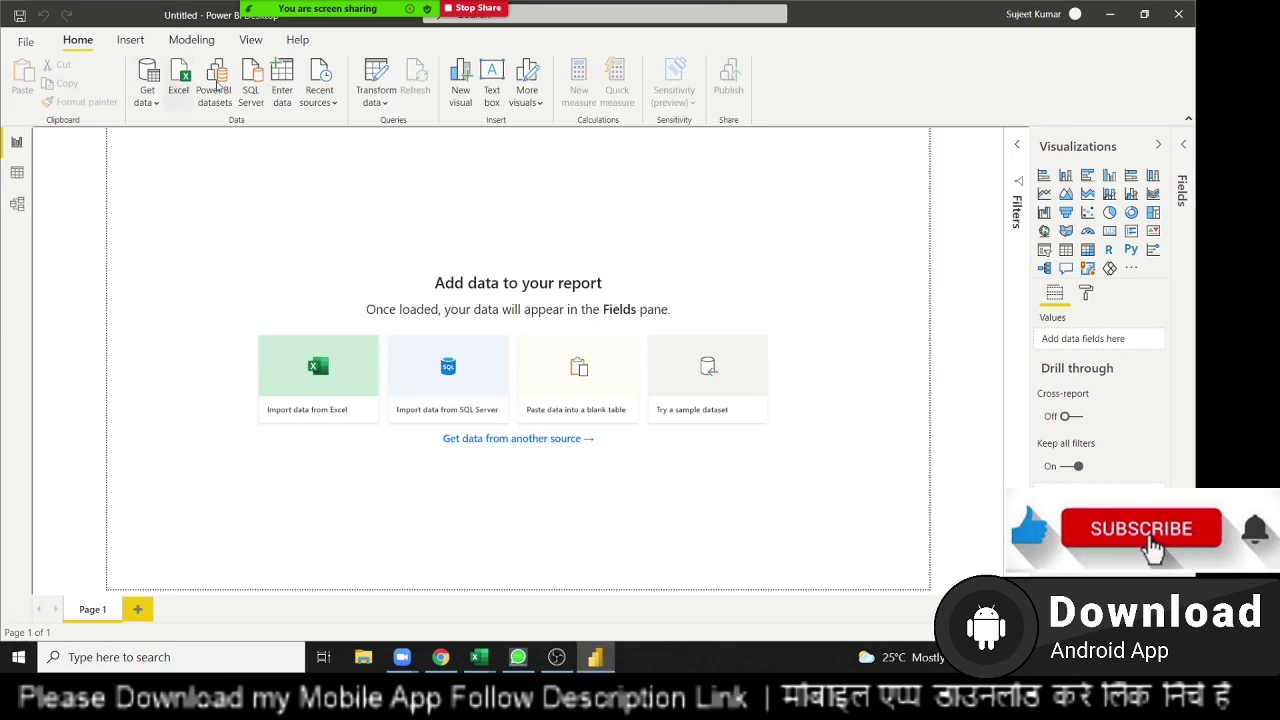
pyautogui.moveTo(493, 6)
pyautogui.click(695, 16)
pyautogui.click(93, 185)
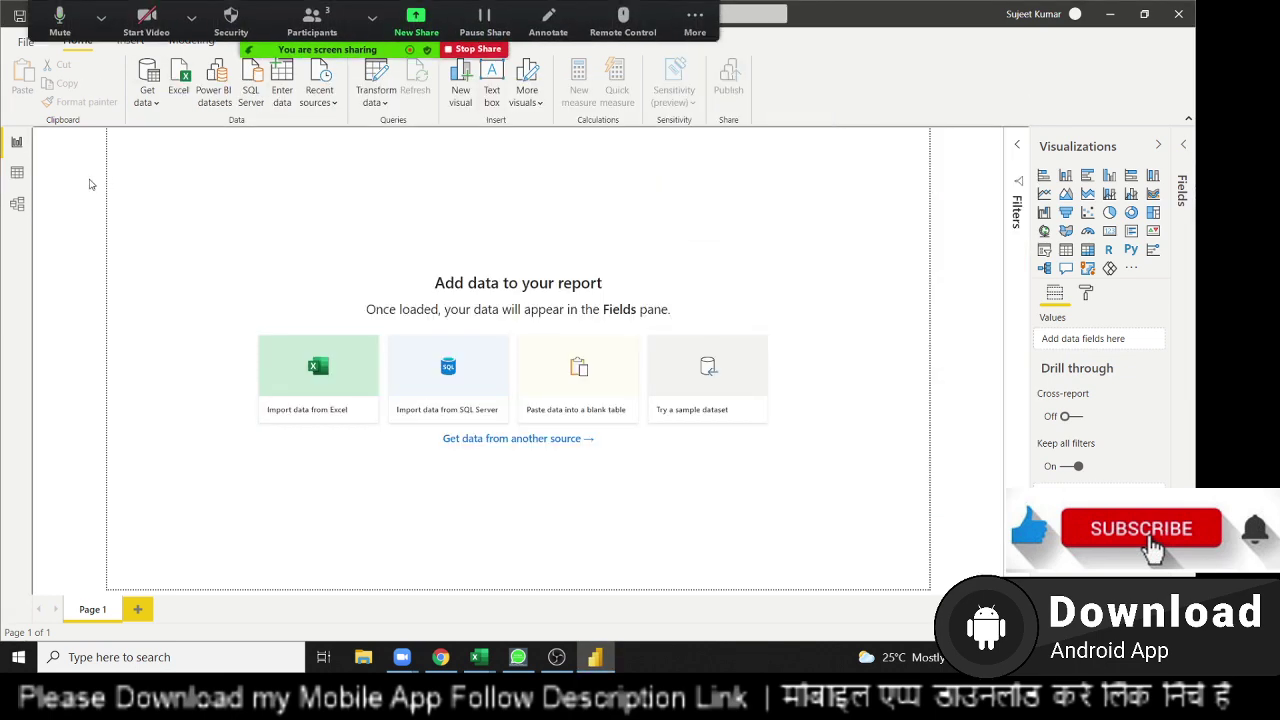
# Load the IT-Data sheet from the IT-Data workbook in Downloads.
pyautogui.click(180, 94)
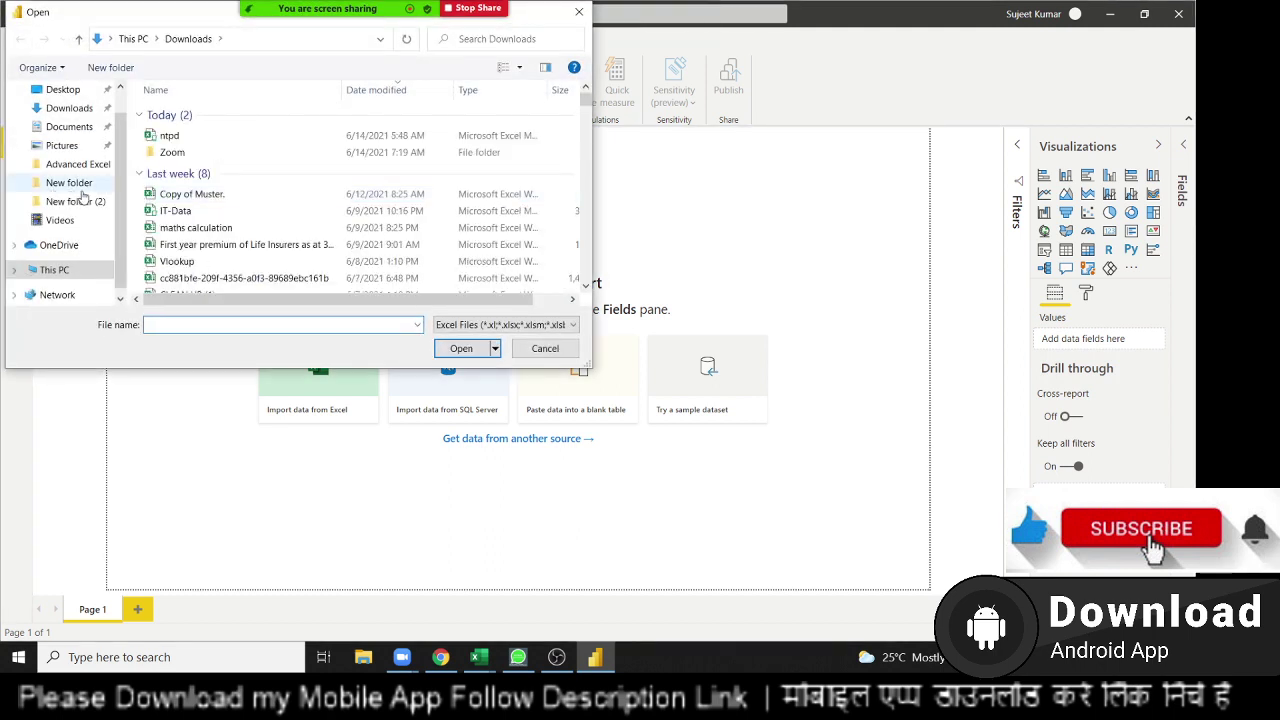
pyautogui.click(70, 130)
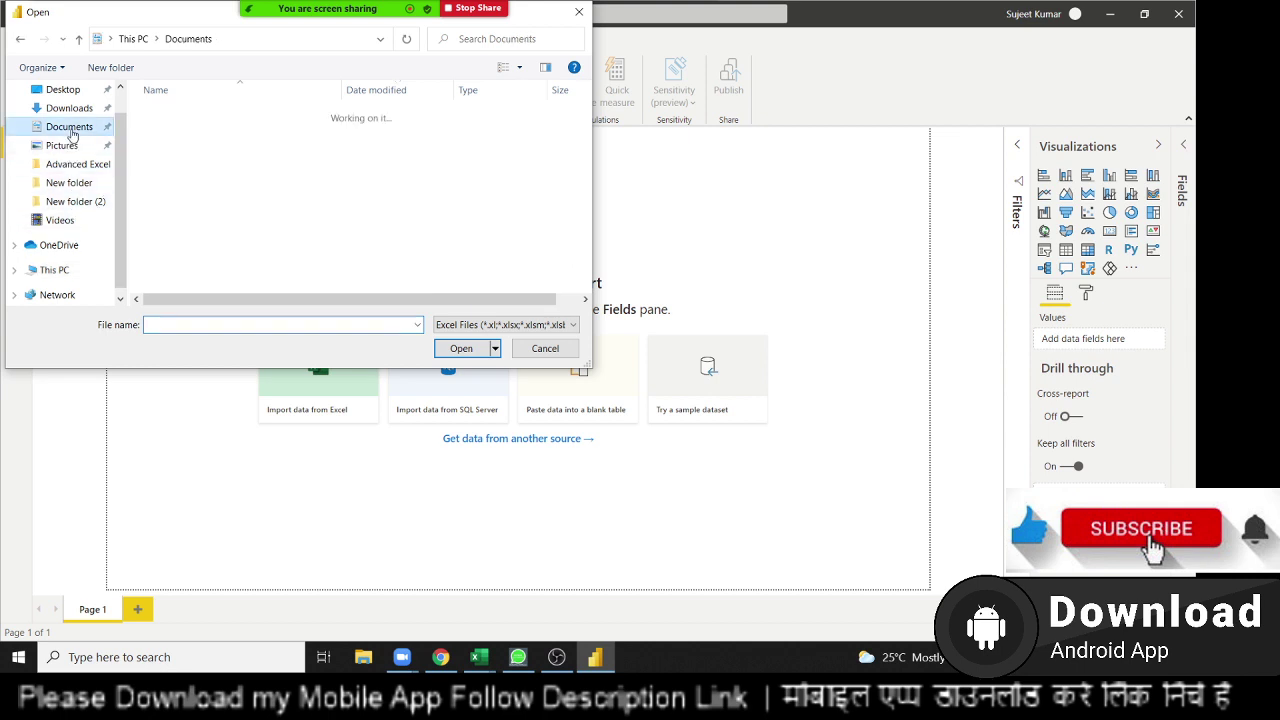
pyautogui.scroll(-1, 209, 268)
pyautogui.scroll(-2, 209, 265)
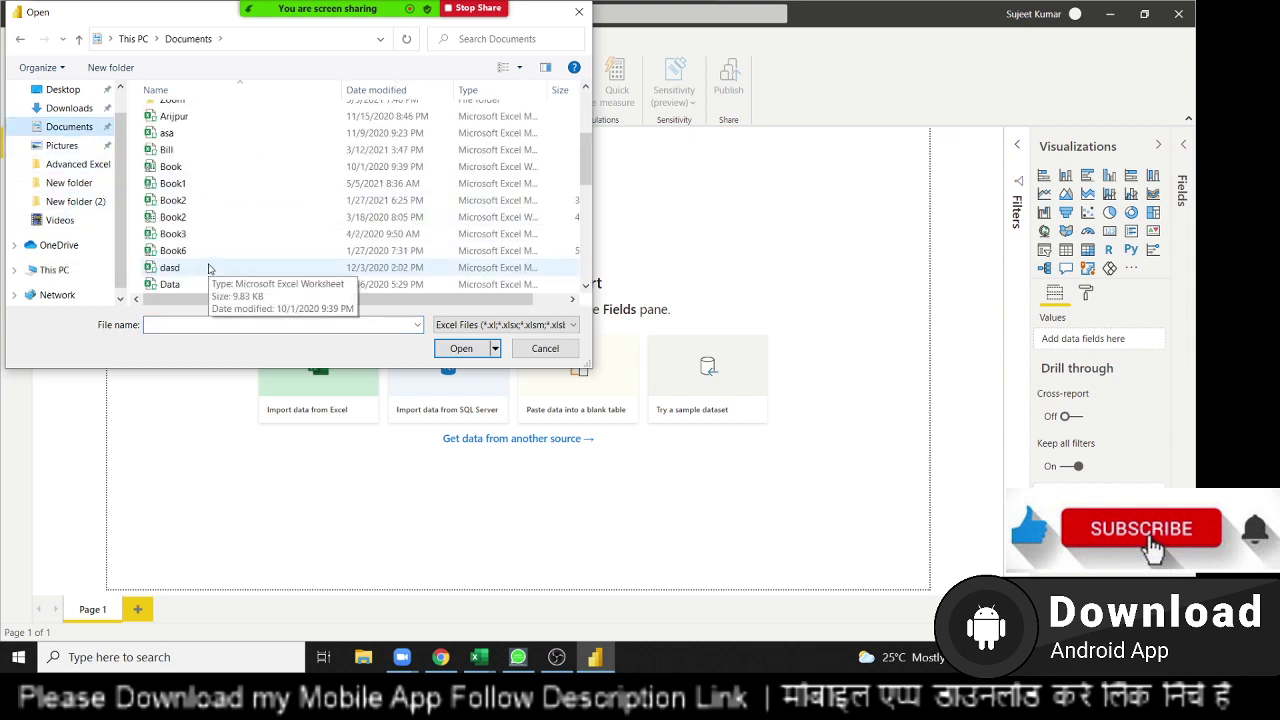
pyautogui.scroll(-2, 209, 265)
pyautogui.click(72, 110)
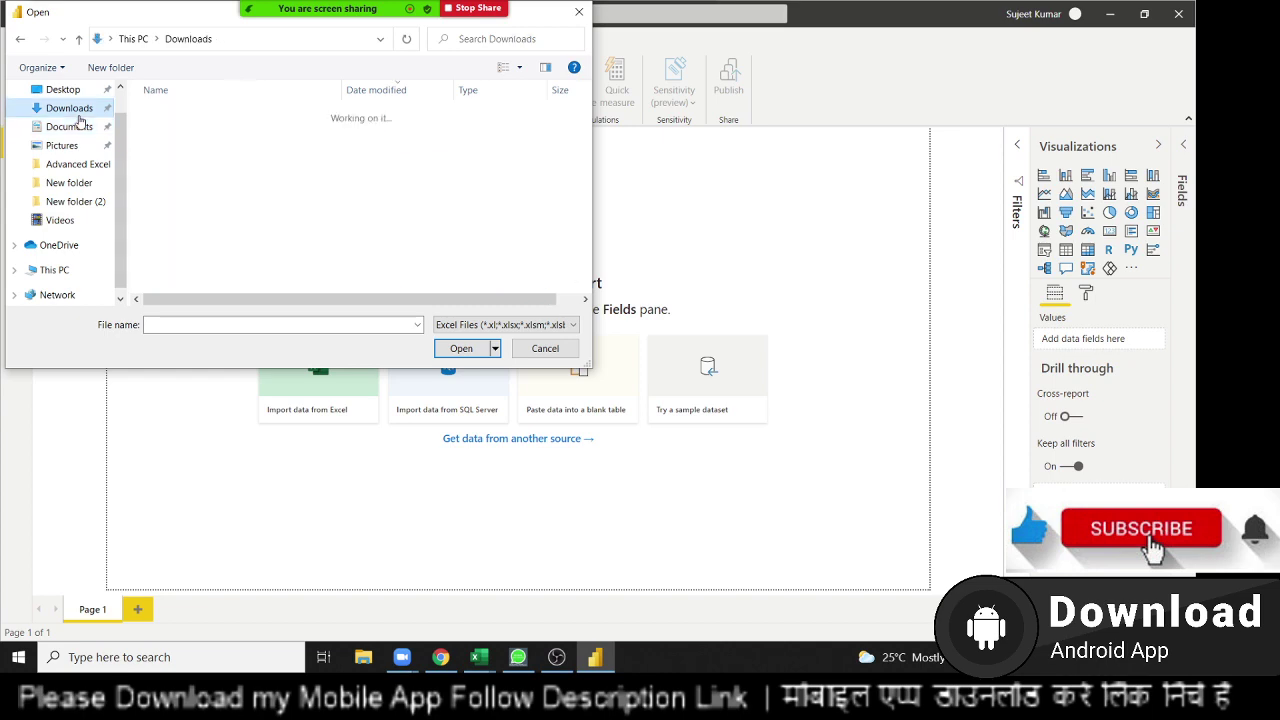
pyautogui.click(226, 216)
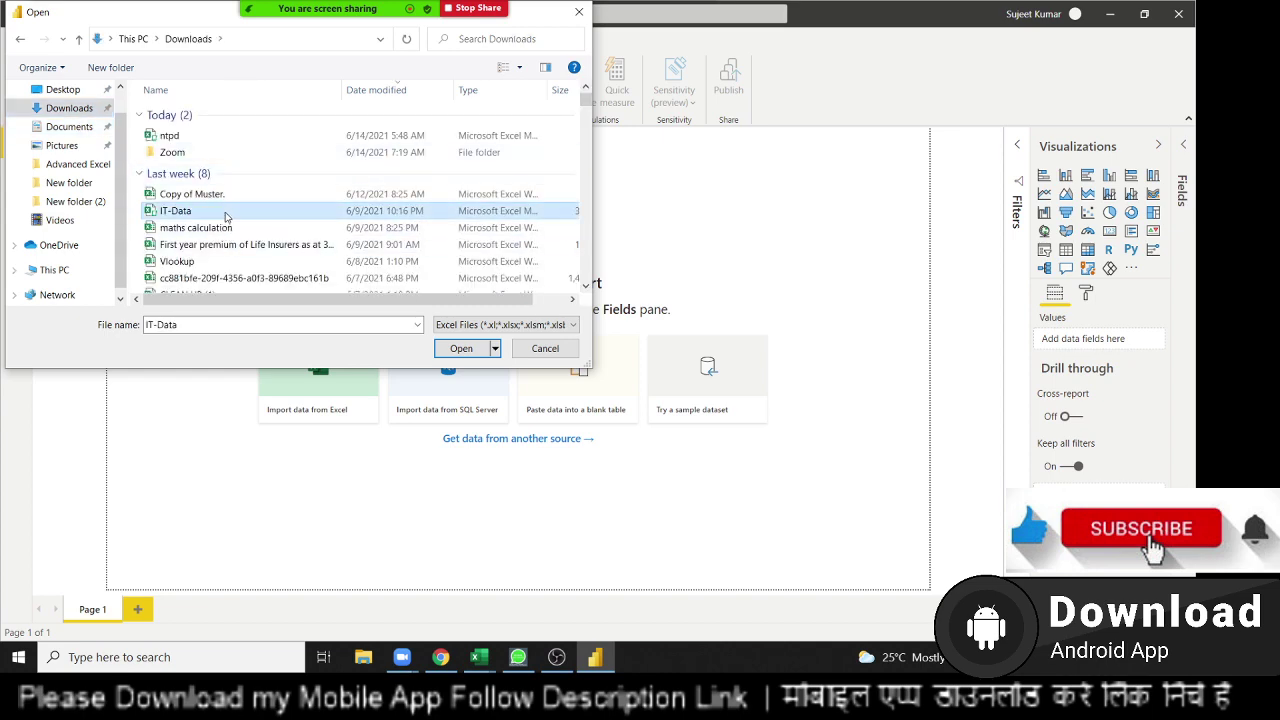
pyautogui.click(467, 358)
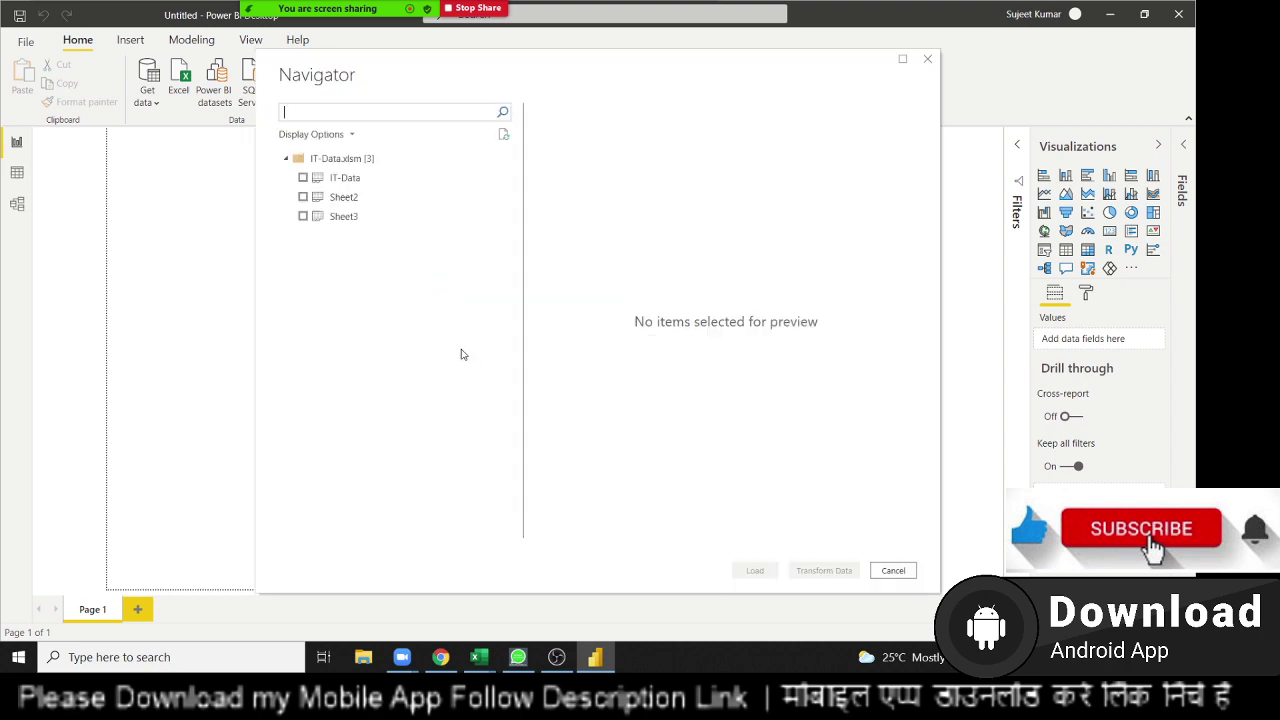
pyautogui.click(346, 183)
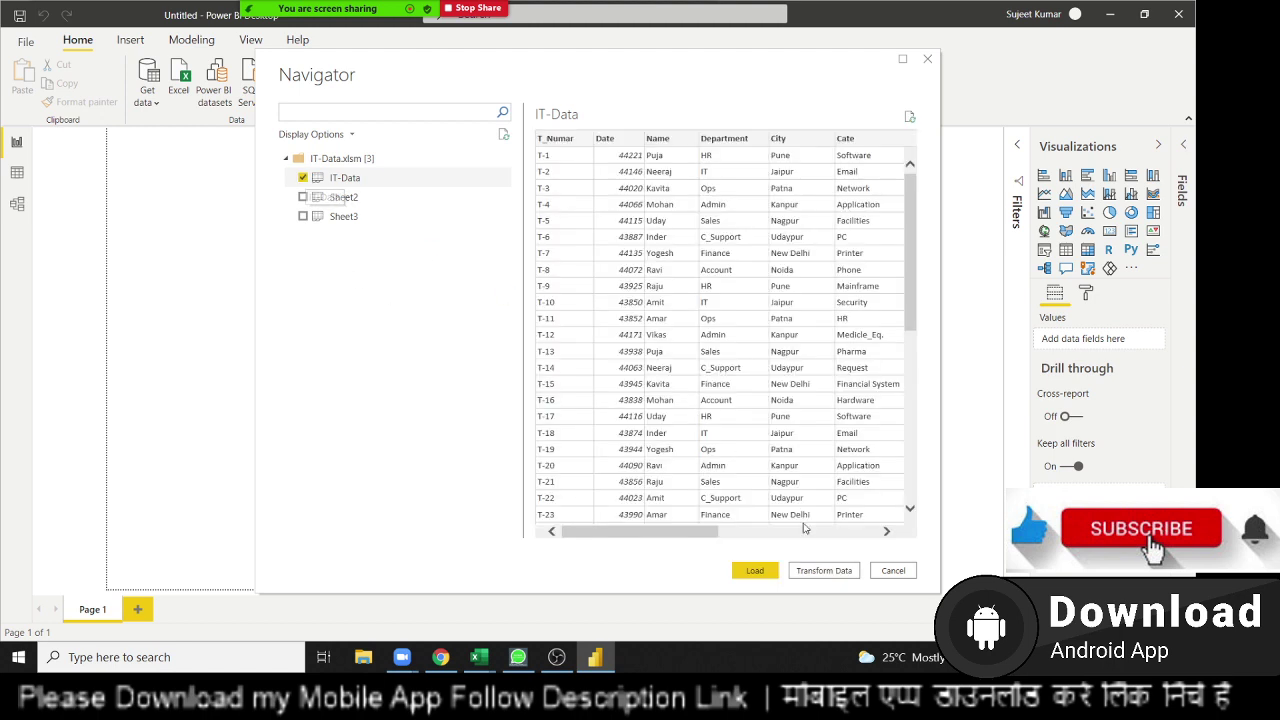
pyautogui.click(760, 572)
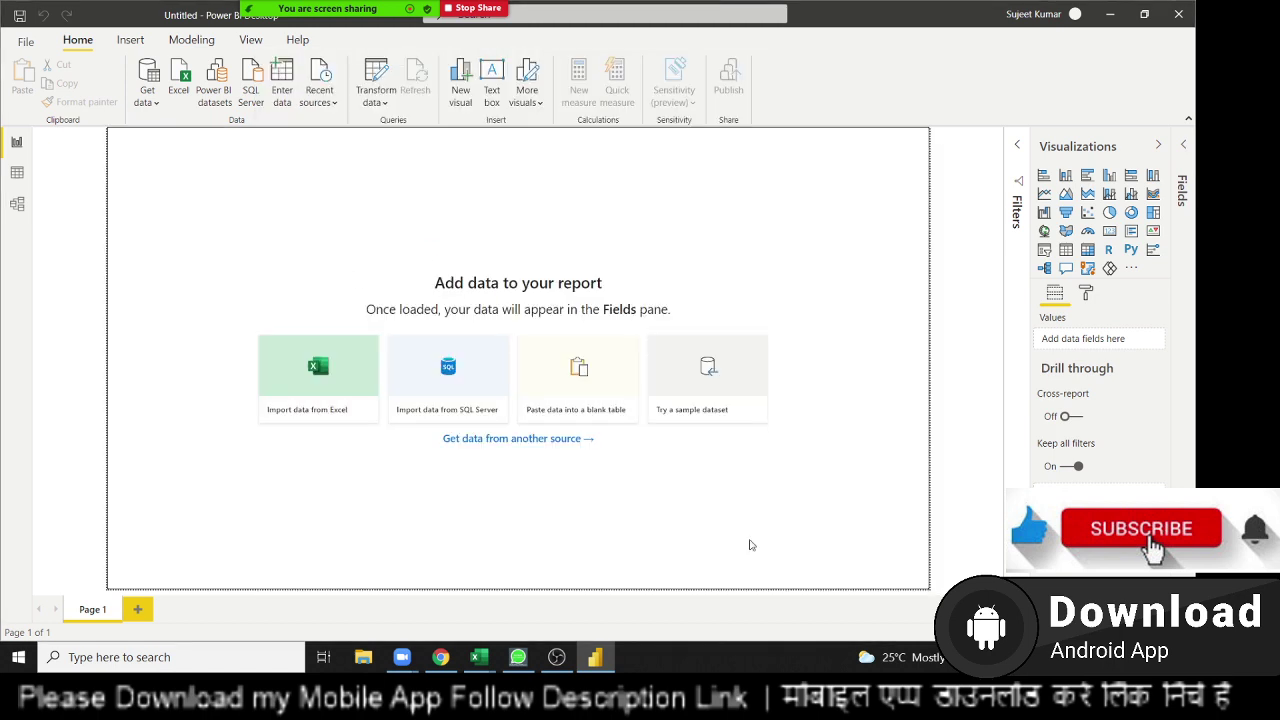
# Wait for IT-Data to finish loading so the Fields pane lists Agent through Time_Taken.
pyautogui.moveTo(252, 6)
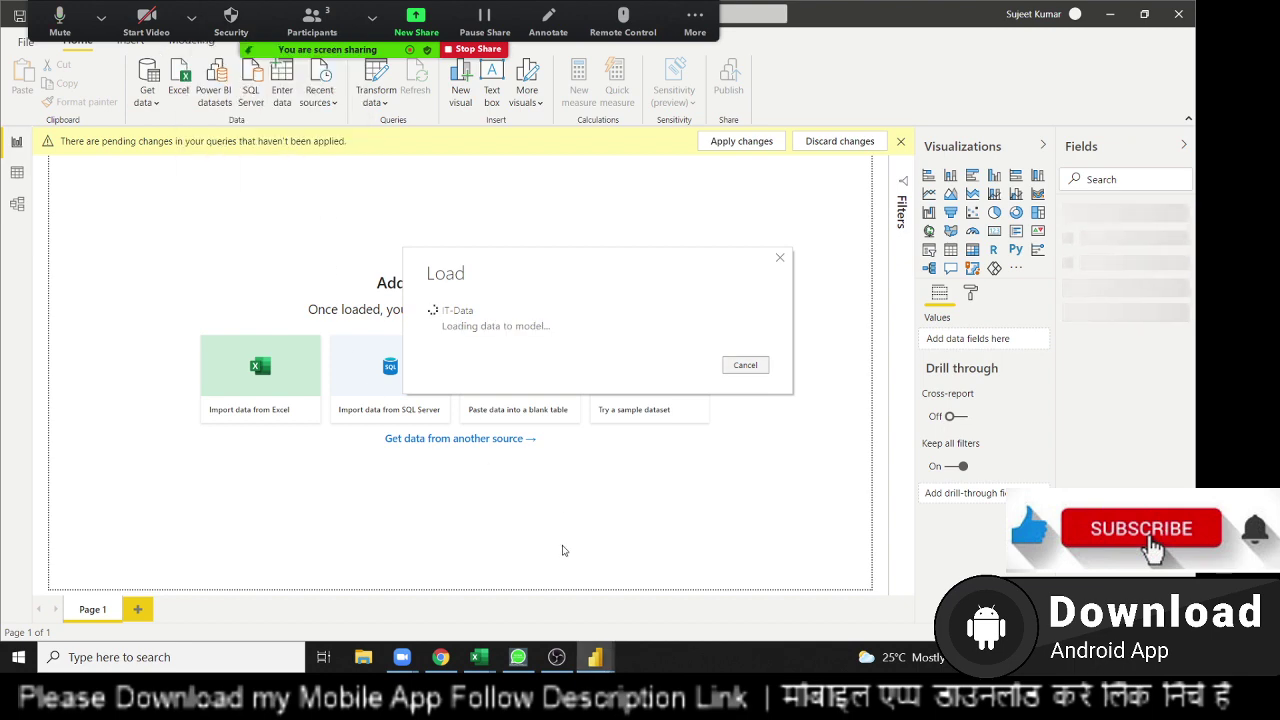
pyautogui.click(541, 657)
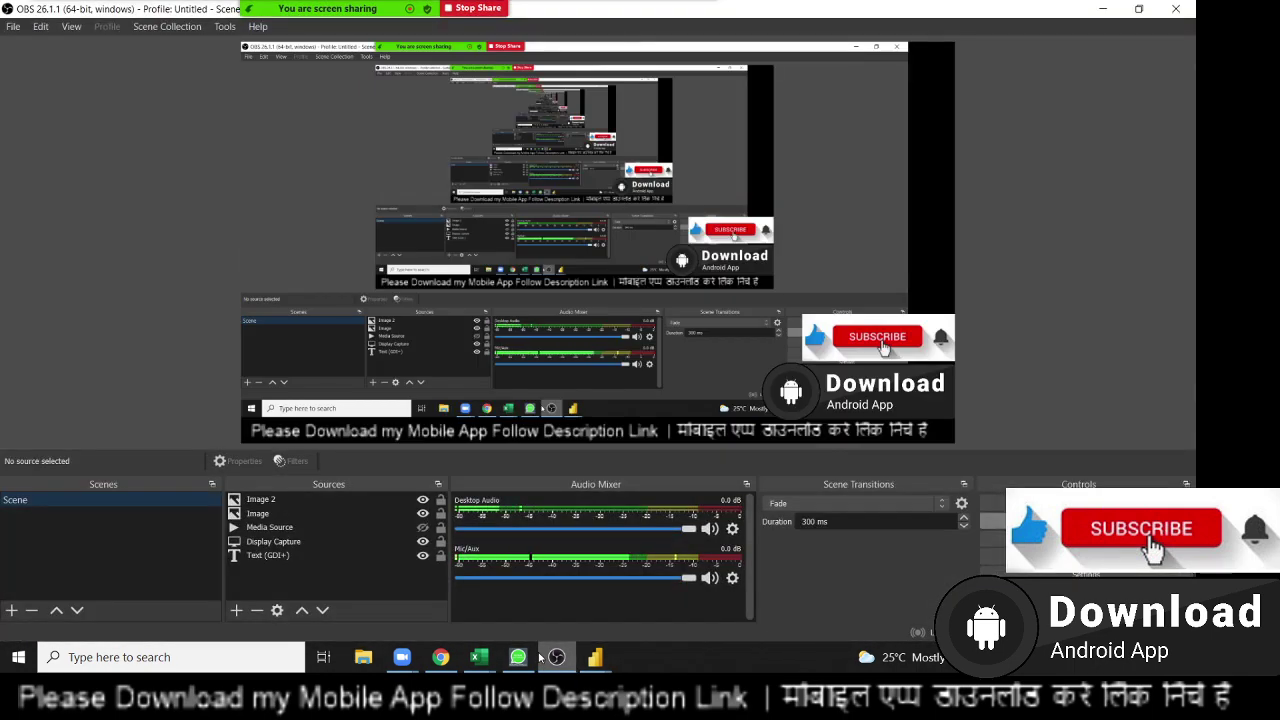
pyautogui.click(541, 657)
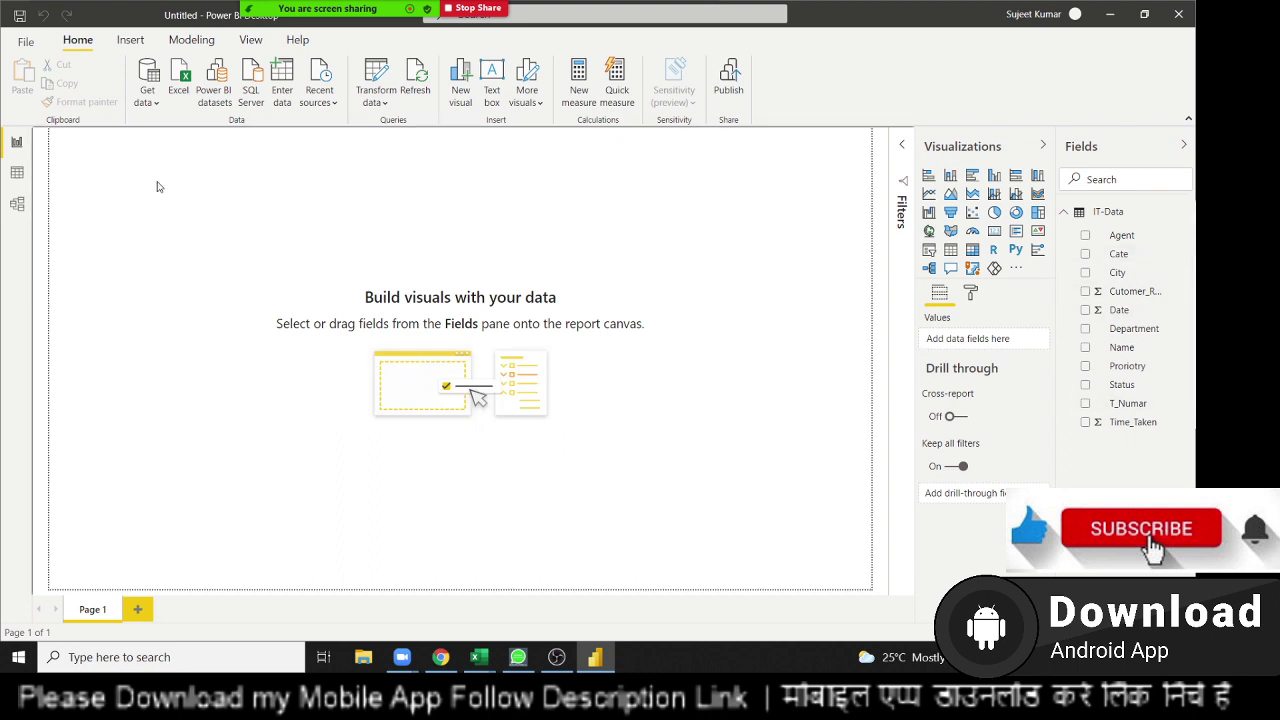
# Insert a Rectangle shape and resize it into a thin full-width header bar.
pyautogui.click(131, 42)
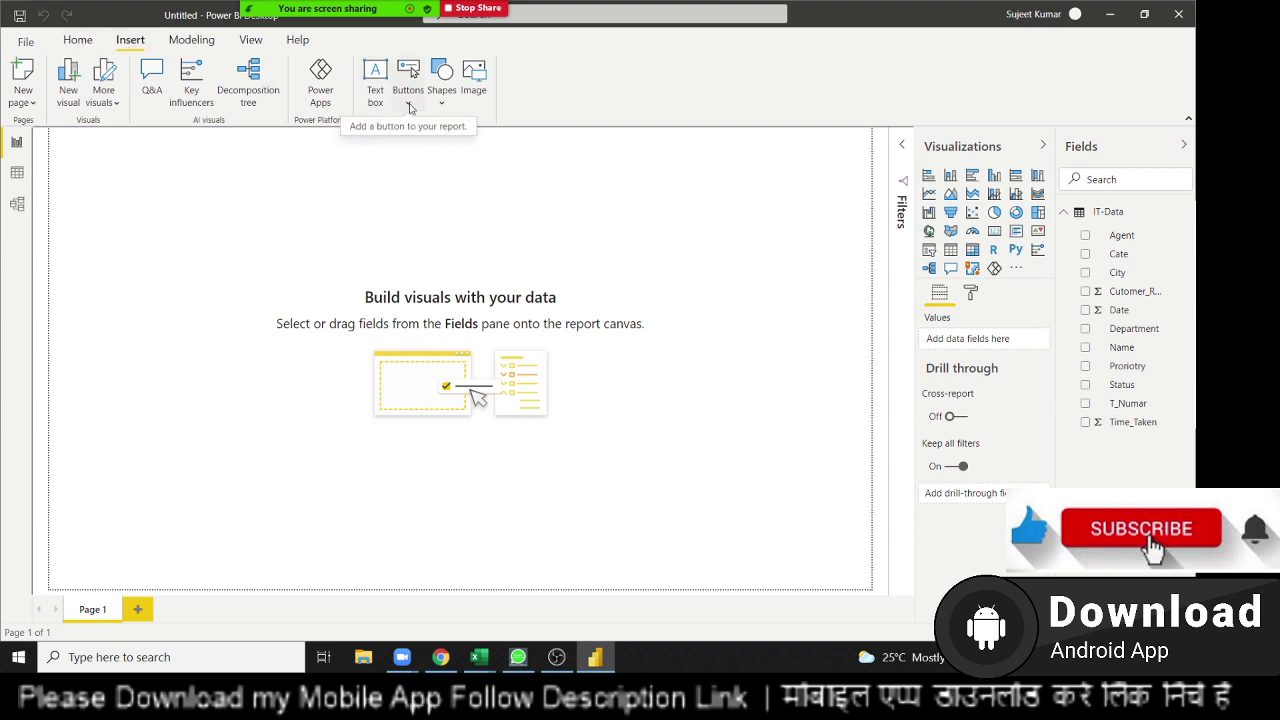
pyautogui.click(440, 100)
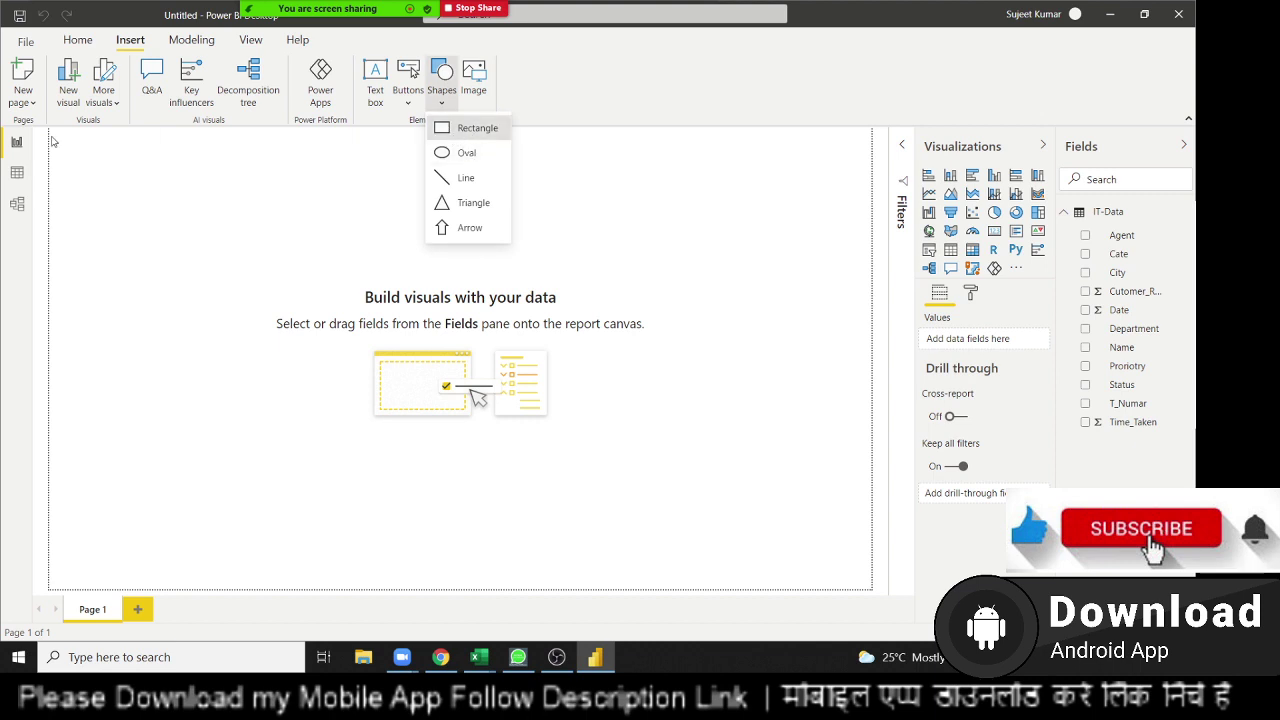
pyautogui.press('Return')
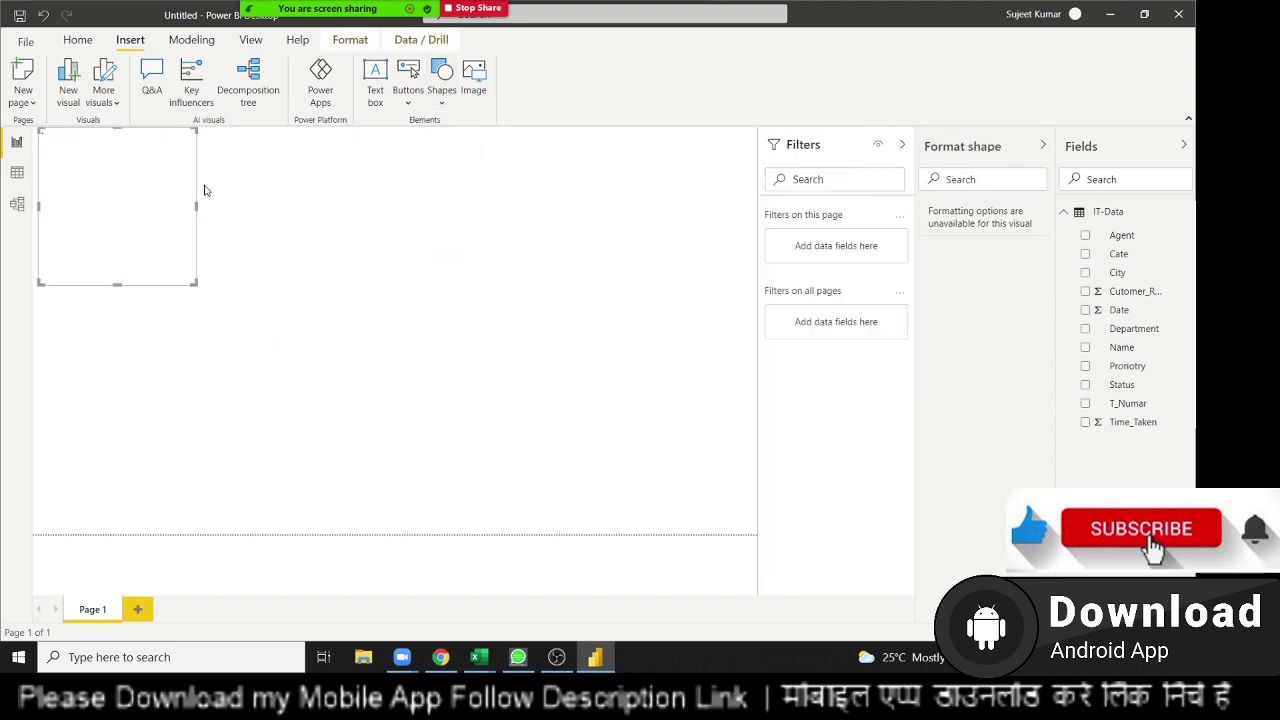
pyautogui.moveTo(196, 207); pyautogui.dragTo(756, 207)
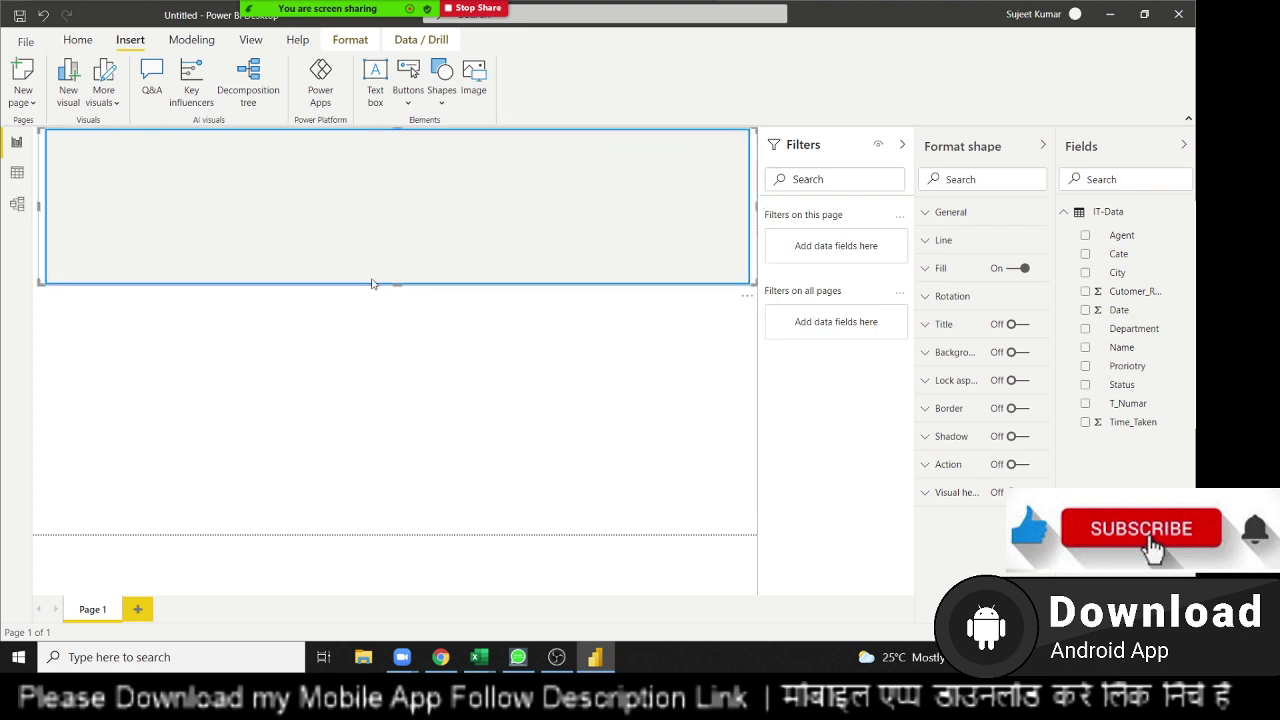
pyautogui.moveTo(398, 285); pyautogui.dragTo(407, 147)
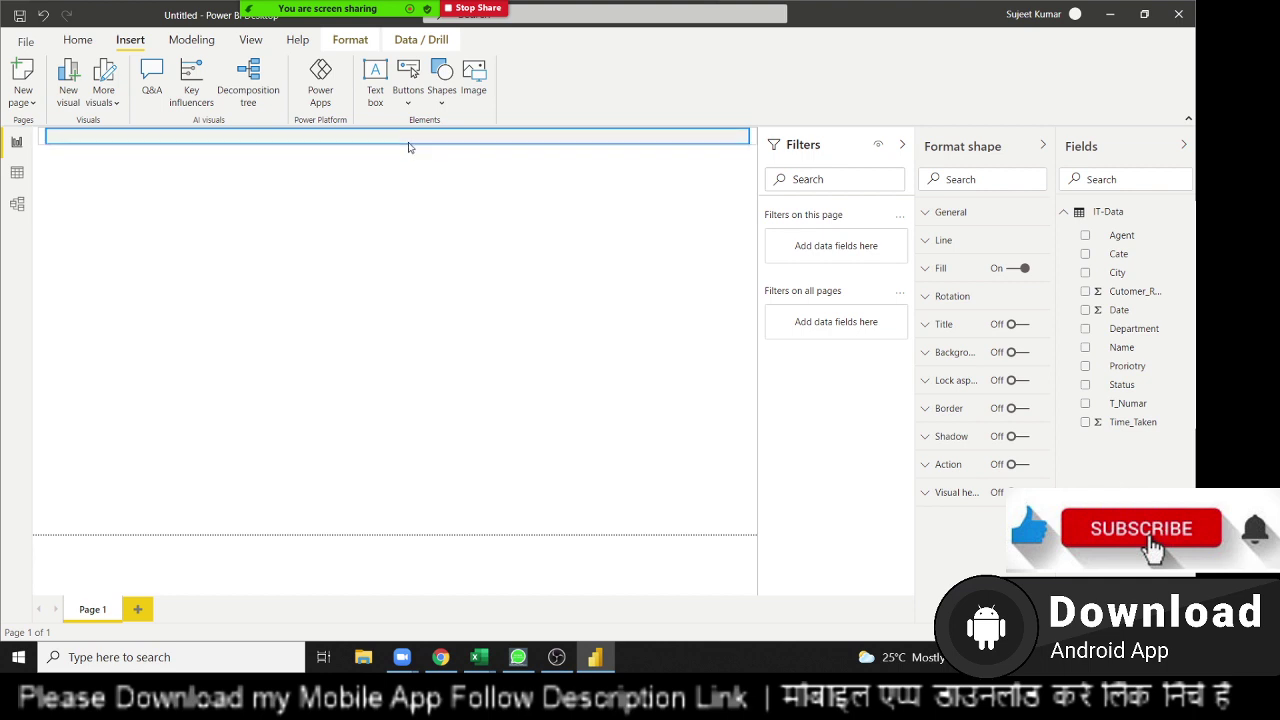
pyautogui.moveTo(407, 147); pyautogui.dragTo(409, 154)
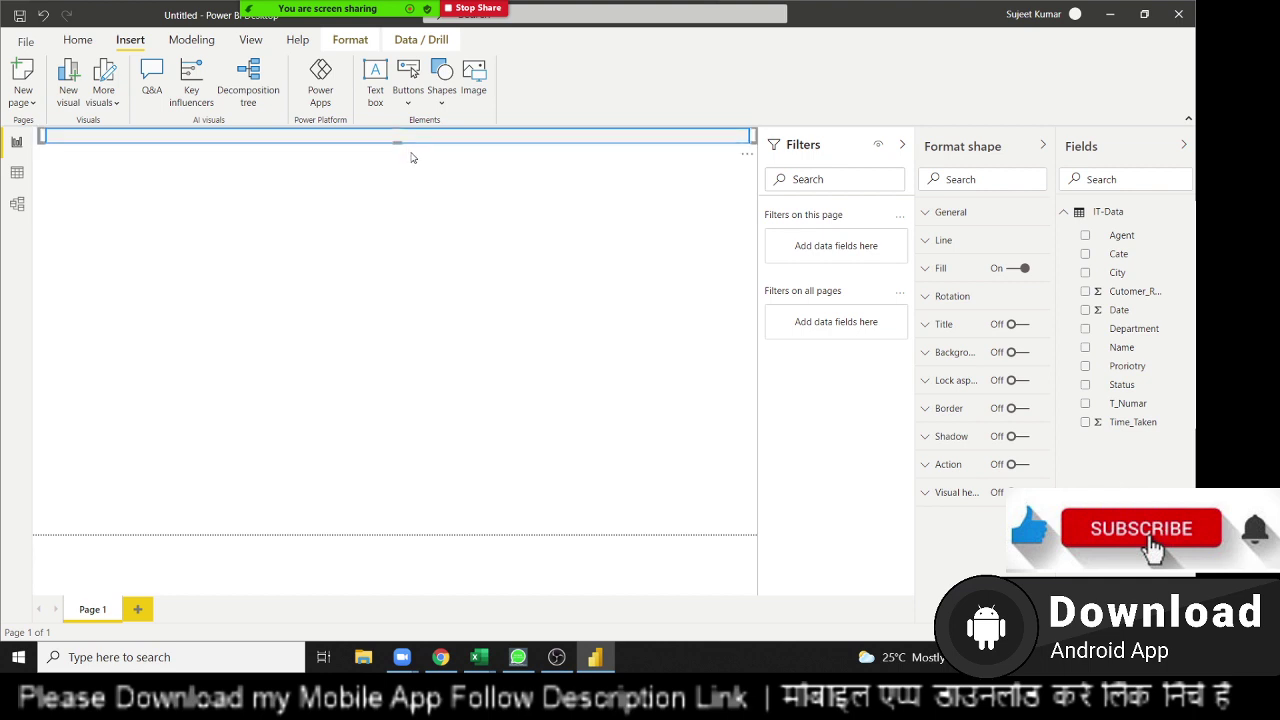
# Delete the rectangle and add a text box stretched into a short full-width top strip.
pyautogui.press('Delete')
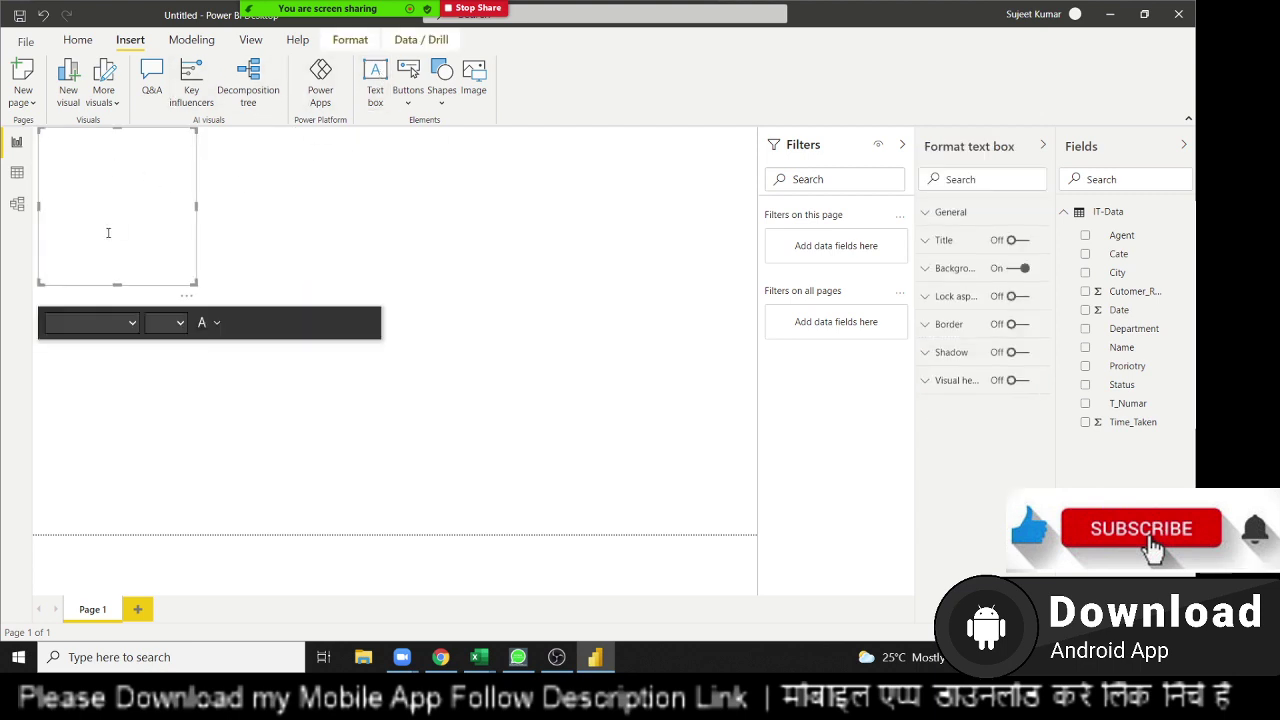
pyautogui.click(294, 208)
pyautogui.moveTo(294, 208); pyautogui.dragTo(768, 208)
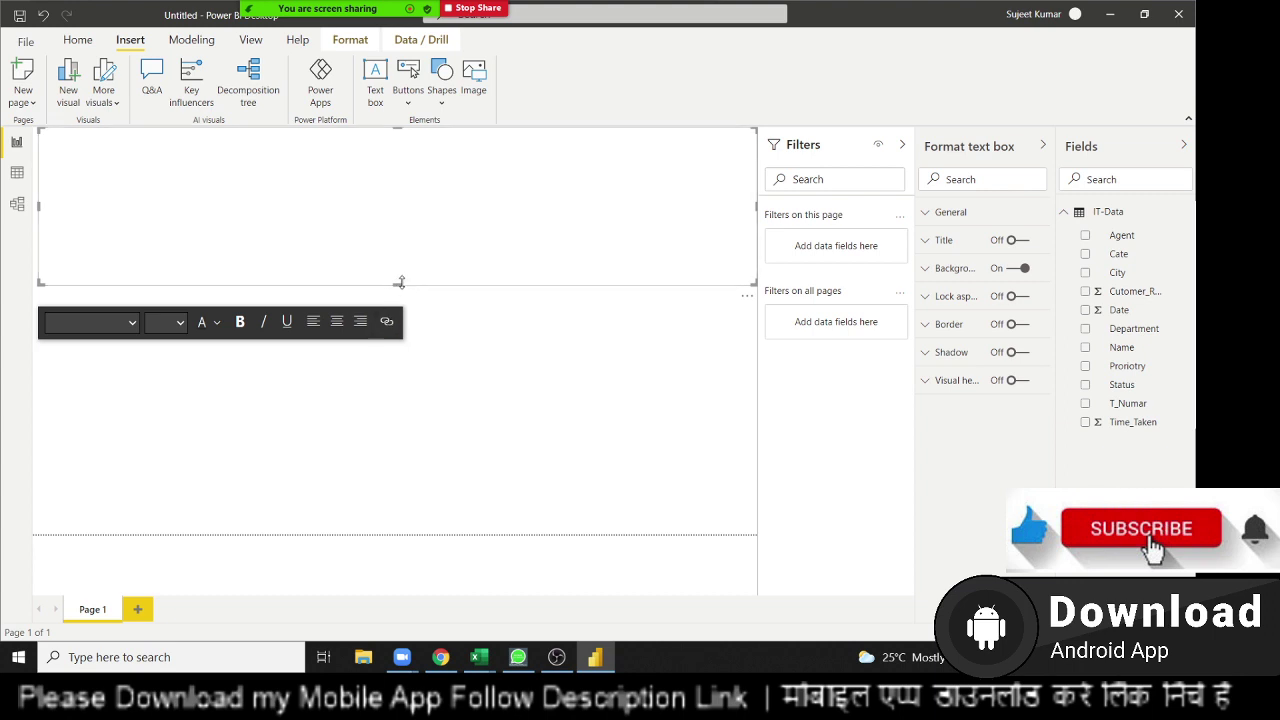
pyautogui.moveTo(398, 285); pyautogui.dragTo(406, 153)
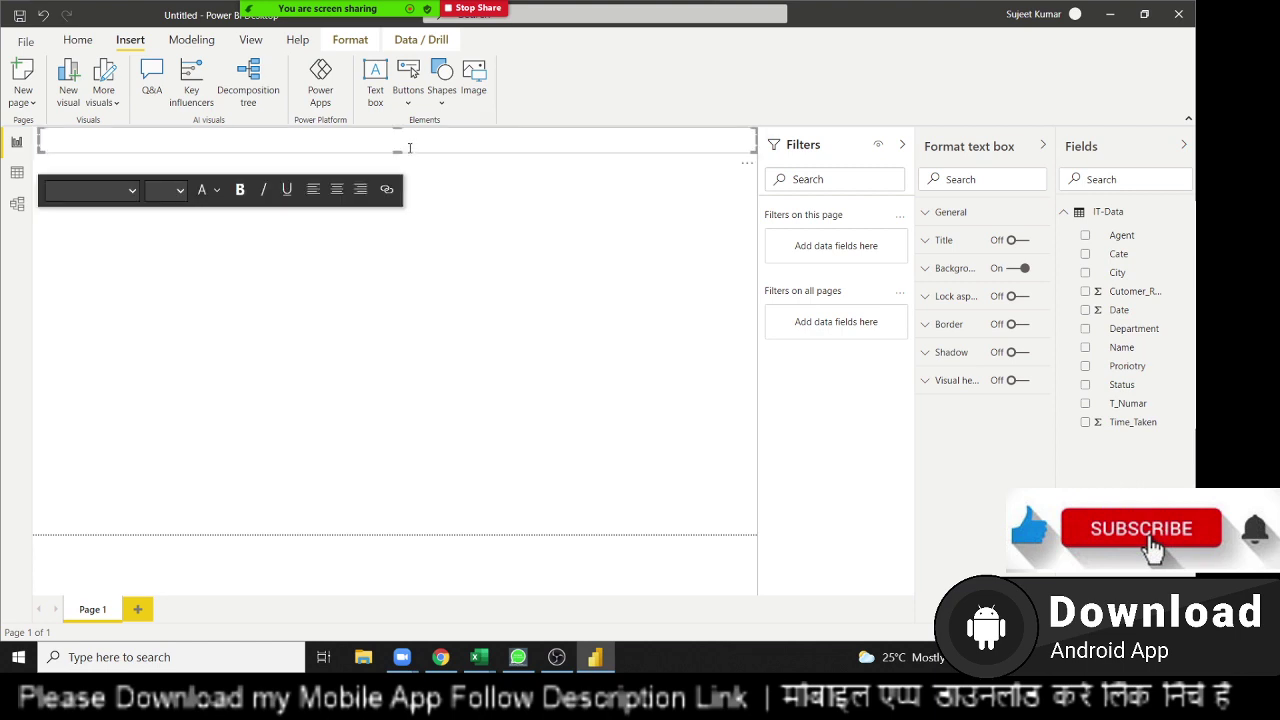
# Type the title 'IT -Services Desk' in the text box and select it.
pyautogui.click(183, 142)
pyautogui.write('e')
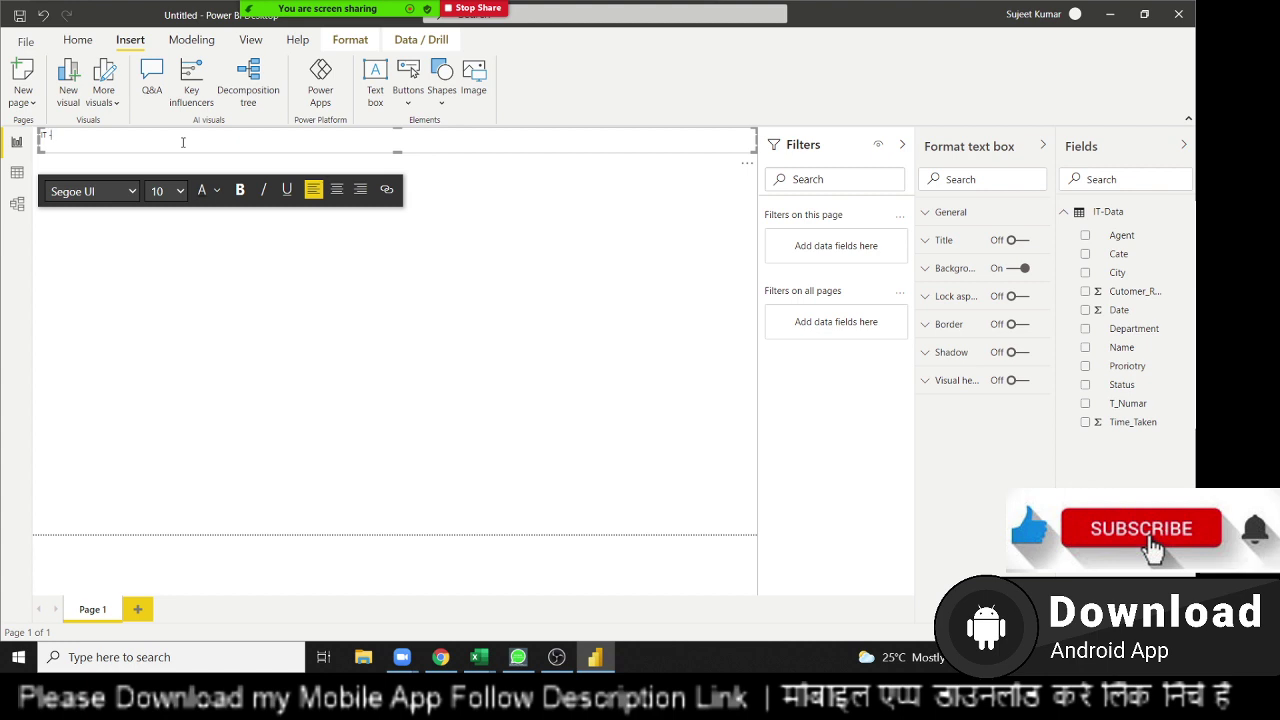
pyautogui.write('Service')
pyautogui.write('s')
pyautogui.hotkey('alt', 'Tab')
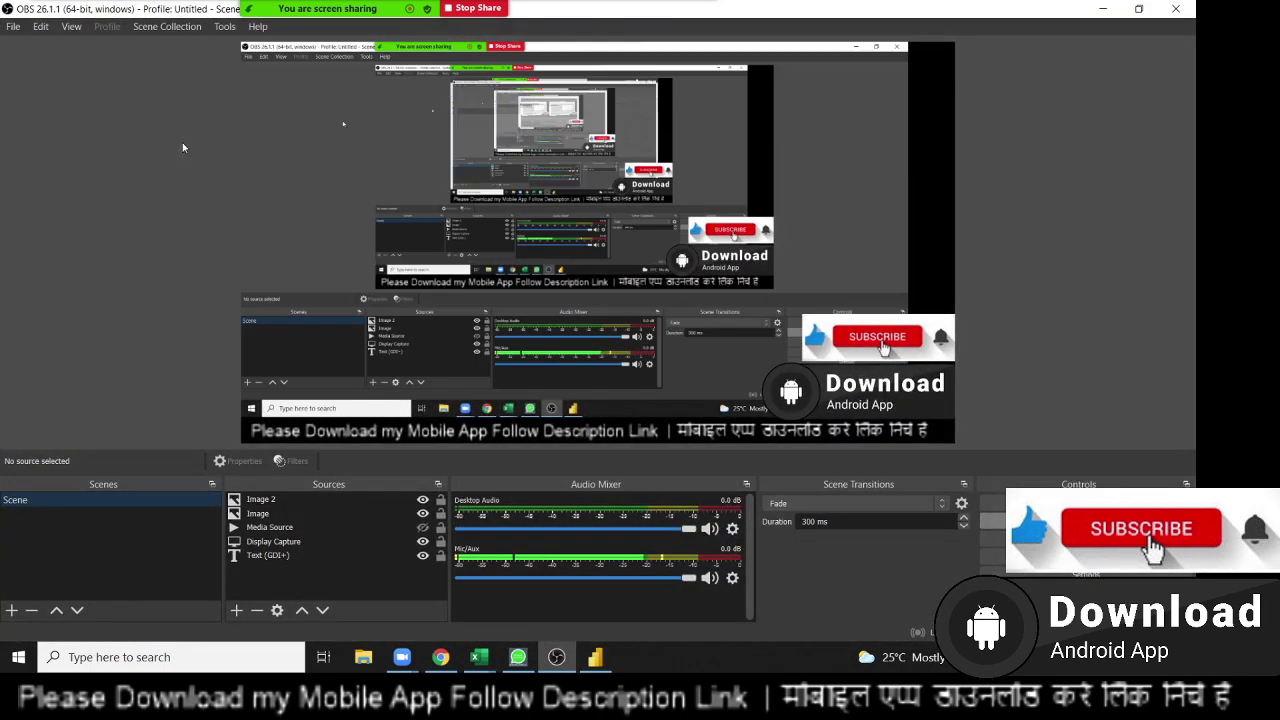
pyautogui.hotkey('alt', 'Tab')
pyautogui.hotkey('alt', 'Tab')
pyautogui.hotkey('alt', 'Tab')
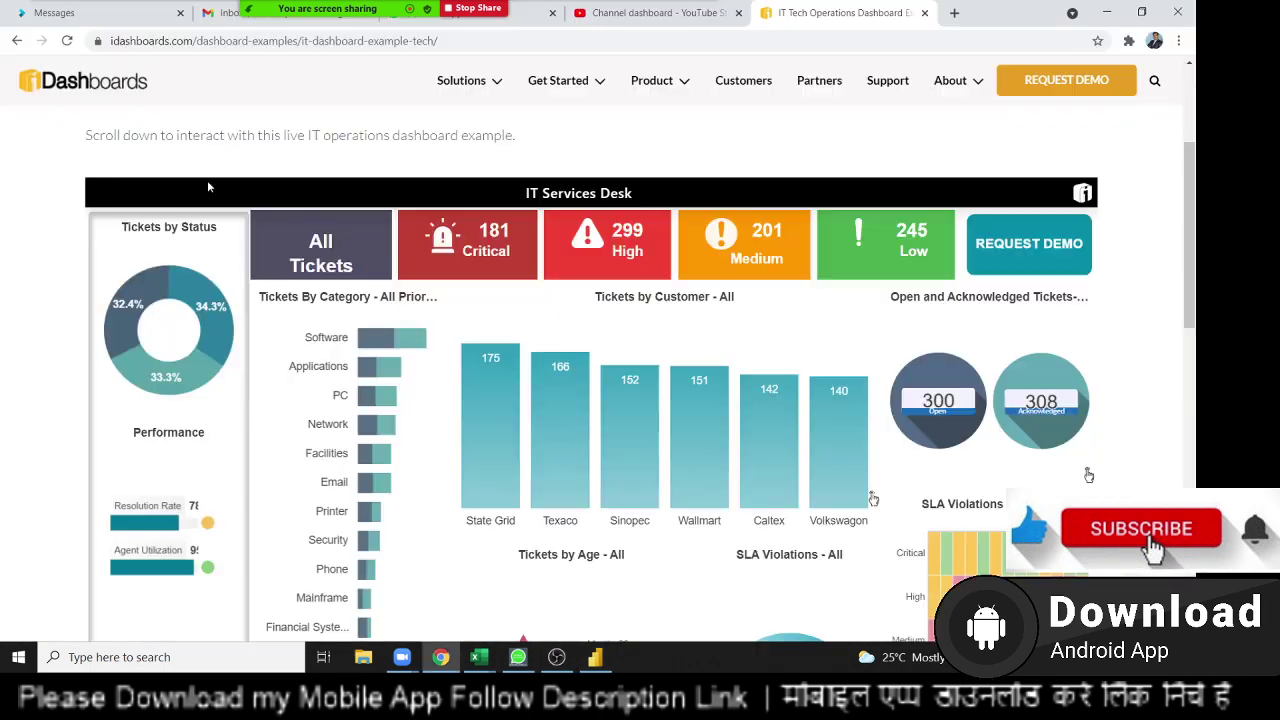
pyautogui.hotkey('alt', 'Tab')
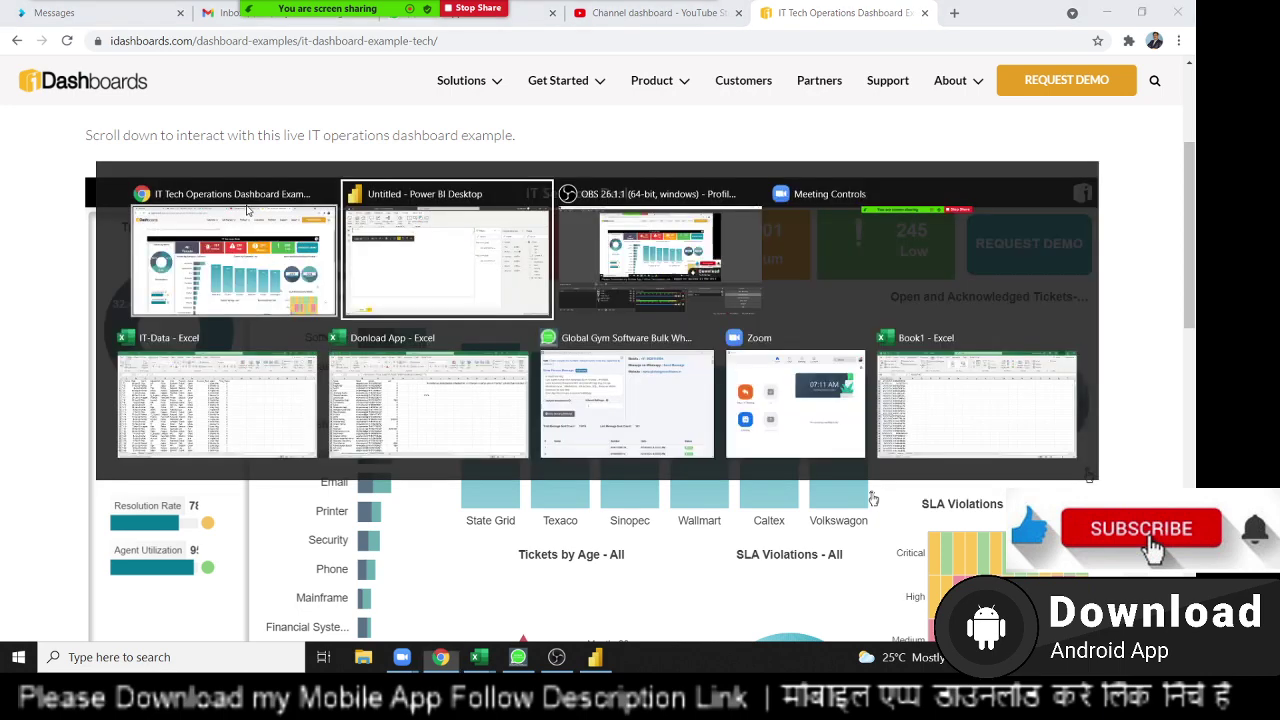
pyautogui.click(530, 276)
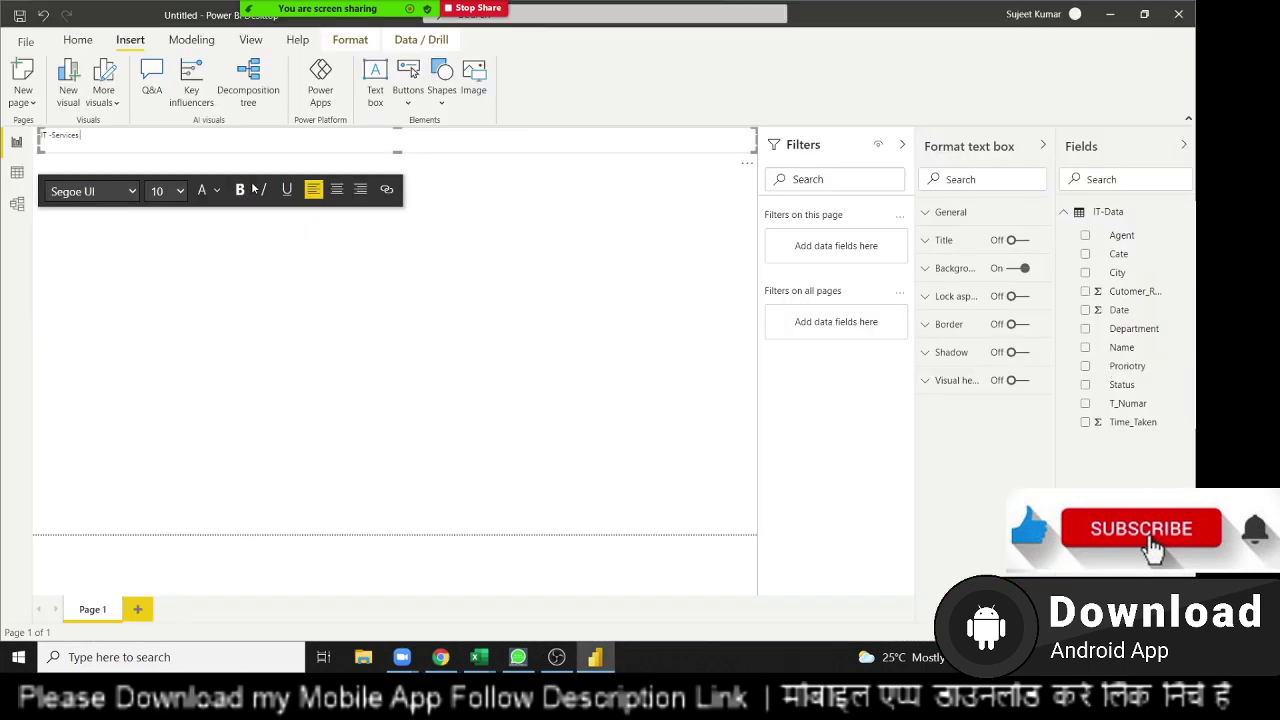
pyautogui.write(' Des')
pyautogui.write('k')
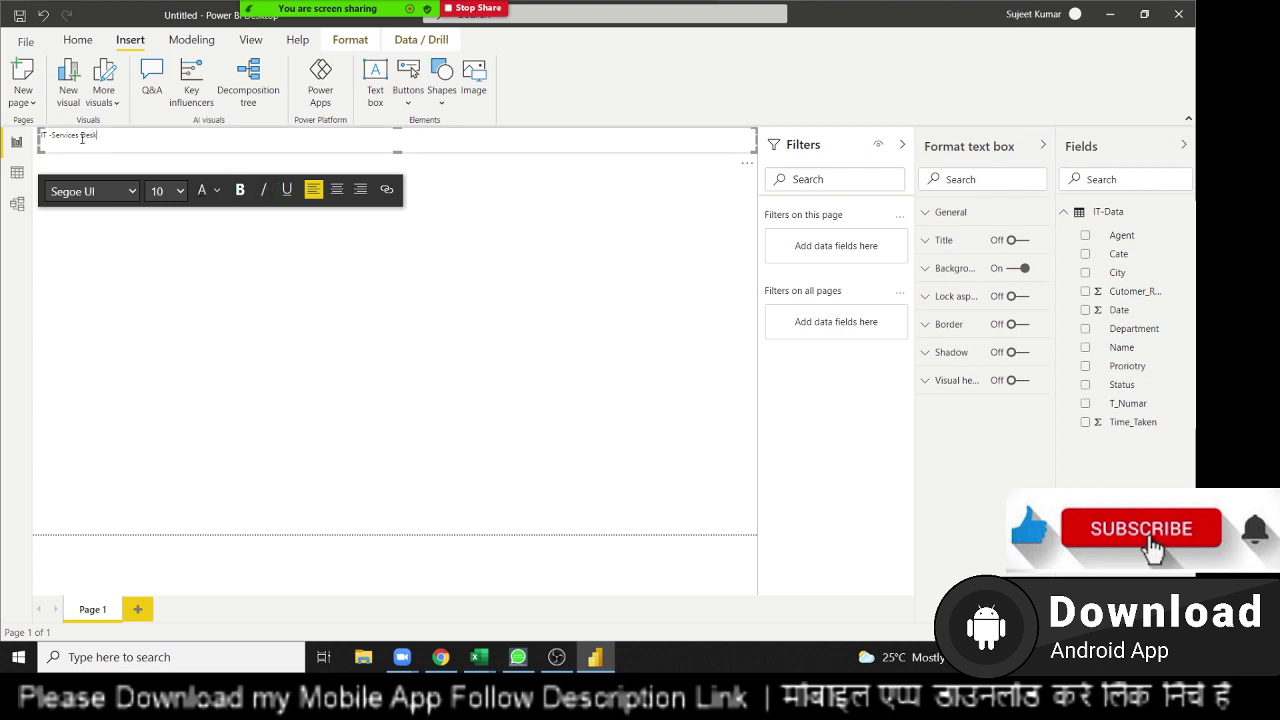
pyautogui.moveTo(104, 138); pyautogui.dragTo(36, 138)
# Format the title as size 14, centred, bold, white text.
pyautogui.click(180, 191)
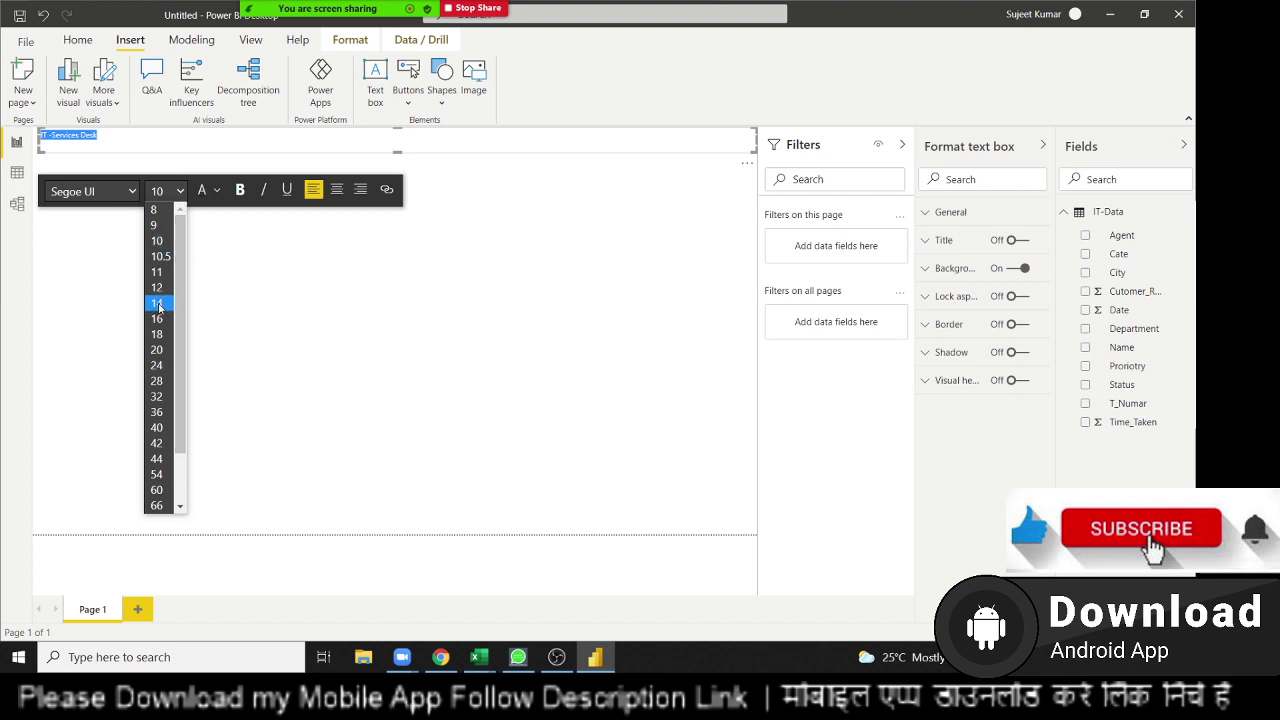
pyautogui.click(158, 303)
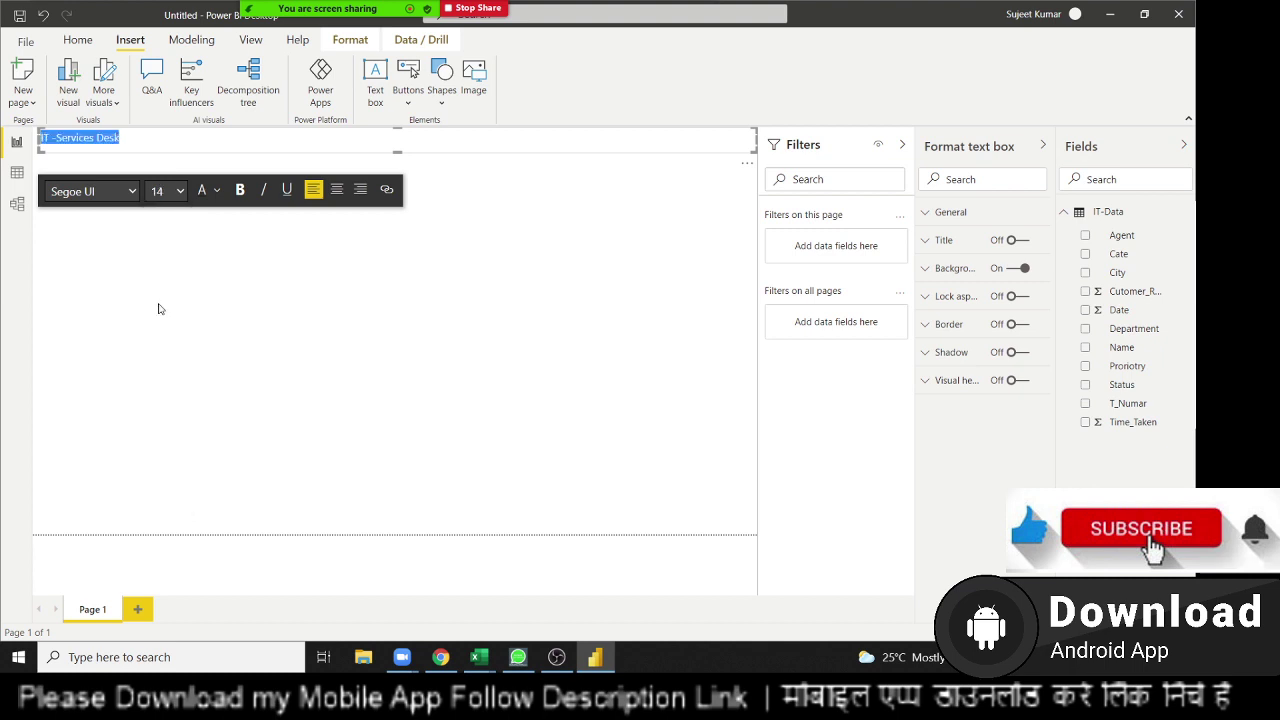
pyautogui.click(335, 192)
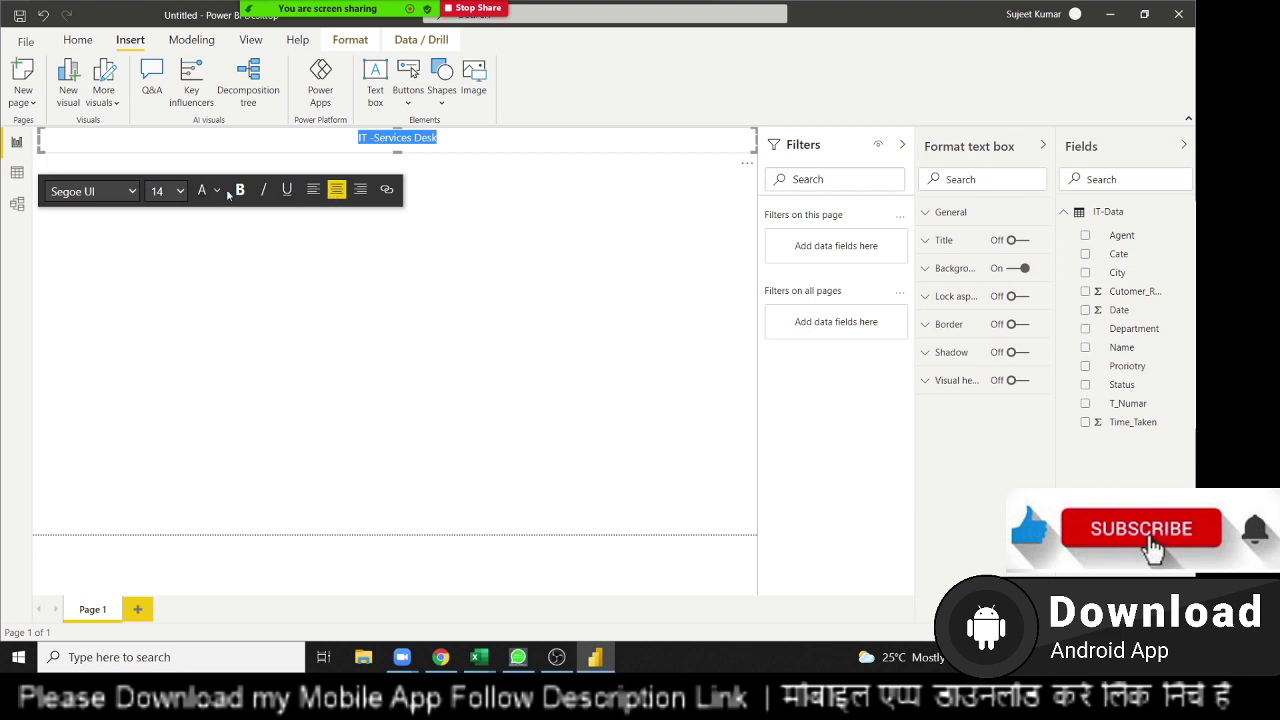
pyautogui.click(240, 190)
pyautogui.click(215, 190)
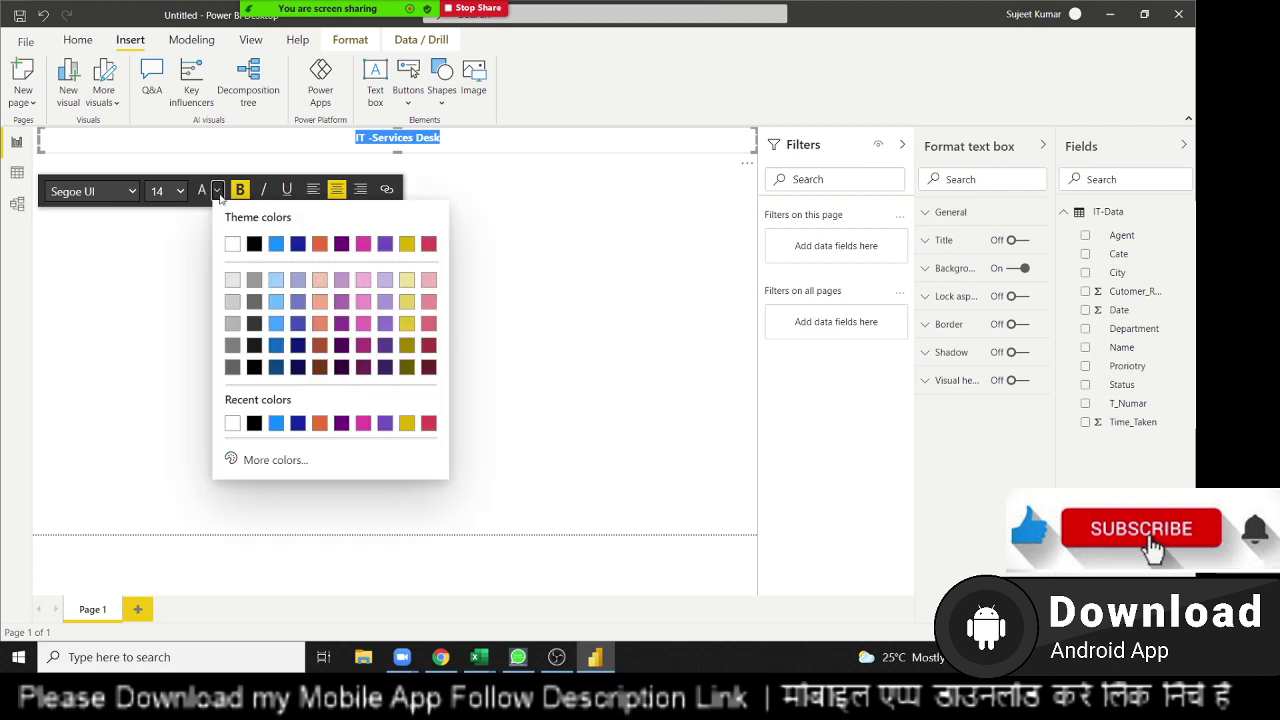
pyautogui.click(232, 245)
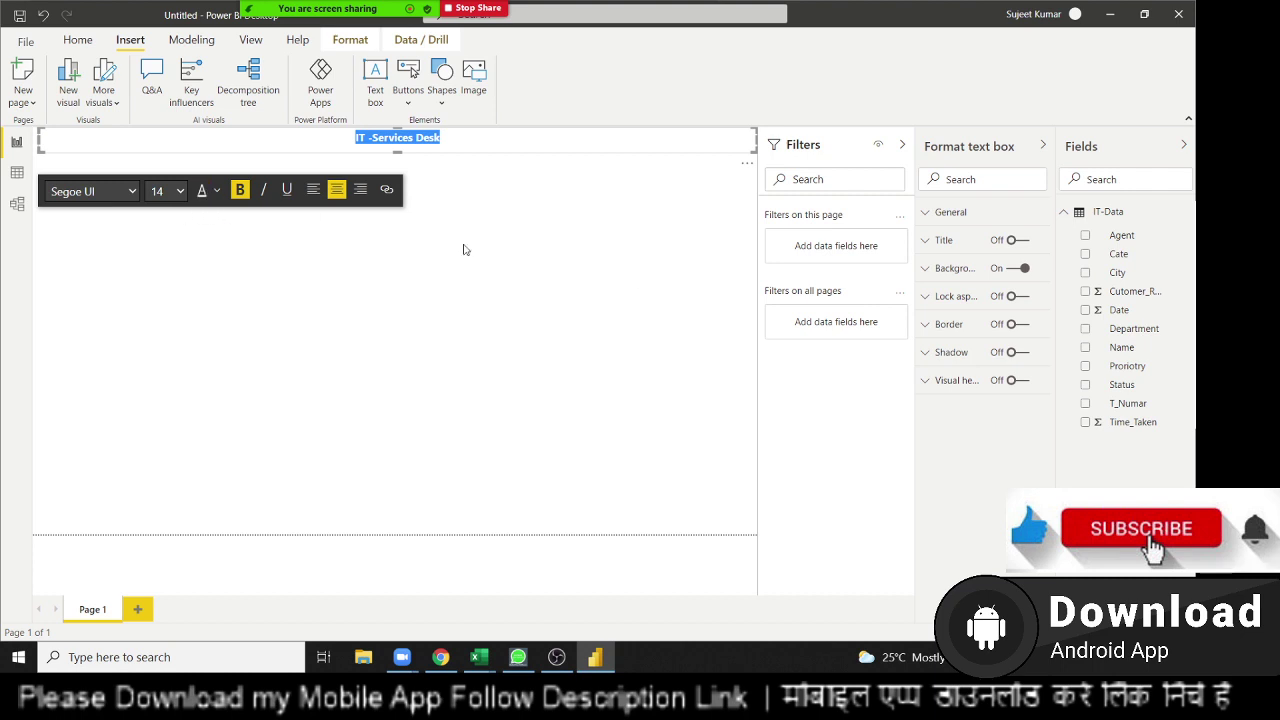
# Give the title box a black background and remove an accidentally added Q&A visual.
pyautogui.click(944, 270)
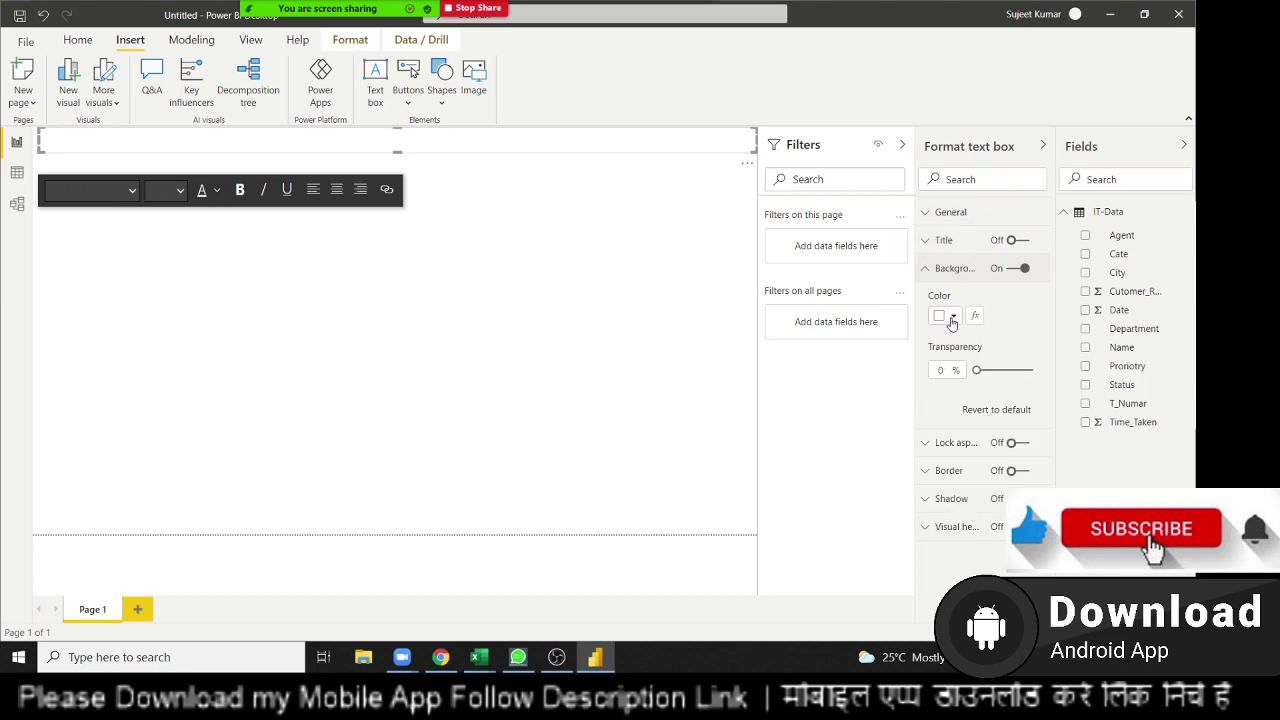
pyautogui.click(950, 316)
pyautogui.click(770, 345)
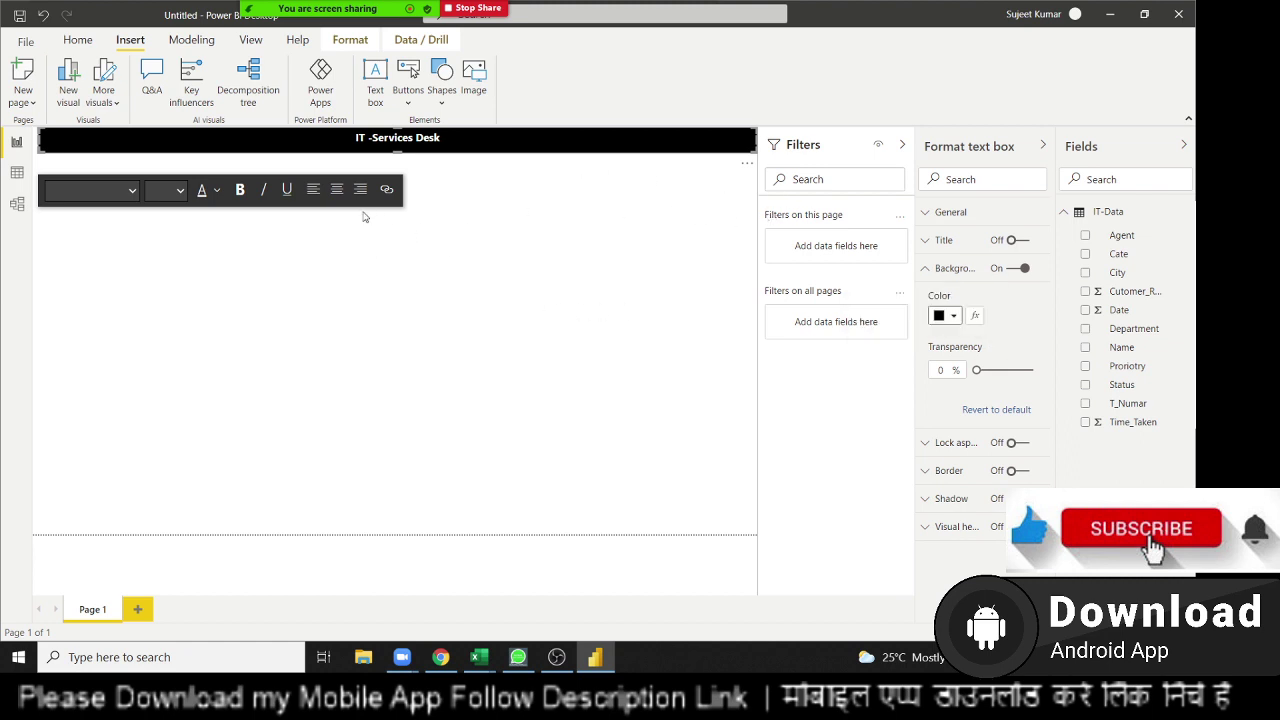
pyautogui.click(337, 258)
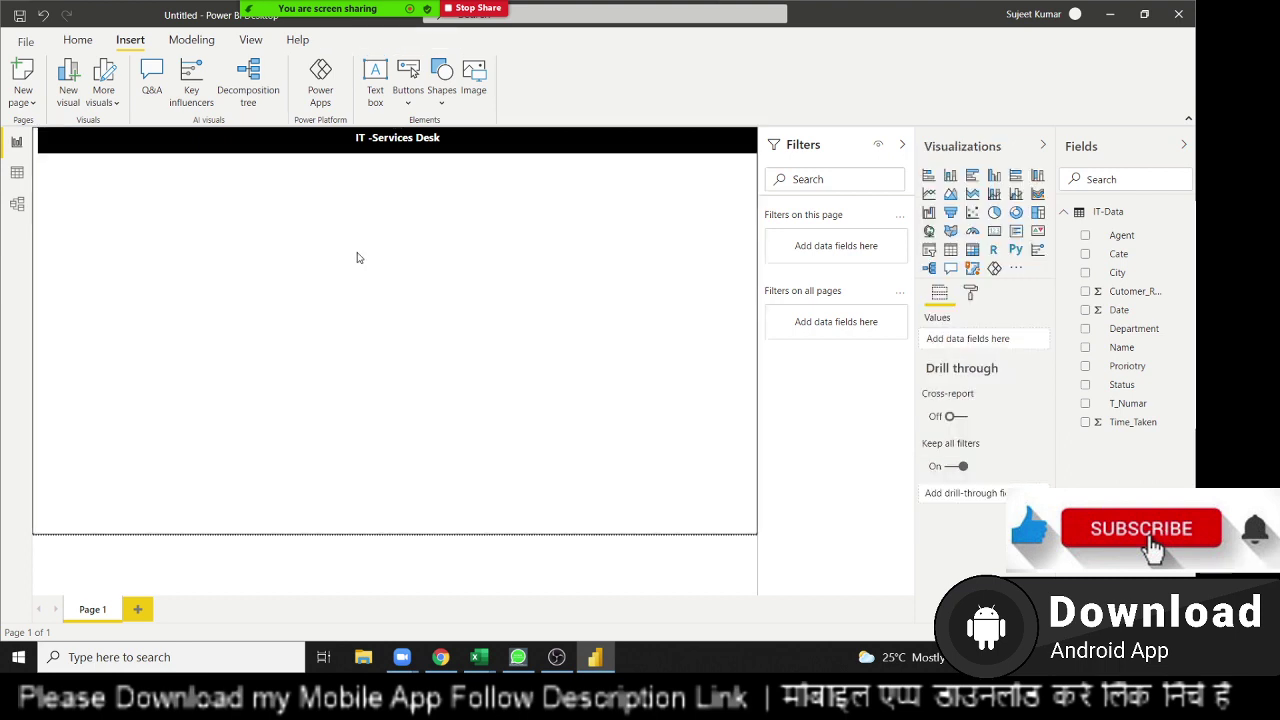
pyautogui.doubleClick(488, 178)
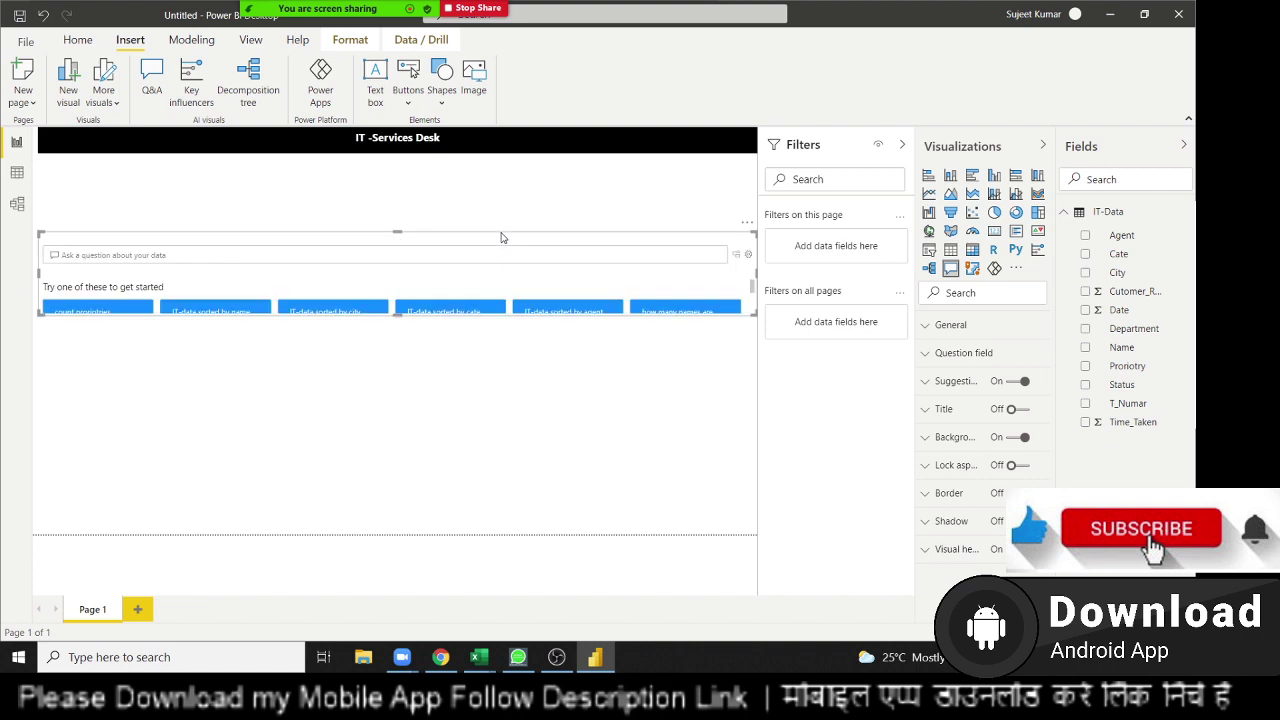
pyautogui.press('Delete')
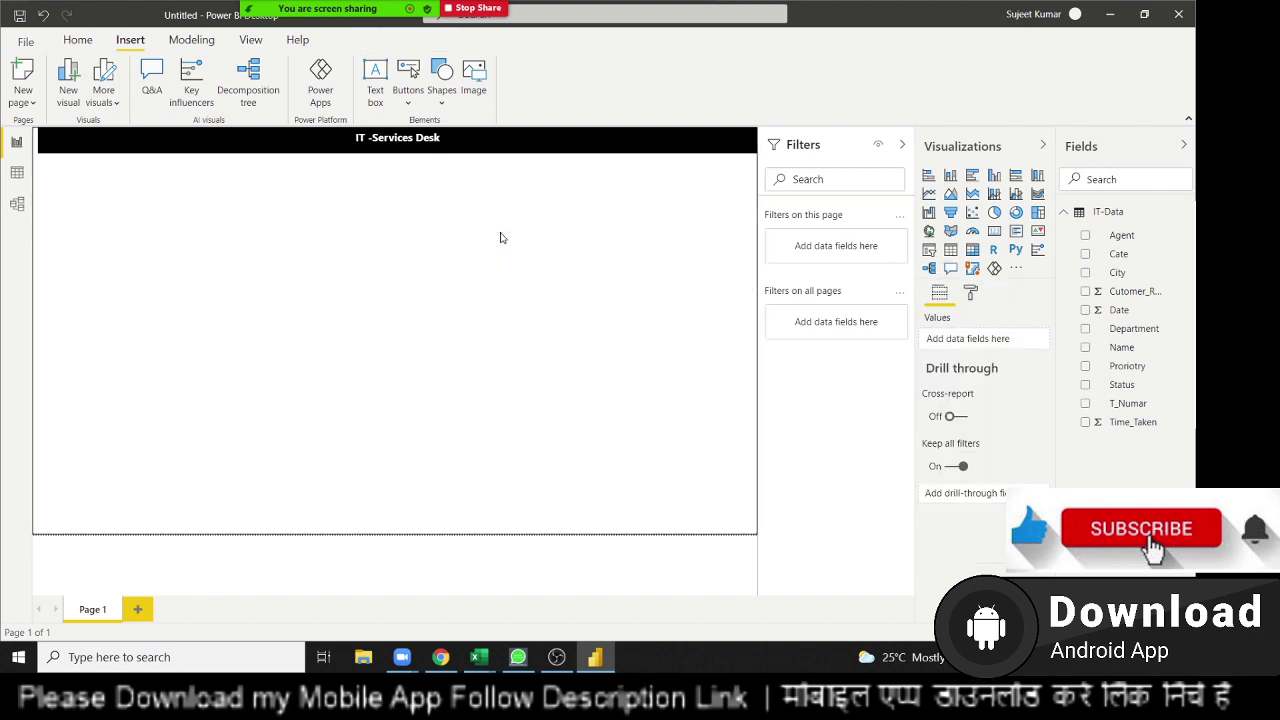
# Shorten the black title band, then switch to the Chrome reference dashboard.
pyautogui.click(473, 153)
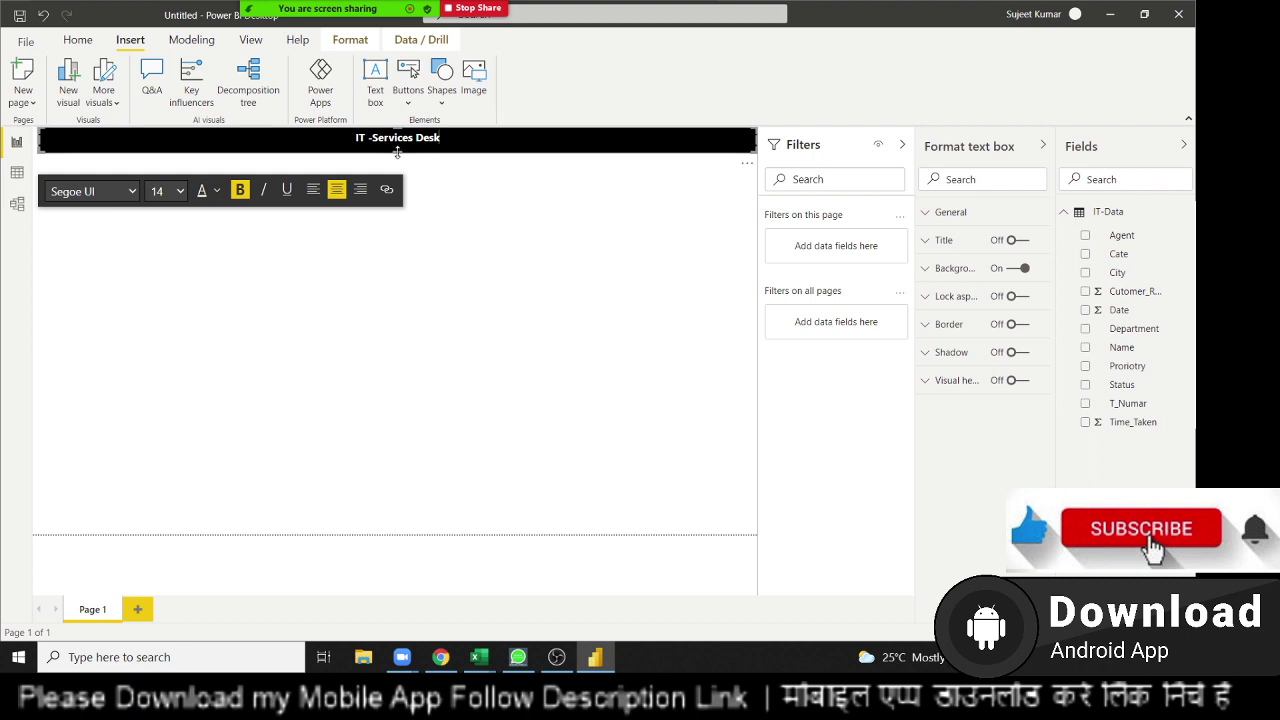
pyautogui.moveTo(397, 148); pyautogui.dragTo(398, 150)
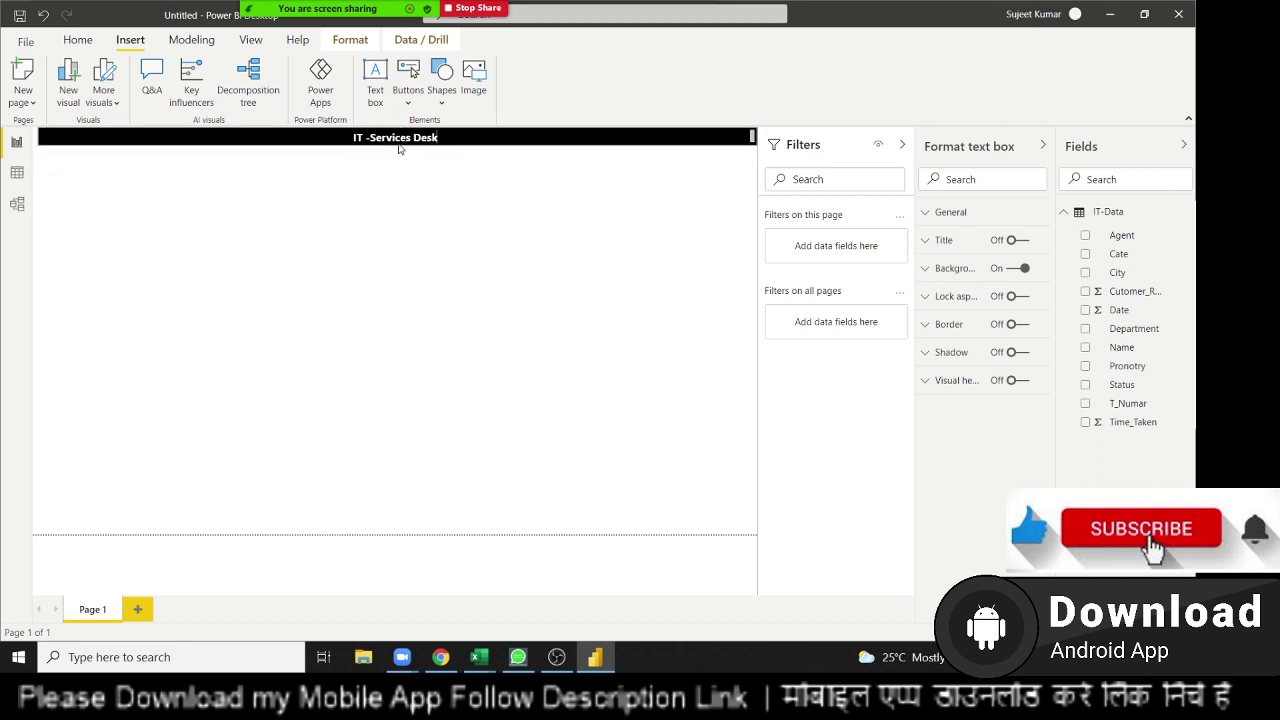
pyautogui.click(398, 148)
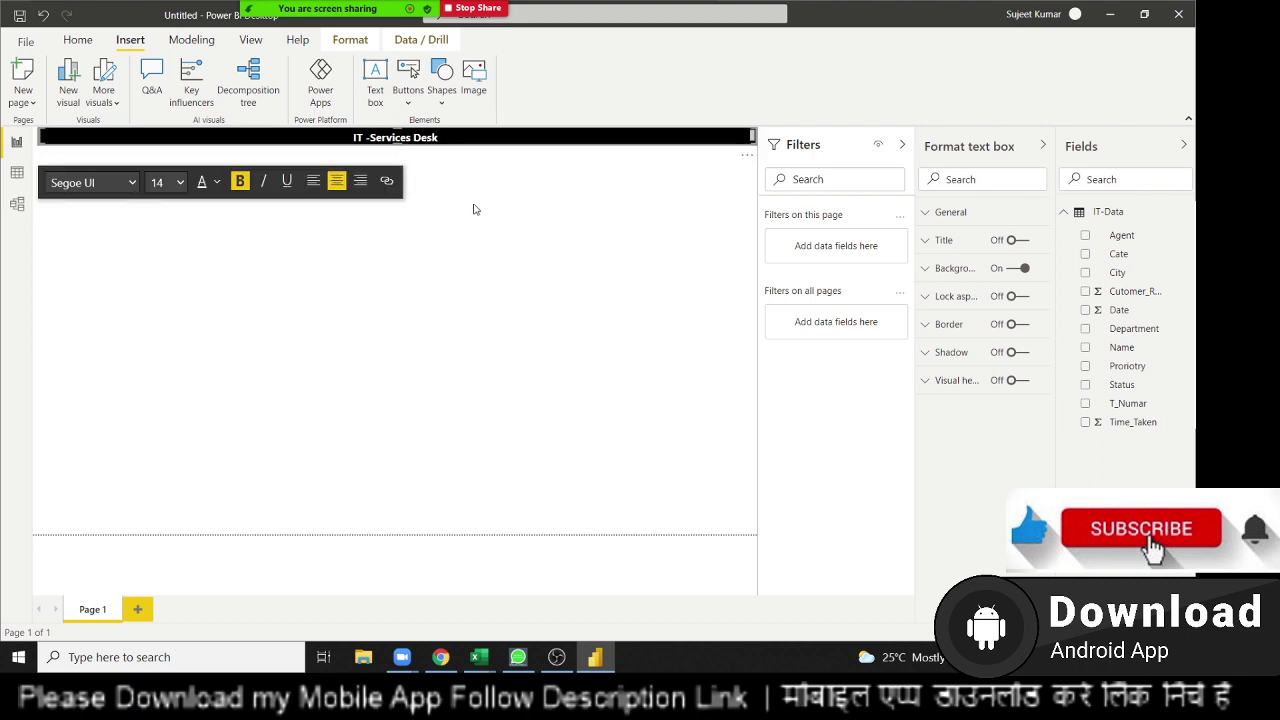
pyautogui.click(476, 206)
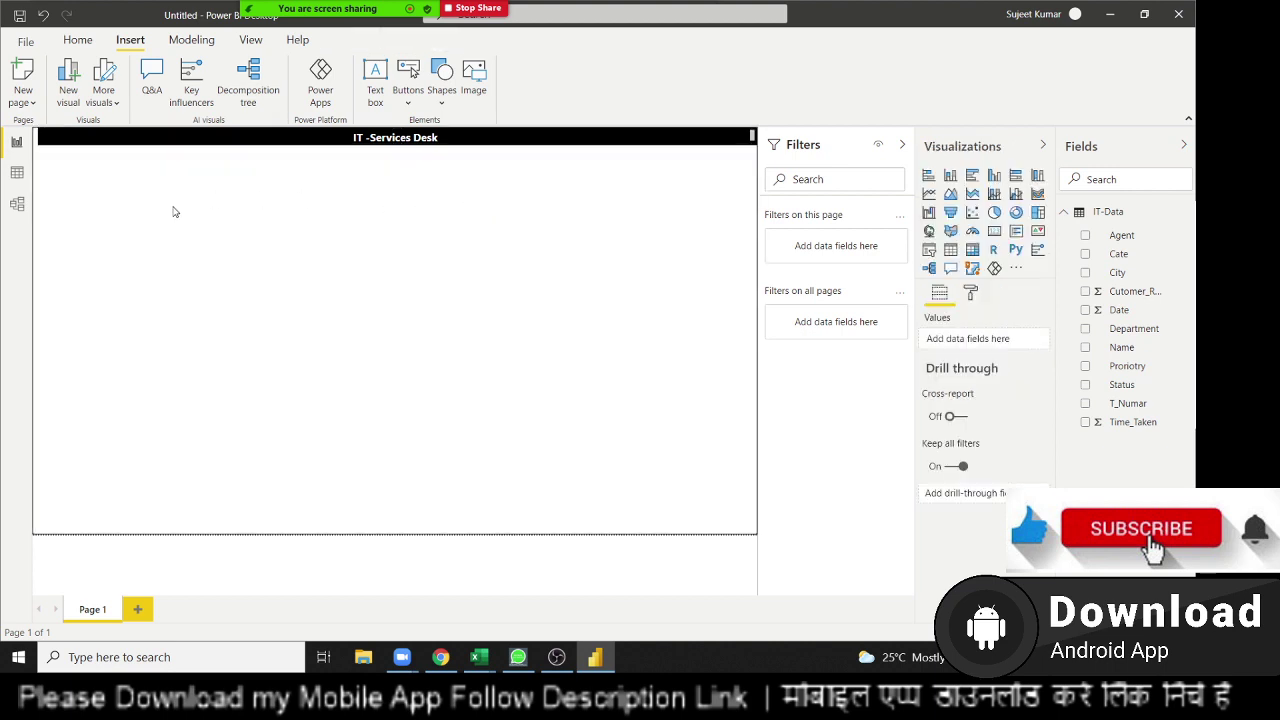
pyautogui.hotkey('alt', 'Tab')
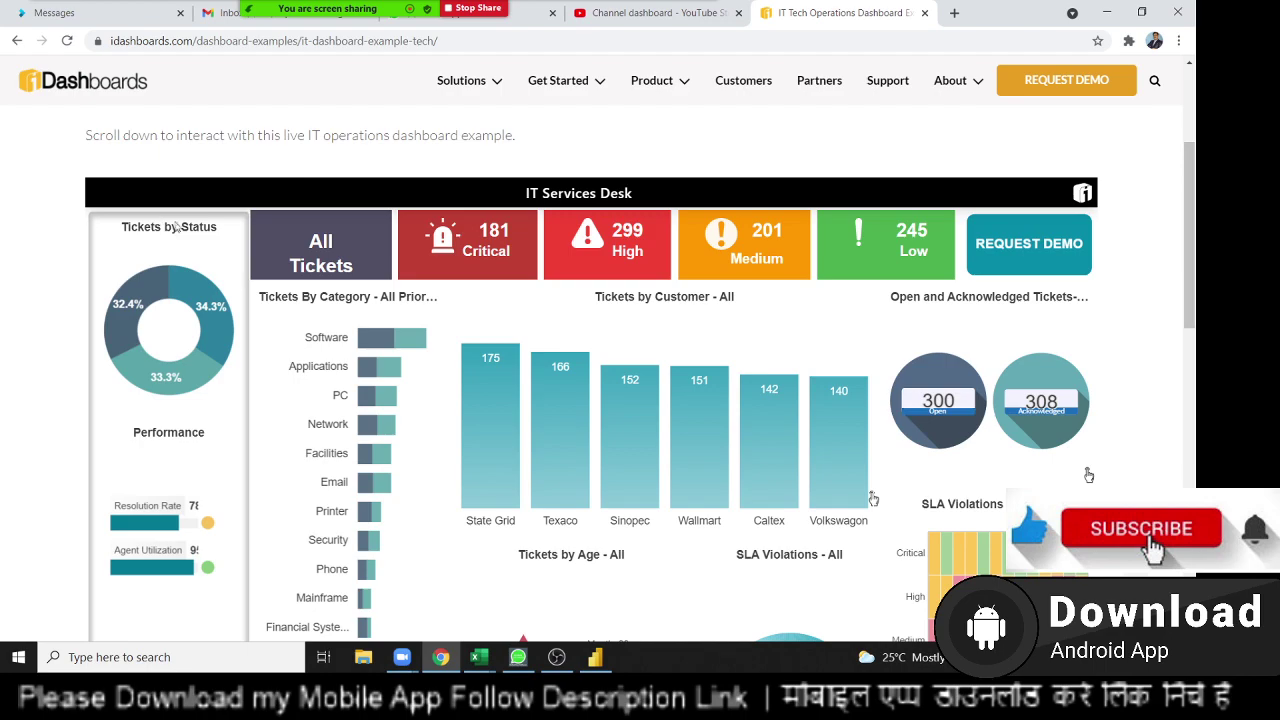
# Scroll the iDashboards IT Services Desk page down and up, then Alt+Tab back to Power BI.
pyautogui.scroll(-3, 225, 415)
pyautogui.scroll(-2, 225, 415)
pyautogui.scroll(3, 225, 415)
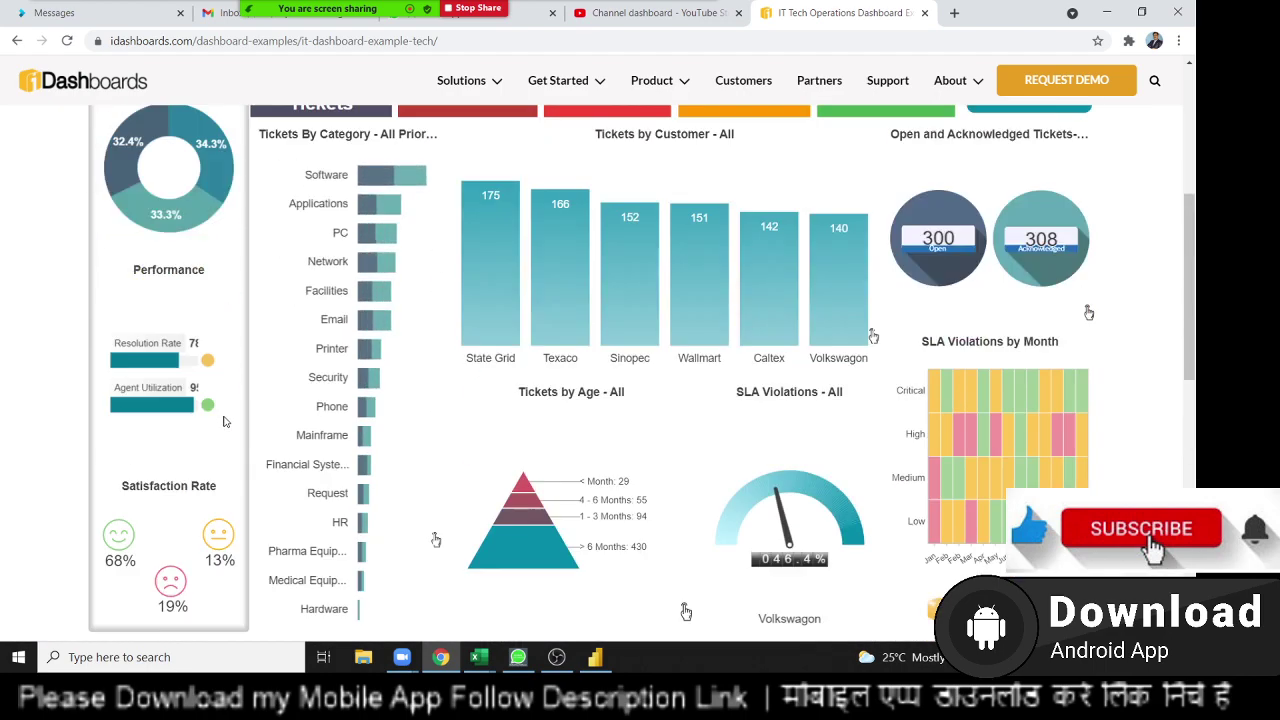
pyautogui.scroll(2, 225, 415)
pyautogui.scroll(1, 225, 415)
pyautogui.hotkey('alt', 'Tab')
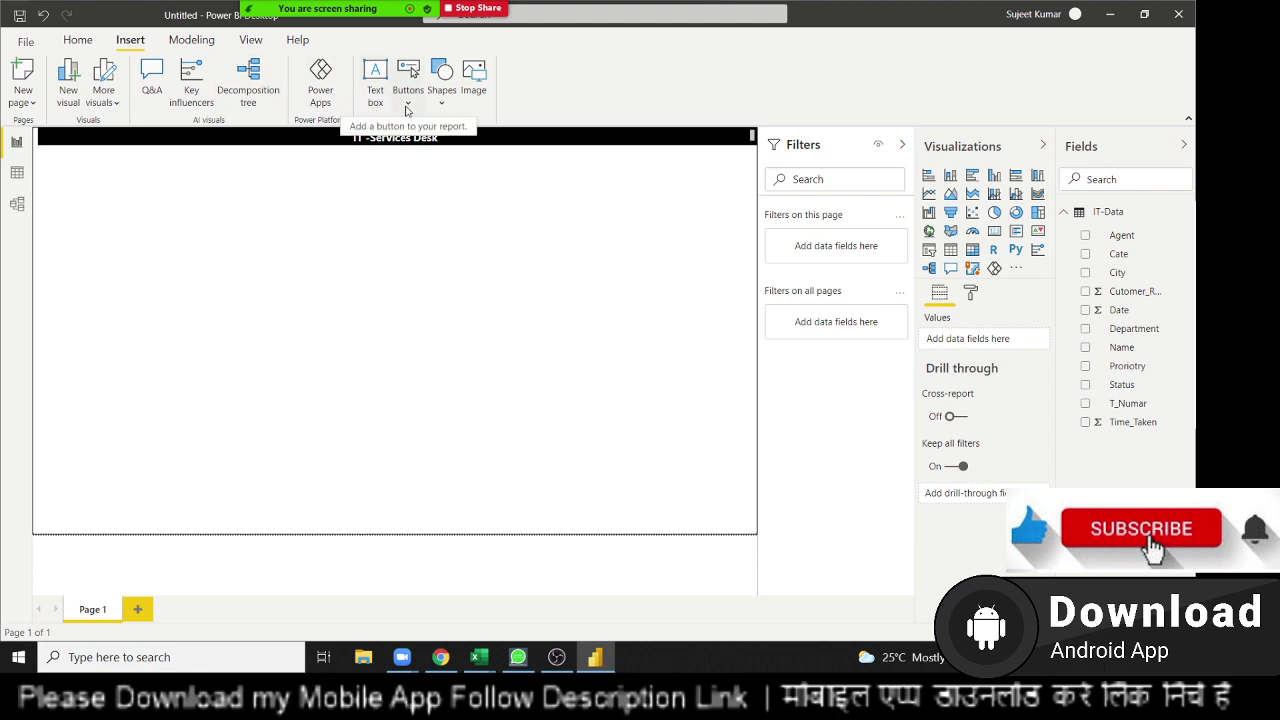
# Insert a rectangle and size it into a tall narrow panel along the page's left edge.
pyautogui.click(444, 110)
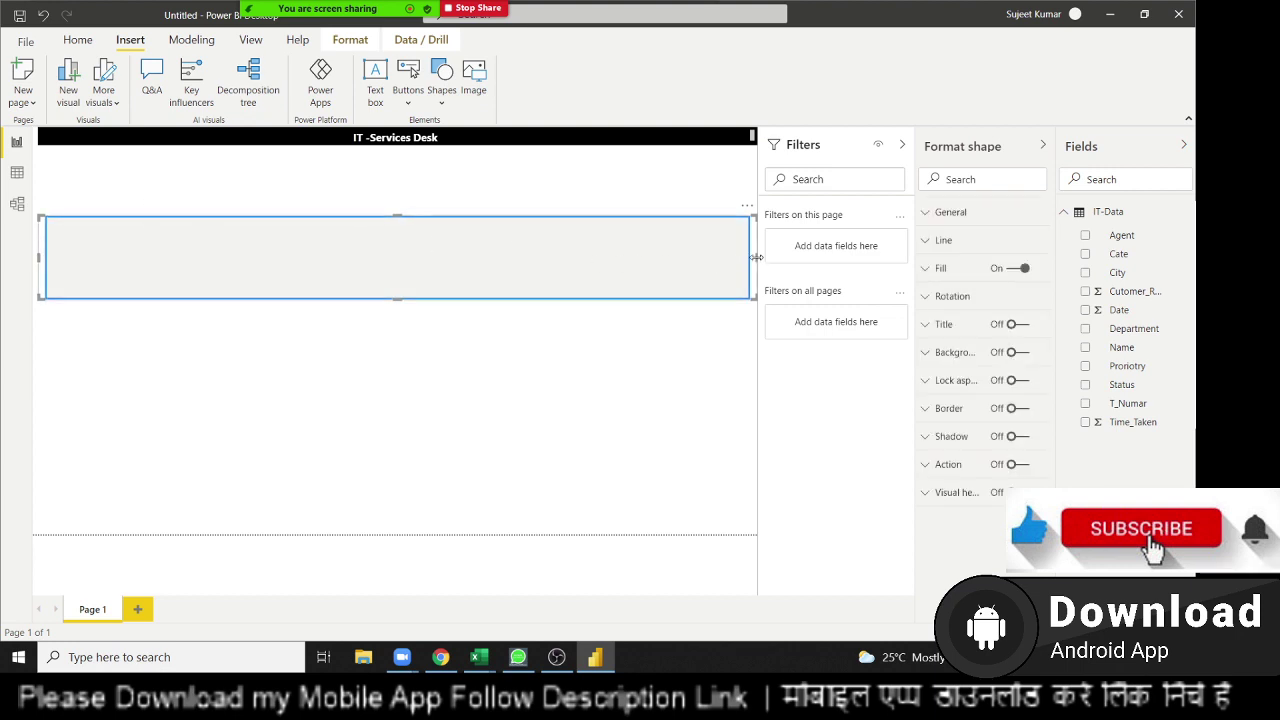
pyautogui.moveTo(750, 258); pyautogui.dragTo(136, 258)
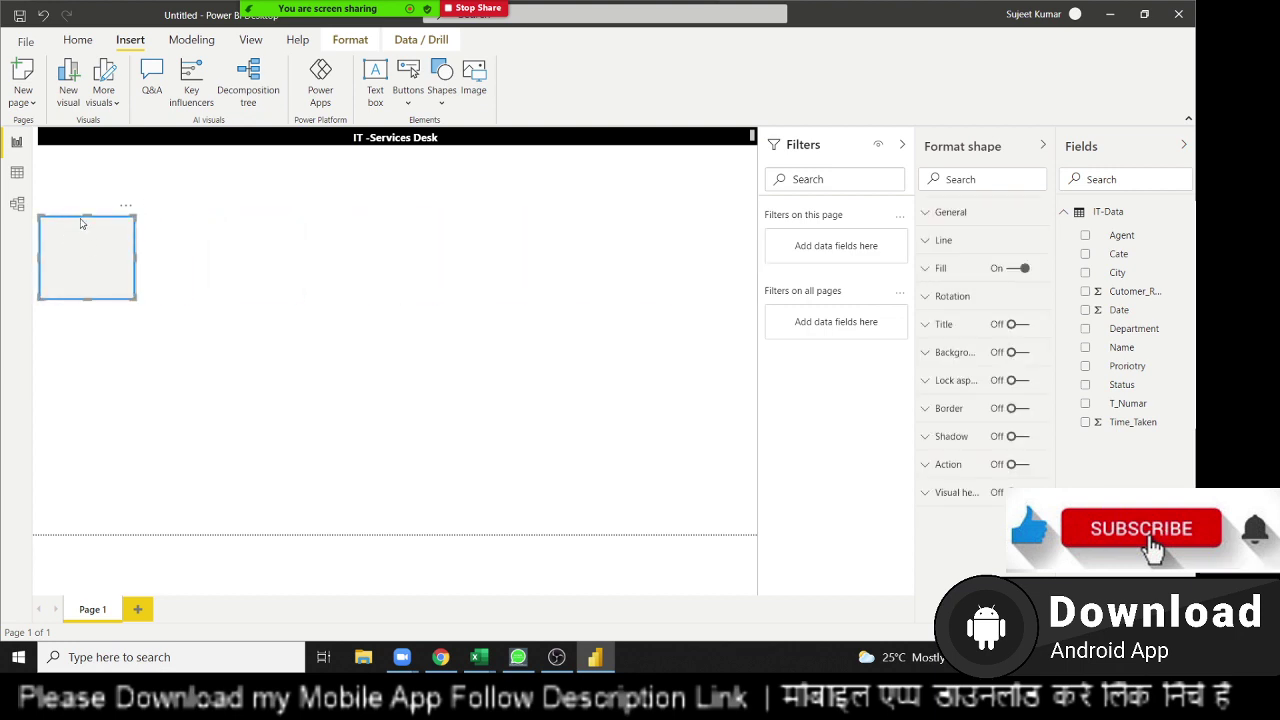
pyautogui.moveTo(87, 215); pyautogui.dragTo(100, 146)
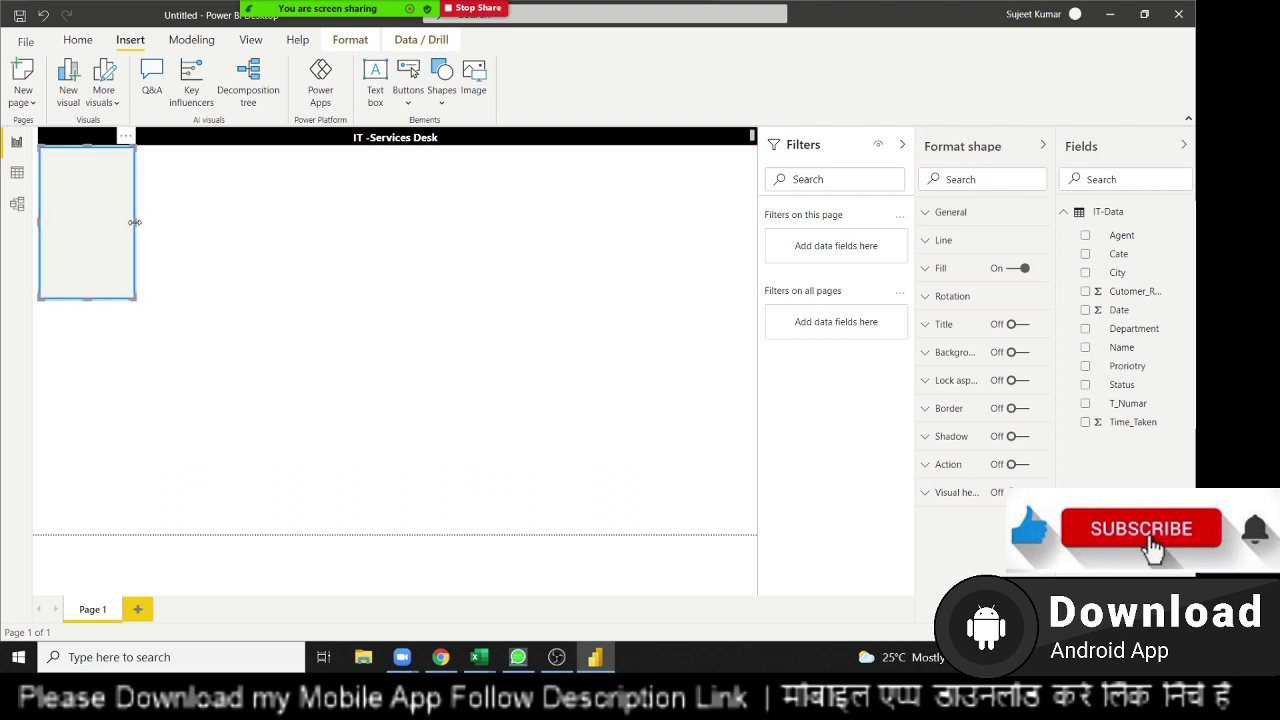
pyautogui.moveTo(134, 222); pyautogui.dragTo(165, 222)
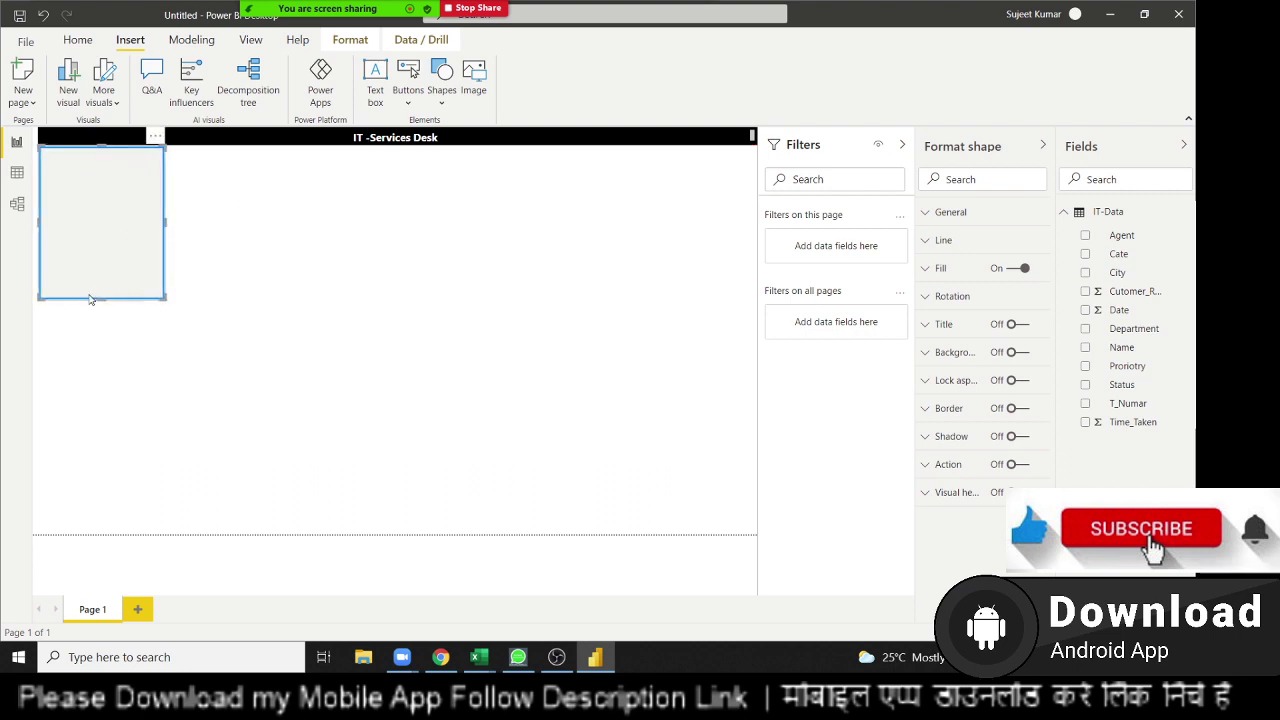
pyautogui.moveTo(103, 297); pyautogui.dragTo(112, 528)
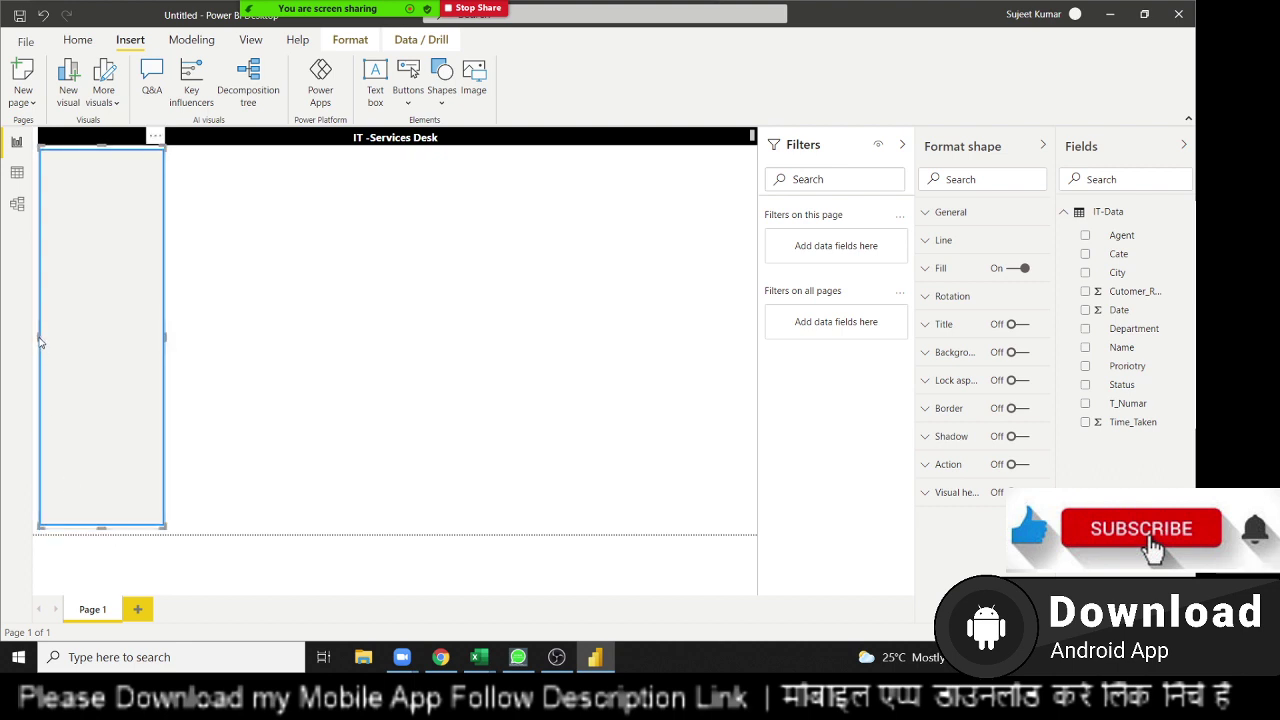
pyautogui.moveTo(32, 341); pyautogui.dragTo(31, 337)
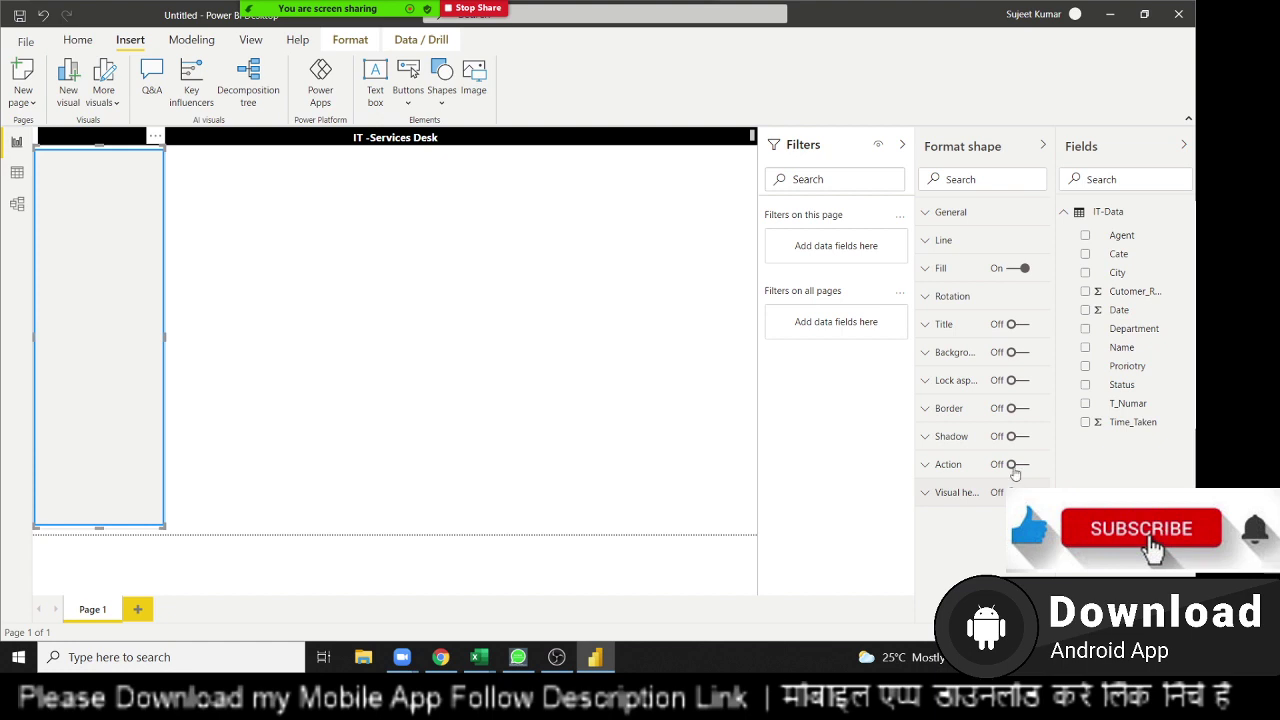
# Turn on the rectangle's background and set it to light grey.
pyautogui.click(935, 356)
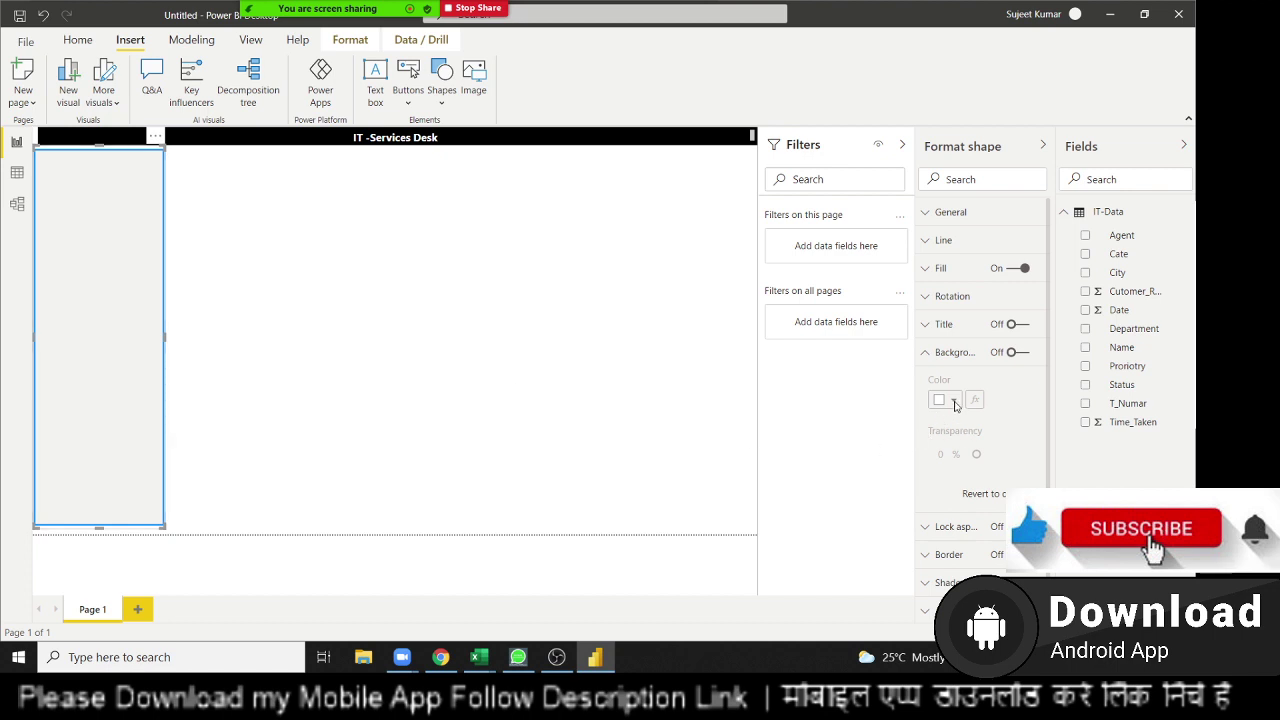
pyautogui.click(1022, 354)
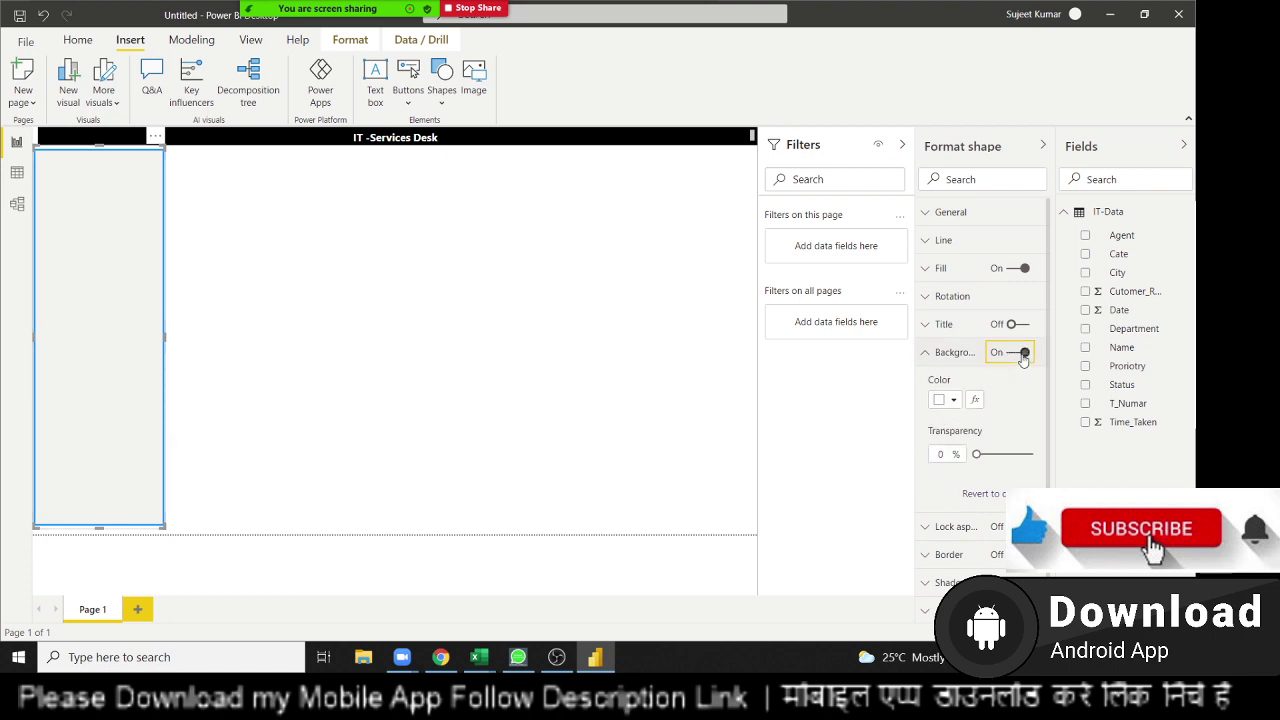
pyautogui.click(950, 401)
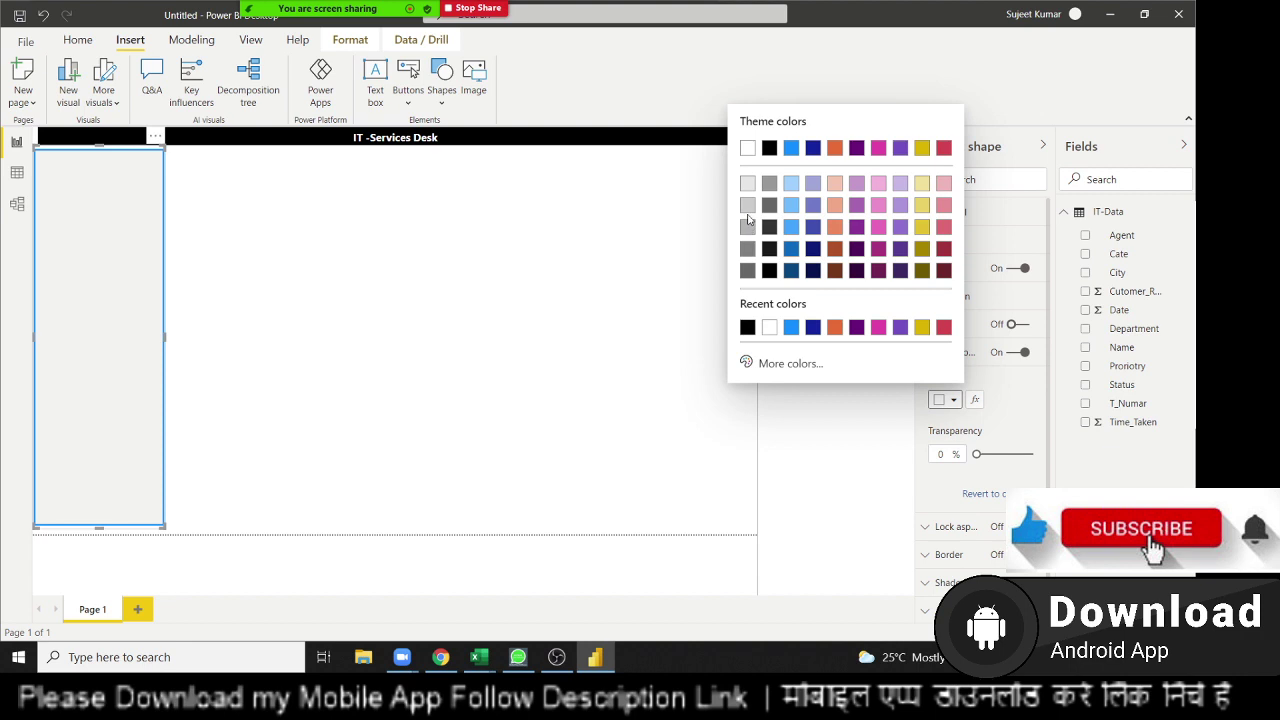
pyautogui.click(749, 214)
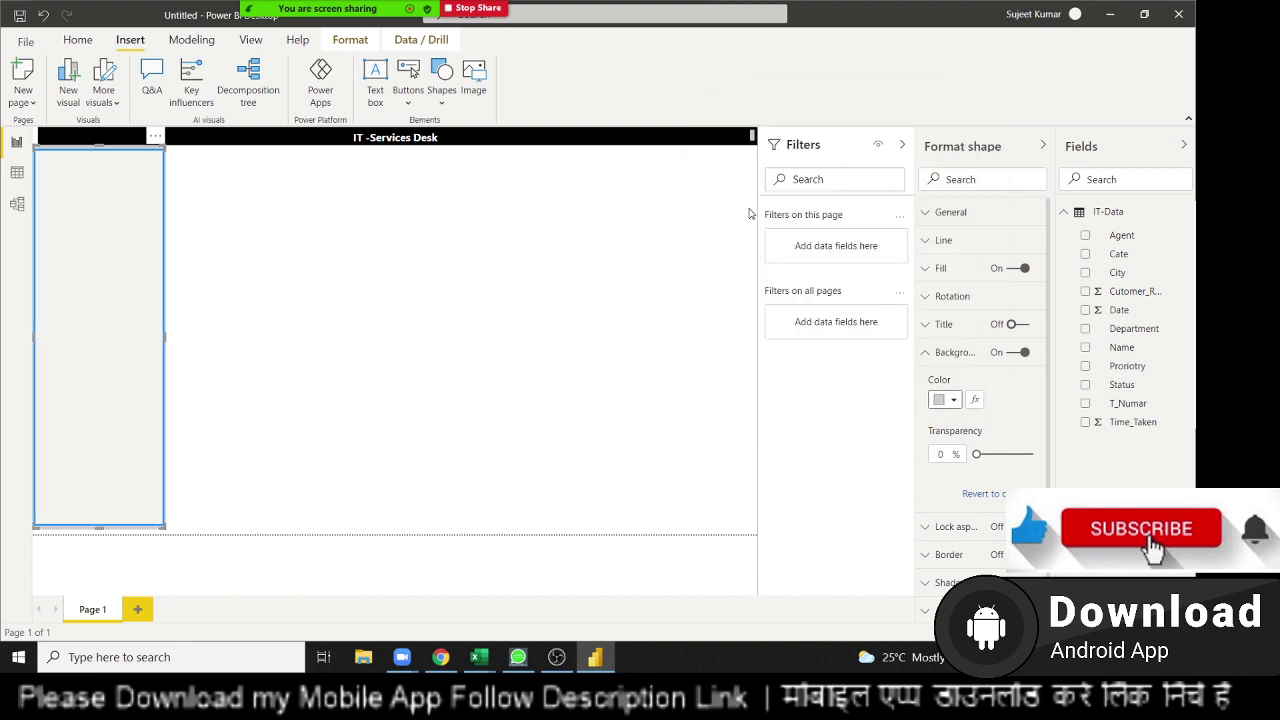
pyautogui.click(226, 258)
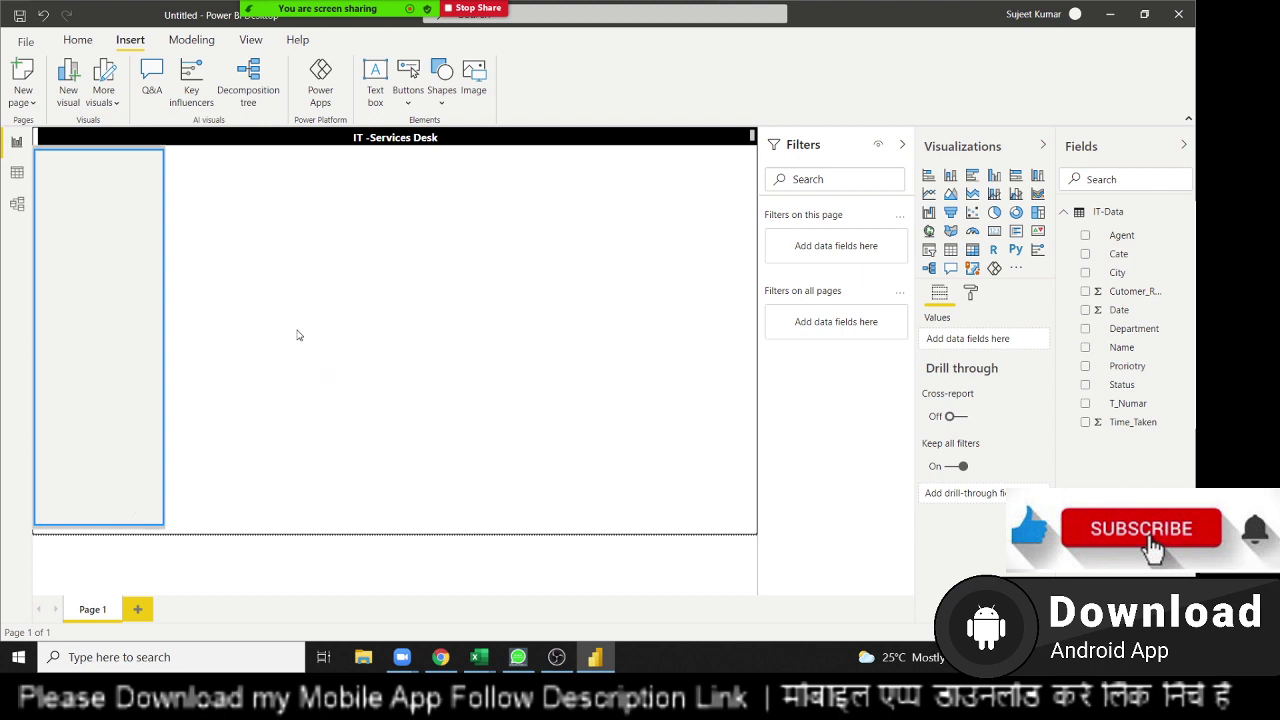
pyautogui.click(451, 669)
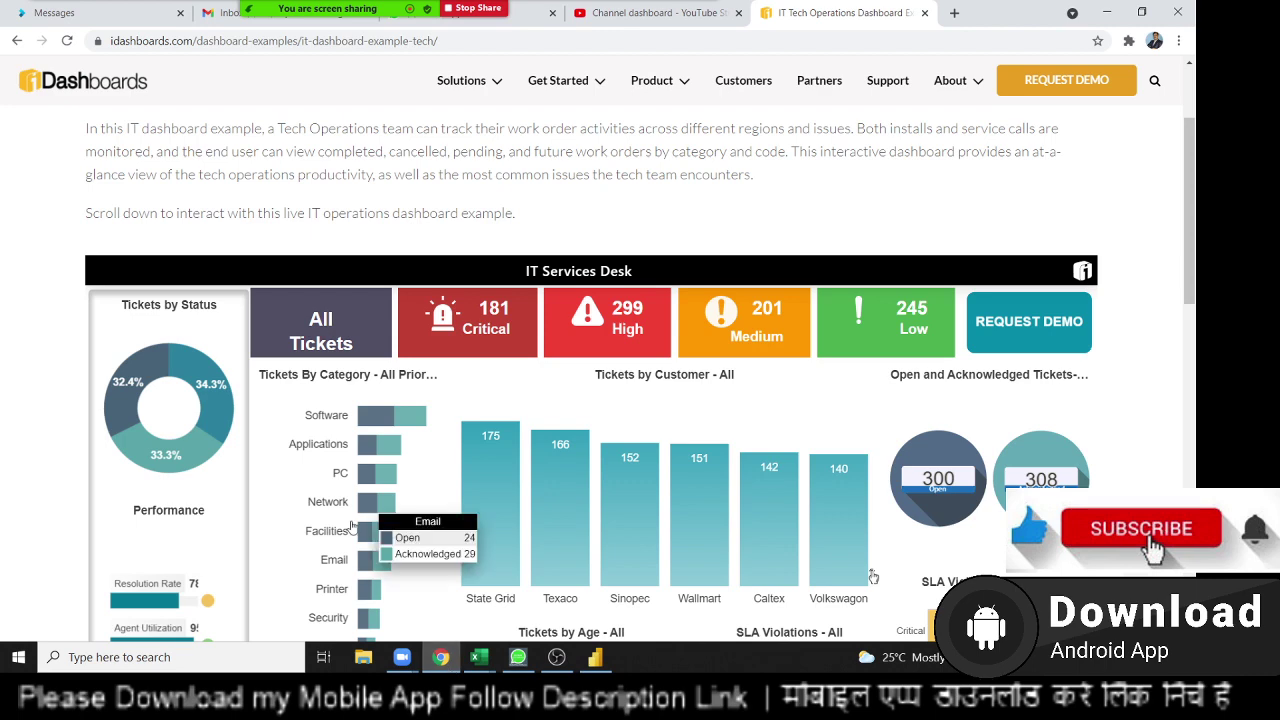
pyautogui.scroll(-3, 187, 516)
pyautogui.scroll(2, 187, 516)
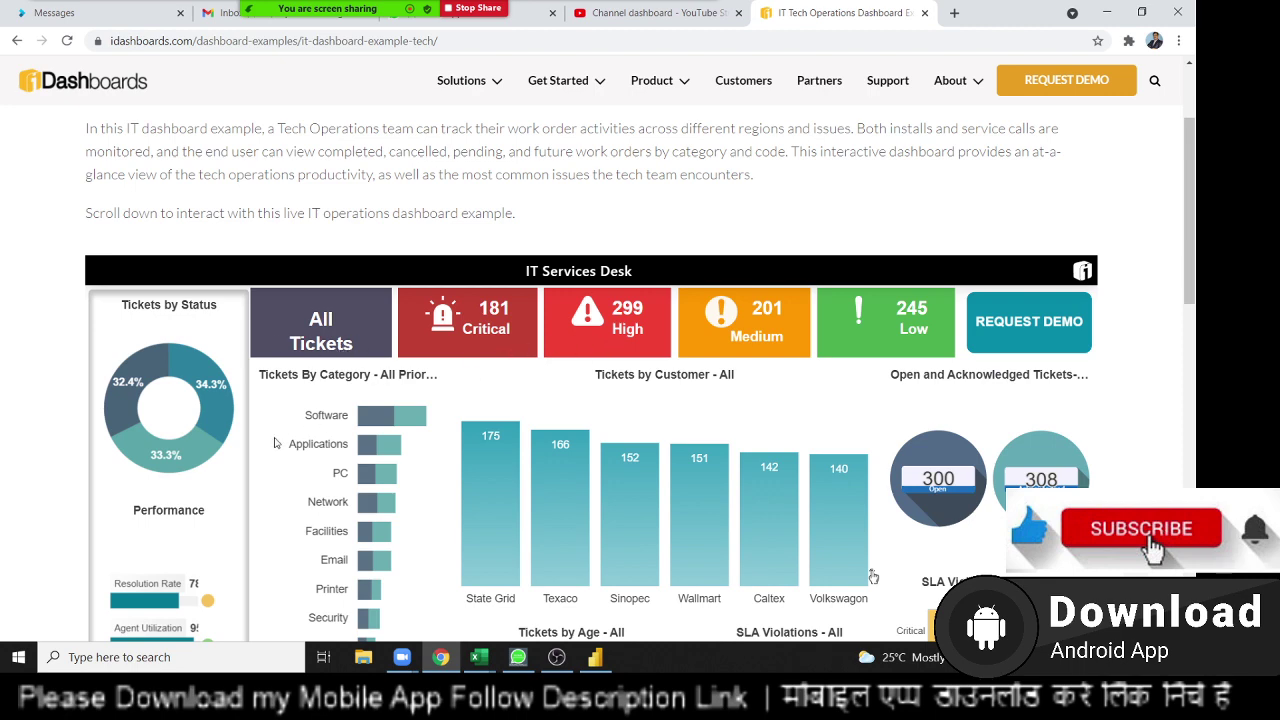
pyautogui.hotkey('alt', 'Tab')
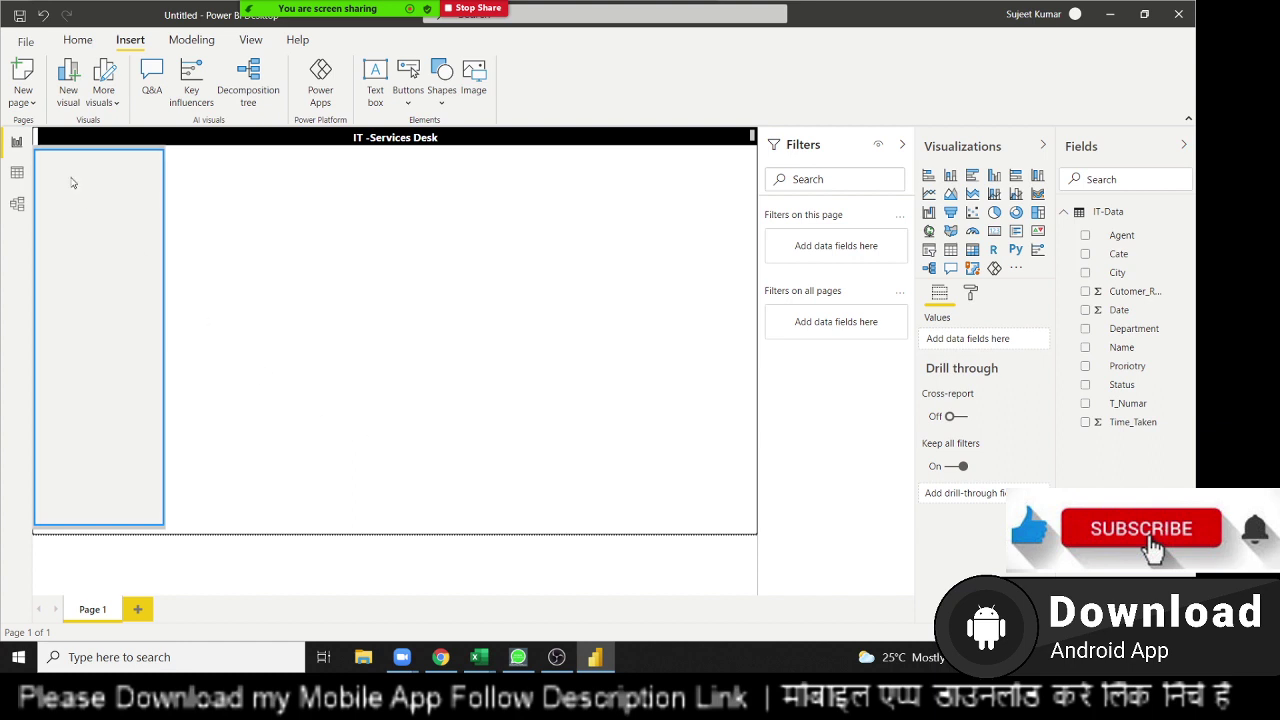
# Start a new measure on the IT-Data table and name it ALL Ticket.
pyautogui.click(79, 41)
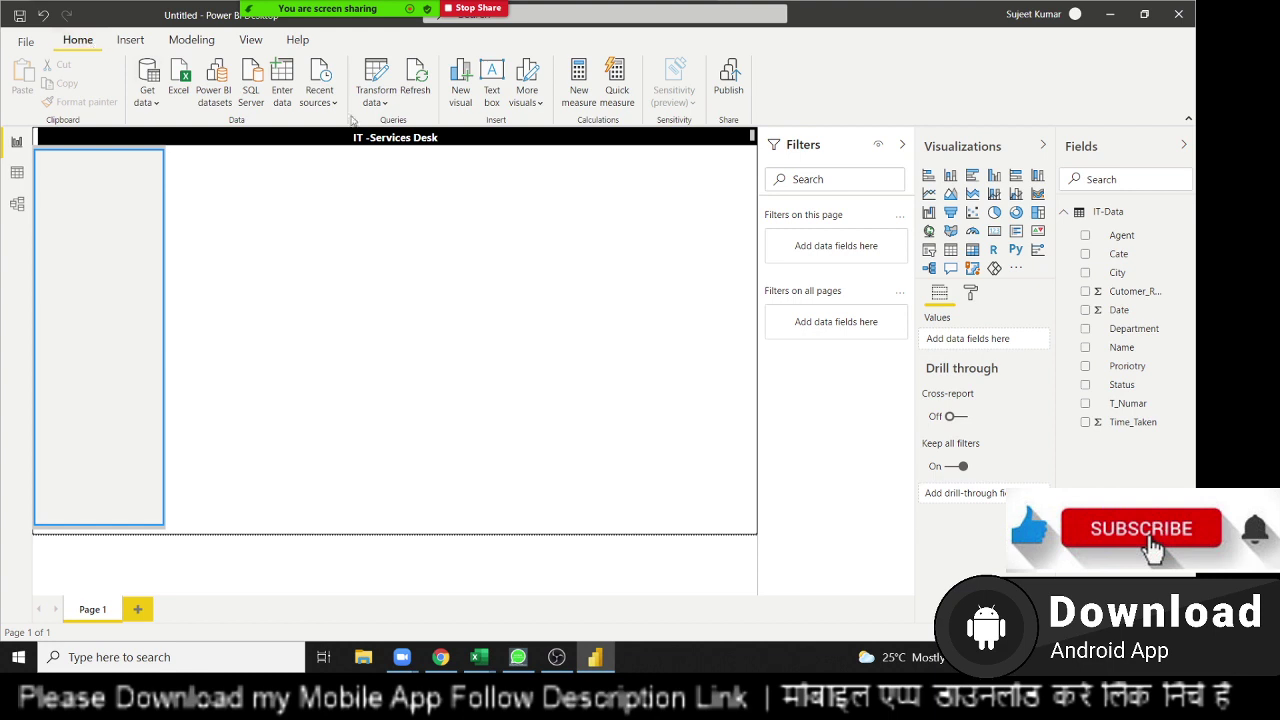
pyautogui.click(579, 100)
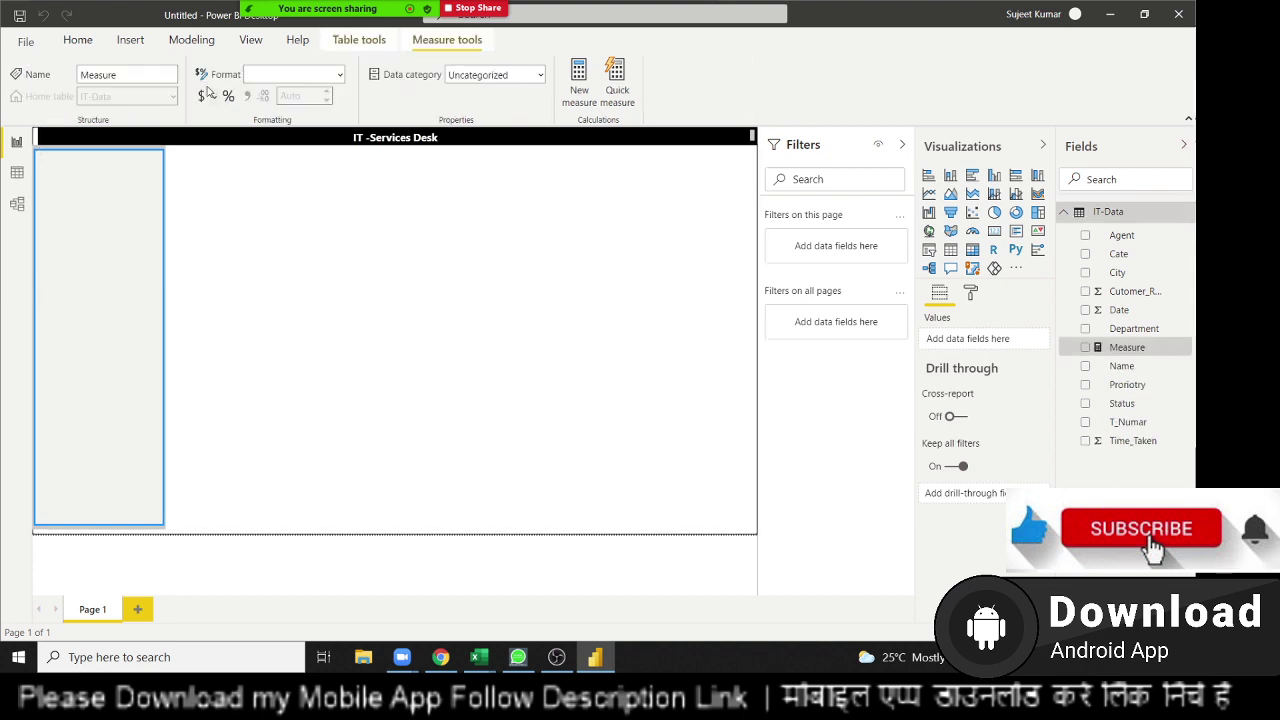
pyautogui.doubleClick(143, 140)
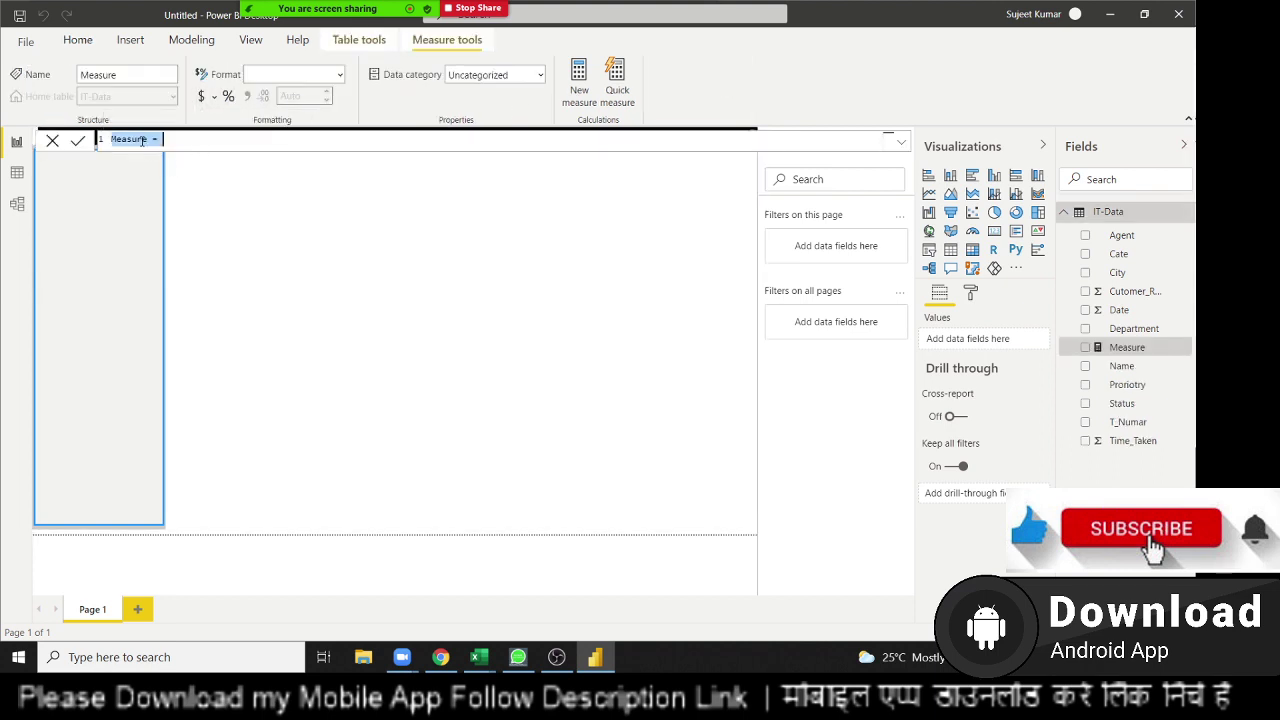
pyautogui.doubleClick(144, 139)
pyautogui.write('A')
# Enter the formula COUNTA('IT-Data'[T_Numar]) and commit the measure.
pyautogui.write('um')
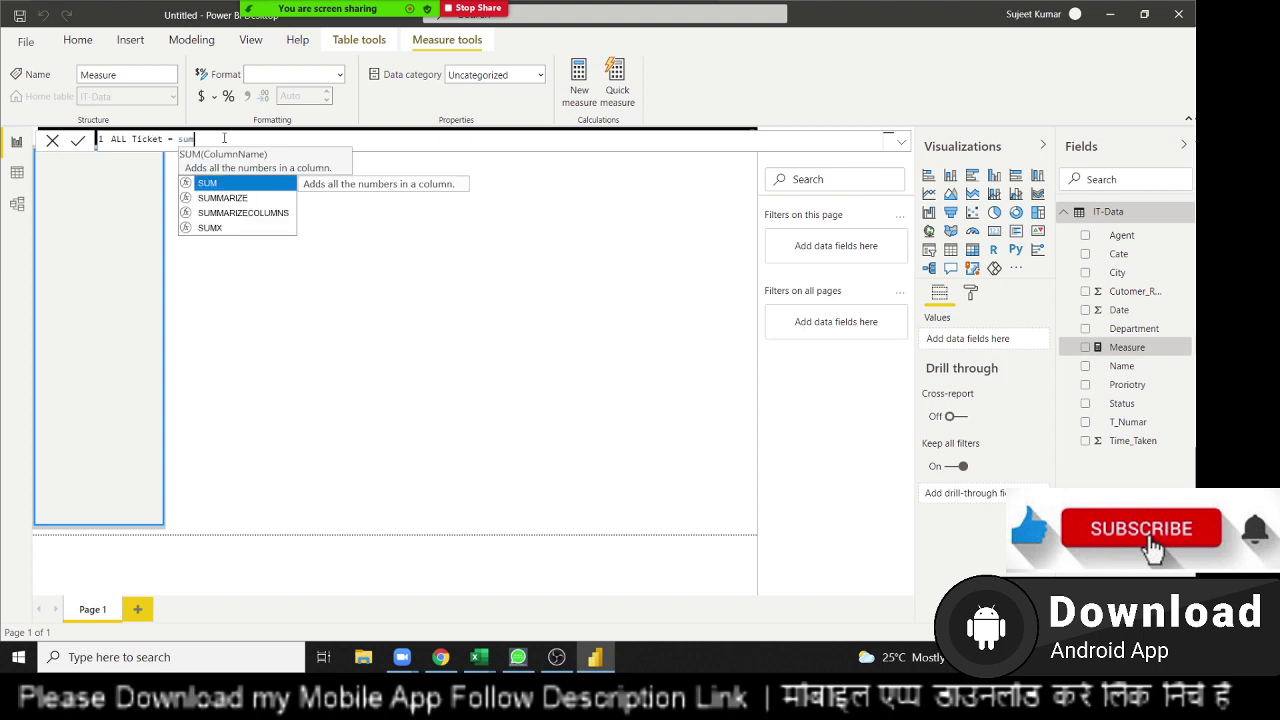
pyautogui.write('(')
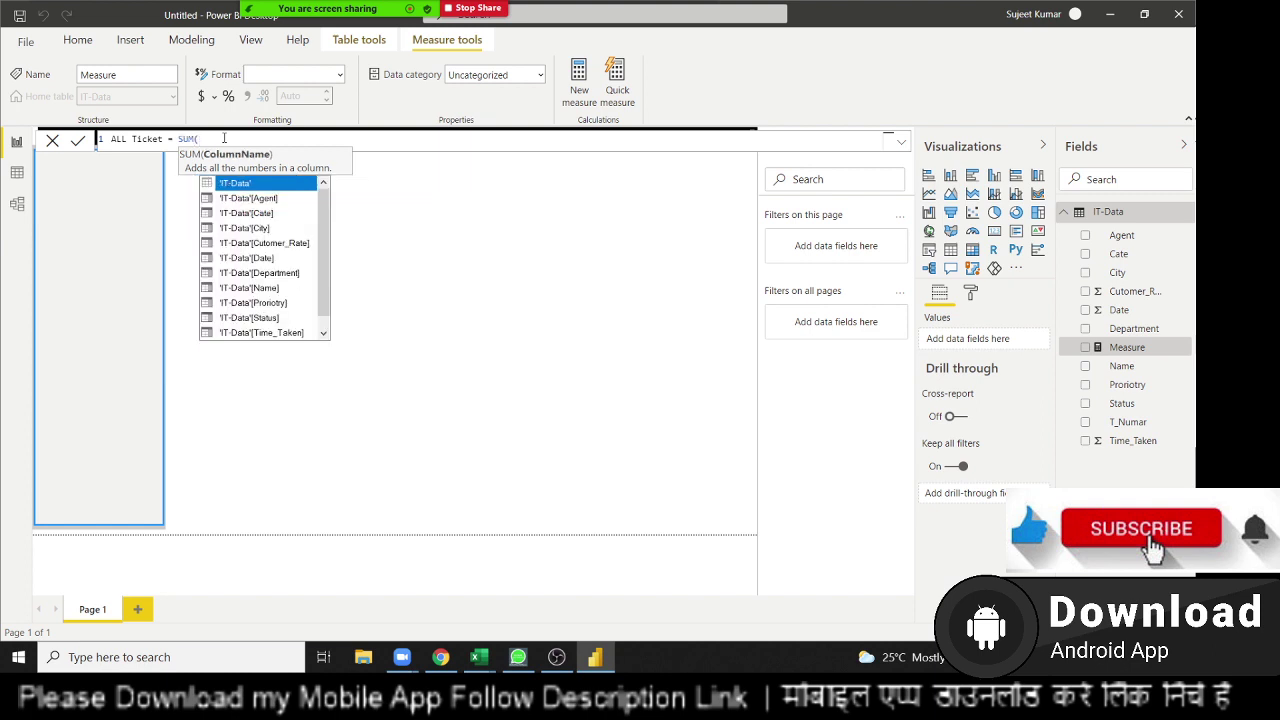
pyautogui.press('BackSpace')
pyautogui.press('BackSpace')
pyautogui.press('BackSpace')
pyautogui.press('BackSpace')
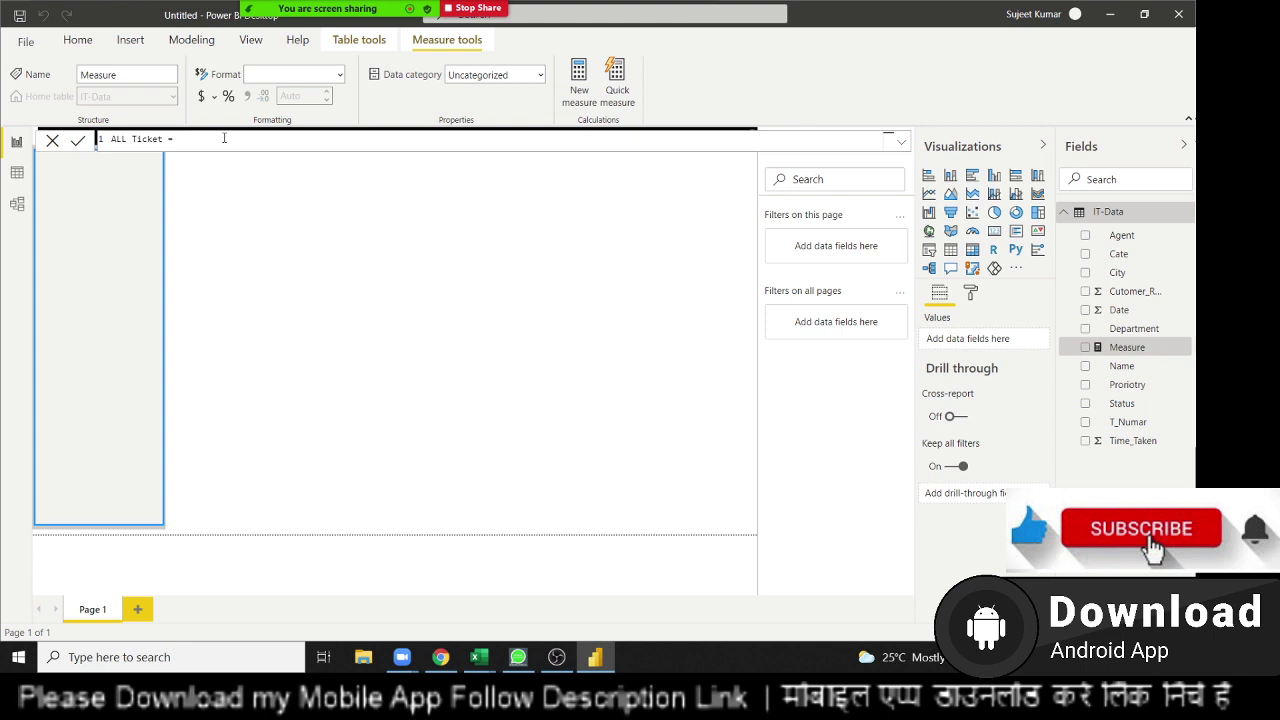
pyautogui.write('coun')
pyautogui.press('Down')
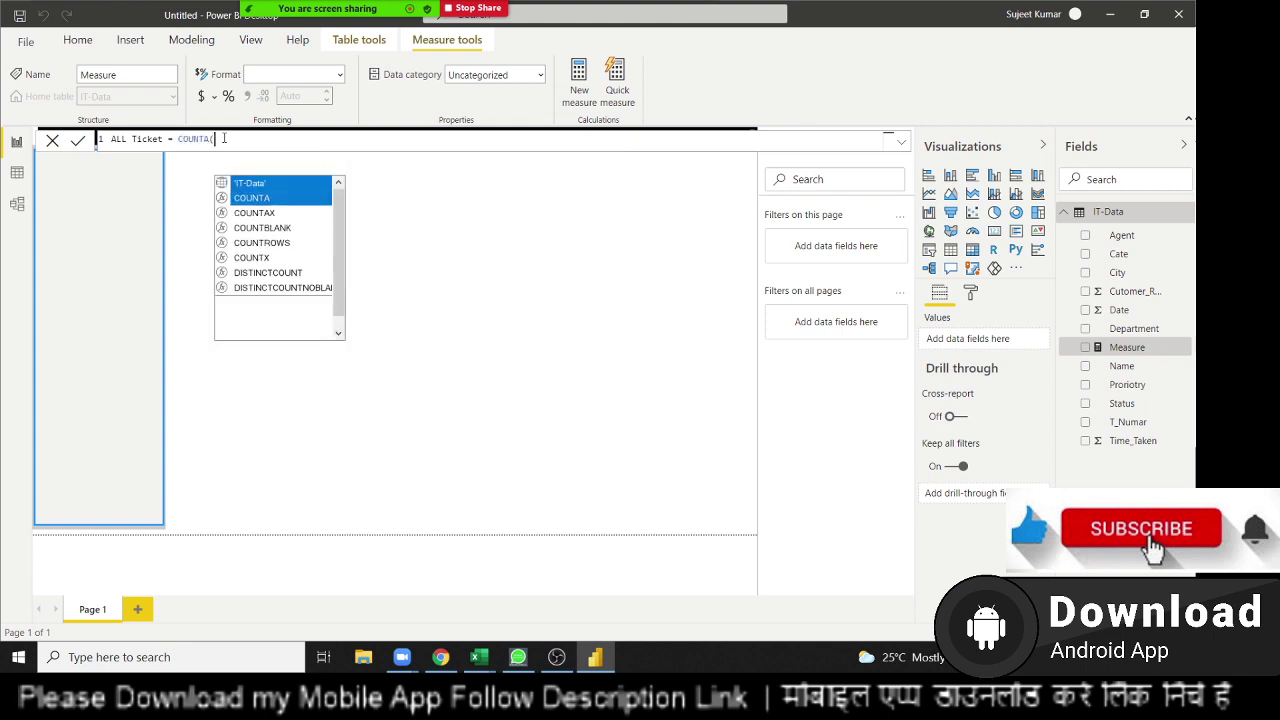
pyautogui.press('Tab')
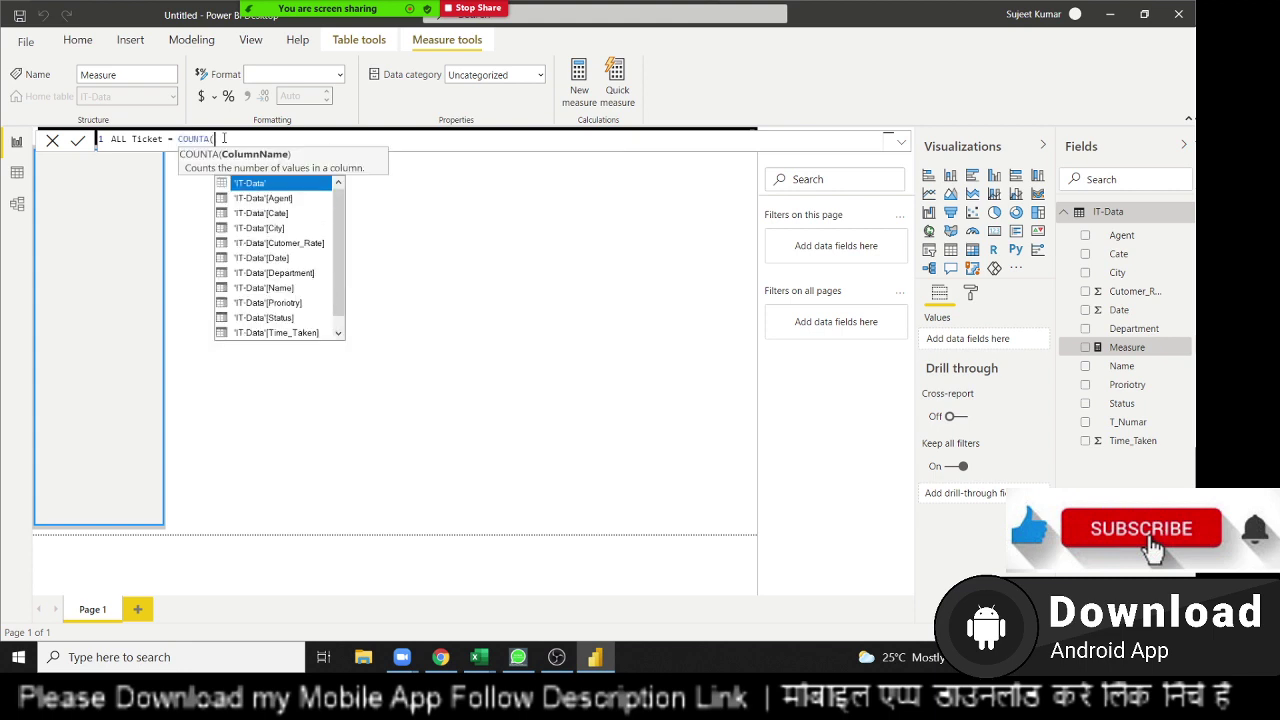
pyautogui.press('Down')
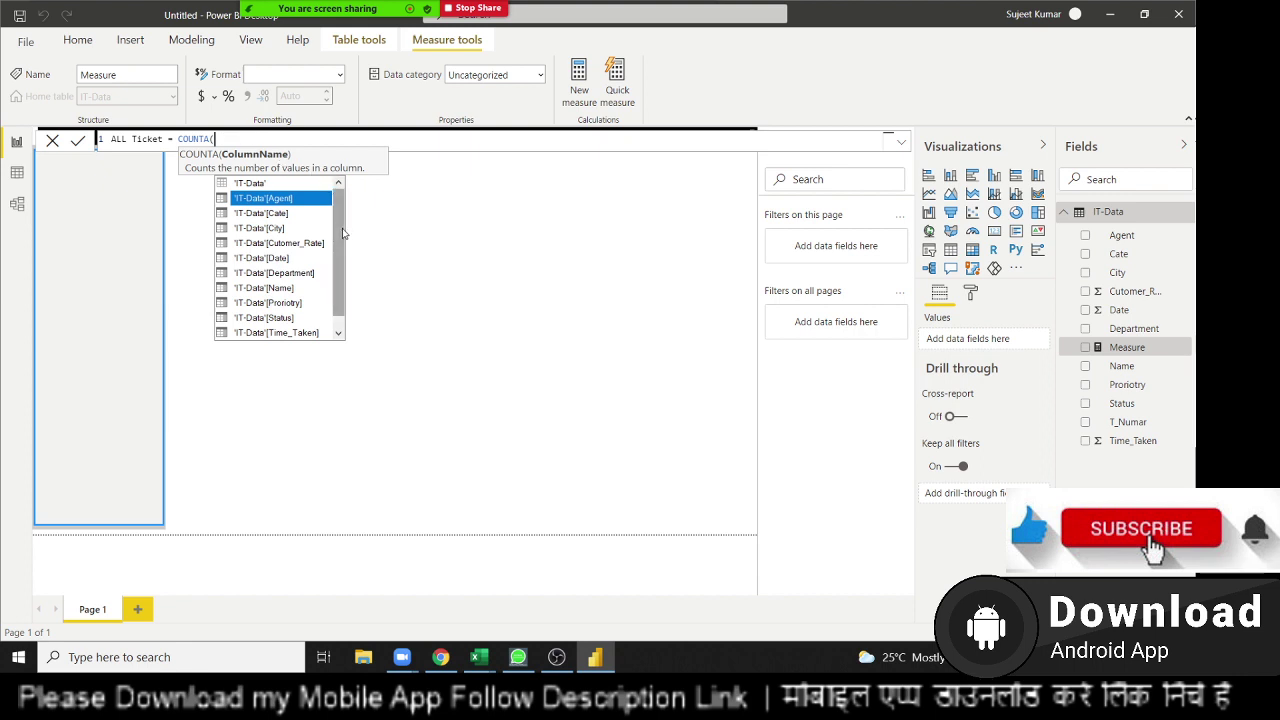
pyautogui.press('Down')
pyautogui.press('Down')
pyautogui.press('Down')
pyautogui.press('Down')
pyautogui.press('Down')
pyautogui.press('Down')
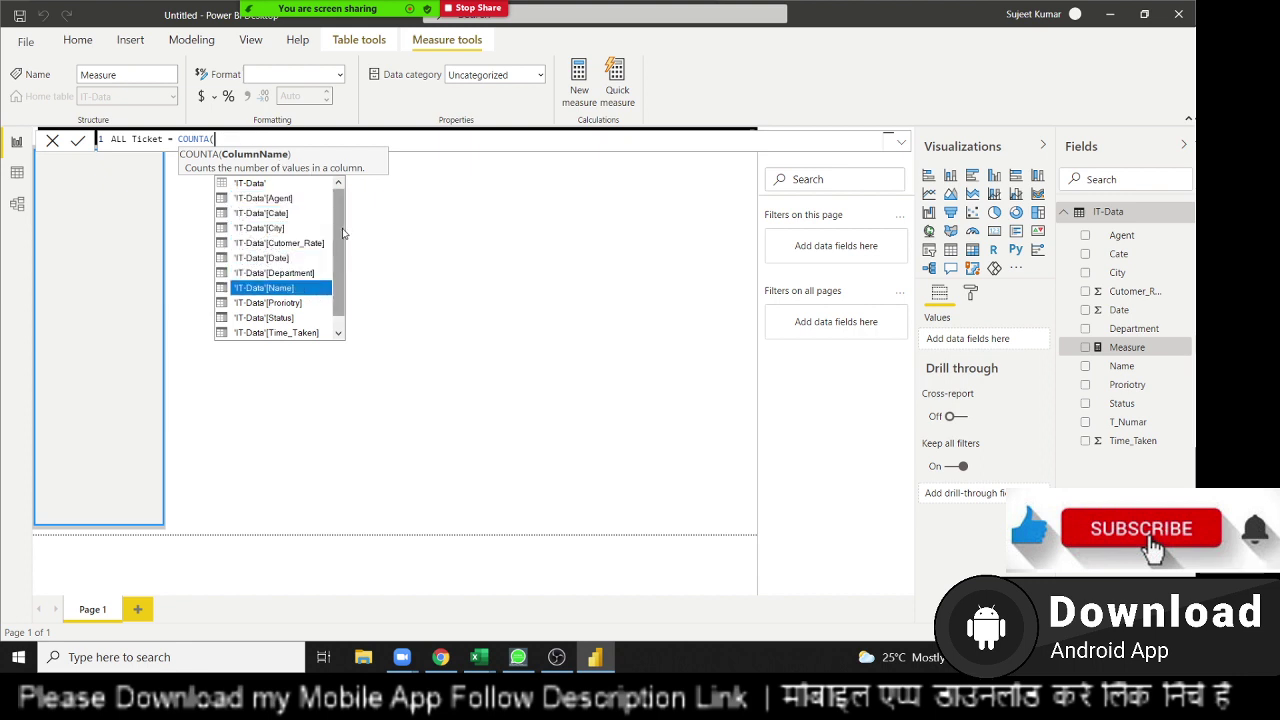
pyautogui.press('Down')
pyautogui.press('Down')
pyautogui.press('Down')
pyautogui.press('Down')
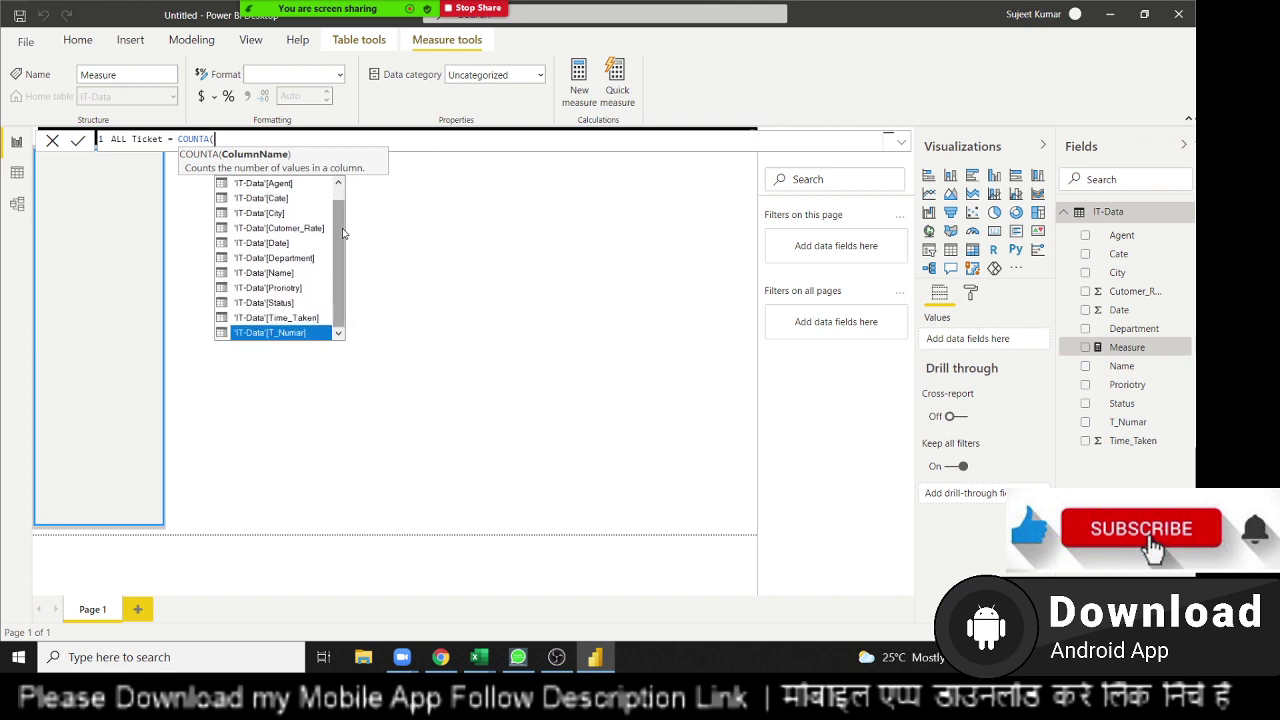
pyautogui.press('Tab')
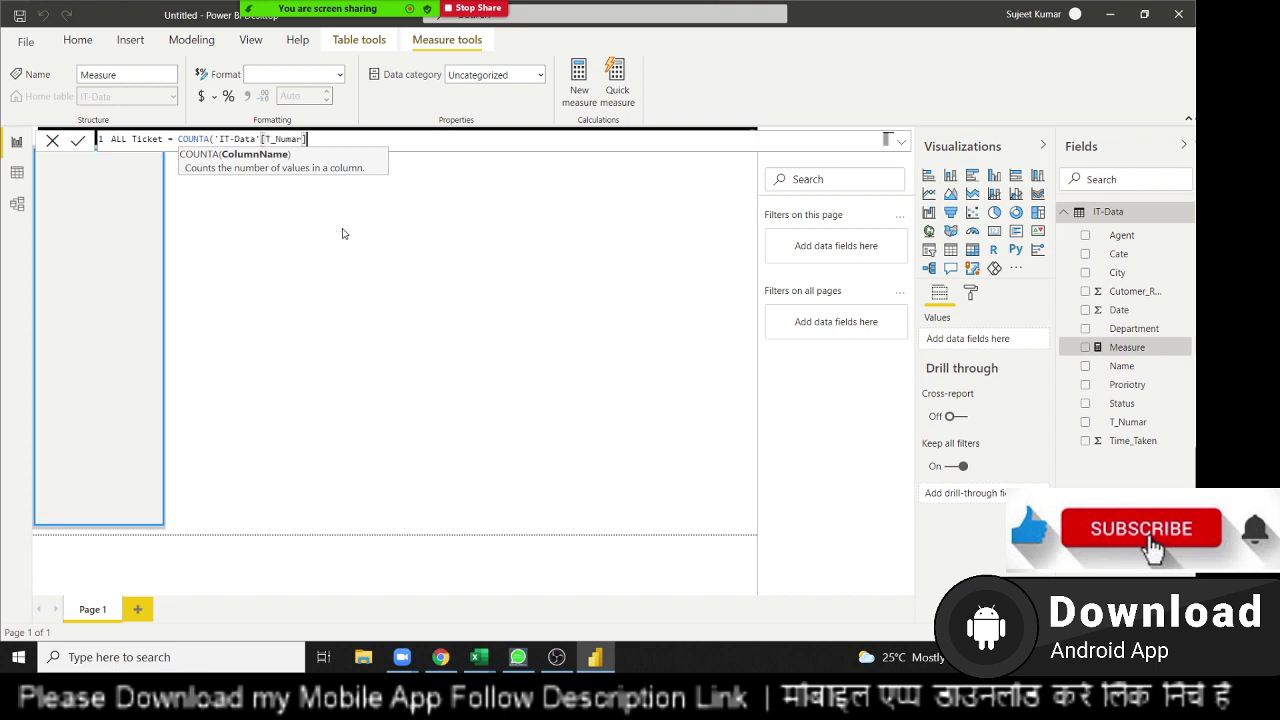
pyautogui.write(')')
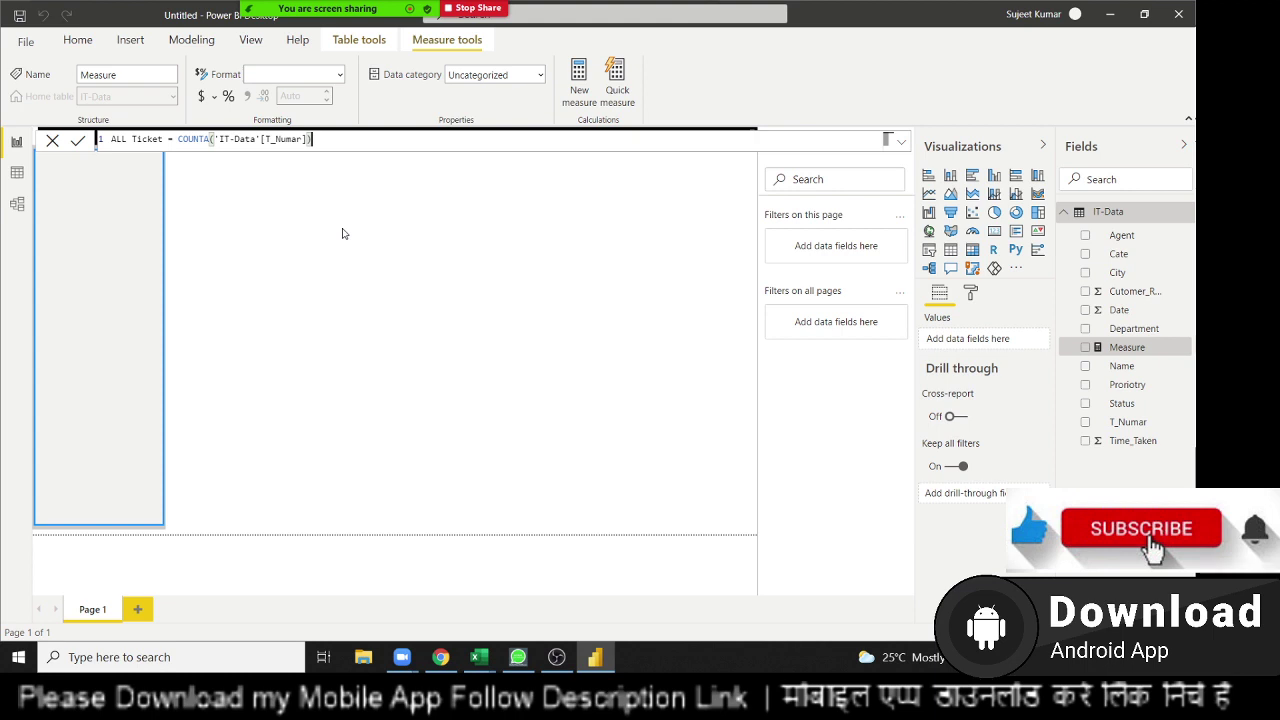
pyautogui.press('Return')
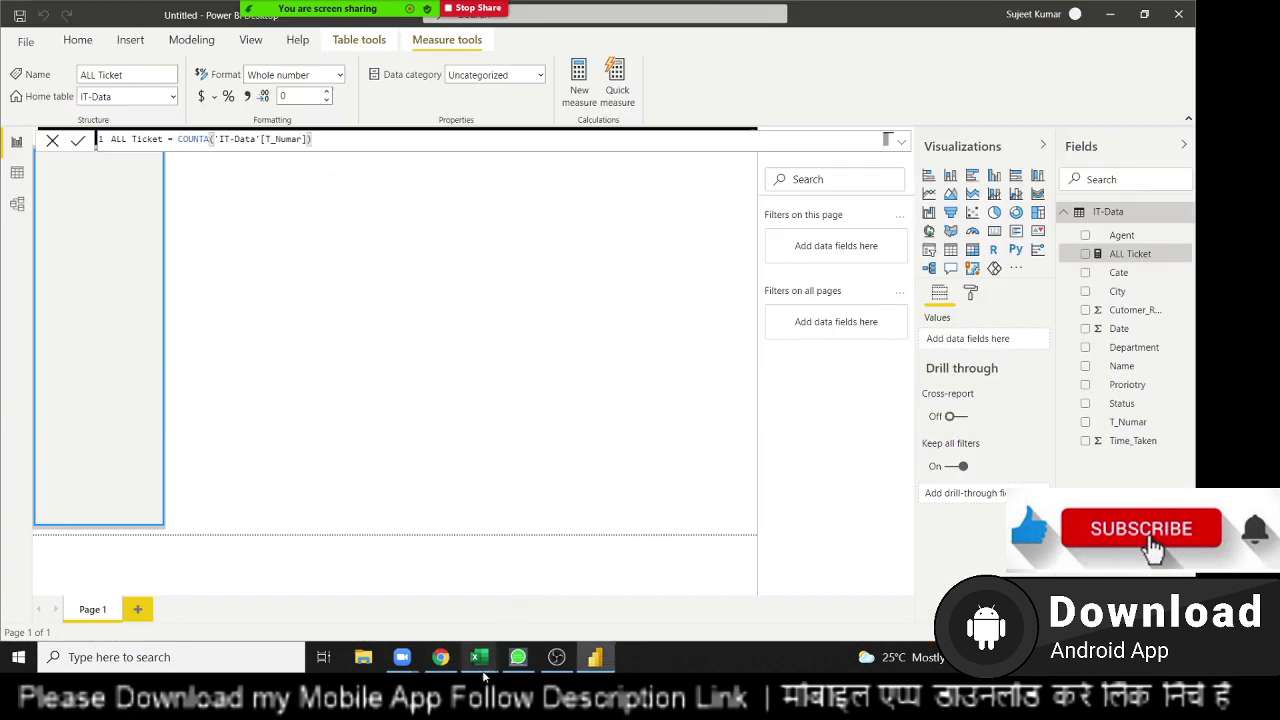
# Check the Proriotry values in cells G3–G5 of Excel's IT-Data sheet, then return to Power BI.
pyautogui.moveTo(476, 670)
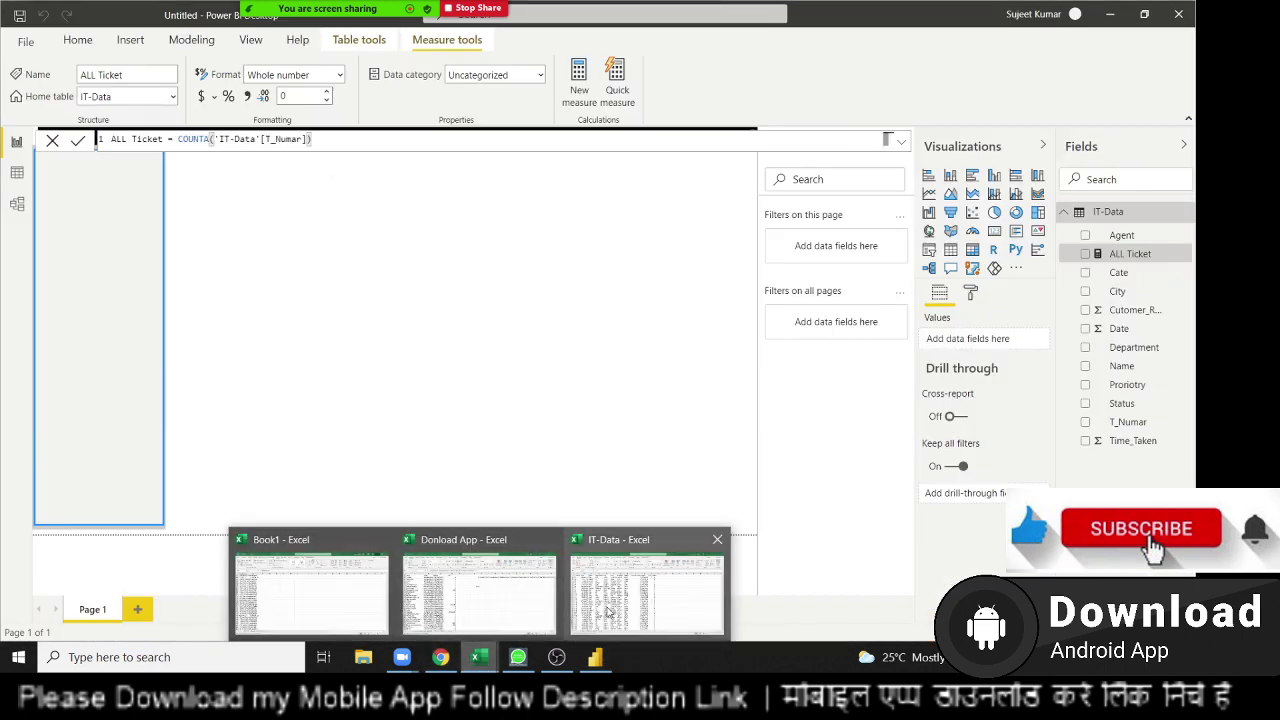
pyautogui.click(648, 590)
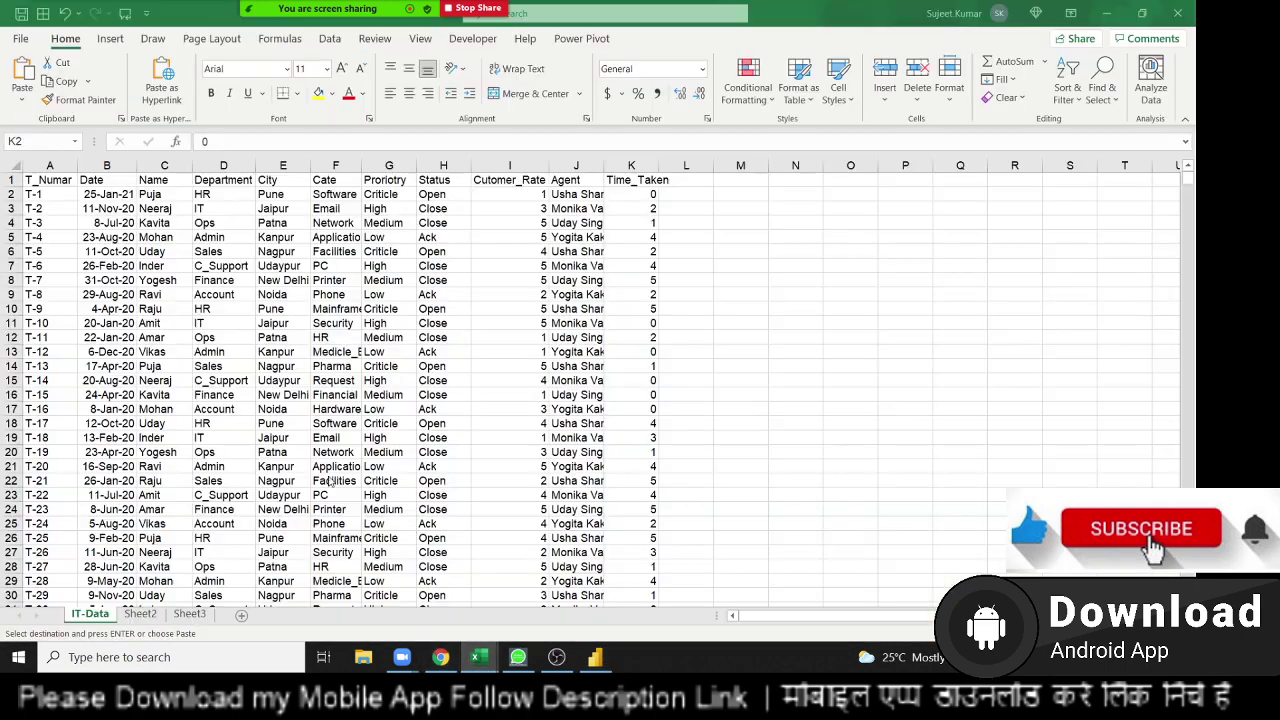
pyautogui.doubleClick(397, 193)
pyautogui.doubleClick(374, 208)
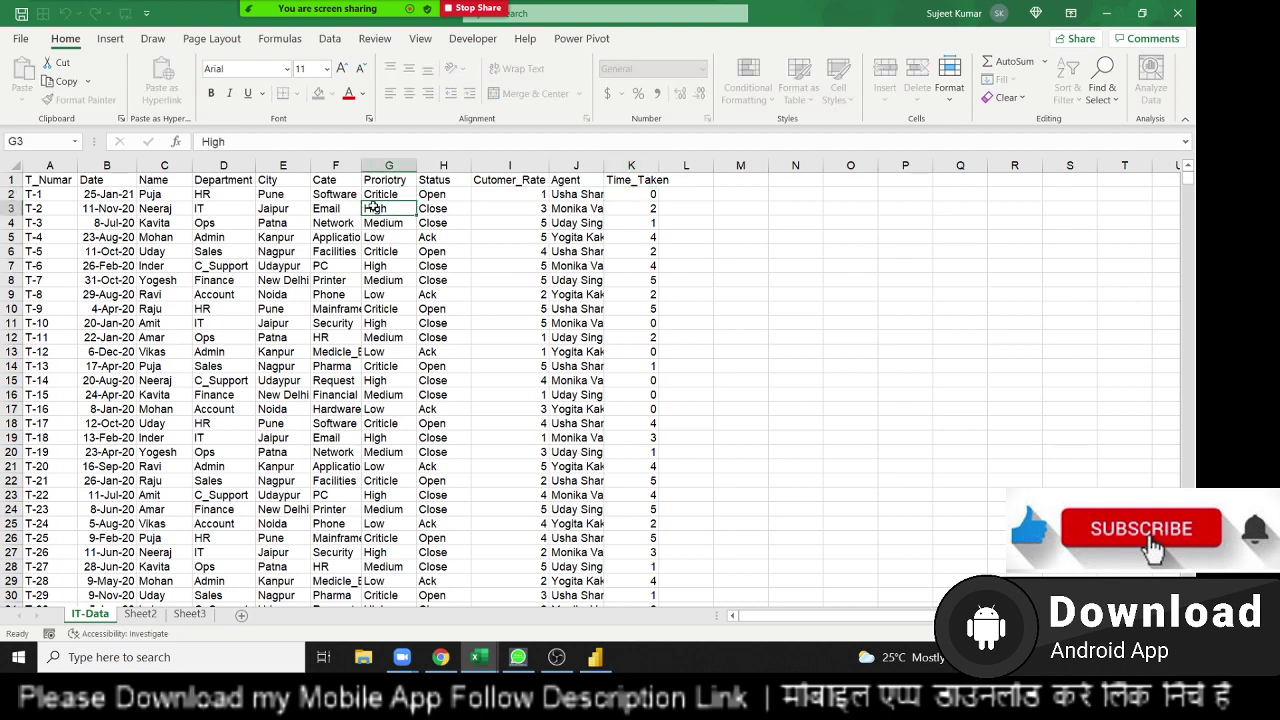
pyautogui.doubleClick(374, 222)
pyautogui.doubleClick(374, 237)
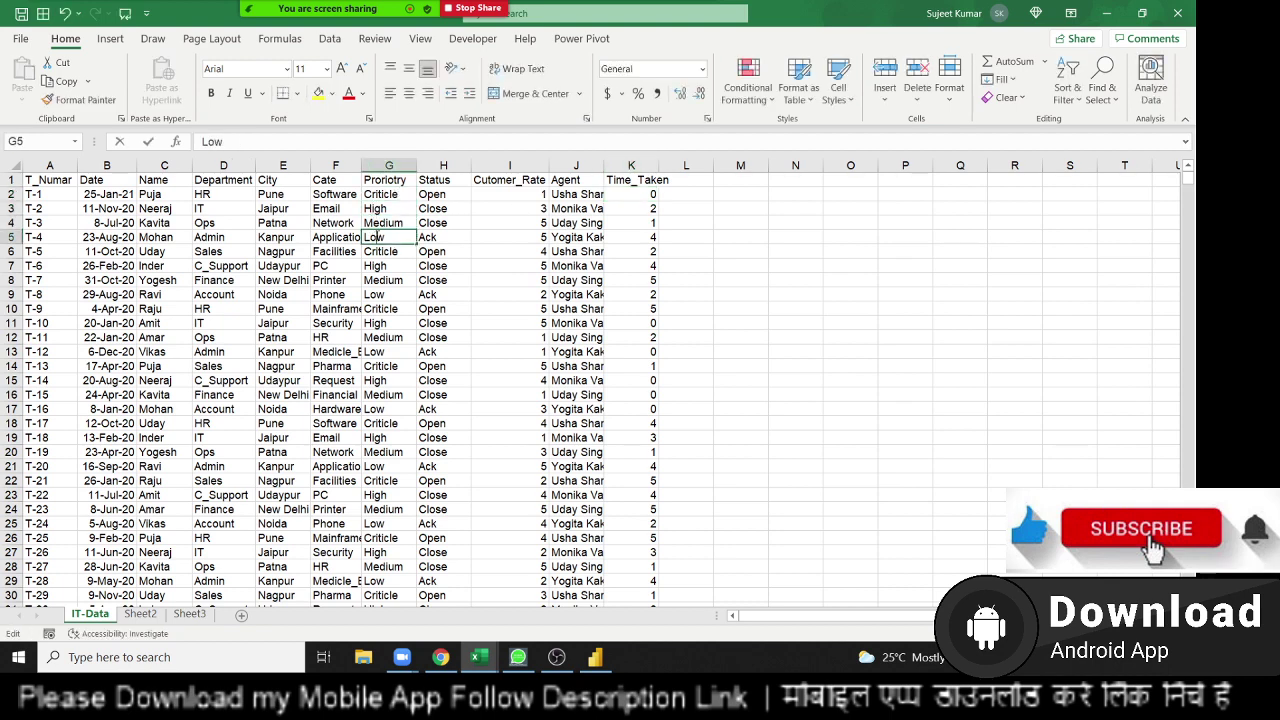
pyautogui.click(390, 264)
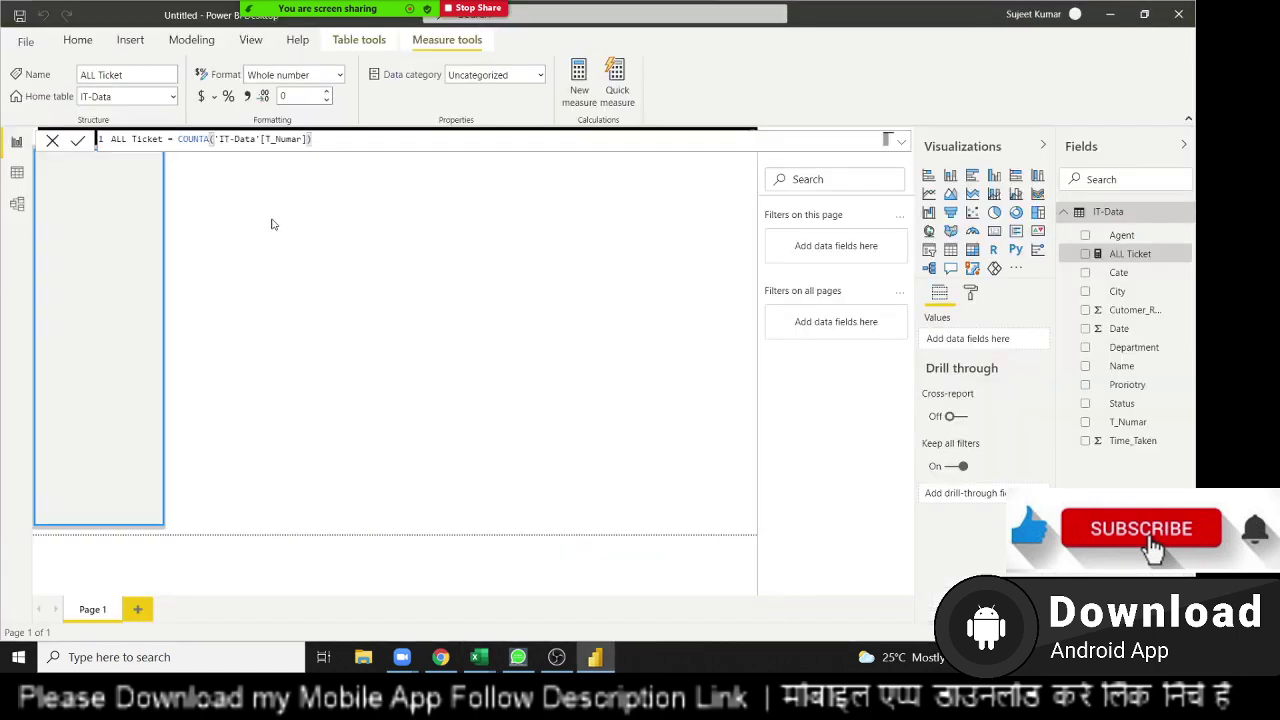
pyautogui.click(271, 224)
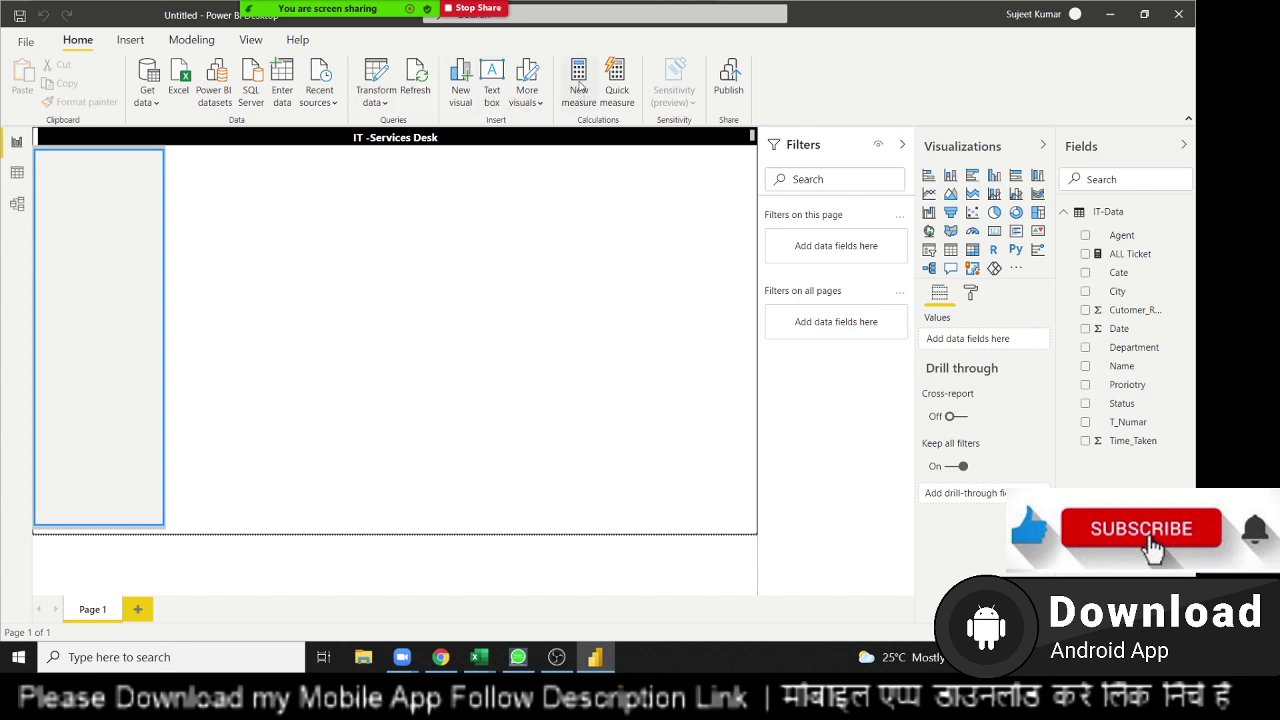
# Start a new measure and name it Criticle, copied from Excel's cell G2.
pyautogui.click(577, 88)
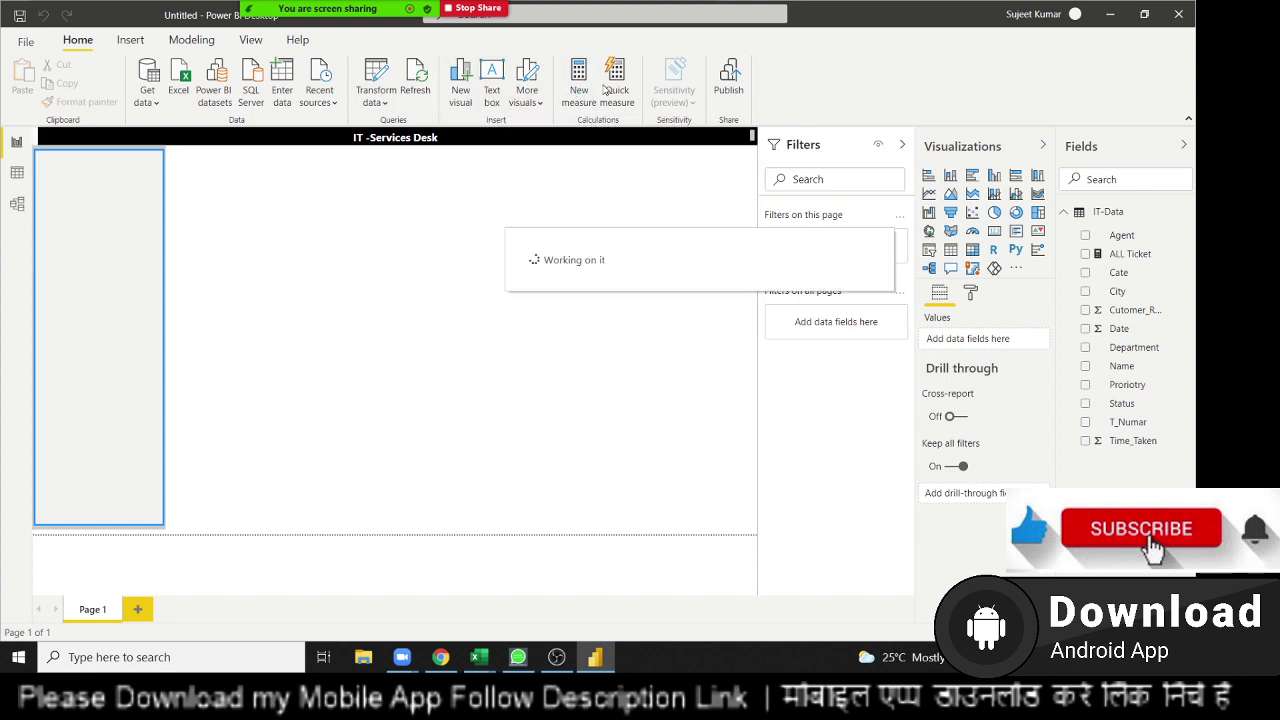
pyautogui.hotkey('alt', 'Tab')
pyautogui.click(398, 193)
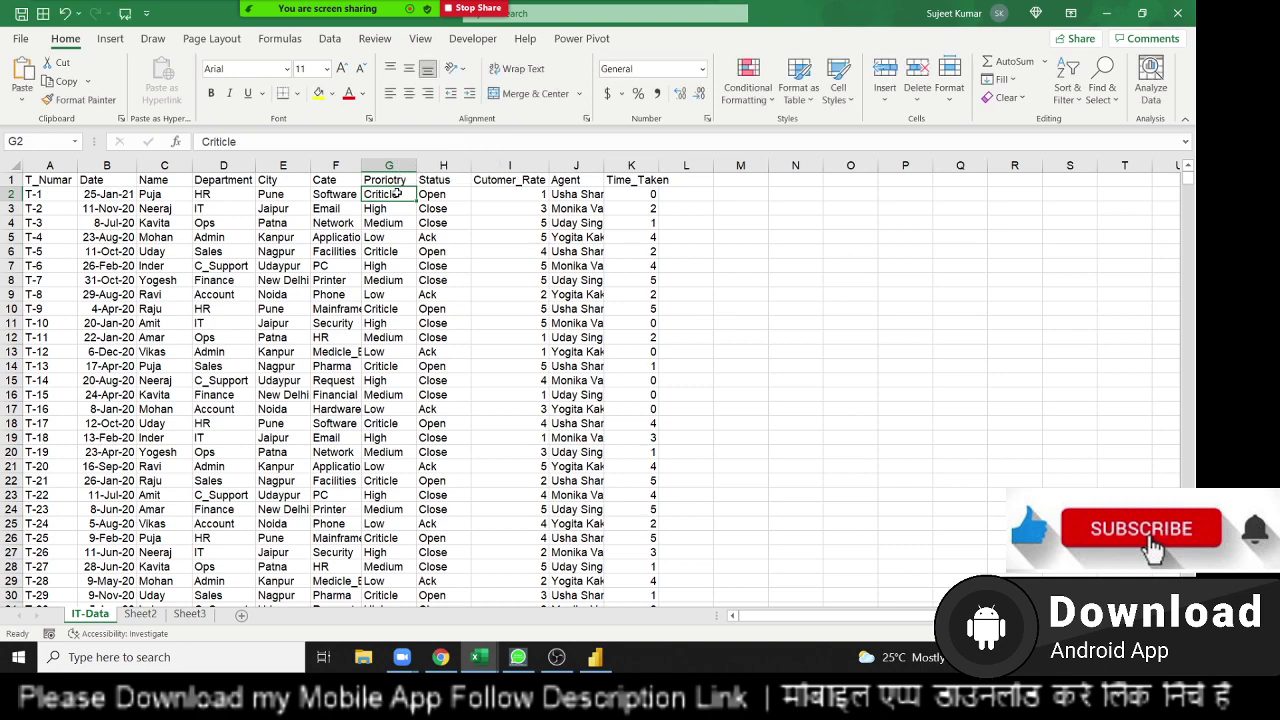
pyautogui.hotkey('alt', 'Tab')
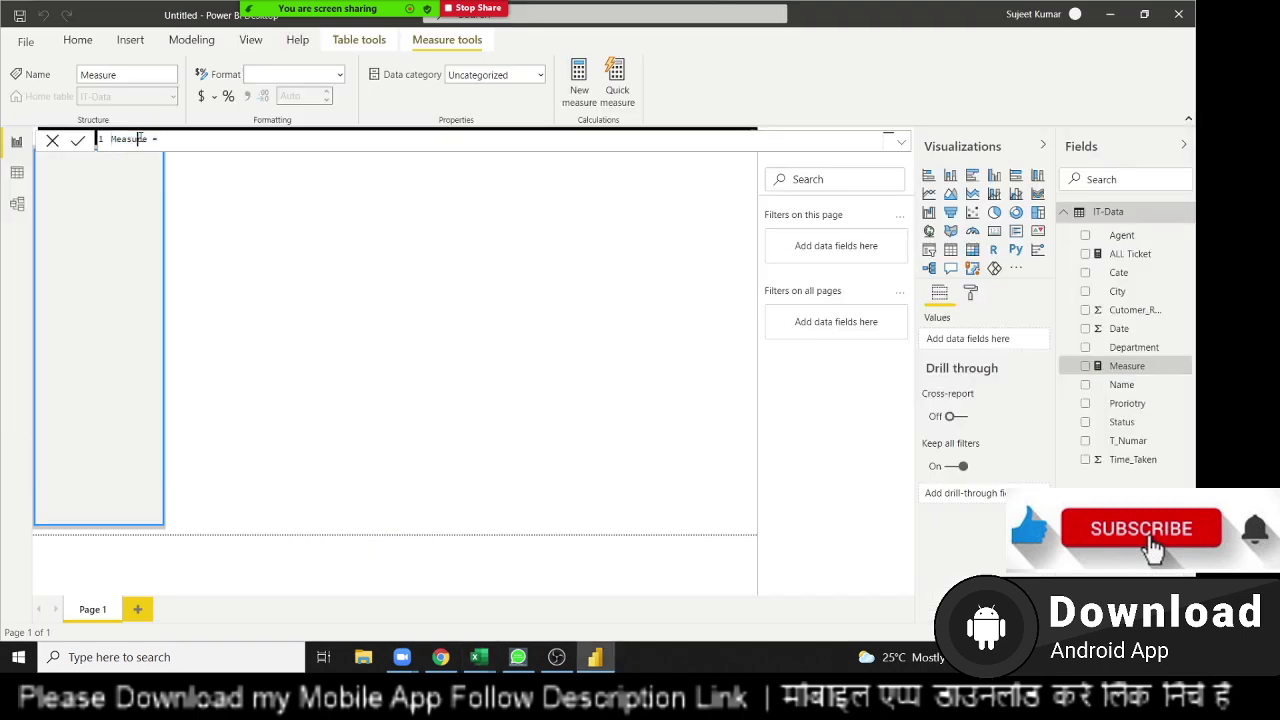
pyautogui.write('Criticle')
# Begin the formula with COUNTAX(FILTER('IT-Data'.
pyautogui.write('c')
pyautogui.write('oun')
pyautogui.press('Down')
pyautogui.press('Down')
pyautogui.press('Tab')
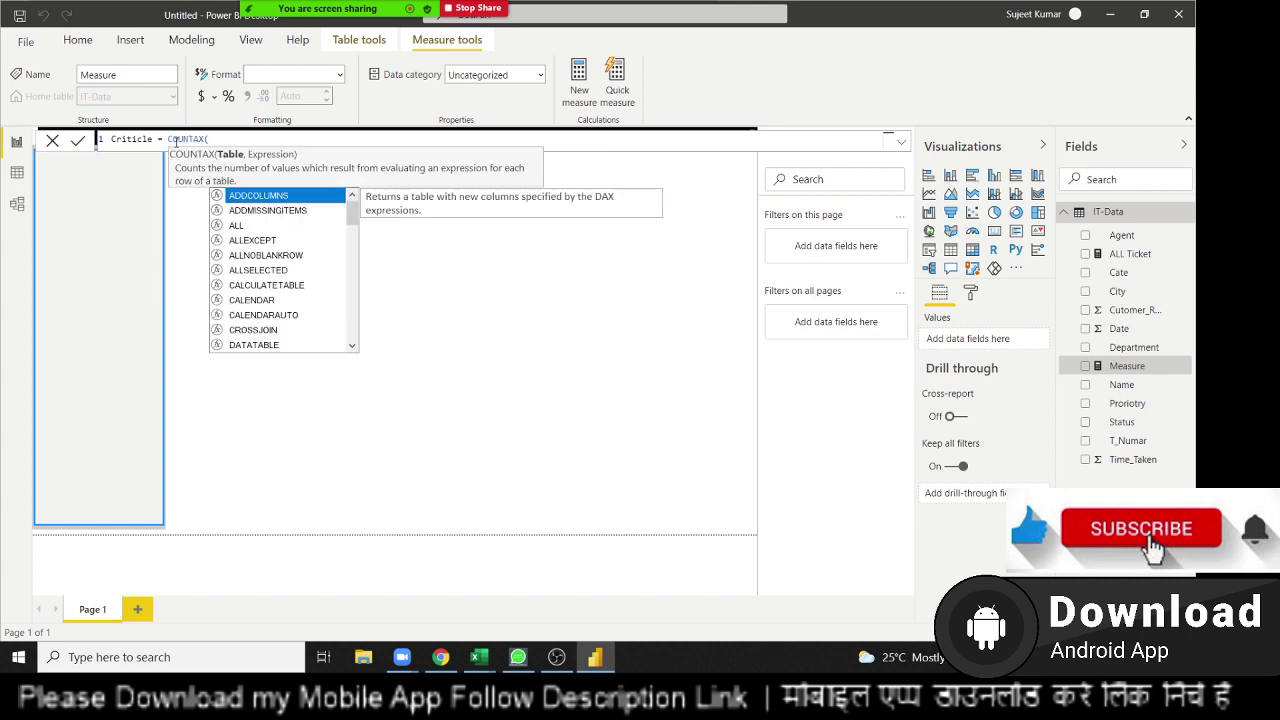
pyautogui.write('fi')
pyautogui.press('Tab')
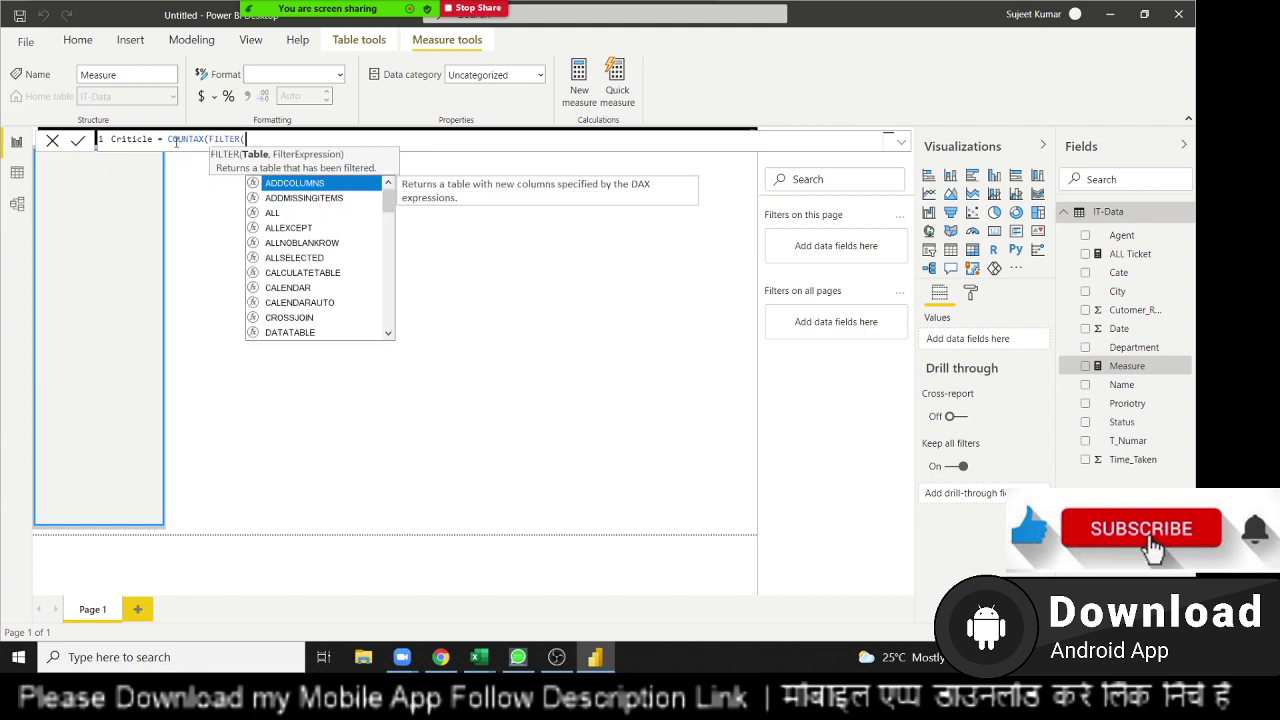
pyautogui.write('i')
pyautogui.press('Down')
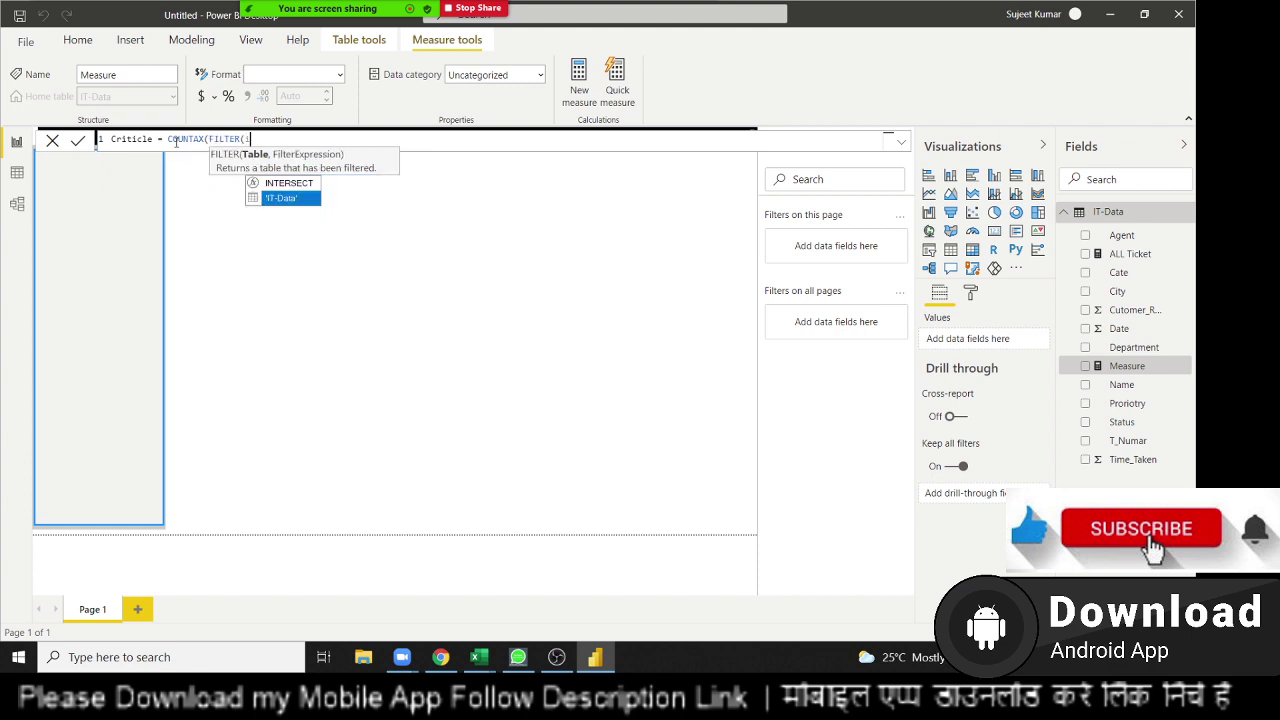
pyautogui.press('Tab')
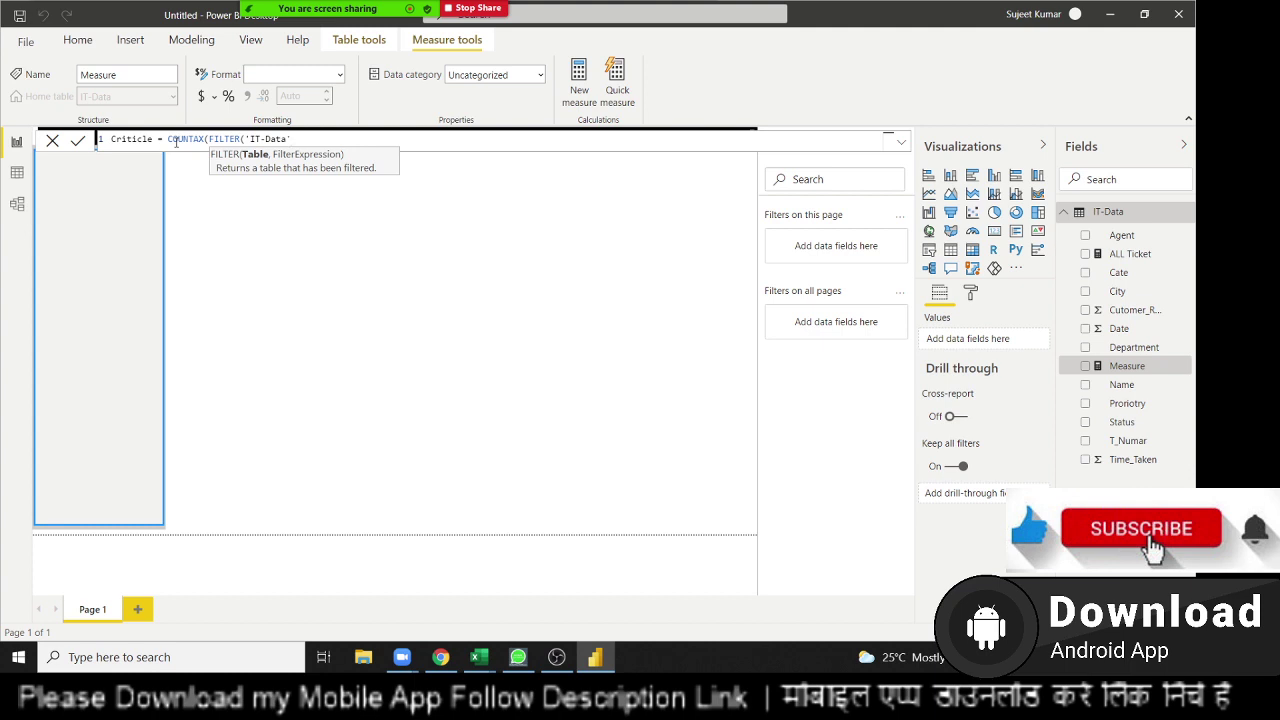
# Complete the filter 'IT-Data'[Proriotry]="Criticle", count 'IT-Data'[T_Numar], and commit the measure.
pyautogui.write(',')
pyautogui.write('p')
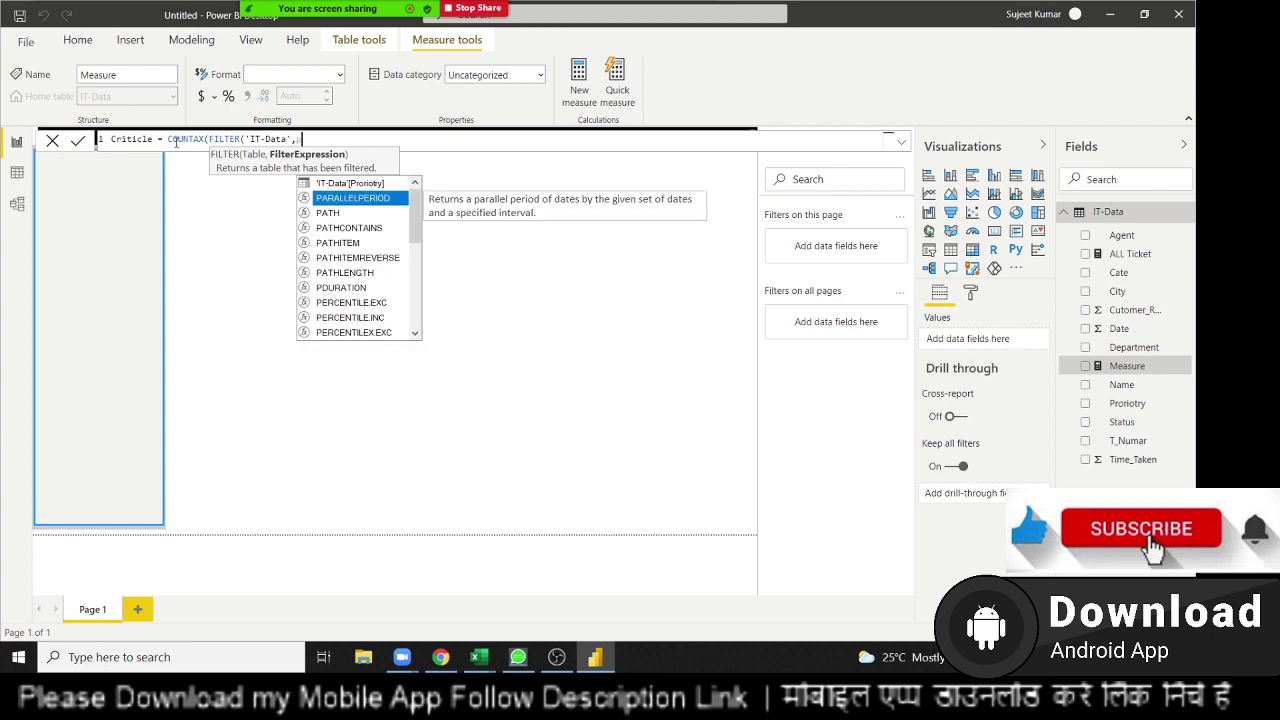
pyautogui.write('ro')
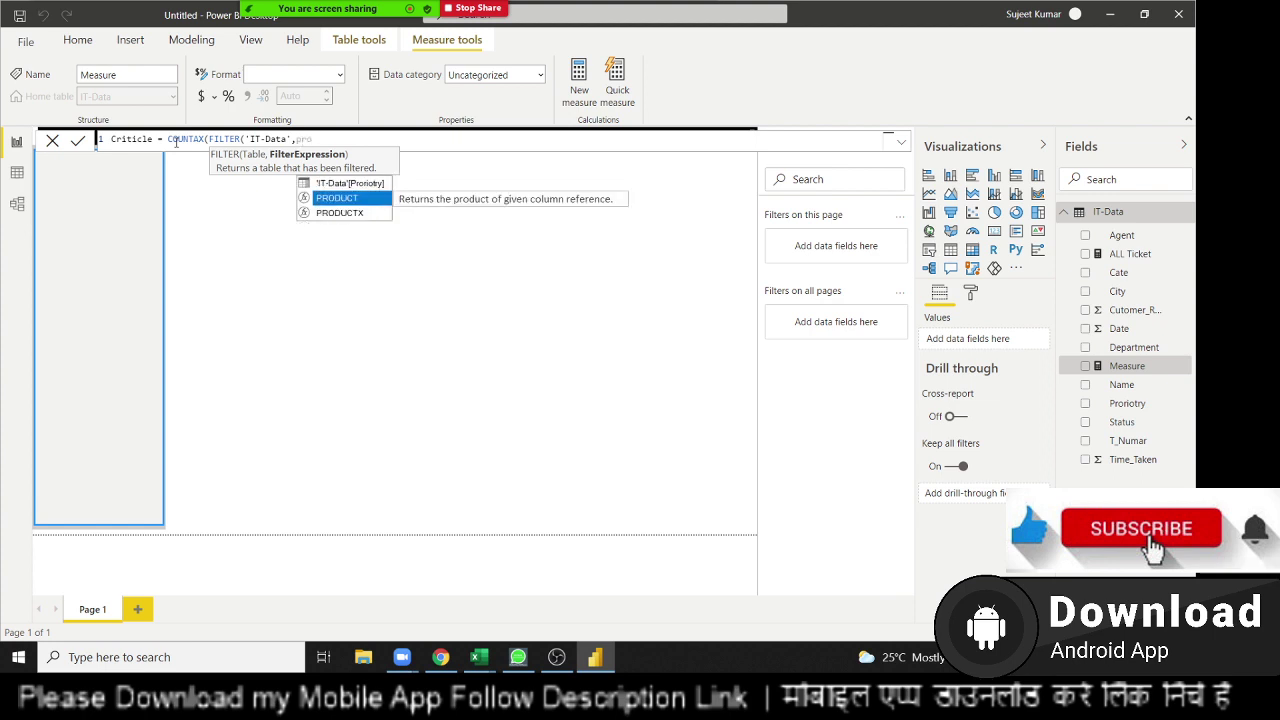
pyautogui.press('Up')
pyautogui.press('Tab')
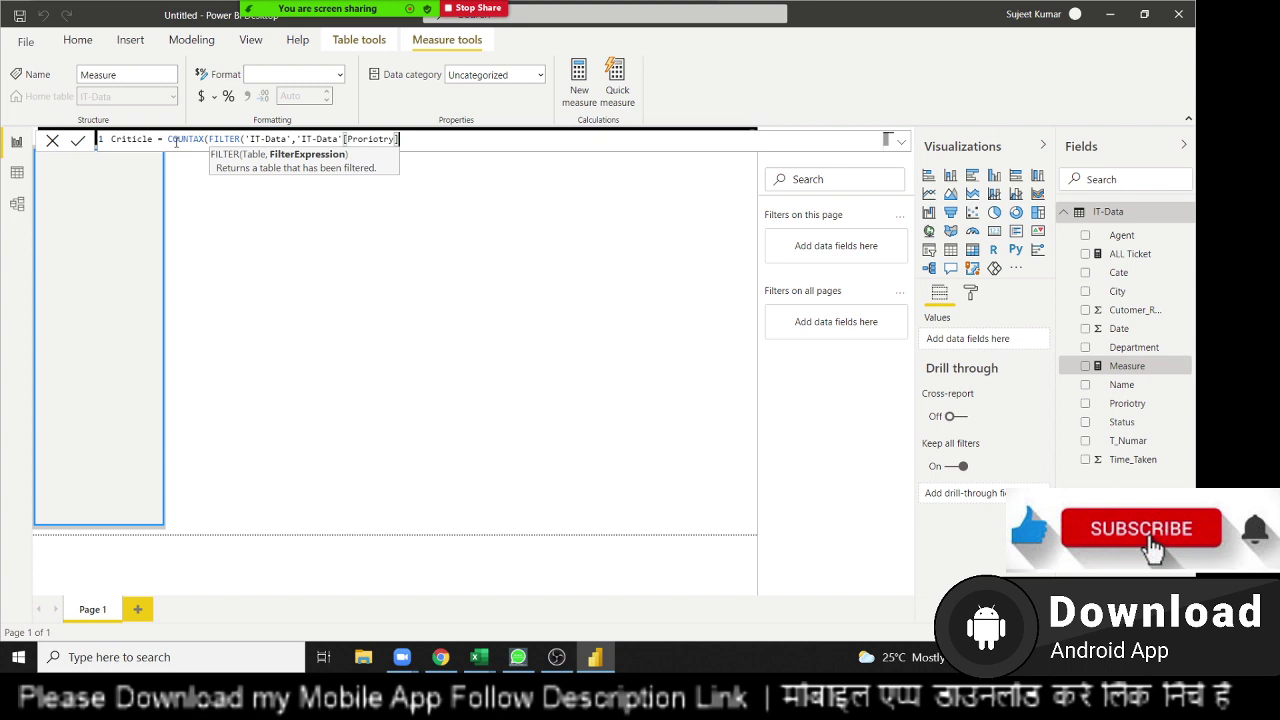
pyautogui.write('=')
pyautogui.write('Criticle')
pyautogui.write(')')
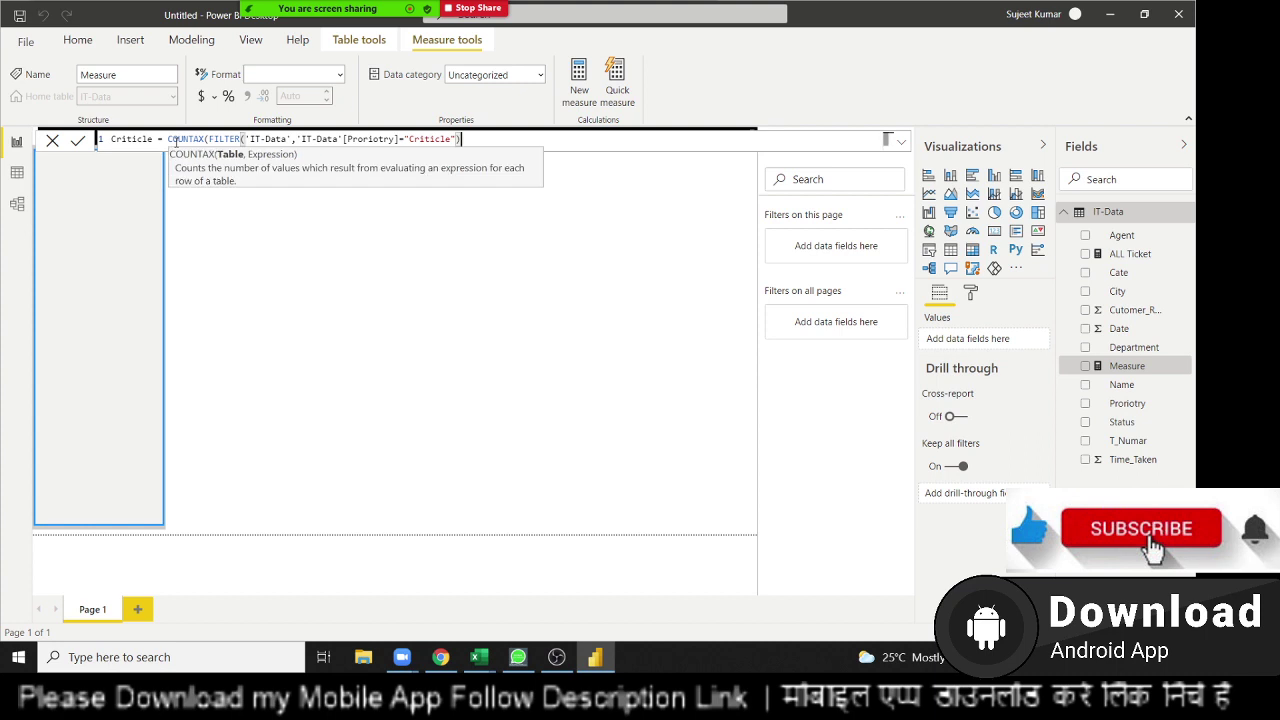
pyautogui.write(',')
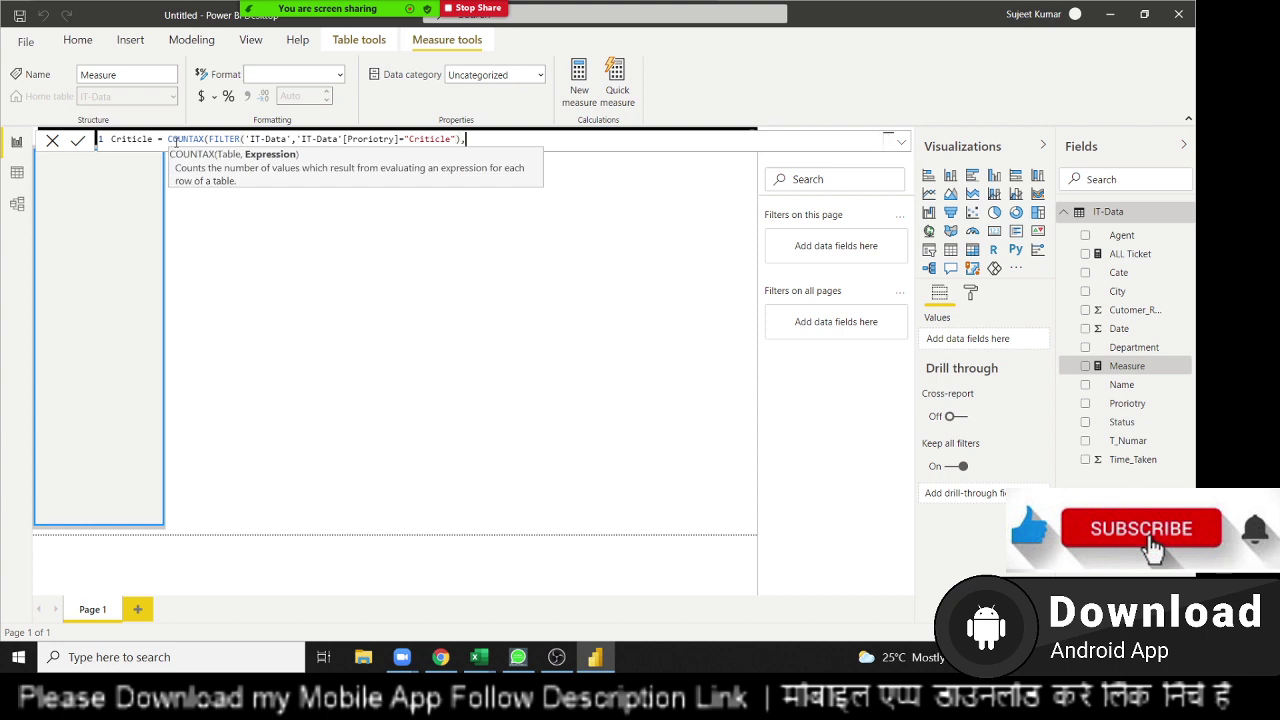
pyautogui.write('tn')
pyautogui.press('BackSpace')
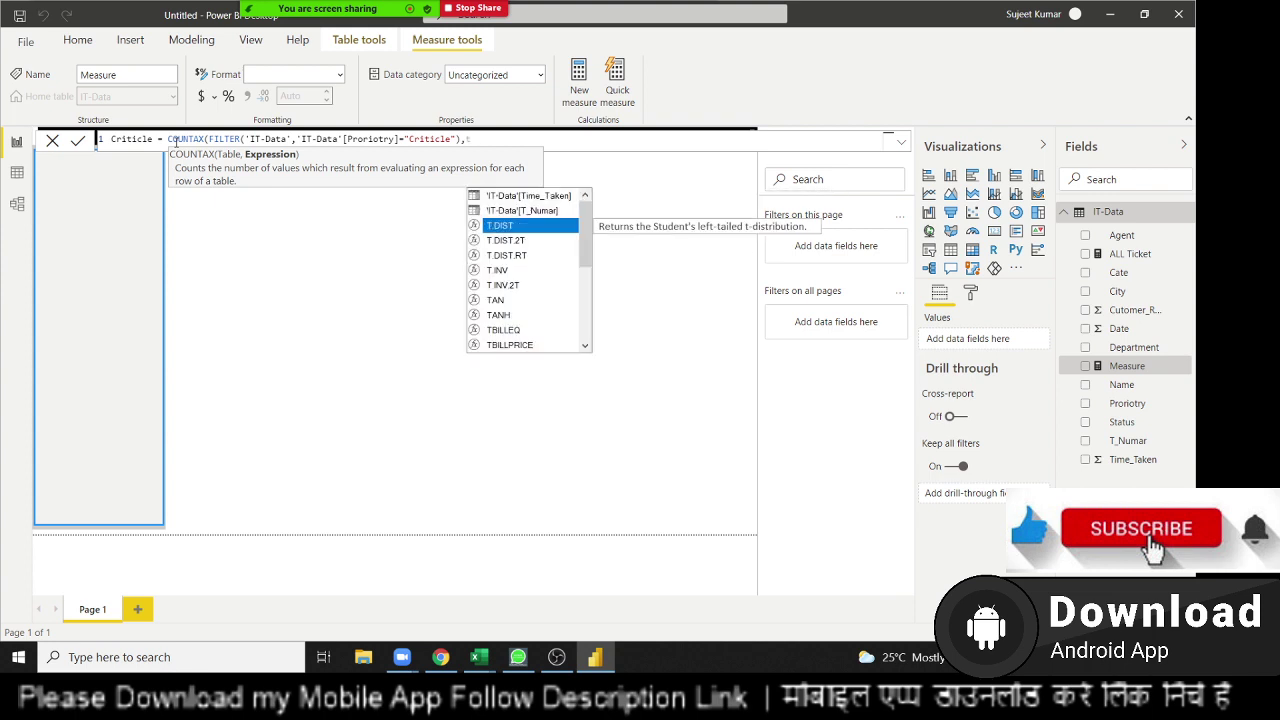
pyautogui.press('Up')
pyautogui.press('Tab')
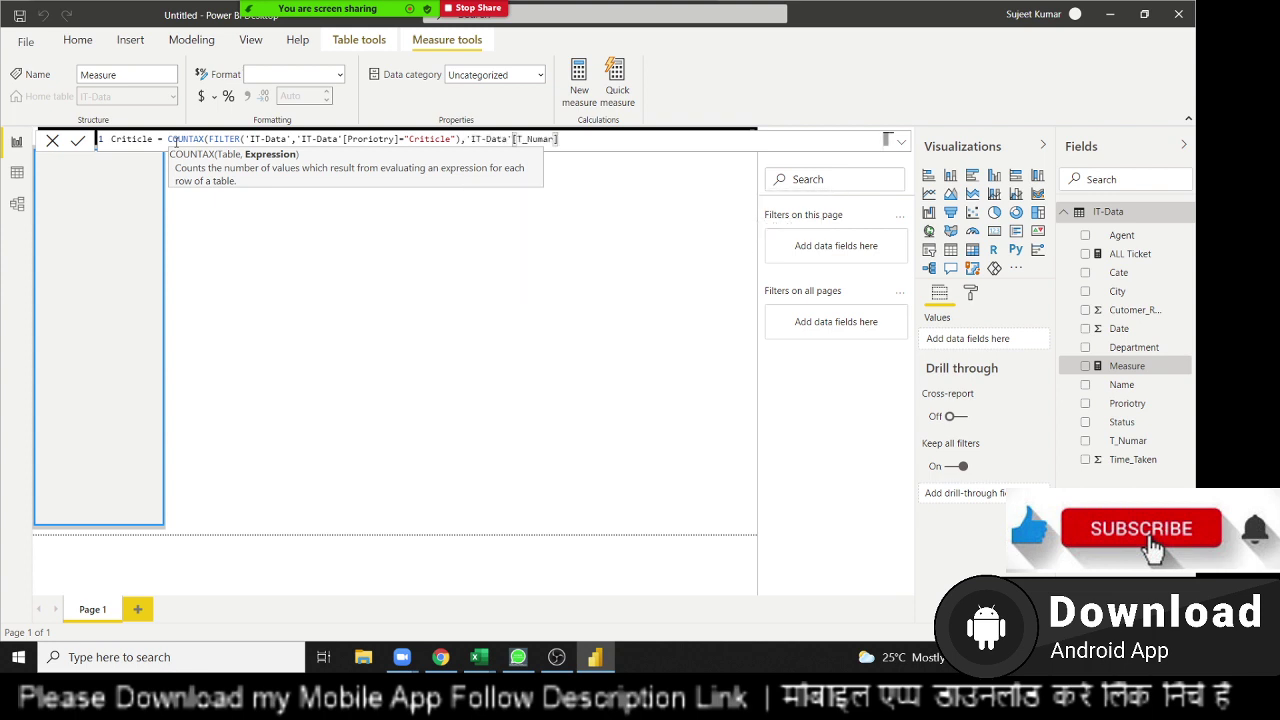
pyautogui.write(')')
pyautogui.press('Return')
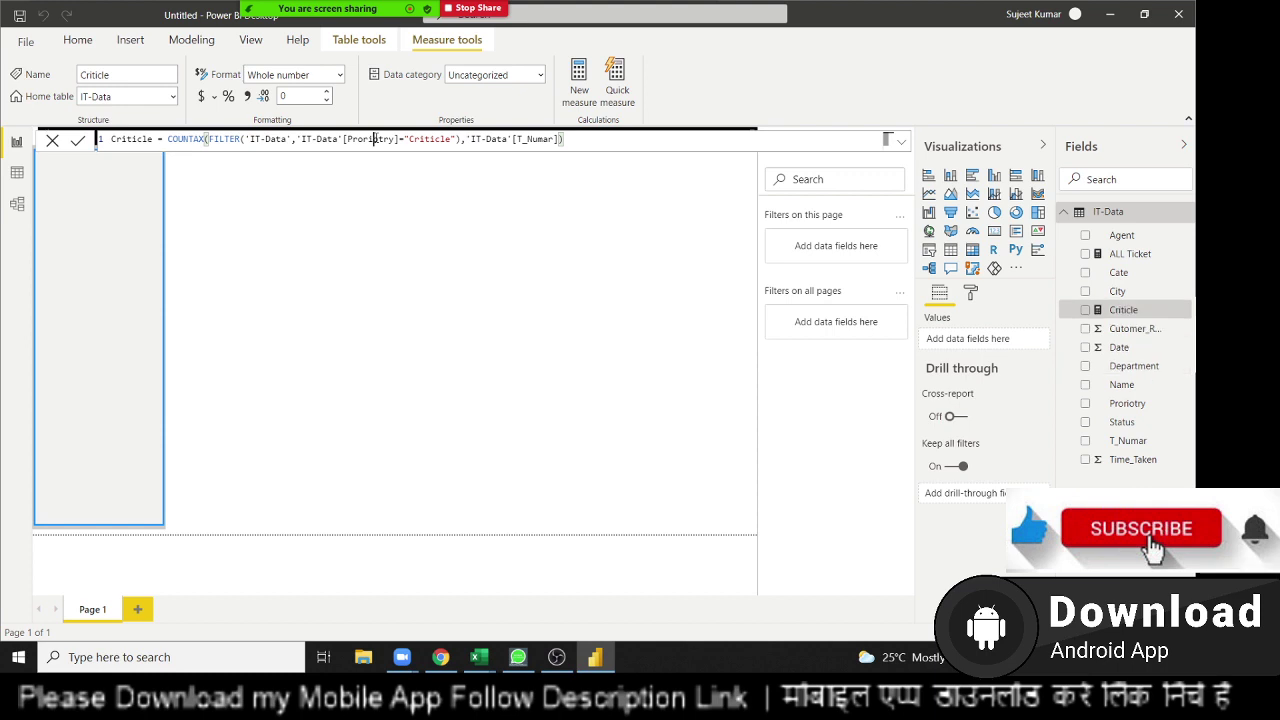
pyautogui.doubleClick(375, 139)
pyautogui.tripleClick(376, 139)
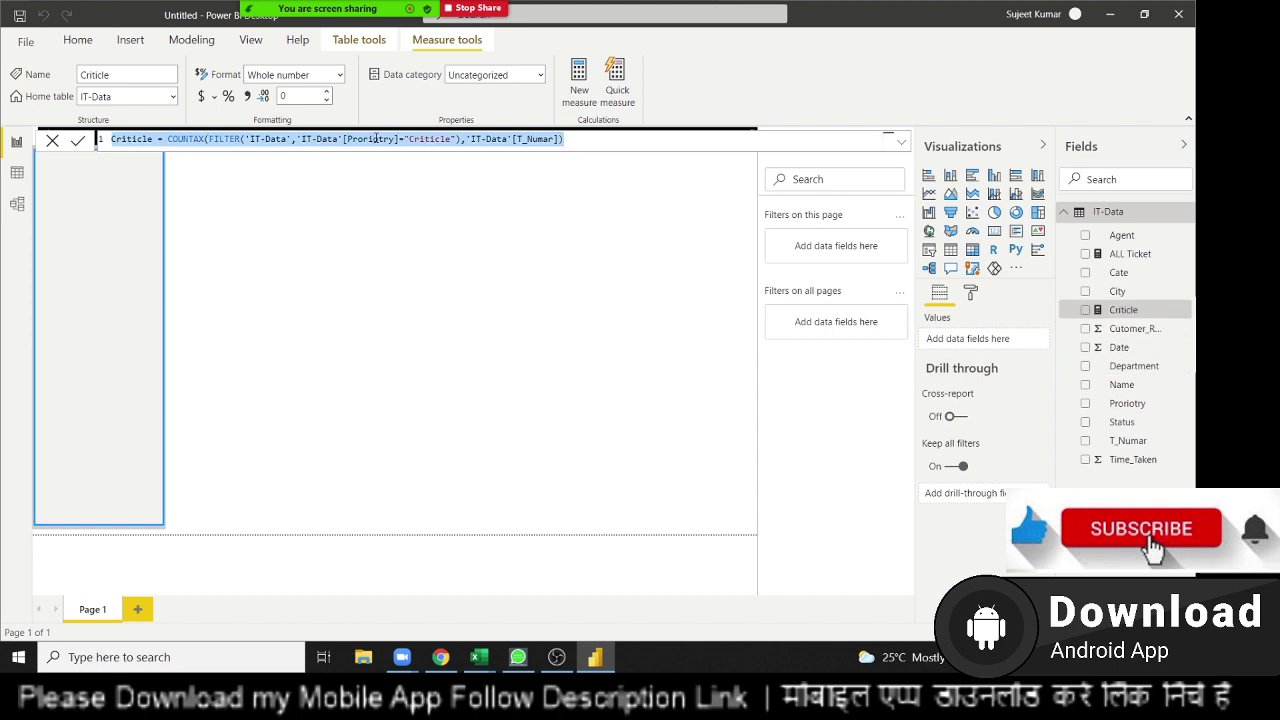
pyautogui.click(530, 258)
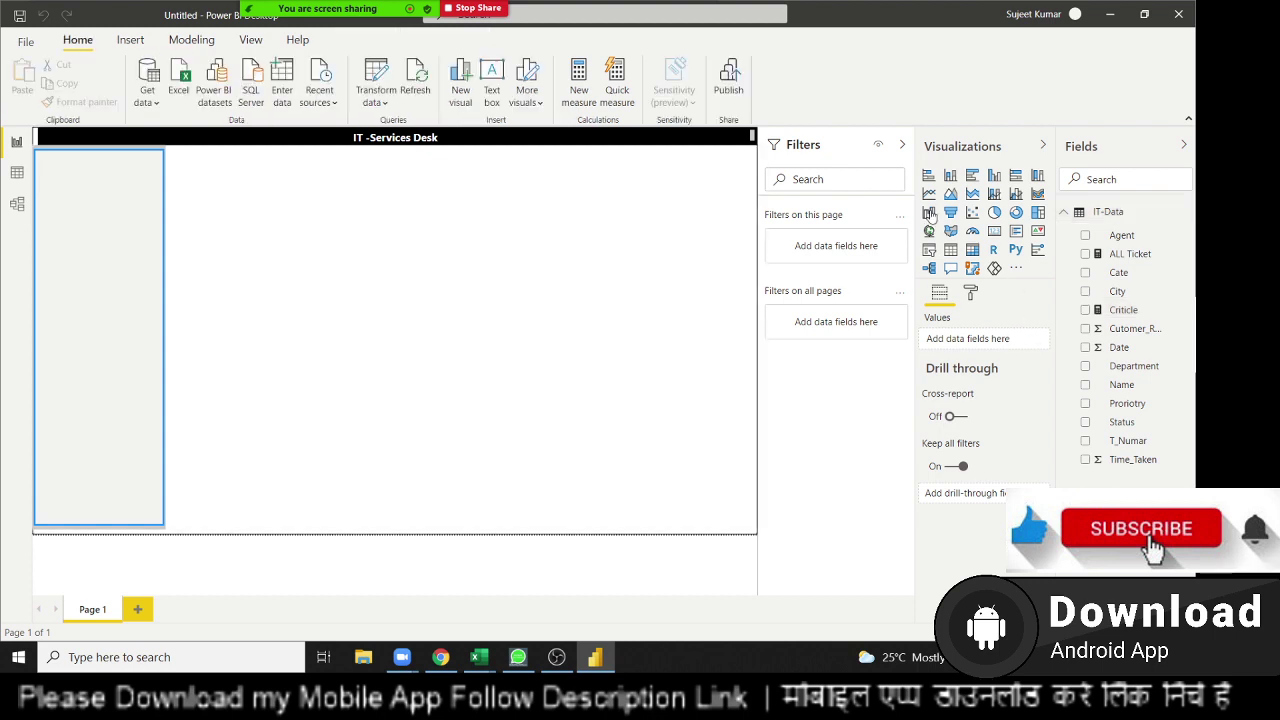
# Add a card visual showing the ALL Ticket total of 5499.
pyautogui.click(996, 237)
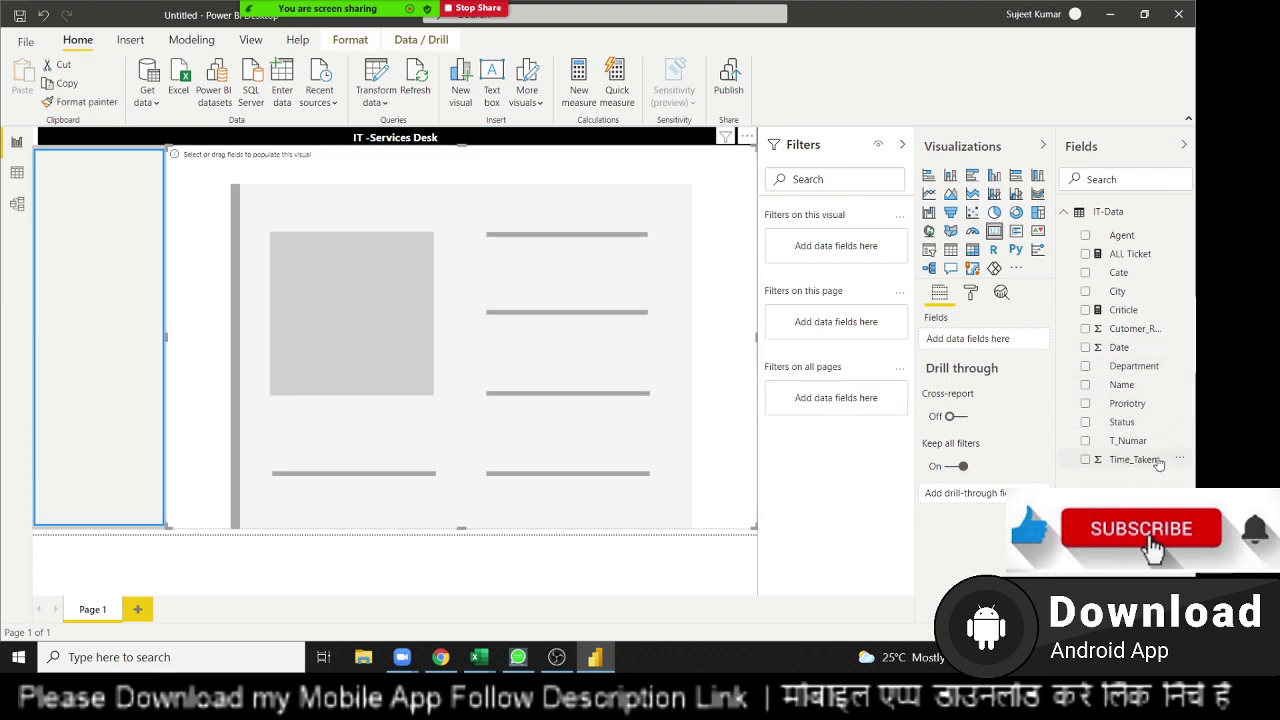
pyautogui.moveTo(1151, 471); pyautogui.dragTo(1148, 472)
pyautogui.moveTo(1150, 256); pyautogui.dragTo(568, 302)
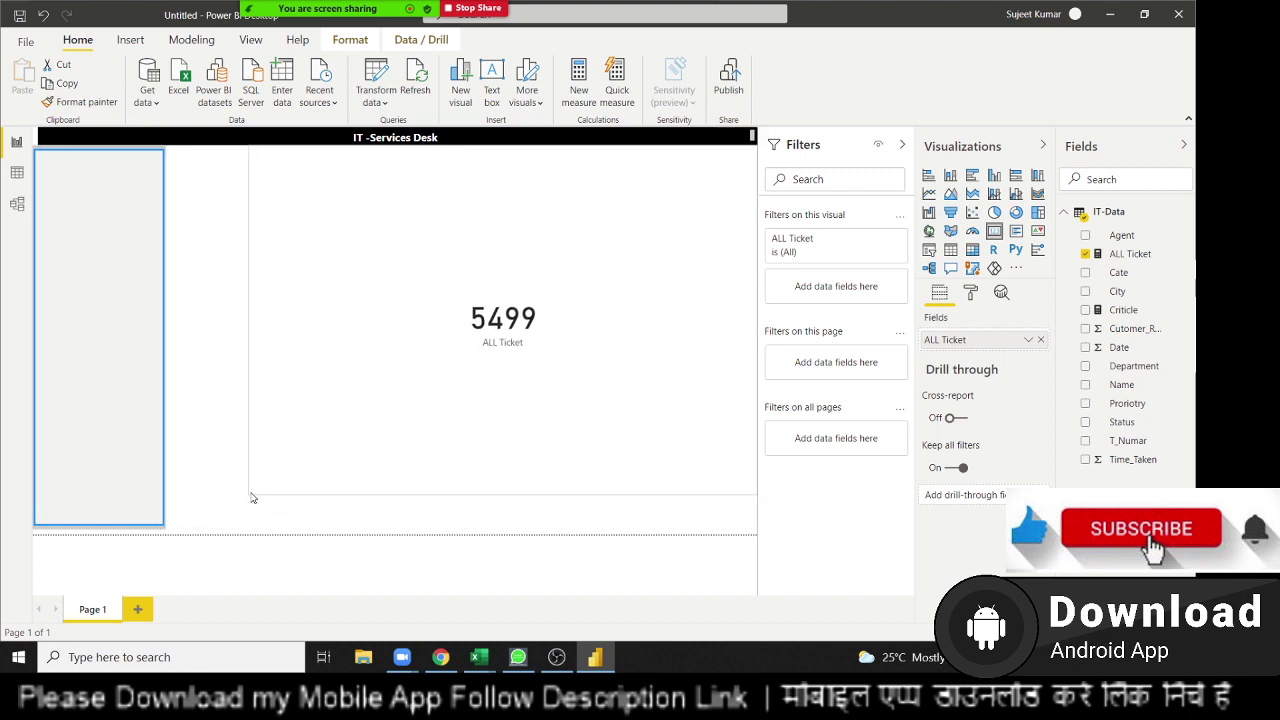
# Shrink the 5499 card into a small tile at the canvas's top-left, beside the grey panel.
pyautogui.moveTo(166, 529); pyautogui.dragTo(388, 418)
pyautogui.moveTo(527, 390); pyautogui.dragTo(423, 430)
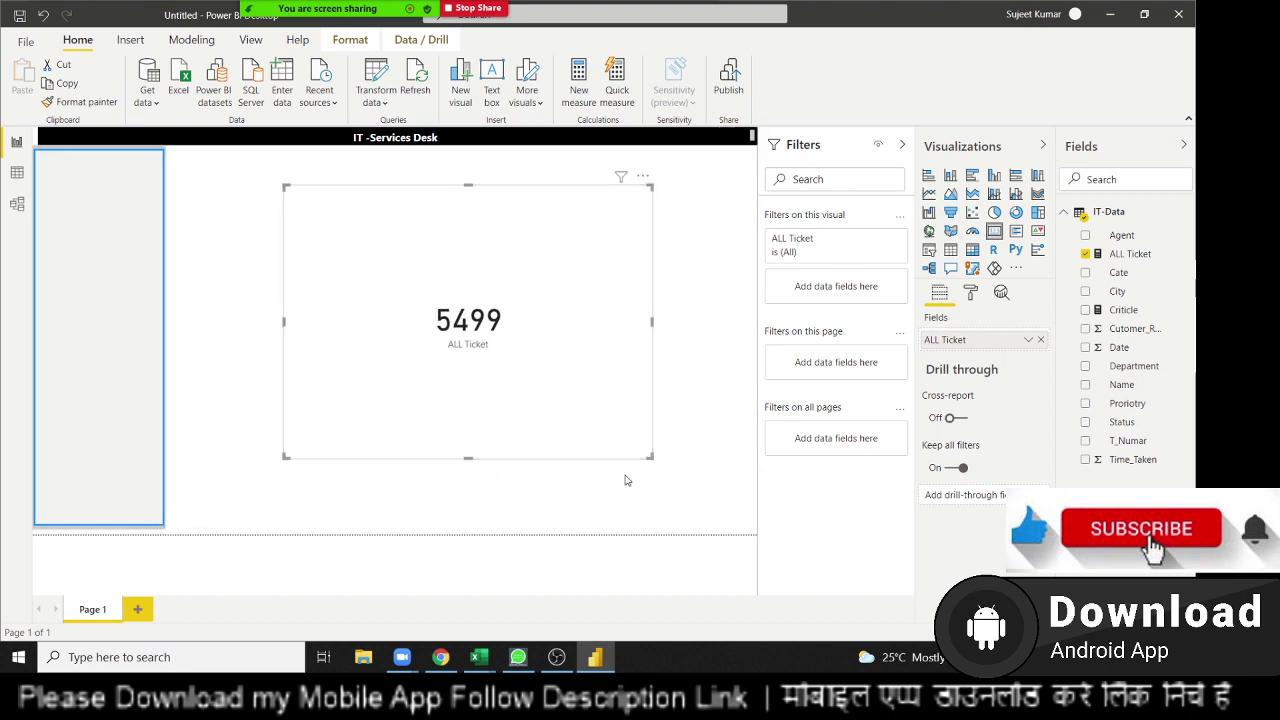
pyautogui.moveTo(650, 456)
pyautogui.mouseDown()
pyautogui.moveTo(400, 264)
pyautogui.moveTo(246, 216)
pyautogui.mouseUp()
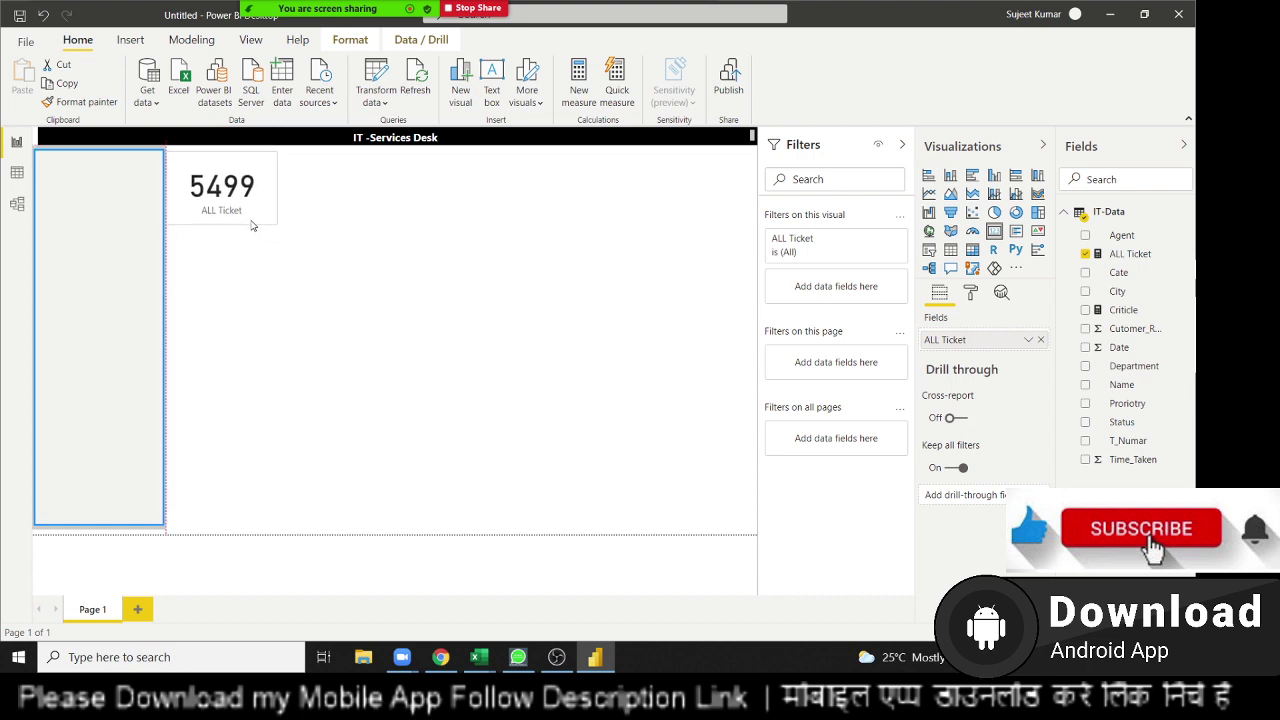
pyautogui.click(270, 215)
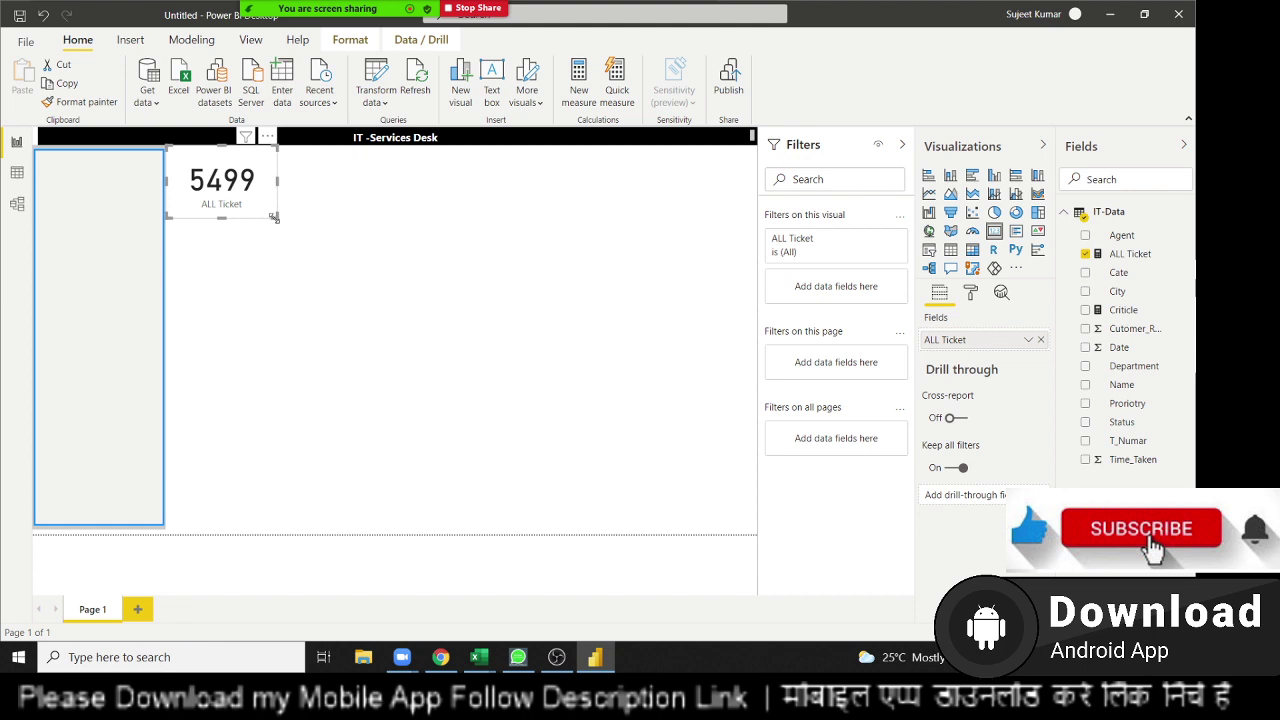
pyautogui.moveTo(273, 217); pyautogui.dragTo(265, 205)
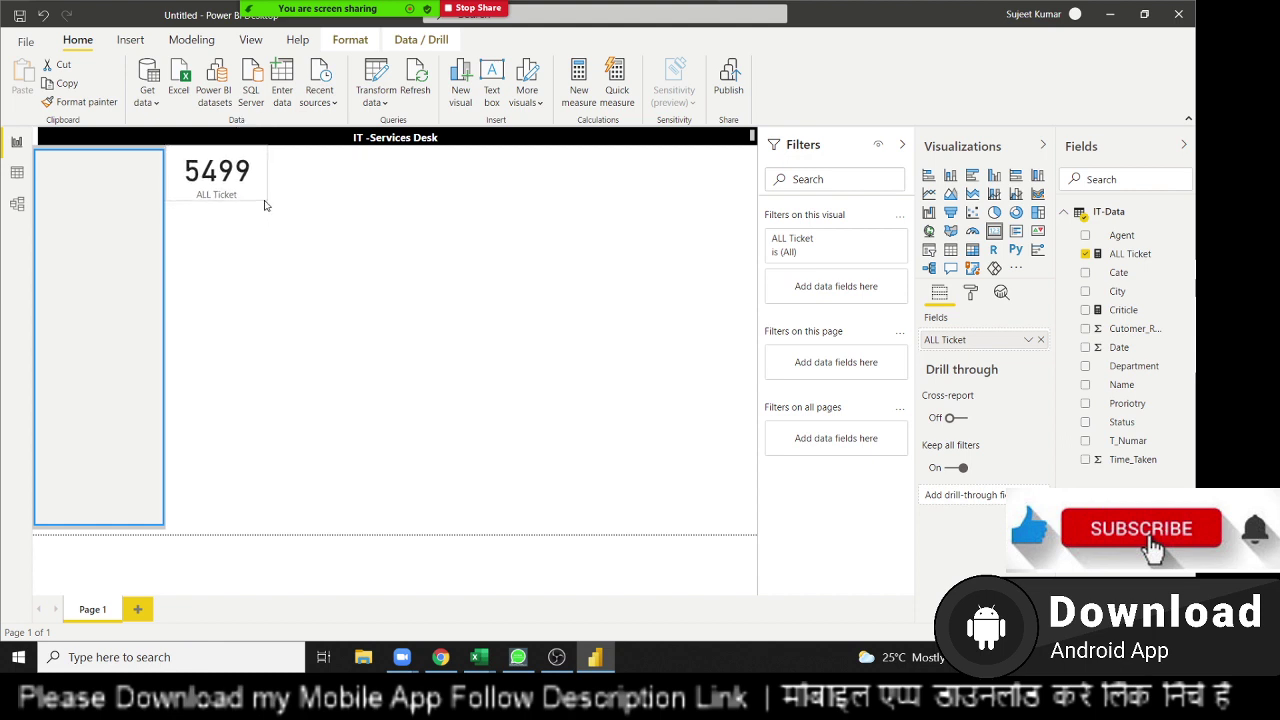
pyautogui.moveTo(265, 205); pyautogui.dragTo(263, 198)
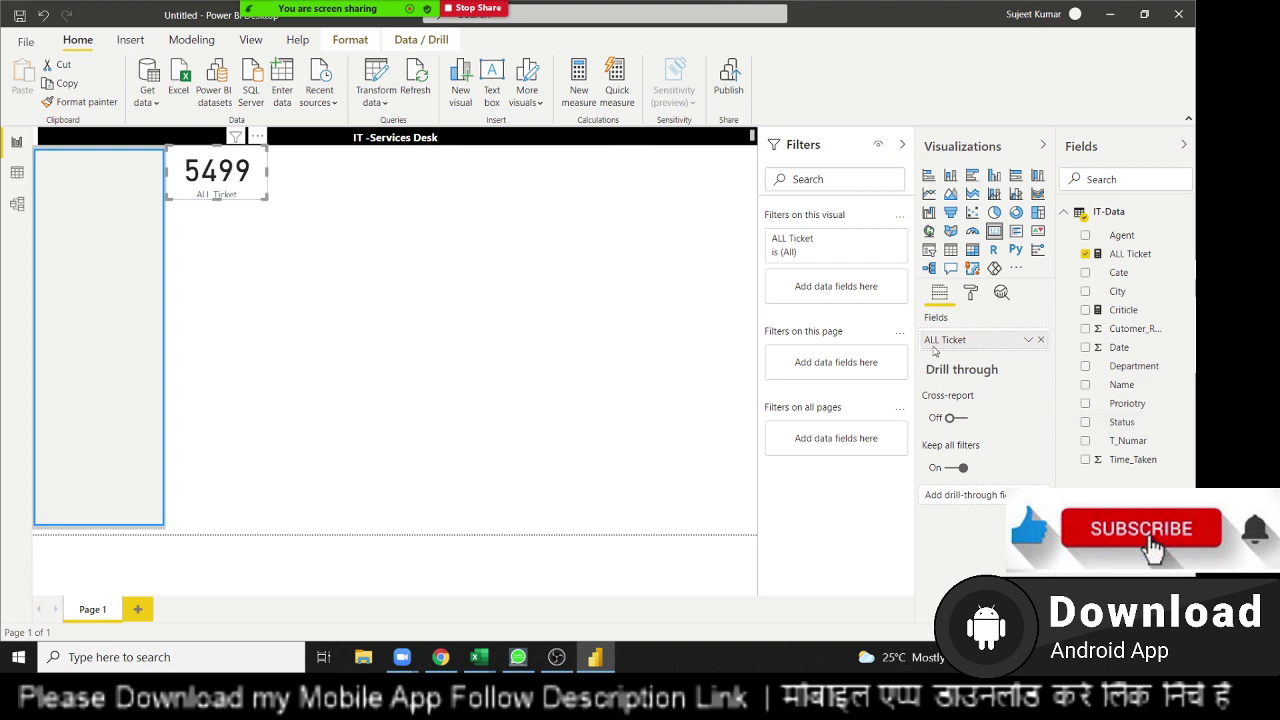
# Set the 5499 card's background to dark blue (#0e1a77) after trying black and purple.
pyautogui.click(971, 293)
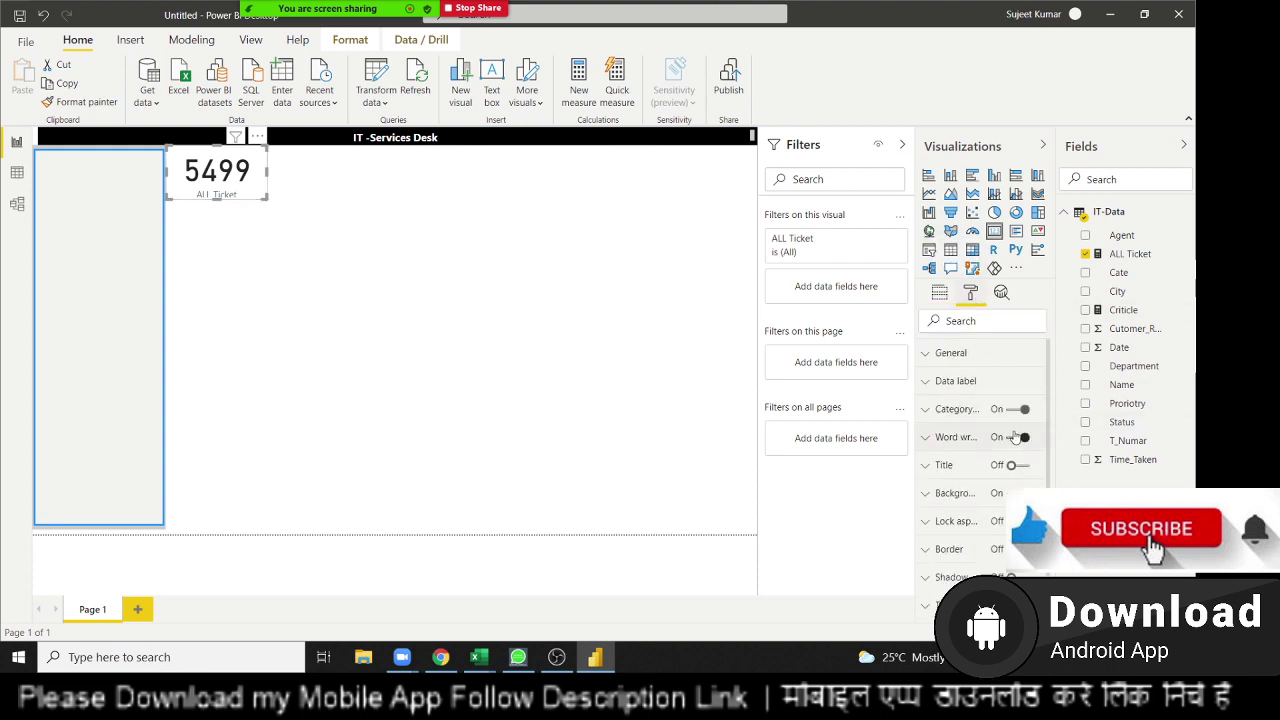
pyautogui.click(972, 500)
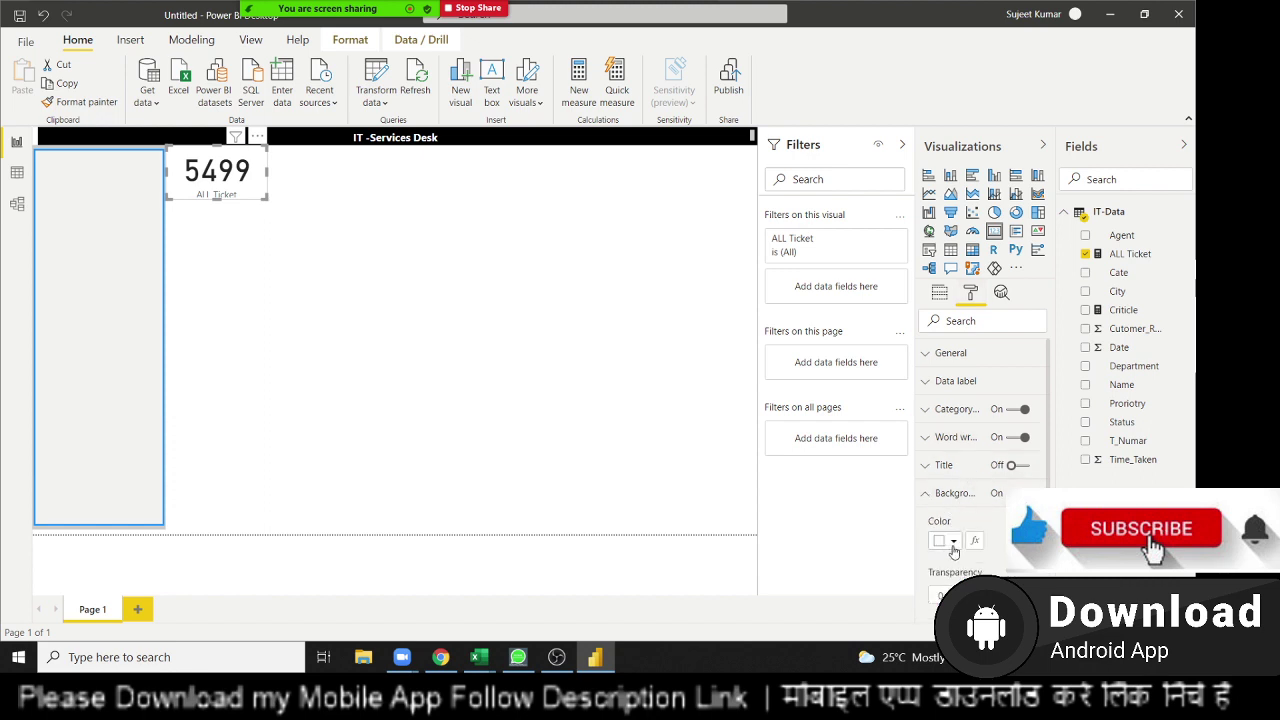
pyautogui.click(953, 542)
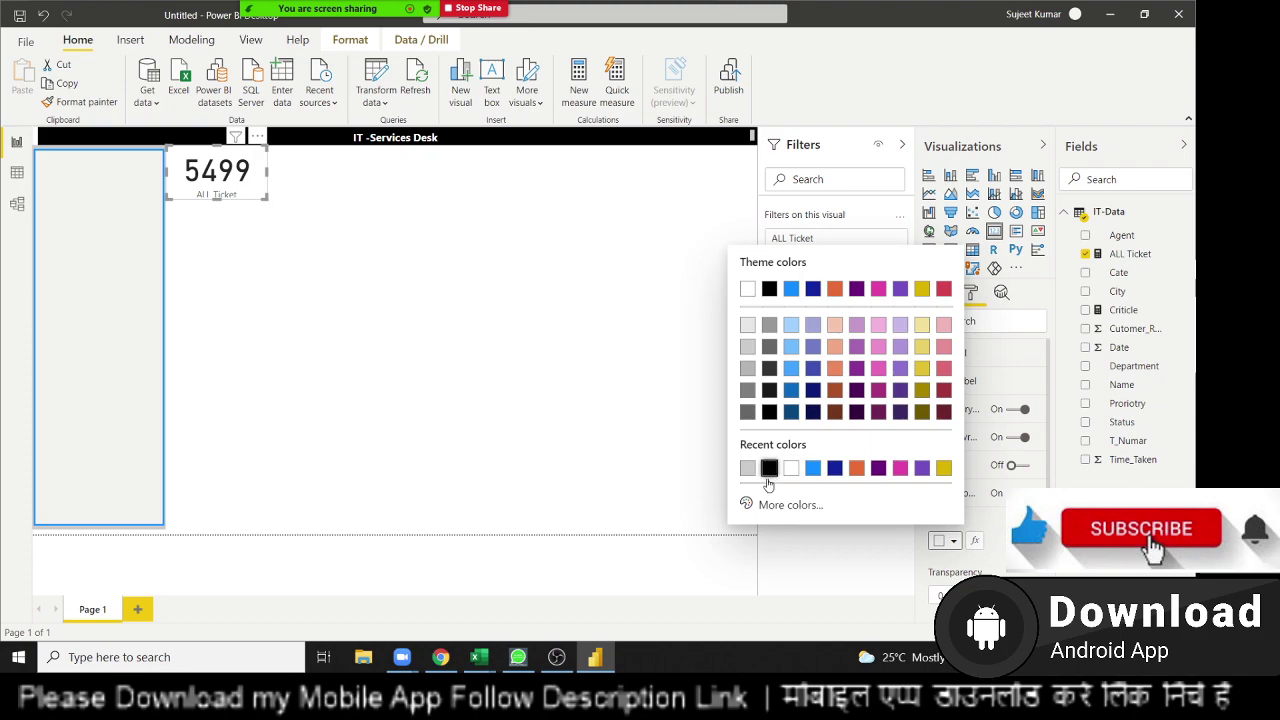
pyautogui.click(769, 468)
pyautogui.hotkey('alt', 'Tab')
pyautogui.hotkey('alt', 'Tab')
pyautogui.hotkey('alt', 'Tab')
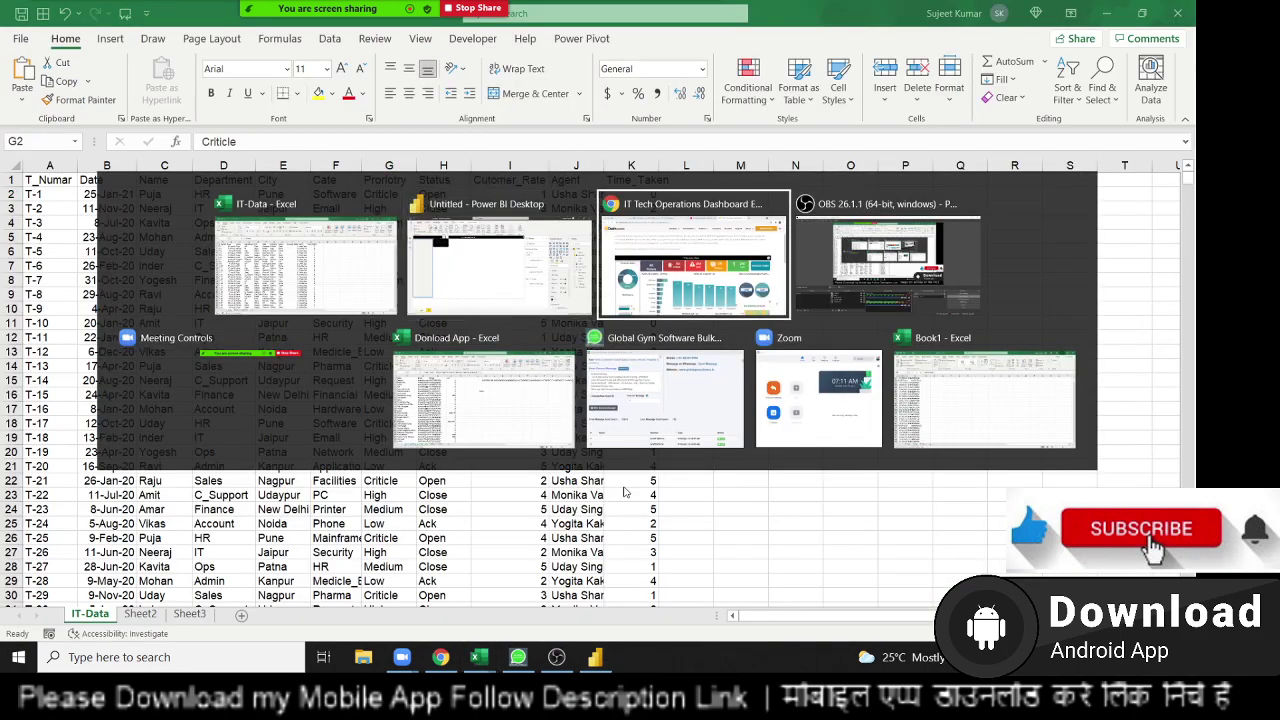
pyautogui.hotkey('alt', 'Tab')
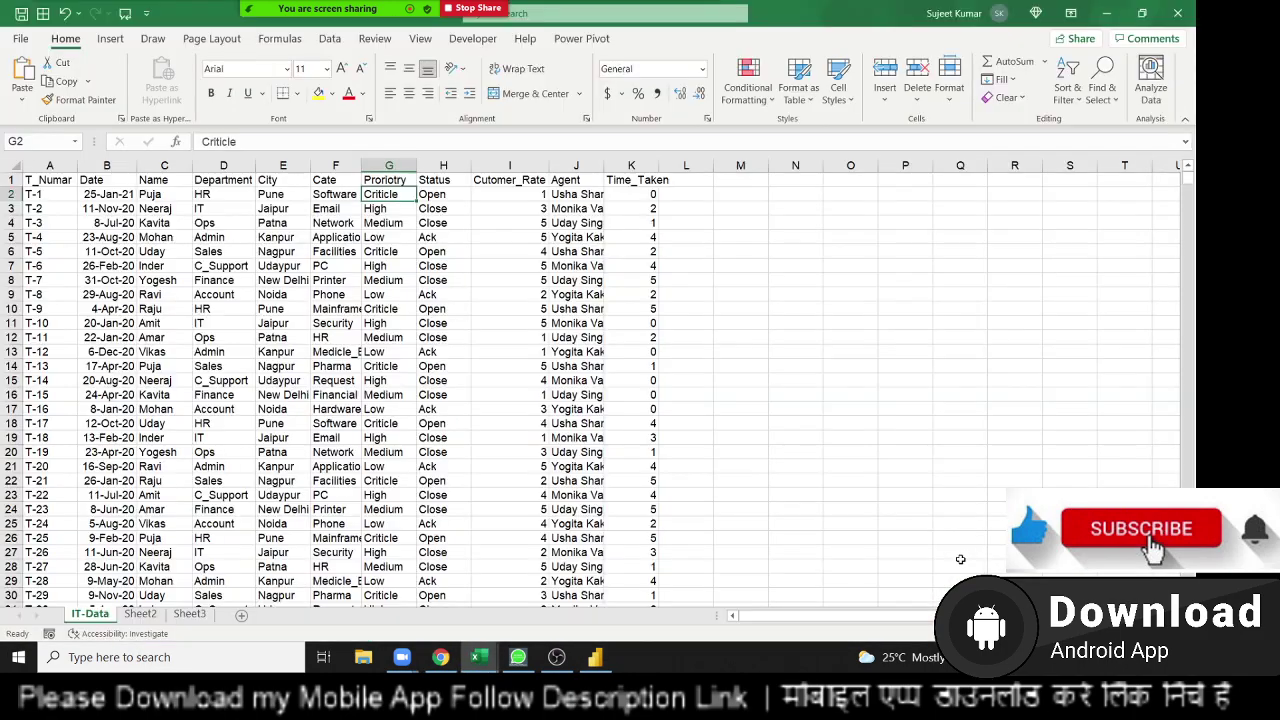
pyautogui.hotkey('alt', 'Tab')
pyautogui.hotkey('alt', 'Tab')
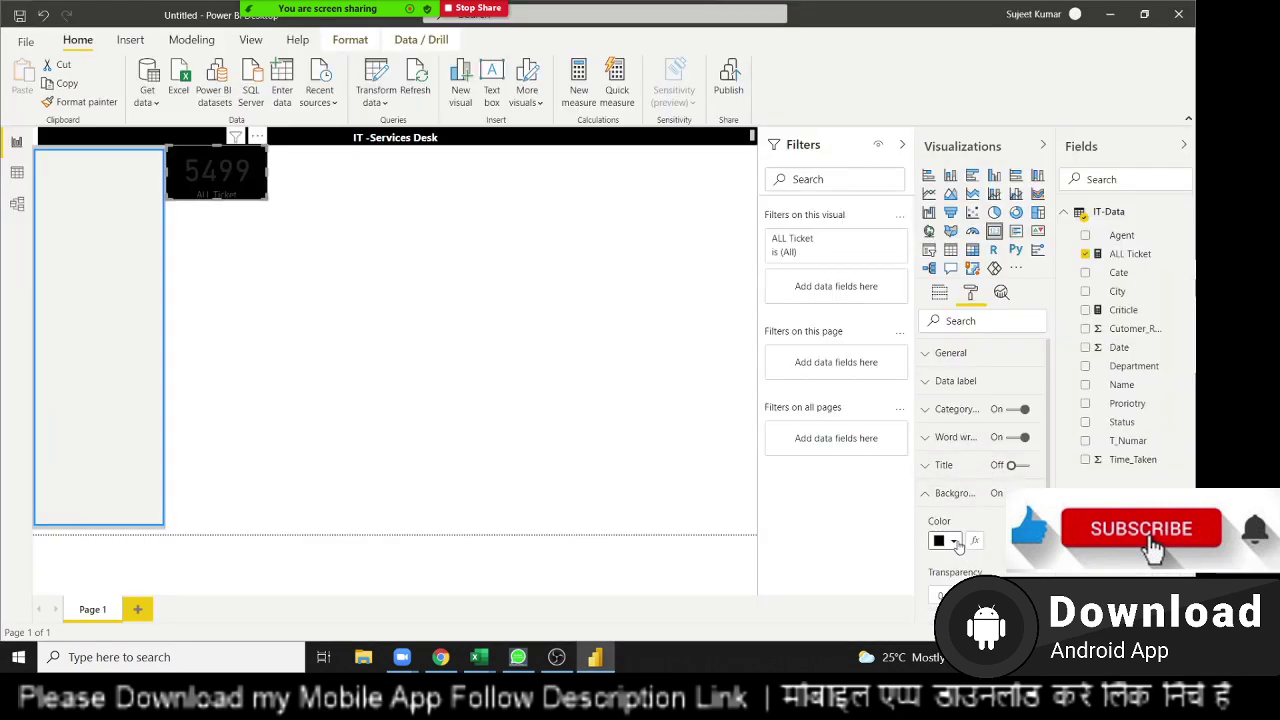
pyautogui.click(955, 541)
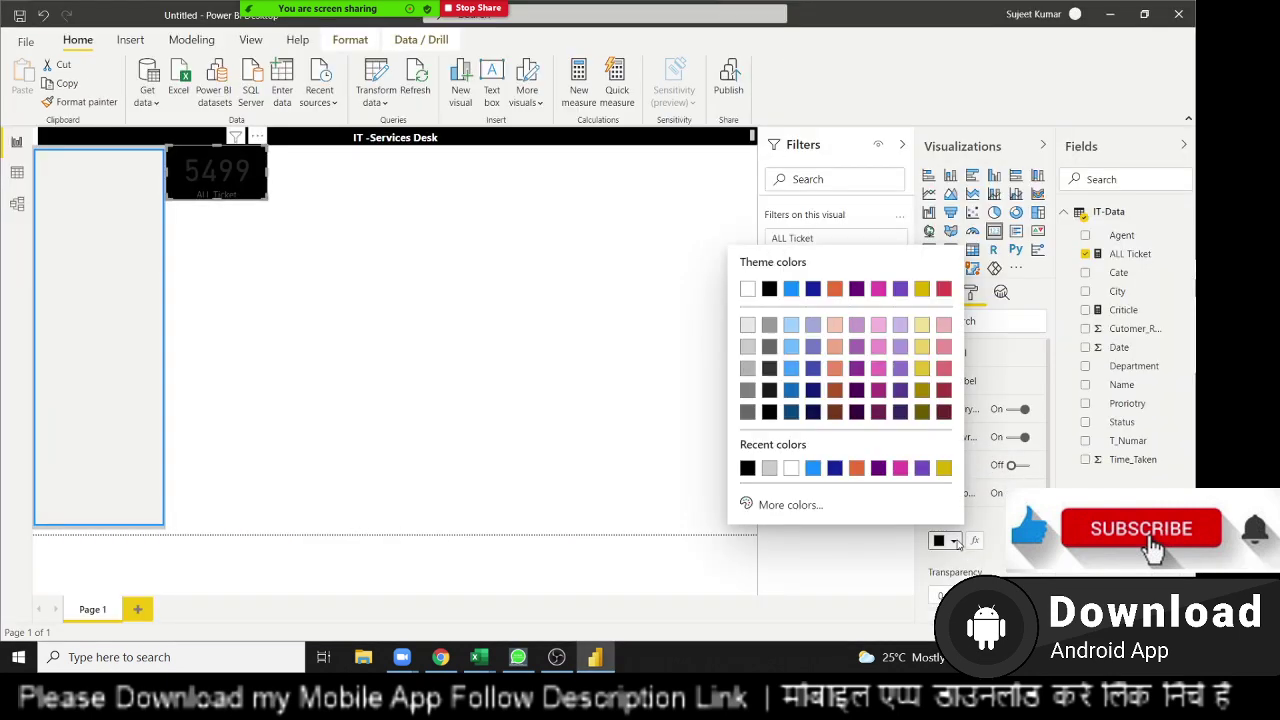
pyautogui.click(835, 469)
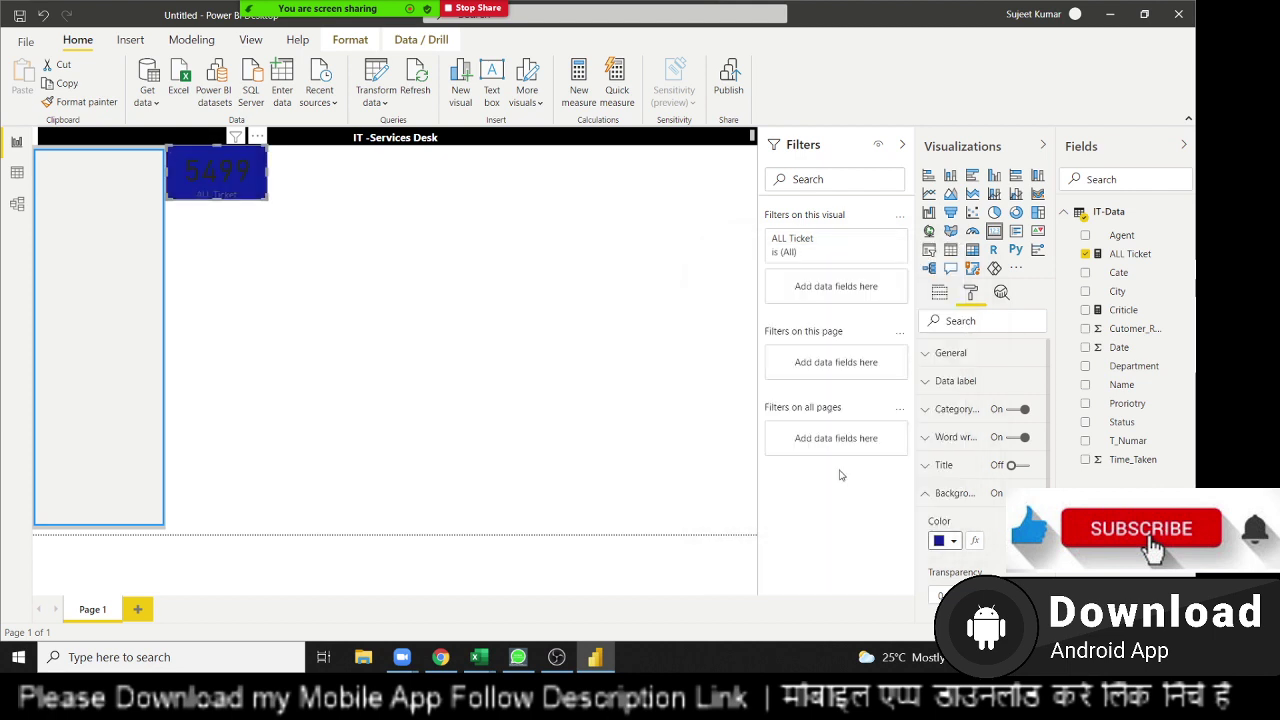
pyautogui.click(955, 541)
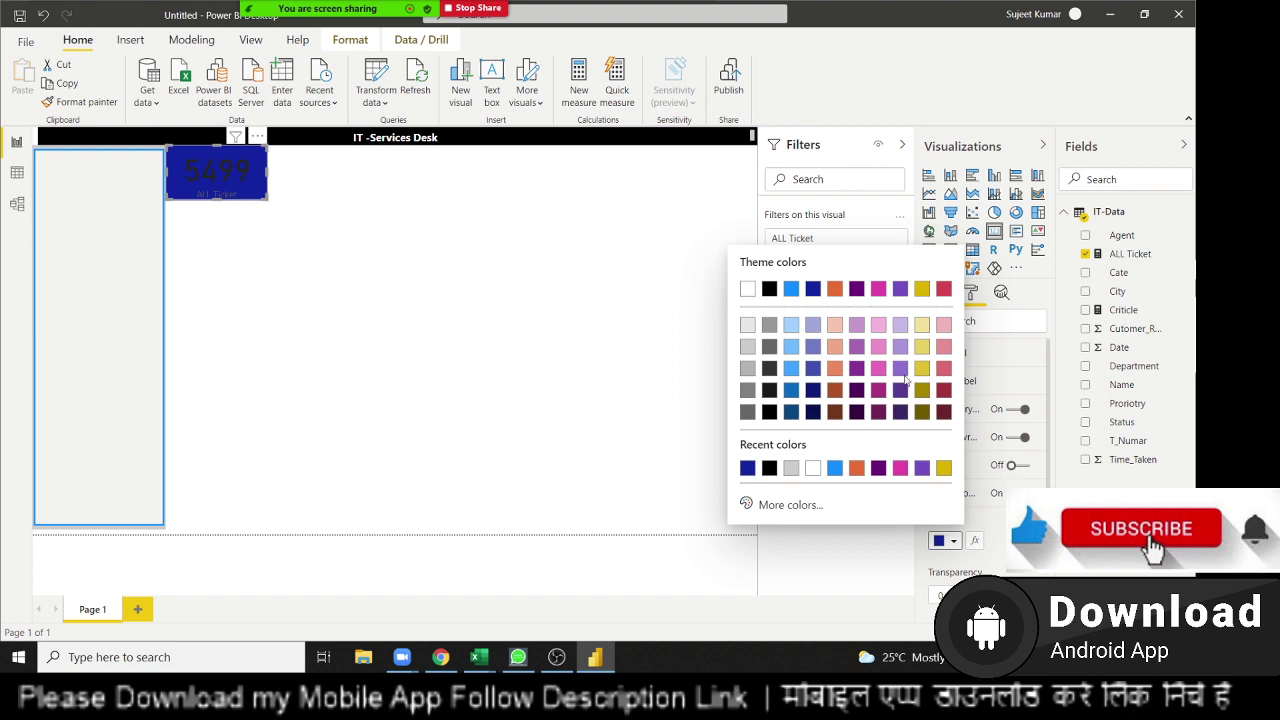
pyautogui.click(900, 289)
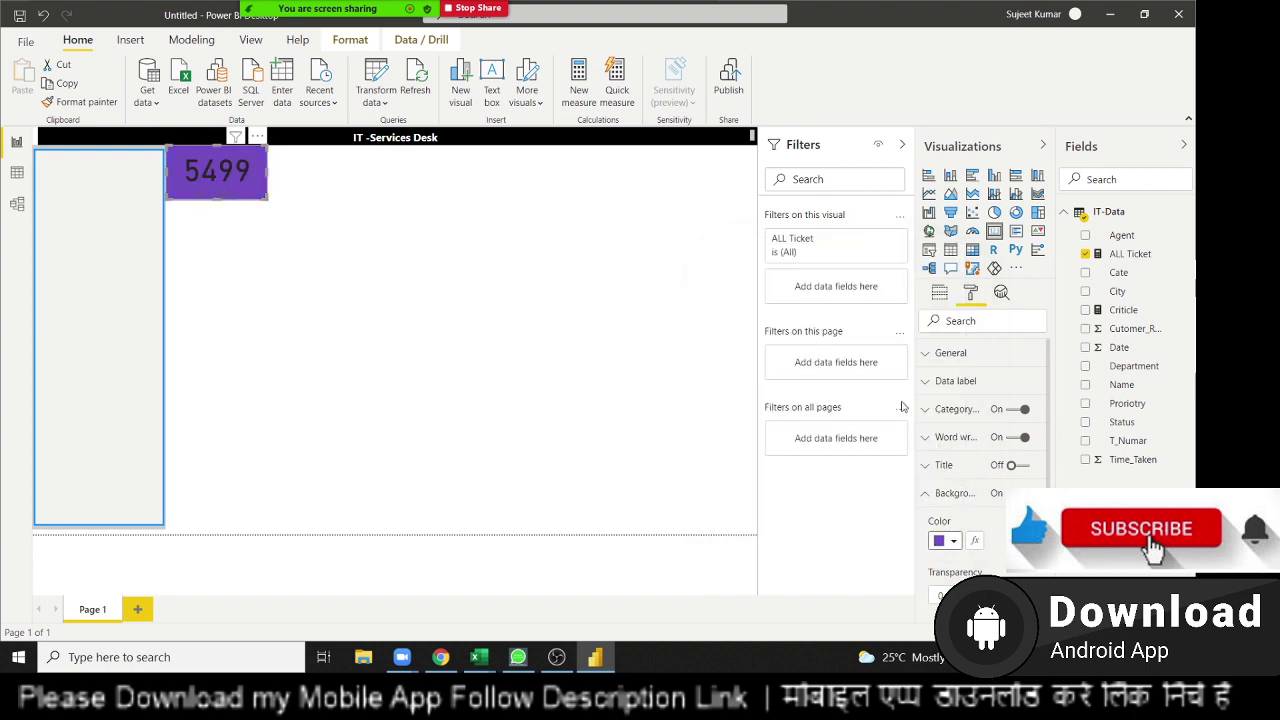
pyautogui.click(955, 541)
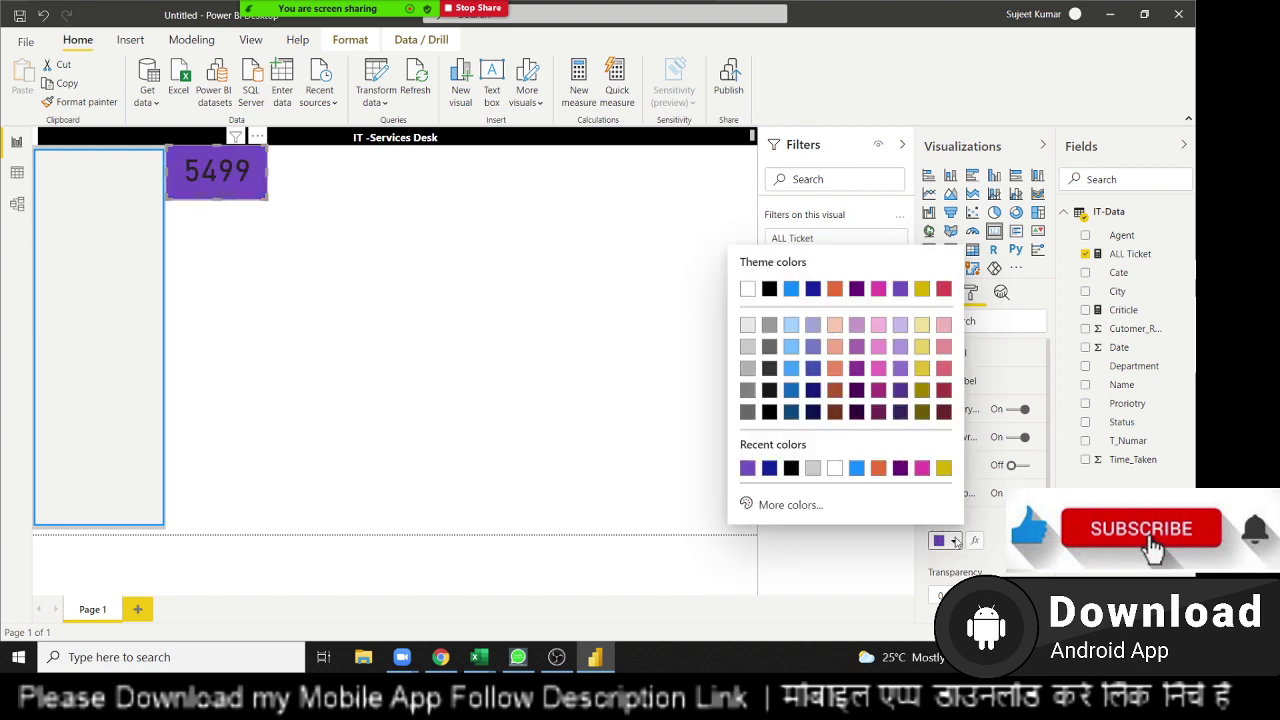
pyautogui.click(900, 468)
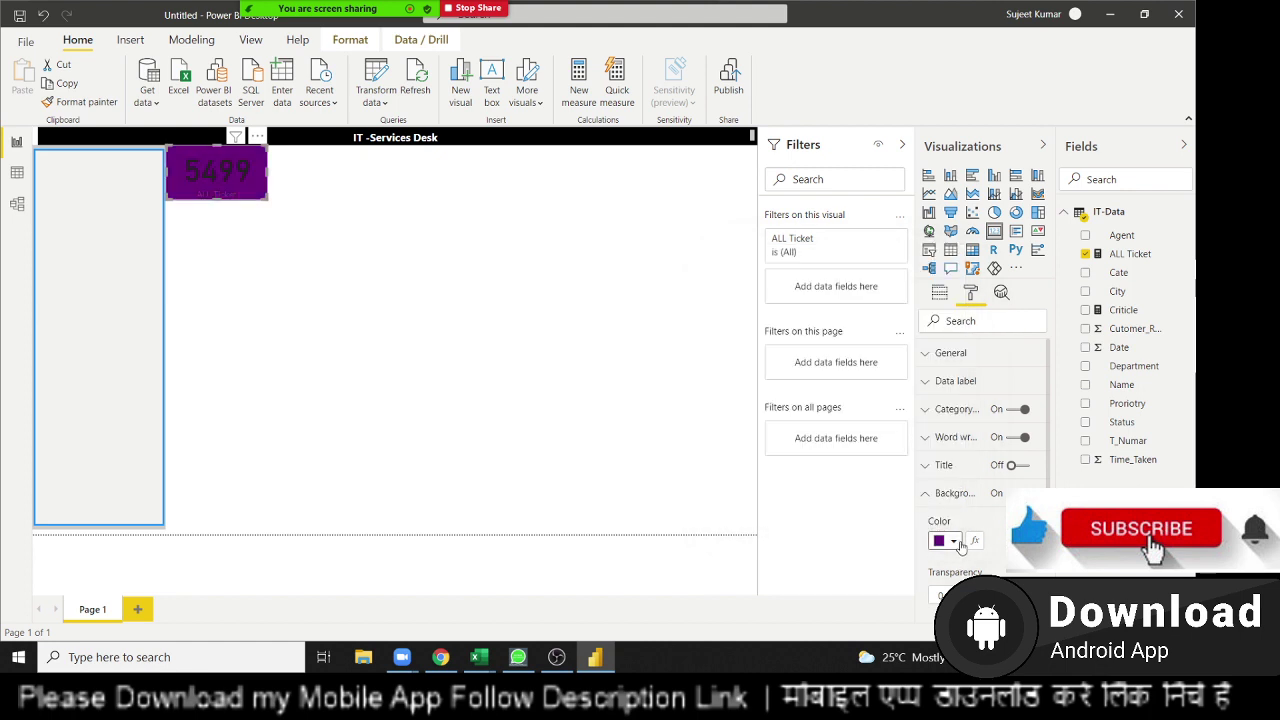
pyautogui.click(955, 541)
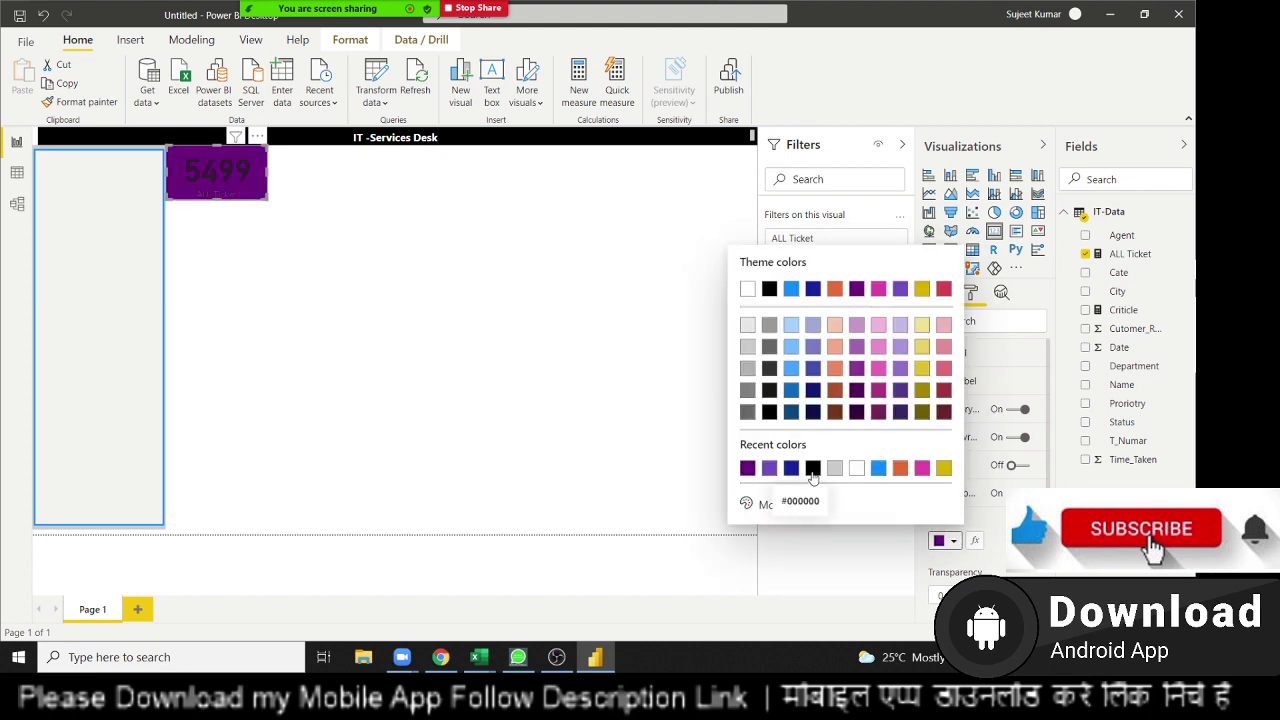
pyautogui.click(813, 390)
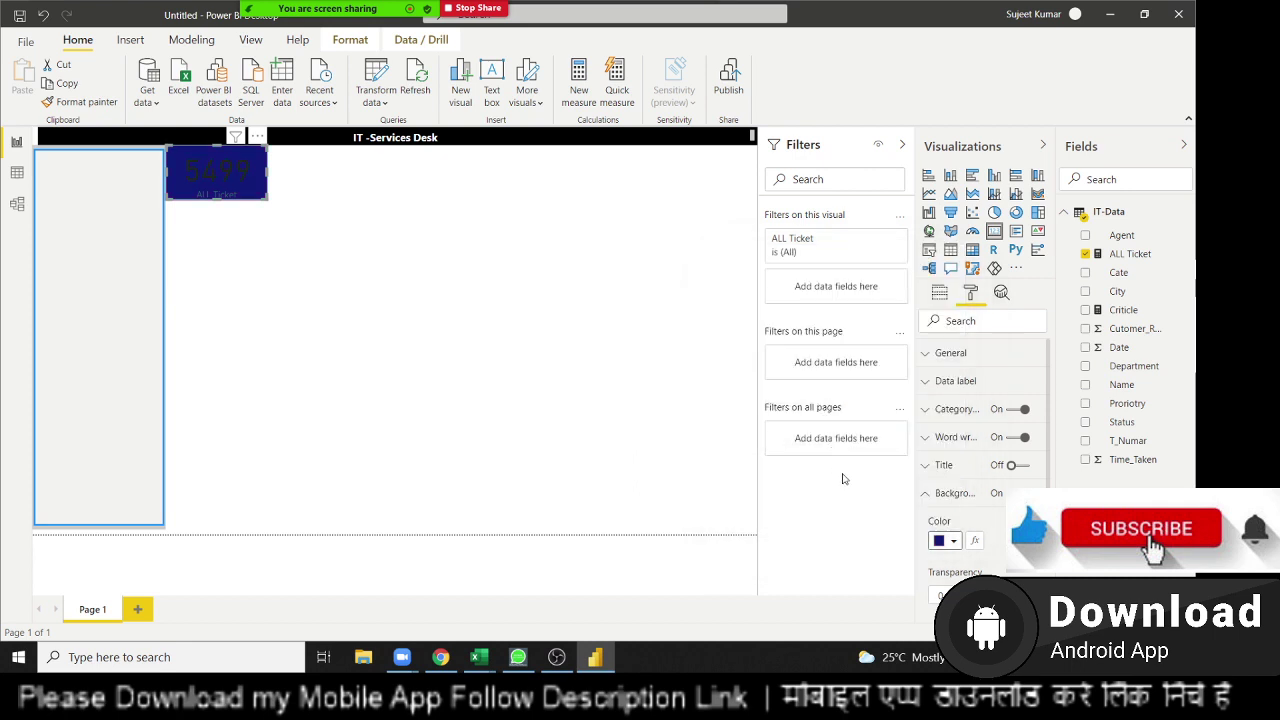
pyautogui.click(948, 541)
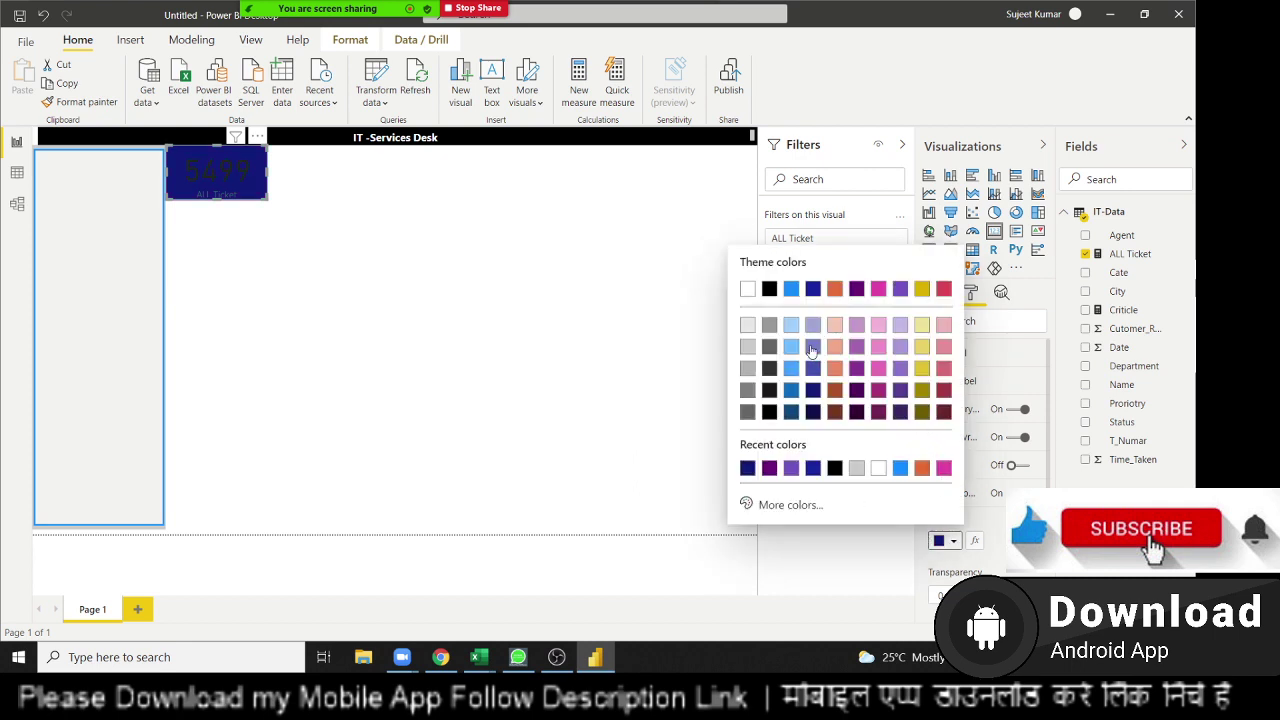
pyautogui.click(814, 290)
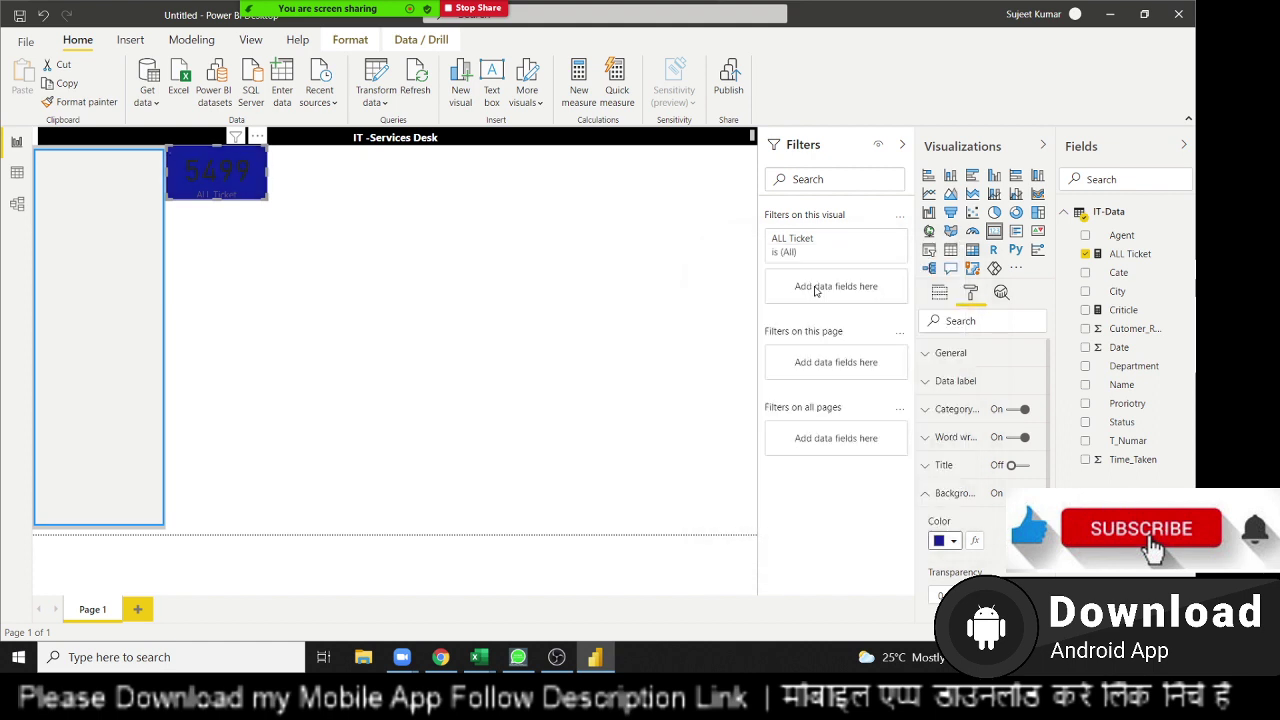
# Keep the card's title turned off after briefly toggling it on.
pyautogui.click(966, 472)
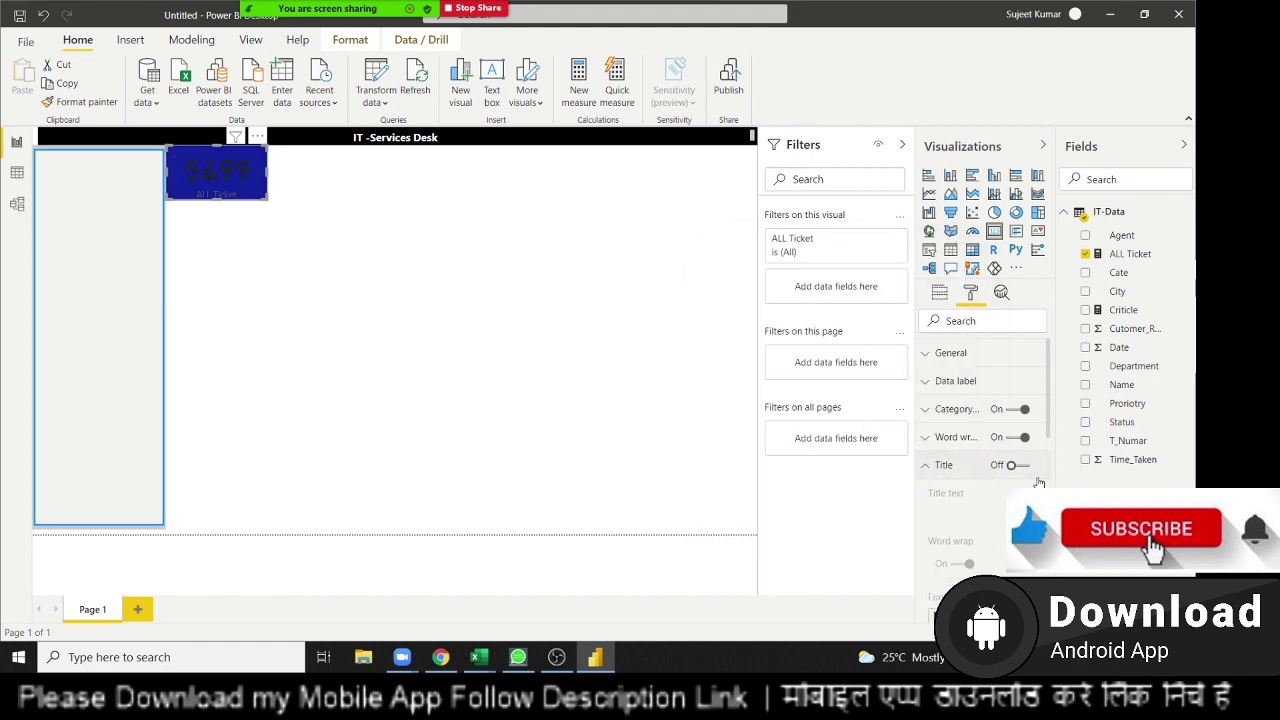
pyautogui.click(1022, 466)
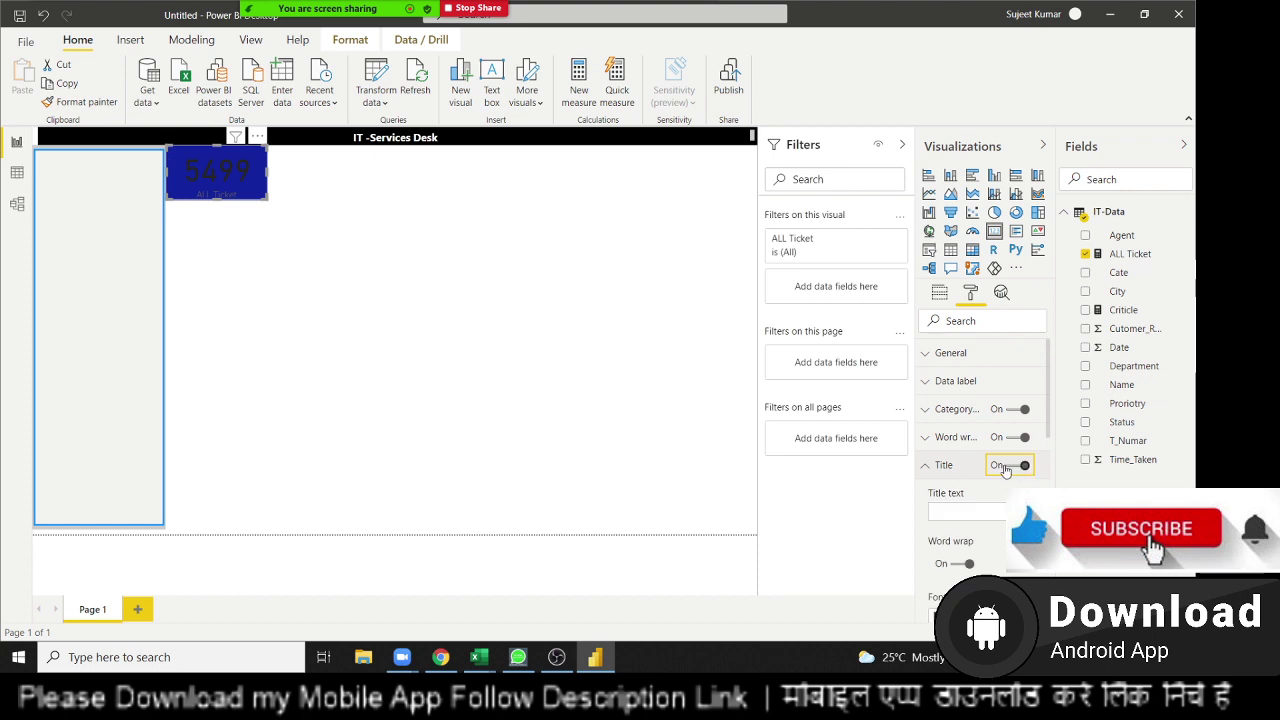
pyautogui.click(1005, 467)
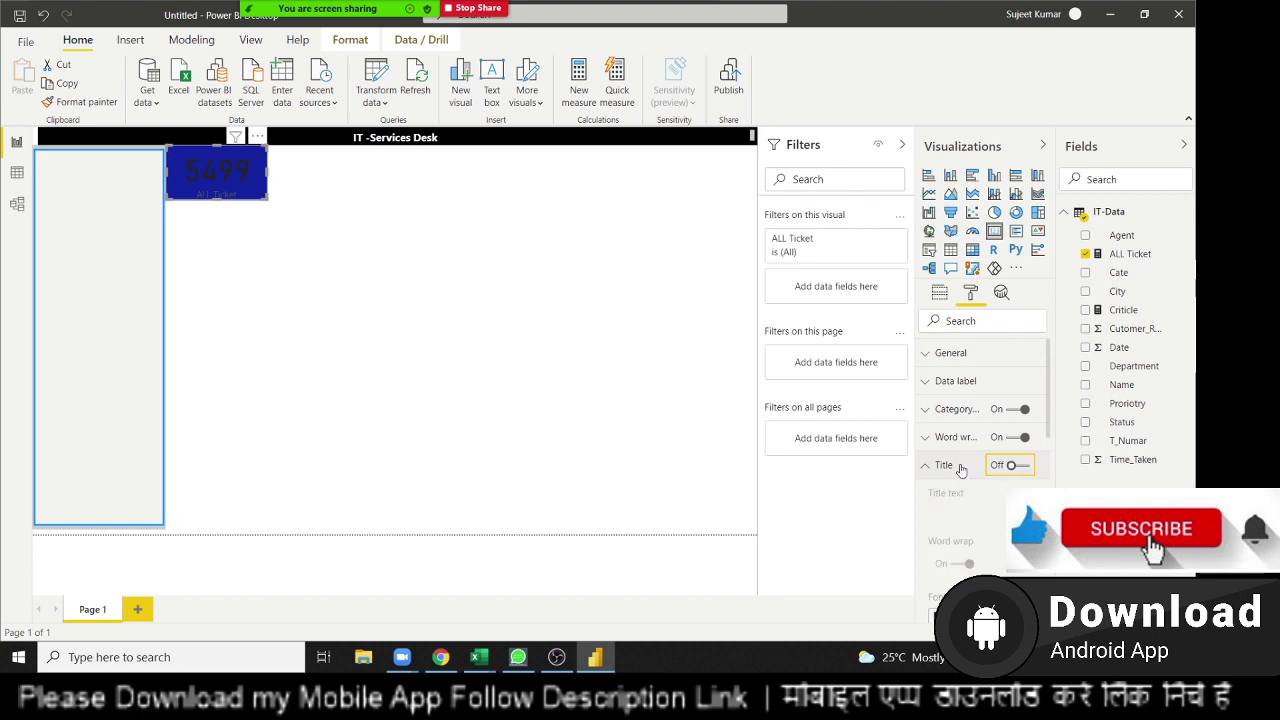
pyautogui.click(929, 470)
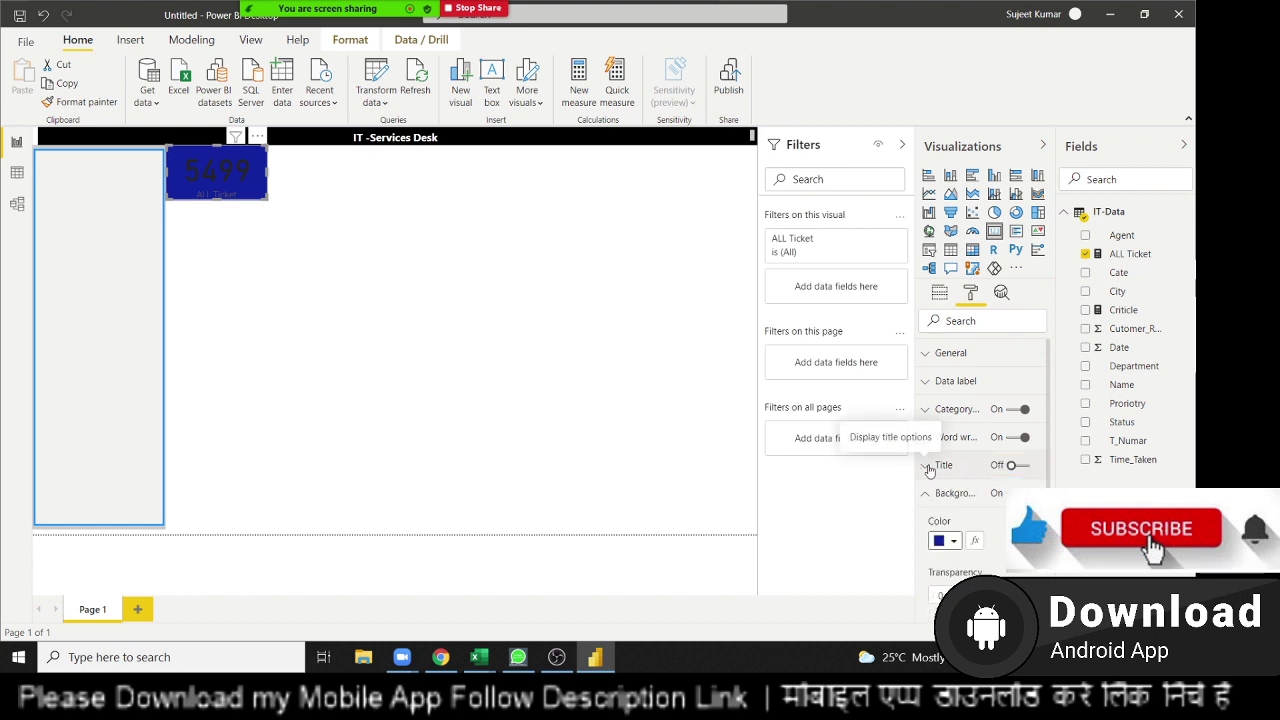
pyautogui.scroll(-3, 958, 568)
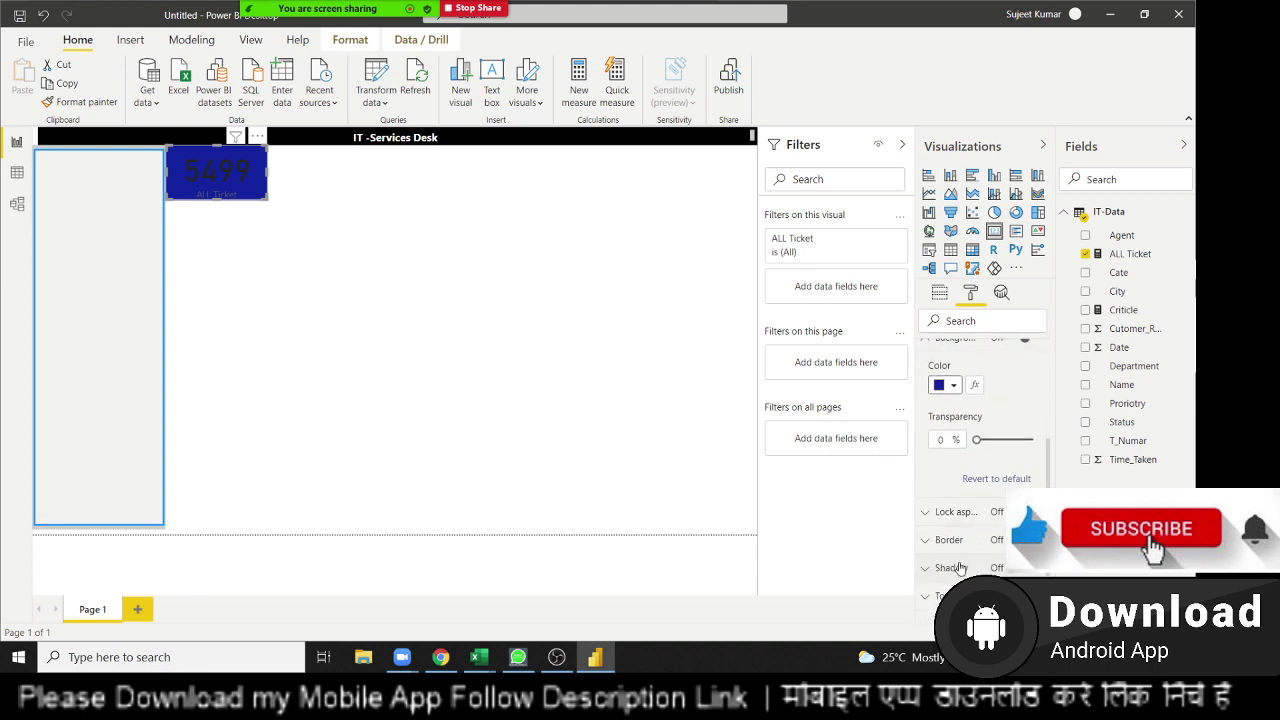
pyautogui.scroll(3, 958, 566)
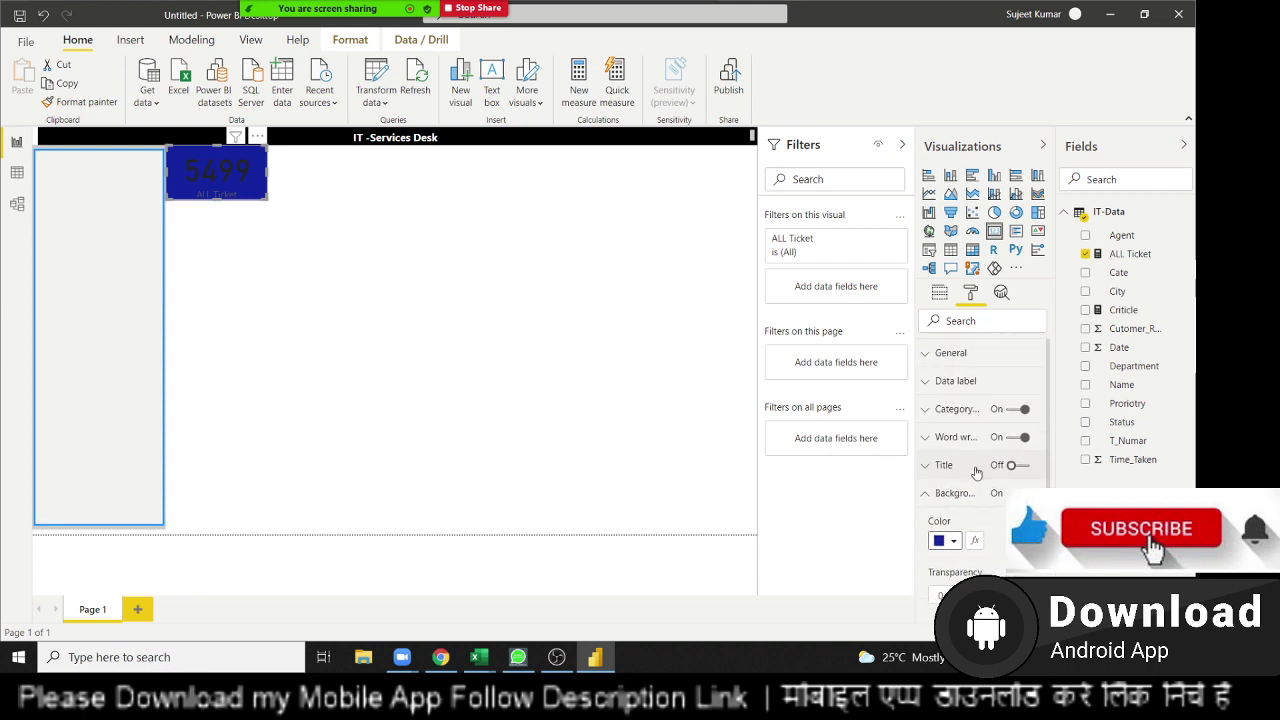
# Set both the 5499 data label and the ALL Ticket category label colours to white.
pyautogui.click(958, 381)
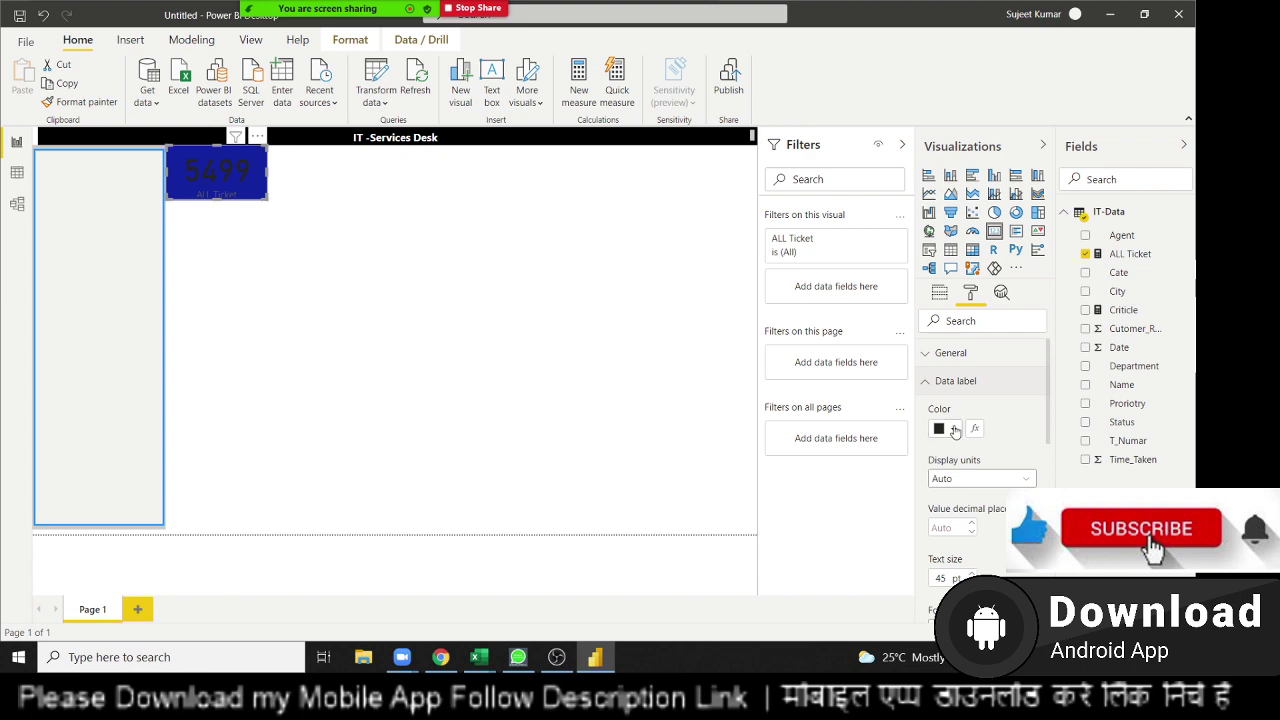
pyautogui.click(953, 429)
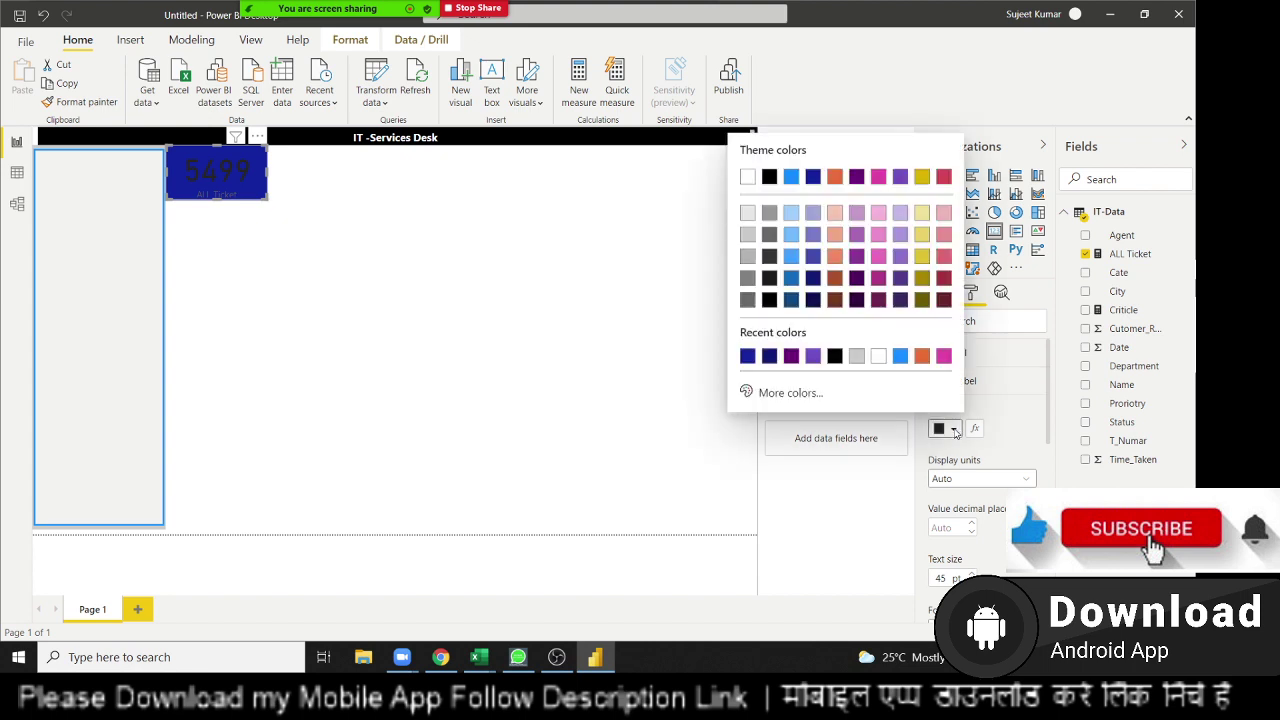
pyautogui.click(878, 356)
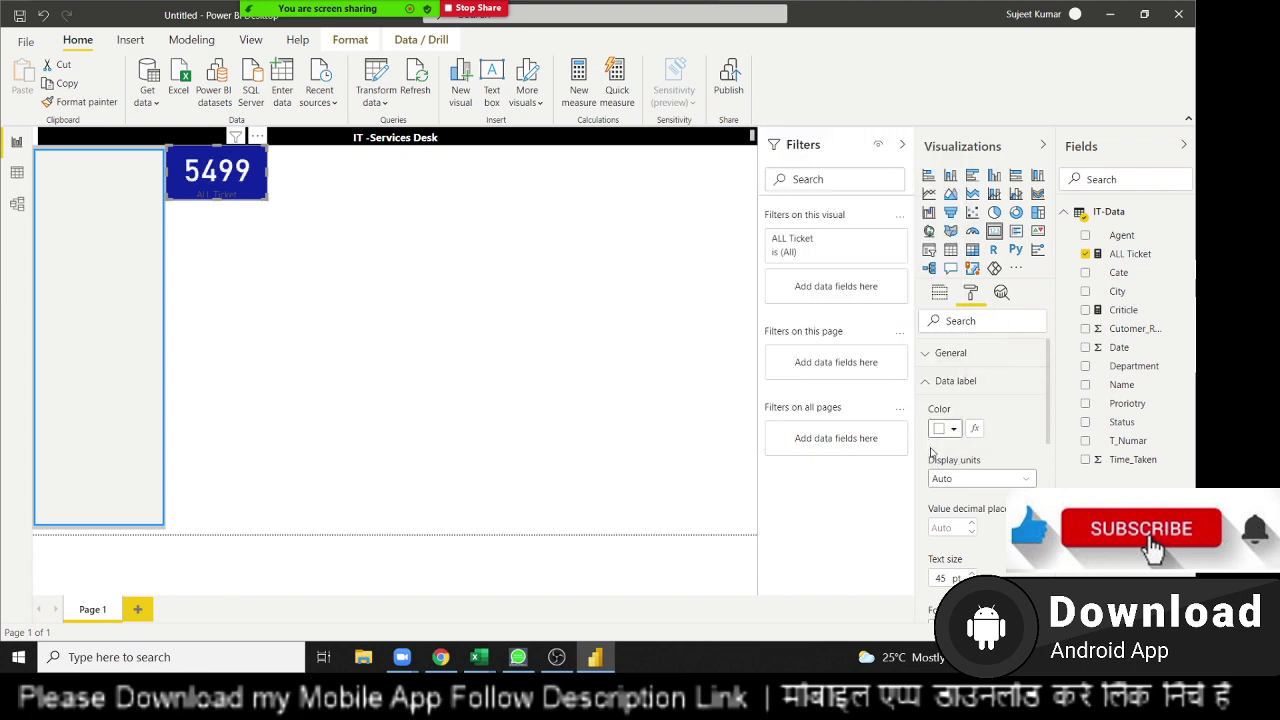
pyautogui.scroll(-3, 970, 530)
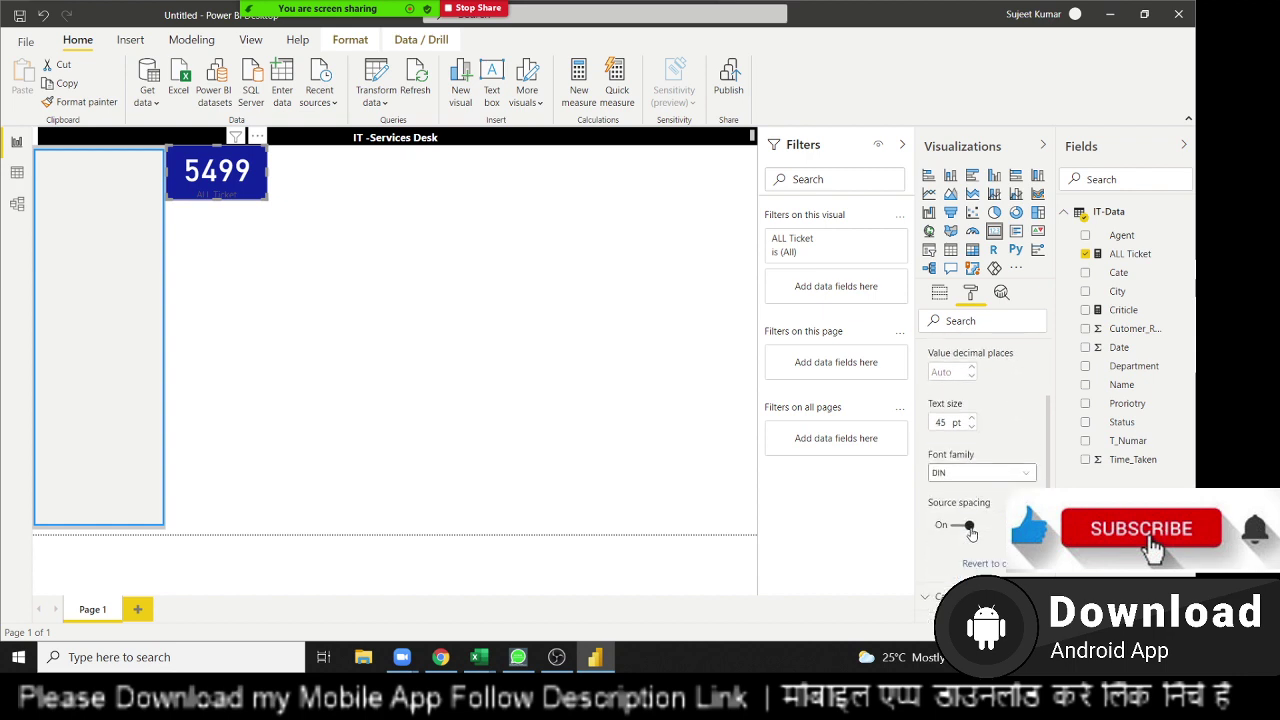
pyautogui.scroll(-3, 970, 530)
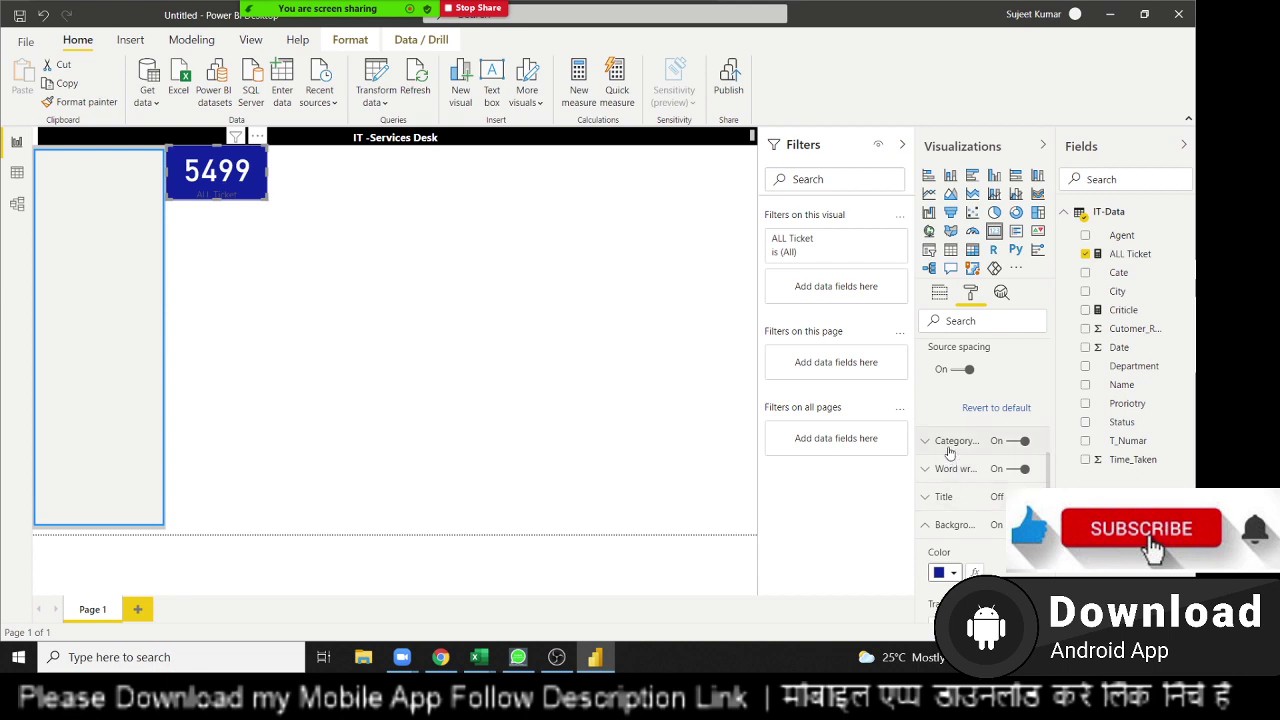
pyautogui.click(950, 445)
pyautogui.click(955, 492)
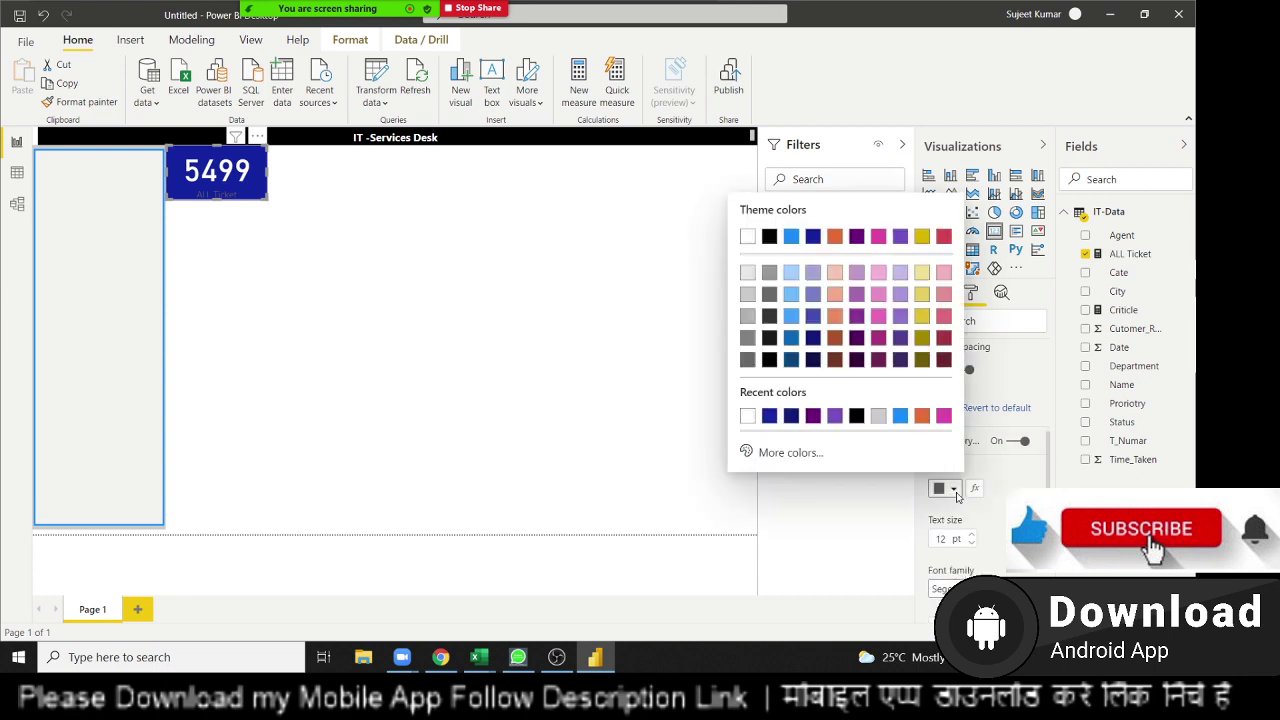
pyautogui.click(748, 416)
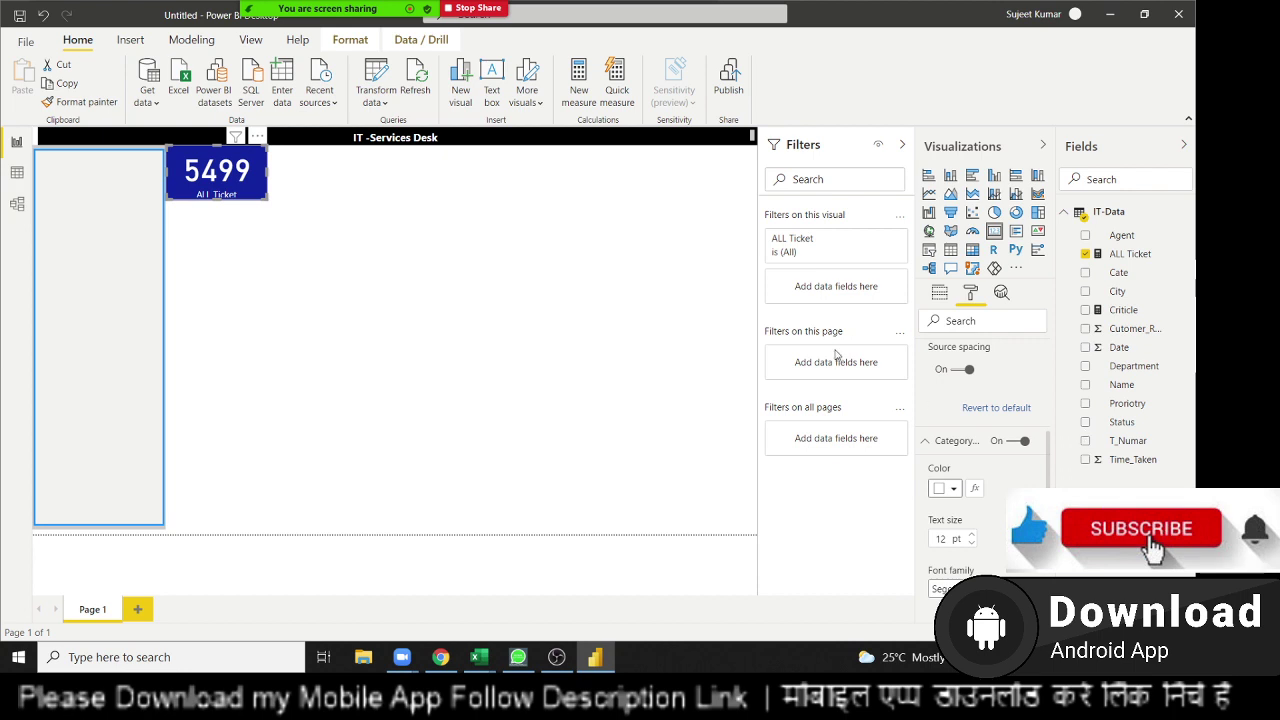
pyautogui.click(950, 268)
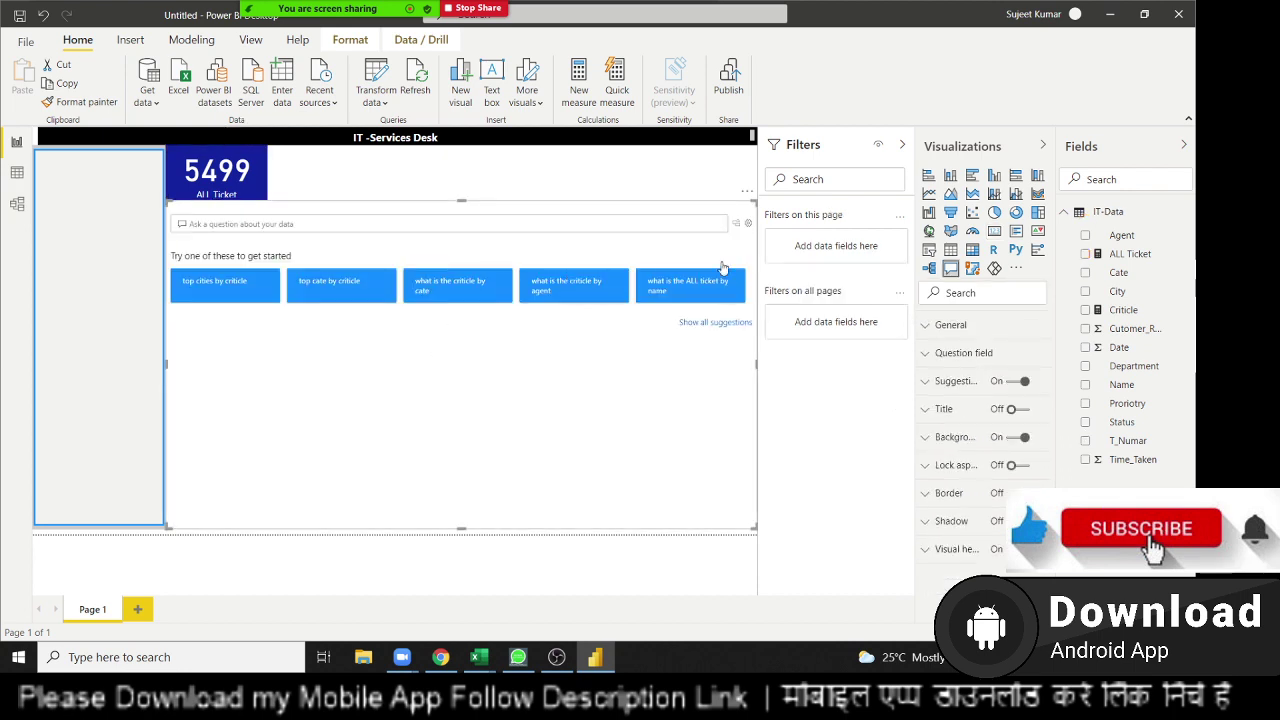
# Delete the stray Q&A visual and add a small Criticle card showing 1375 beside 5499.
pyautogui.press('Delete')
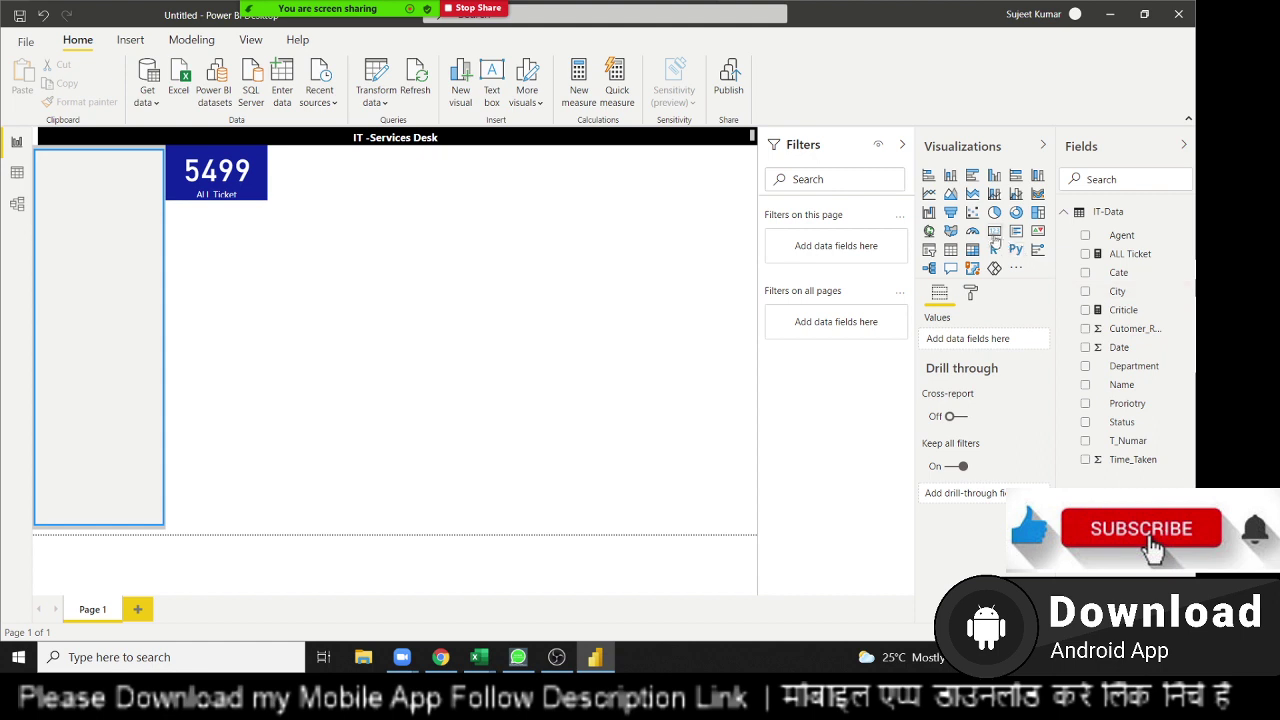
pyautogui.click(994, 231)
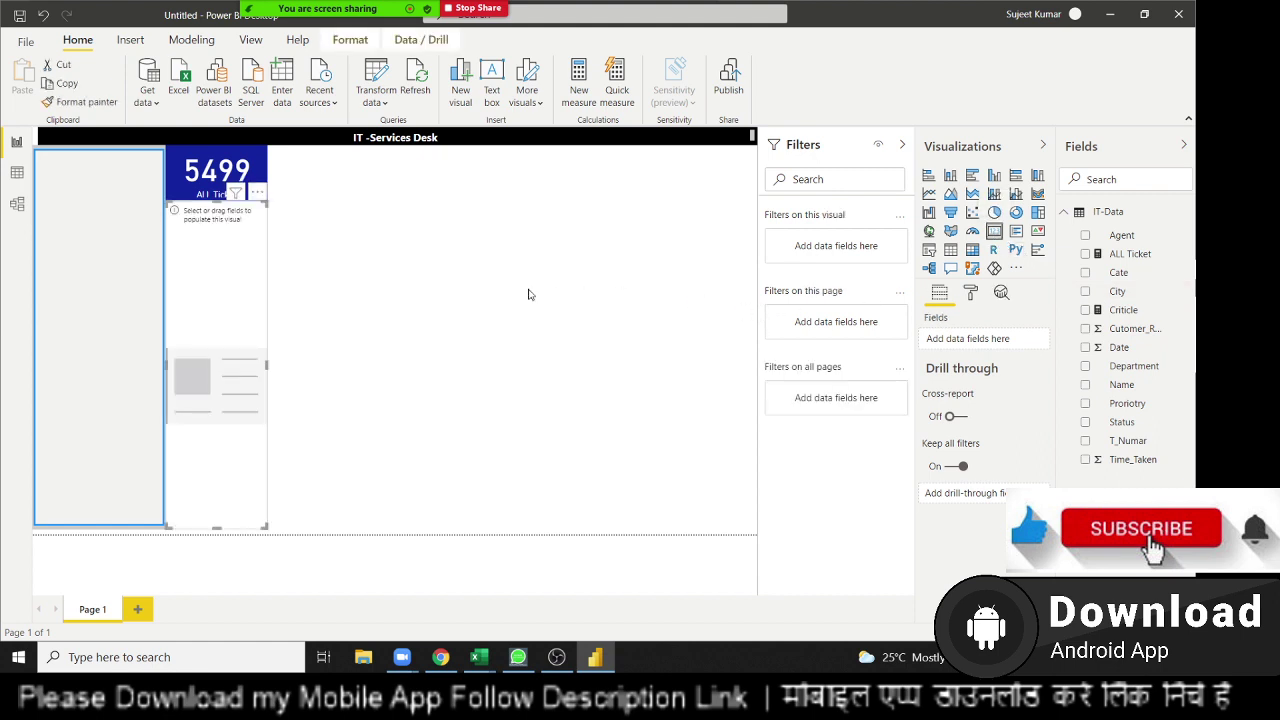
pyautogui.moveTo(248, 291)
pyautogui.mouseDown()
pyautogui.moveTo(359, 241)
pyautogui.moveTo(350, 235)
pyautogui.mouseUp()
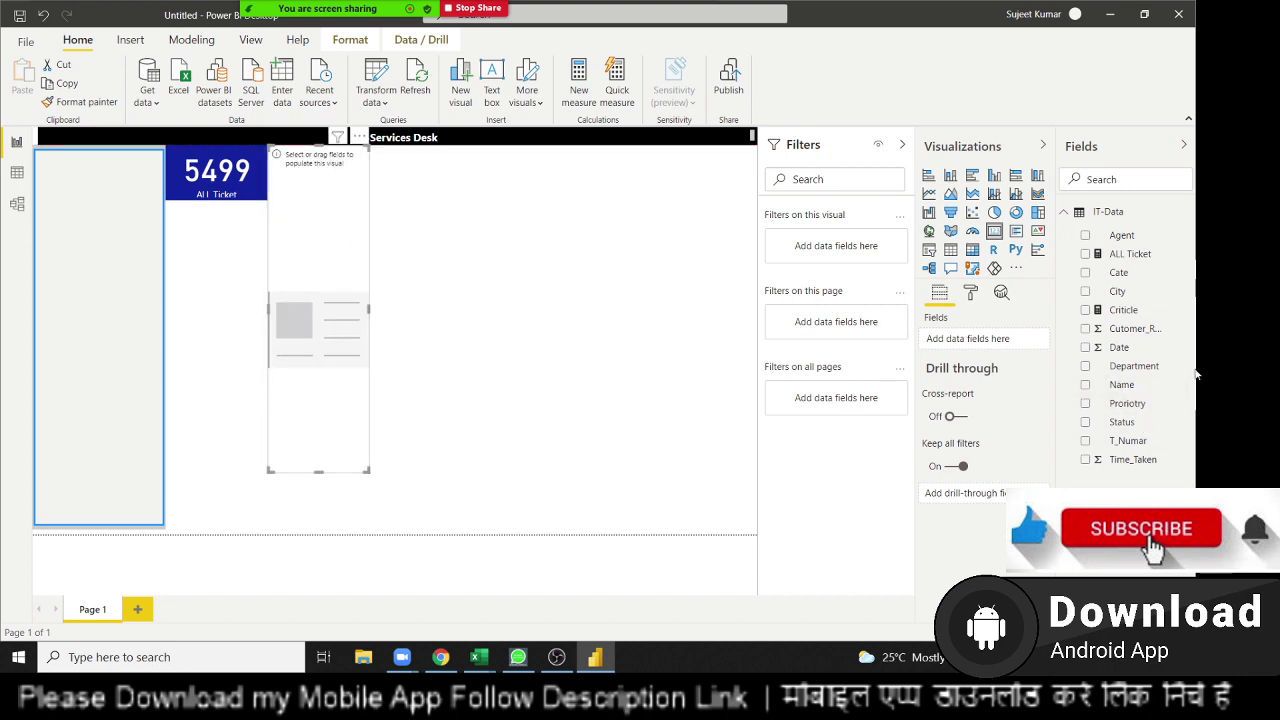
pyautogui.moveTo(1138, 314)
pyautogui.mouseDown()
pyautogui.moveTo(436, 283)
pyautogui.moveTo(340, 255)
pyautogui.mouseUp()
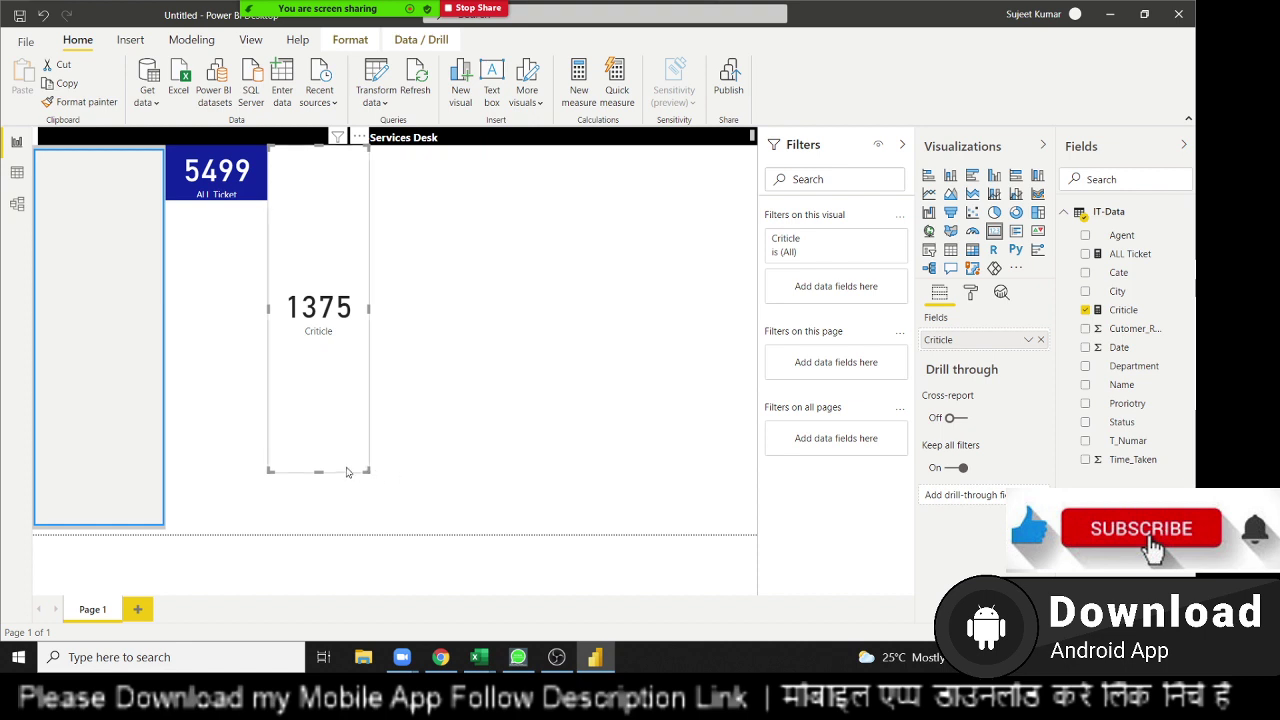
pyautogui.moveTo(367, 471); pyautogui.dragTo(344, 209)
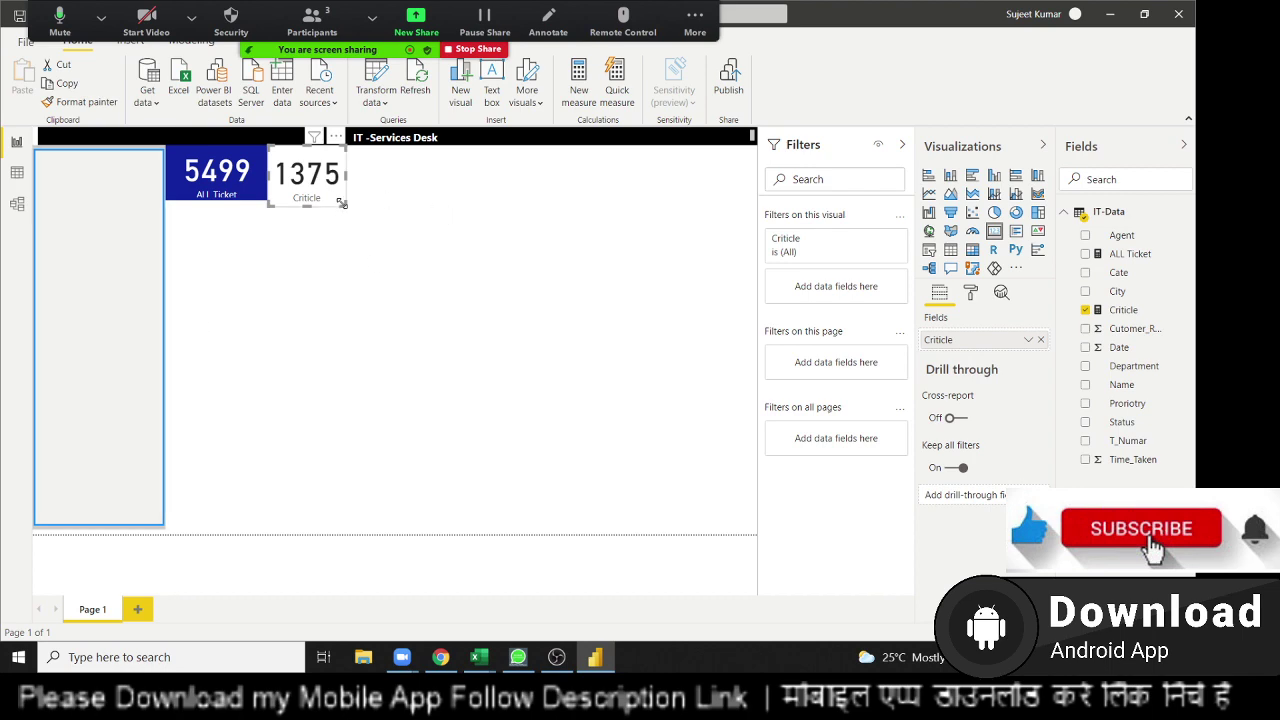
# Switch over to the IT-Data sheet in Excel.
pyautogui.hotkey('alt', 'Tab')
pyautogui.hotkey('alt', 'Tab')
pyautogui.press('Tab')
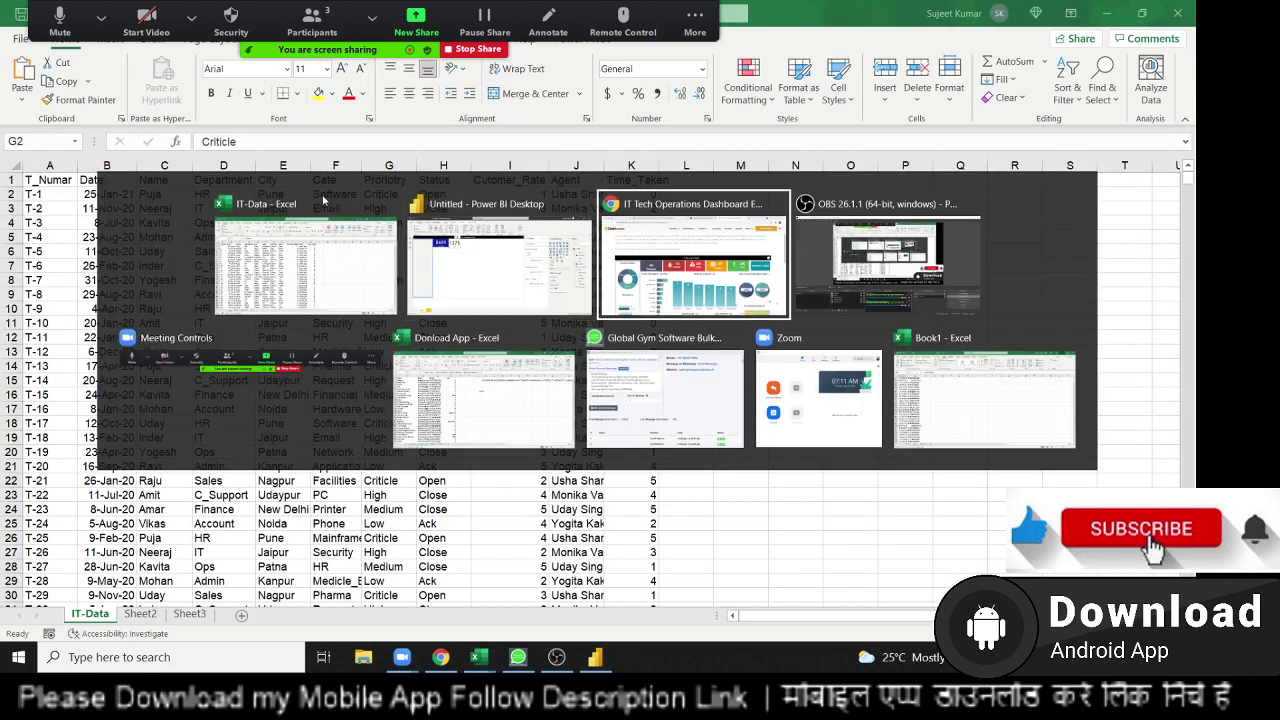
pyautogui.hotkey('alt', 'Tab')
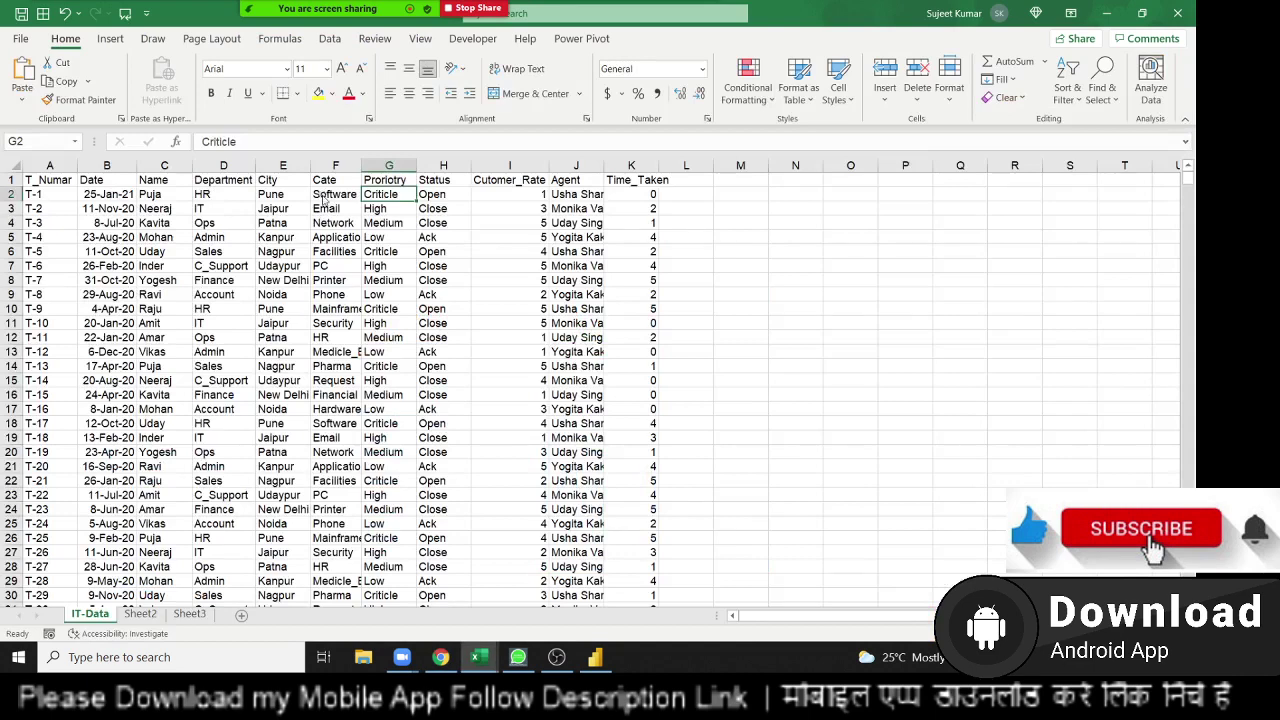
pyautogui.hotkey('alt', 'Tab')
pyautogui.hotkey('alt', 'Tab')
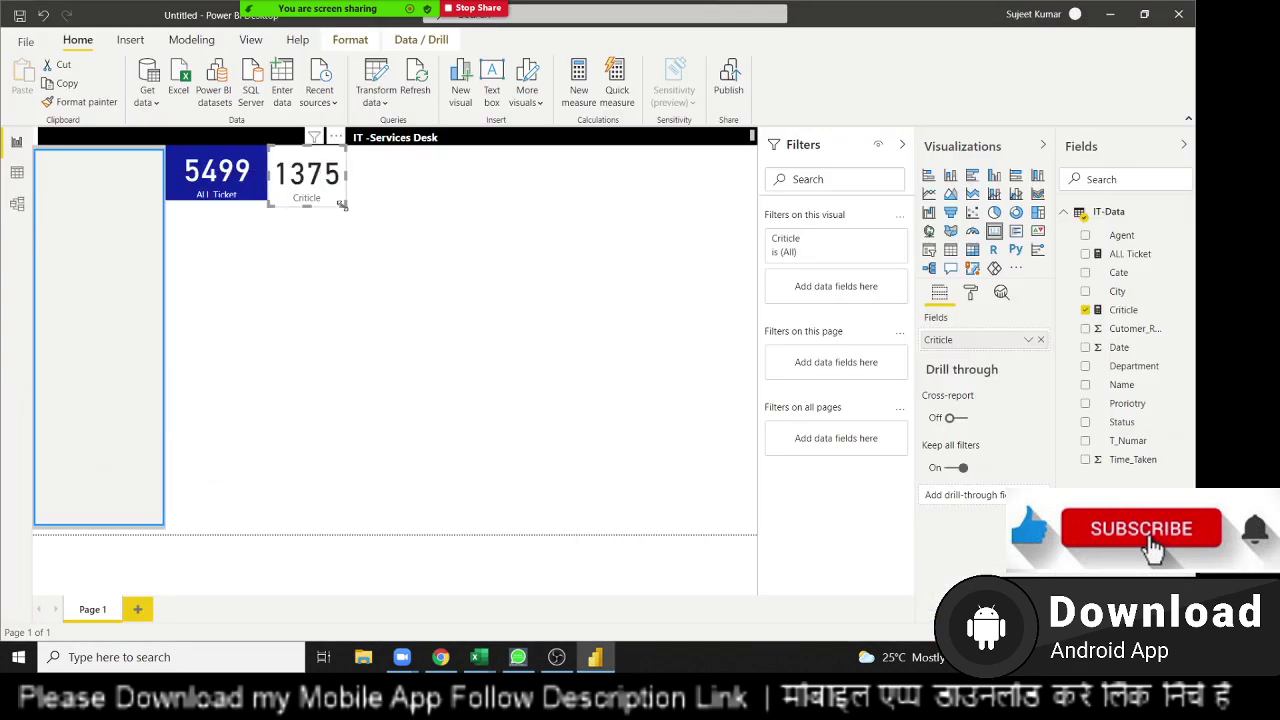
# Resize the 1375 card and nudge it flush against the 5499 card.
pyautogui.moveTo(342, 205); pyautogui.dragTo(350, 199)
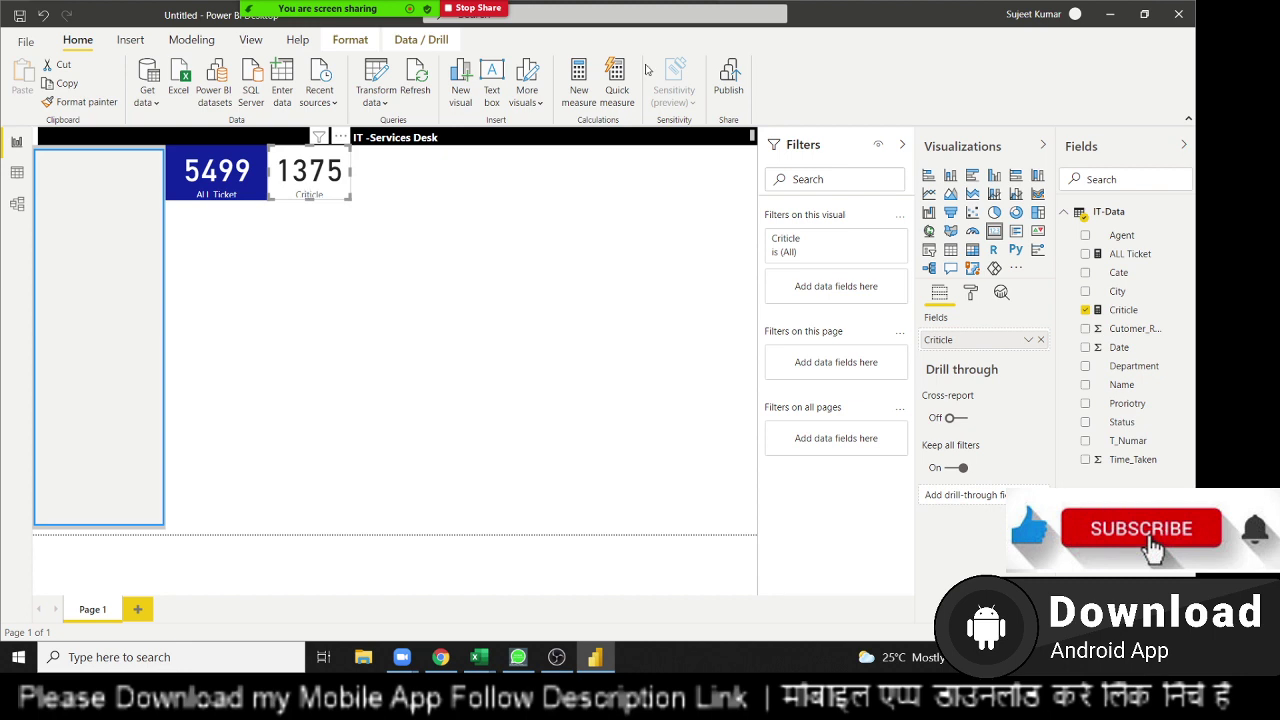
pyautogui.moveTo(331, 196); pyautogui.dragTo(337, 200)
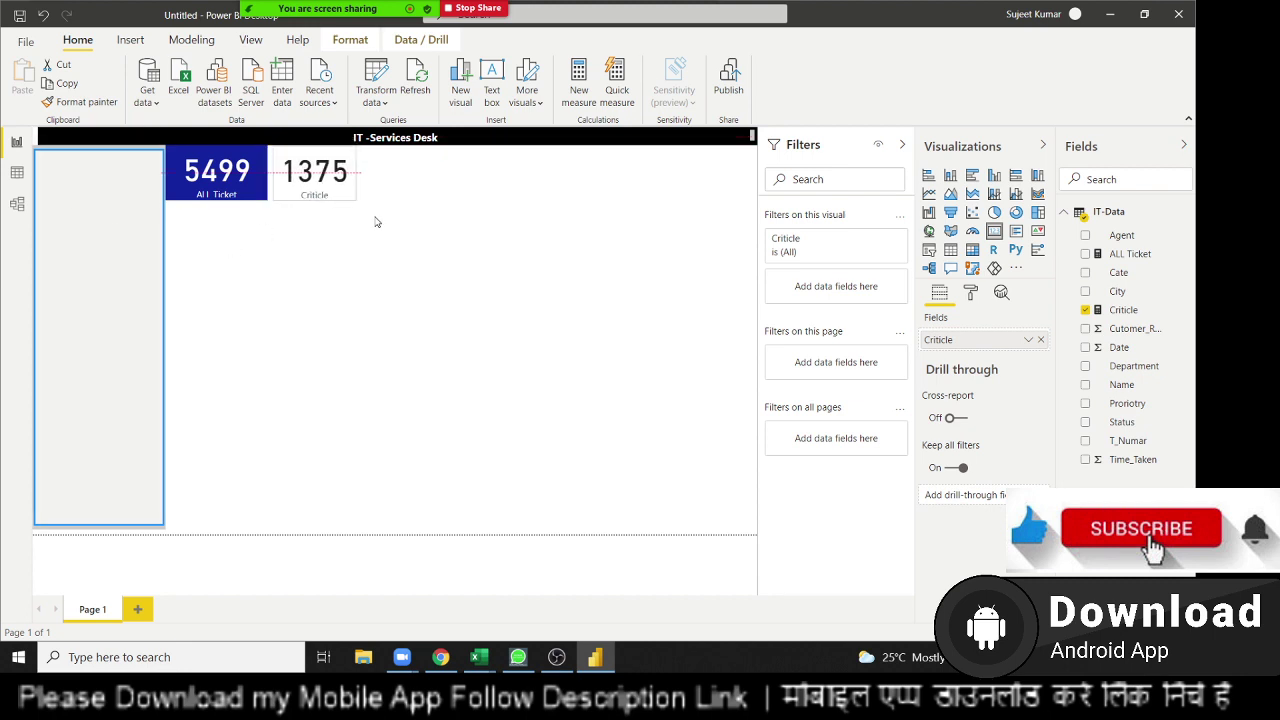
pyautogui.moveTo(376, 222); pyautogui.dragTo(376, 222)
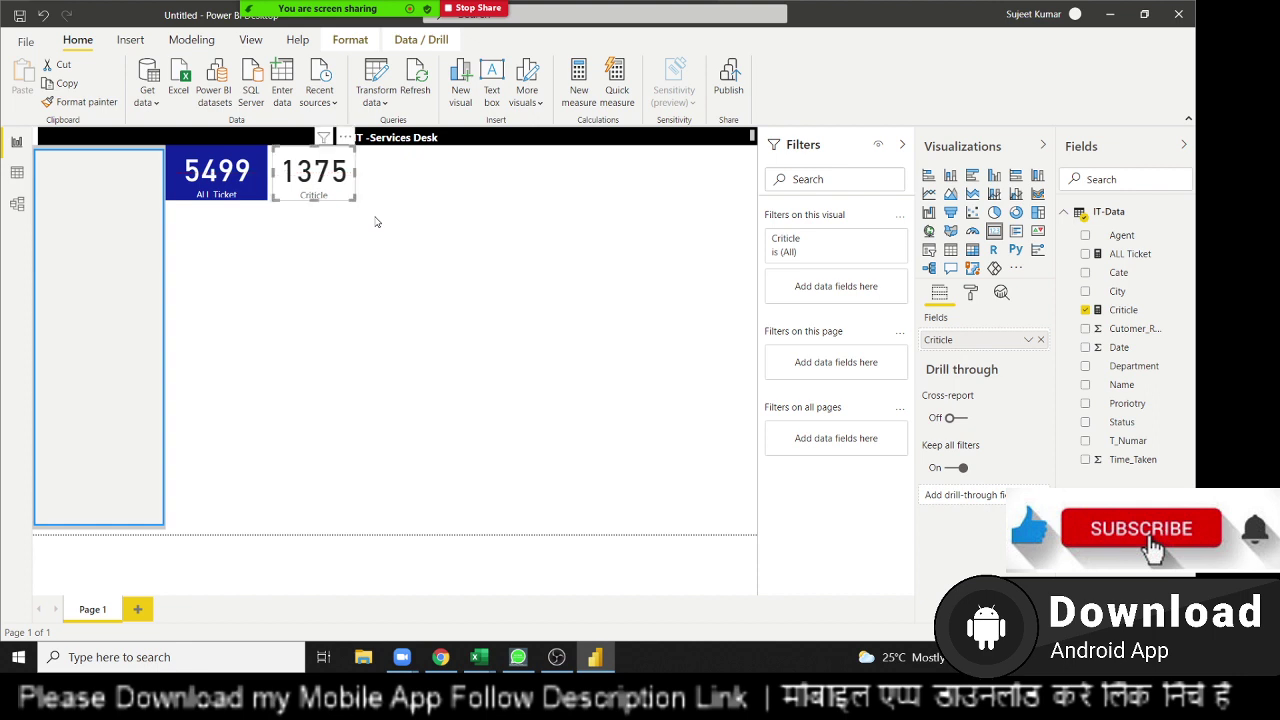
pyautogui.press('Left')
pyautogui.press('Left')
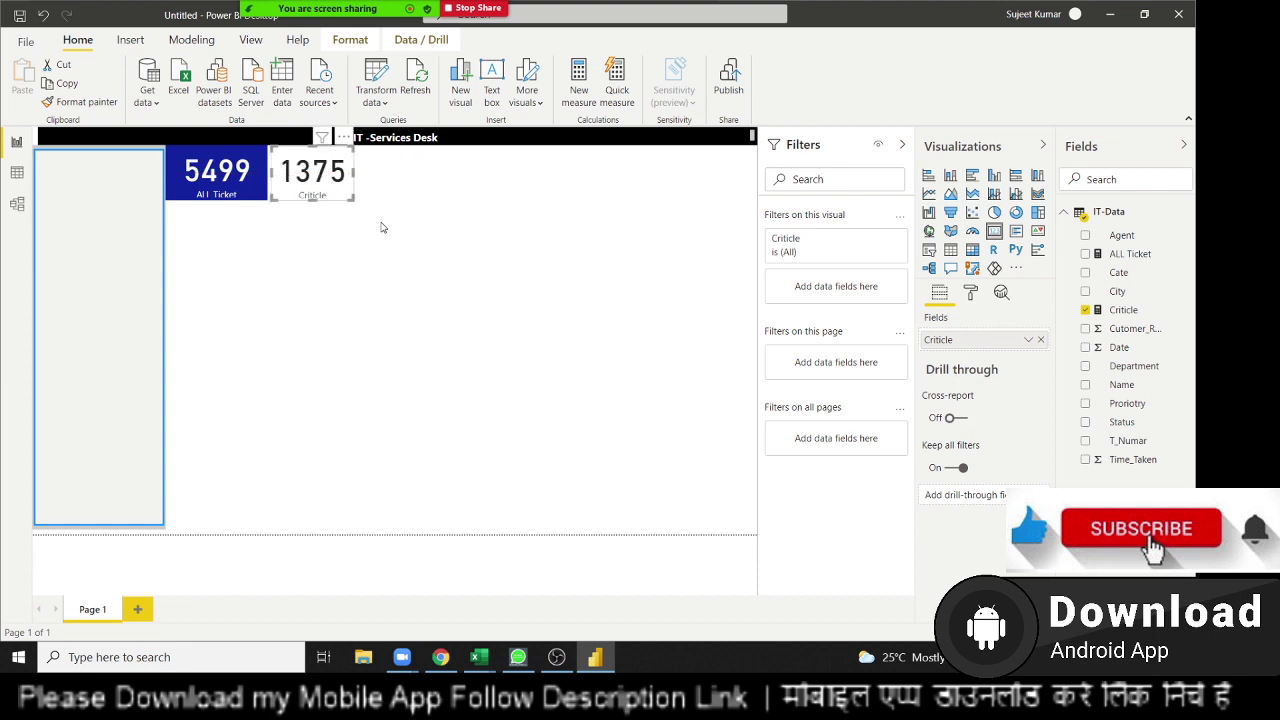
pyautogui.press('Up')
pyautogui.press('Up')
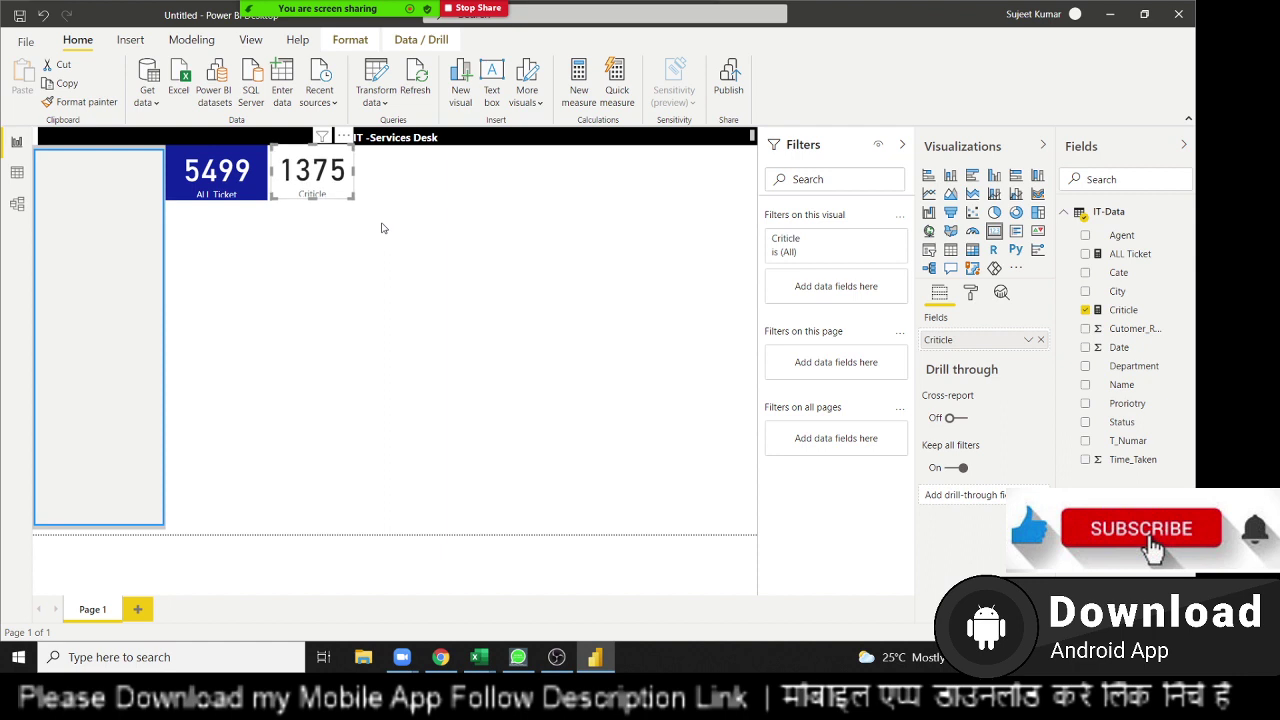
pyautogui.press('Down')
pyautogui.click(972, 295)
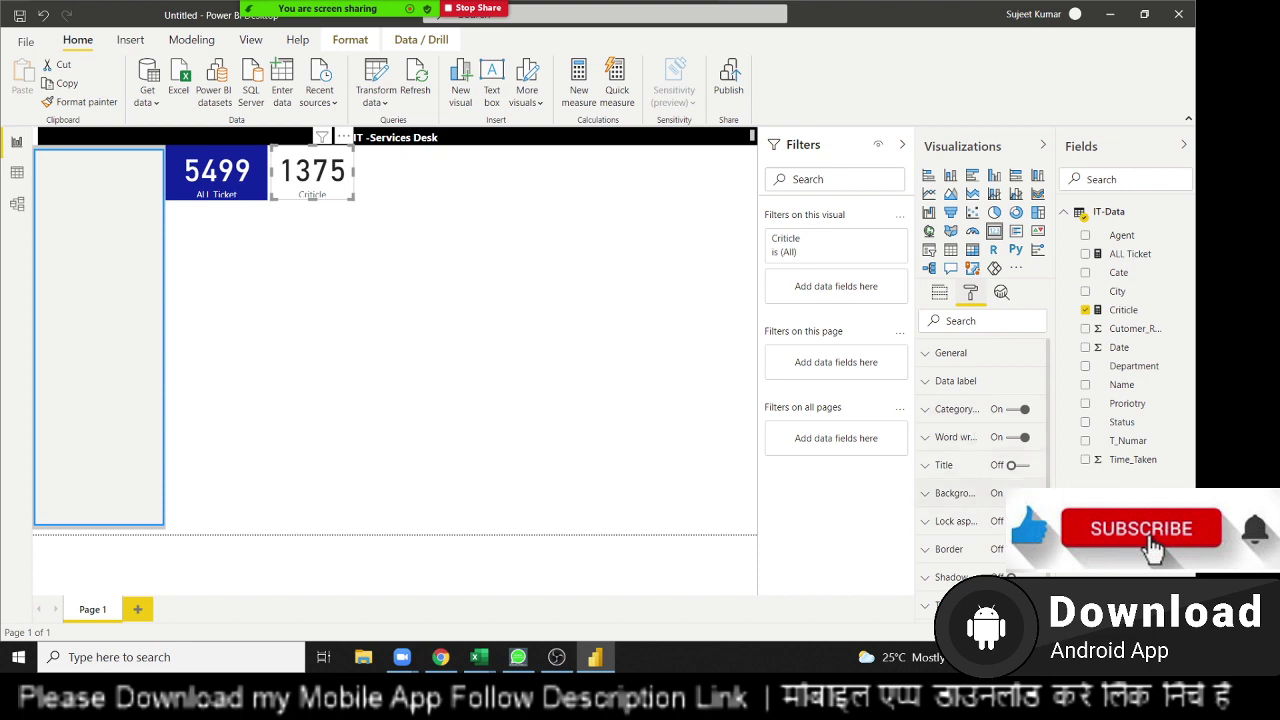
# Give the 1375 Criticle card a red background, comparing it with the reference dashboard.
pyautogui.click(990, 498)
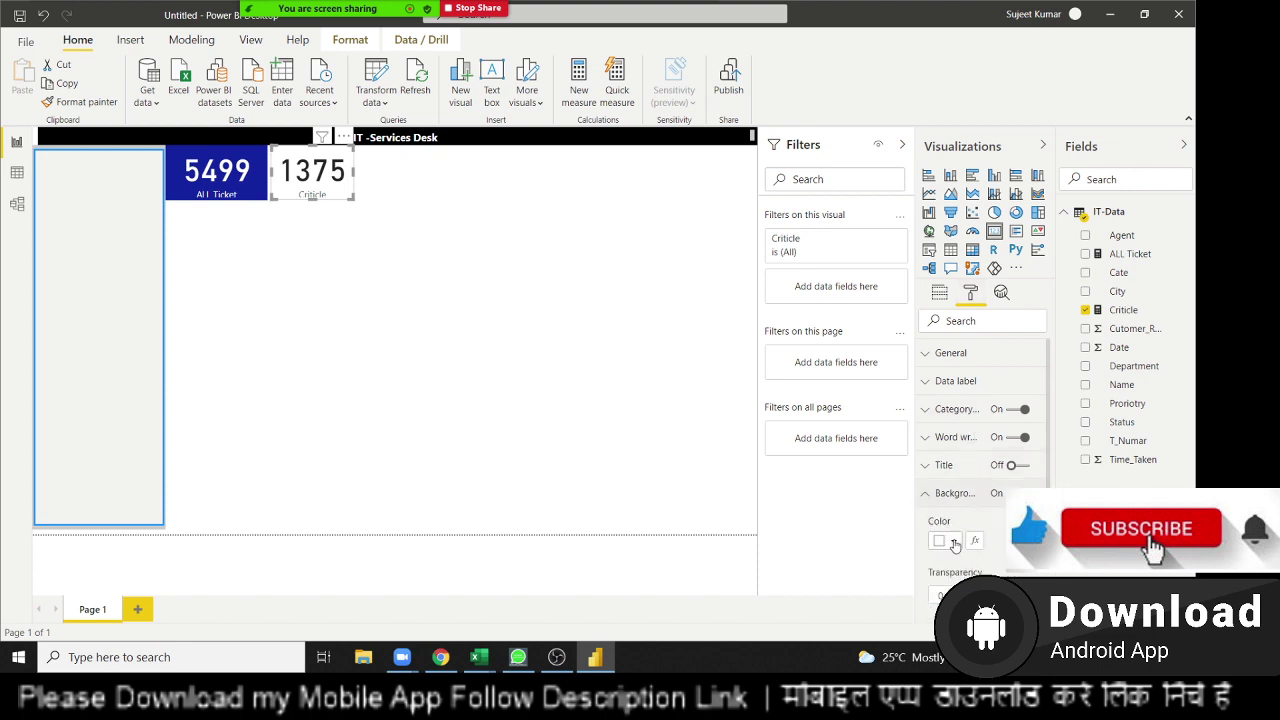
pyautogui.click(954, 542)
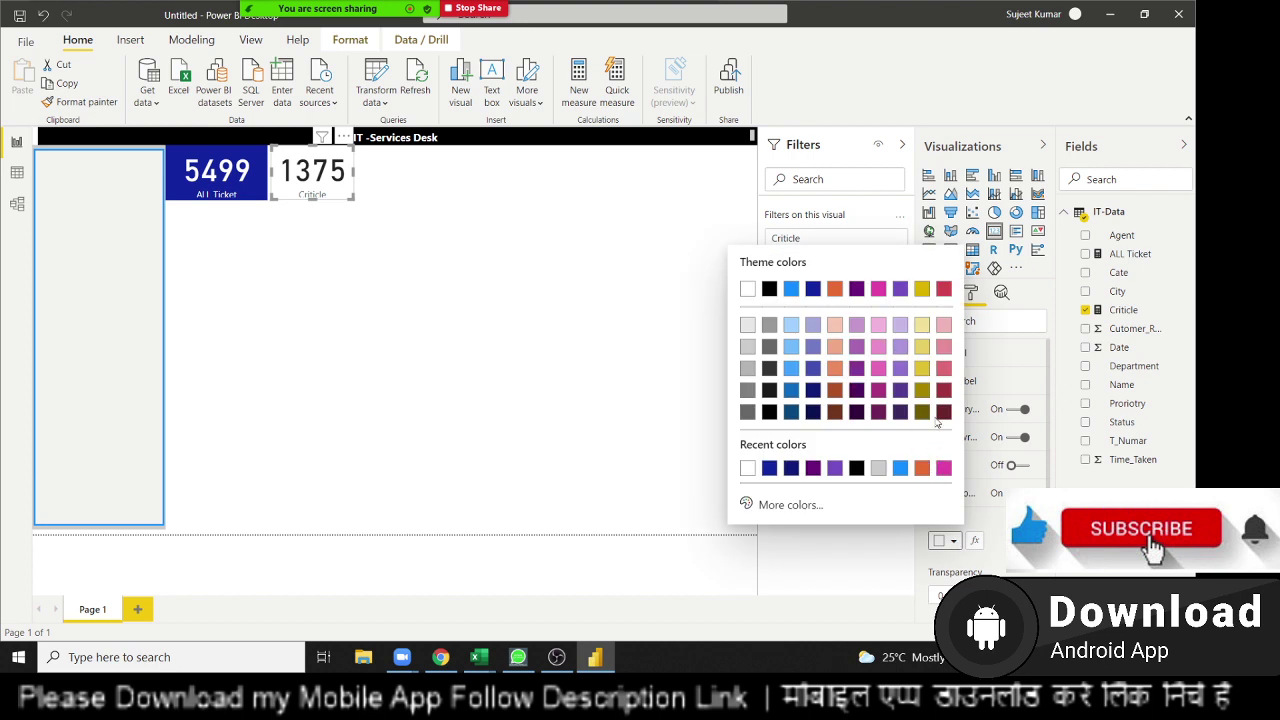
pyautogui.click(943, 290)
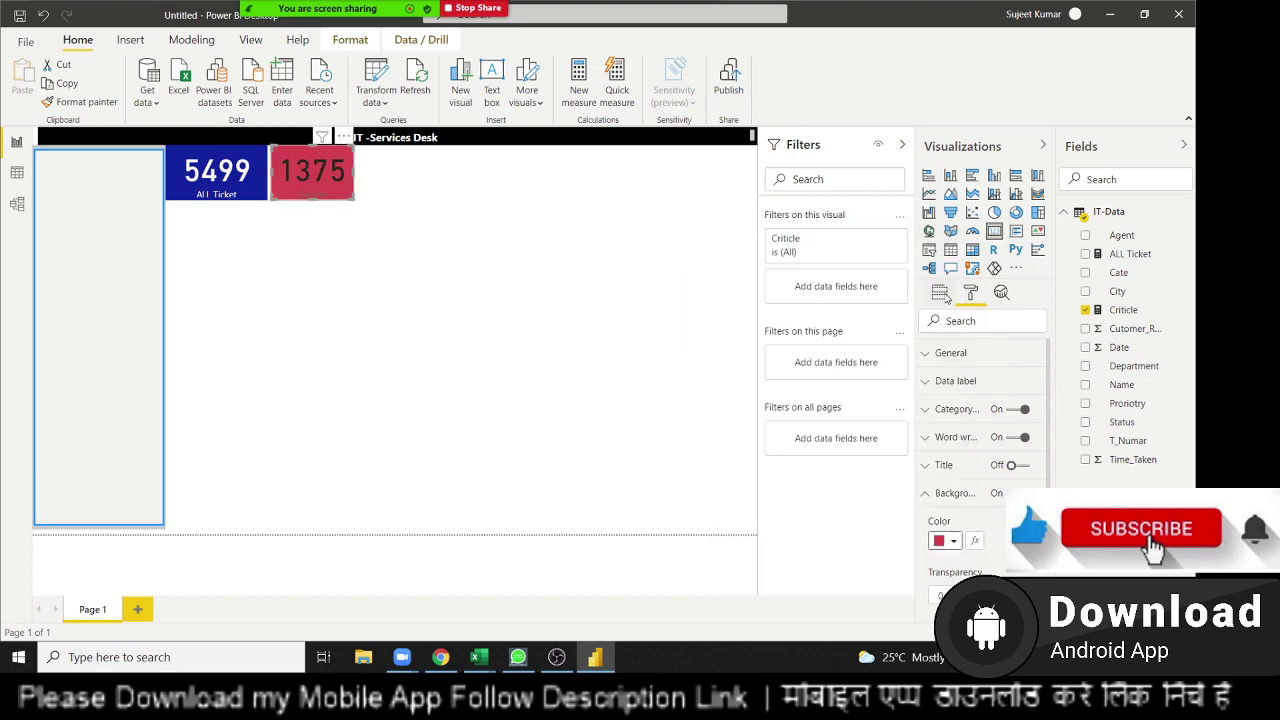
pyautogui.click(952, 541)
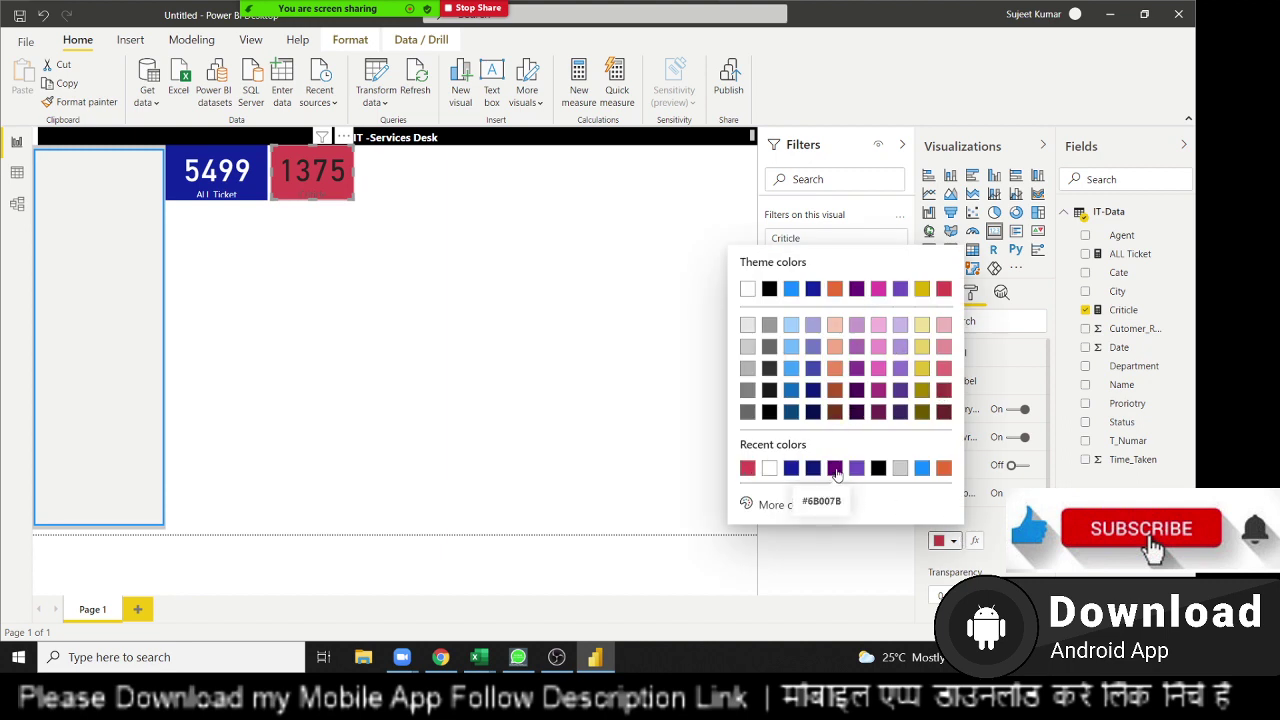
pyautogui.click(746, 470)
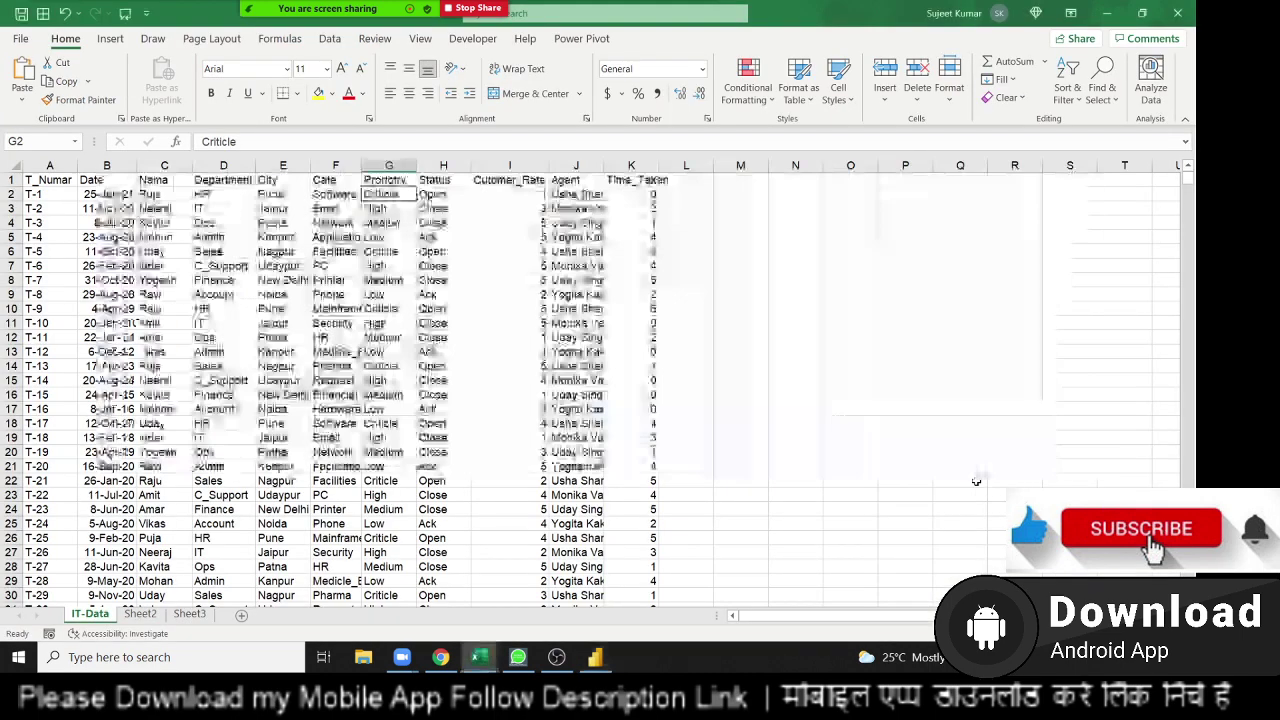
pyautogui.hotkey('alt', 'Tab')
pyautogui.hotkey('alt', 'Tab')
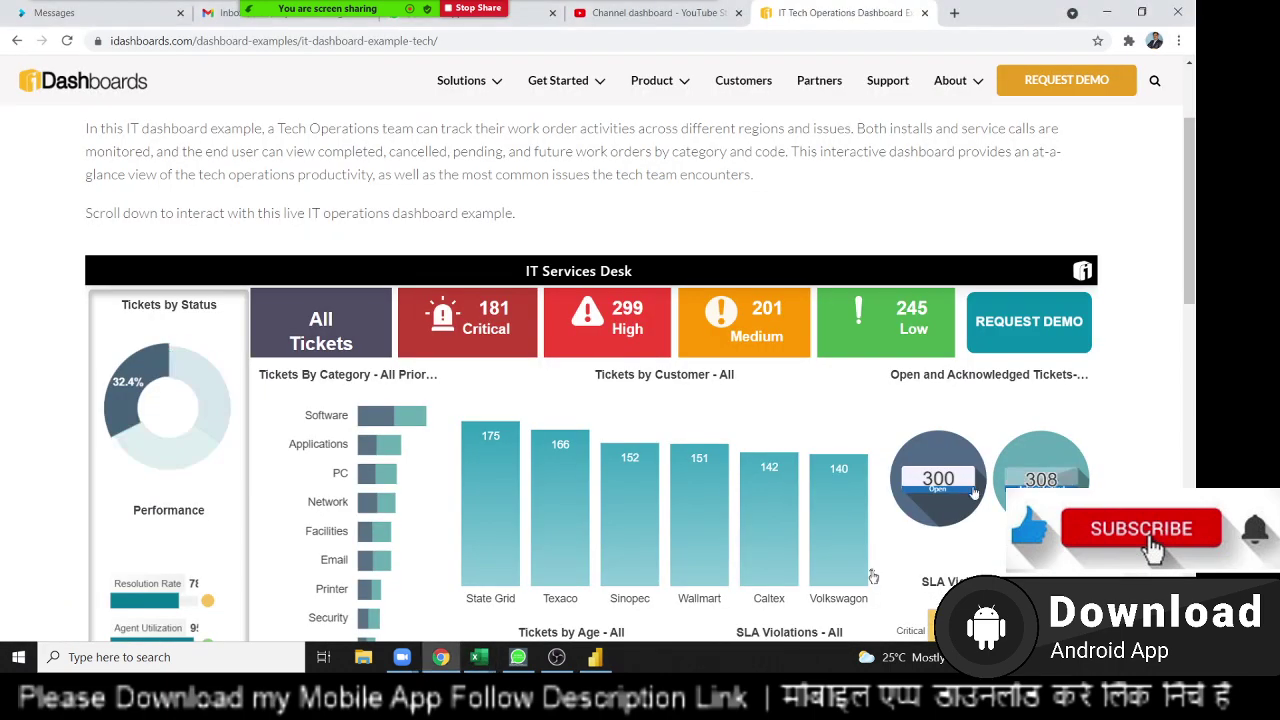
pyautogui.hotkey('alt', 'Tab')
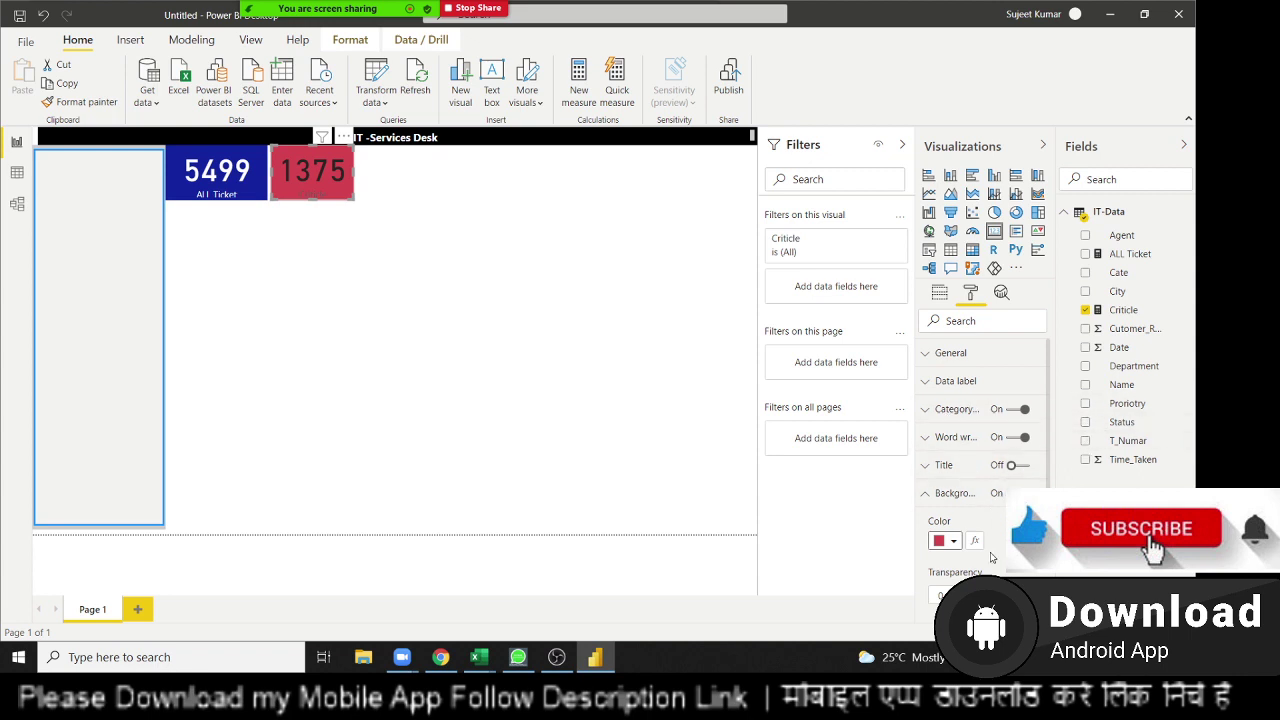
# Set the 1375 data label and the Criticle category label colours to white.
pyautogui.click(965, 388)
pyautogui.click(955, 429)
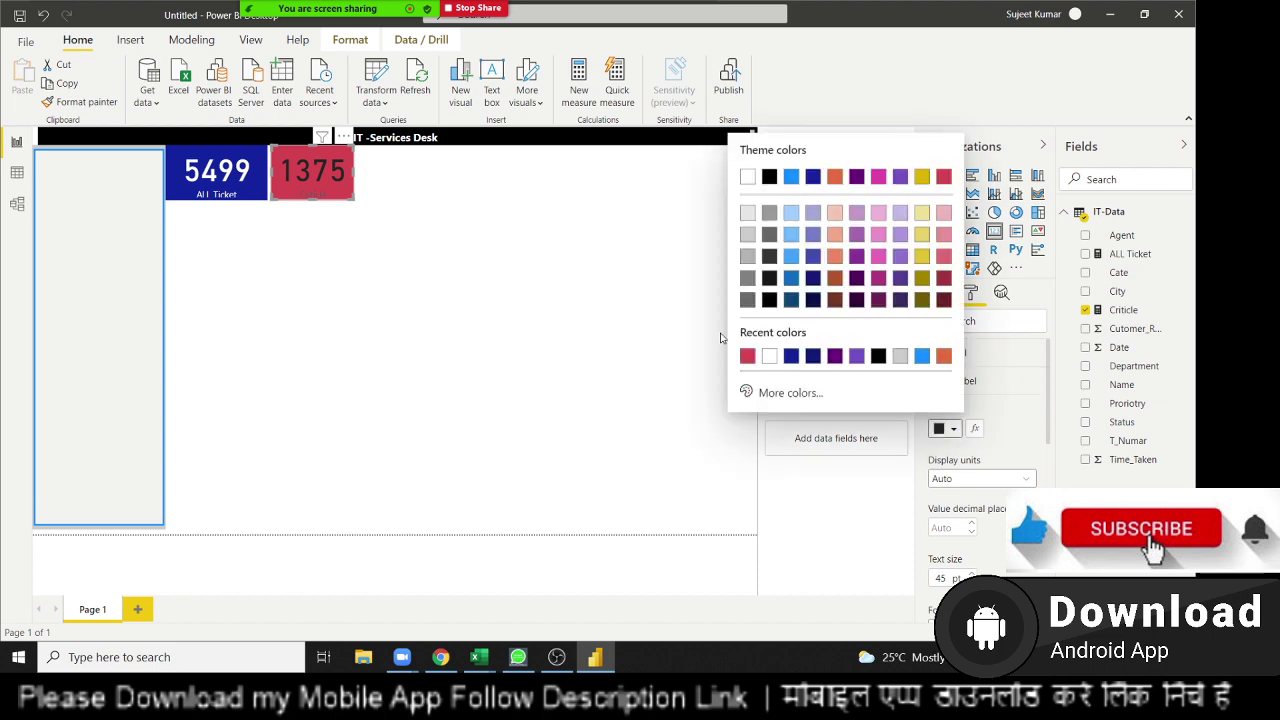
pyautogui.click(769, 356)
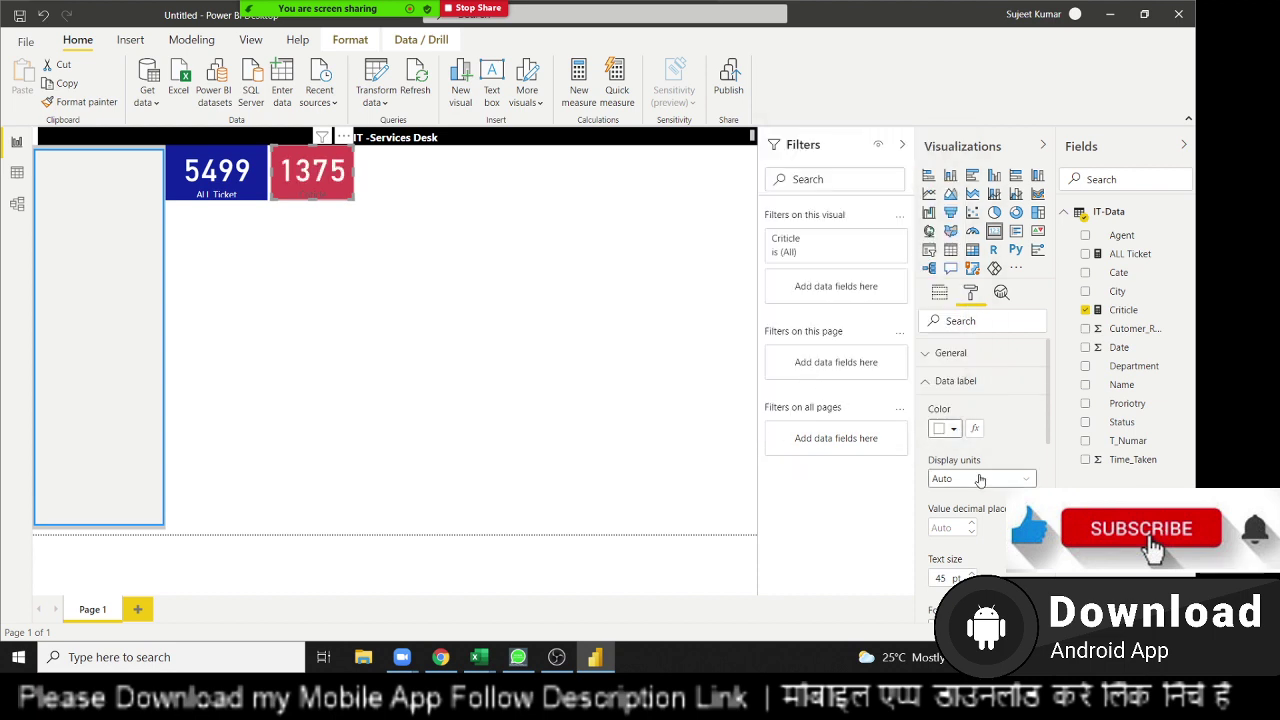
pyautogui.scroll(-2, 950, 487)
pyautogui.scroll(-2, 950, 487)
pyautogui.scroll(-2, 950, 480)
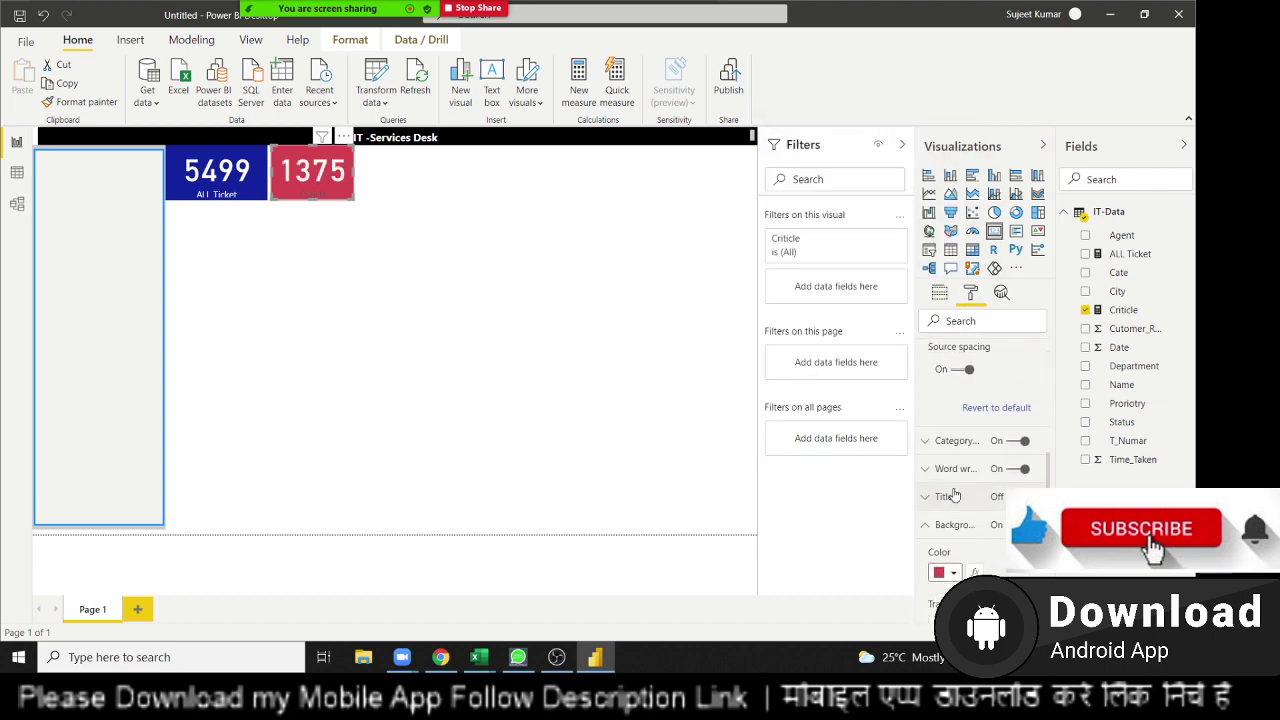
pyautogui.click(955, 447)
pyautogui.click(953, 489)
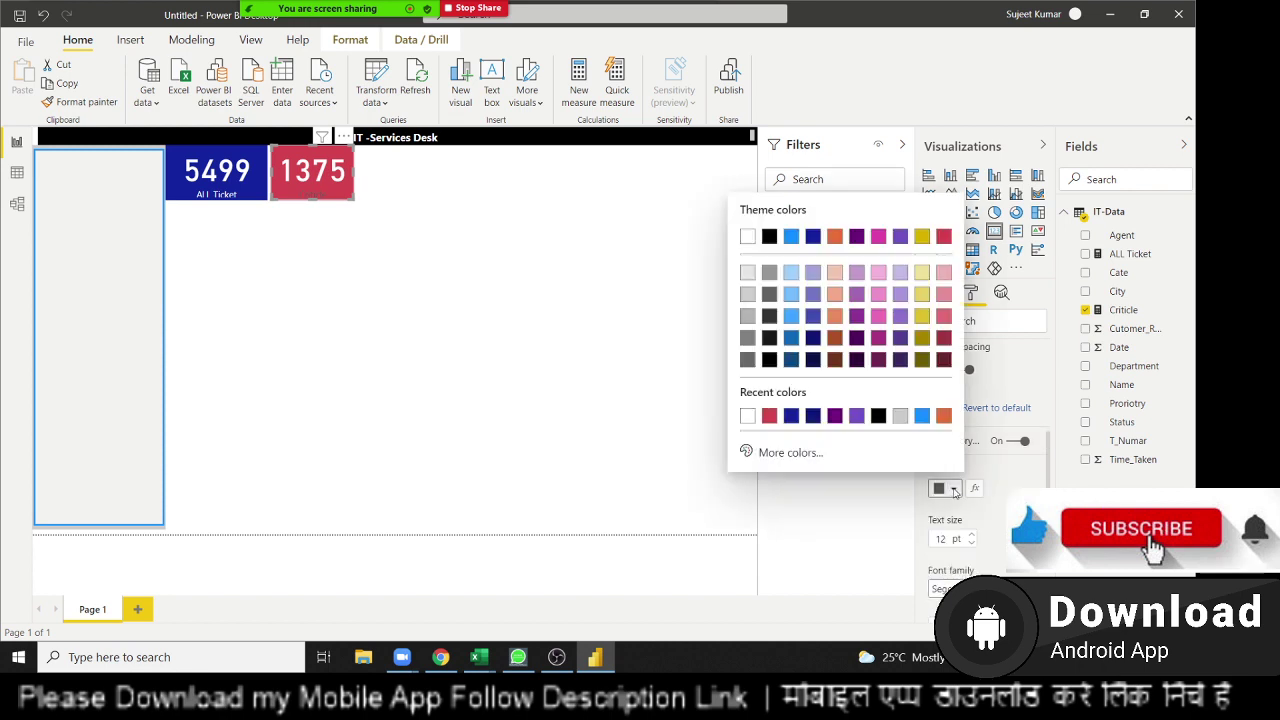
pyautogui.click(748, 416)
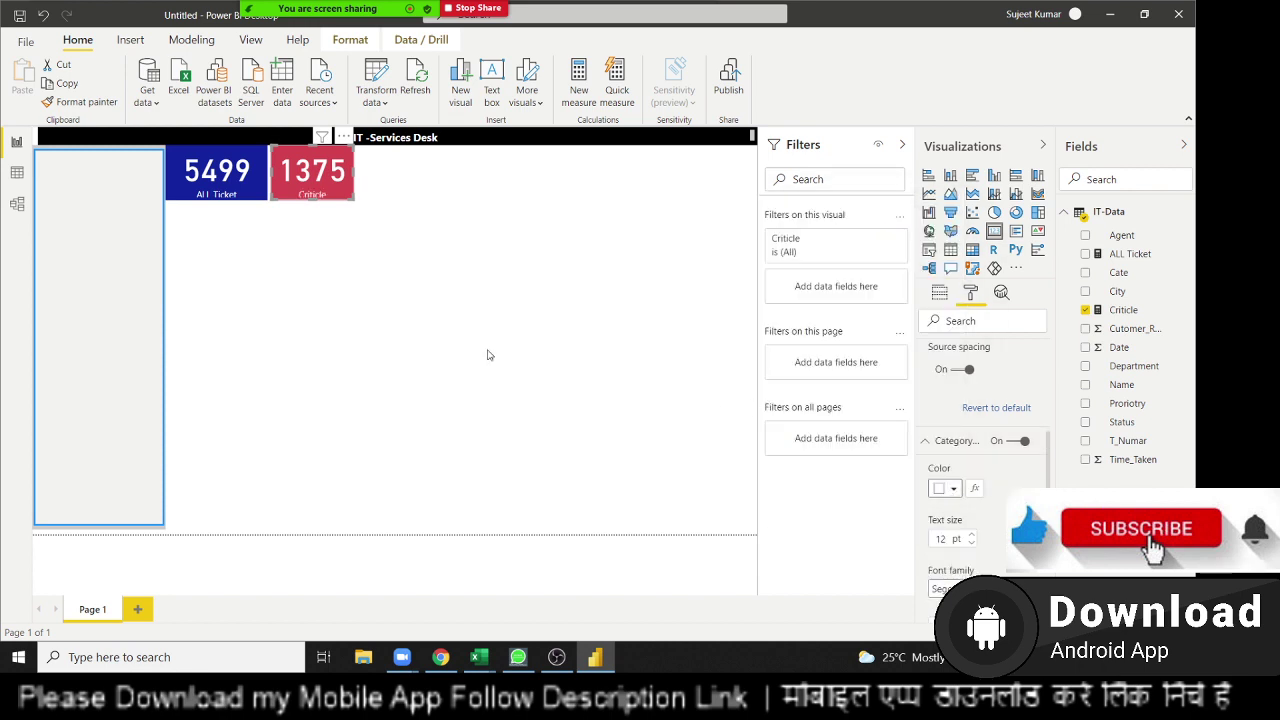
pyautogui.click(316, 259)
# Glance at the Chrome reference dashboard, then return to the Book1 Excel workbook.
pyautogui.hotkey('alt', 'Tab')
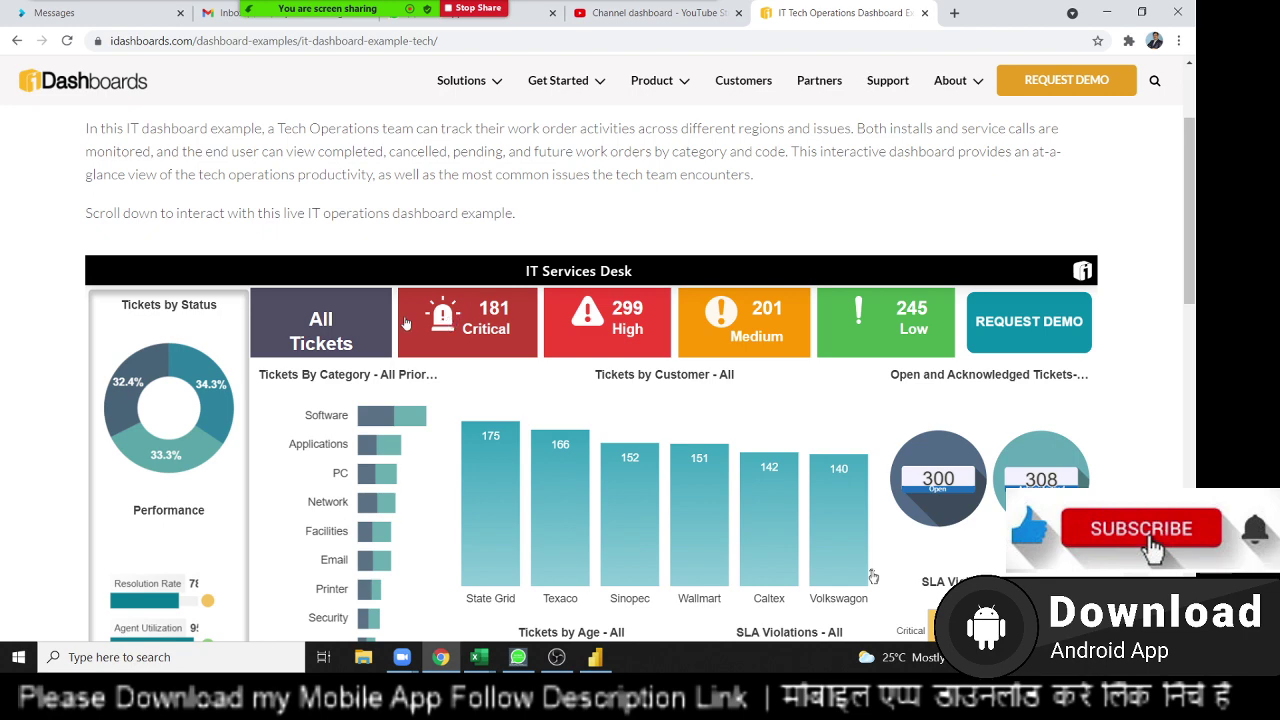
pyautogui.hotkey('alt', 'Tab')
pyautogui.moveTo(478, 652)
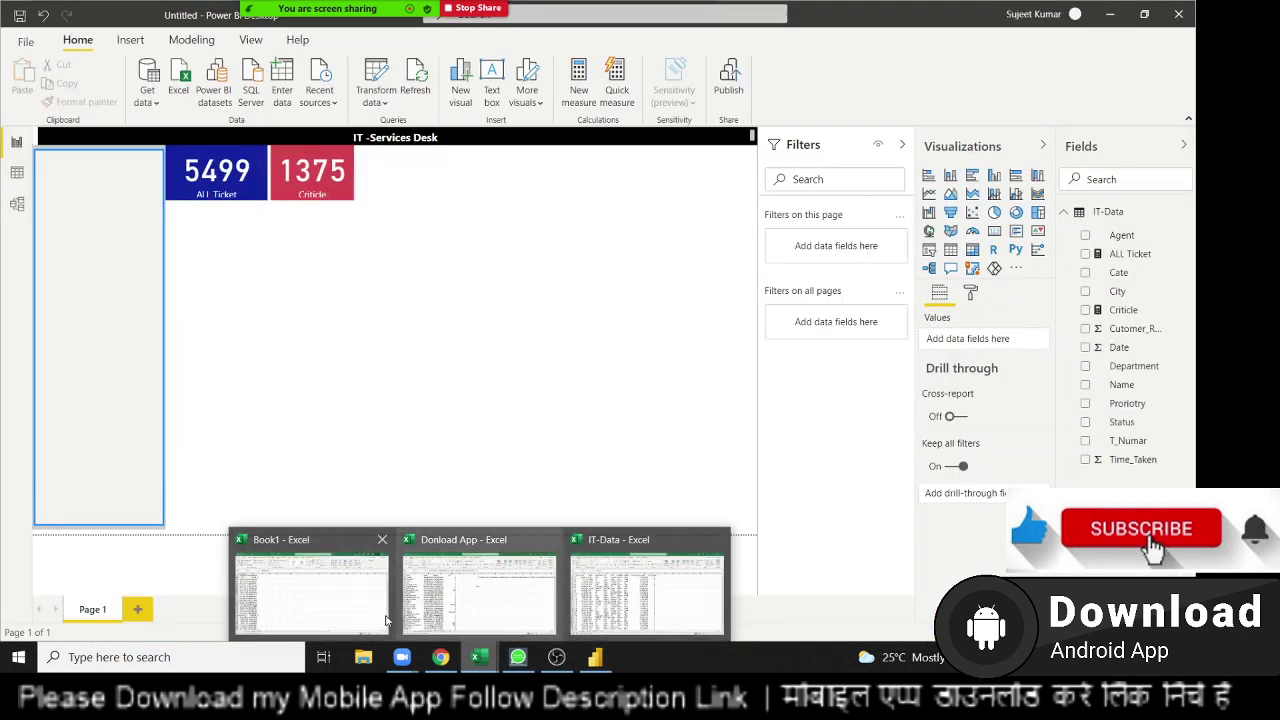
pyautogui.click(343, 608)
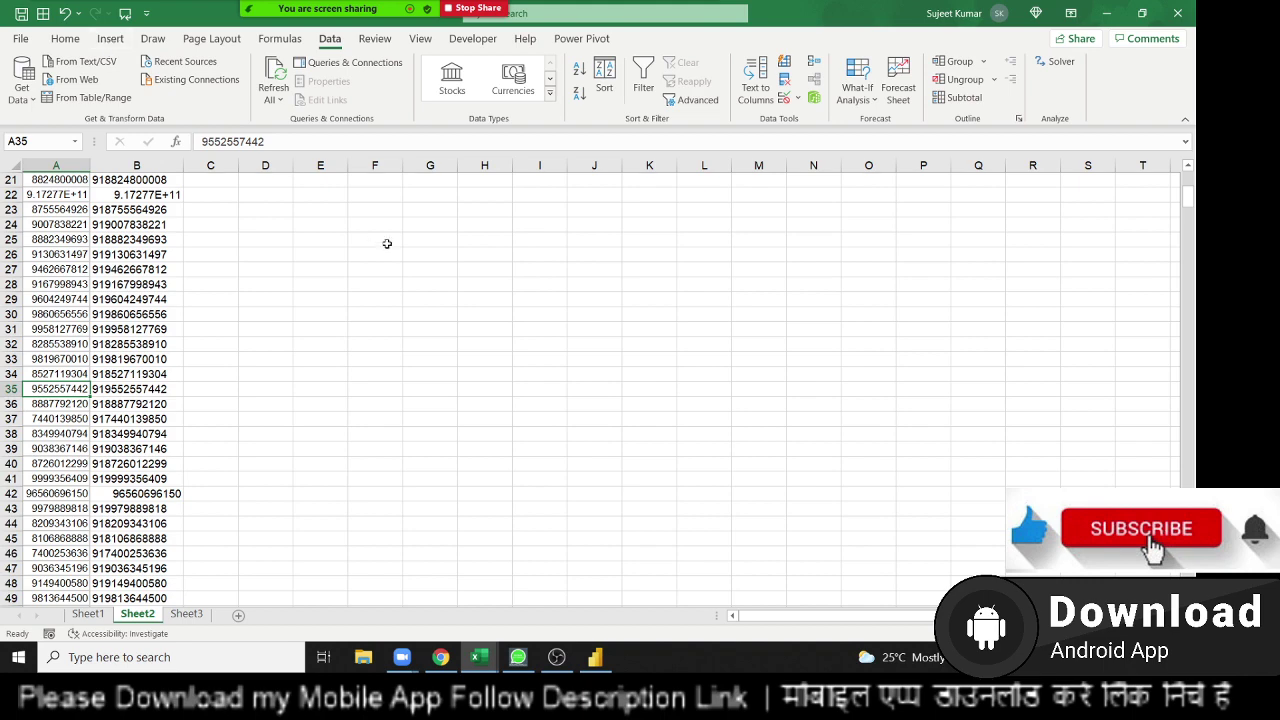
pyautogui.hotkey('alt', 'Tab')
pyautogui.hotkey('alt', 'Tab')
pyautogui.hotkey('alt', 'Tab')
pyautogui.hotkey('alt', 'Tab')
pyautogui.hotkey('alt', 'Tab')
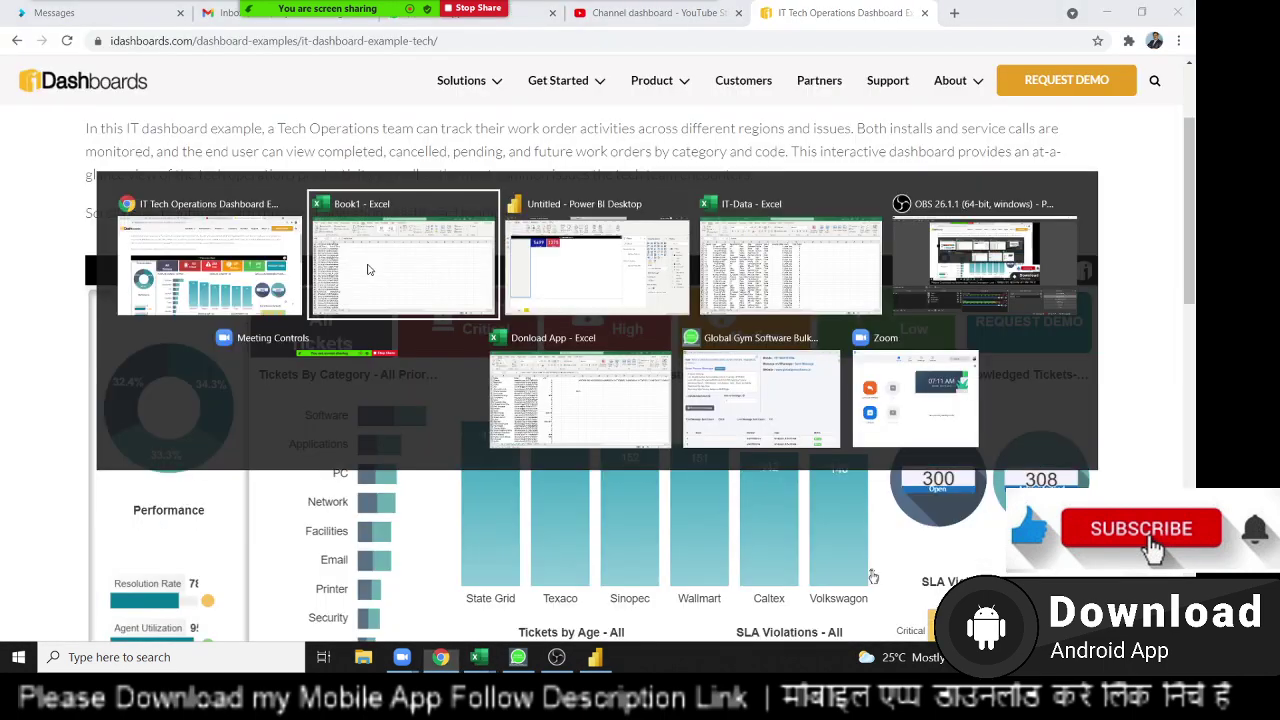
pyautogui.hotkey('alt', 'Tab')
pyautogui.click(367, 269)
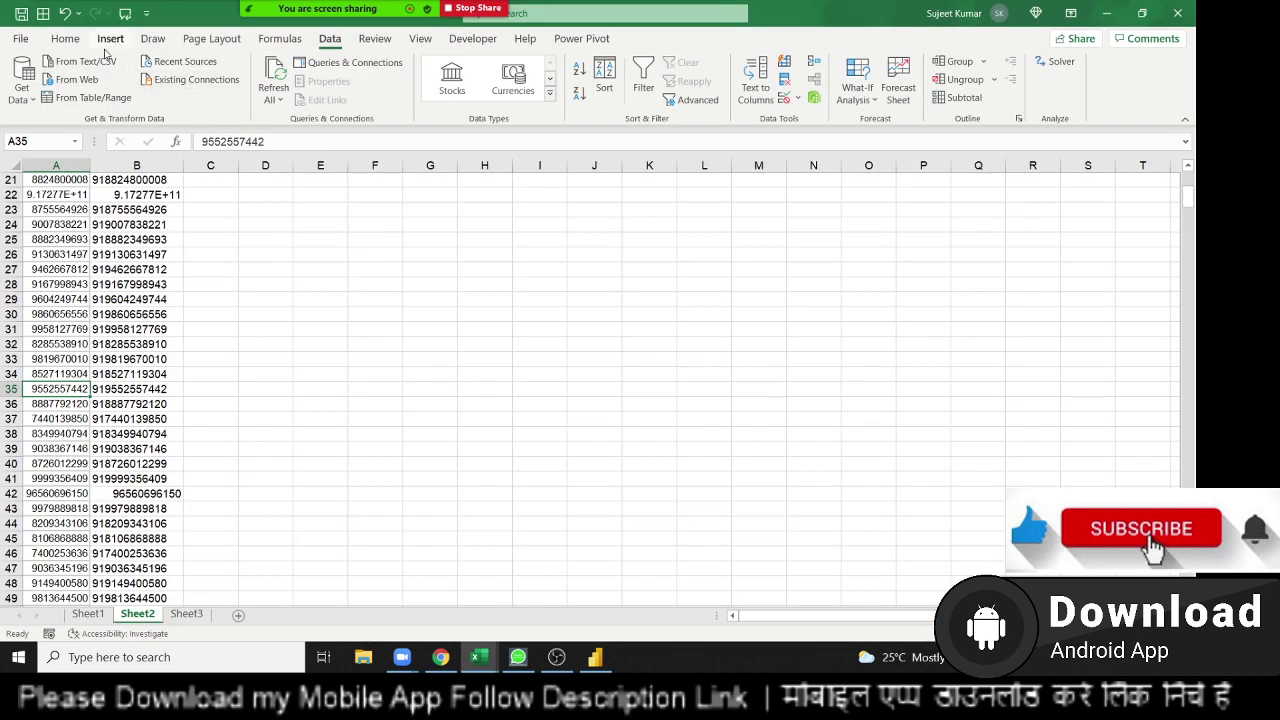
# Use Excel's Screen Clipping to capture the red Critical alarm icon from the dashboard.
pyautogui.click(109, 40)
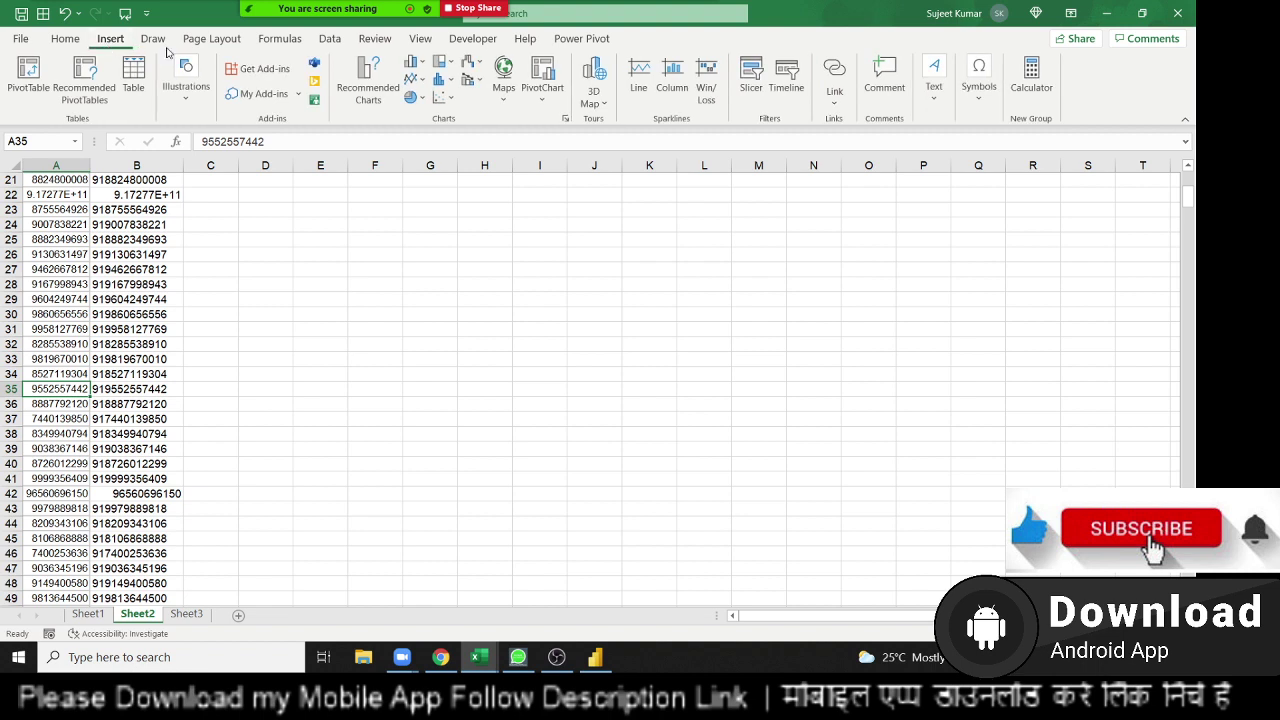
pyautogui.click(196, 100)
pyautogui.click(335, 152)
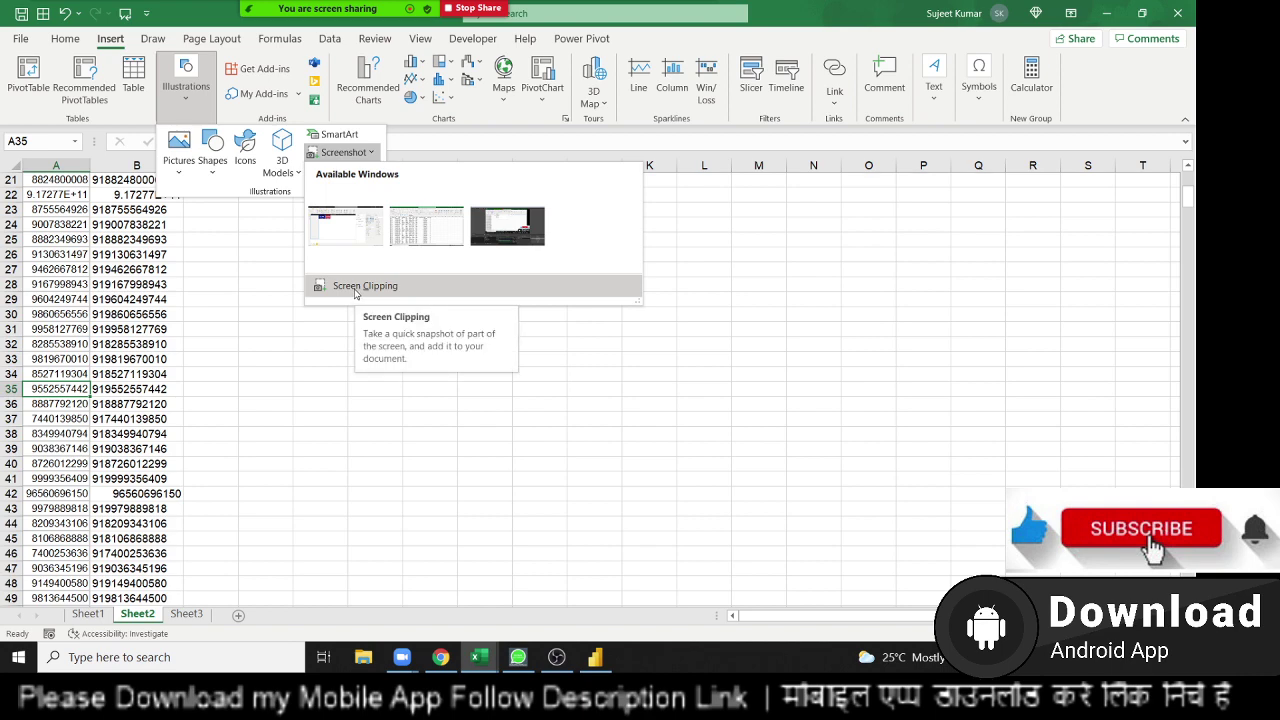
pyautogui.click(356, 288)
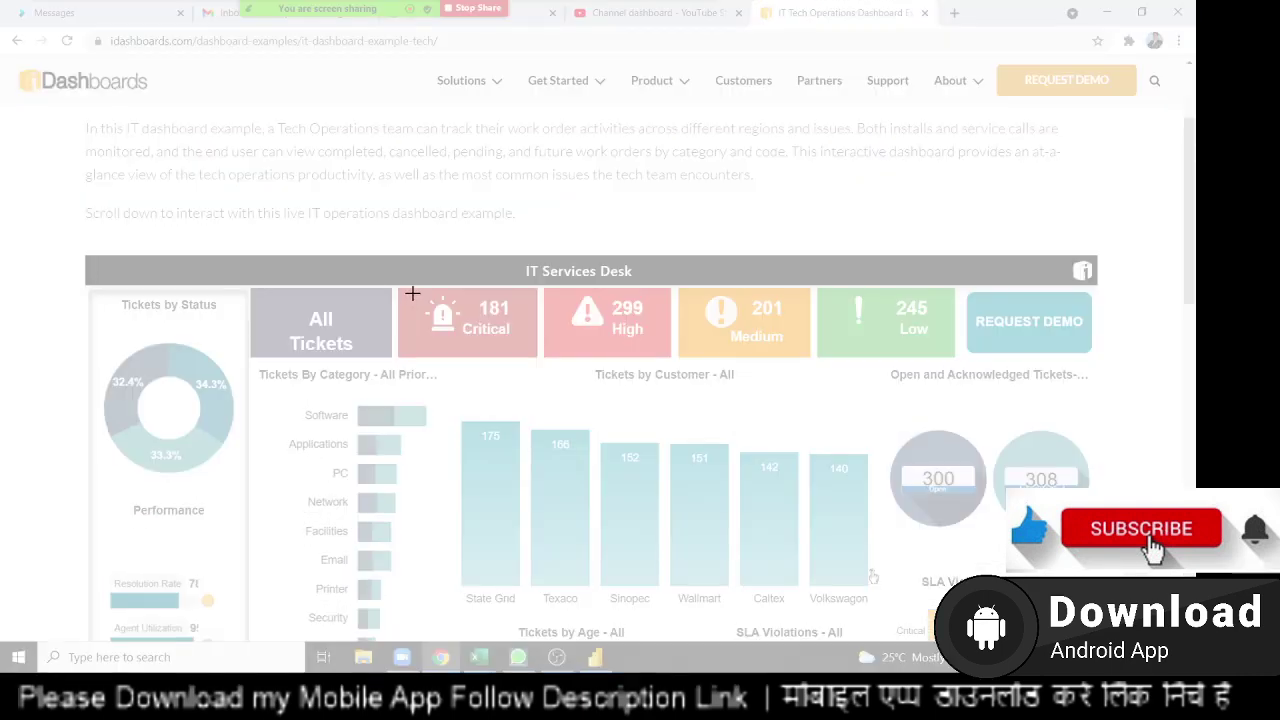
pyautogui.moveTo(412, 293); pyautogui.dragTo(461, 337)
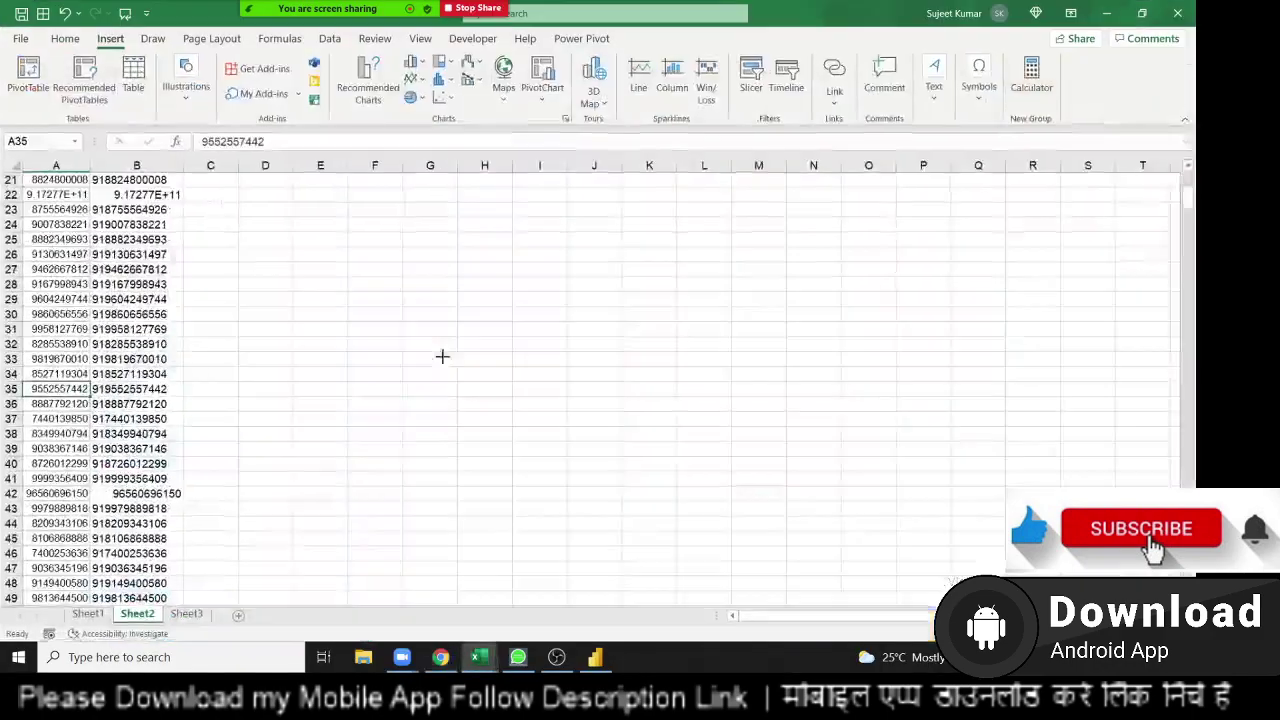
pyautogui.scroll(4, 341, 280)
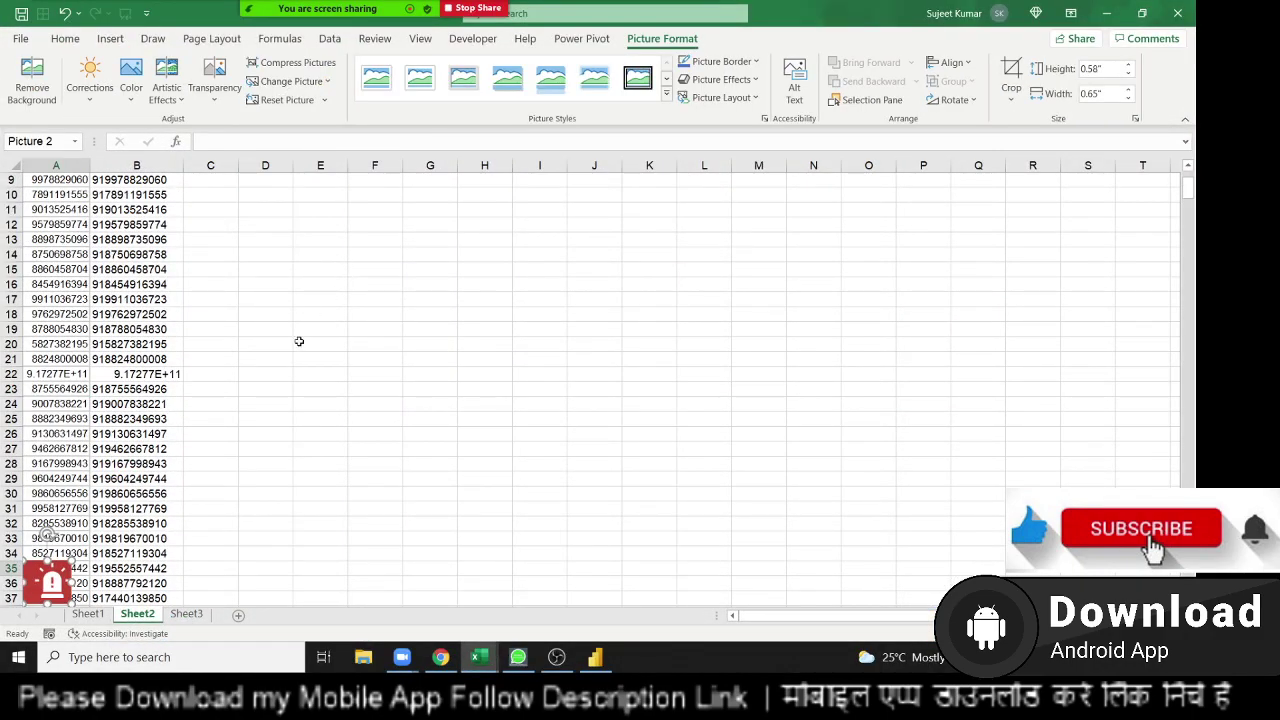
pyautogui.moveTo(66, 592); pyautogui.dragTo(505, 408)
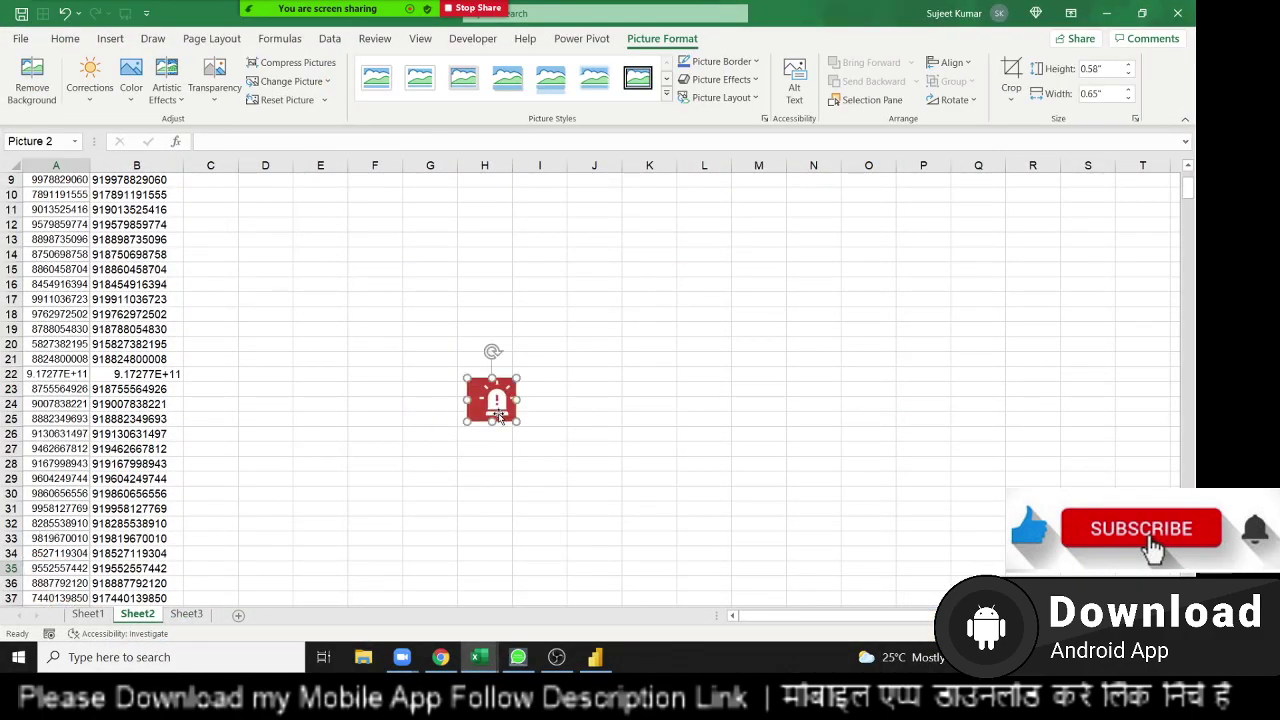
# Crop the icon's left edge to 0.58" × 0.51" and take it off the sheet.
pyautogui.click(1011, 76)
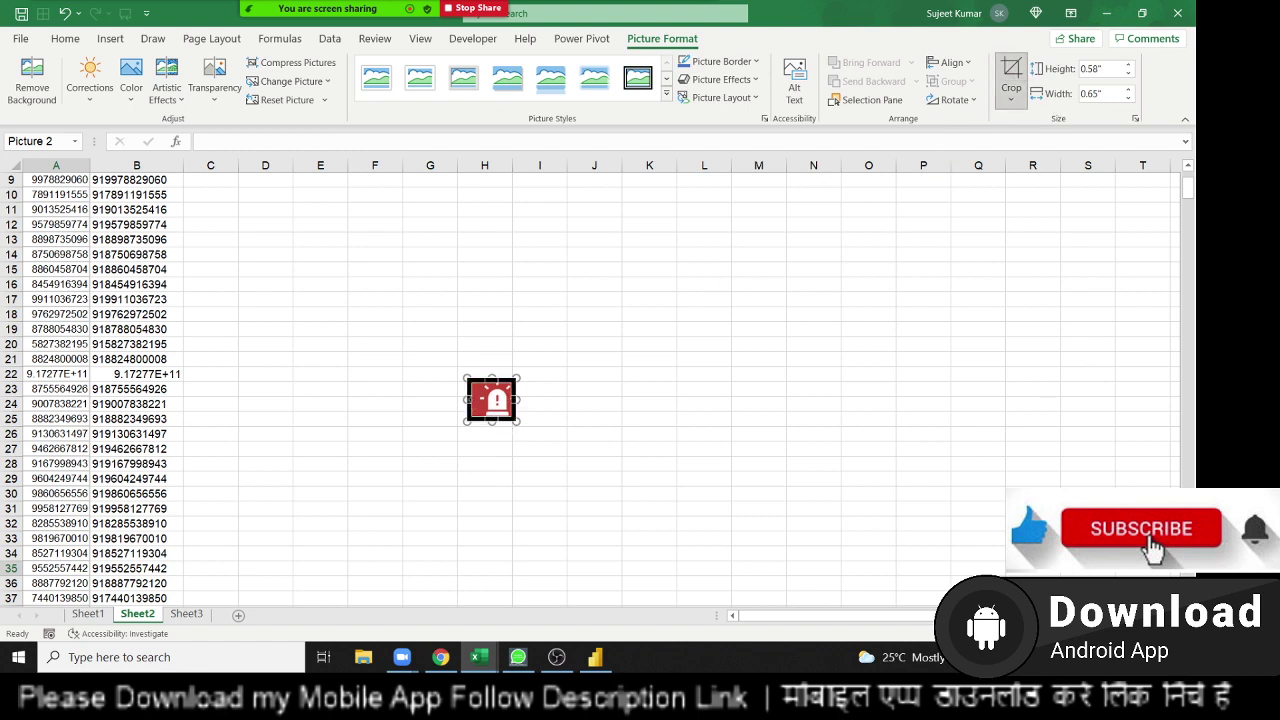
pyautogui.moveTo(467, 399); pyautogui.dragTo(476, 399)
pyautogui.click(577, 406)
pyautogui.click(498, 403)
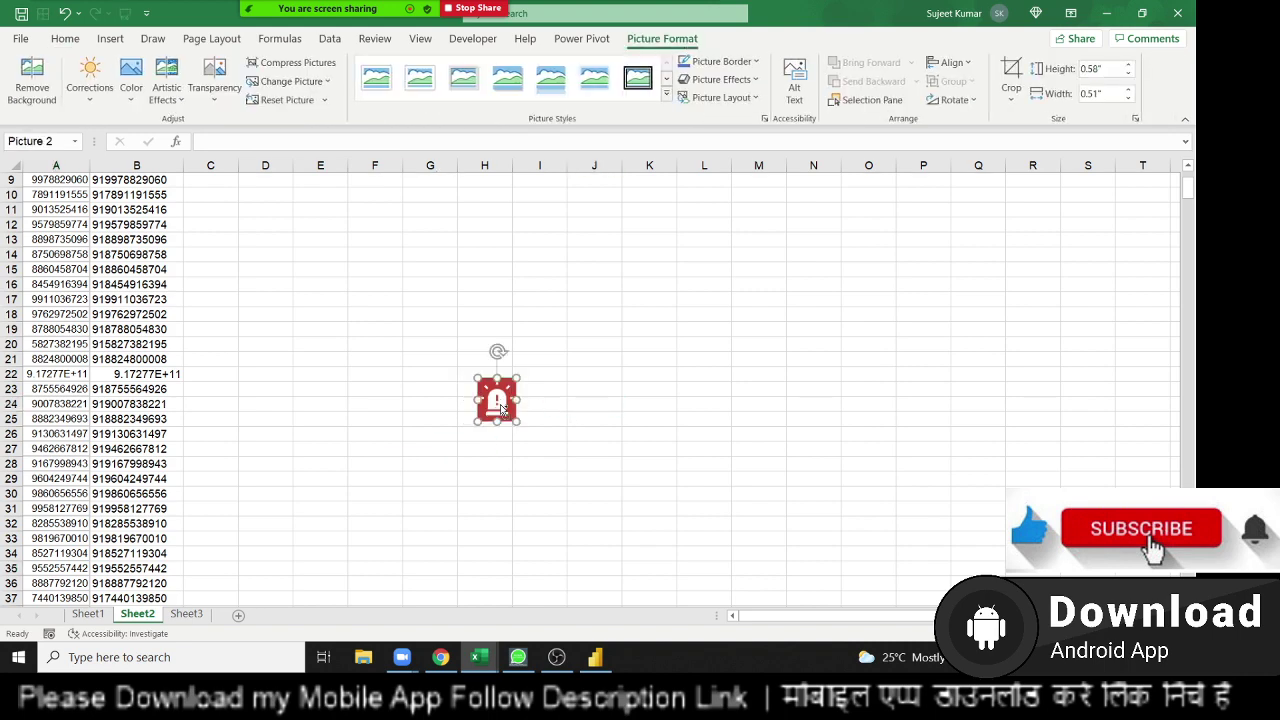
pyautogui.press('Delete')
pyautogui.hotkey('alt', 'Tab')
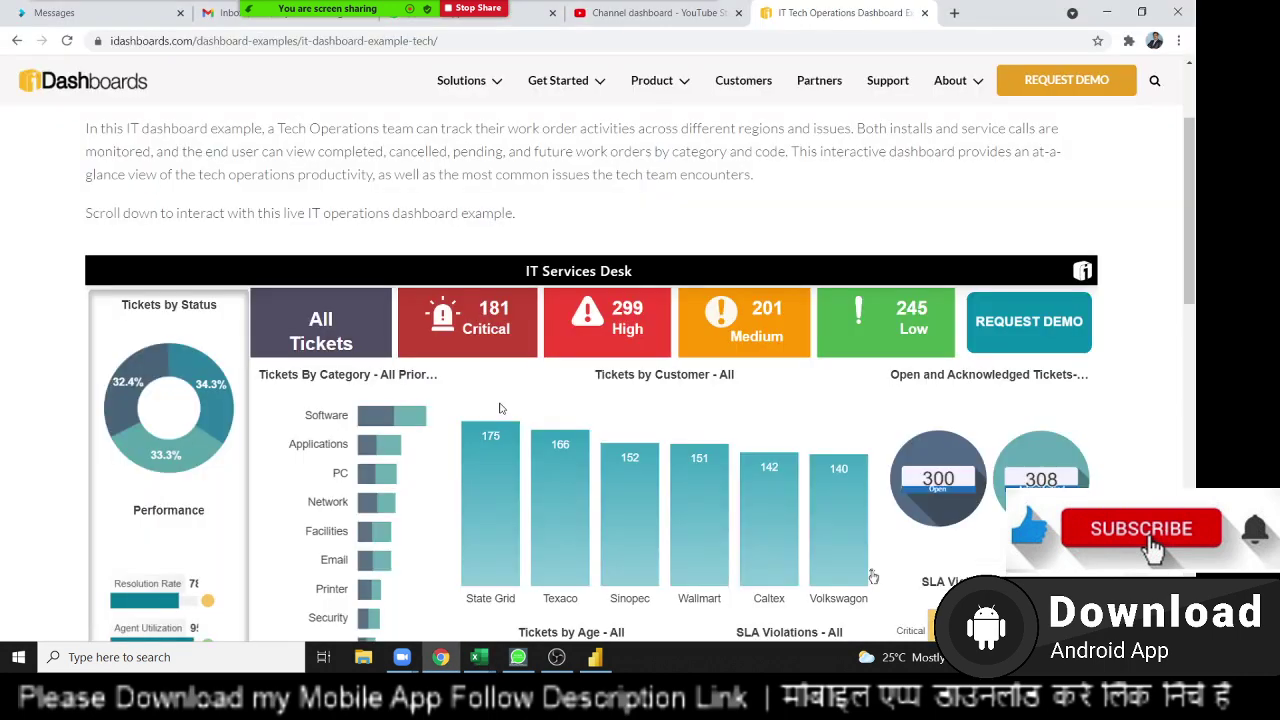
# Add a text box, then click away to discard it, leaving the 5499 and 1375 cards.
pyautogui.click(594, 658)
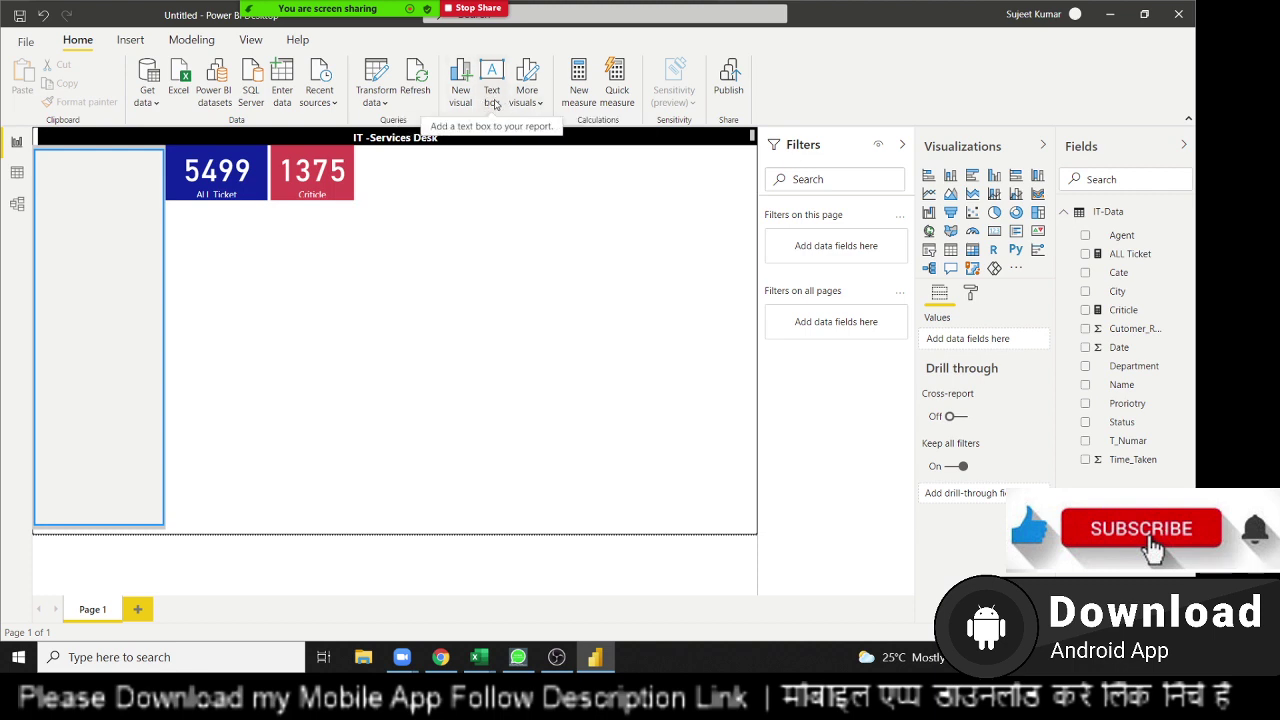
pyautogui.click(494, 104)
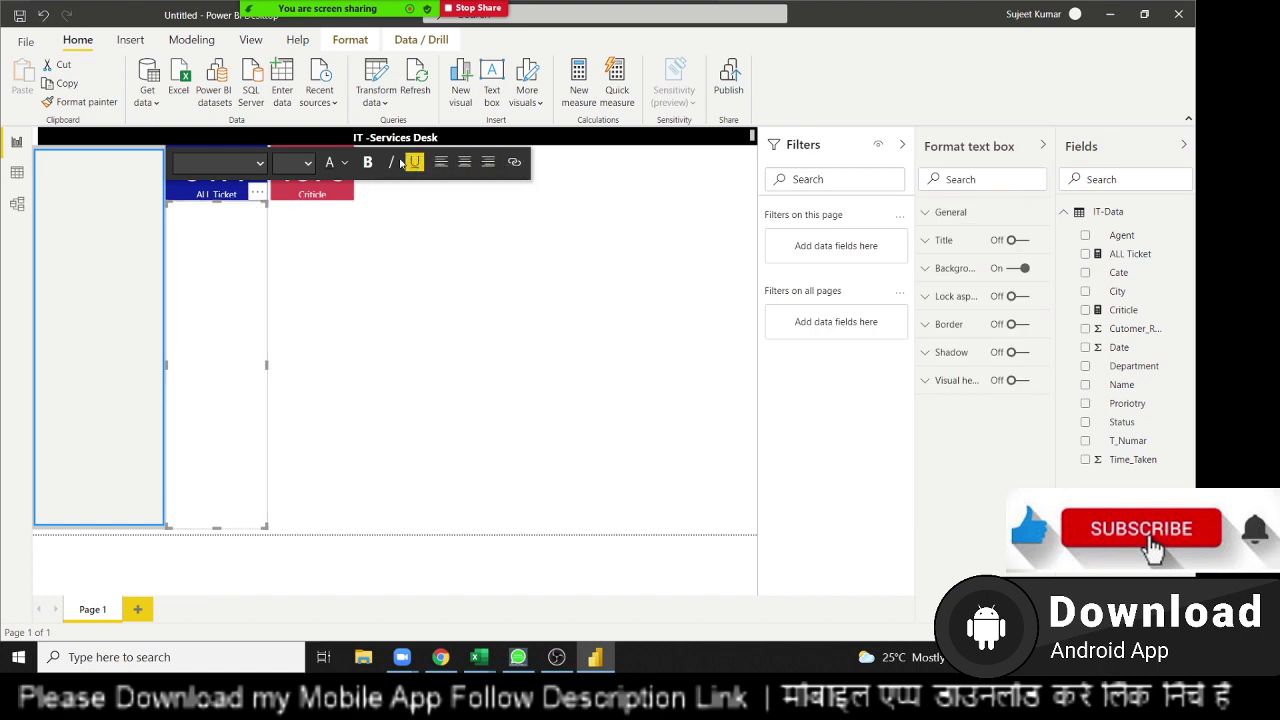
pyautogui.click(240, 260)
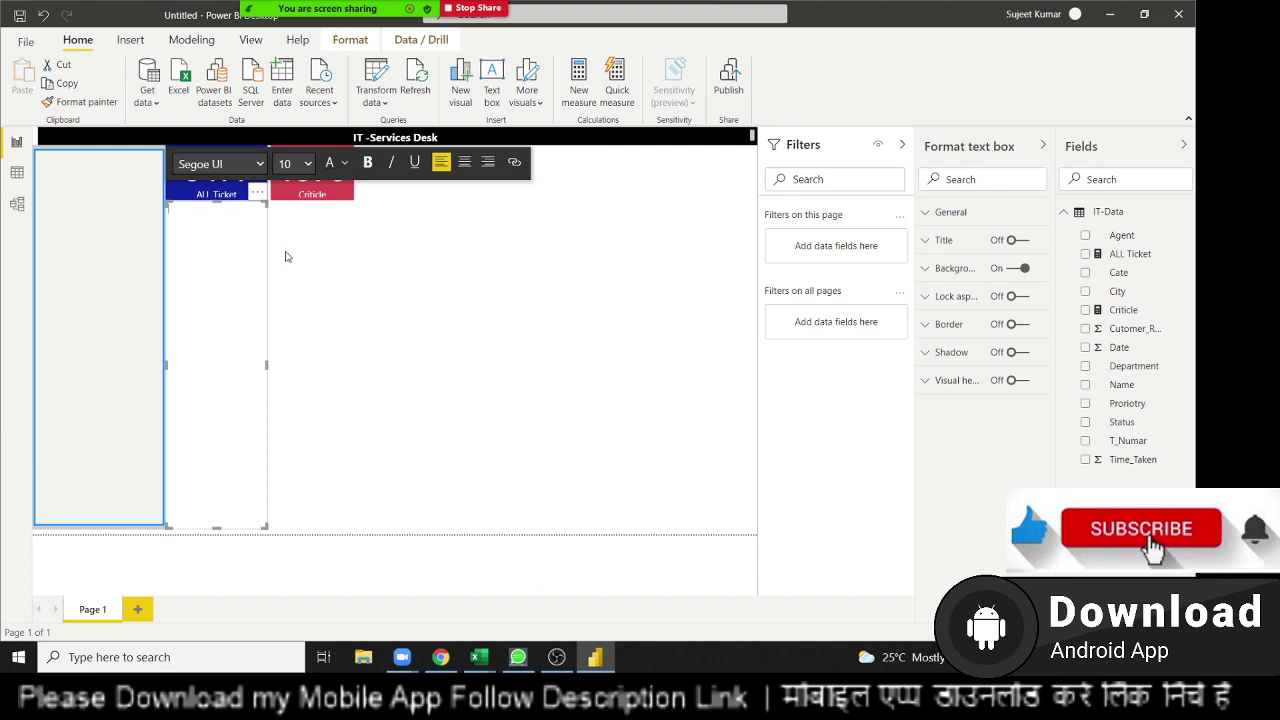
pyautogui.click(238, 250)
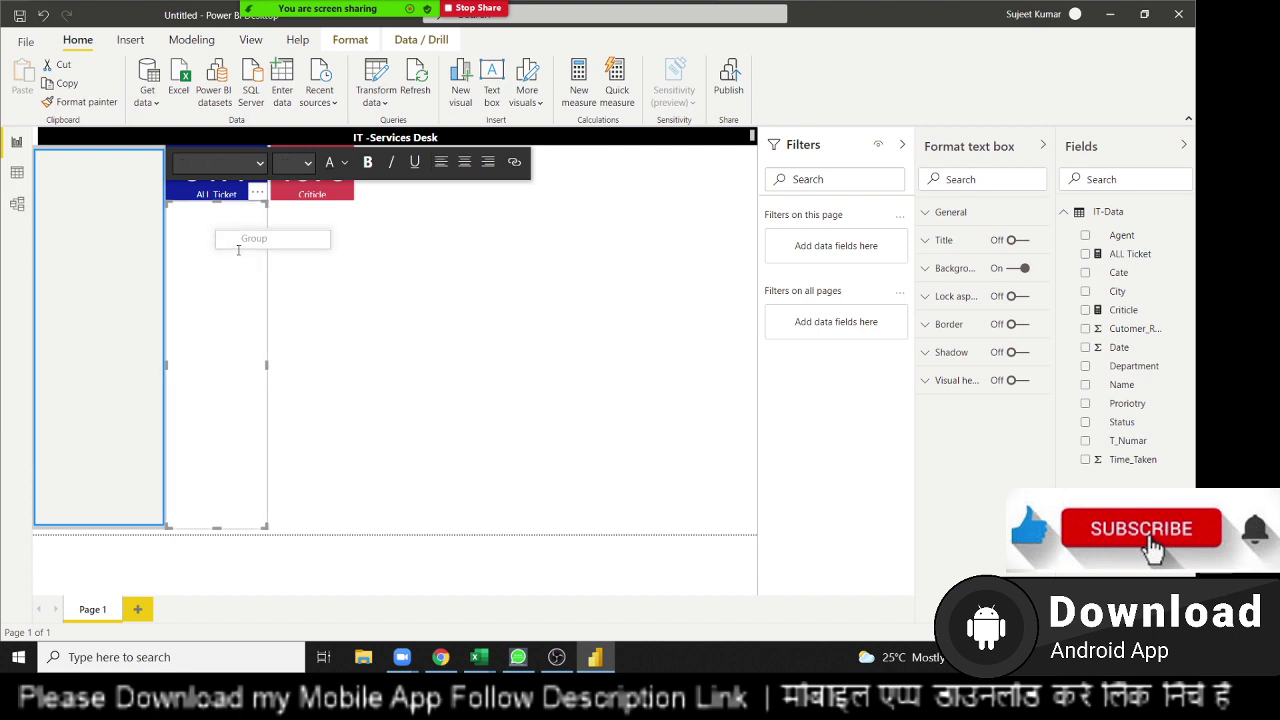
pyautogui.click(206, 272)
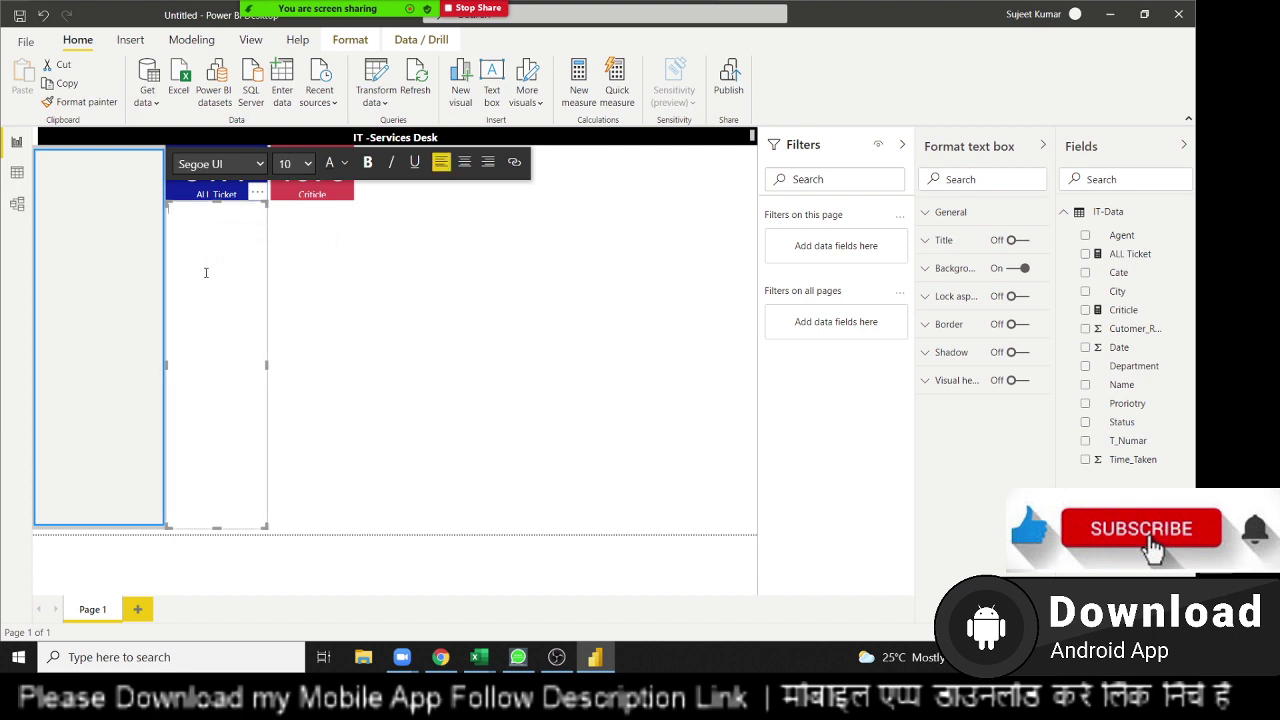
pyautogui.click(268, 285)
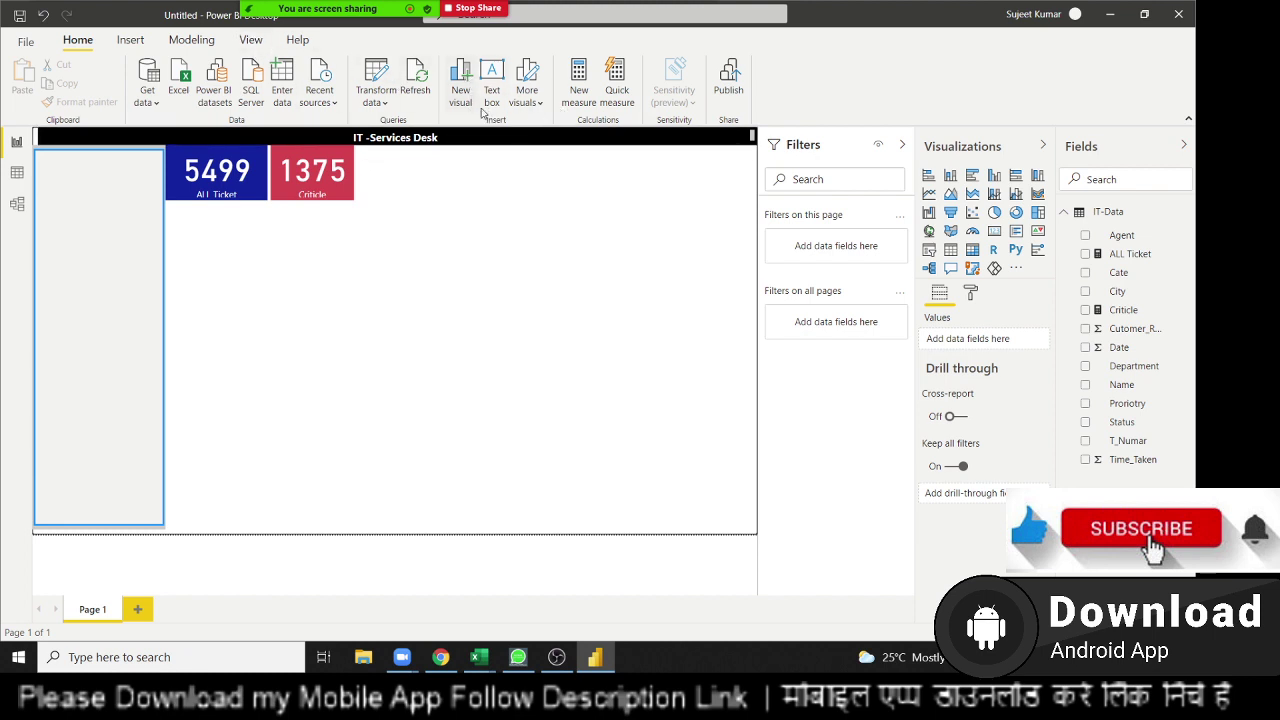
# Browse the More visuals, Buttons and Shapes options without adding anything.
pyautogui.click(525, 108)
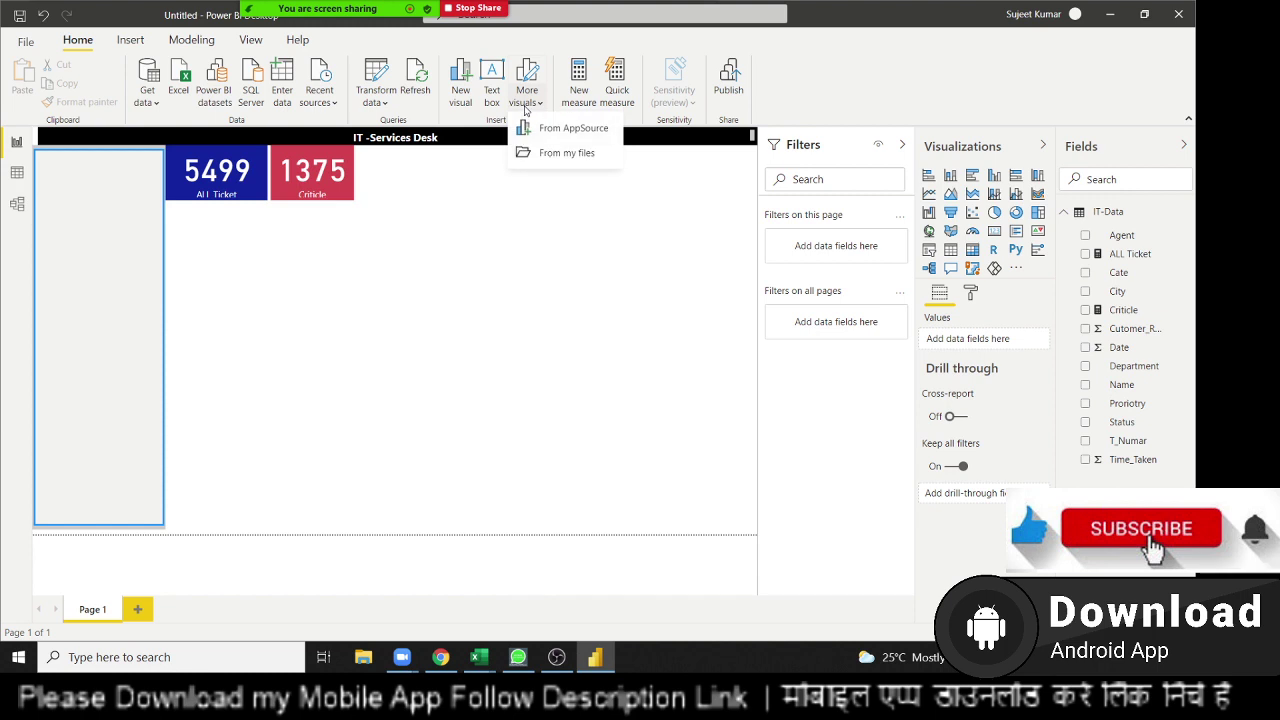
pyautogui.click(443, 196)
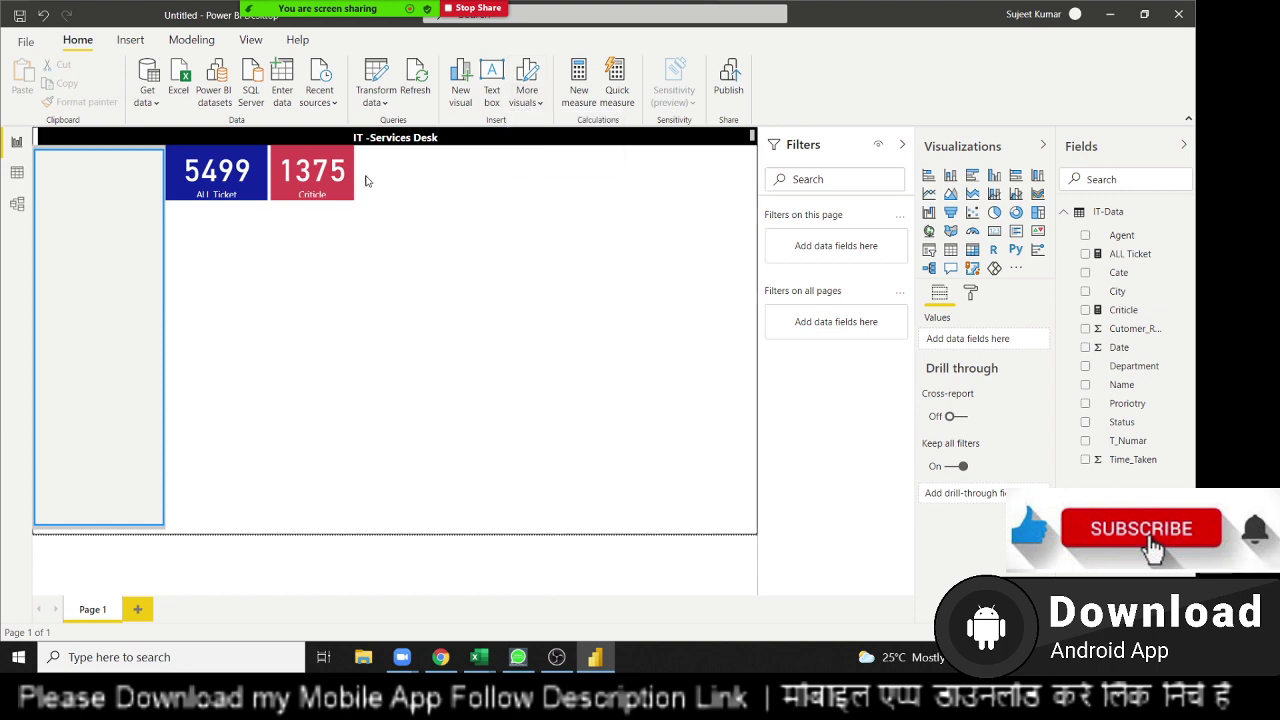
pyautogui.click(130, 42)
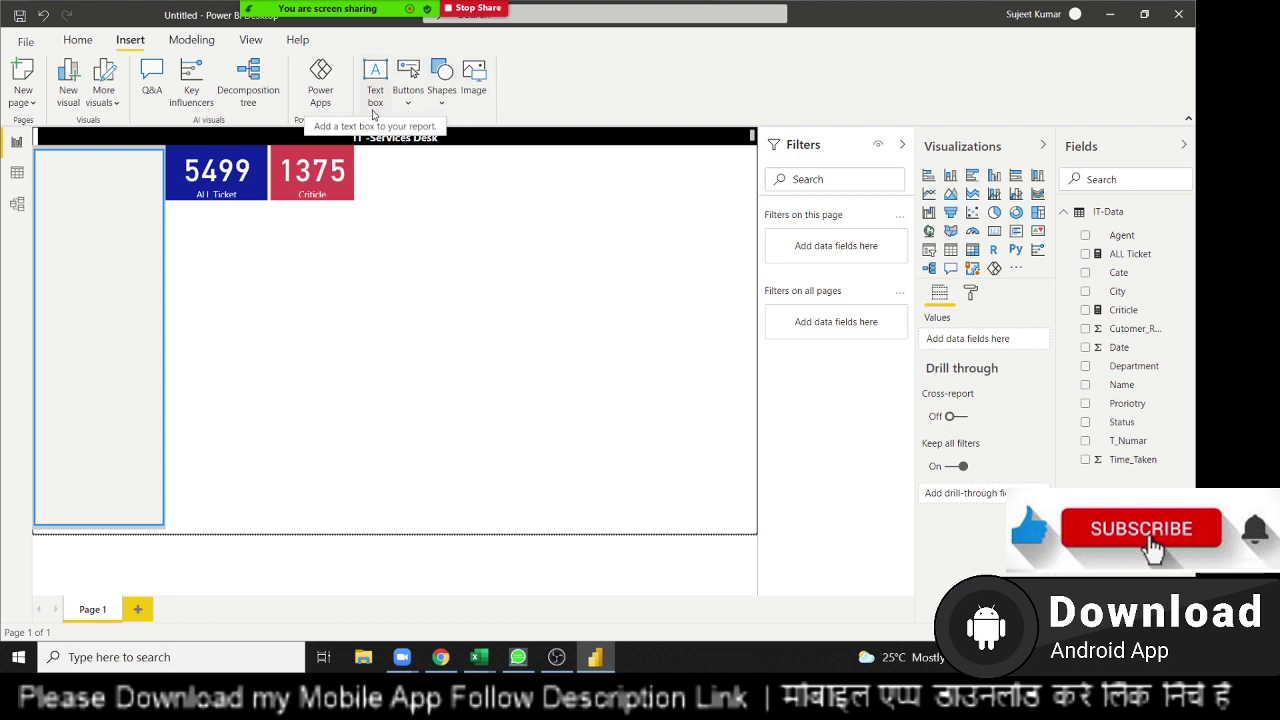
pyautogui.click(409, 102)
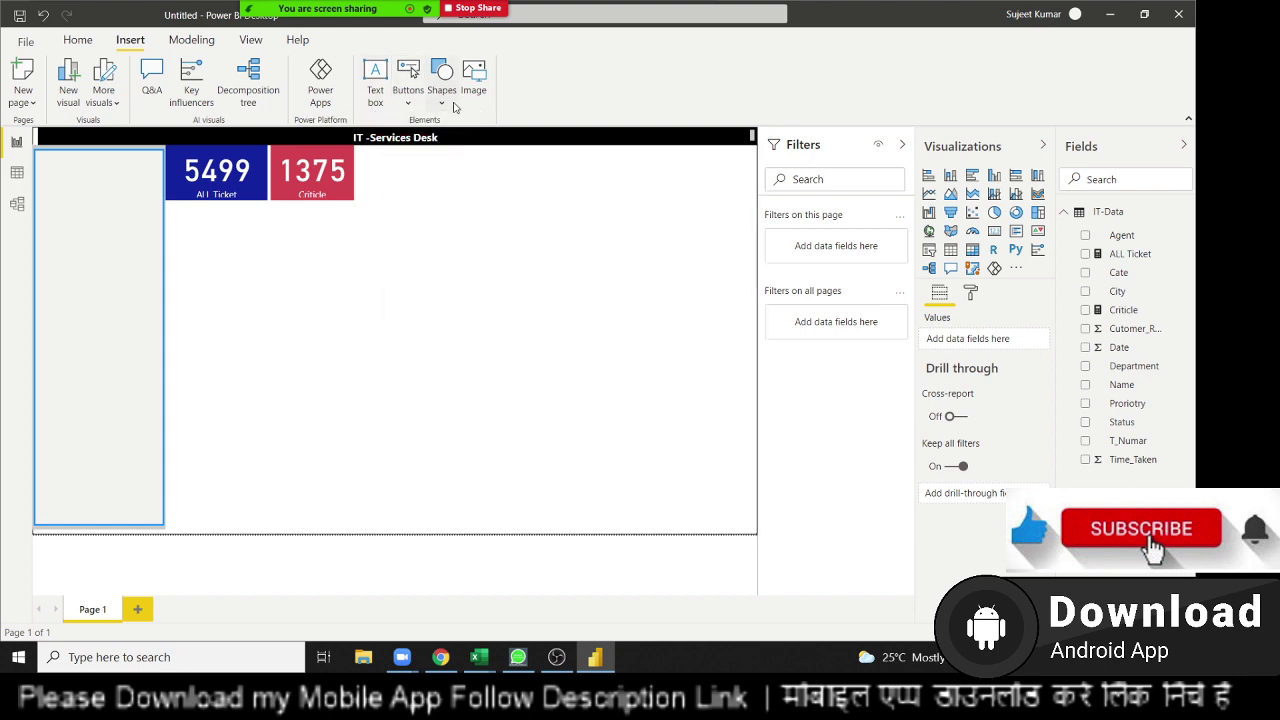
pyautogui.click(443, 104)
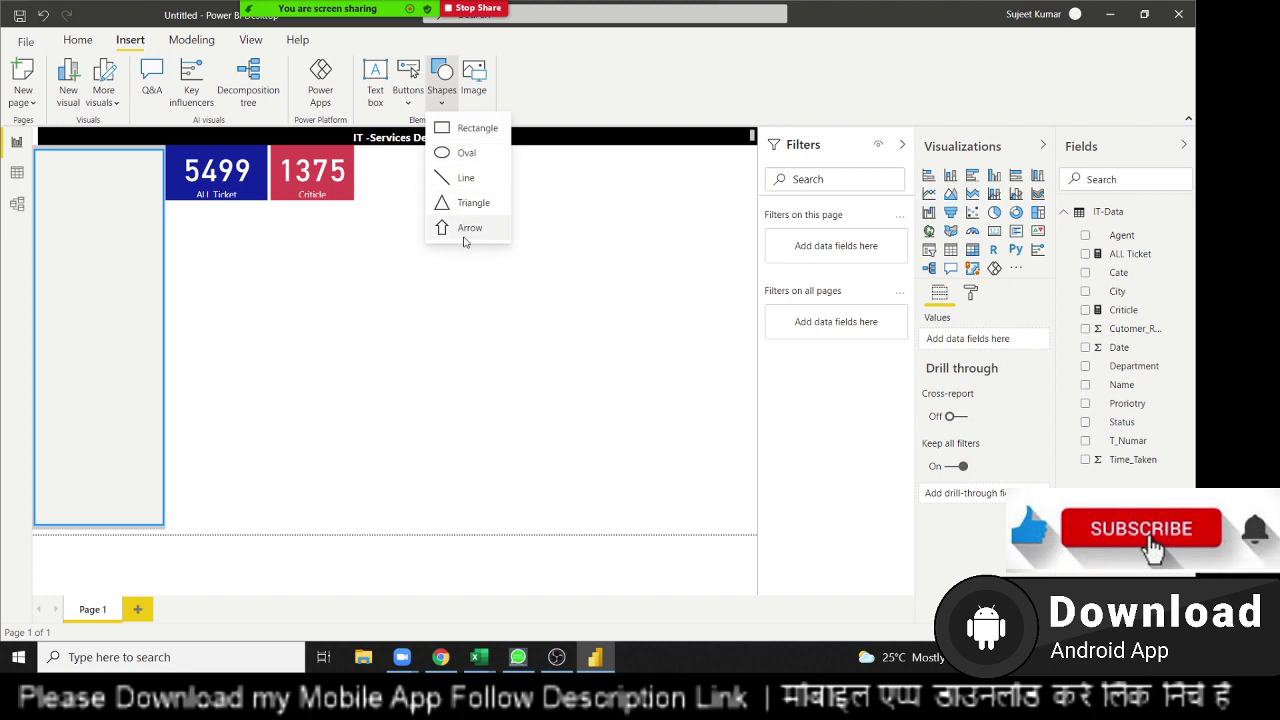
pyautogui.click(561, 186)
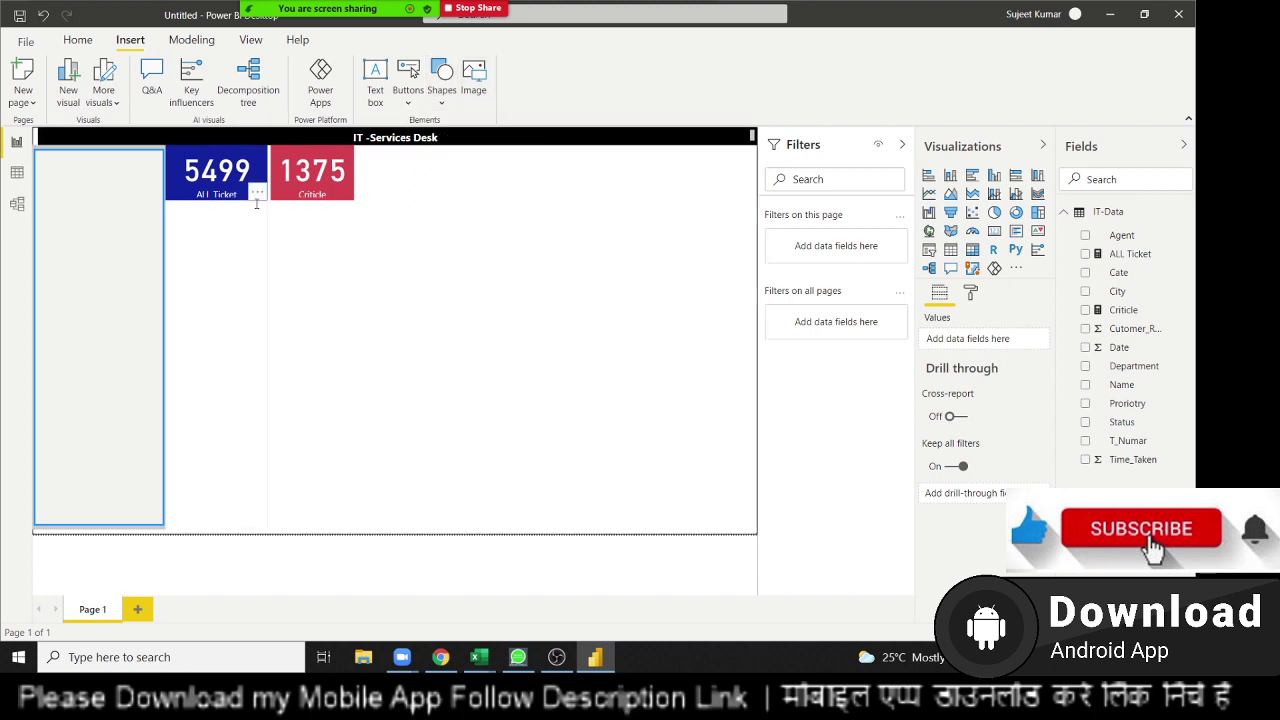
# Select the 5499 and 1375 cards and grey rectangle, then delete the stray empty text box.
pyautogui.click(185, 199)
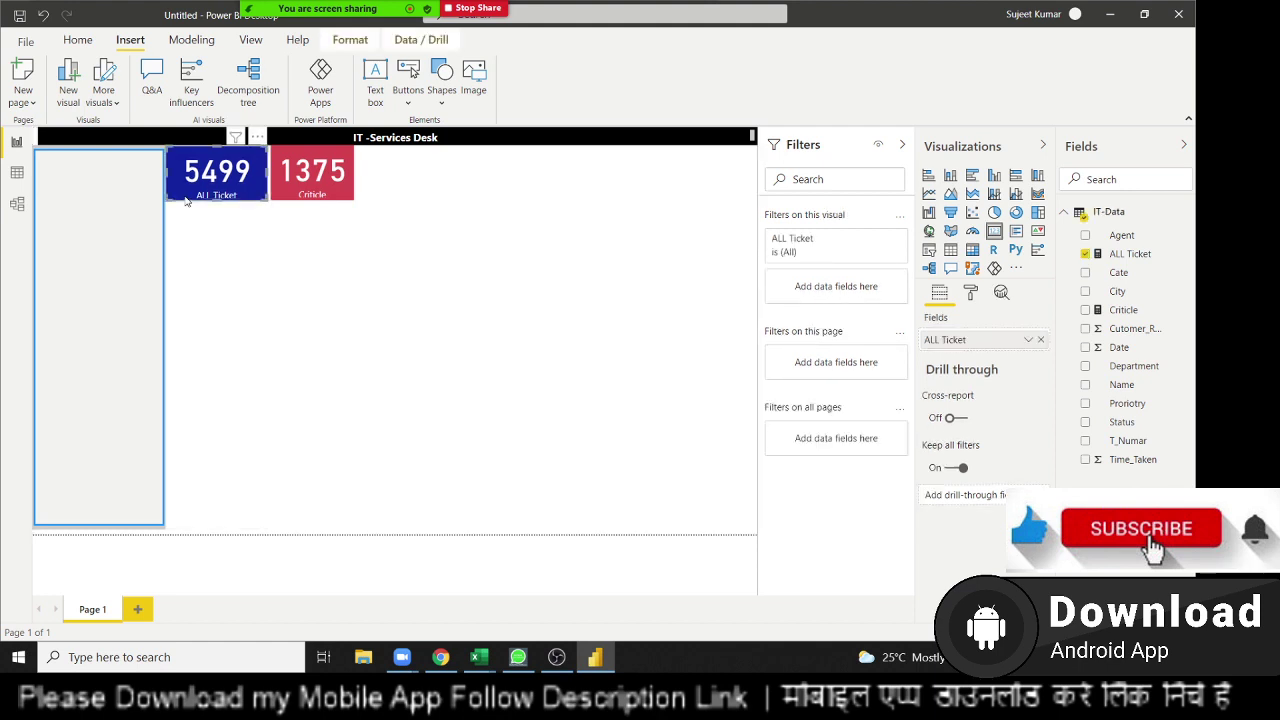
pyautogui.click(283, 202)
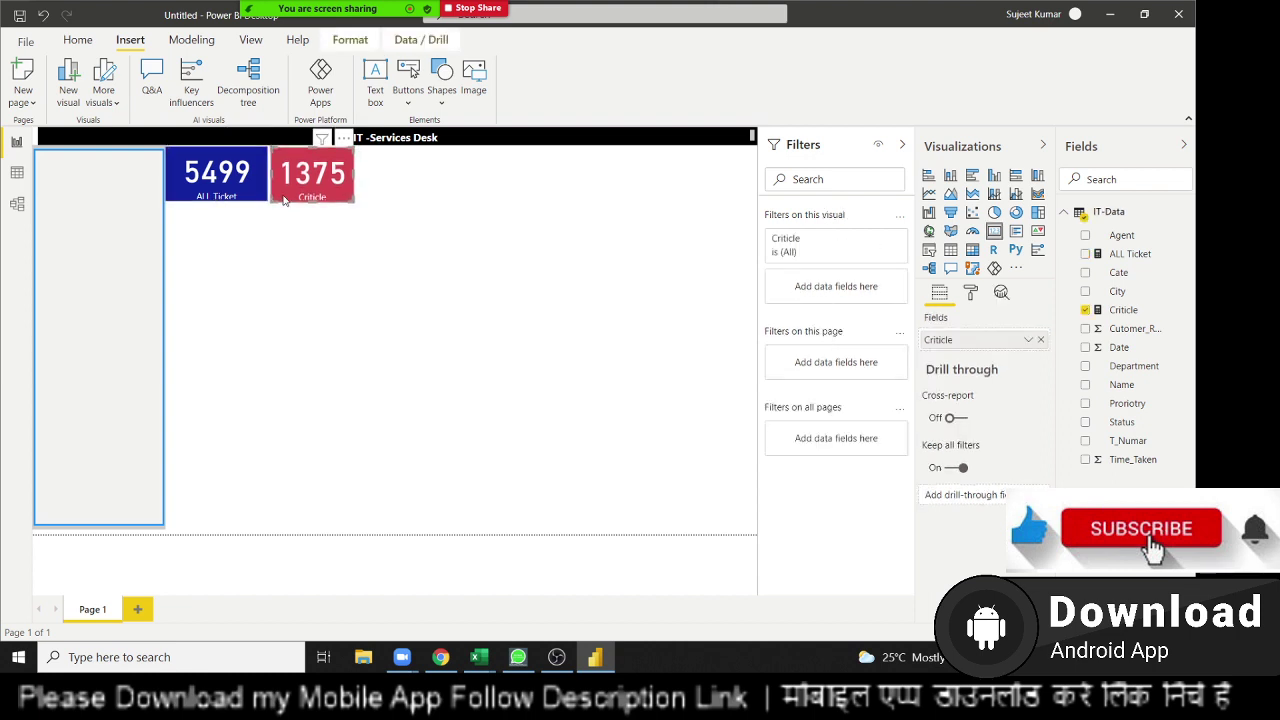
pyautogui.click(86, 165)
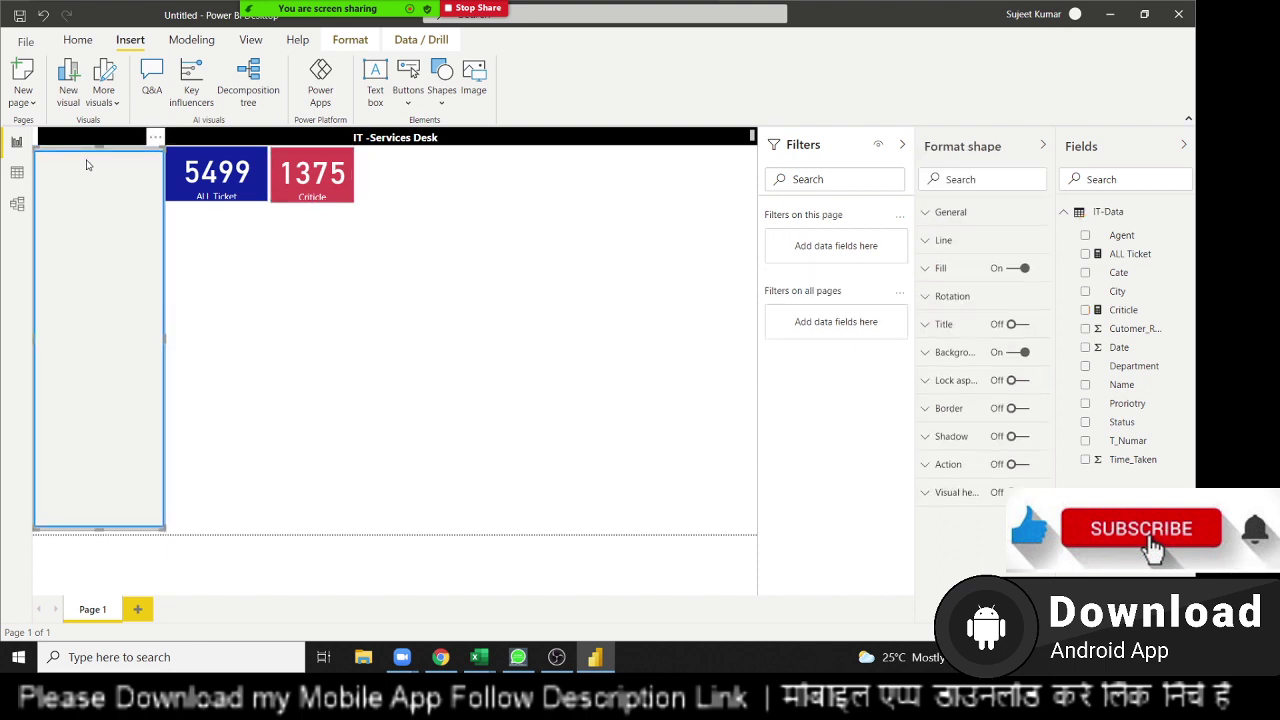
pyautogui.hotkey('ctrl', 'v')
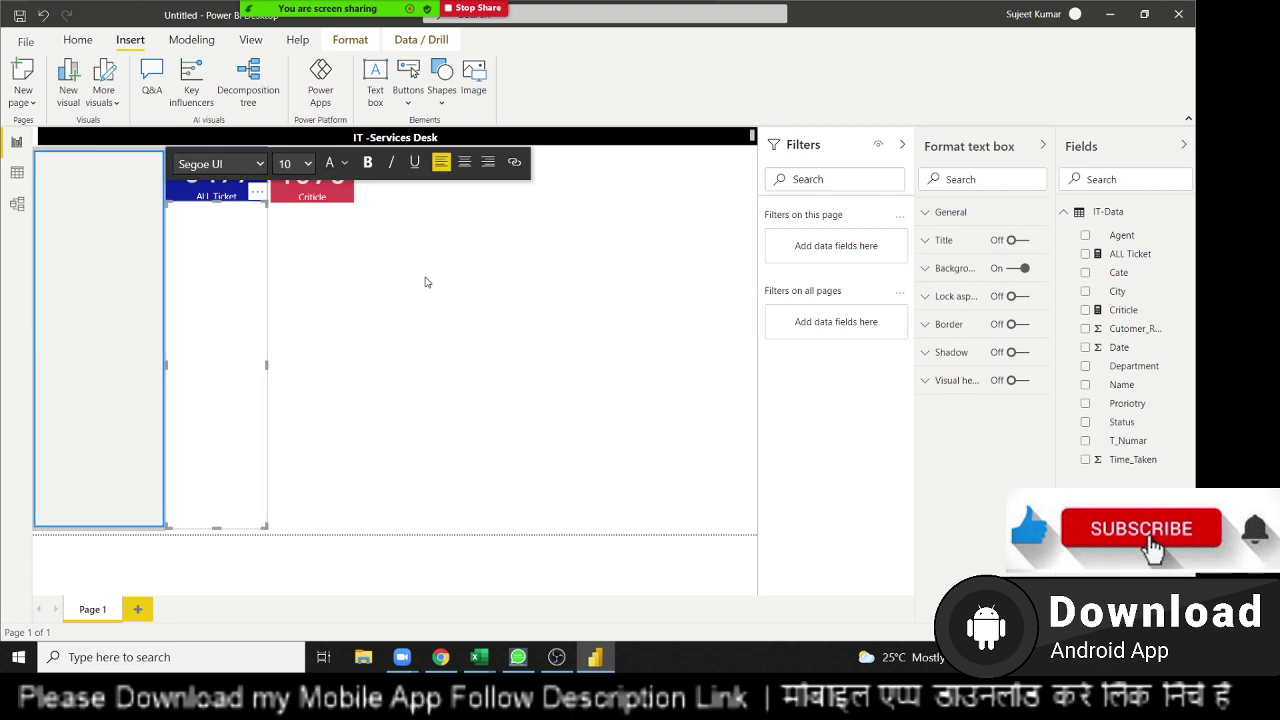
pyautogui.click(270, 291)
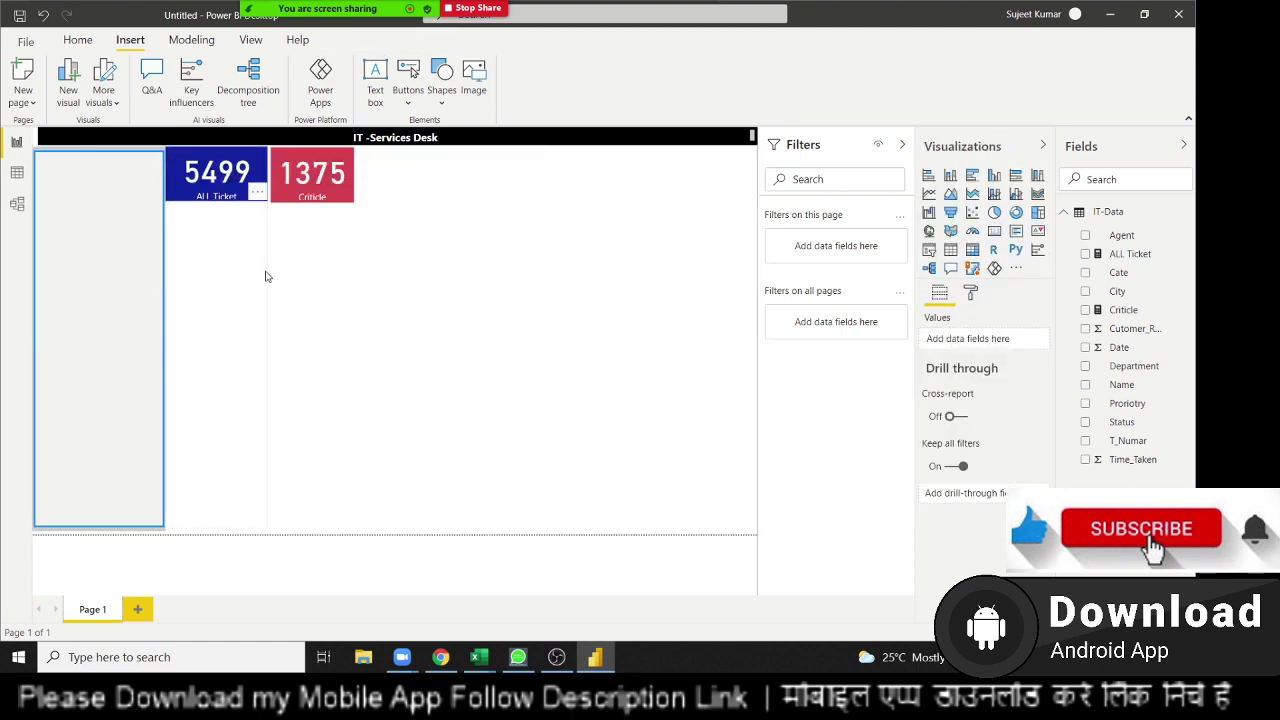
pyautogui.click(266, 276)
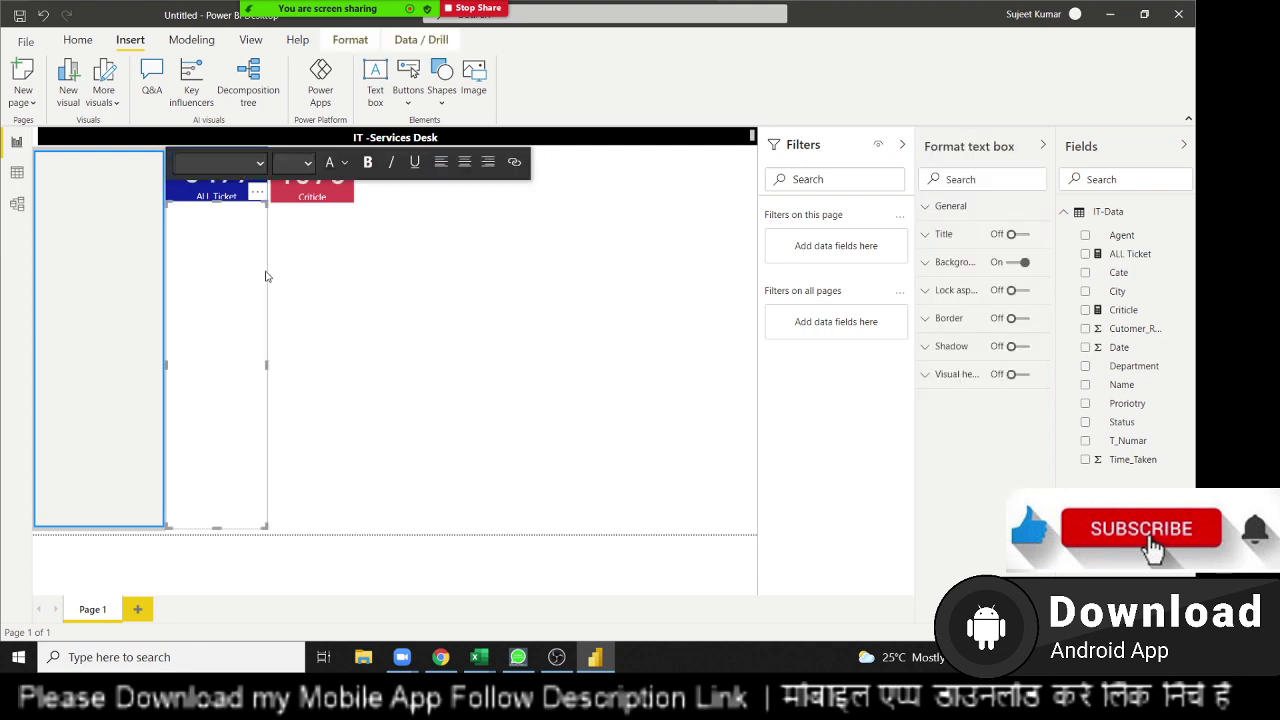
pyautogui.press('Delete')
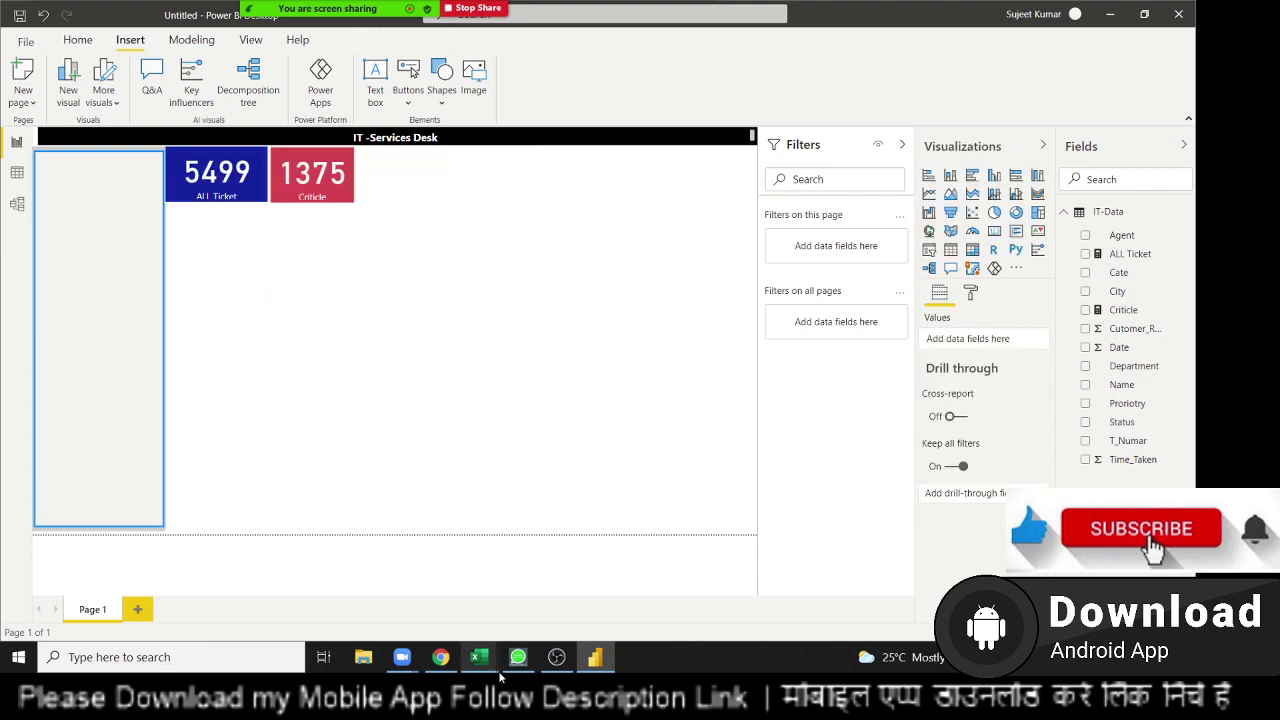
# Open Paint and paste the copied red alarm icon.
pyautogui.click(249, 655)
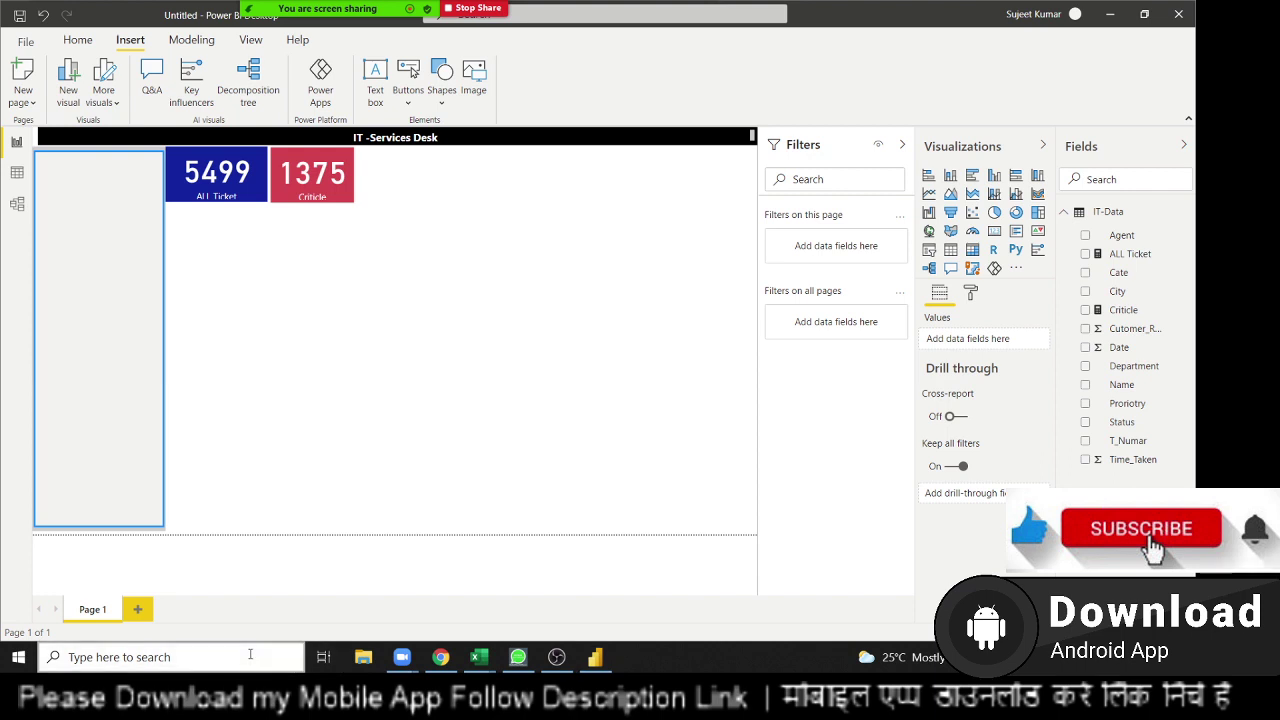
pyautogui.write('pant')
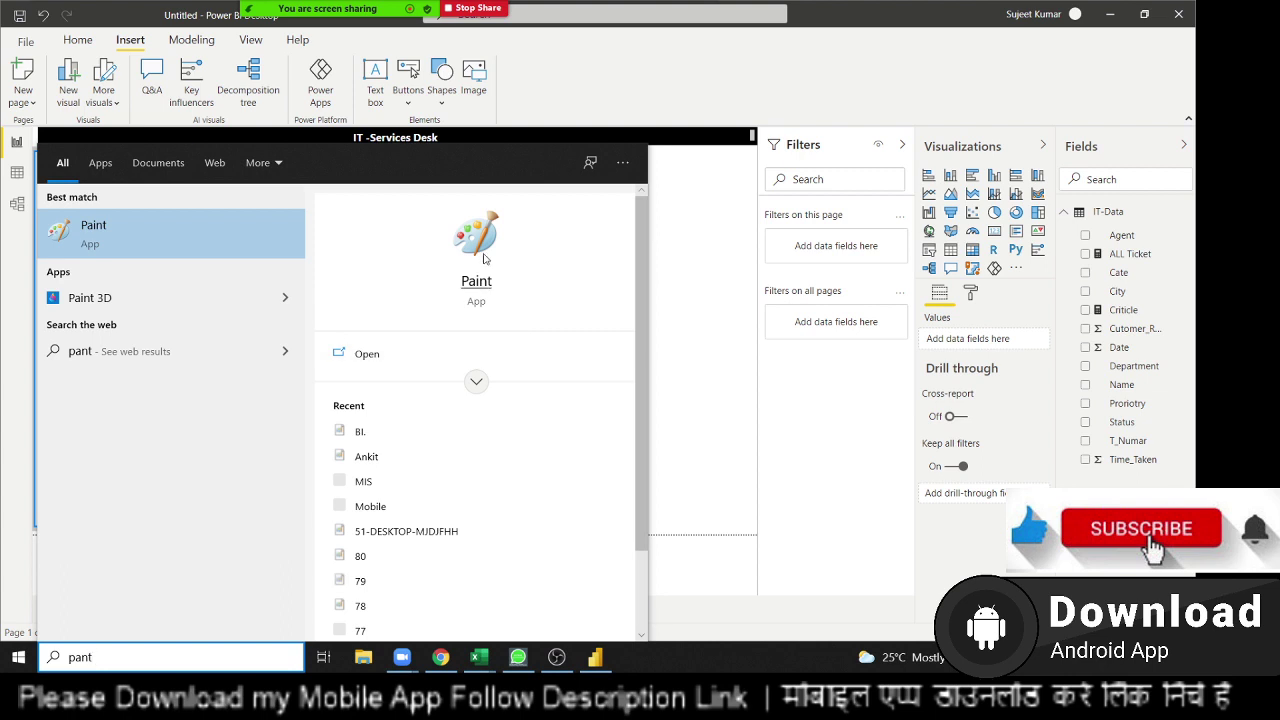
pyautogui.click(484, 259)
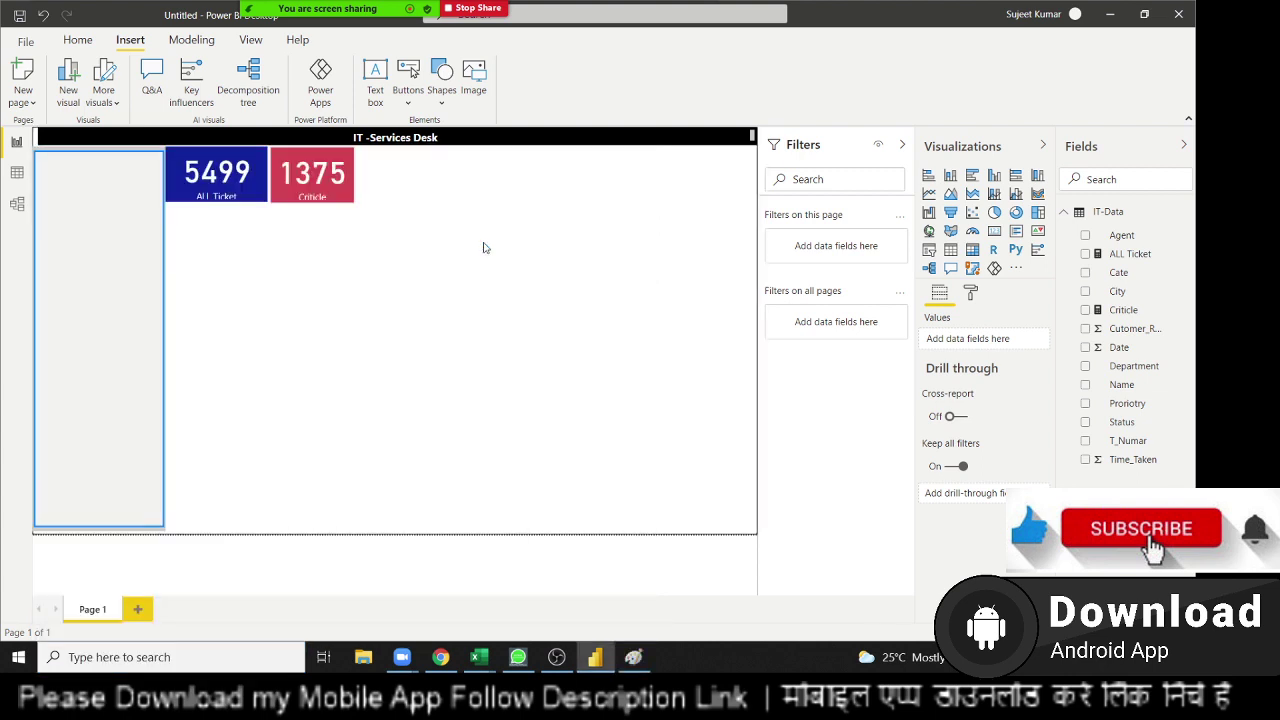
pyautogui.click(636, 659)
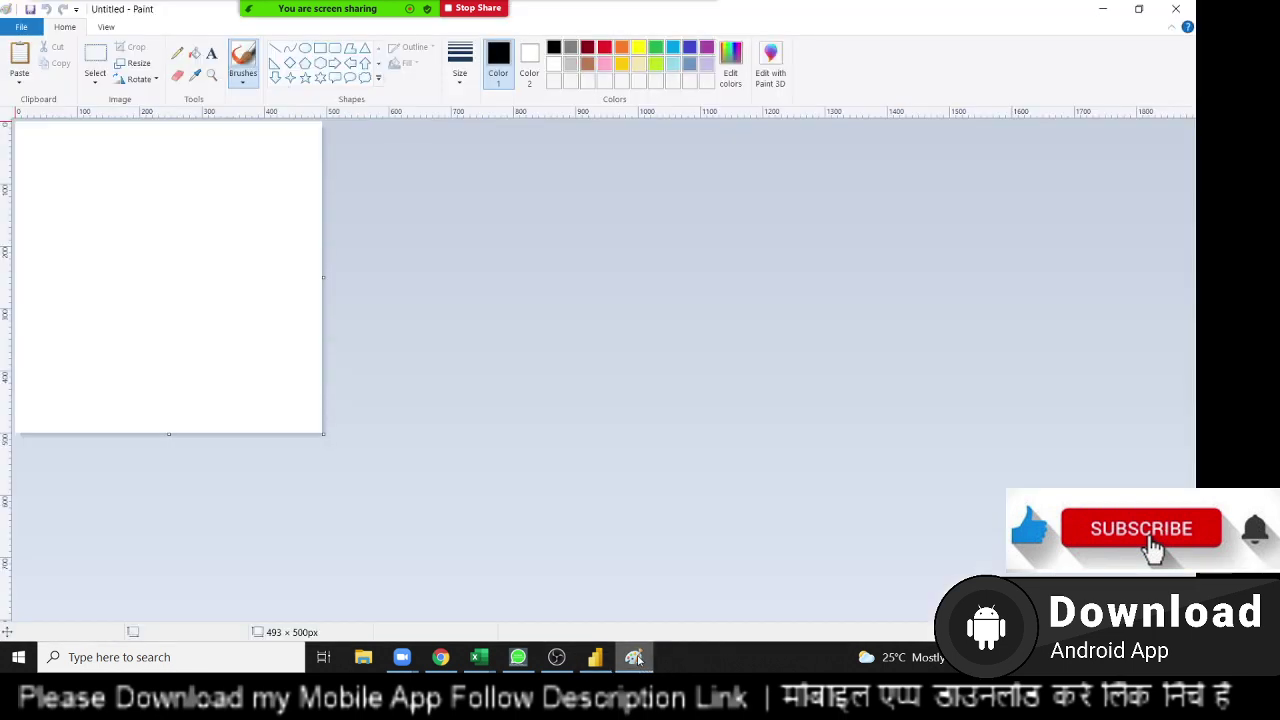
pyautogui.hotkey('ctrl', 'v')
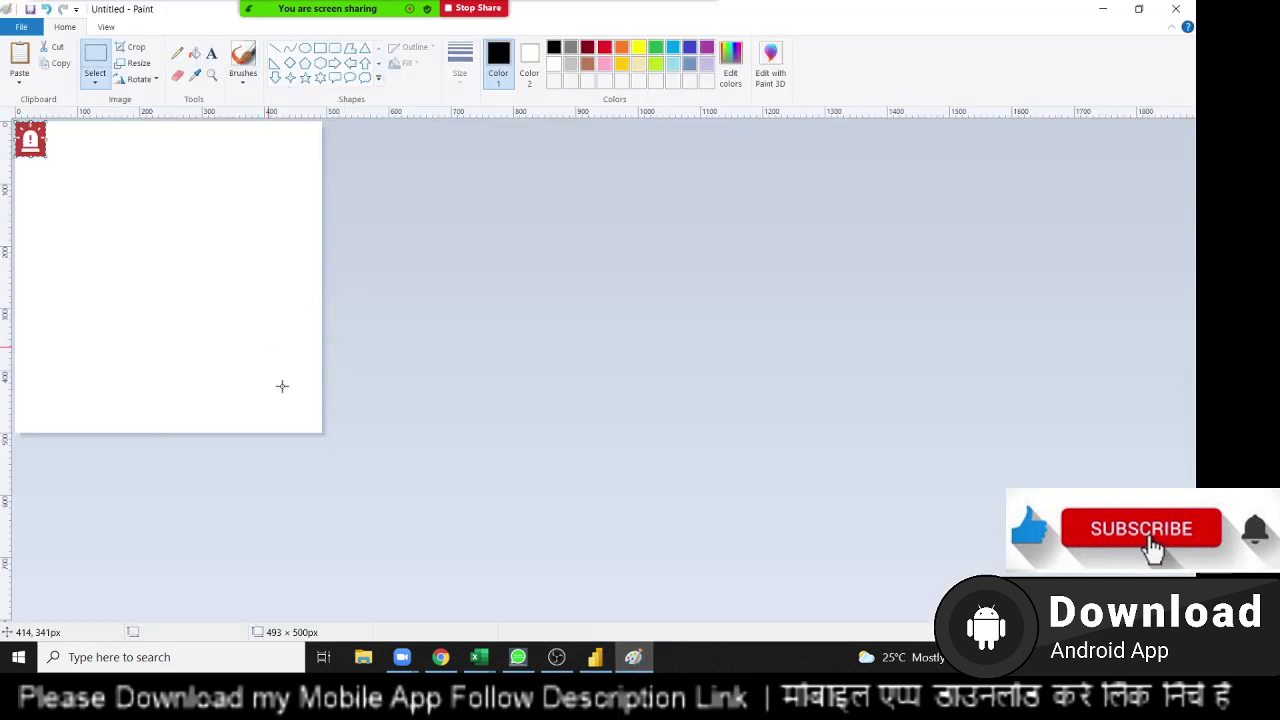
# Crop the Paint canvas to just the alarm icon, 47 × 56 pixels.
pyautogui.click(383, 443)
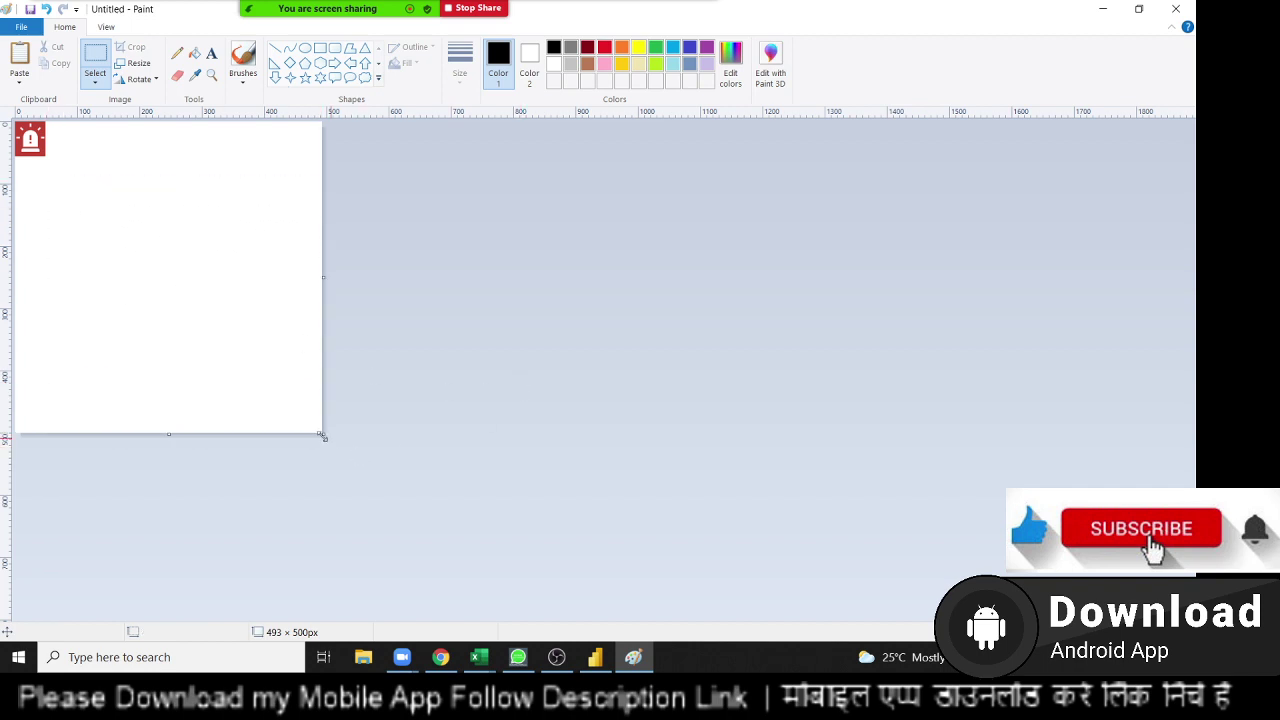
pyautogui.moveTo(15, 121)
pyautogui.mouseDown()
pyautogui.moveTo(77, 192)
pyautogui.moveTo(49, 158)
pyautogui.mouseUp()
pyautogui.hotkey('ctrl', 'shift', 'x')
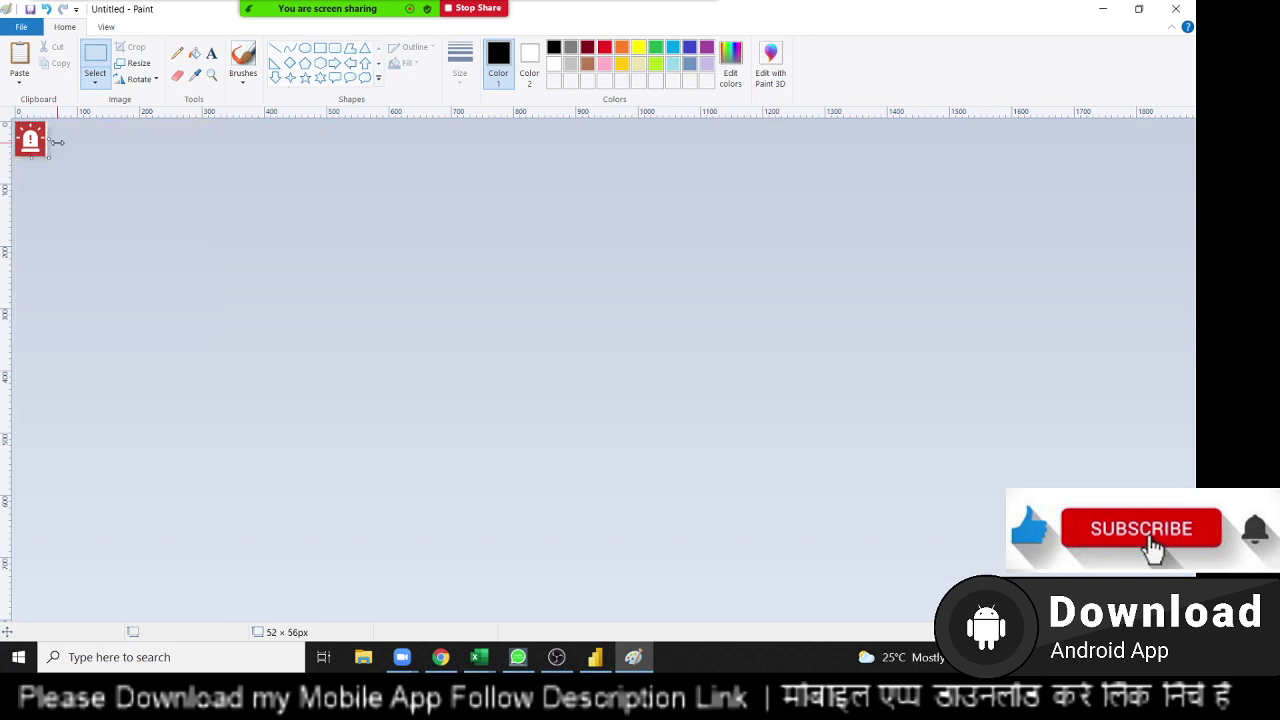
pyautogui.moveTo(49, 139); pyautogui.dragTo(46, 139)
# Start saving the image as a PNG in Pictures with the file name 'Crt'.
pyautogui.hotkey('ctrl', 's')
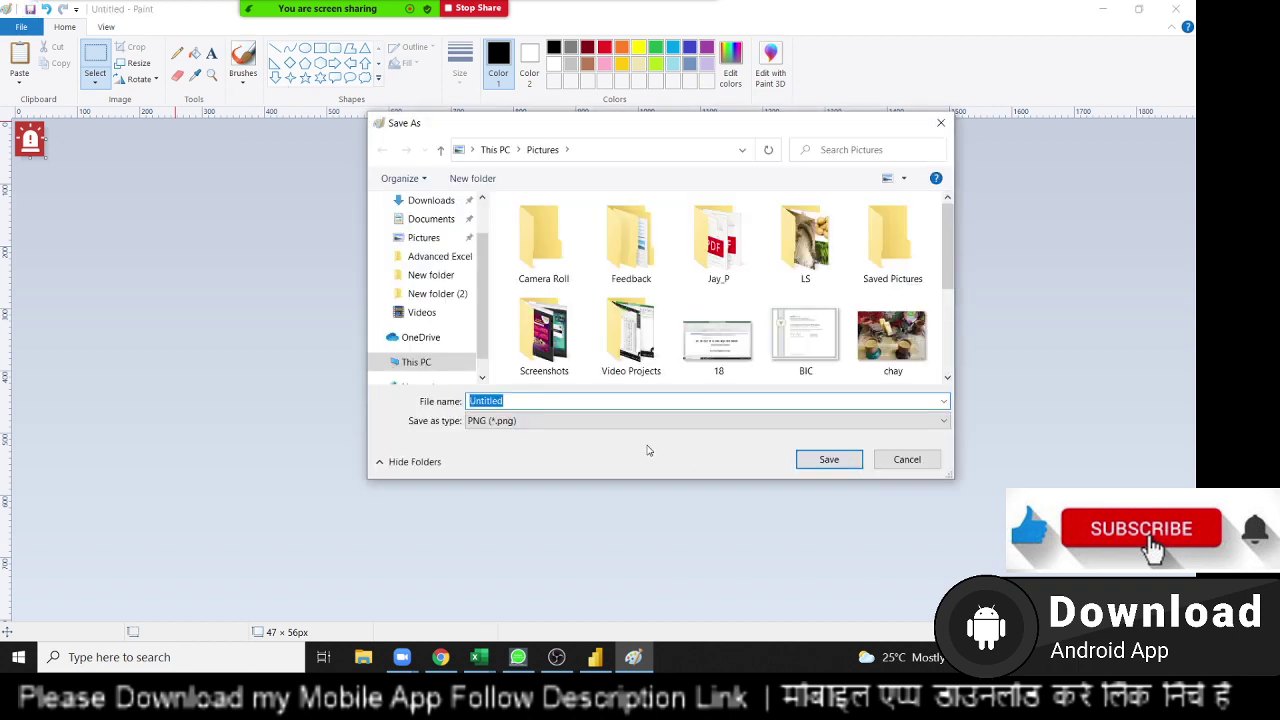
pyautogui.write('Cry')
pyautogui.press('BackSpace')
pyautogui.write('t')
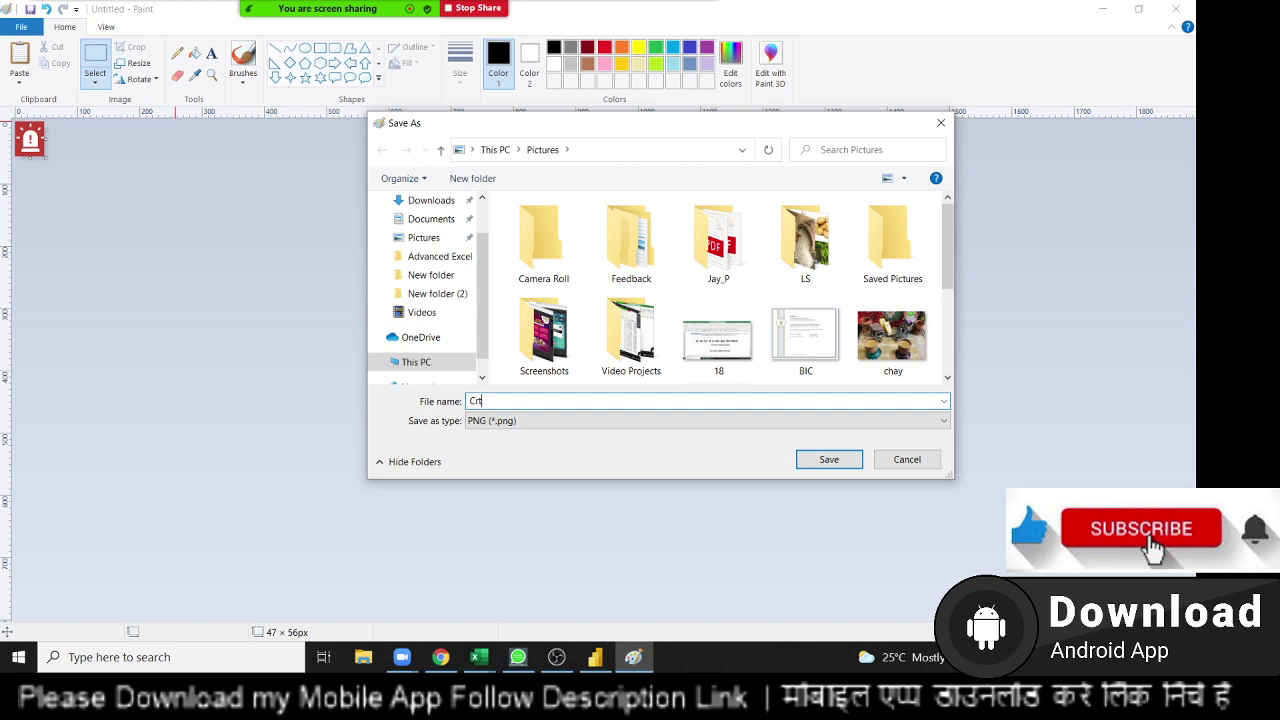
# Switch the file type from GIF to JPEG and save the picture as Crt.
pyautogui.click(557, 421)
pyautogui.click(552, 498)
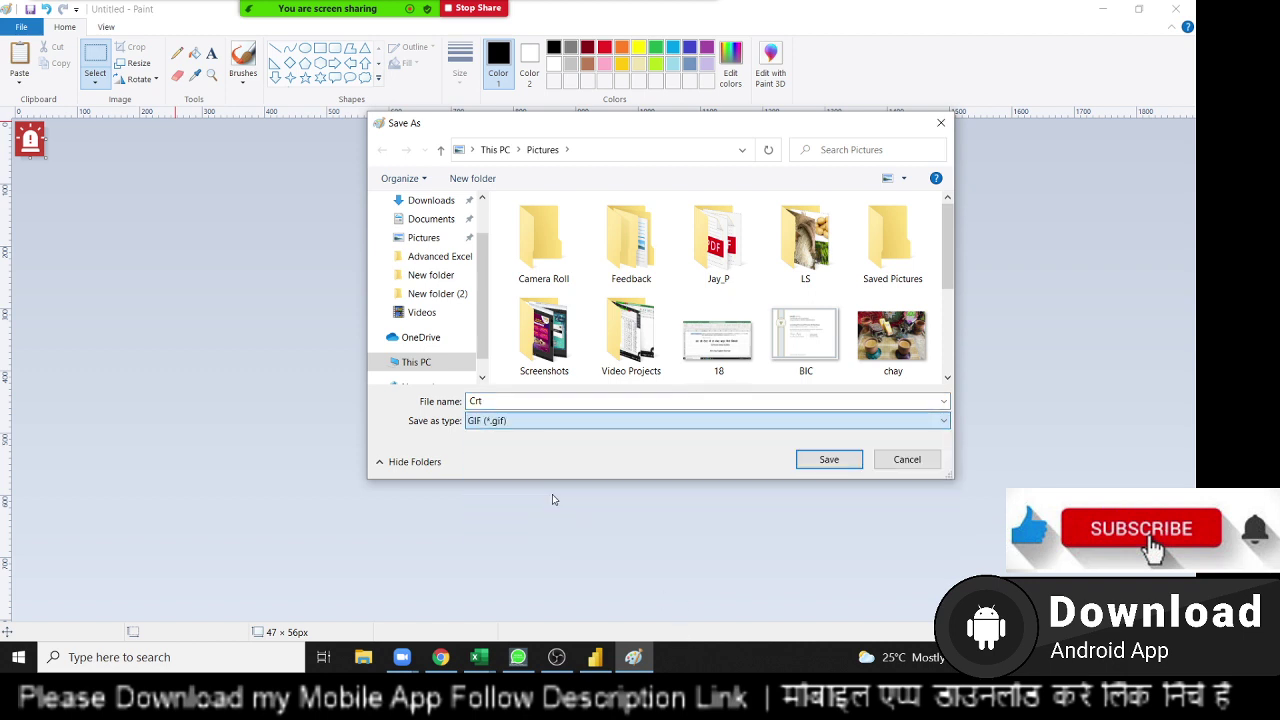
pyautogui.click(545, 421)
pyautogui.click(529, 487)
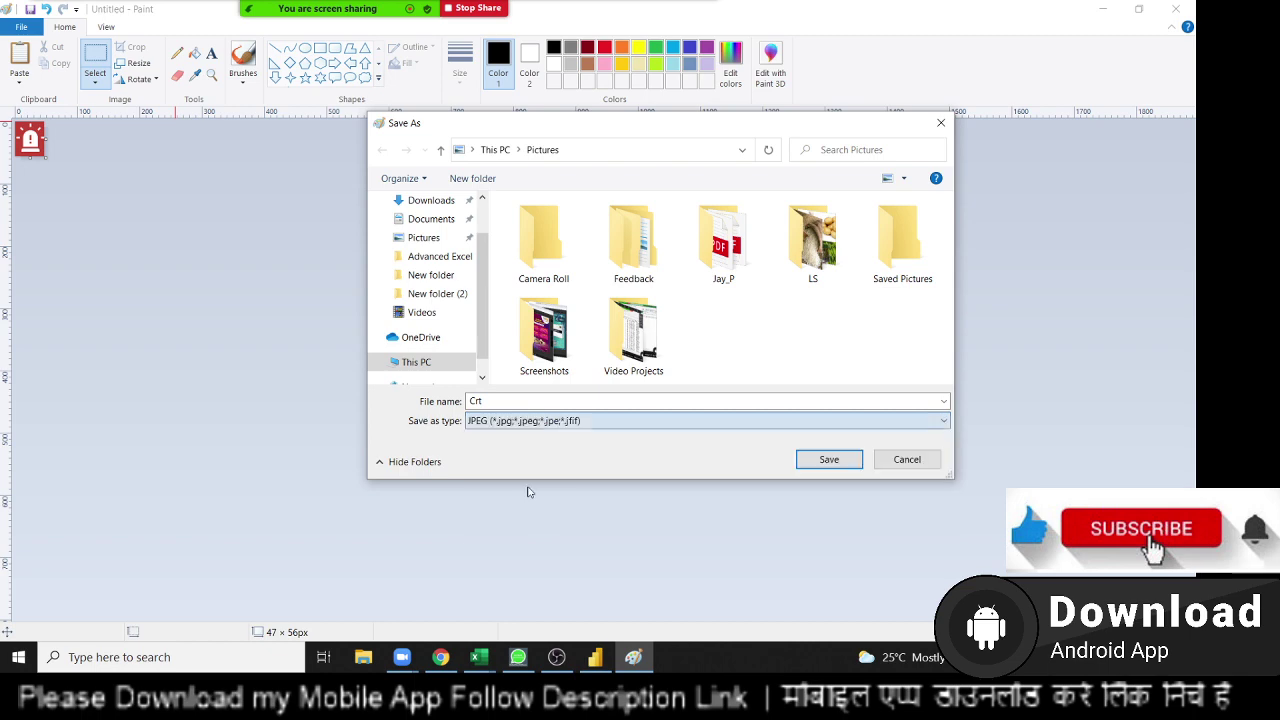
pyautogui.click(840, 463)
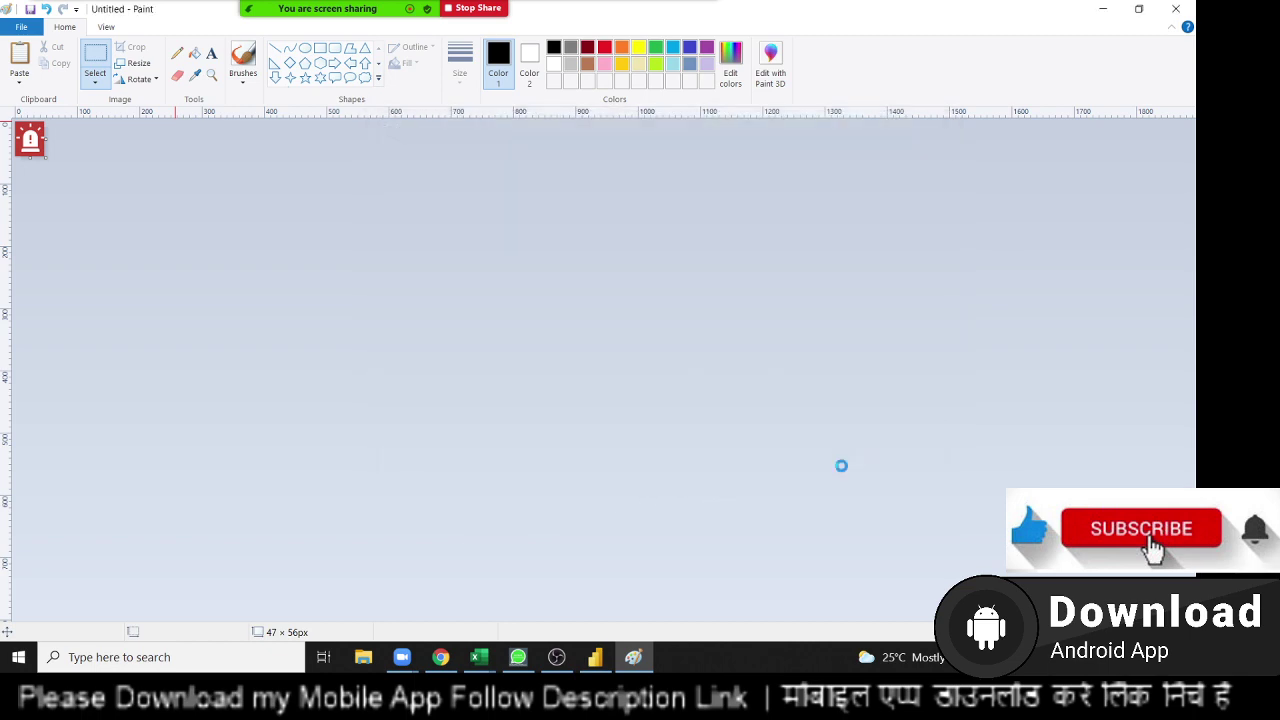
# Close Paint and start inserting an image into the Power BI report.
pyautogui.click(1178, 10)
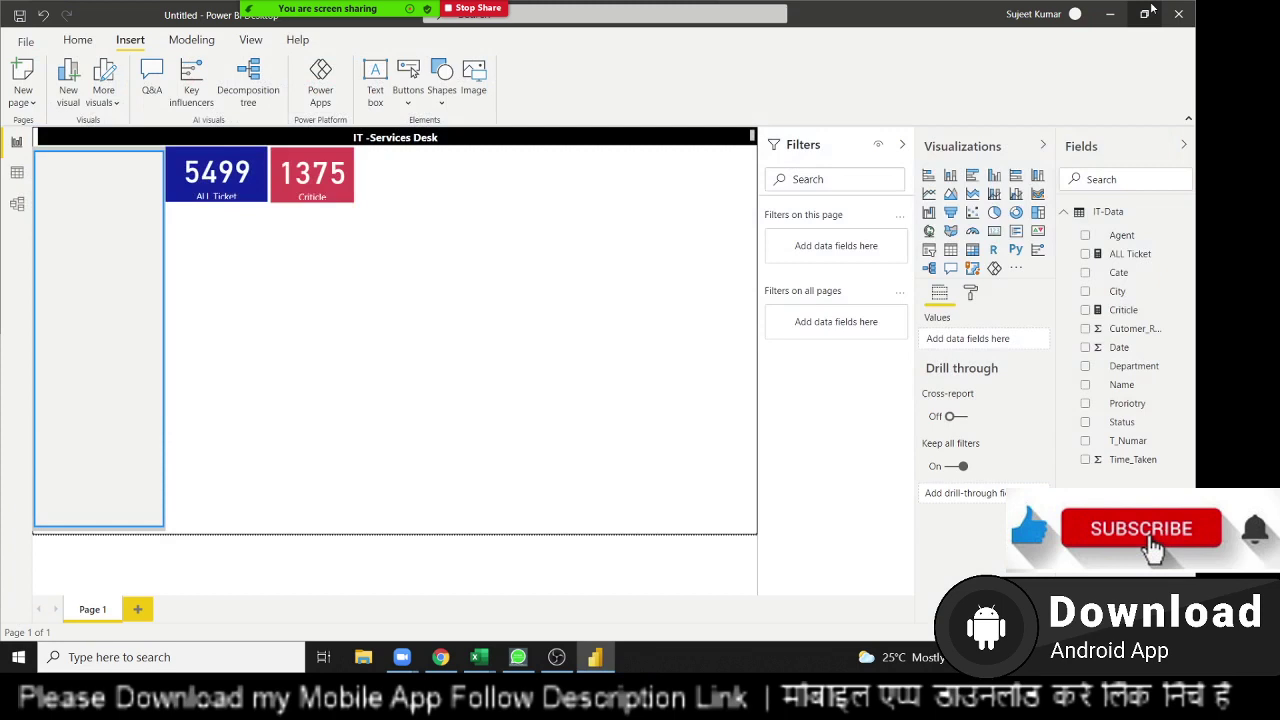
pyautogui.click(445, 104)
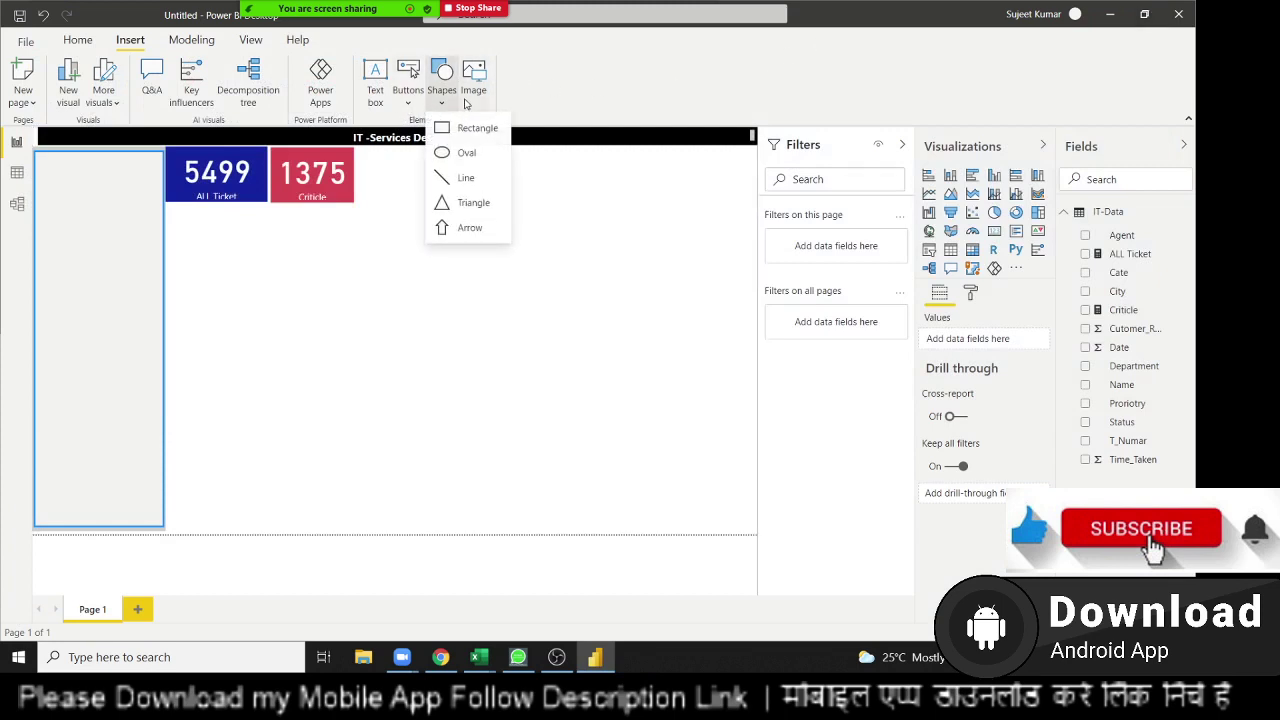
pyautogui.click(508, 88)
pyautogui.click(478, 78)
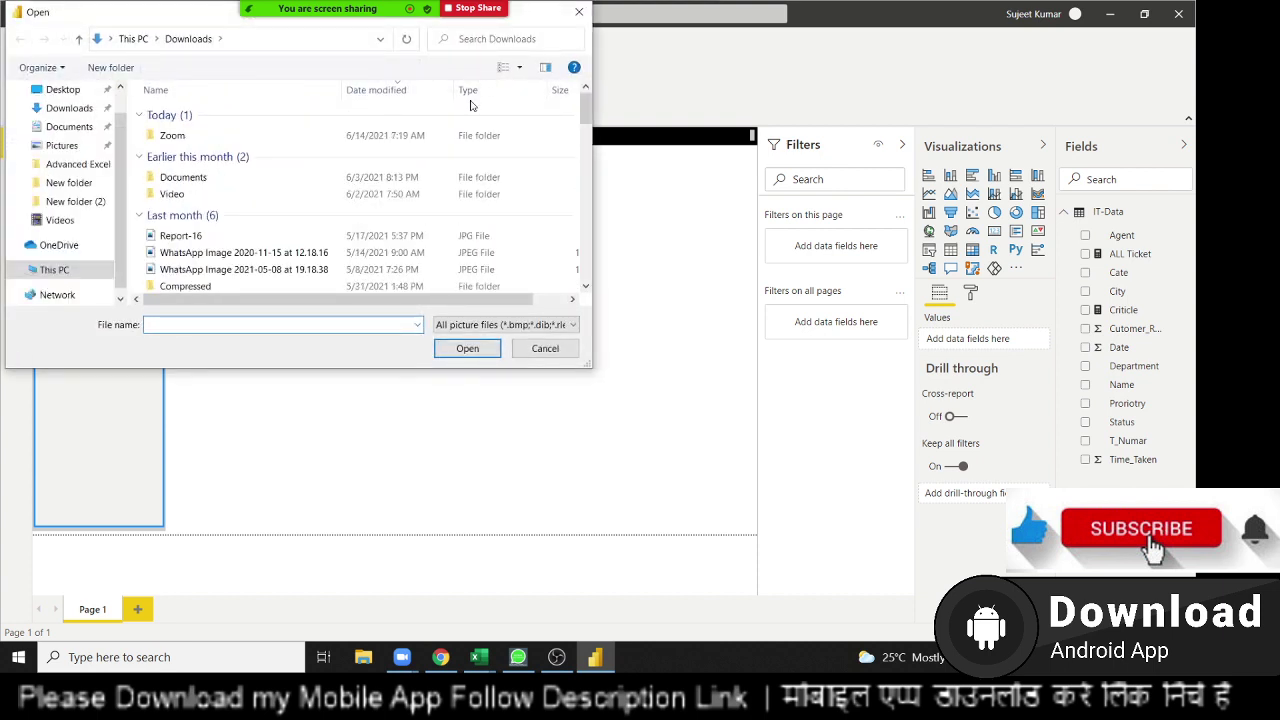
# Pick the Crt picture from the Pictures folder and insert it onto the page.
pyautogui.click(57, 145)
pyautogui.scroll(-5, 465, 263)
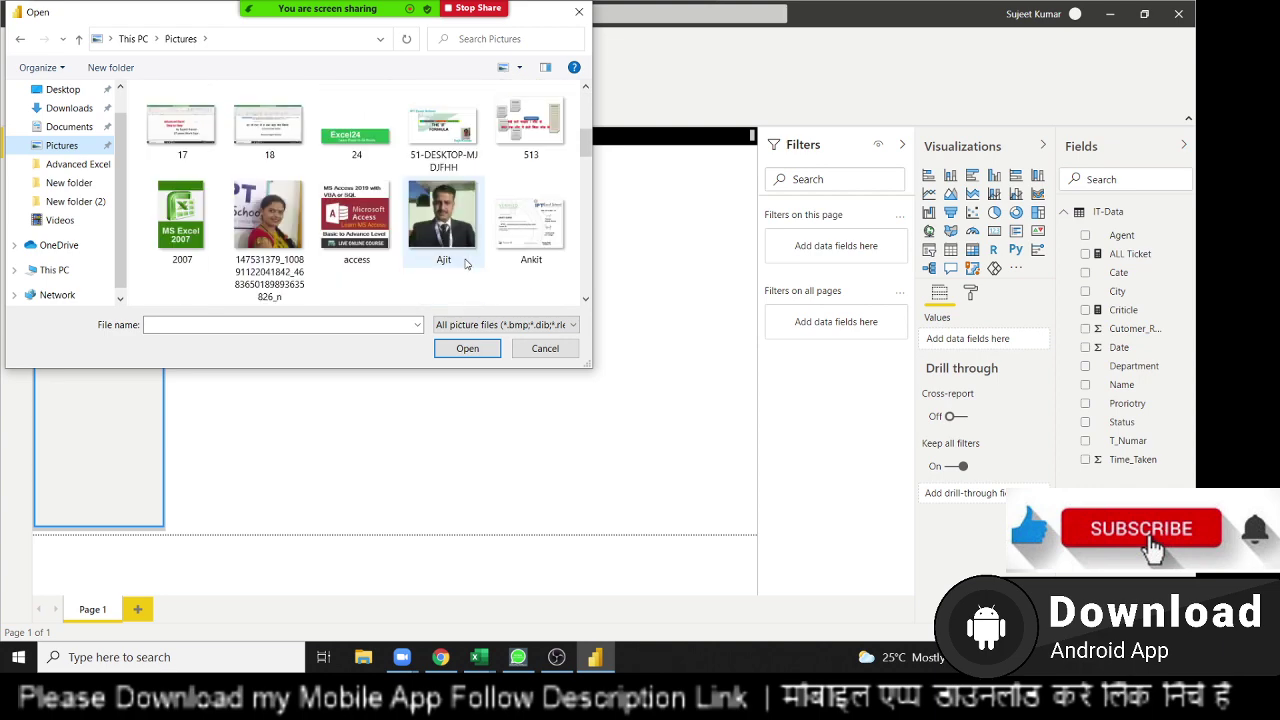
pyautogui.scroll(-2, 466, 267)
pyautogui.scroll(5, 466, 267)
pyautogui.scroll(5, 466, 267)
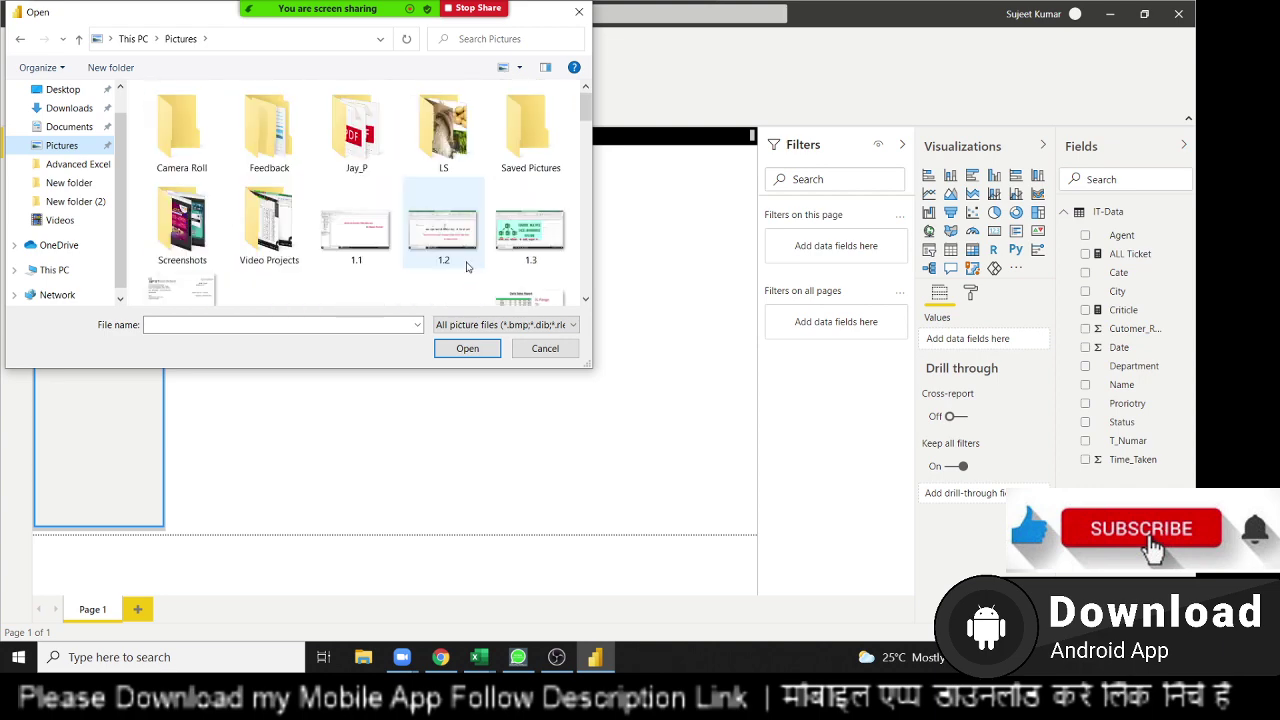
pyautogui.scroll(-1, 466, 267)
pyautogui.scroll(-1, 466, 266)
pyautogui.scroll(-1, 466, 266)
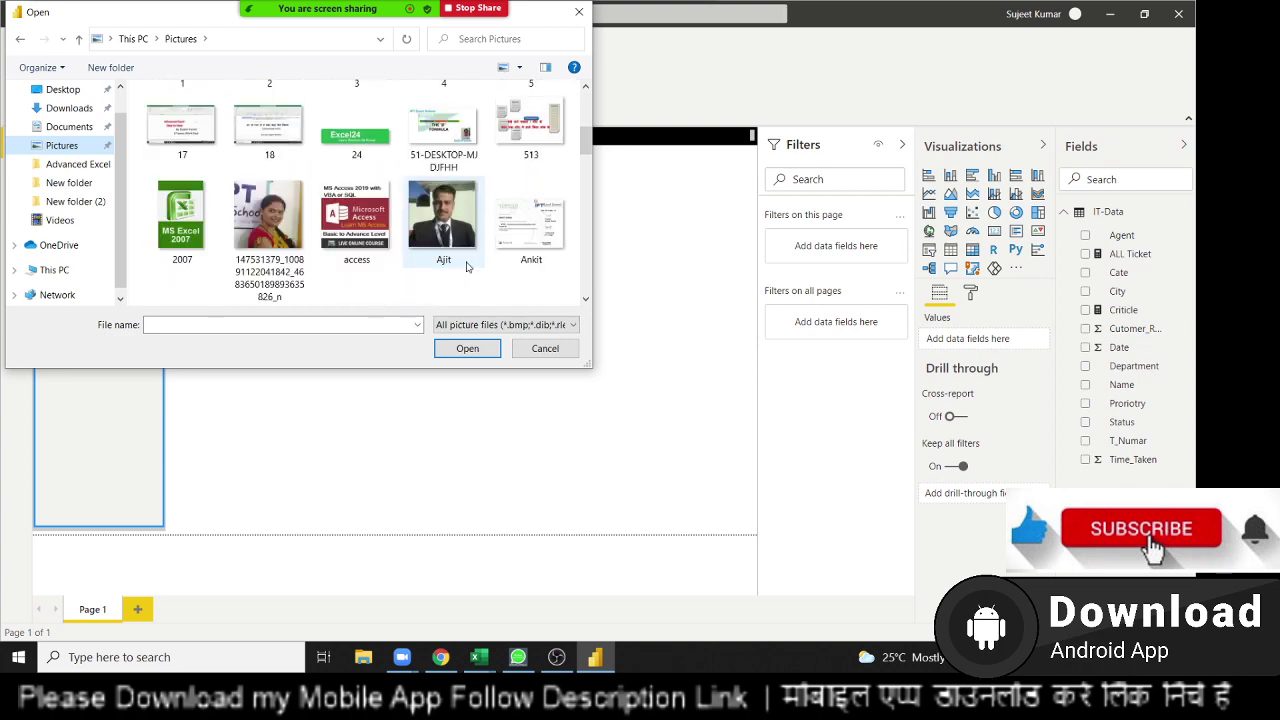
pyautogui.scroll(-2, 466, 267)
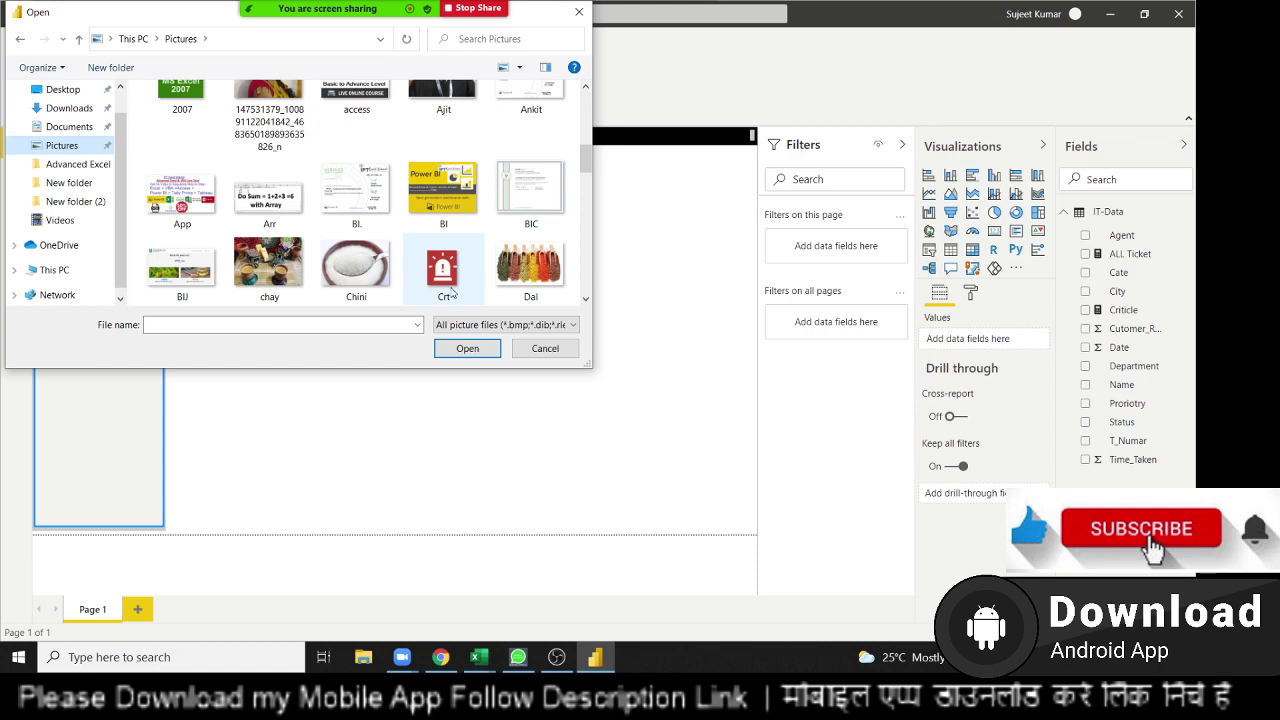
pyautogui.click(456, 290)
pyautogui.click(468, 350)
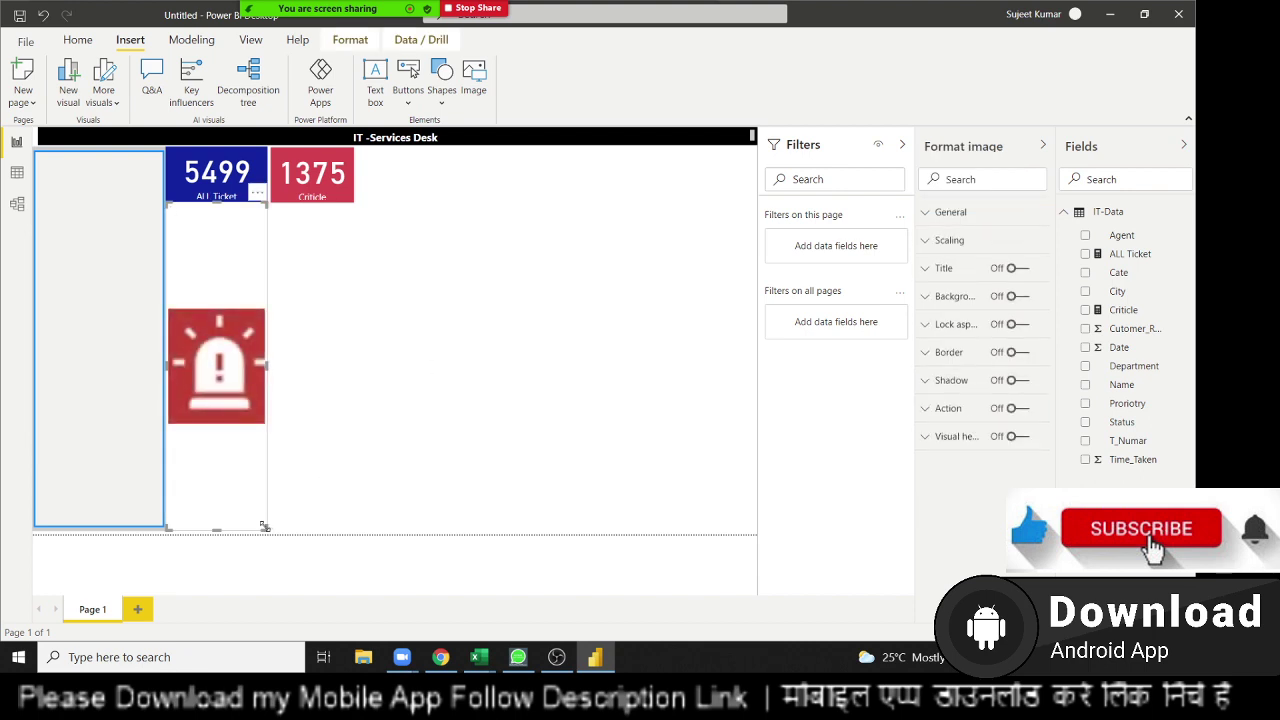
# Shrink the alarm picture, widen the Criticle card, and tuck the icon into its lower-left corner.
pyautogui.moveTo(264, 526)
pyautogui.mouseDown()
pyautogui.moveTo(230, 263)
pyautogui.moveTo(488, 272)
pyautogui.moveTo(497, 253)
pyautogui.moveTo(487, 241)
pyautogui.moveTo(298, 266)
pyautogui.mouseUp()
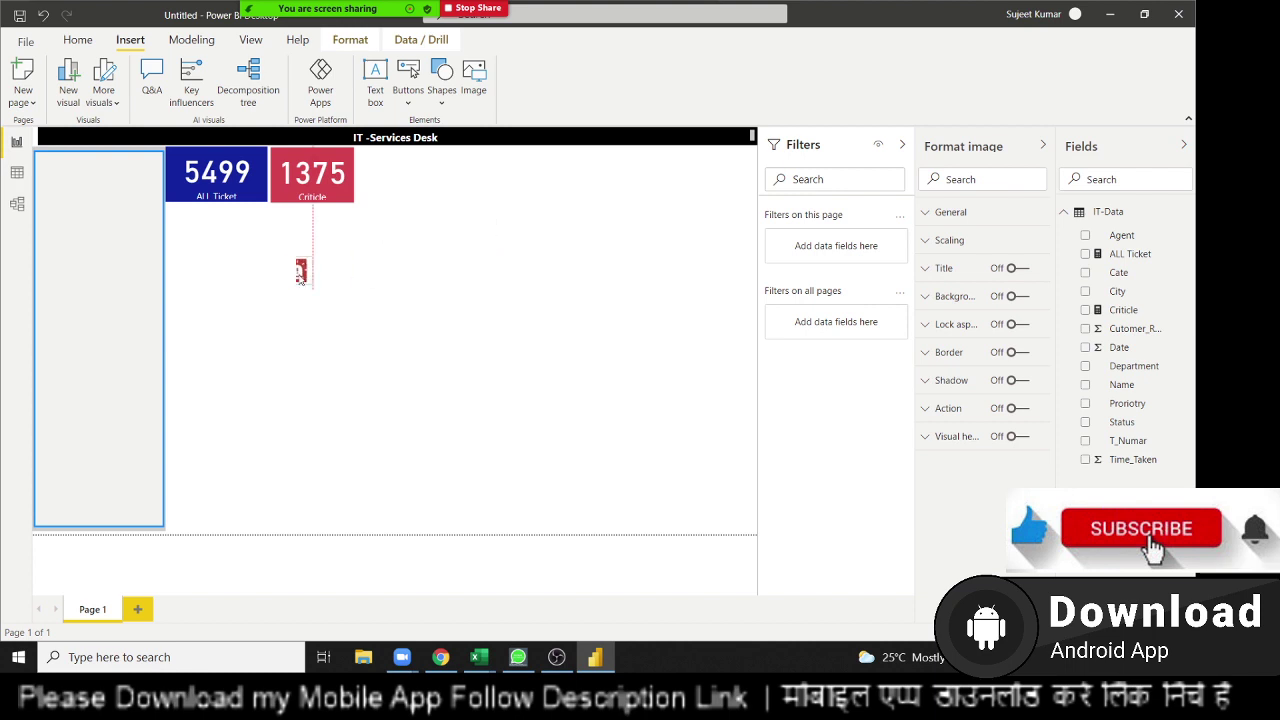
pyautogui.click(350, 188)
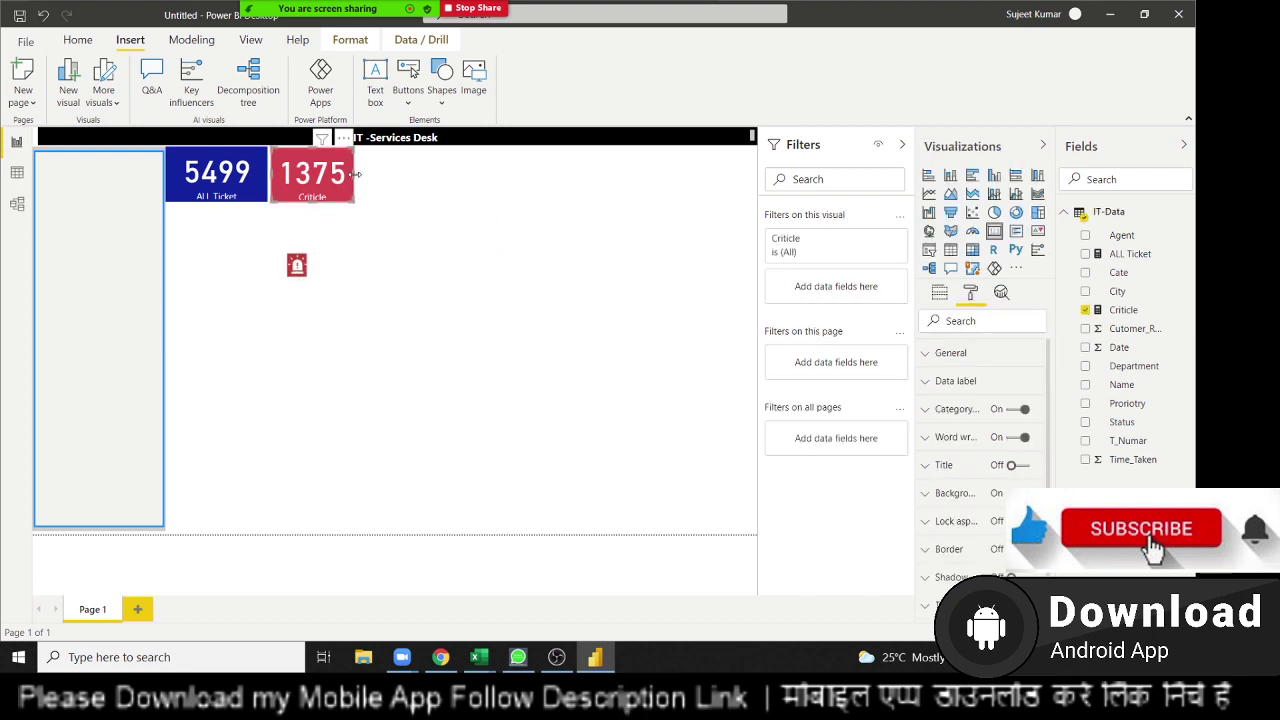
pyautogui.moveTo(355, 174); pyautogui.dragTo(372, 182)
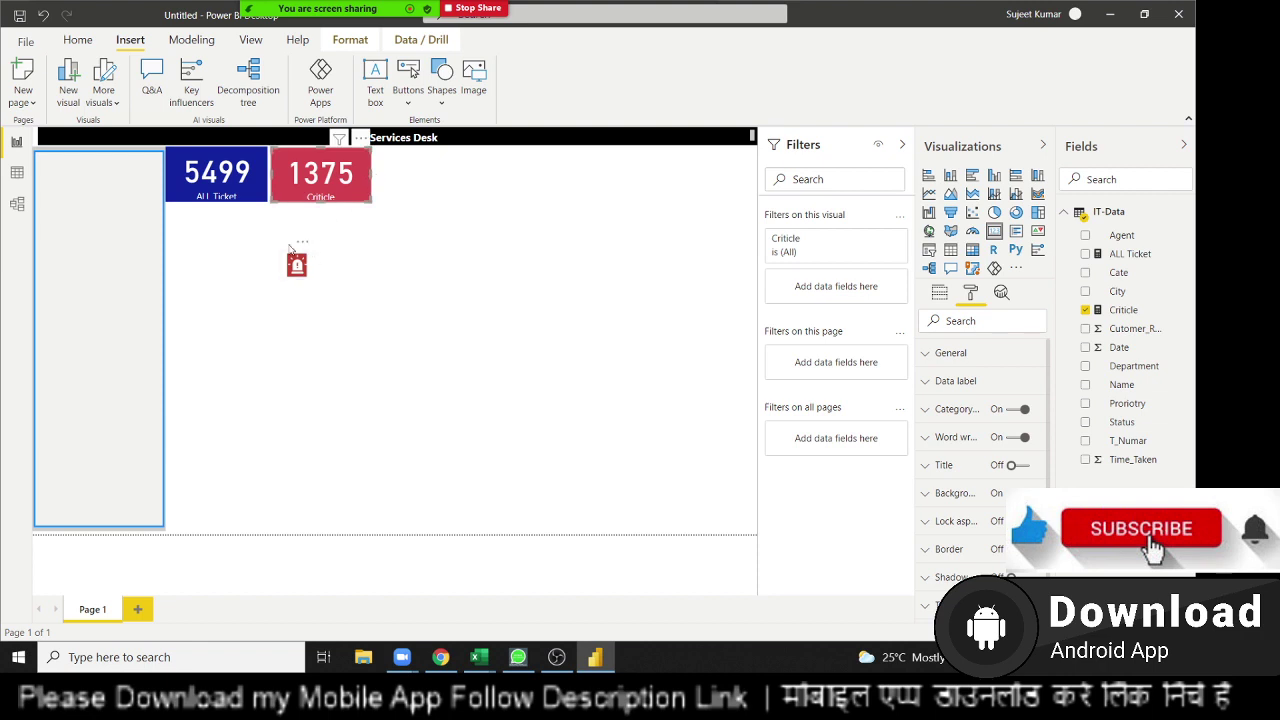
pyautogui.moveTo(297, 265); pyautogui.dragTo(284, 196)
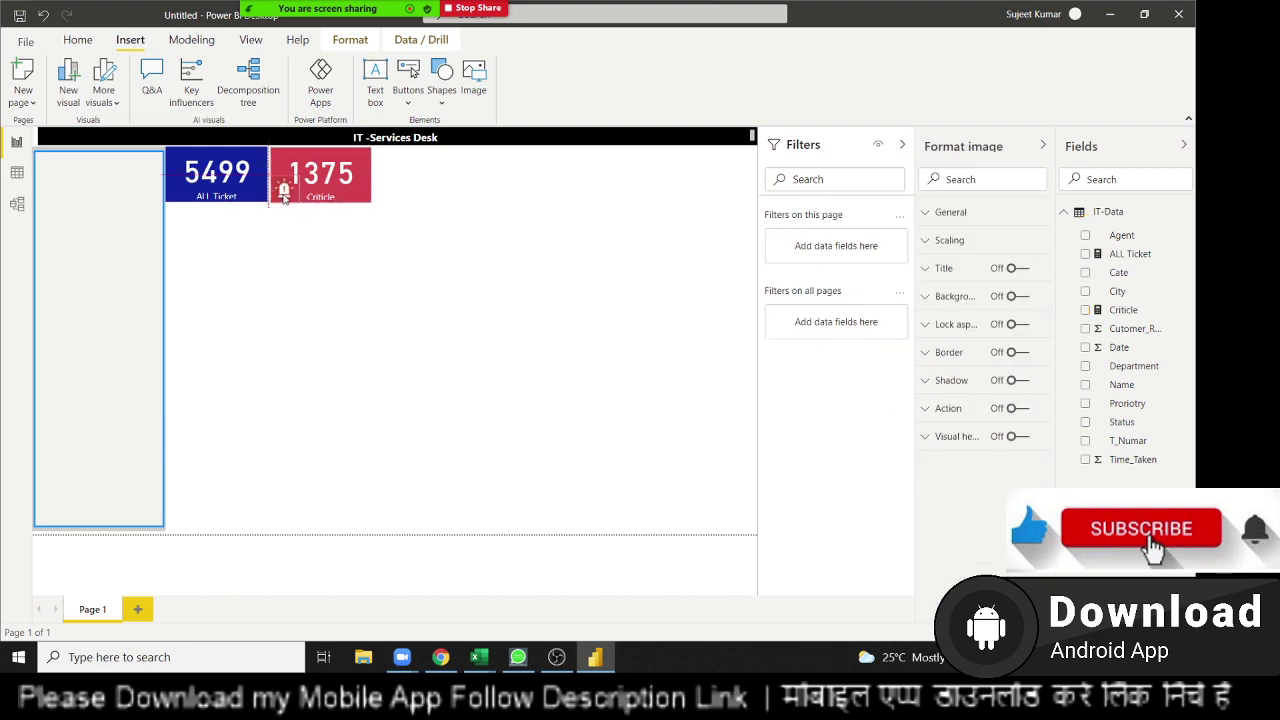
pyautogui.moveTo(284, 197); pyautogui.dragTo(284, 192)
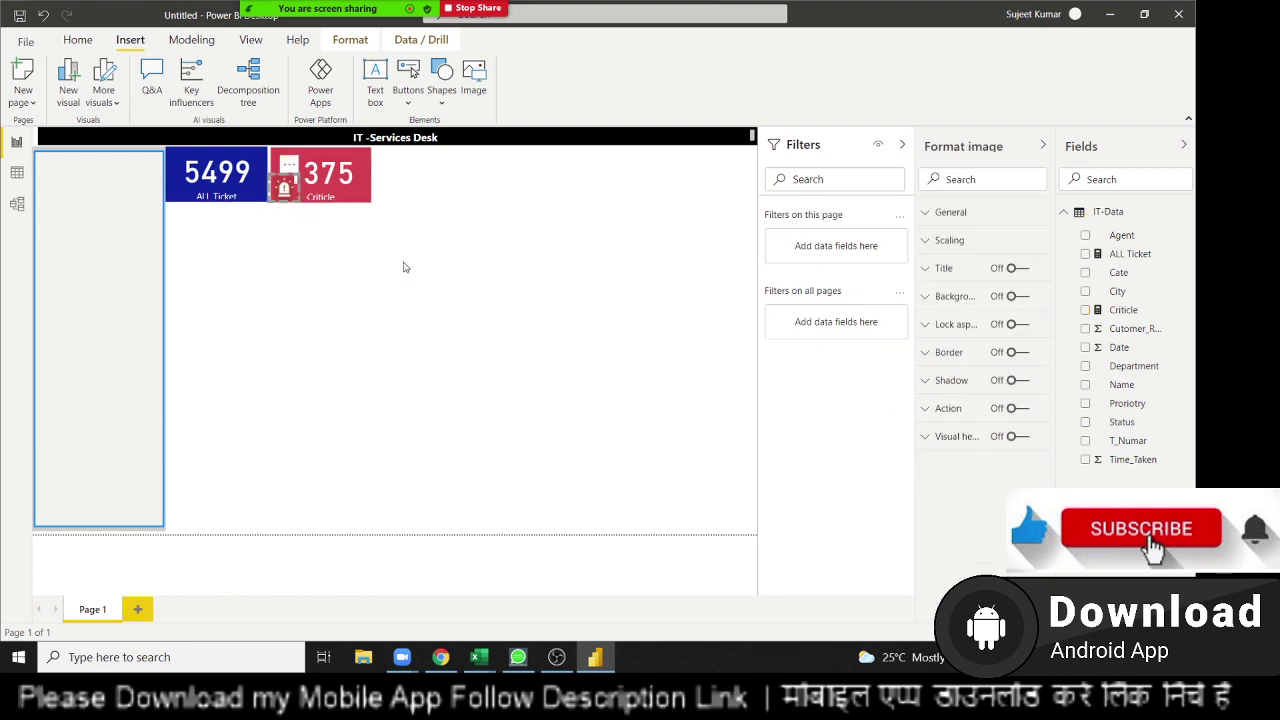
pyautogui.press('Left')
pyautogui.press('Left')
pyautogui.click(409, 184)
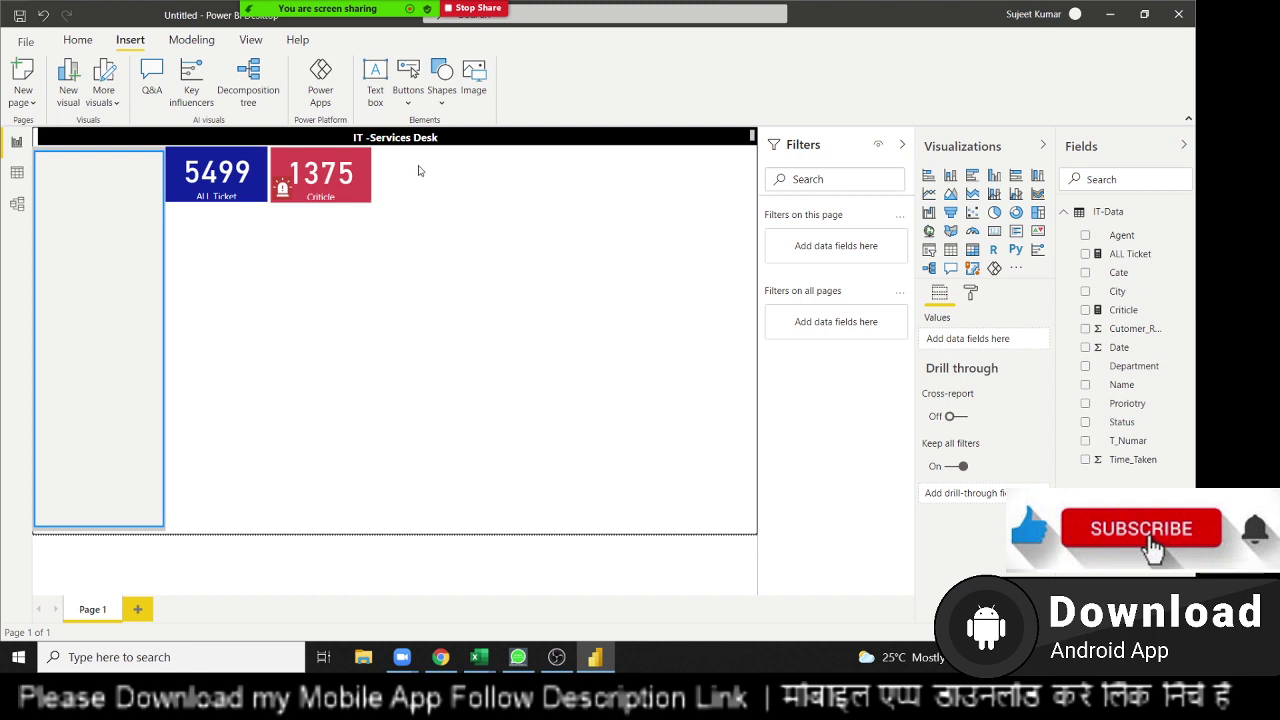
# Select the 1375 Criticle card on the report page.
pyautogui.click(77, 40)
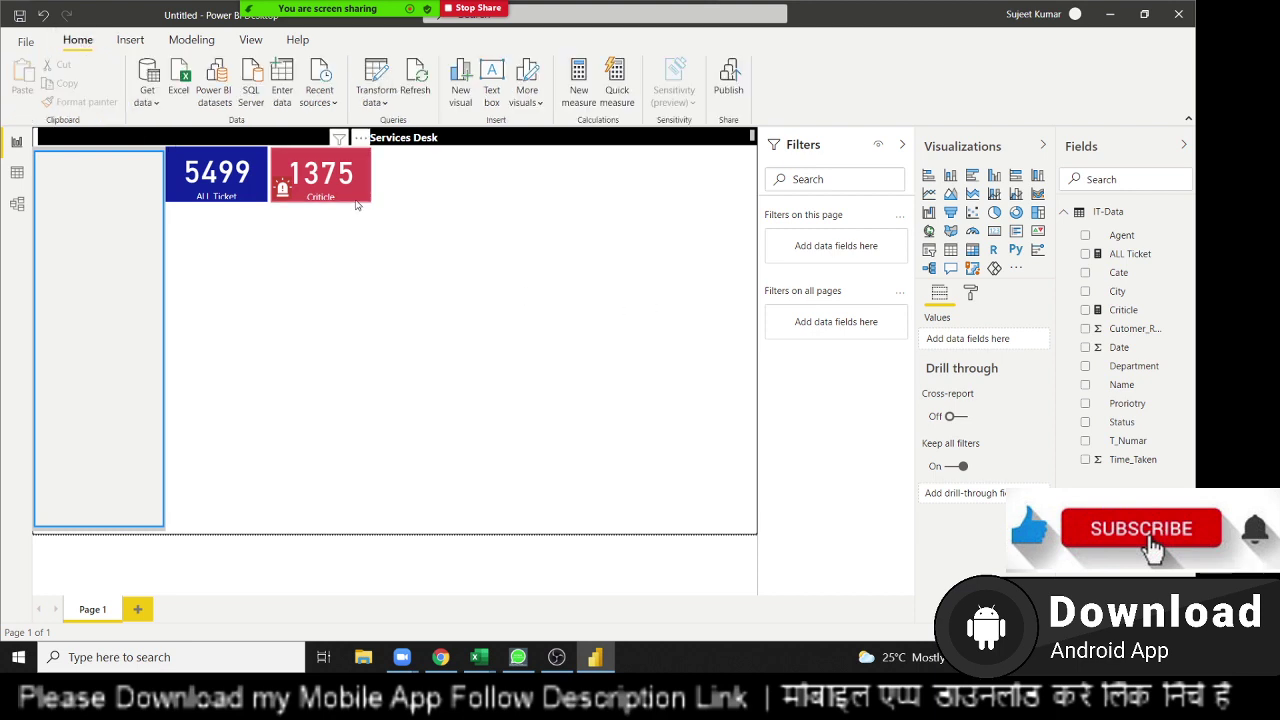
pyautogui.click(323, 208)
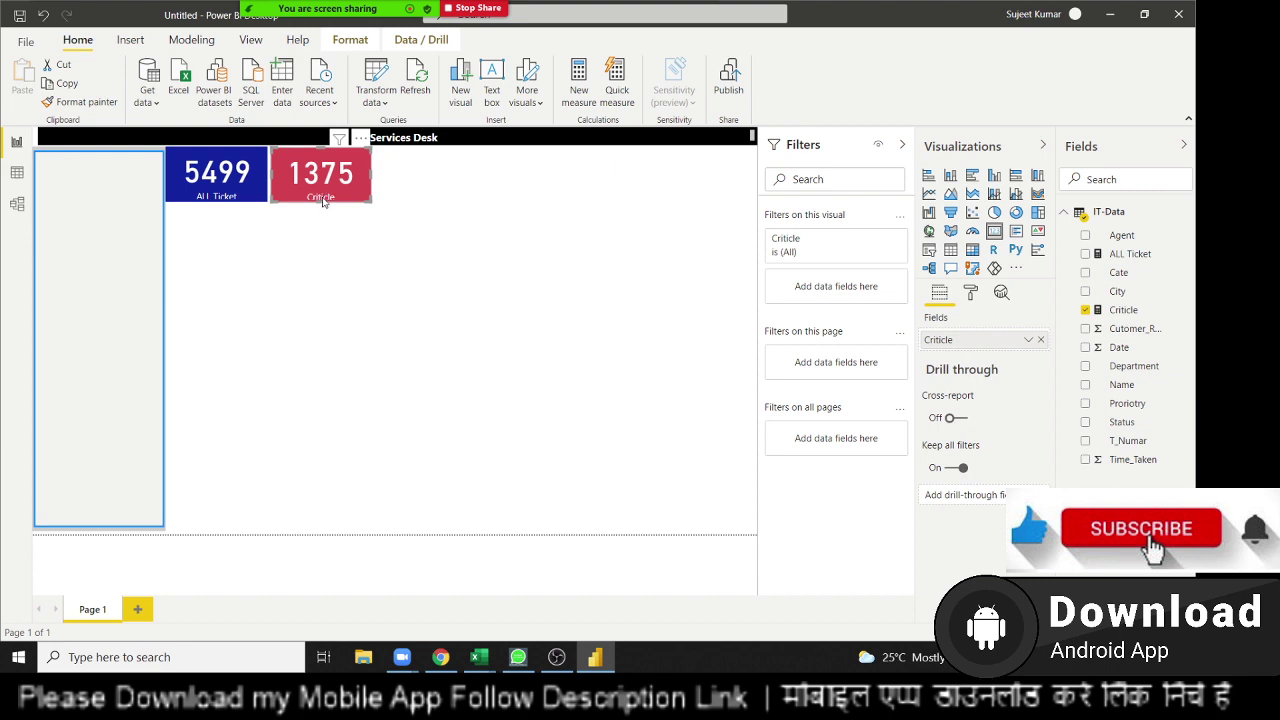
pyautogui.press('Escape')
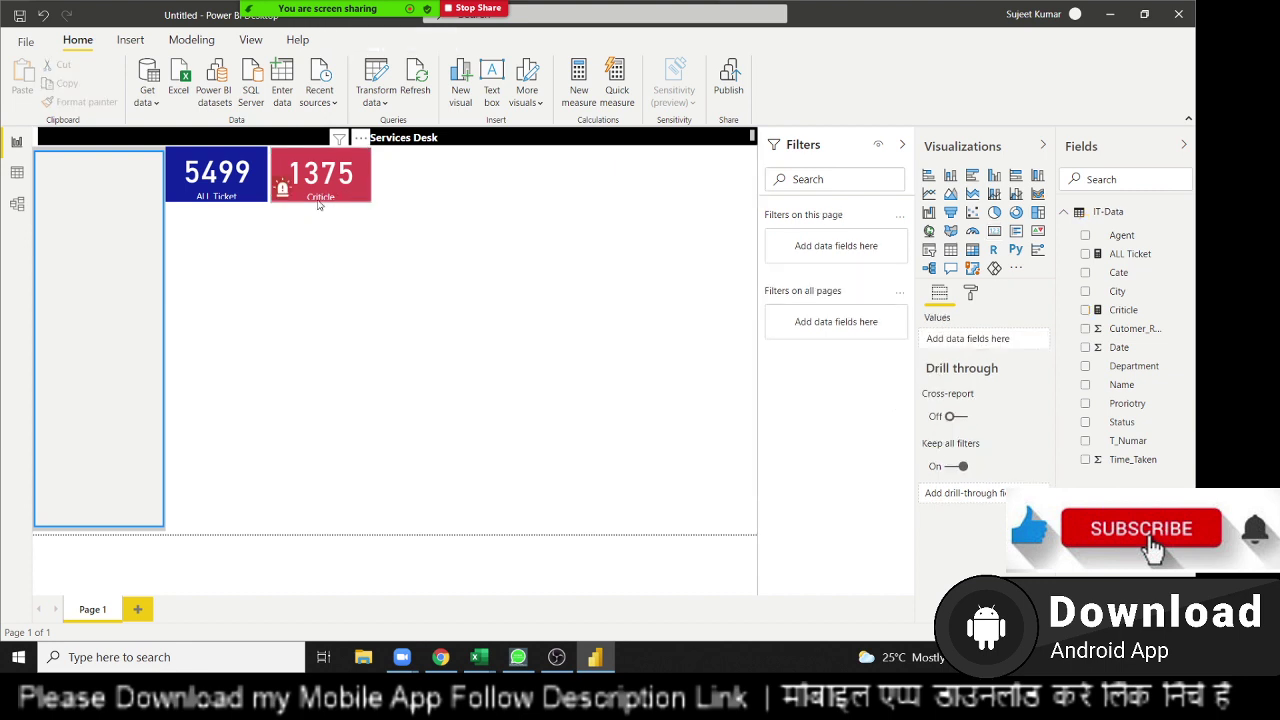
pyautogui.click(321, 182)
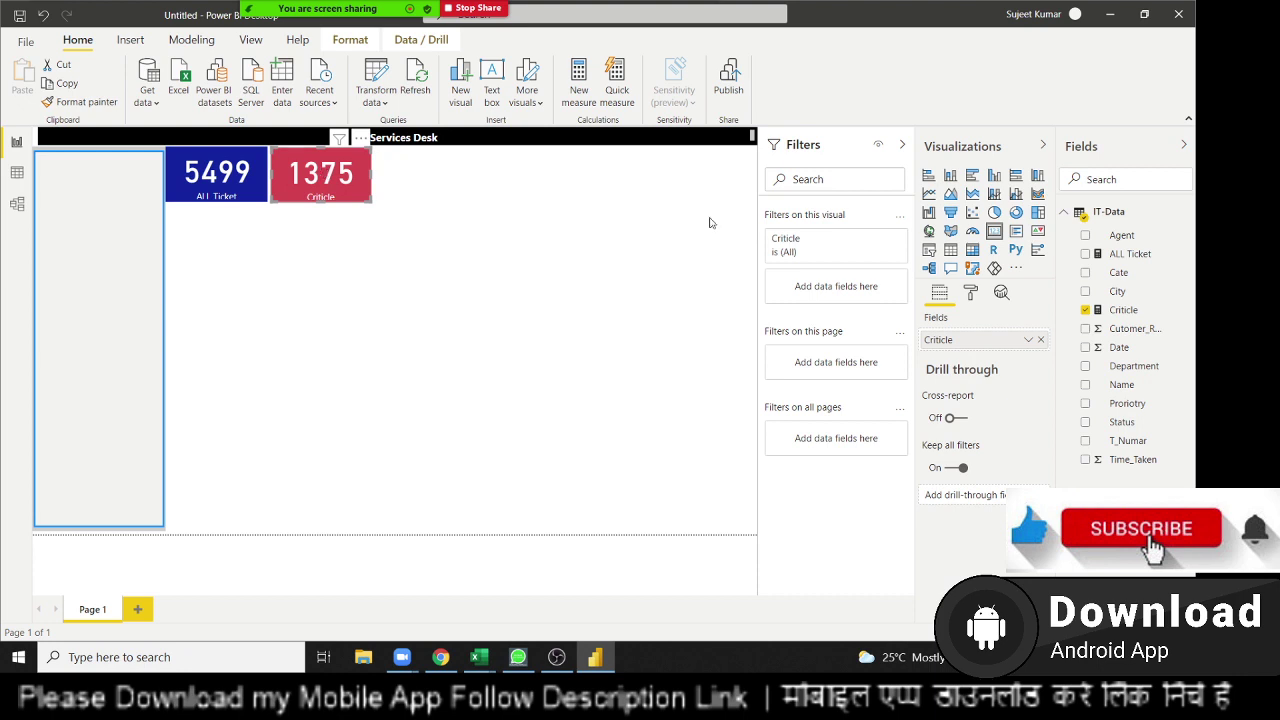
# Set the Criticle card's data label text size to 30 pt.
pyautogui.click(970, 293)
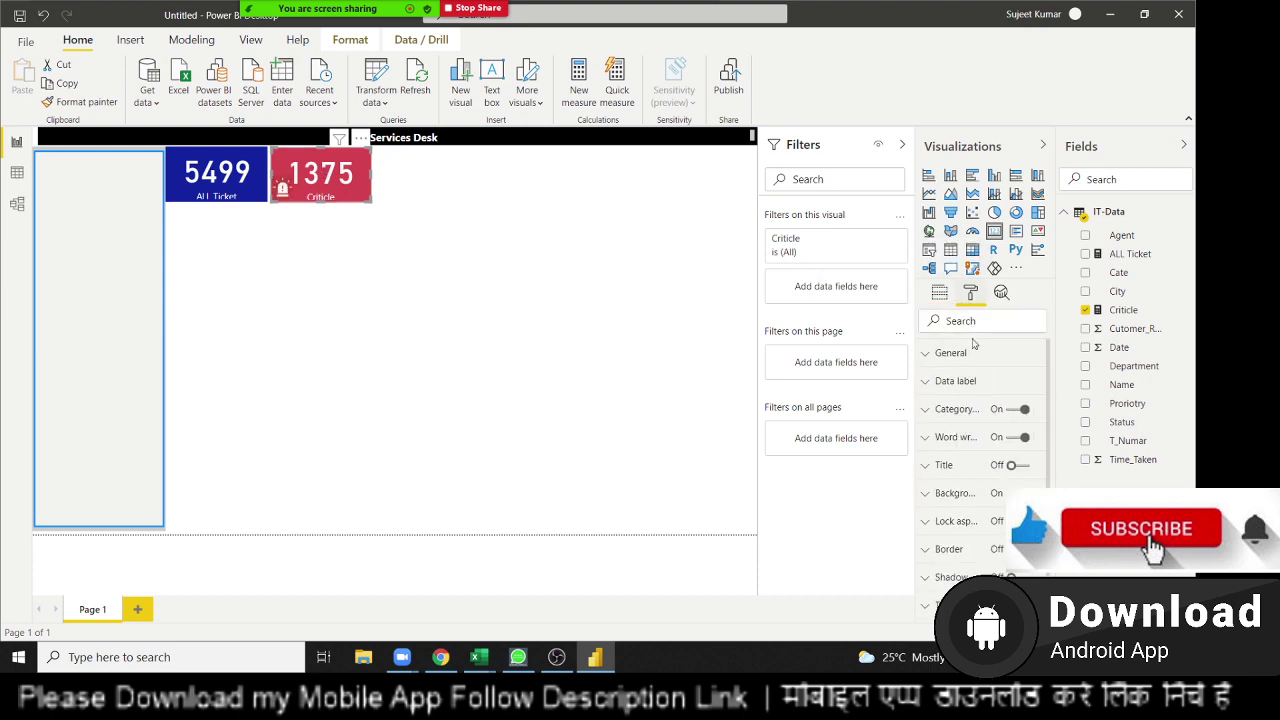
pyautogui.click(975, 381)
pyautogui.scroll(-3, 966, 440)
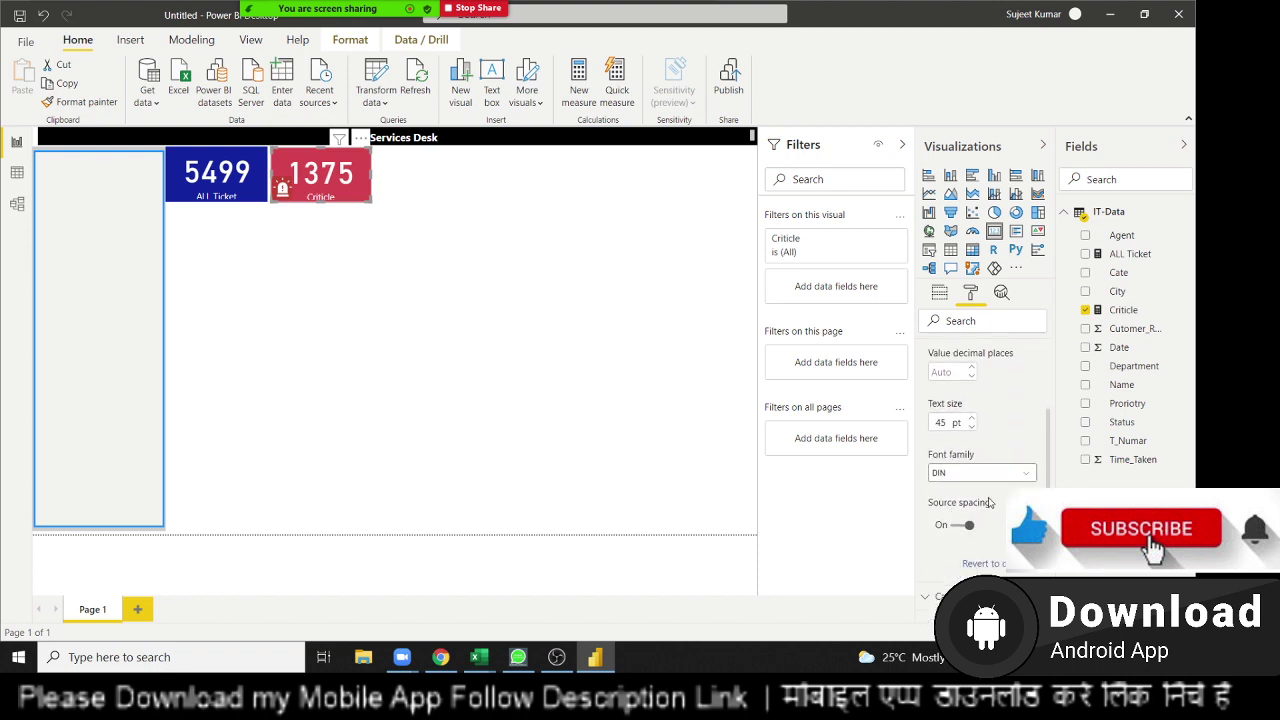
pyautogui.click(971, 418)
pyautogui.click(971, 418)
pyautogui.click(971, 418)
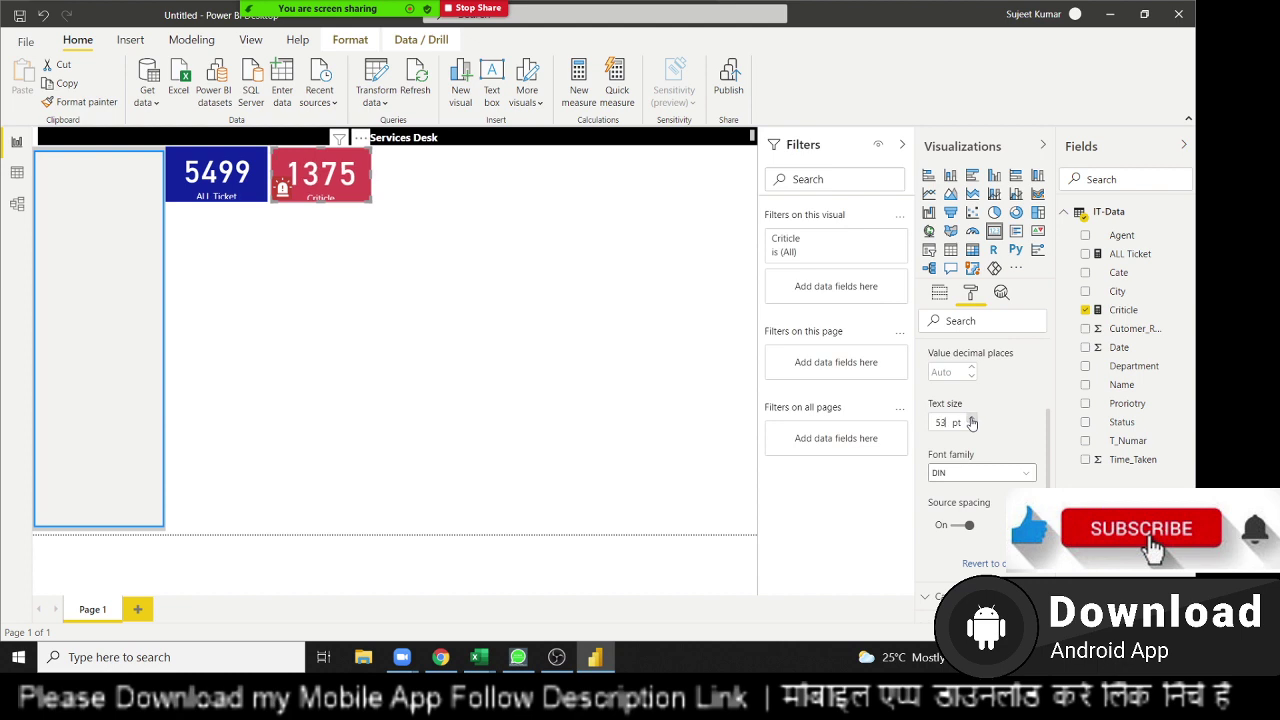
pyautogui.click(970, 419)
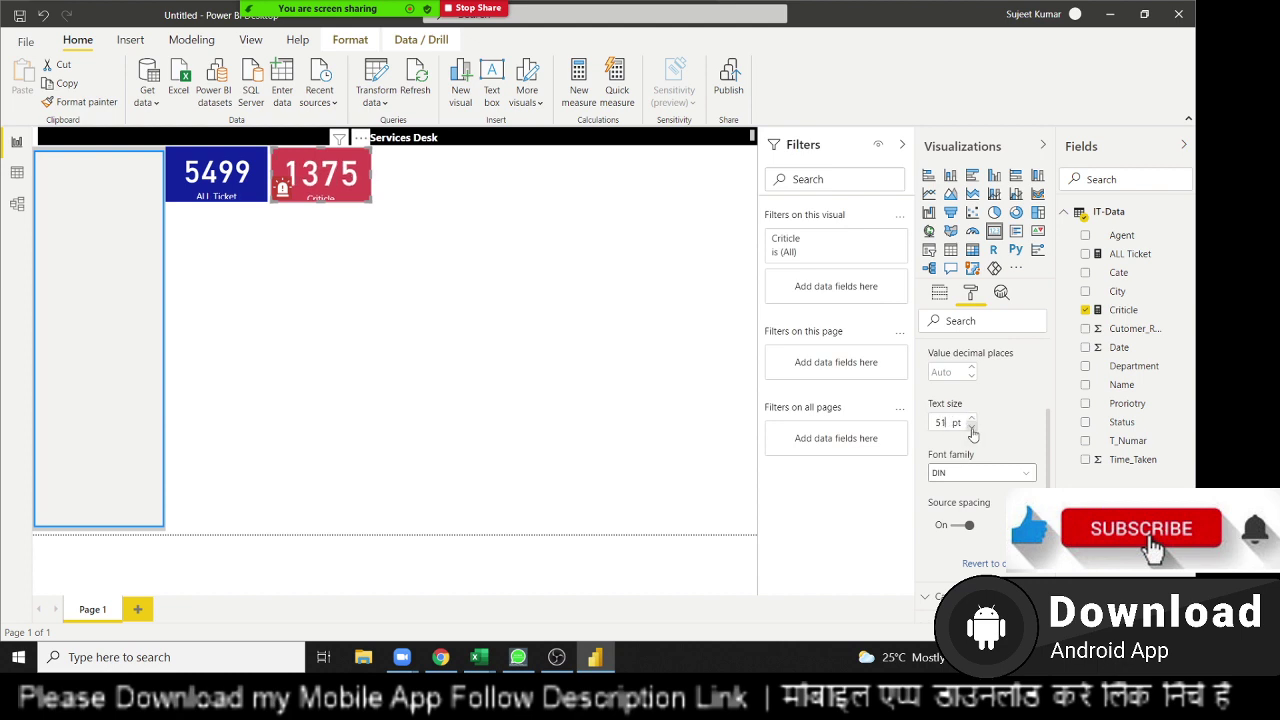
pyautogui.doubleClick(944, 422)
pyautogui.write('30')
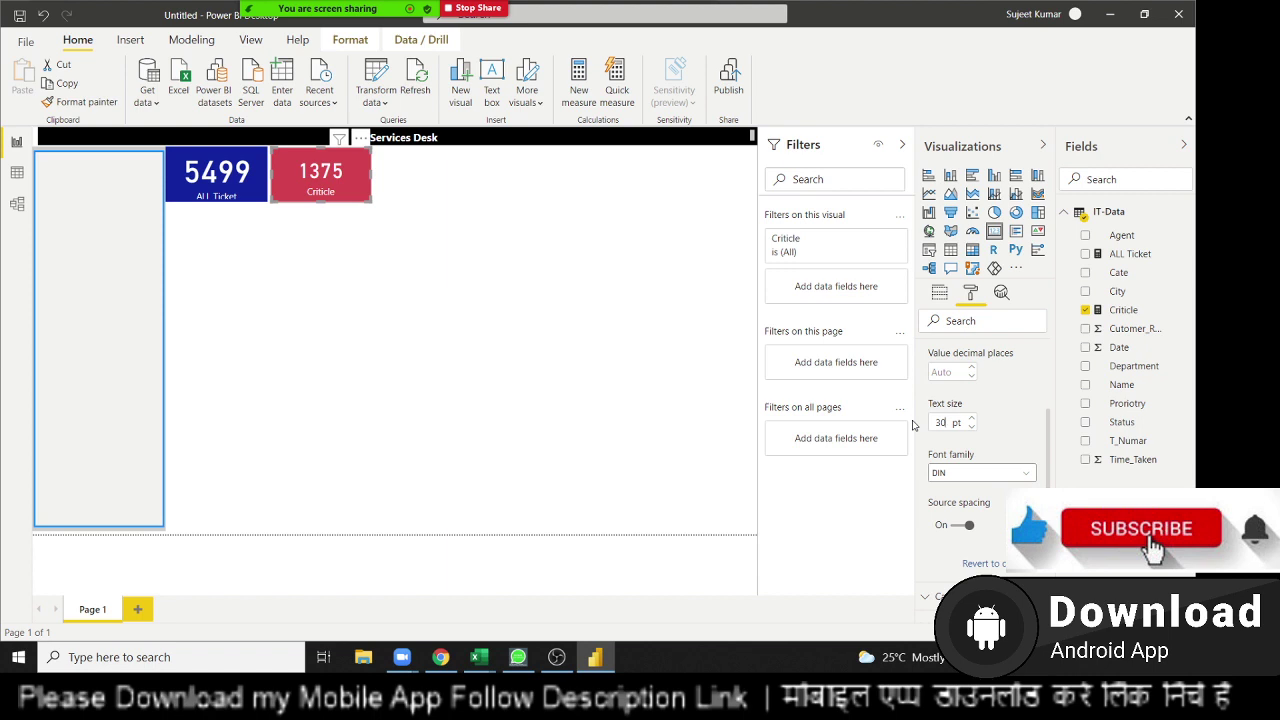
pyautogui.press('Tab')
pyautogui.click(333, 195)
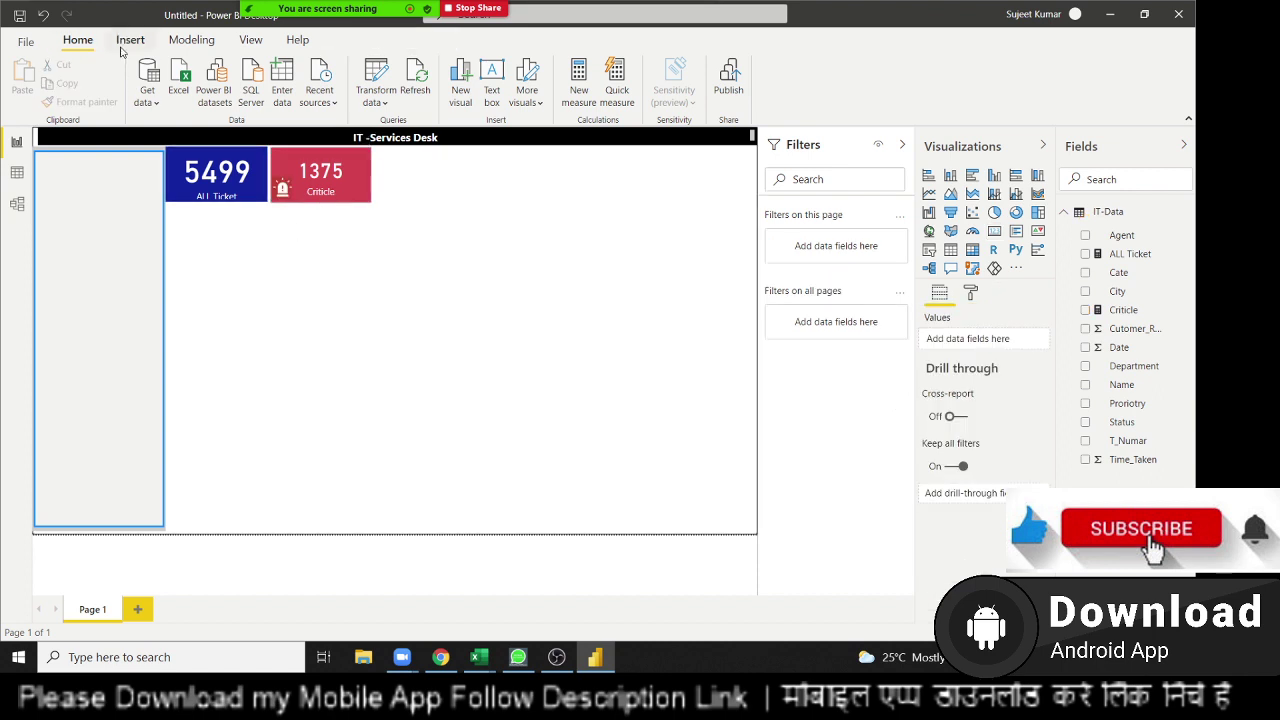
# Add a new measure to IT-Data and select its default name, Measure, for renaming.
pyautogui.click(584, 84)
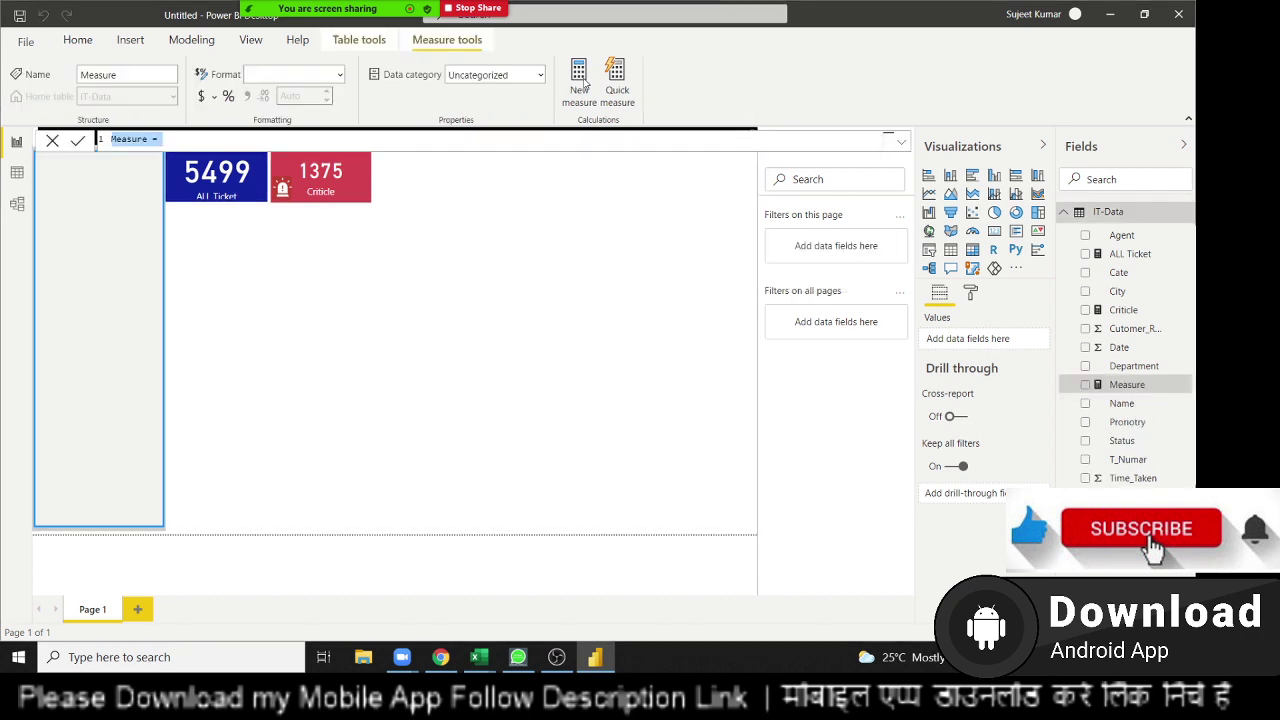
pyautogui.doubleClick(116, 139)
pyautogui.hotkey('alt', 'Tab')
# Copy the word High from cell G3 of the IT-Data Excel sheet, then return to Power BI.
pyautogui.hotkey('alt', 'Tab')
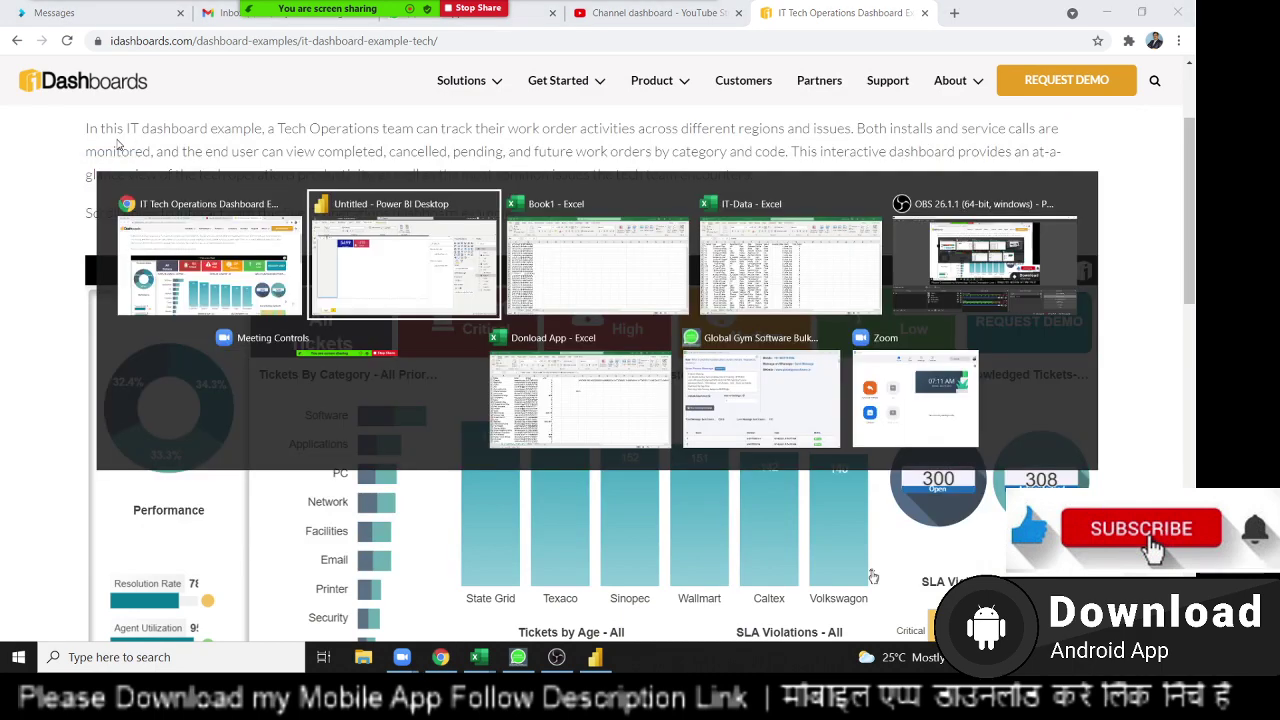
pyautogui.press('Tab')
pyautogui.hotkey('alt', 'Tab')
pyautogui.press('Tab')
pyautogui.press('Tab')
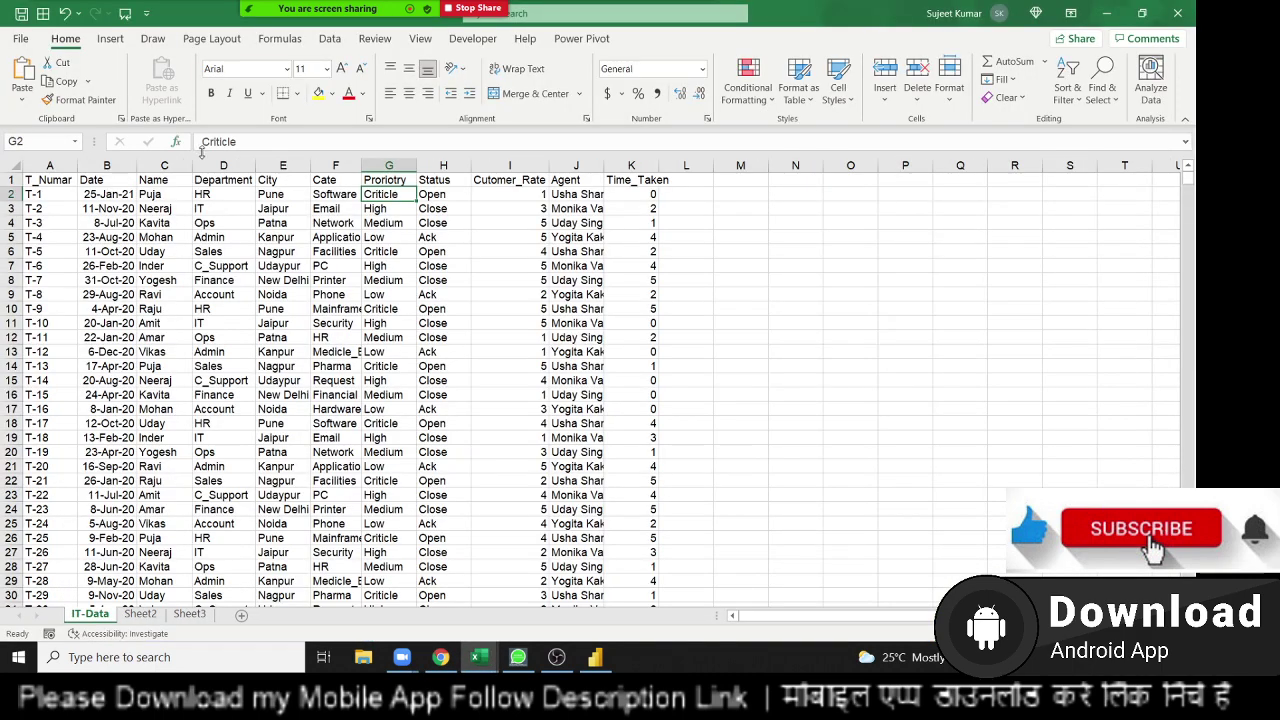
pyautogui.click(386, 224)
pyautogui.doubleClick(388, 208)
pyautogui.hotkey('ctrl', 'c')
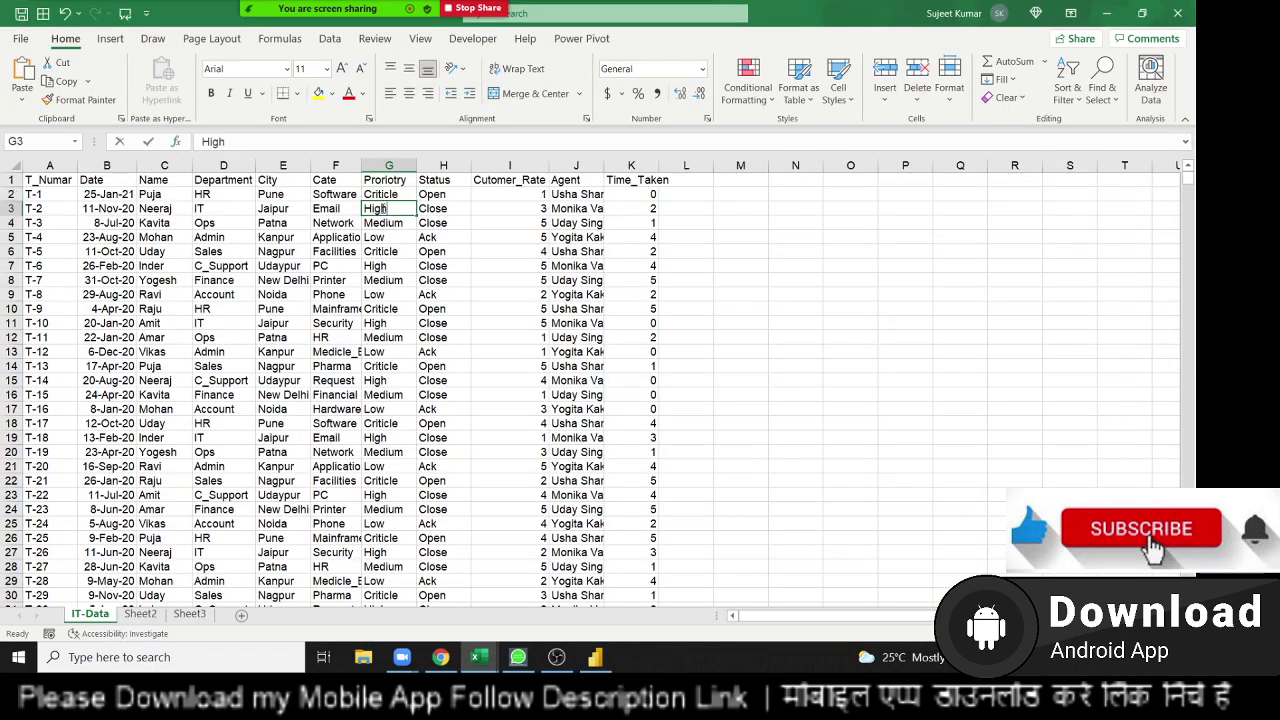
pyautogui.press('Escape')
pyautogui.hotkey('alt', 'Tab')
pyautogui.hotkey('alt', 'Tab')
pyautogui.press('Tab')
pyautogui.press('Tab')
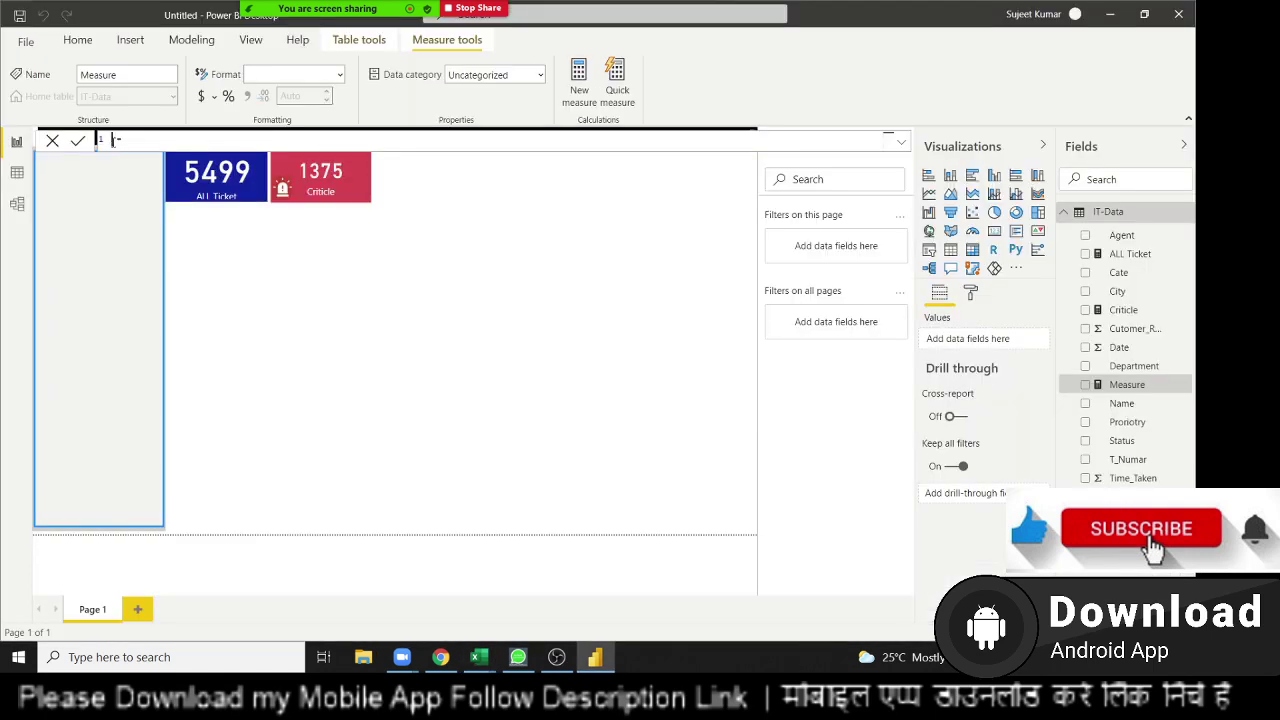
# Name the measure High and begin the formula COUNTAX(FILTER('IT-Data'.
pyautogui.hotkey('ctrl', 'v')
pyautogui.write('count')
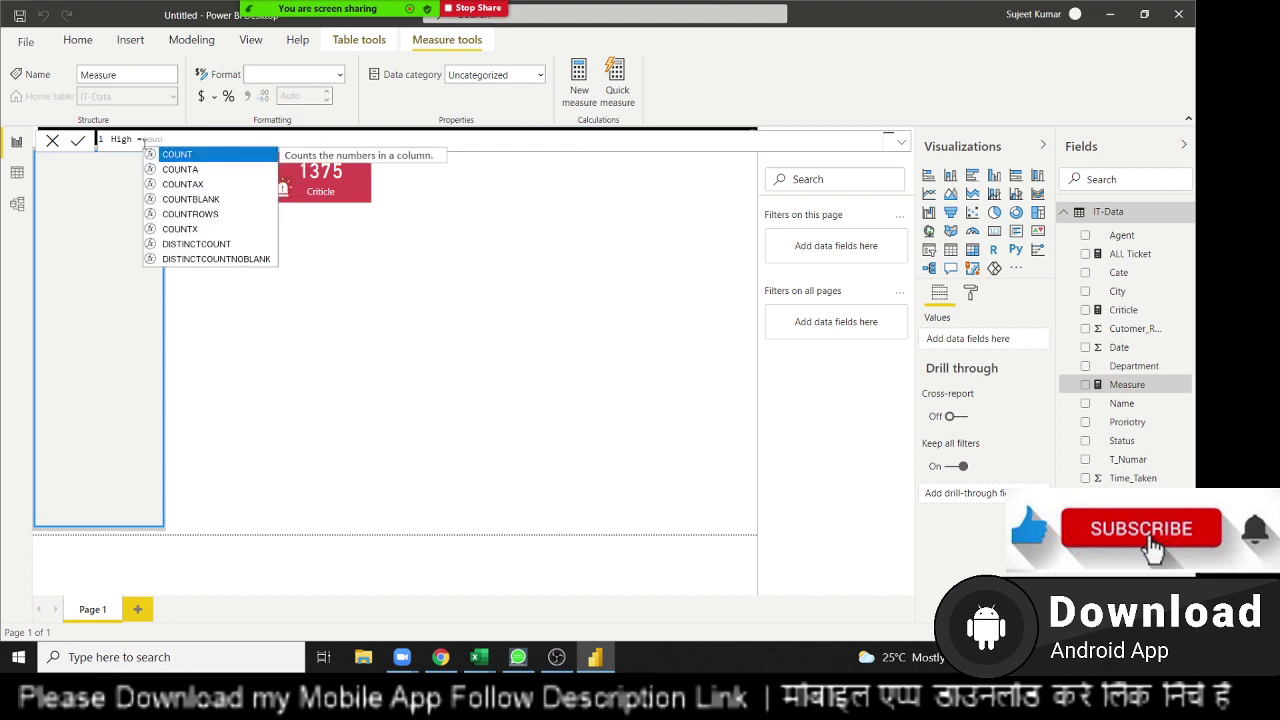
pyautogui.press('Down')
pyautogui.press('Down')
pyautogui.press('Tab')
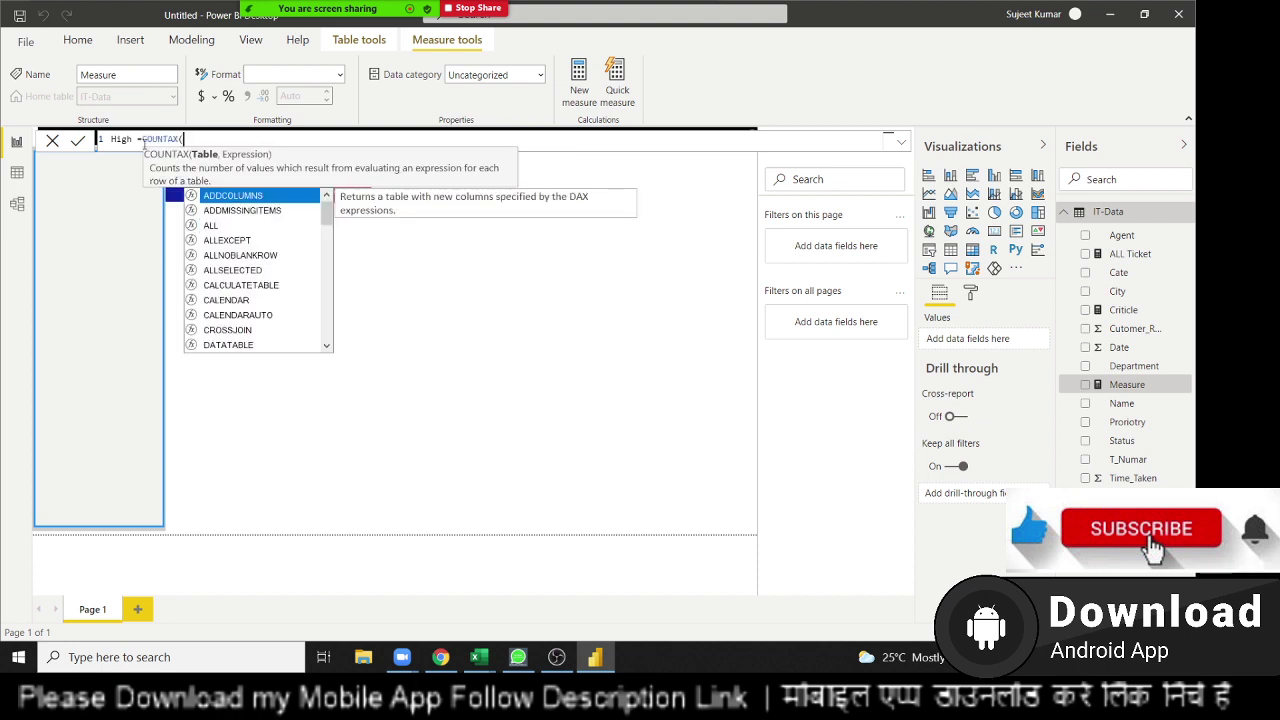
pyautogui.write('Fi')
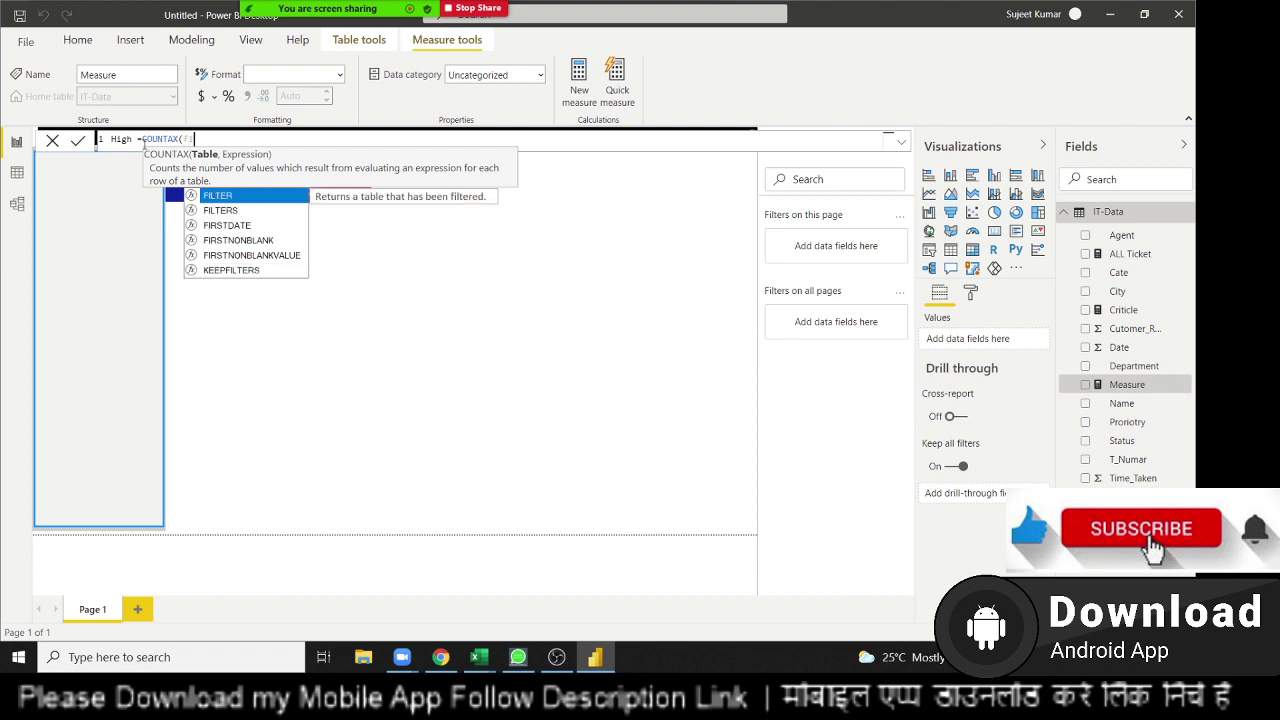
pyautogui.press('Tab')
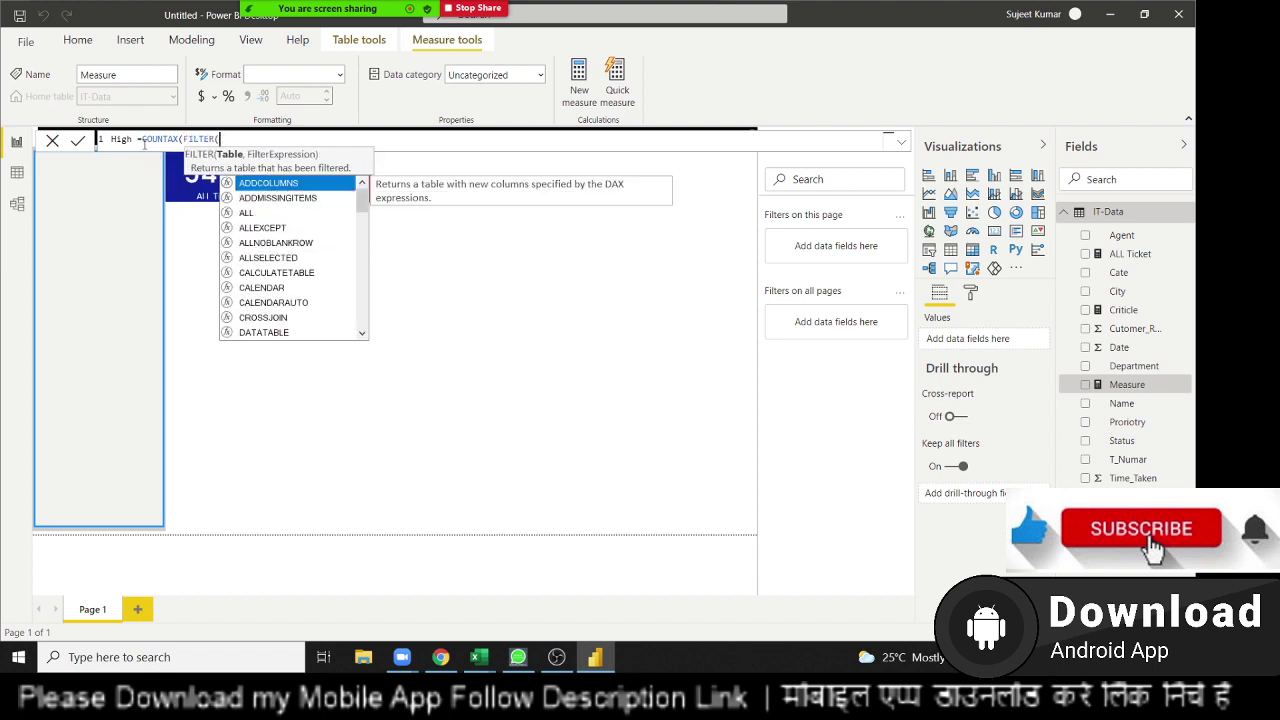
pyautogui.write('dat')
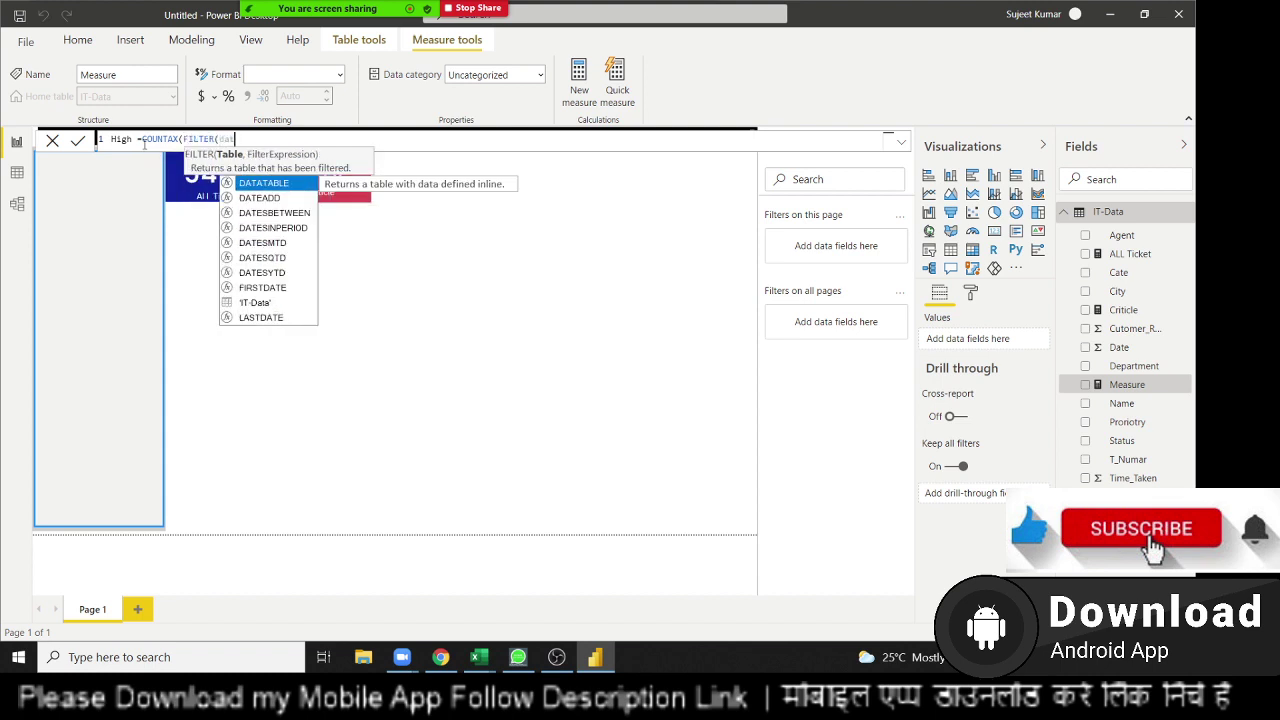
pyautogui.press('Down')
pyautogui.press('Down')
pyautogui.press('Down')
pyautogui.press('Down')
pyautogui.press('Down')
pyautogui.press('Down')
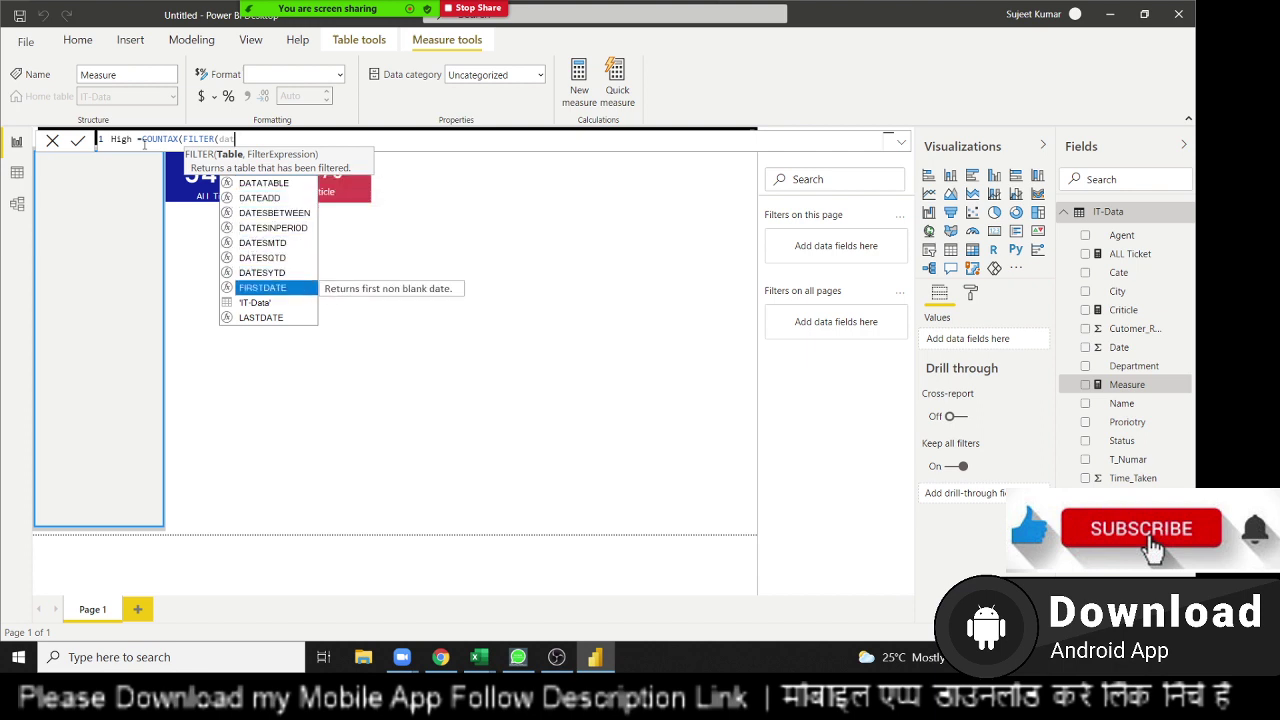
pyautogui.press('Down')
pyautogui.press('Tab')
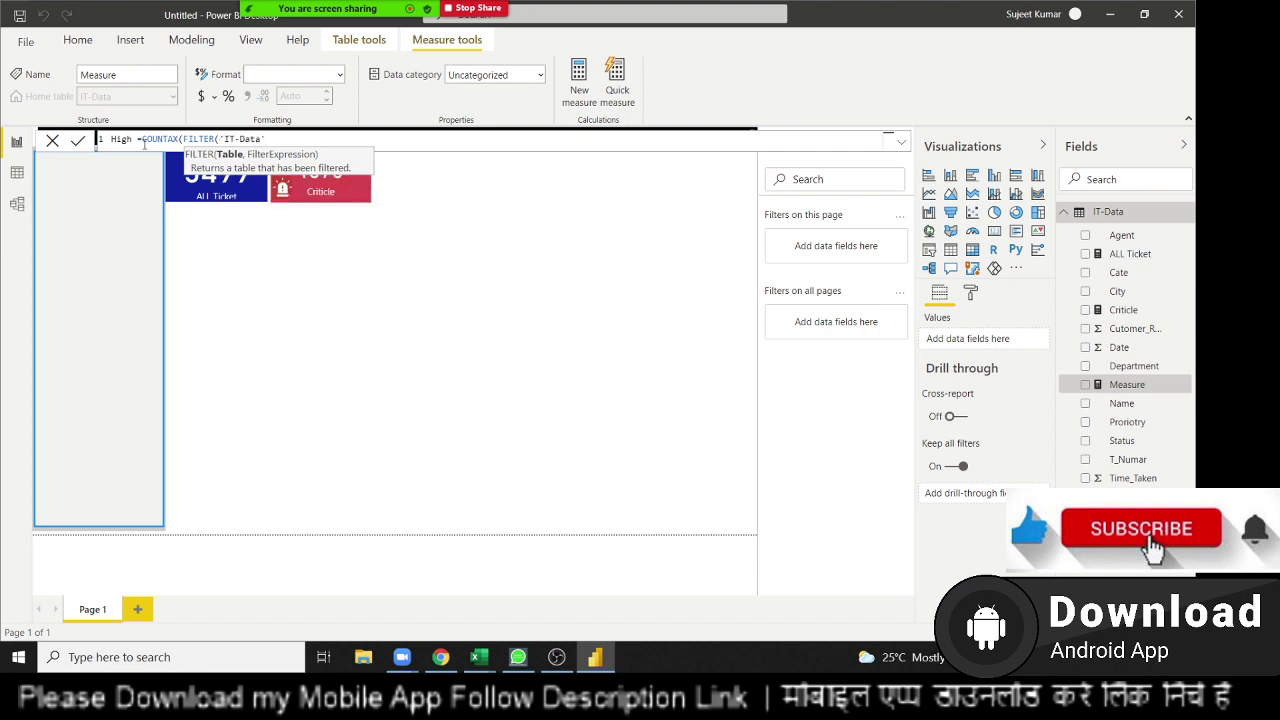
# Complete the filter 'IT-Data'[Proriotry]="High", count 'IT-Data'[T_Numar], and commit the measure.
pyautogui.write(',')
pyautogui.write('p')
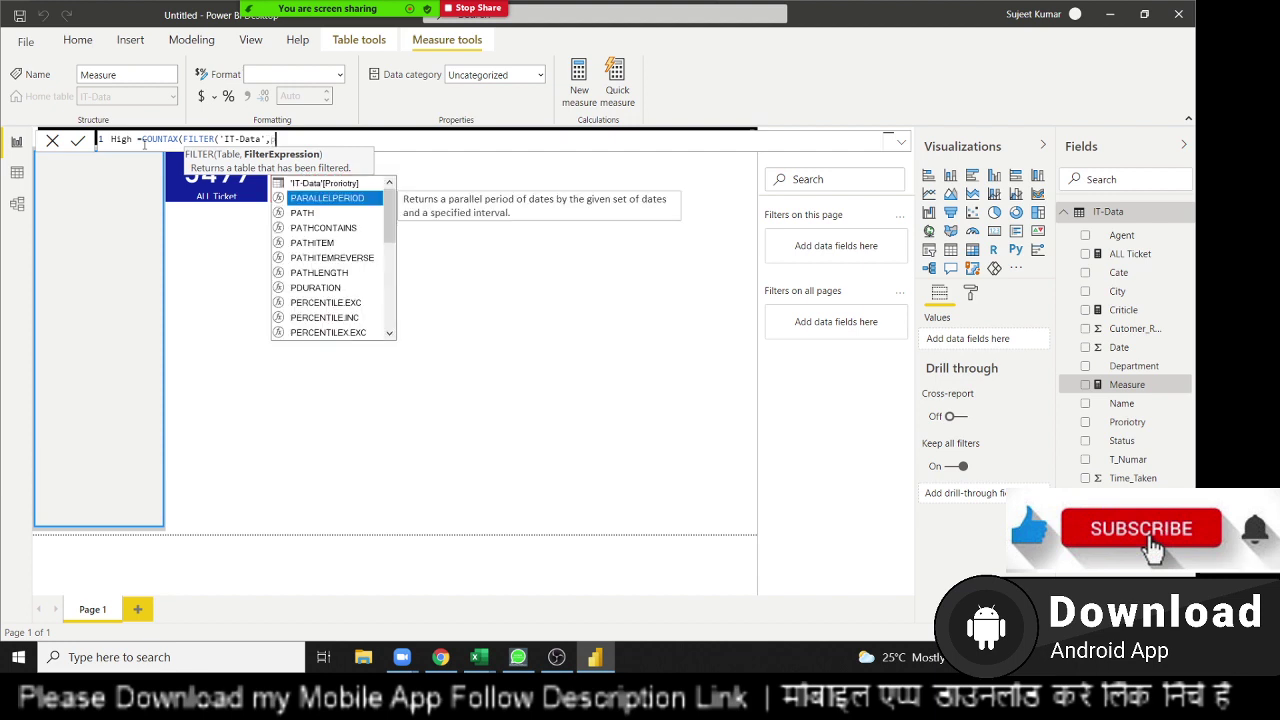
pyautogui.write('r')
pyautogui.press('Up')
pyautogui.press('Up')
pyautogui.press('Up')
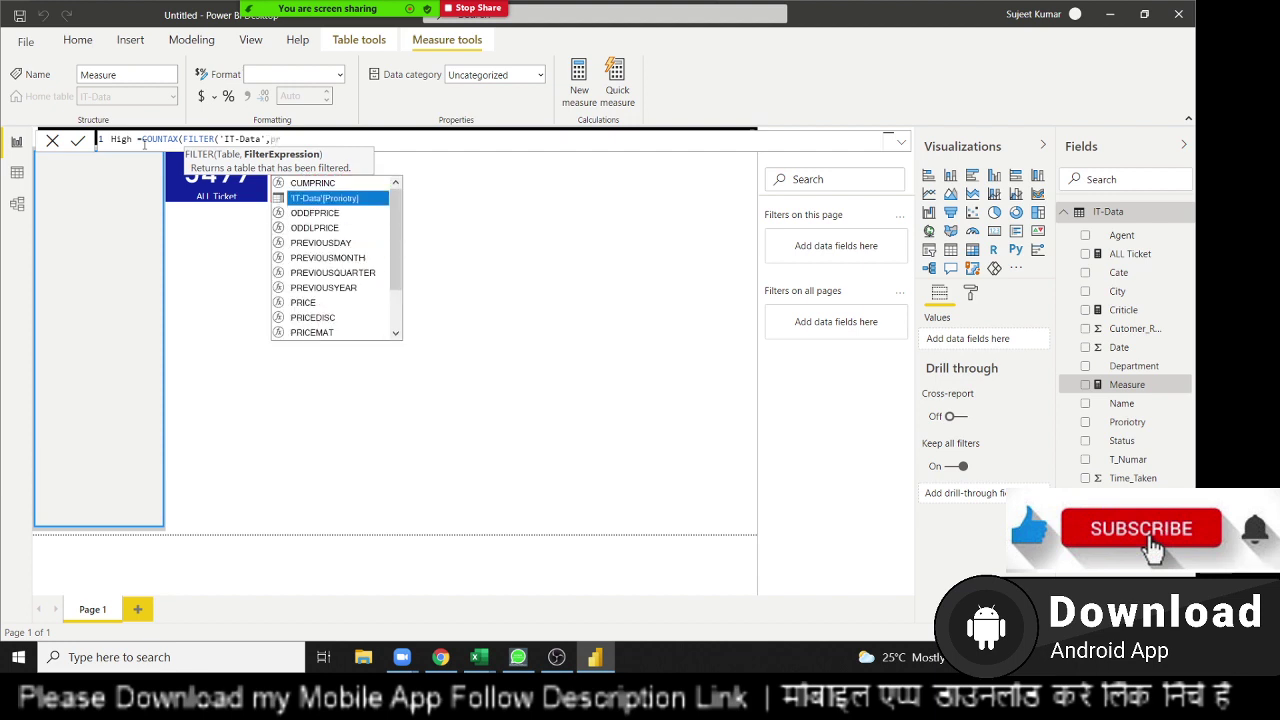
pyautogui.press('Escape')
pyautogui.press('BackSpace')
pyautogui.write('r')
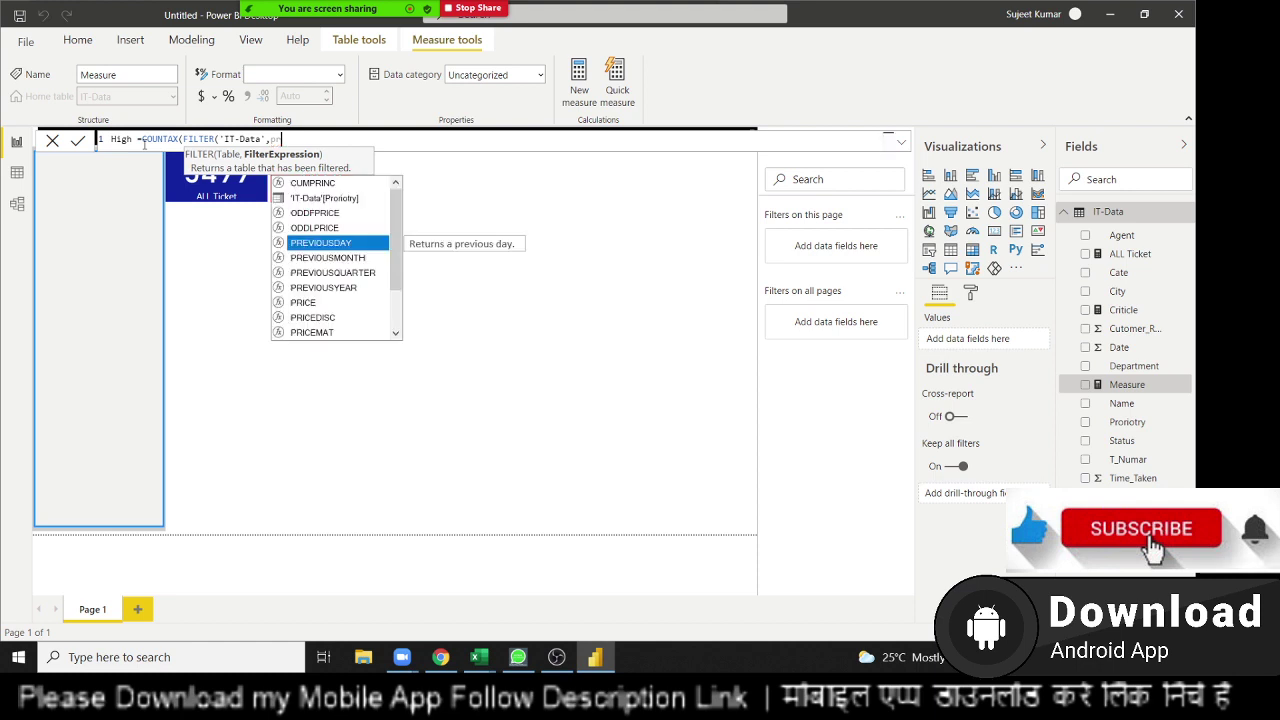
pyautogui.press('Up')
pyautogui.press('Up')
pyautogui.press('Up')
pyautogui.press('Tab')
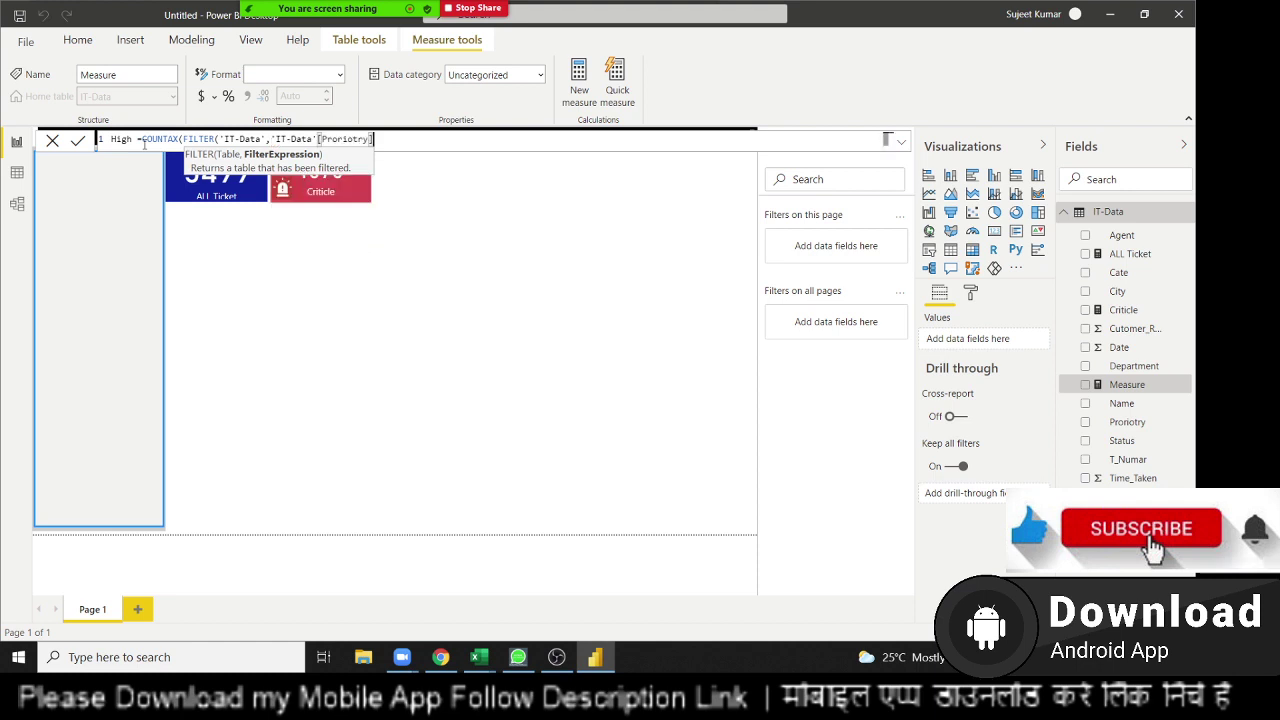
pyautogui.write('="')
pyautogui.press('BackSpace')
pyautogui.press('BackSpace')
pyautogui.press('BackSpace')
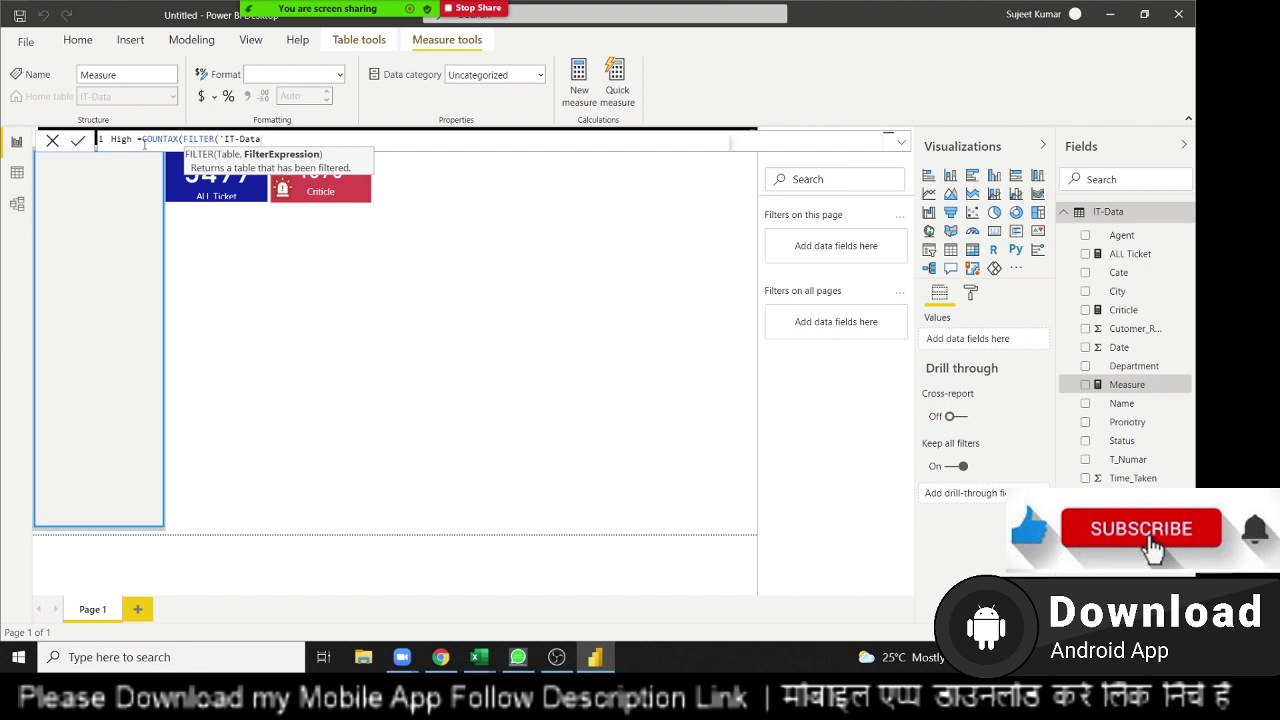
pyautogui.hotkey('ctrl', 'z')
pyautogui.write('High')
pyautogui.write('"High')
pyautogui.write('),')
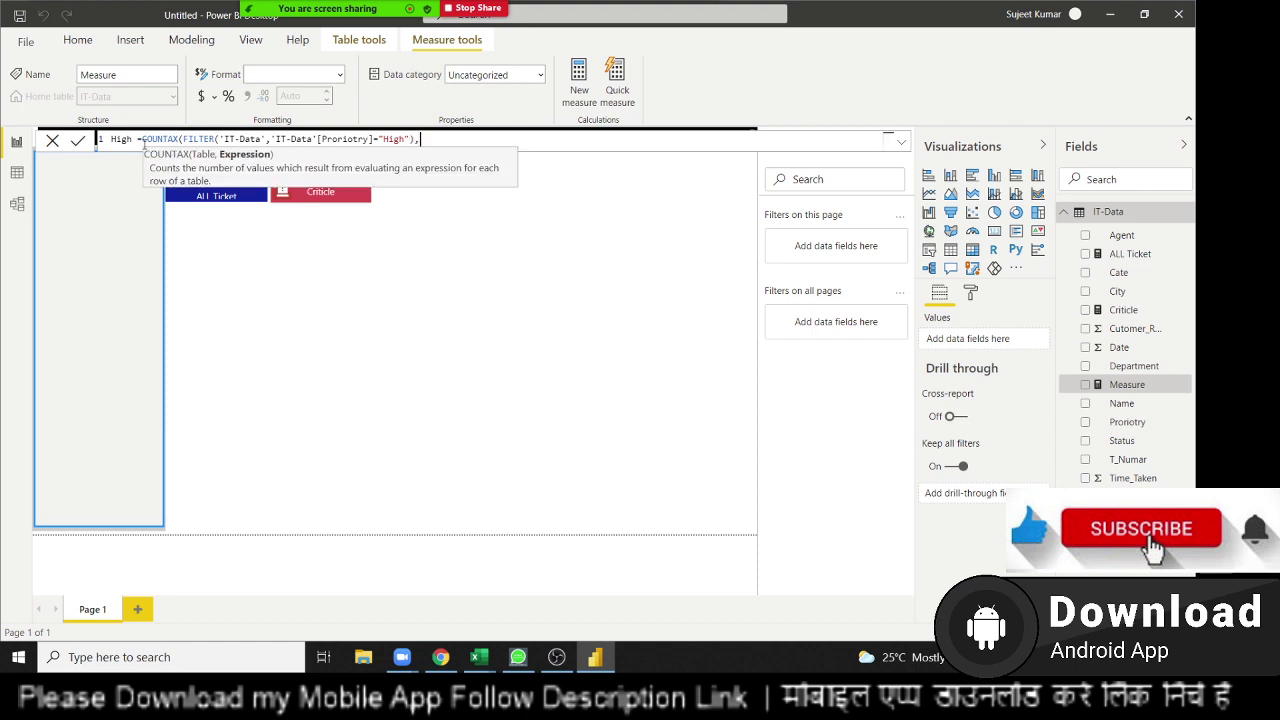
pyautogui.write('t')
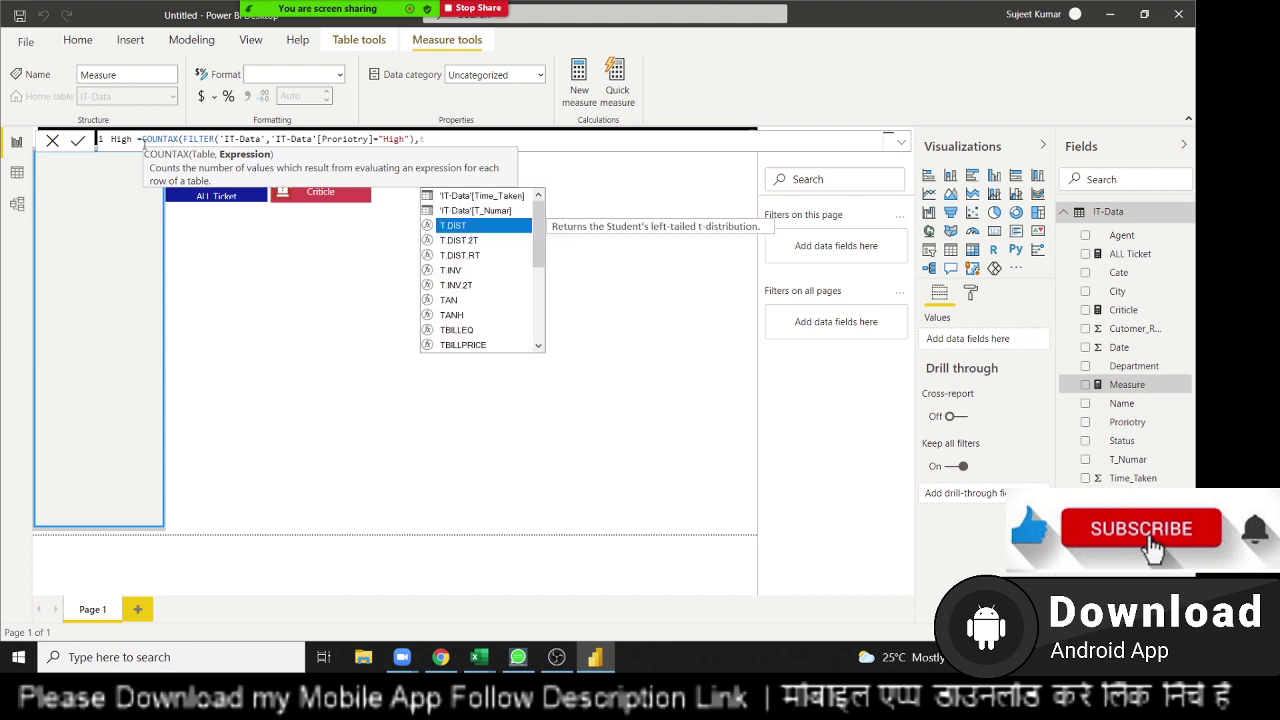
pyautogui.press('Up')
pyautogui.press('Tab')
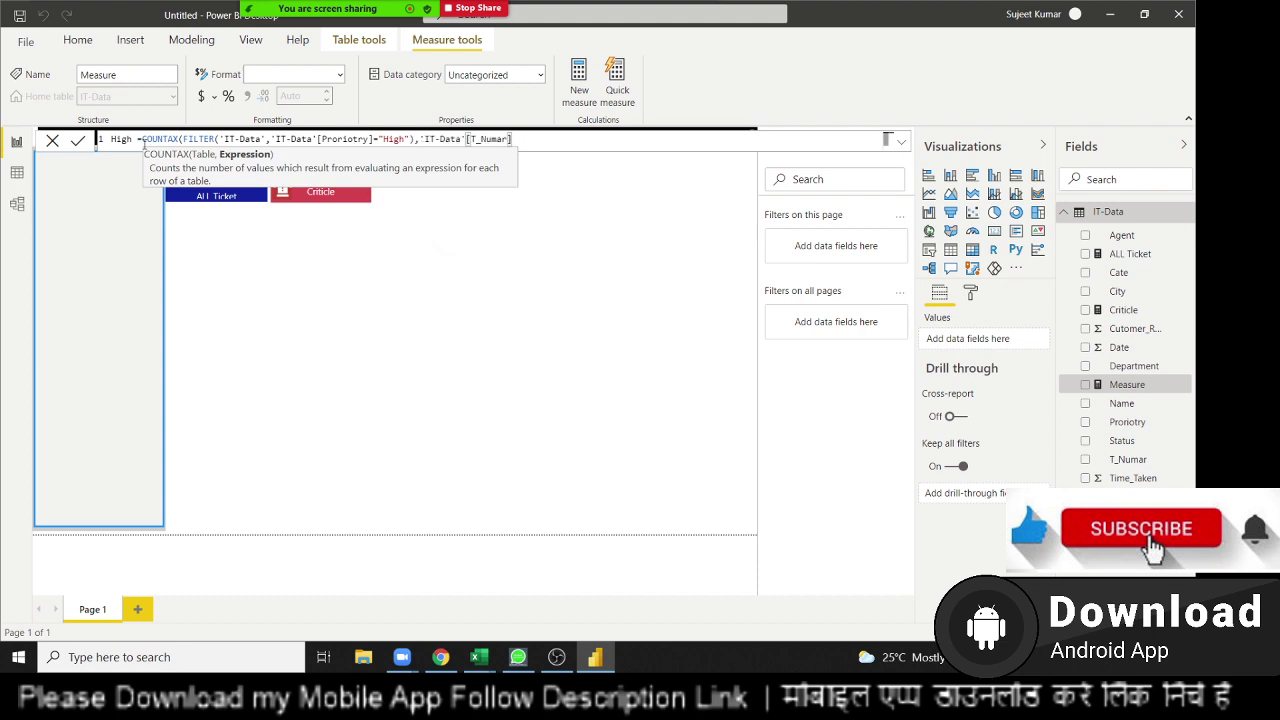
pyautogui.write(')')
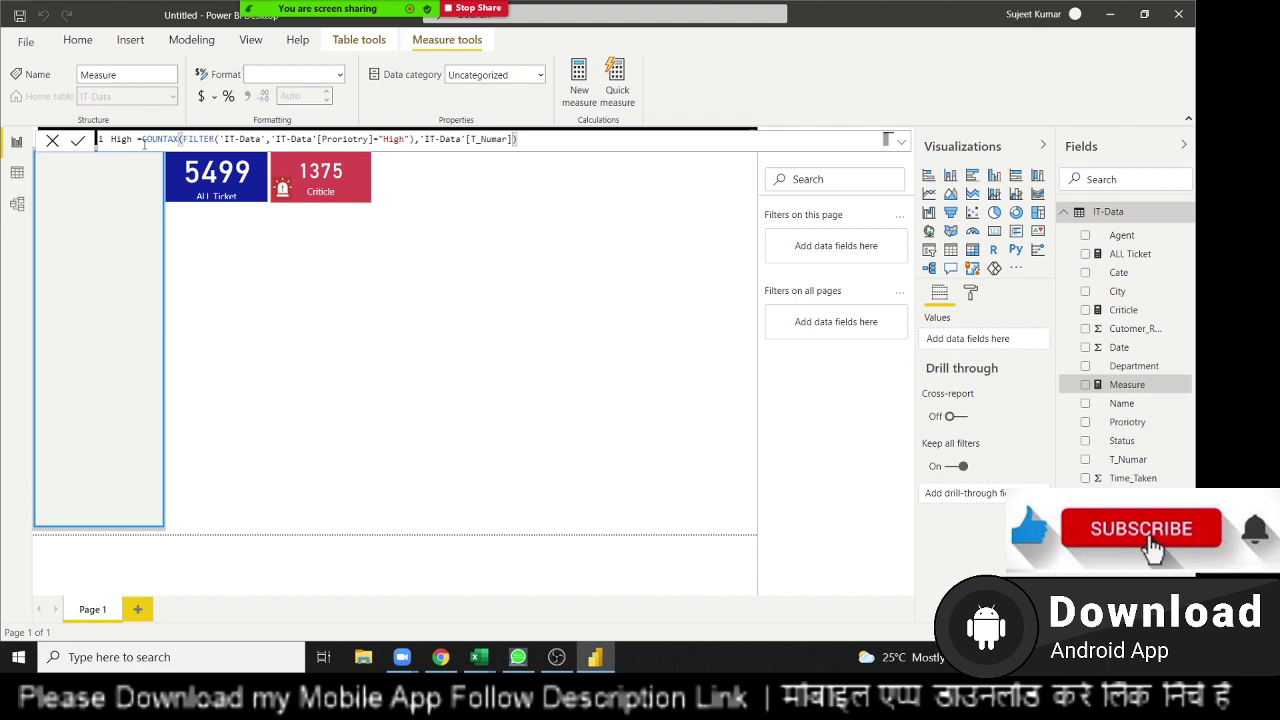
pyautogui.press('Return')
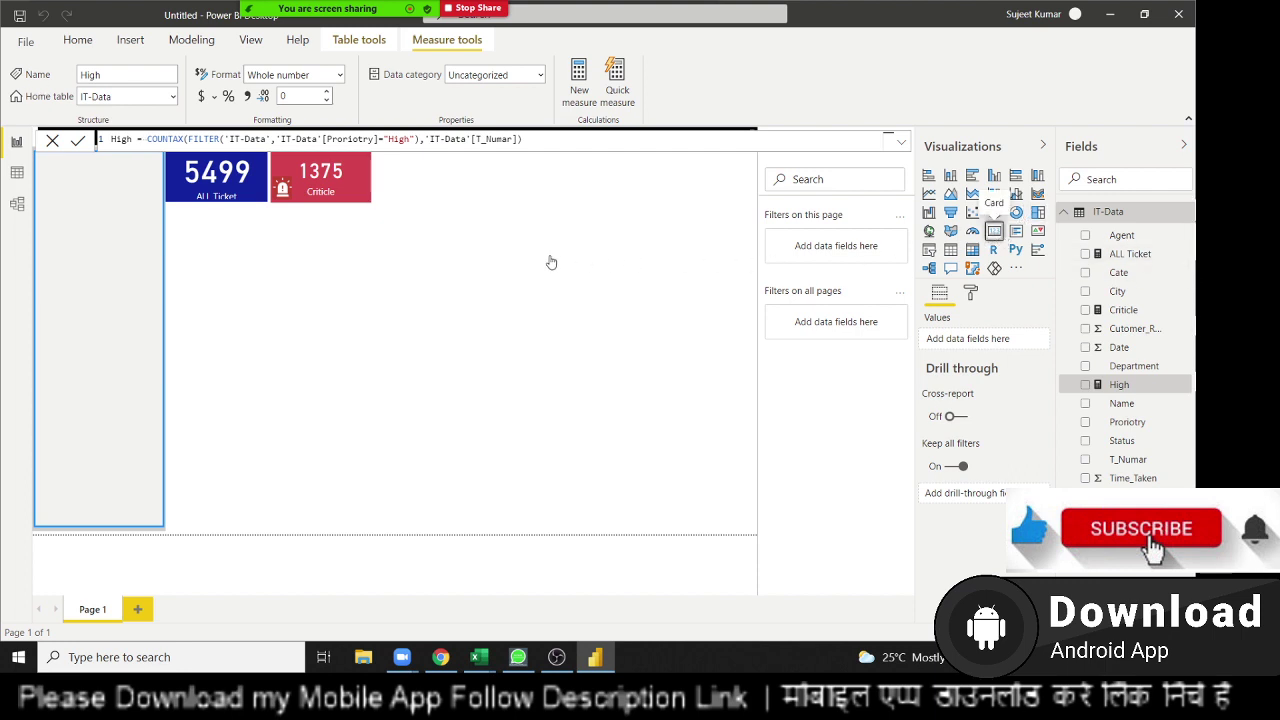
# Place a card showing the High measure beside the Criticle card and size it to match.
pyautogui.moveTo(224, 290); pyautogui.dragTo(425, 236)
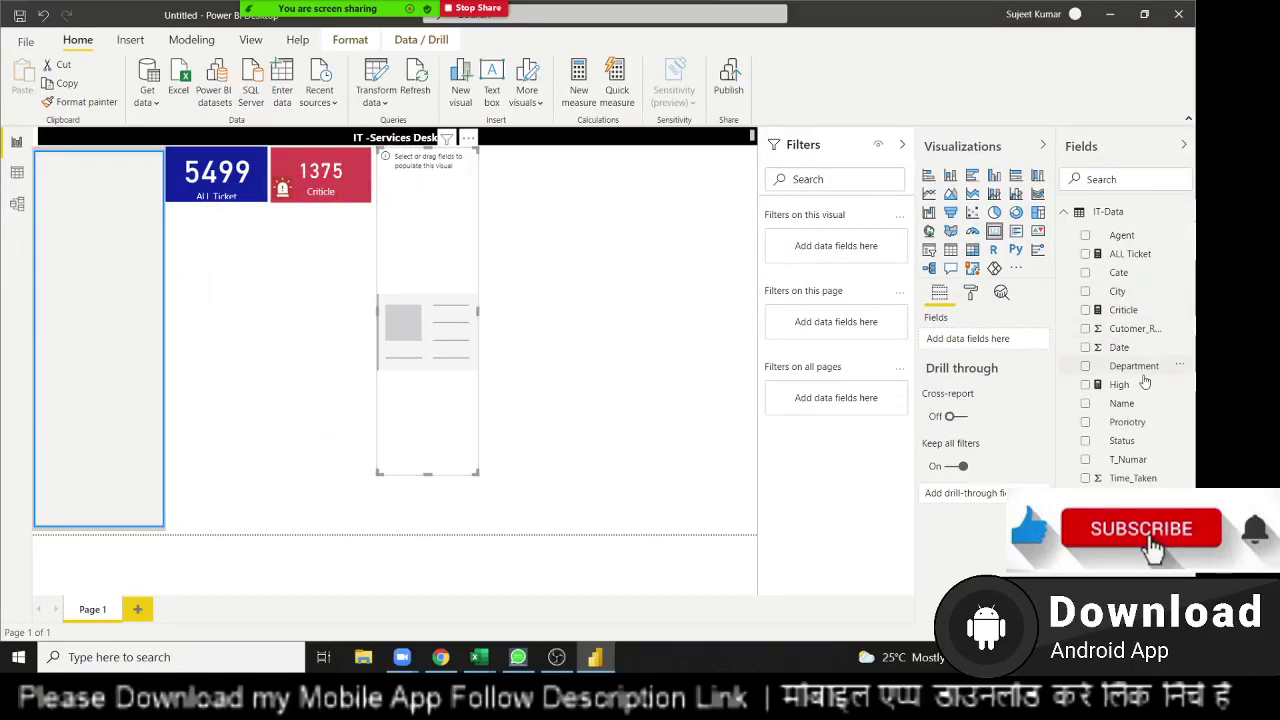
pyautogui.moveTo(1145, 382); pyautogui.dragTo(476, 305)
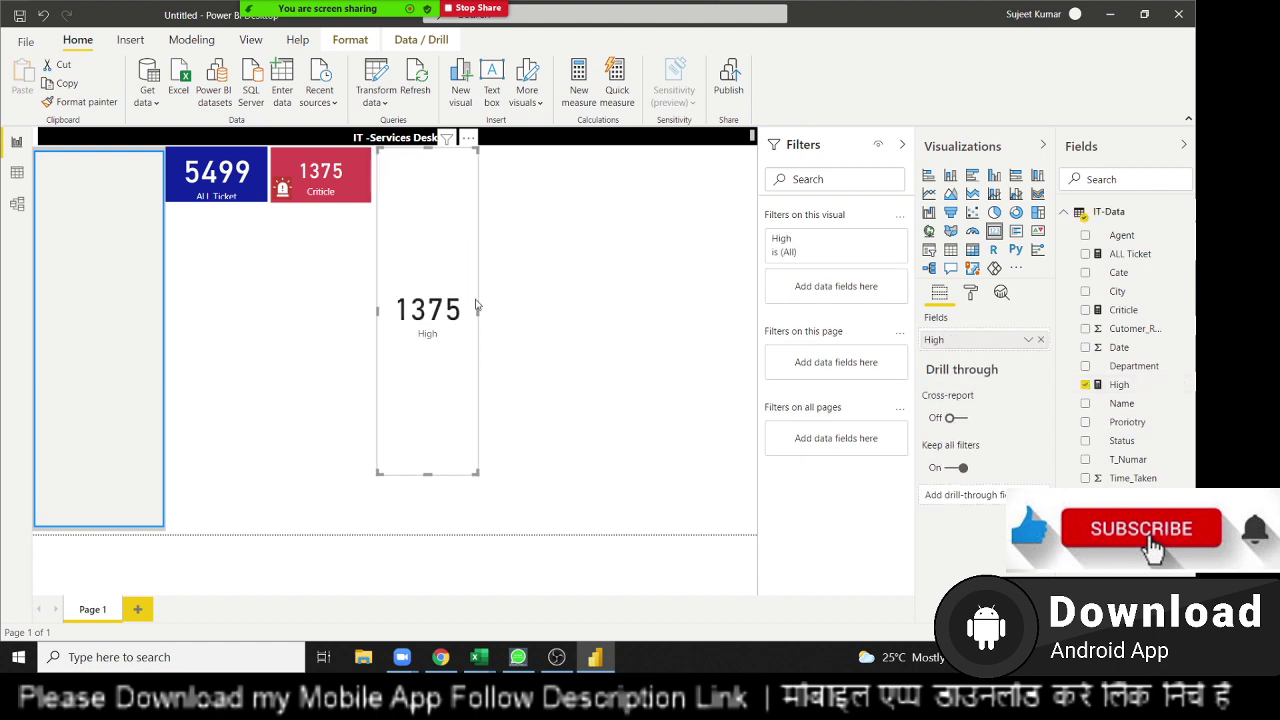
pyautogui.moveTo(474, 473); pyautogui.dragTo(463, 206)
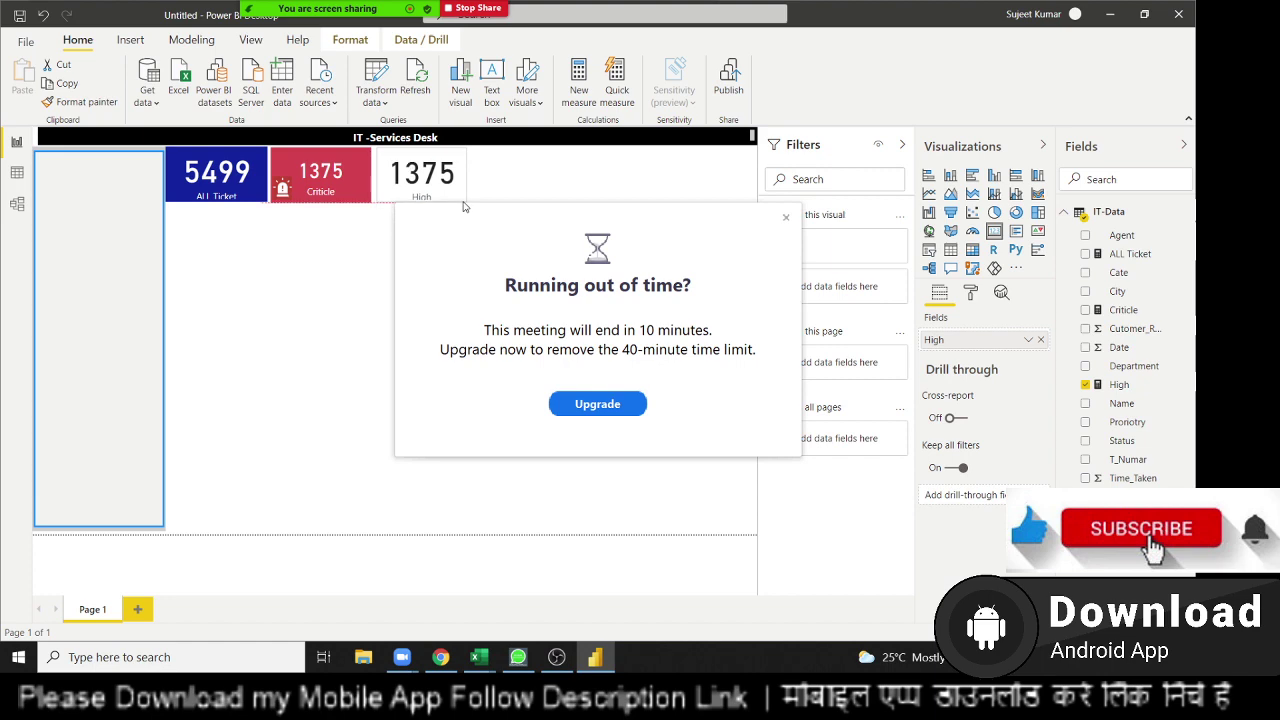
# Dismiss the meeting time-limit notice and check the reference IT dashboard before returning.
pyautogui.click(785, 217)
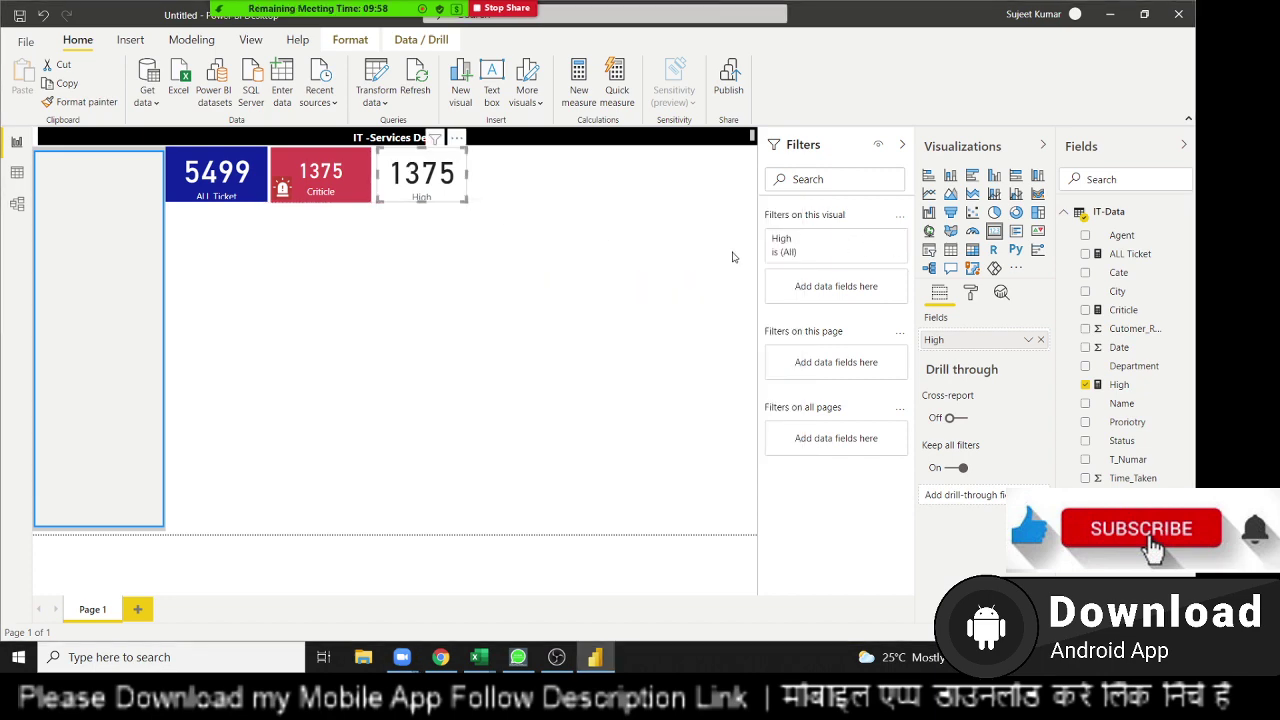
pyautogui.hotkey('alt', 'Tab')
pyautogui.hotkey('alt', 'Tab')
pyautogui.press('Tab')
pyautogui.press('Tab')
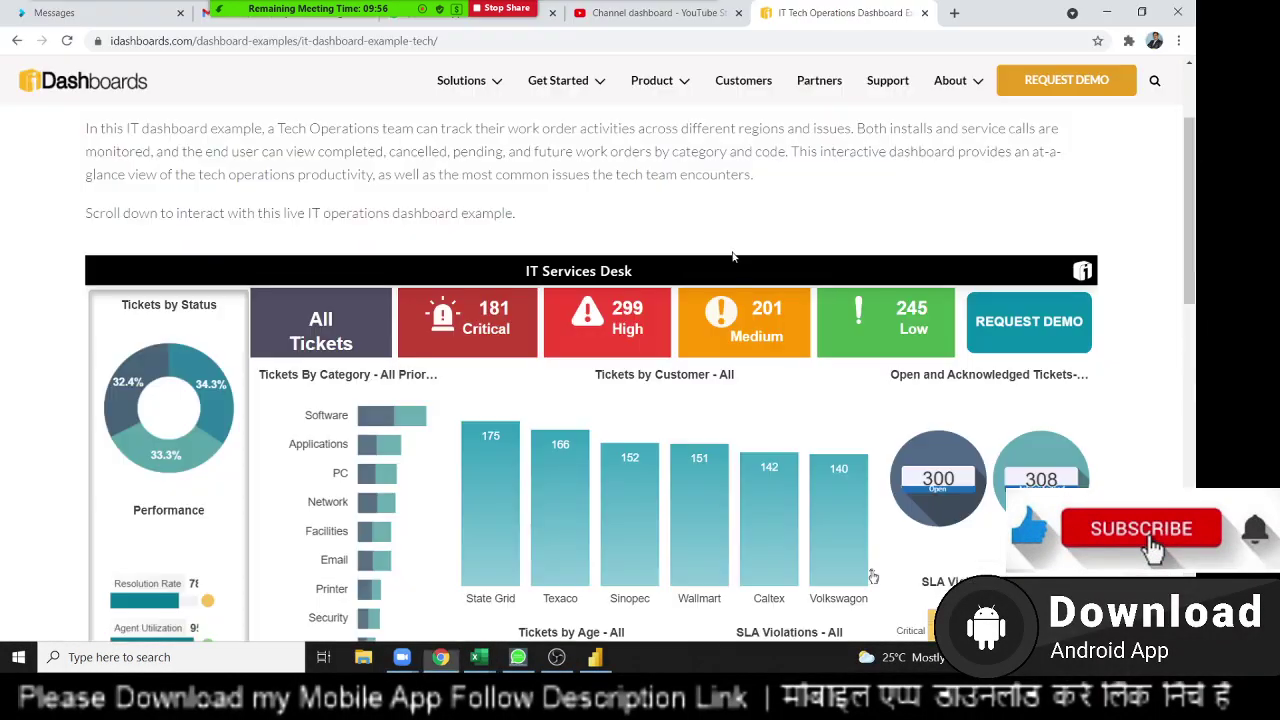
pyautogui.hotkey('alt', 'Tab')
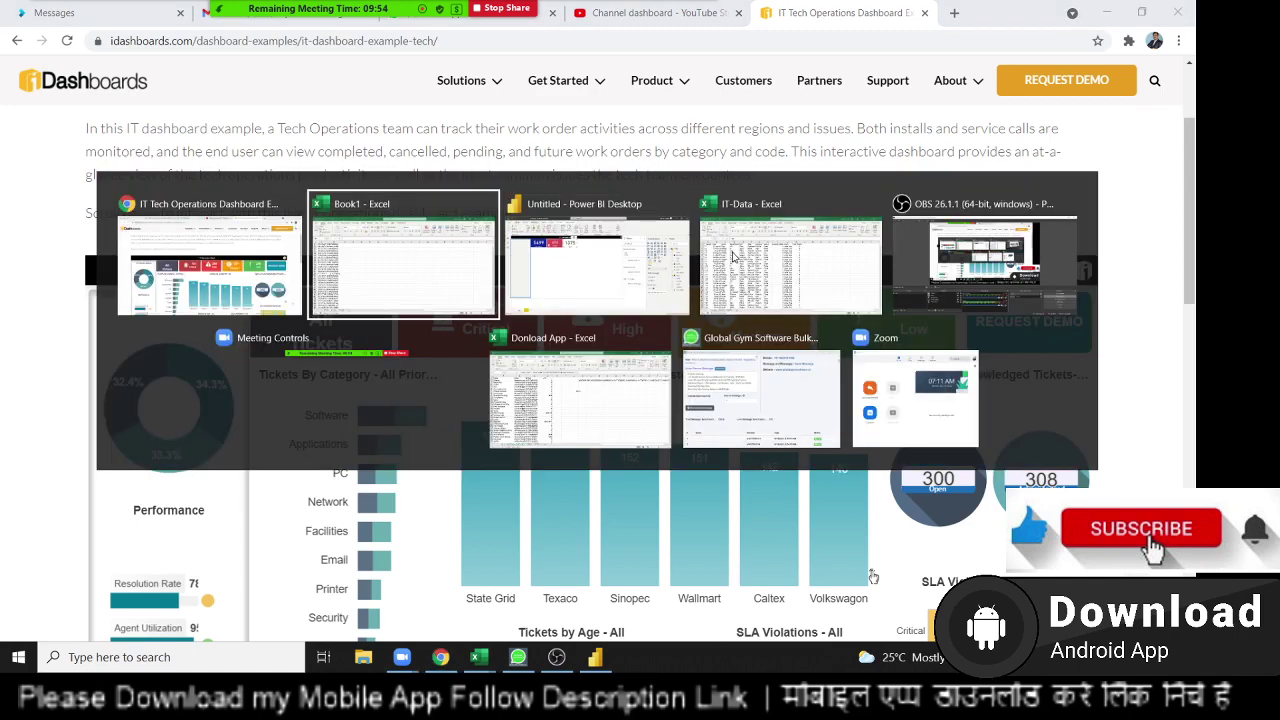
pyautogui.hotkey('alt', 'Tab')
pyautogui.press('Tab')
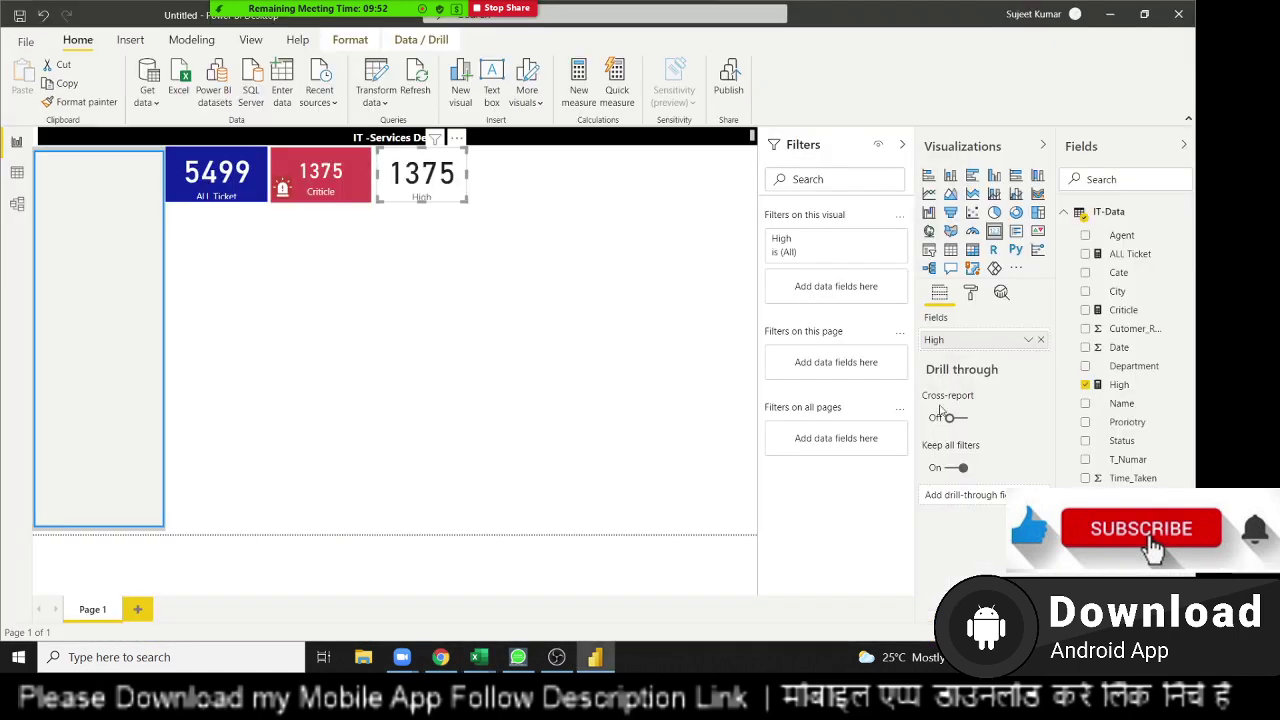
# Try salmon, dark red and light pink backgrounds on the High card, settling on pinkish red.
pyautogui.click(970, 294)
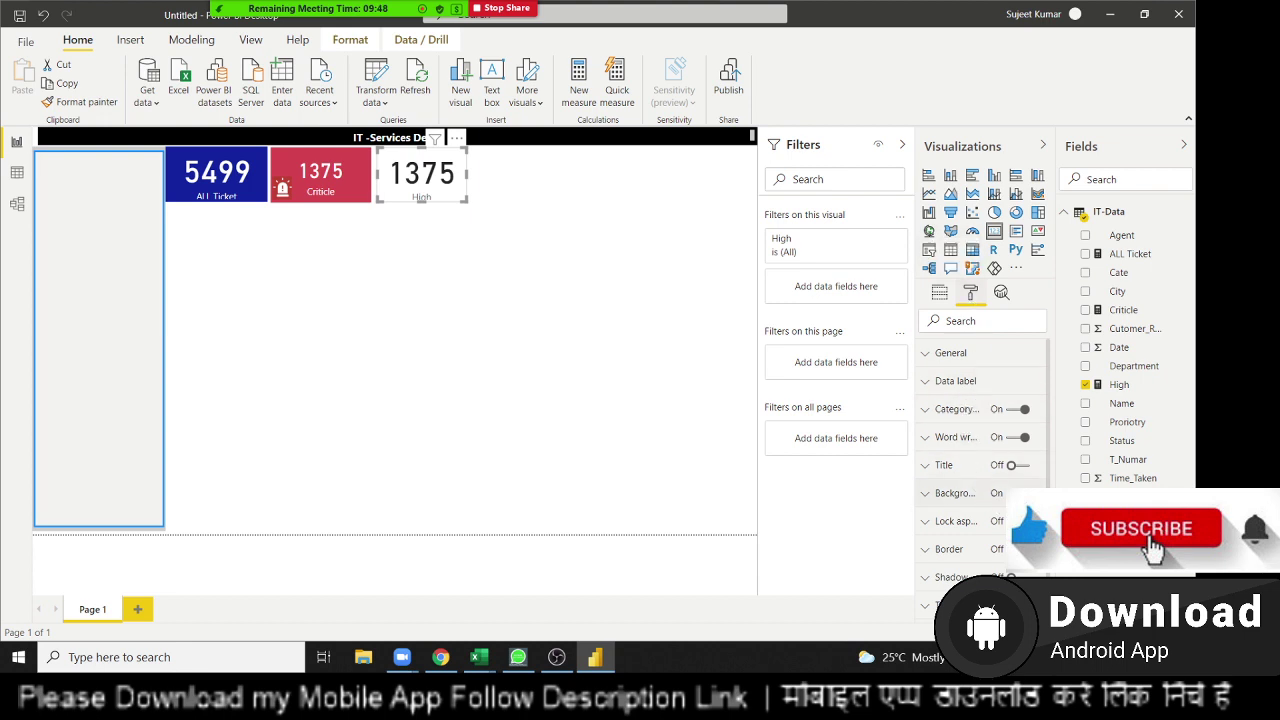
pyautogui.click(975, 495)
pyautogui.scroll(-1, 975, 500)
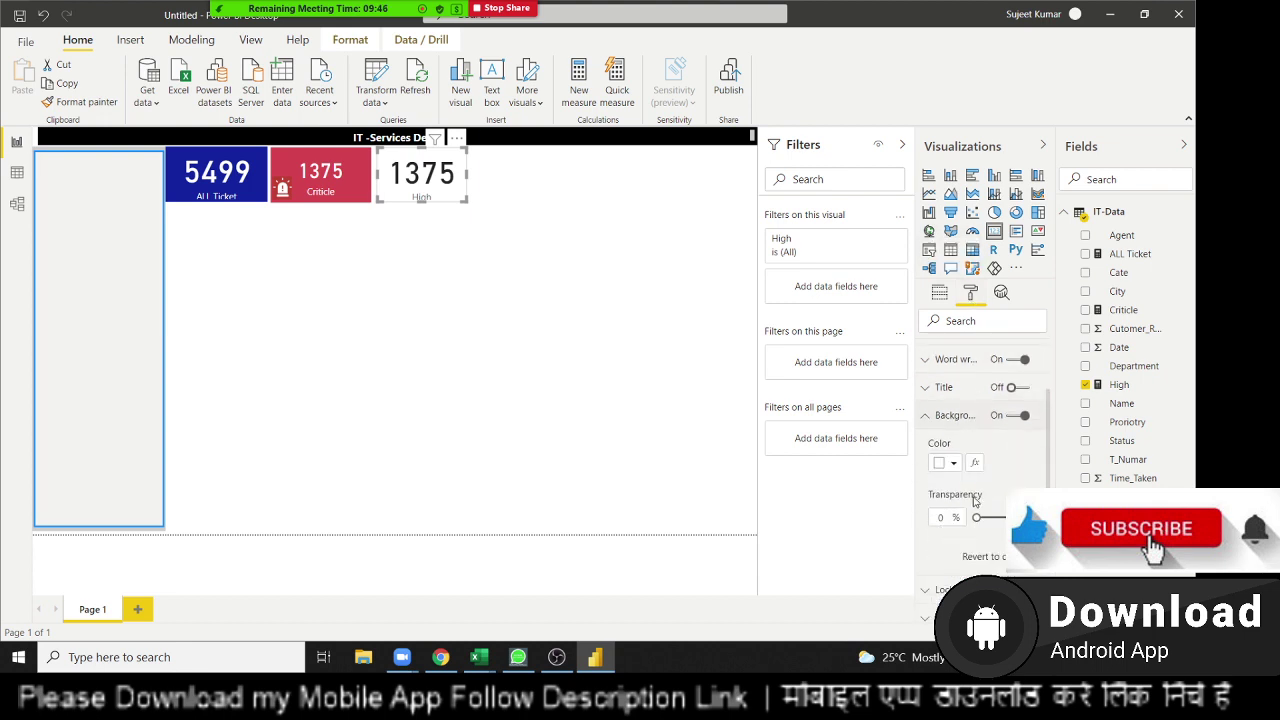
pyautogui.click(958, 463)
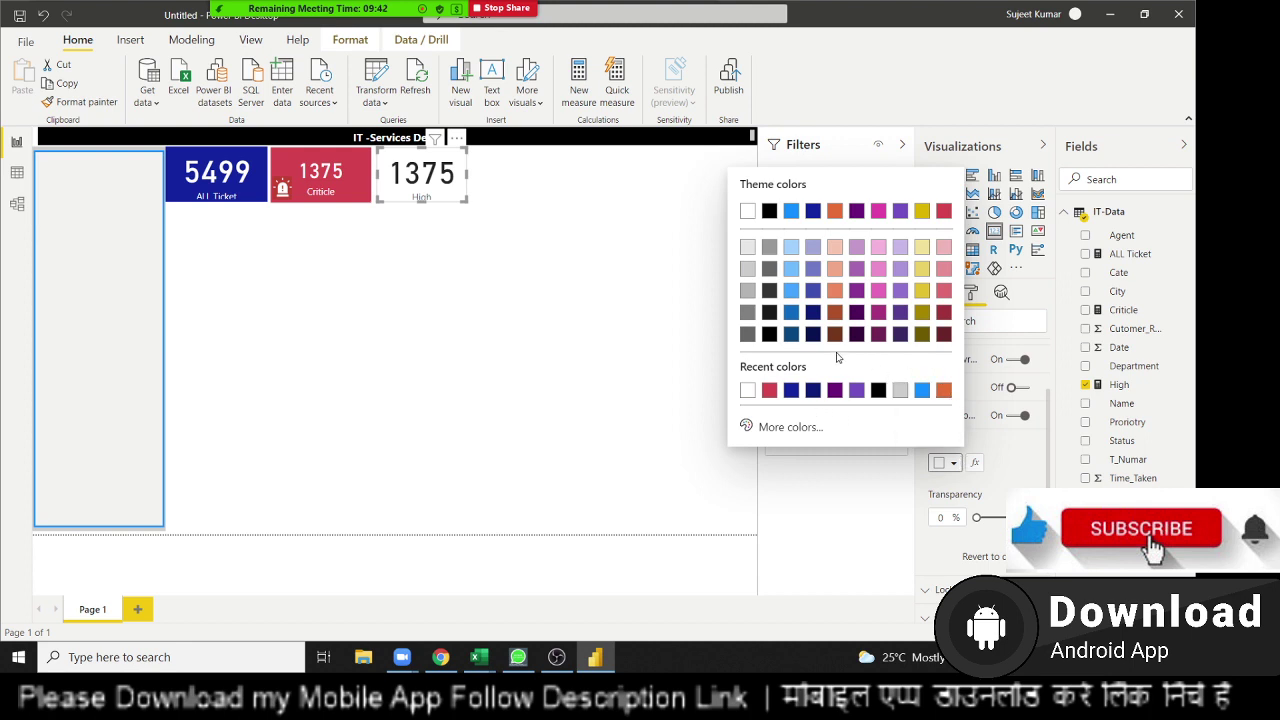
pyautogui.click(837, 270)
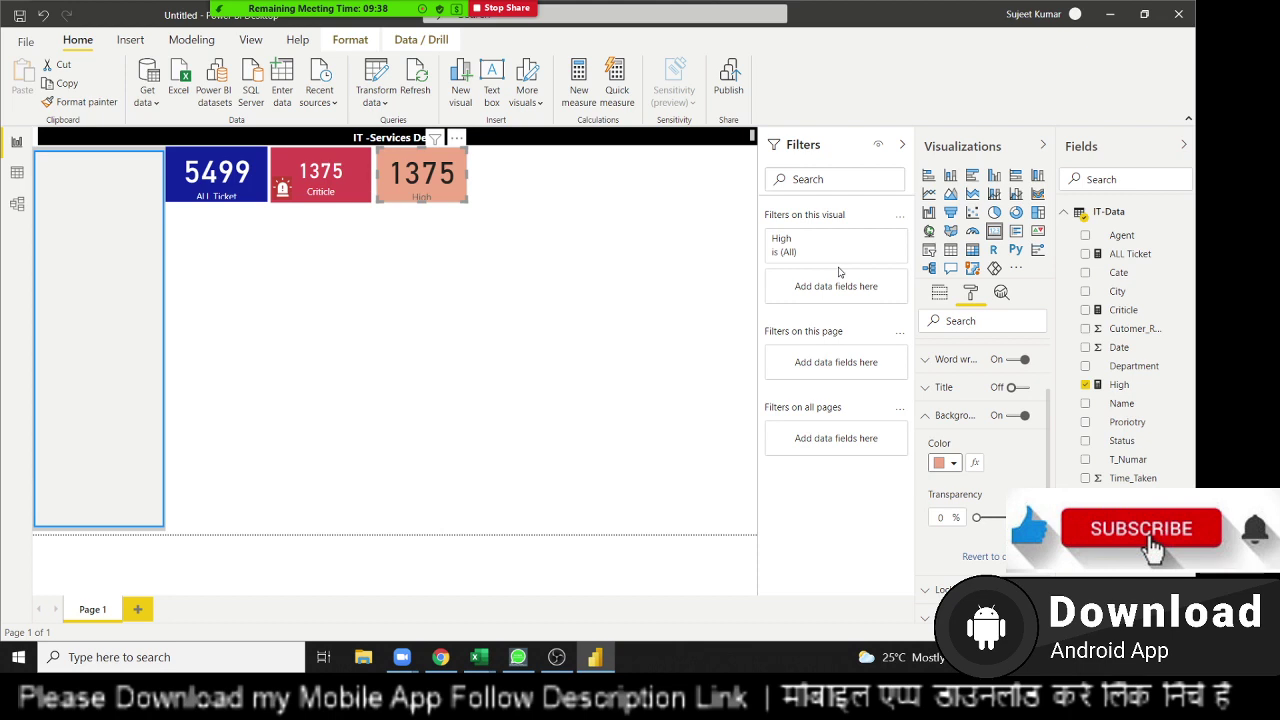
pyautogui.click(960, 465)
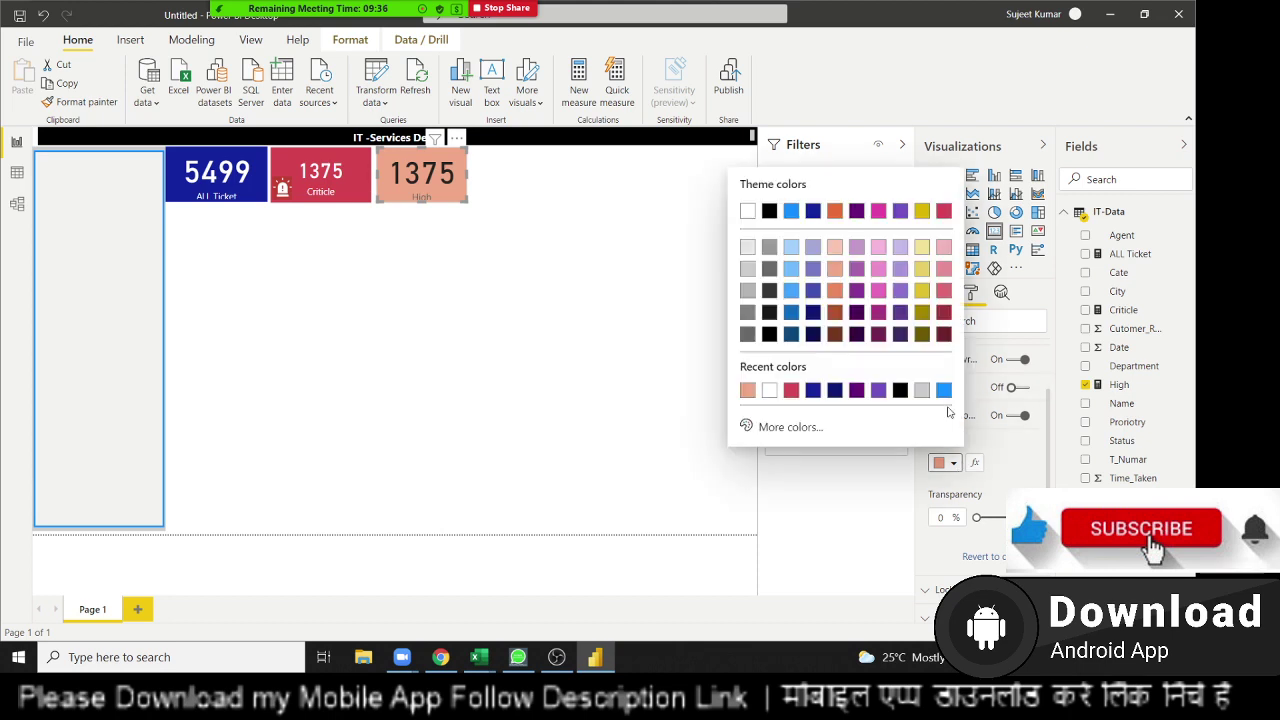
pyautogui.click(944, 313)
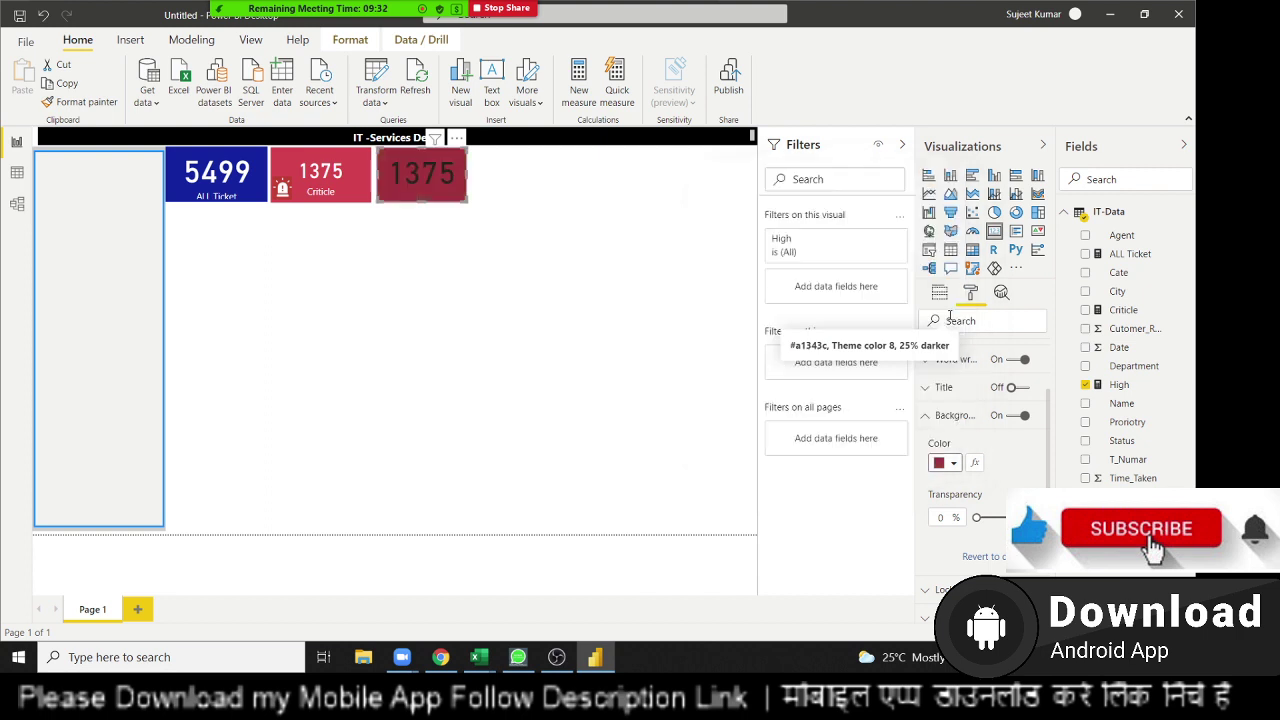
pyautogui.click(960, 465)
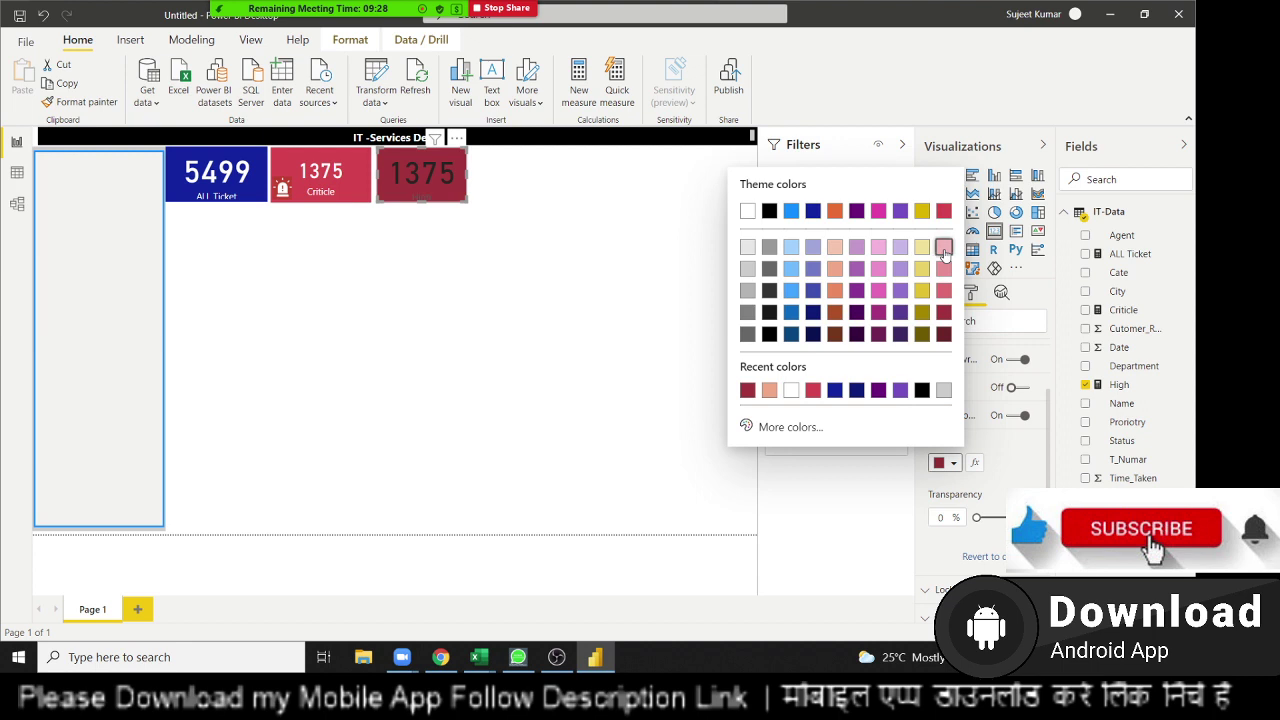
pyautogui.click(944, 247)
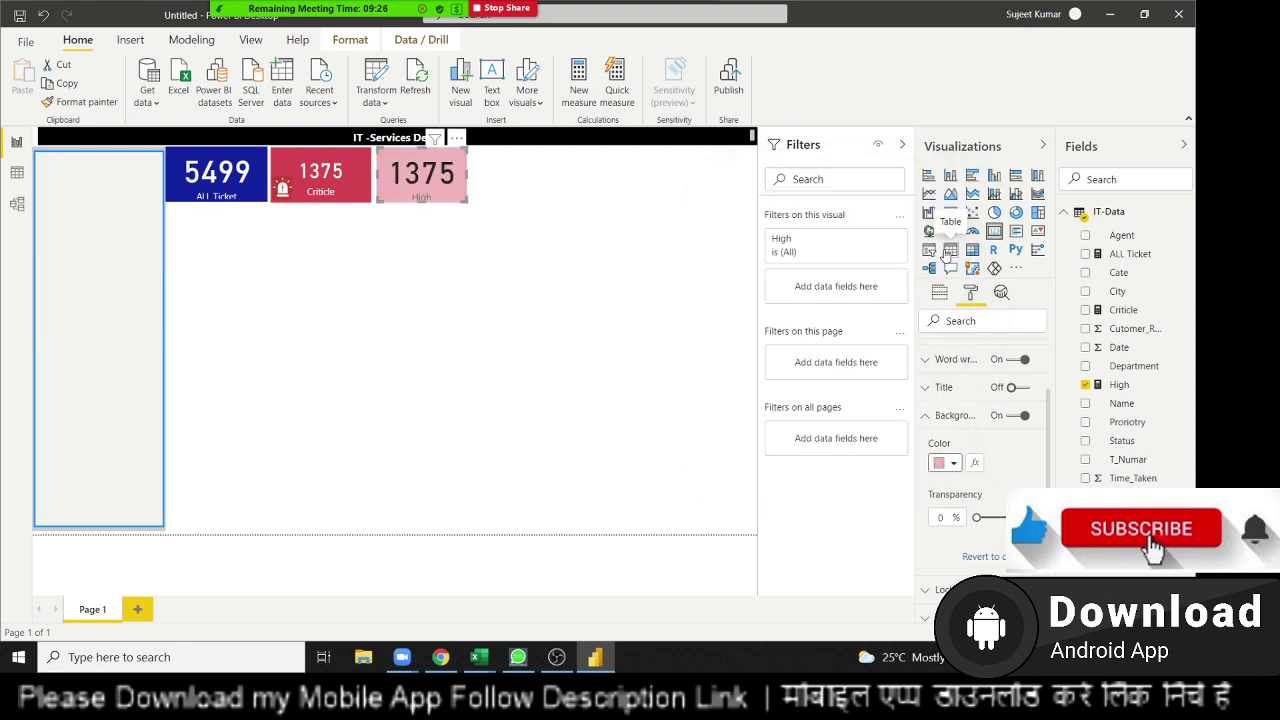
pyautogui.click(953, 462)
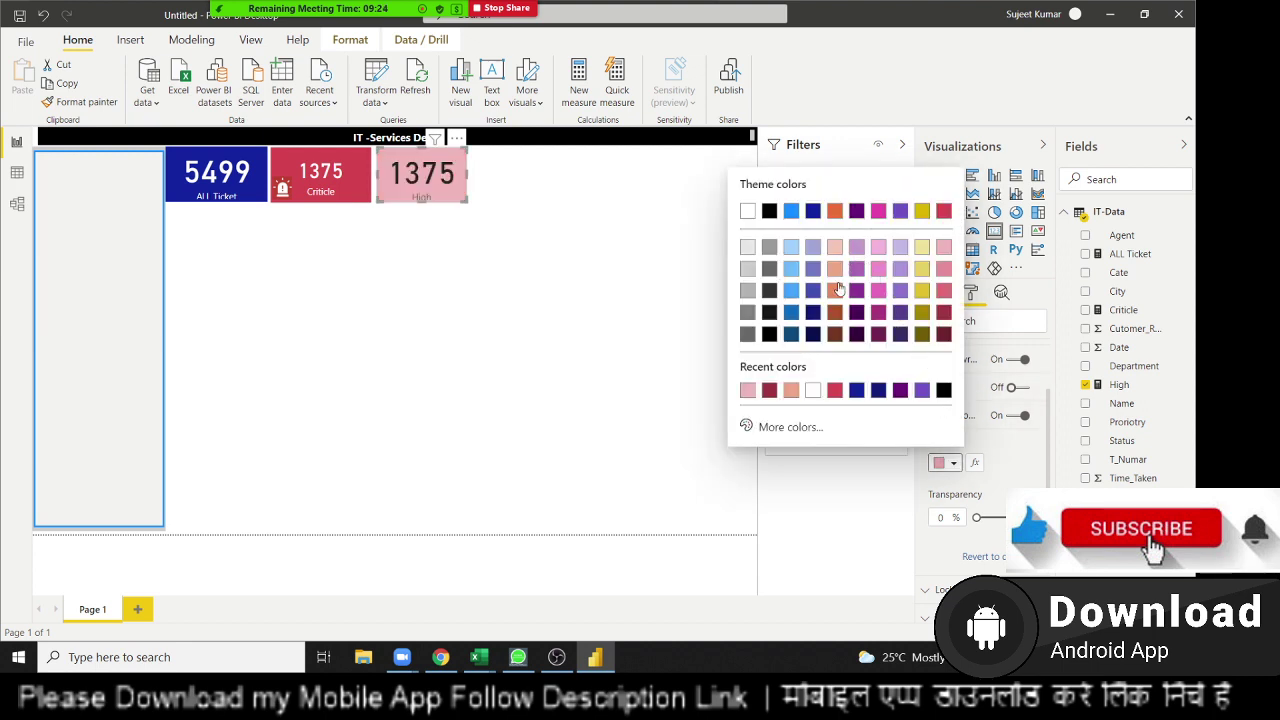
pyautogui.click(835, 270)
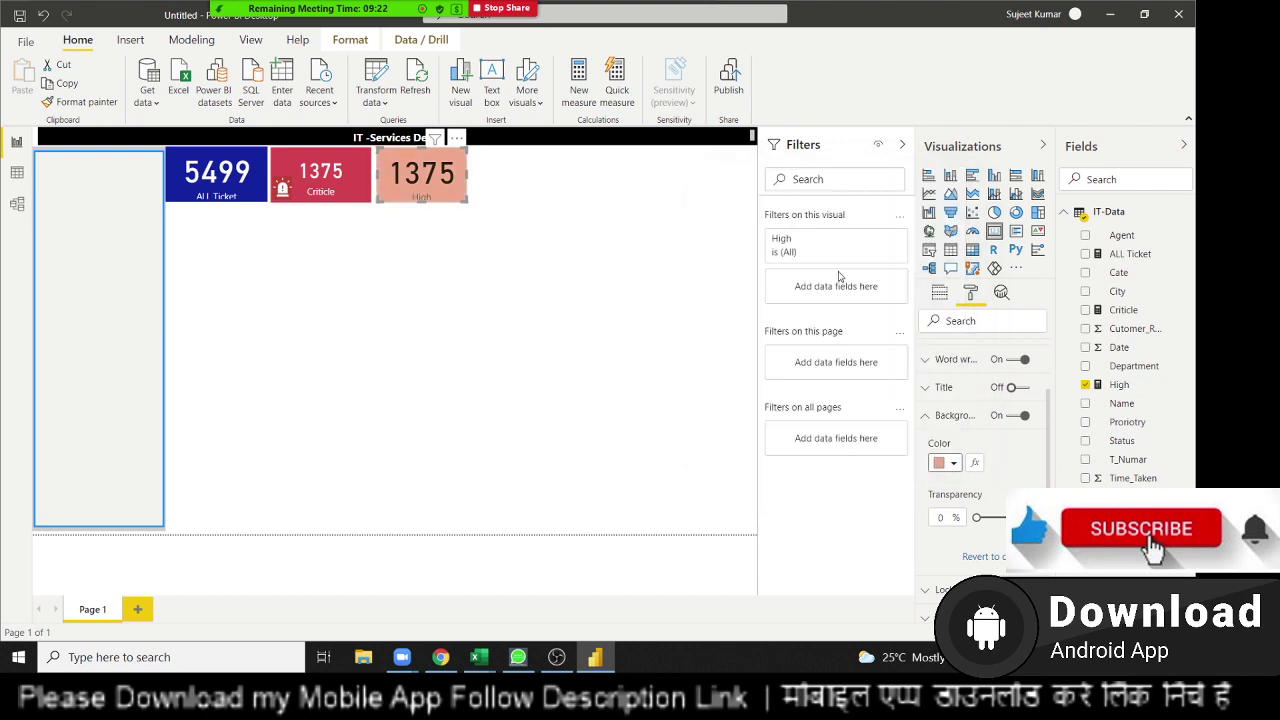
pyautogui.click(950, 463)
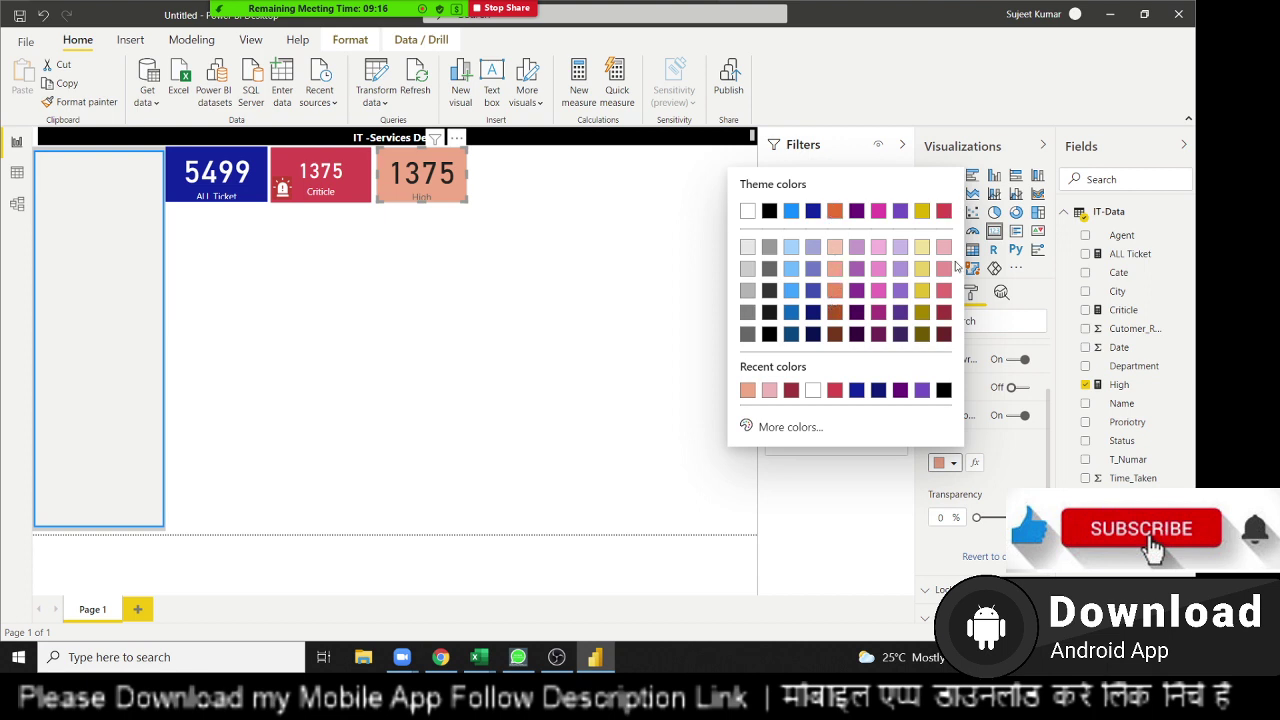
pyautogui.click(945, 292)
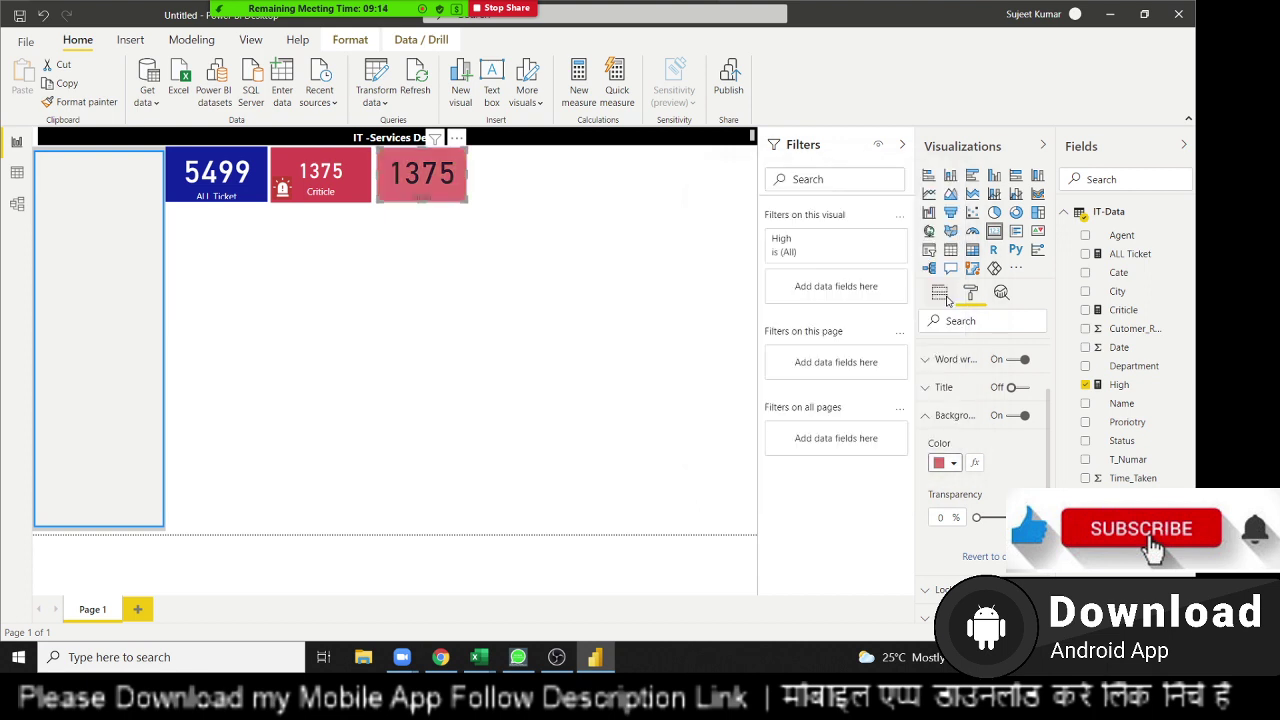
pyautogui.click(455, 207)
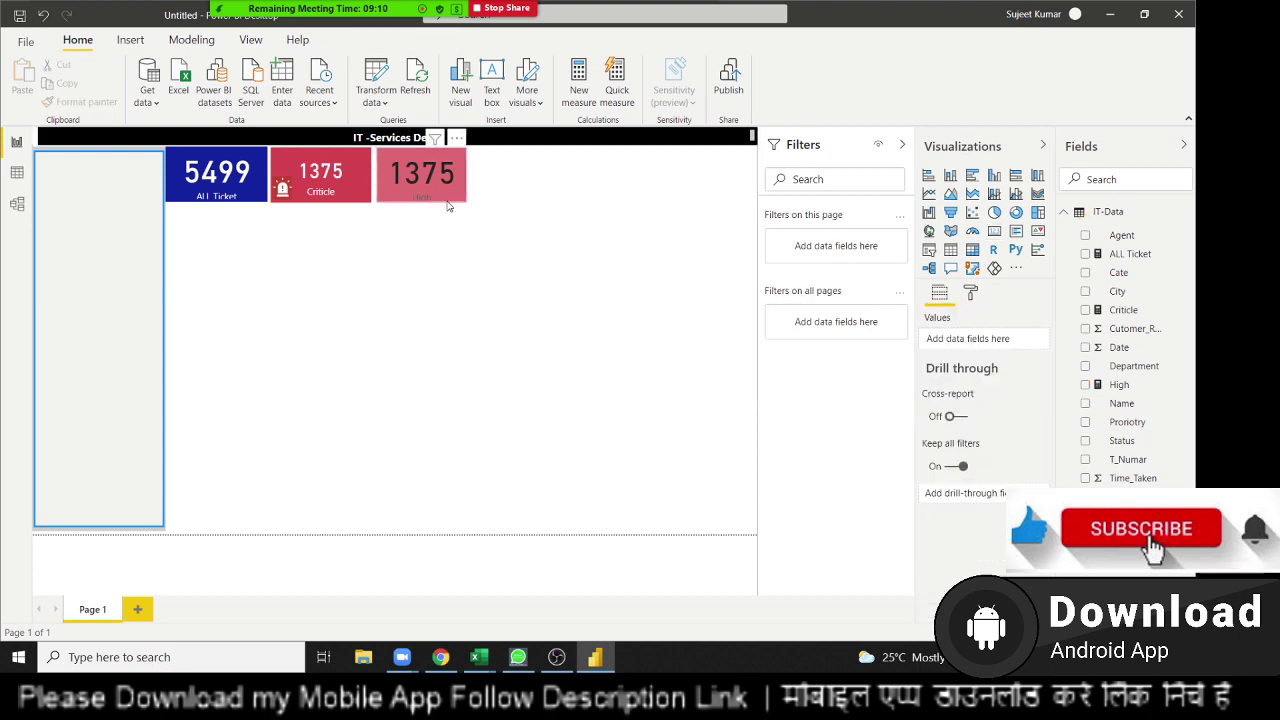
pyautogui.click(452, 199)
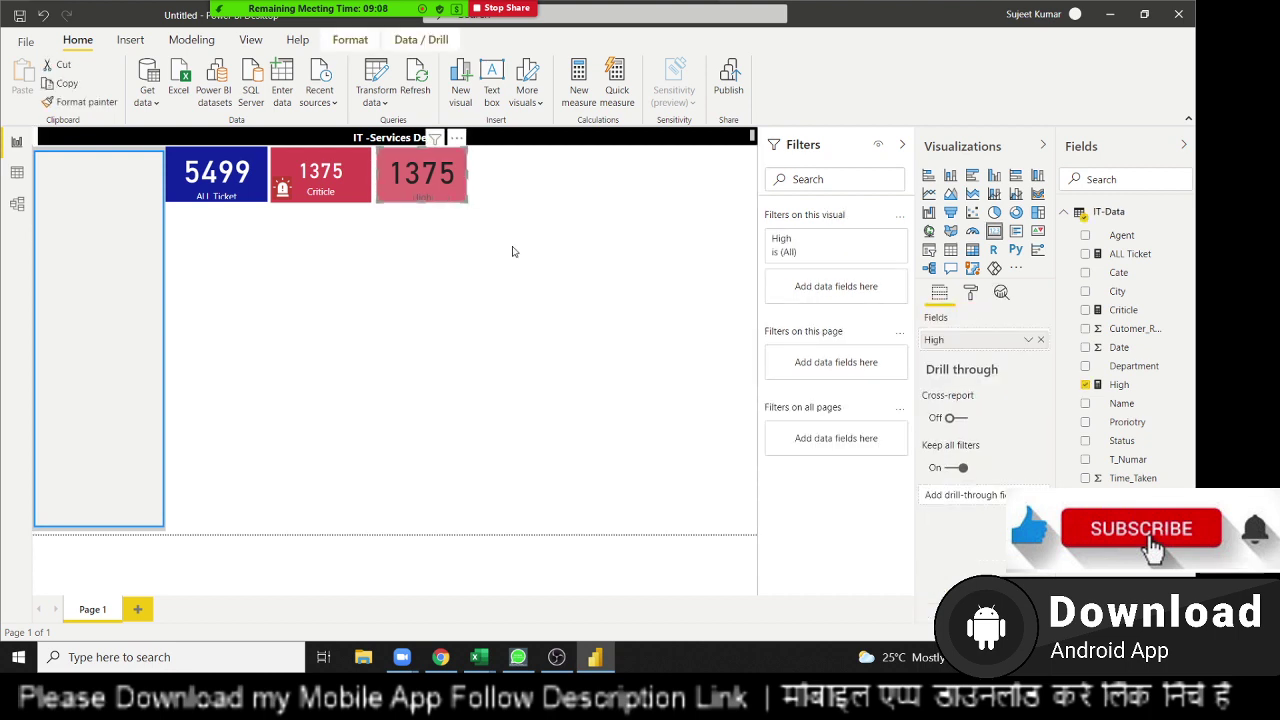
# Make the High card's data label white and reduce its text size from 45 to 30.
pyautogui.click(970, 292)
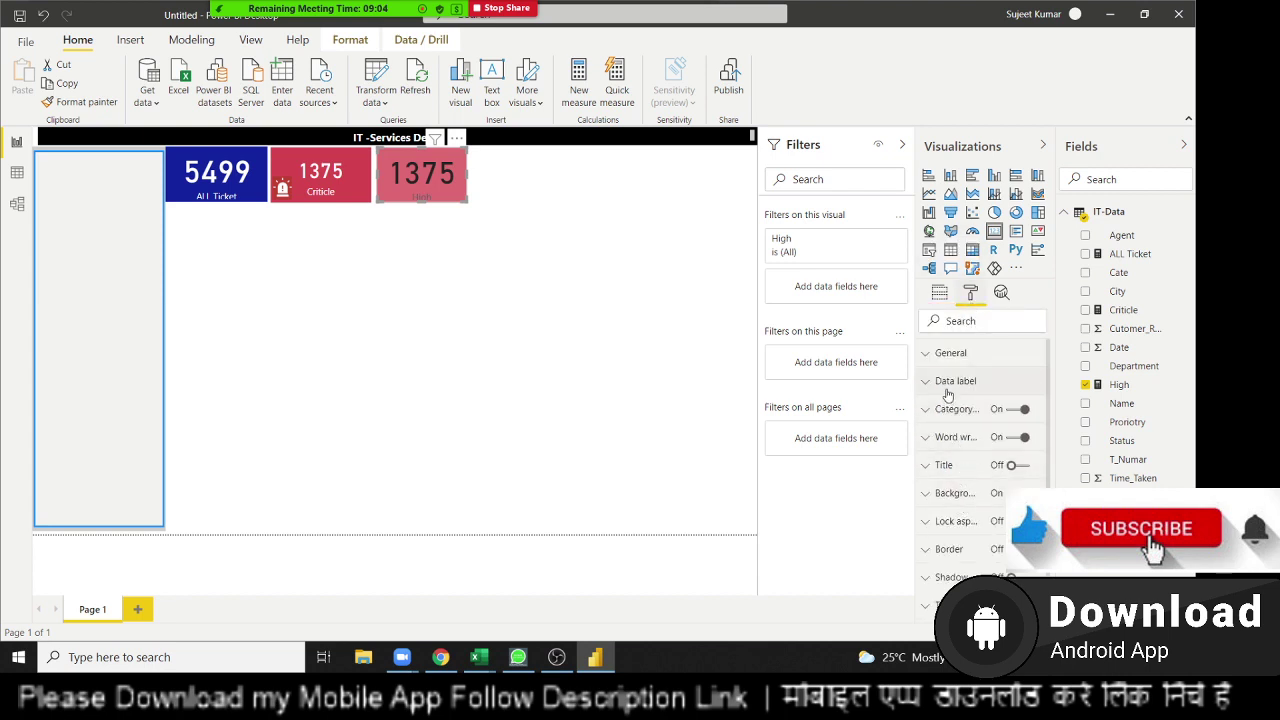
pyautogui.click(947, 388)
pyautogui.click(953, 430)
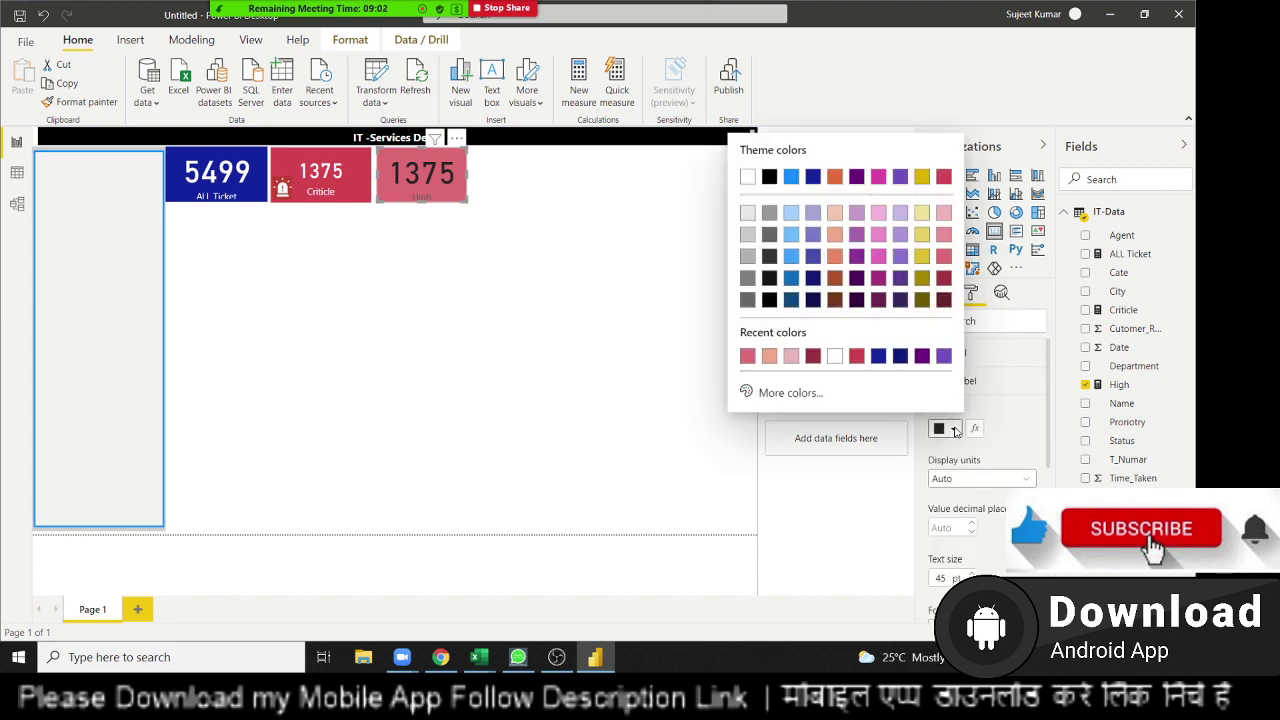
pyautogui.click(834, 356)
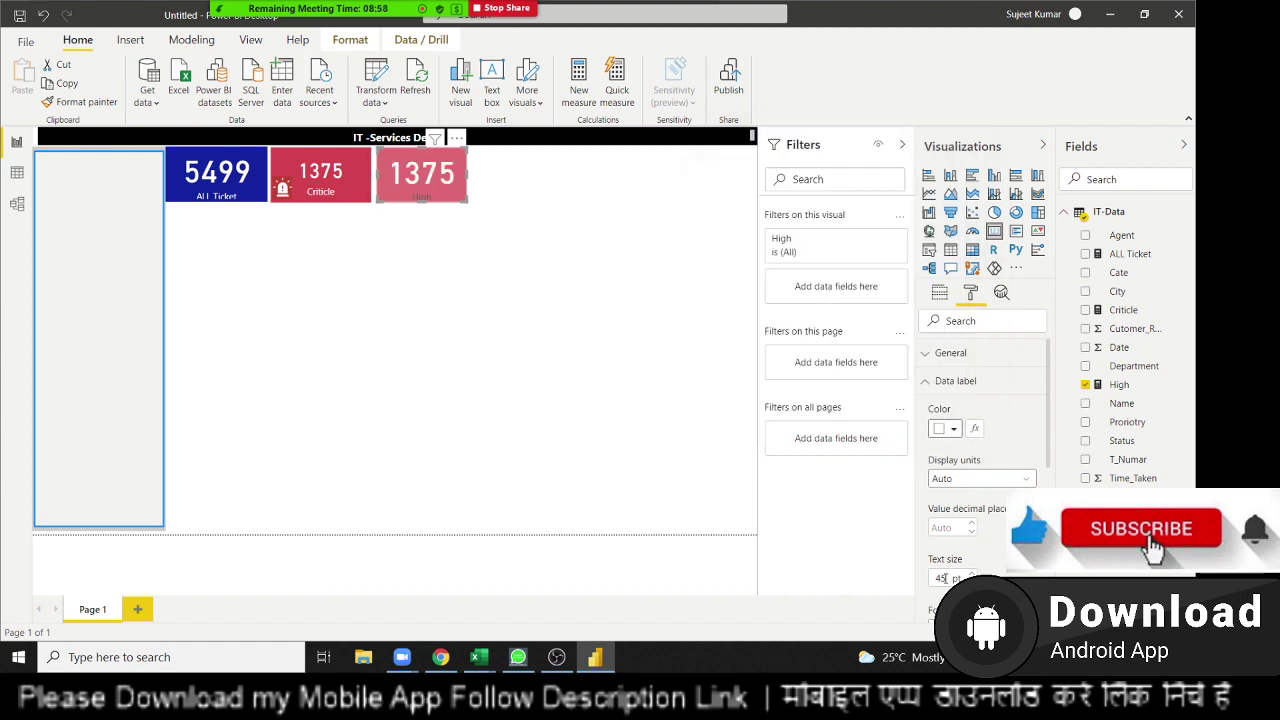
pyautogui.doubleClick(945, 578)
pyautogui.write('30')
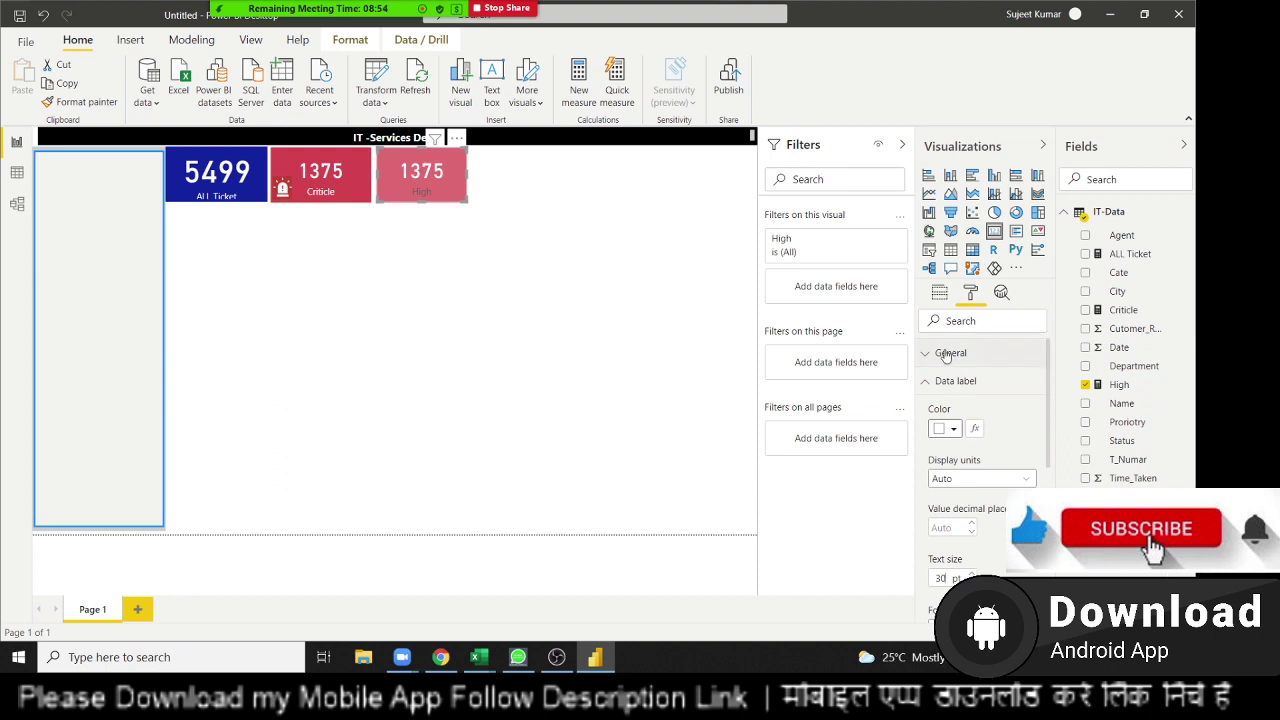
pyautogui.click(938, 386)
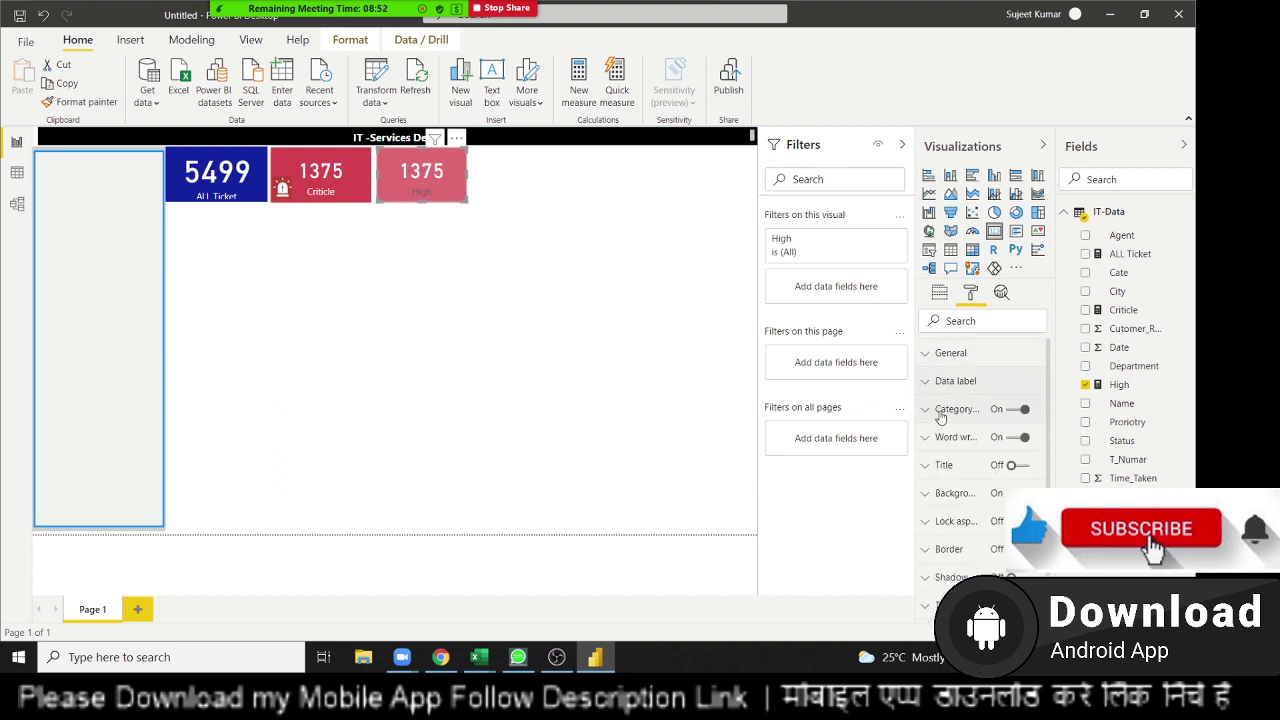
# Set the High card's category label colour to white.
pyautogui.click(940, 409)
pyautogui.click(951, 460)
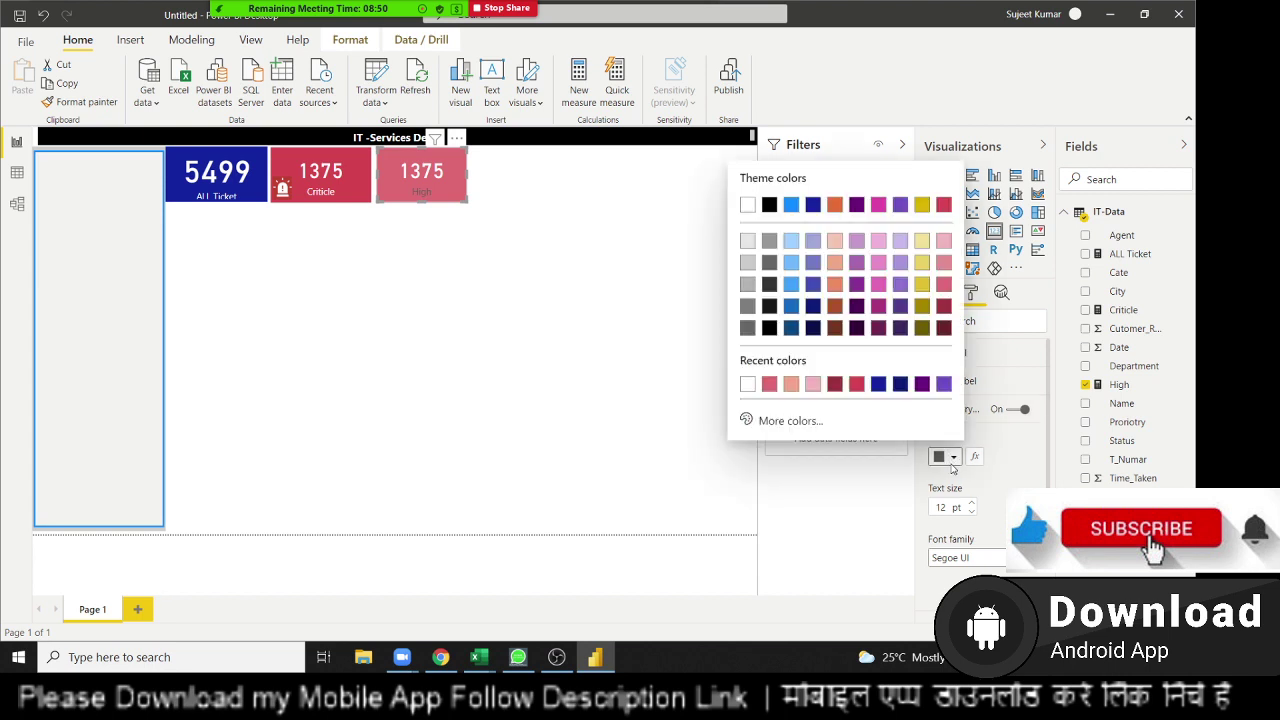
pyautogui.click(747, 385)
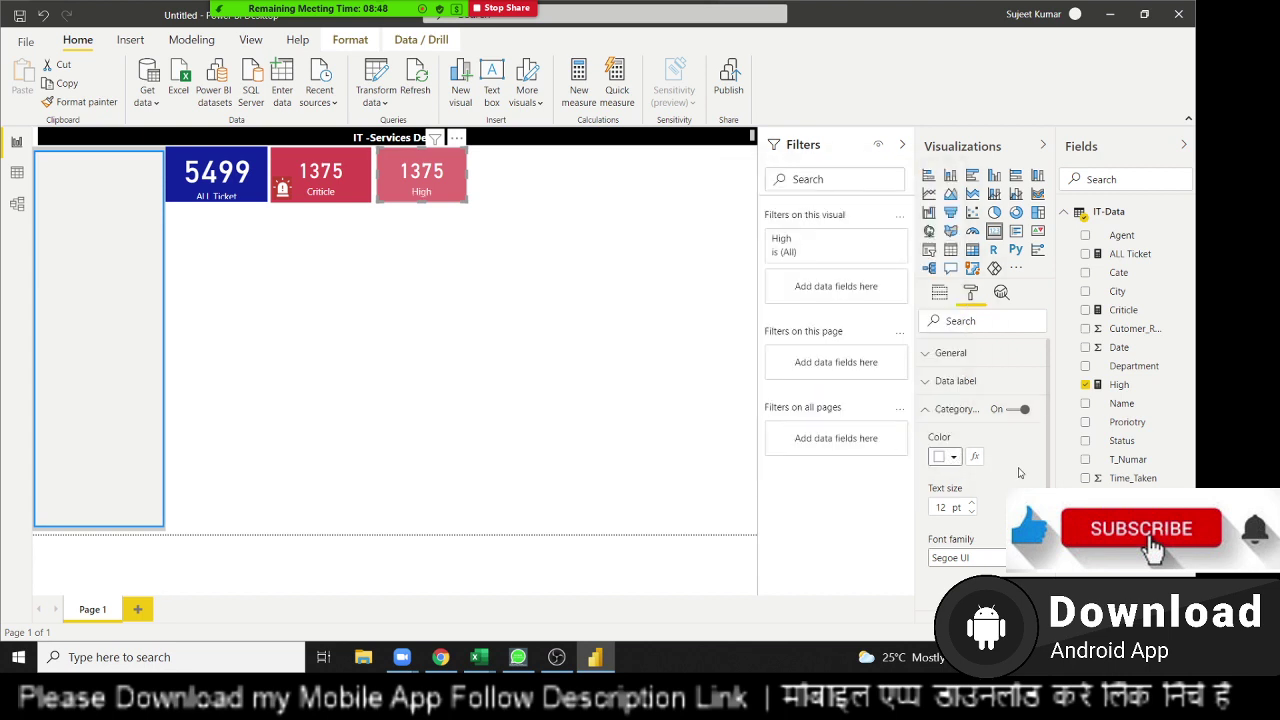
pyautogui.scroll(-3, 1008, 467)
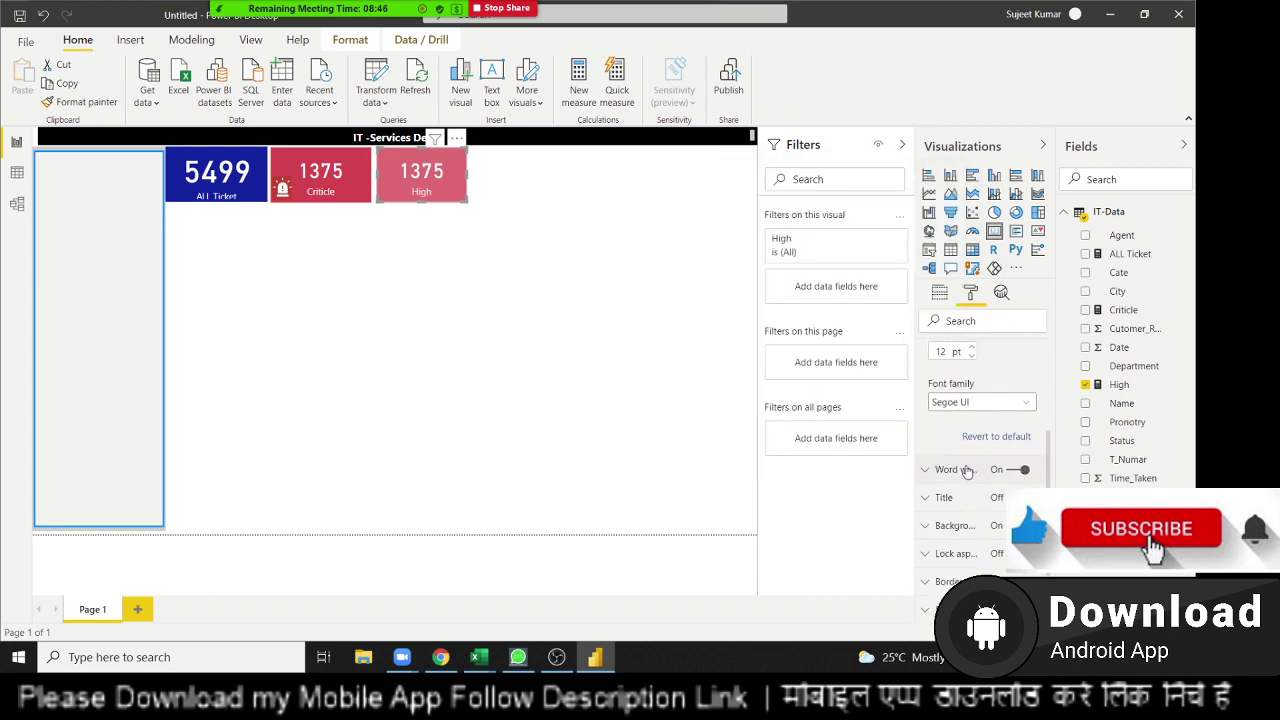
pyautogui.scroll(3, 967, 471)
pyautogui.click(929, 412)
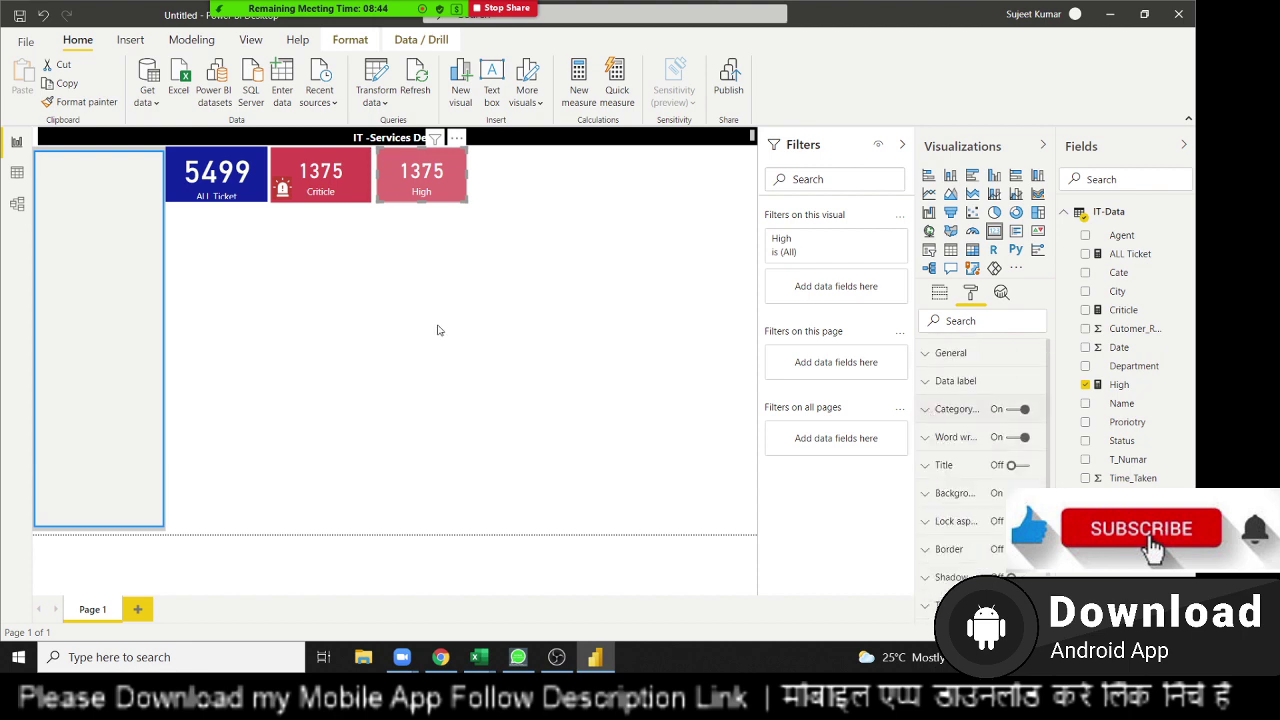
pyautogui.click(320, 250)
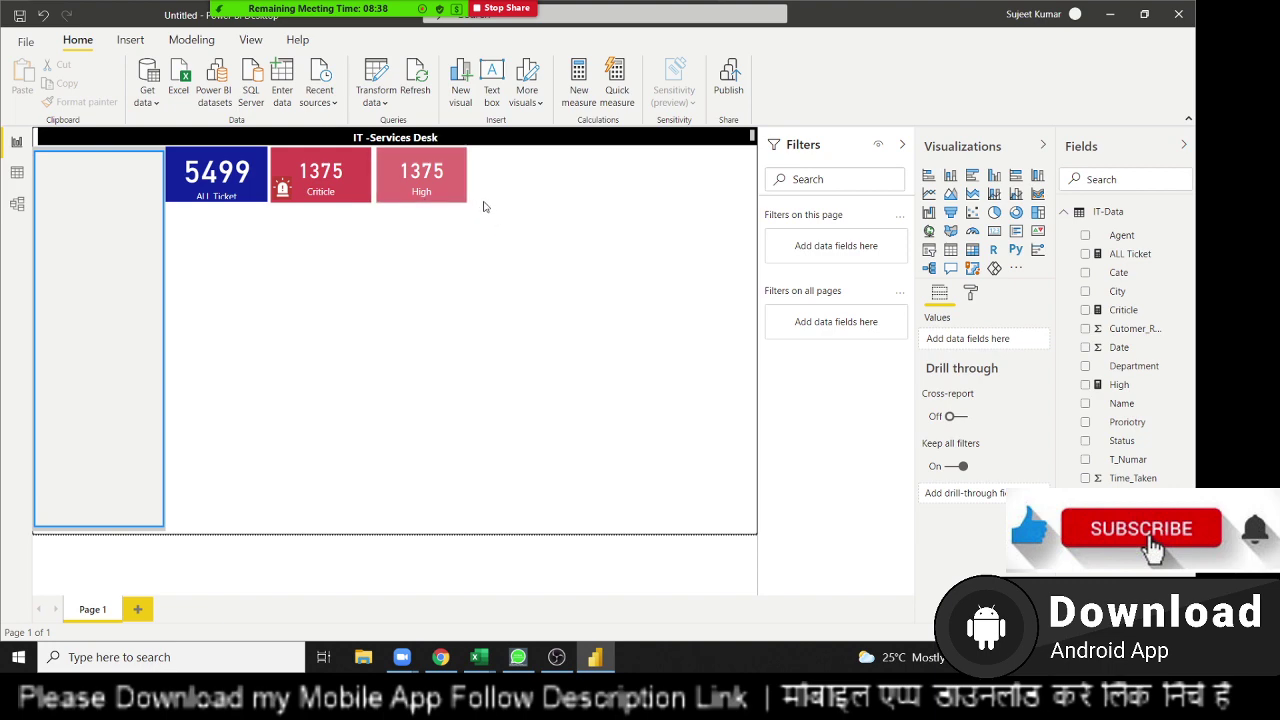
pyautogui.hotkey('alt', 'Tab')
pyautogui.hotkey('alt', 'Tab')
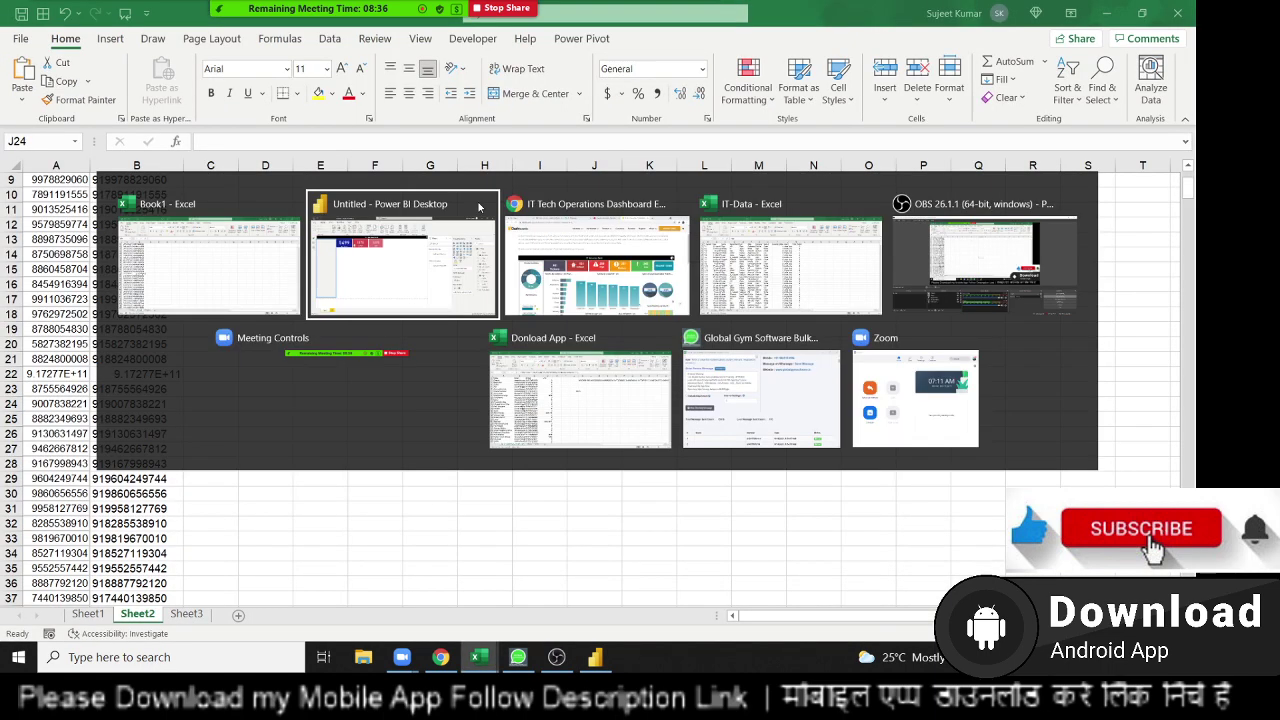
pyautogui.press('Tab')
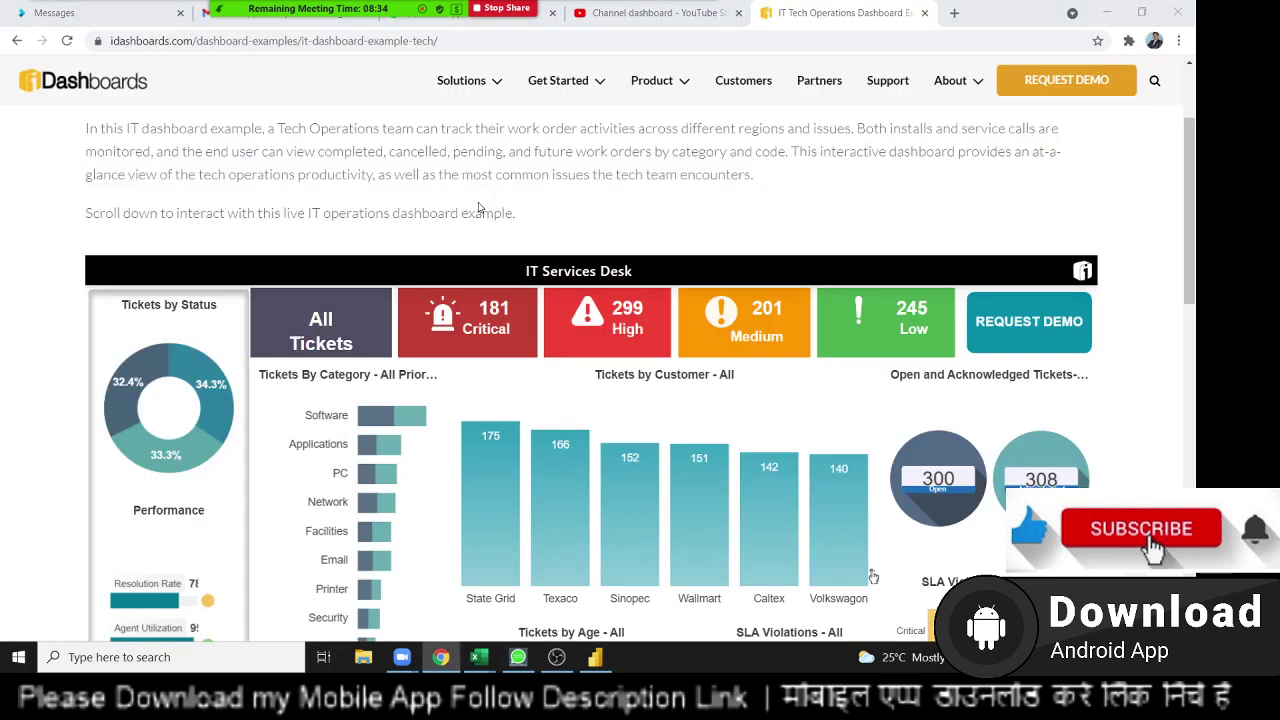
pyautogui.hotkey('alt', 'Tab')
pyautogui.press('Tab')
pyautogui.press('Tab')
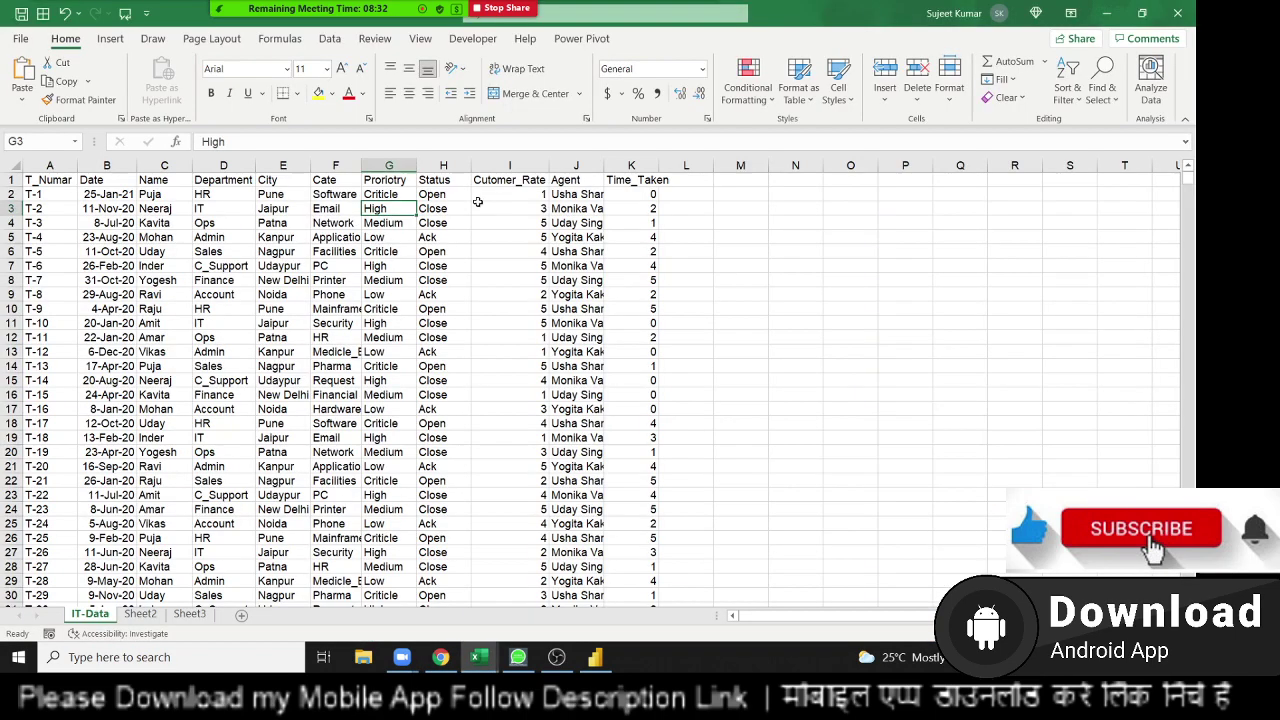
pyautogui.doubleClick(386, 224)
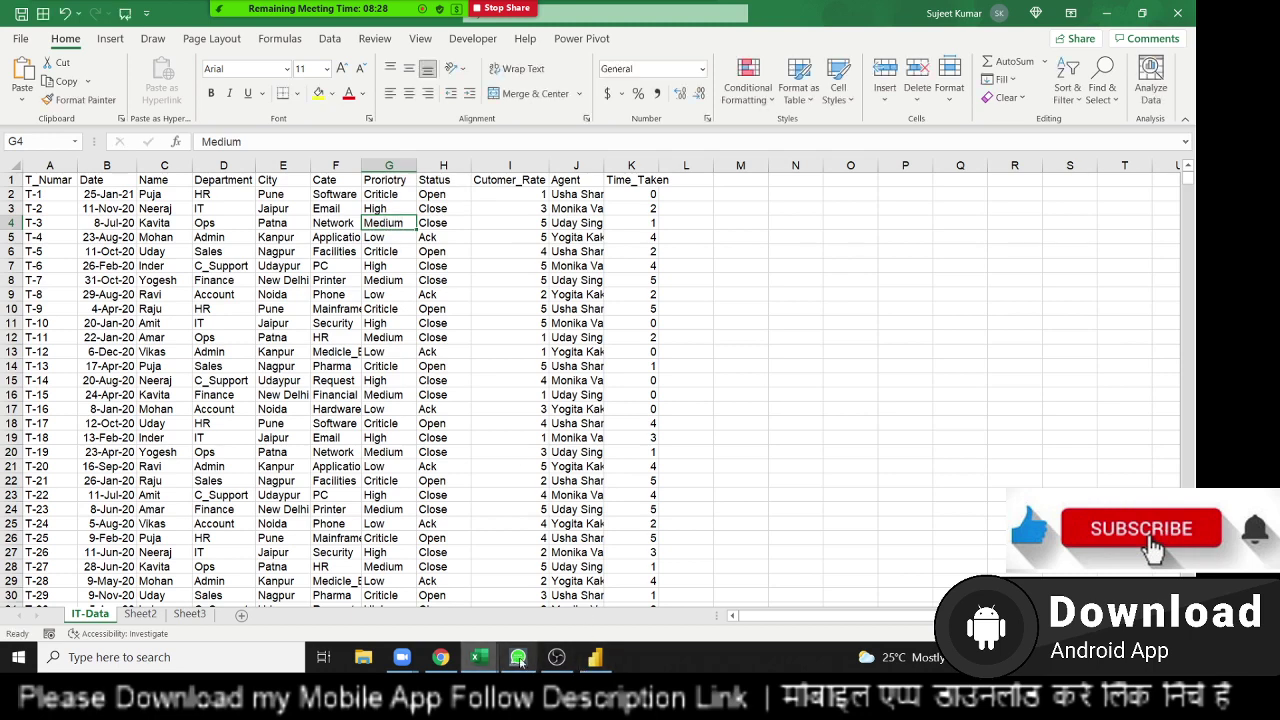
pyautogui.click(595, 657)
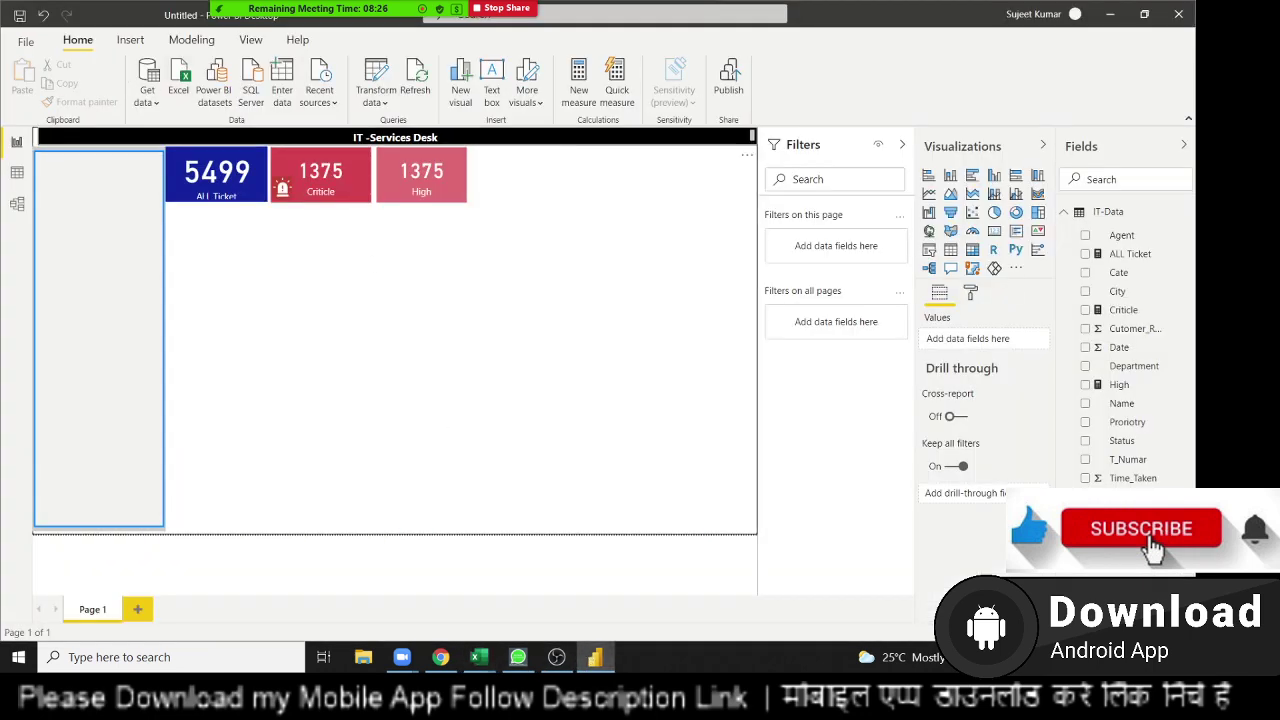
# Start a new measure named Medium with COUNTAX(FILTER('IT-Data' as its formula opening.
pyautogui.click(593, 95)
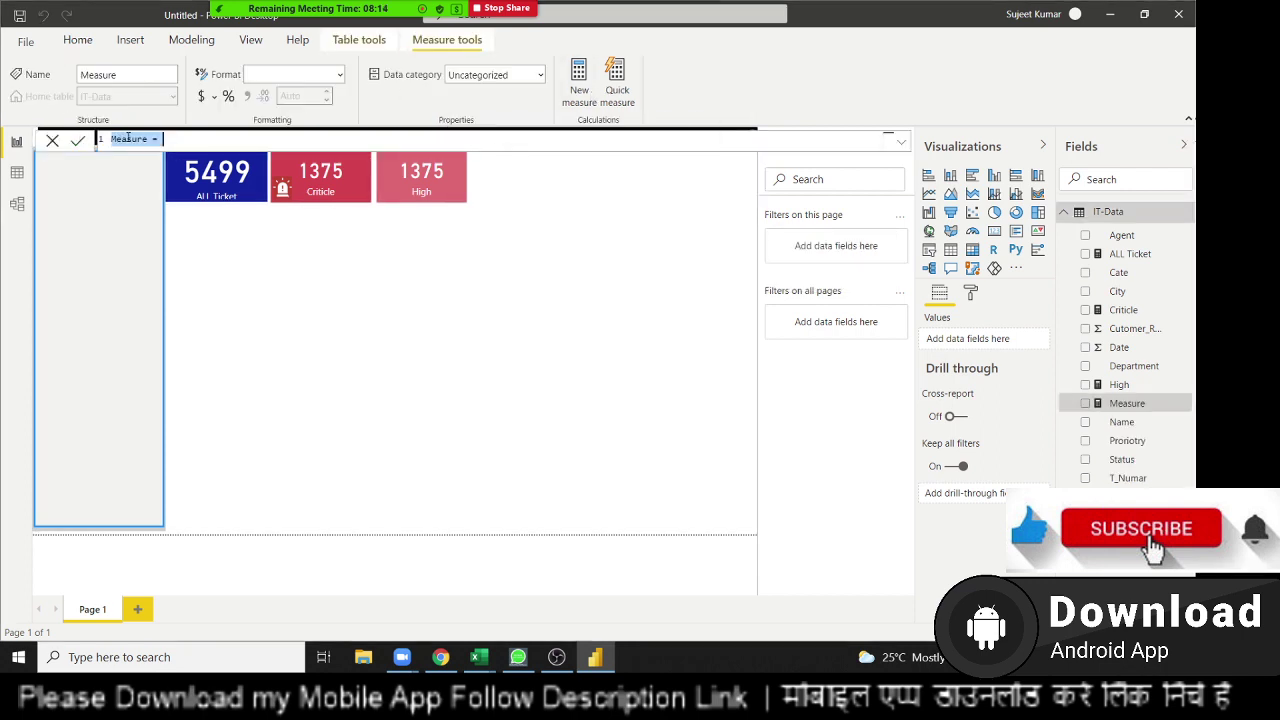
pyautogui.doubleClick(133, 139)
pyautogui.write('Medium = ')
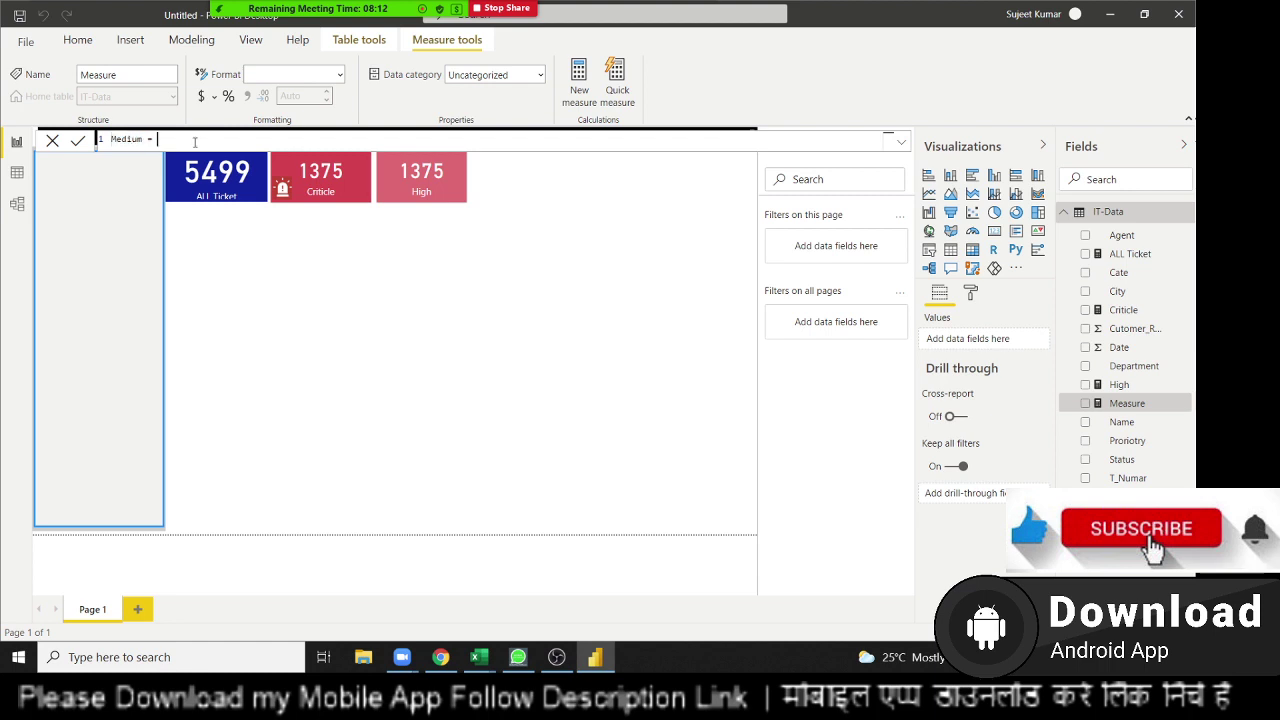
pyautogui.write('cou')
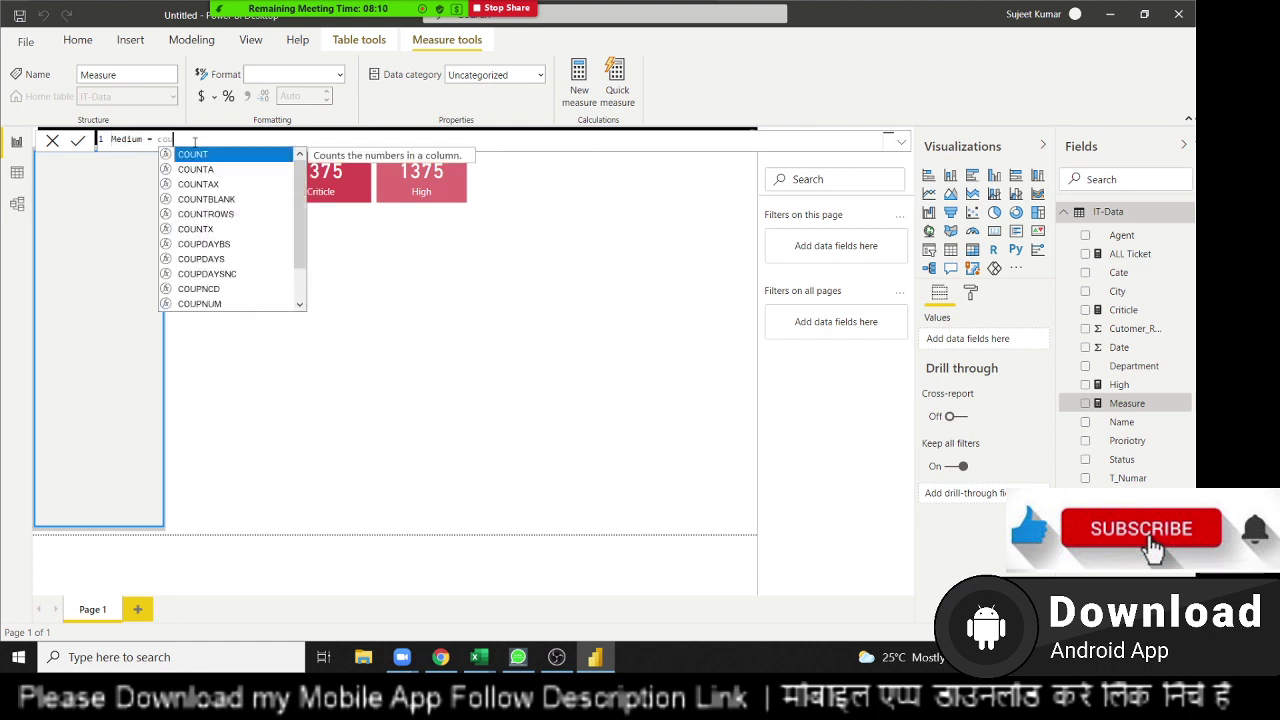
pyautogui.write('nt')
pyautogui.press('Down')
pyautogui.press('Down')
pyautogui.press('Tab')
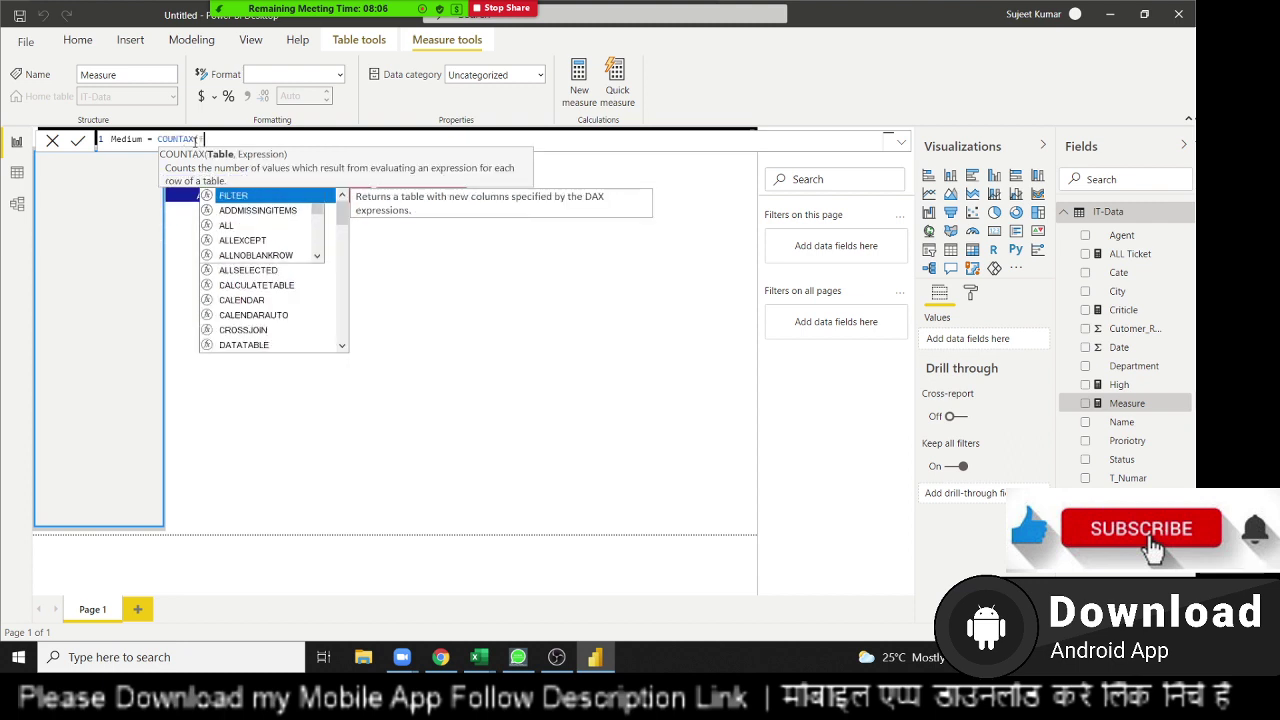
pyautogui.write('fil')
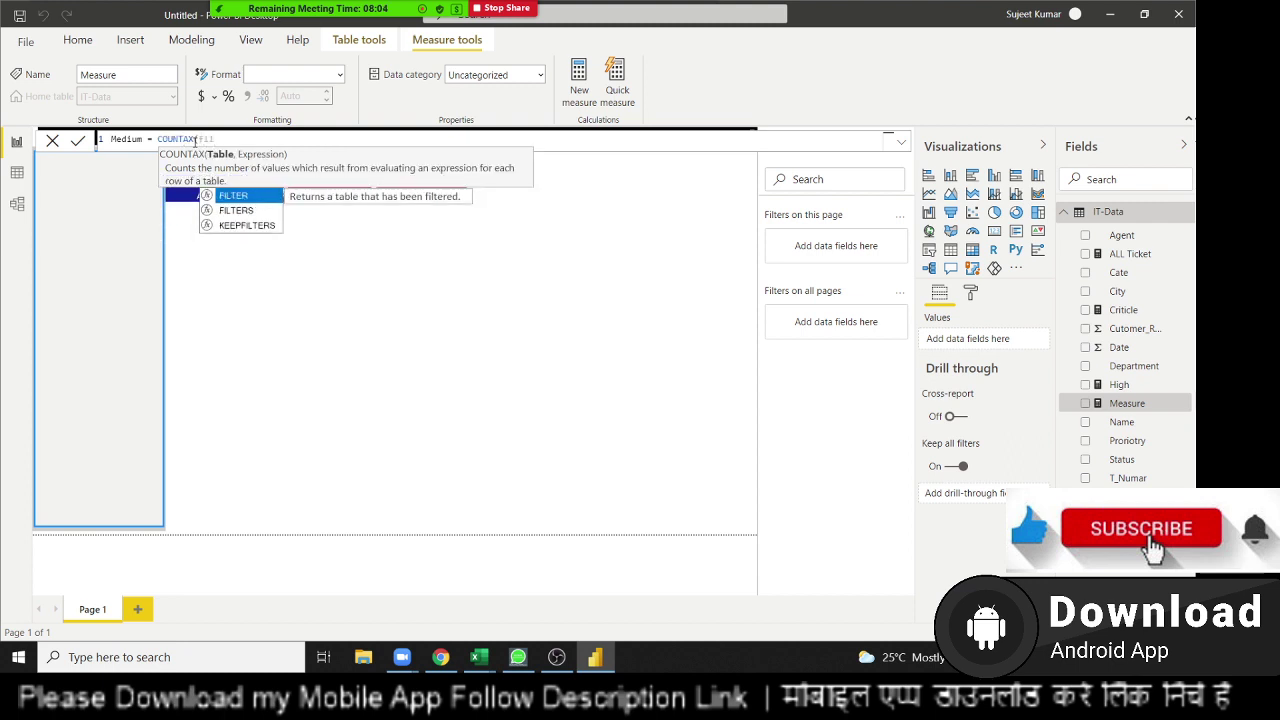
pyautogui.press('Tab')
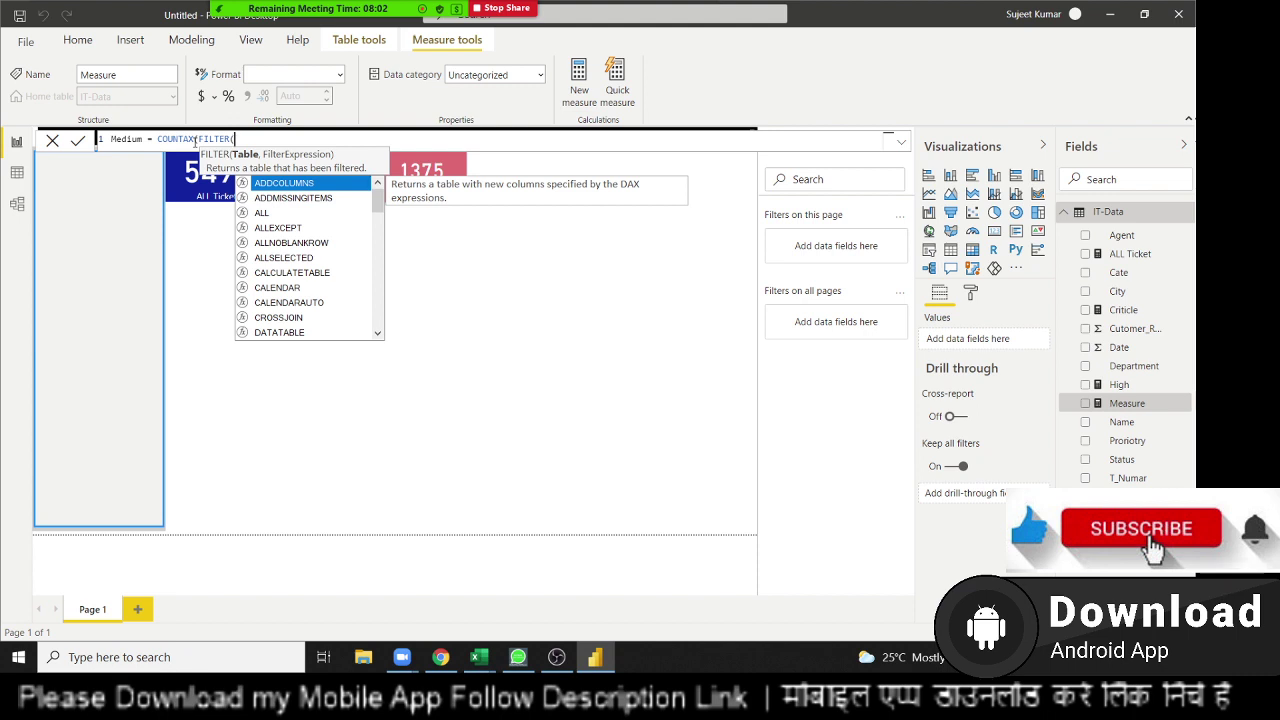
pyautogui.write('it')
pyautogui.press('Tab')
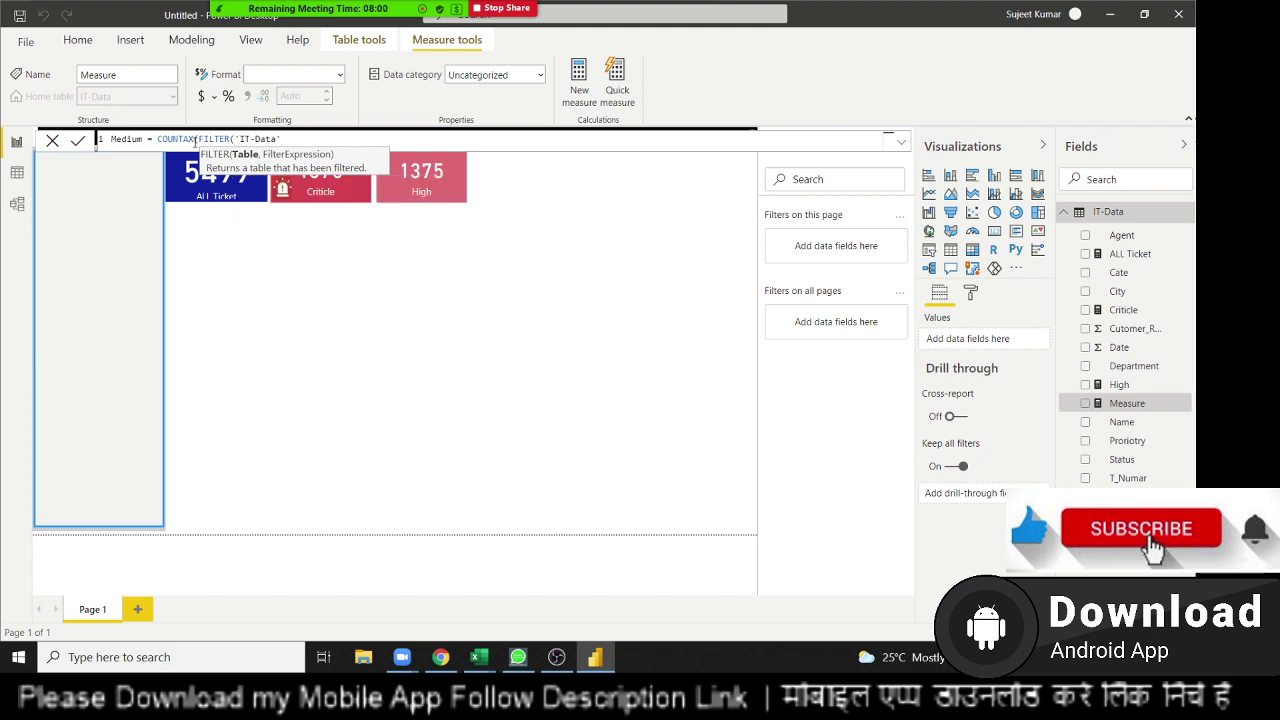
# Complete the filter 'IT-Data'[Proriotry]="Medium", count 'IT-Data'[T_Numar], and commit the Medium measure.
pyautogui.write(',per')
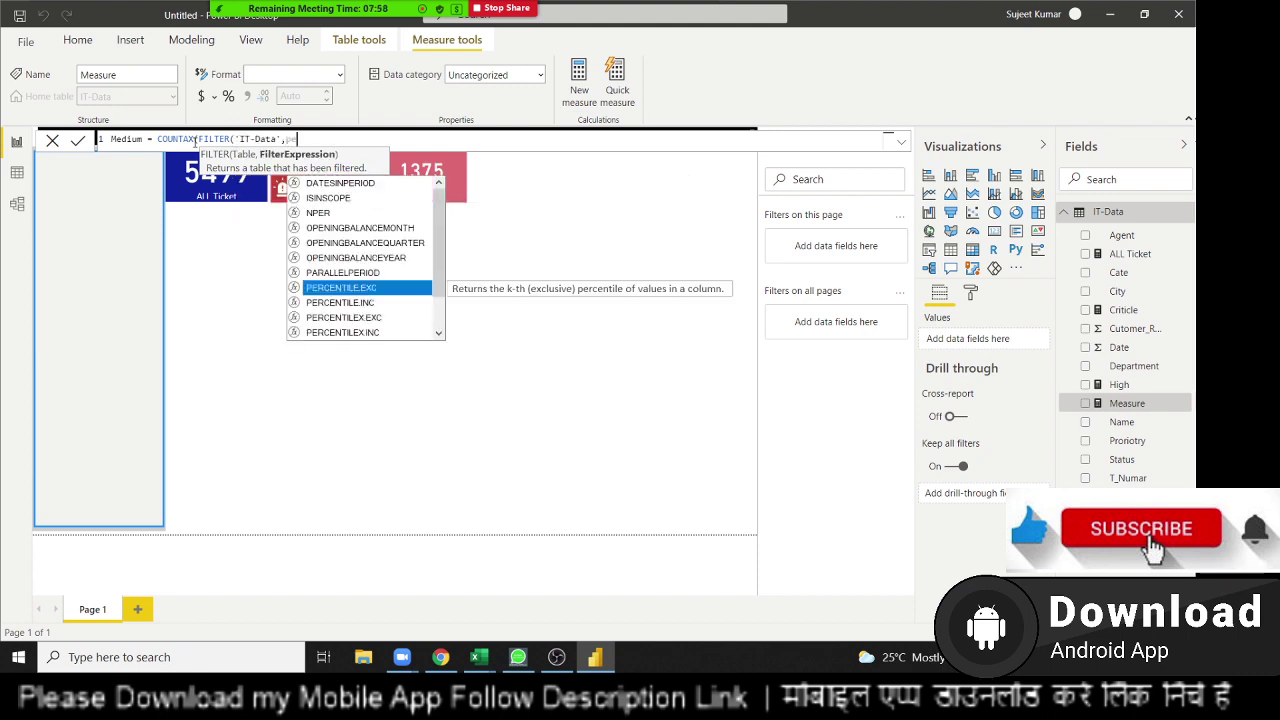
pyautogui.press('BackSpace')
pyautogui.press('BackSpace')
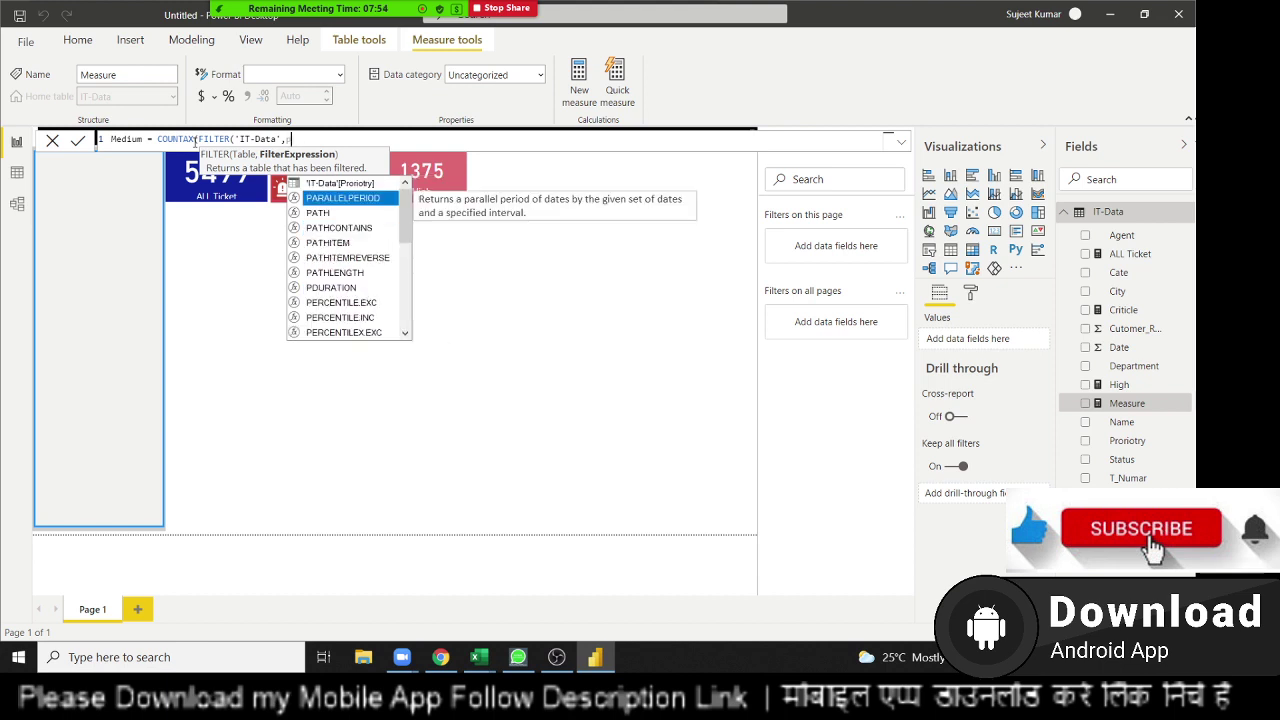
pyautogui.press('Up')
pyautogui.press('Tab')
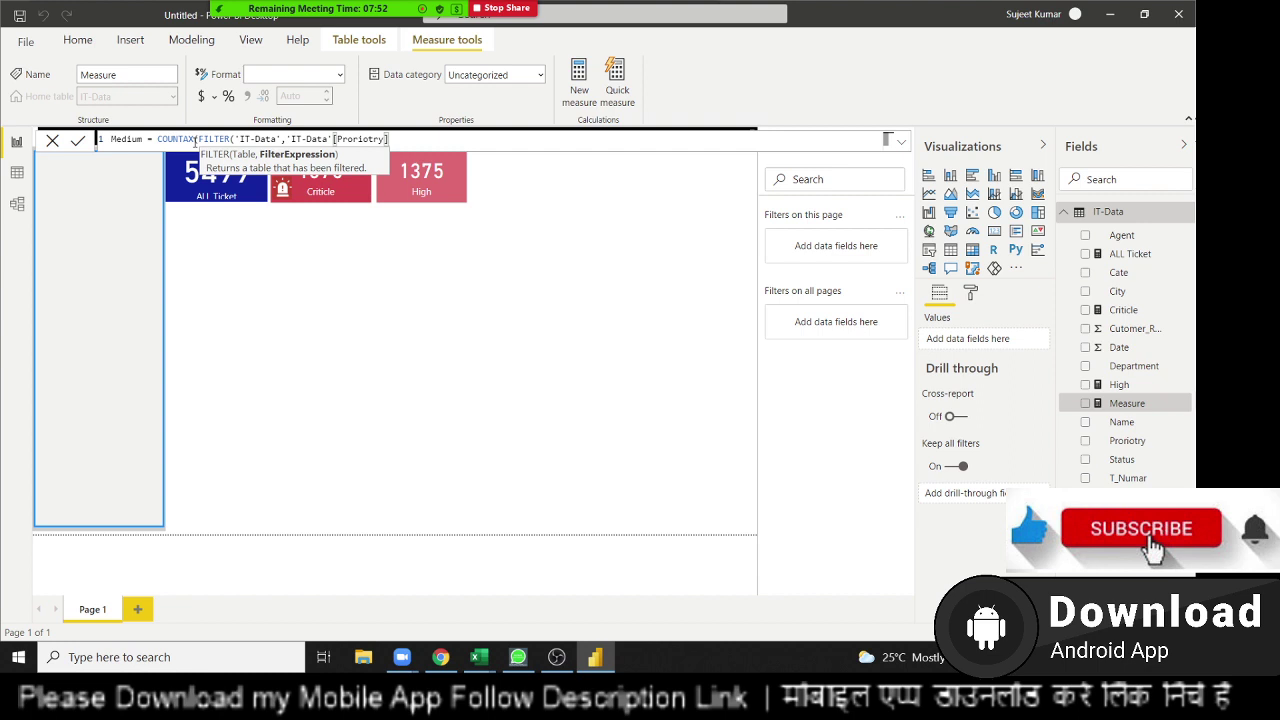
pyautogui.write('="Medium')
pyautogui.press('BackSpace')
pyautogui.press('BackSpace')
pyautogui.press('BackSpace')
pyautogui.press('BackSpace')
pyautogui.press('BackSpace')
pyautogui.press('BackSpace')
pyautogui.press('BackSpace')
pyautogui.write('Medium"')
pyautogui.write(')')
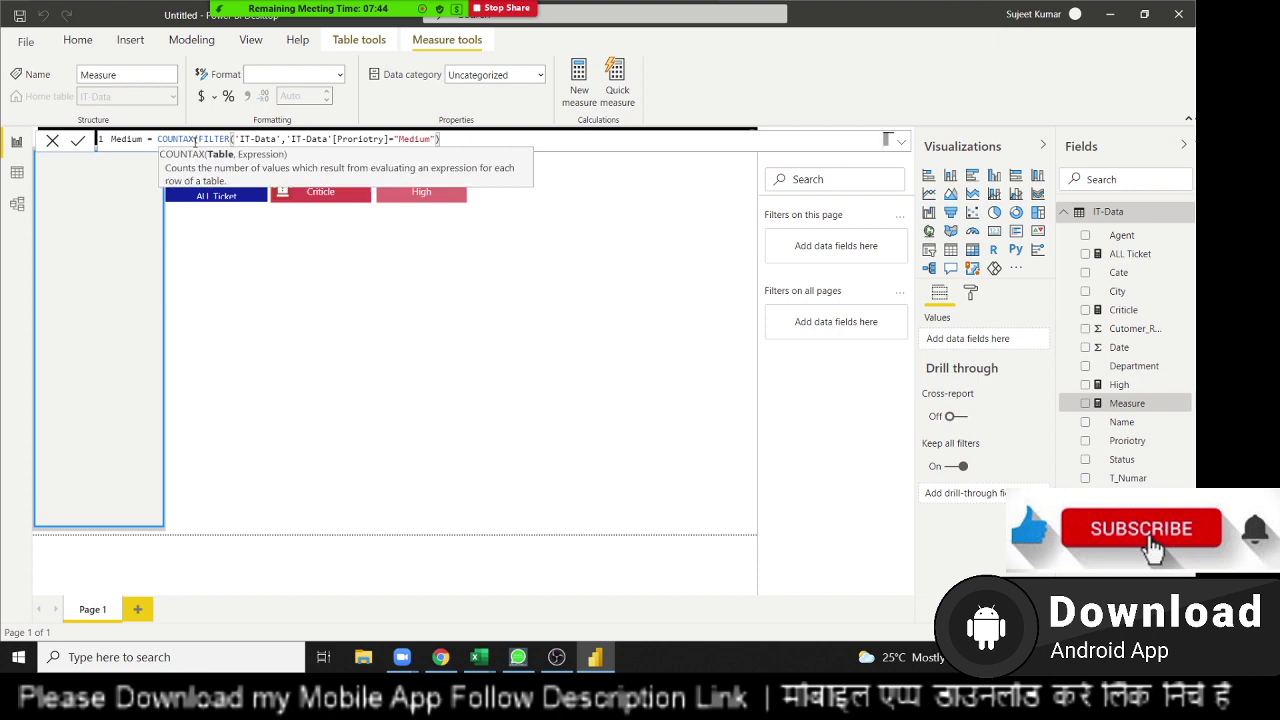
pyautogui.write(',')
pyautogui.write('t')
pyautogui.press('Up')
pyautogui.press('Tab')
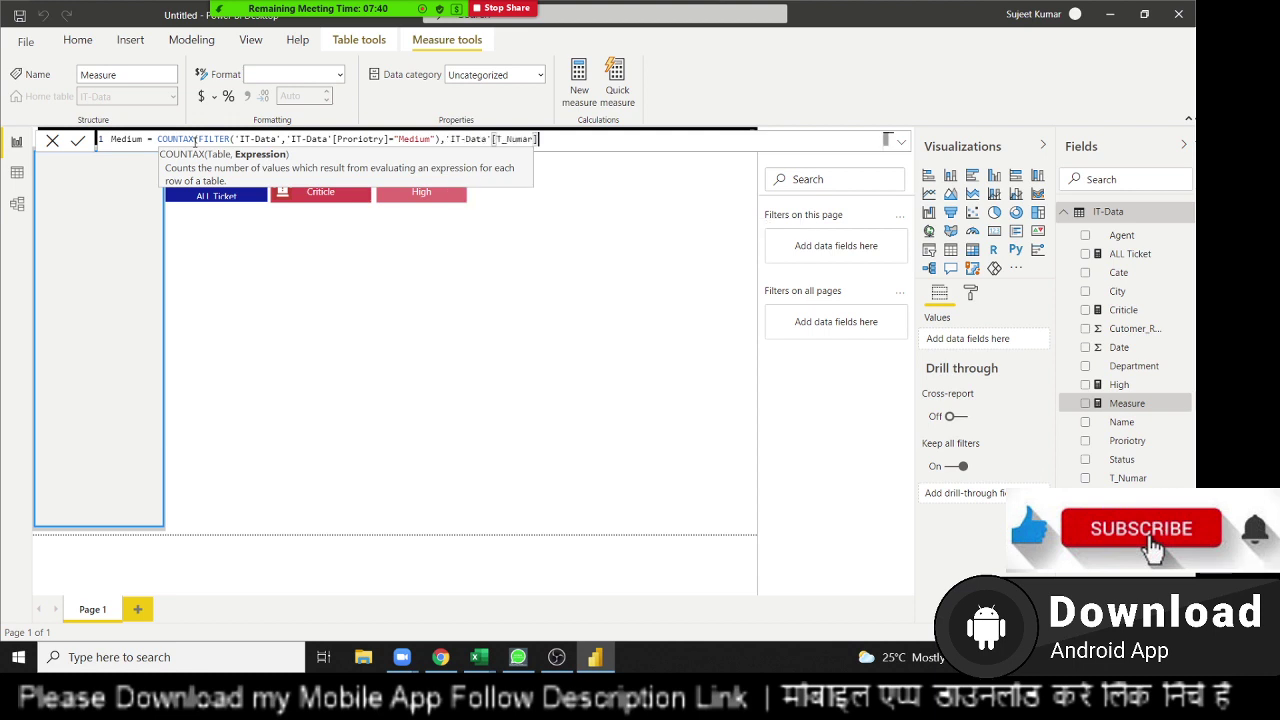
pyautogui.write(')')
pyautogui.press('Return')
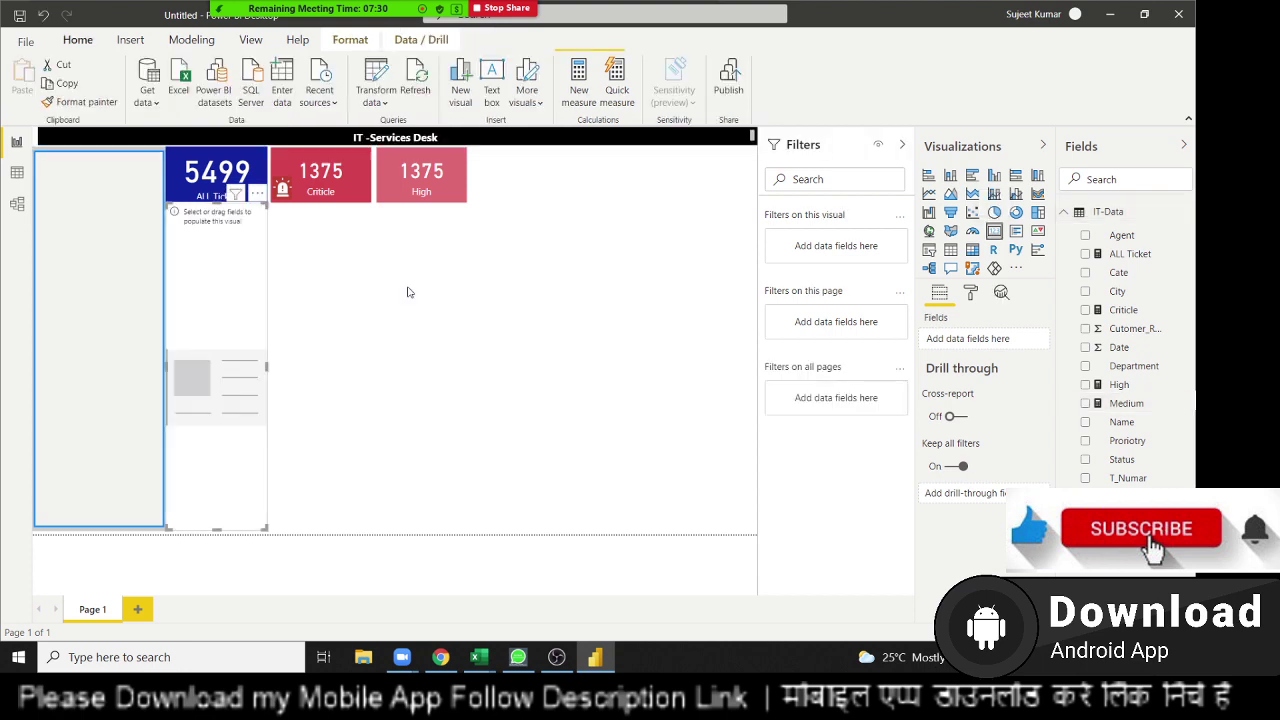
# Show the Medium measure (1375) in a small card beside High, then switch to the Excel sheet.
pyautogui.moveTo(1126, 403); pyautogui.dragTo(237, 355)
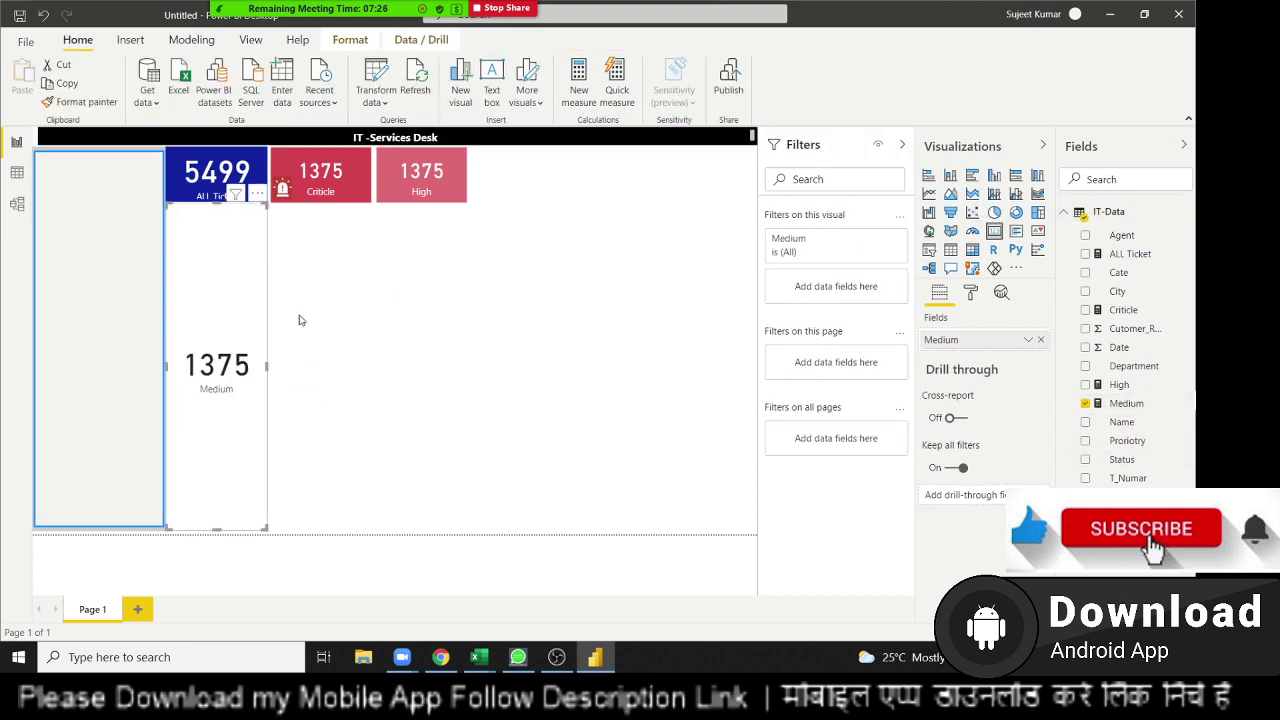
pyautogui.moveTo(237, 301); pyautogui.dragTo(533, 238)
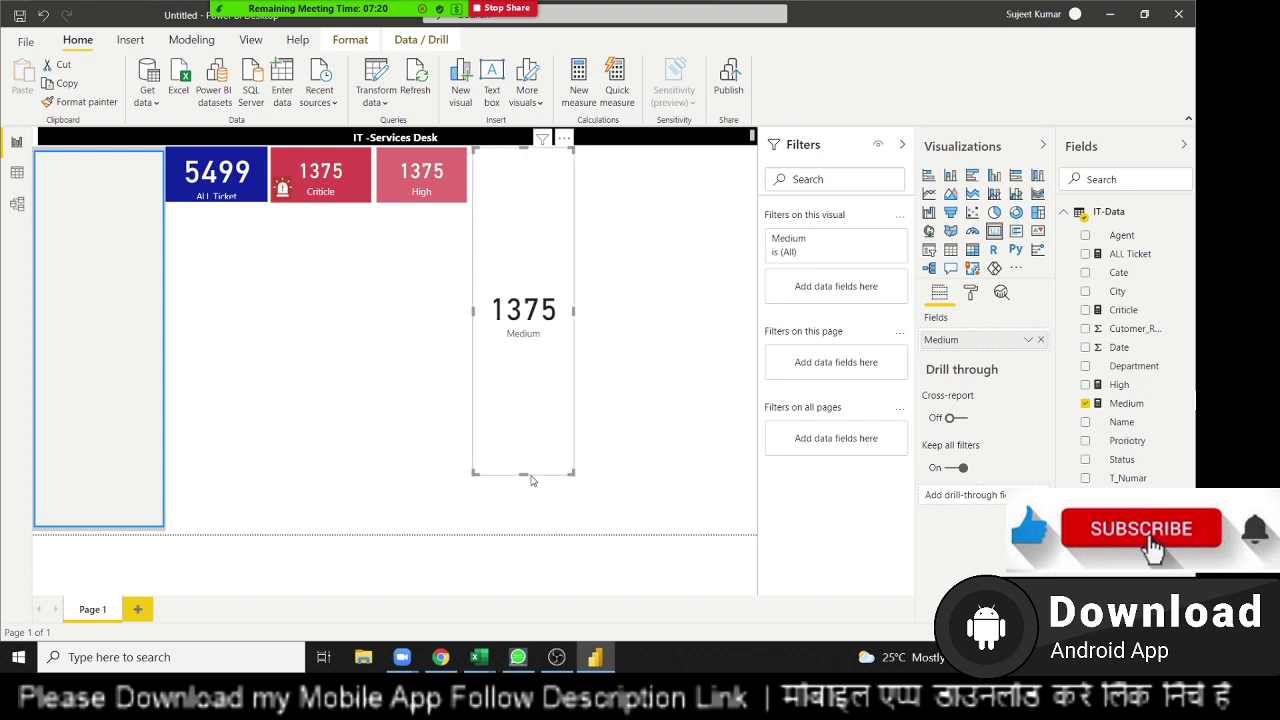
pyautogui.moveTo(572, 474); pyautogui.dragTo(544, 208)
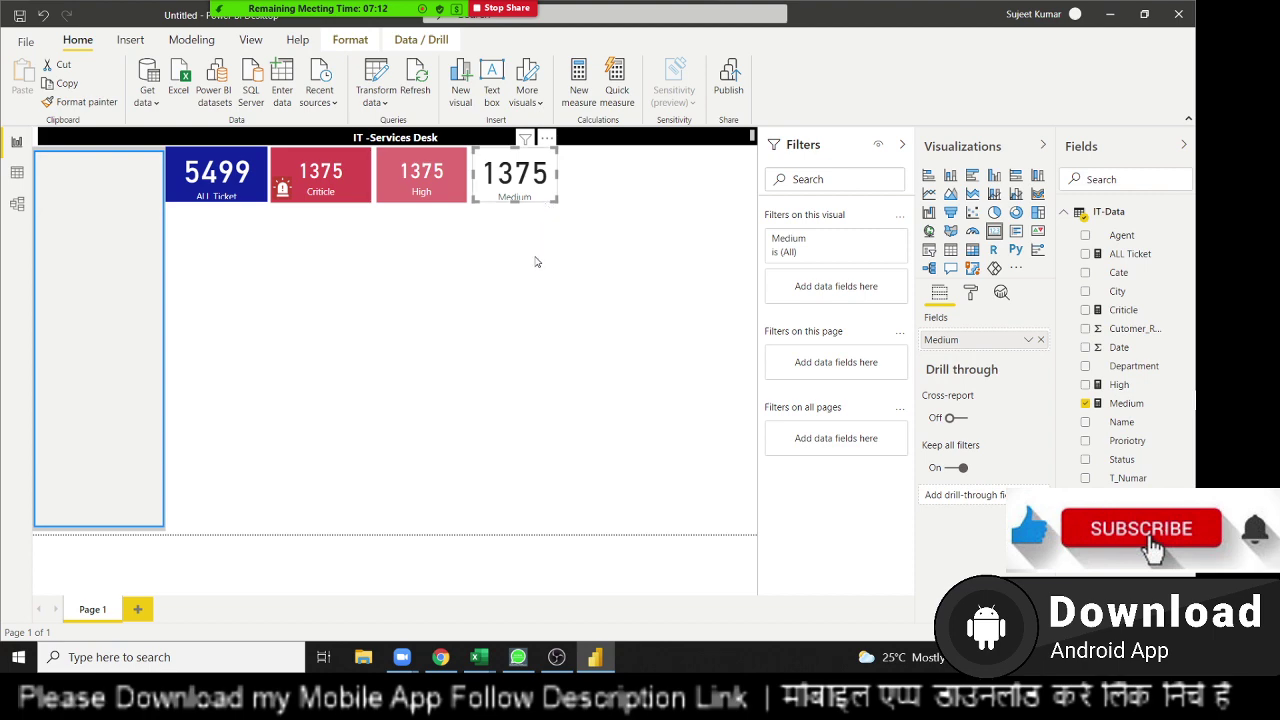
pyautogui.hotkey('alt', 'Tab')
pyautogui.click(740, 220)
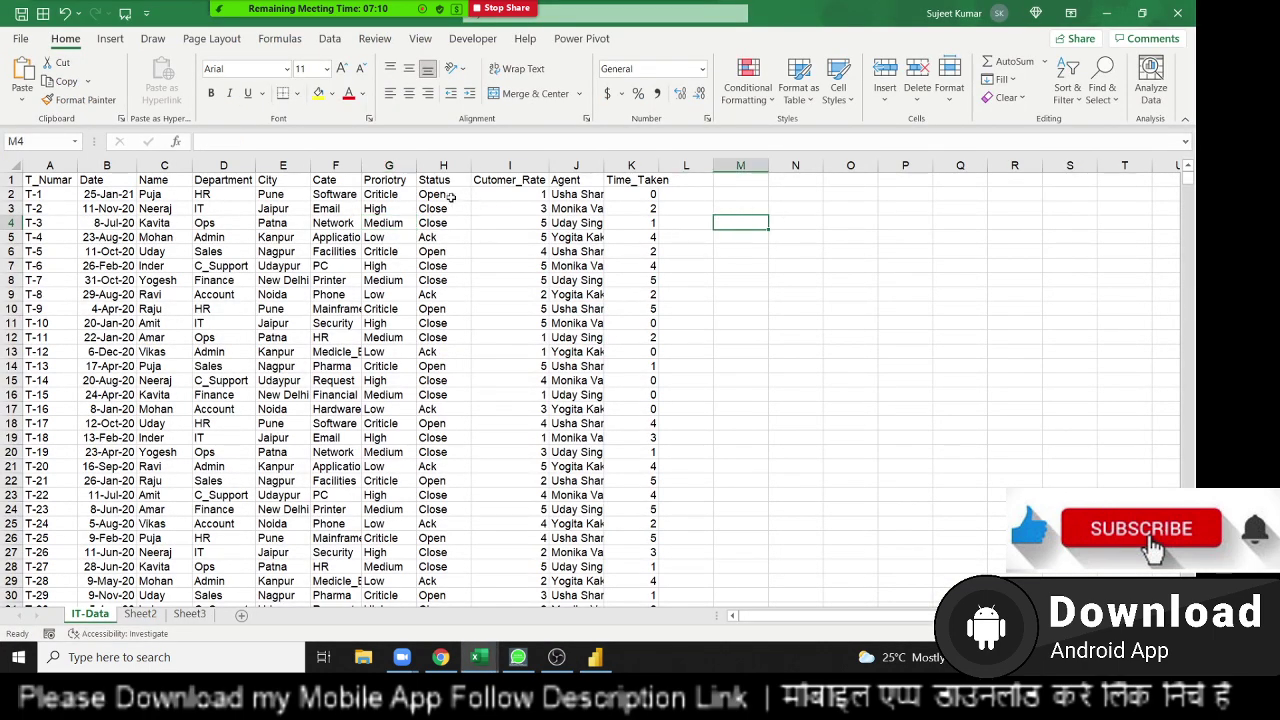
# Insert a new column before Status and enter a COUNTIF formula in H2.
pyautogui.click(433, 167)
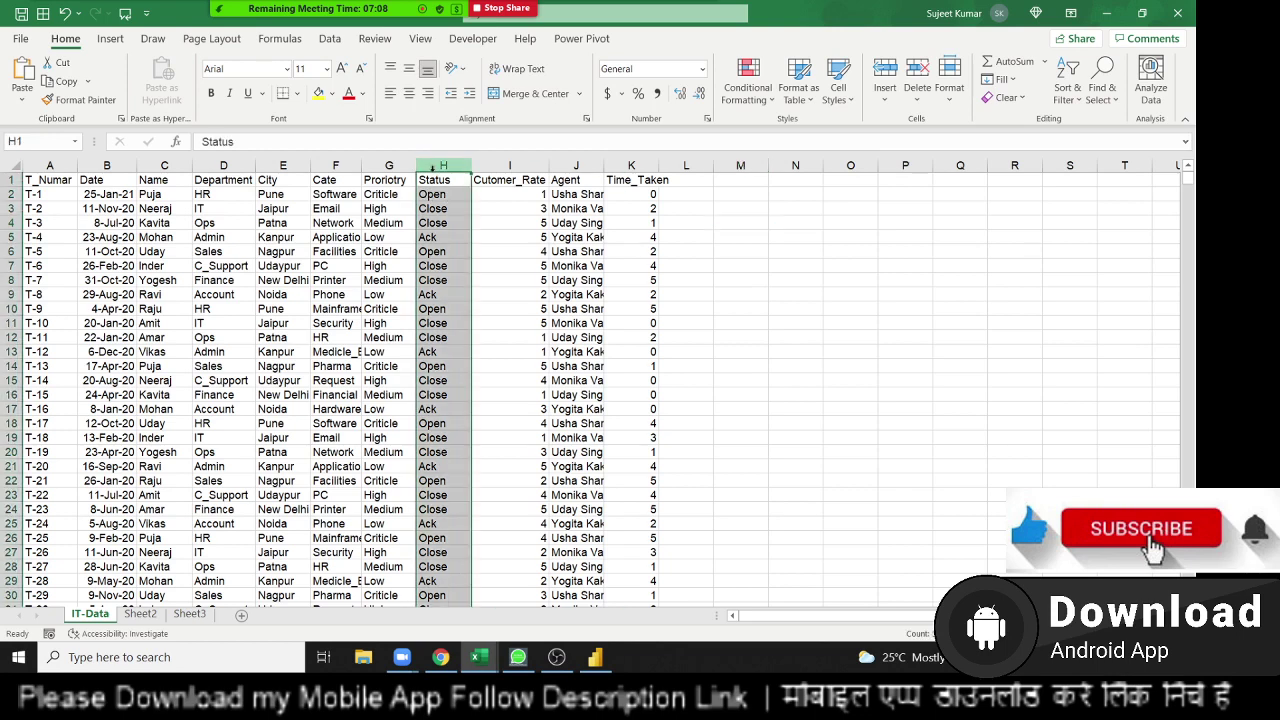
pyautogui.hotkey('ctrl', 'shift', '=')
pyautogui.press('Down')
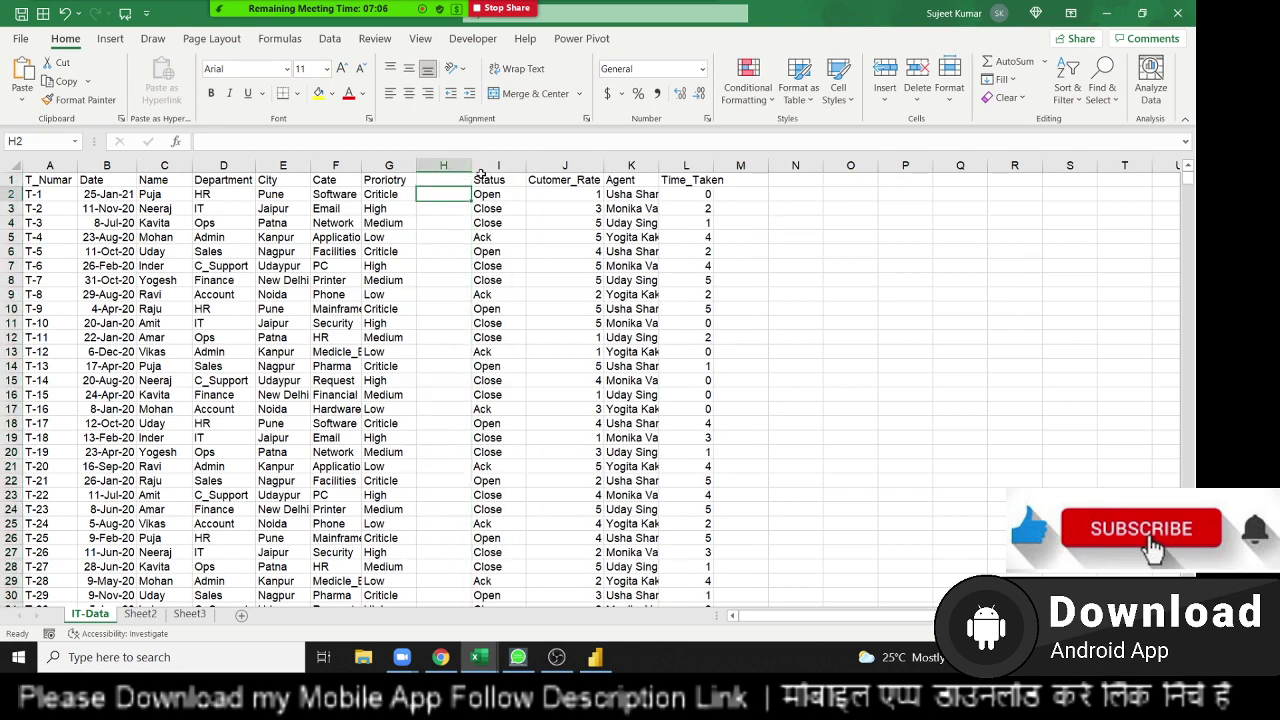
pyautogui.write('=cou')
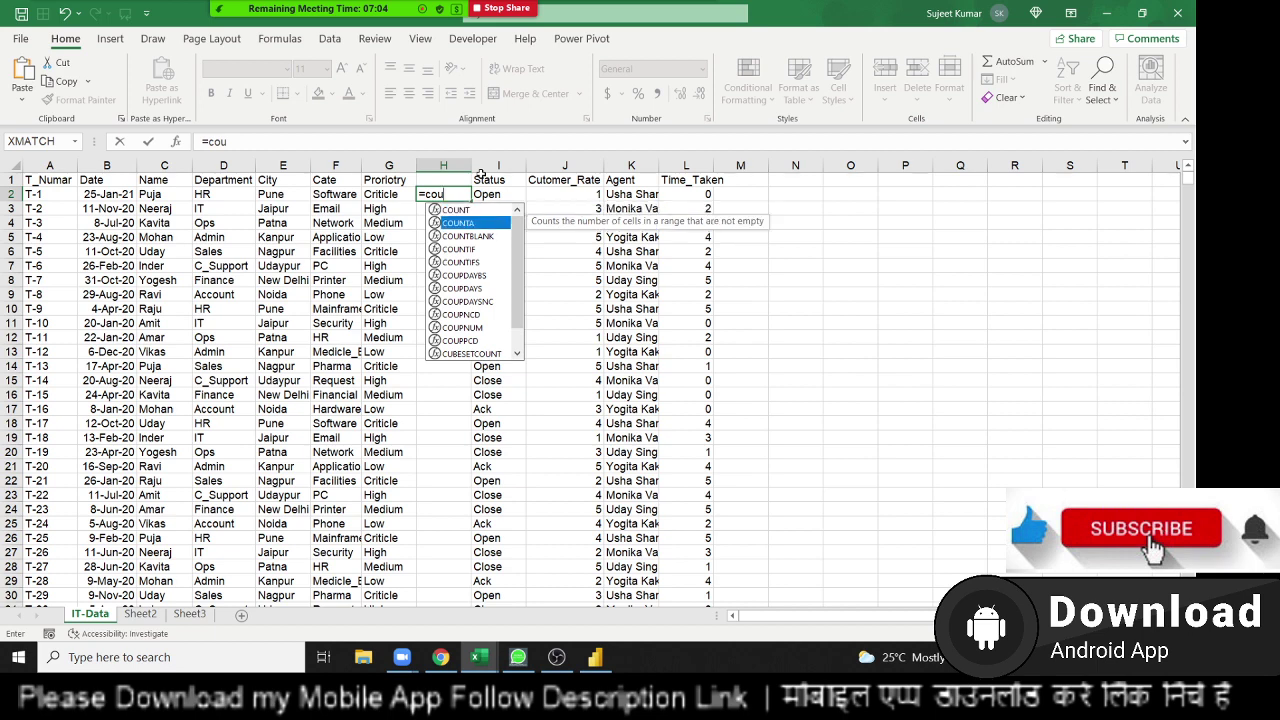
pyautogui.press('Down')
pyautogui.press('Down')
pyautogui.press('Tab')
pyautogui.press('Left')
pyautogui.press('Left')
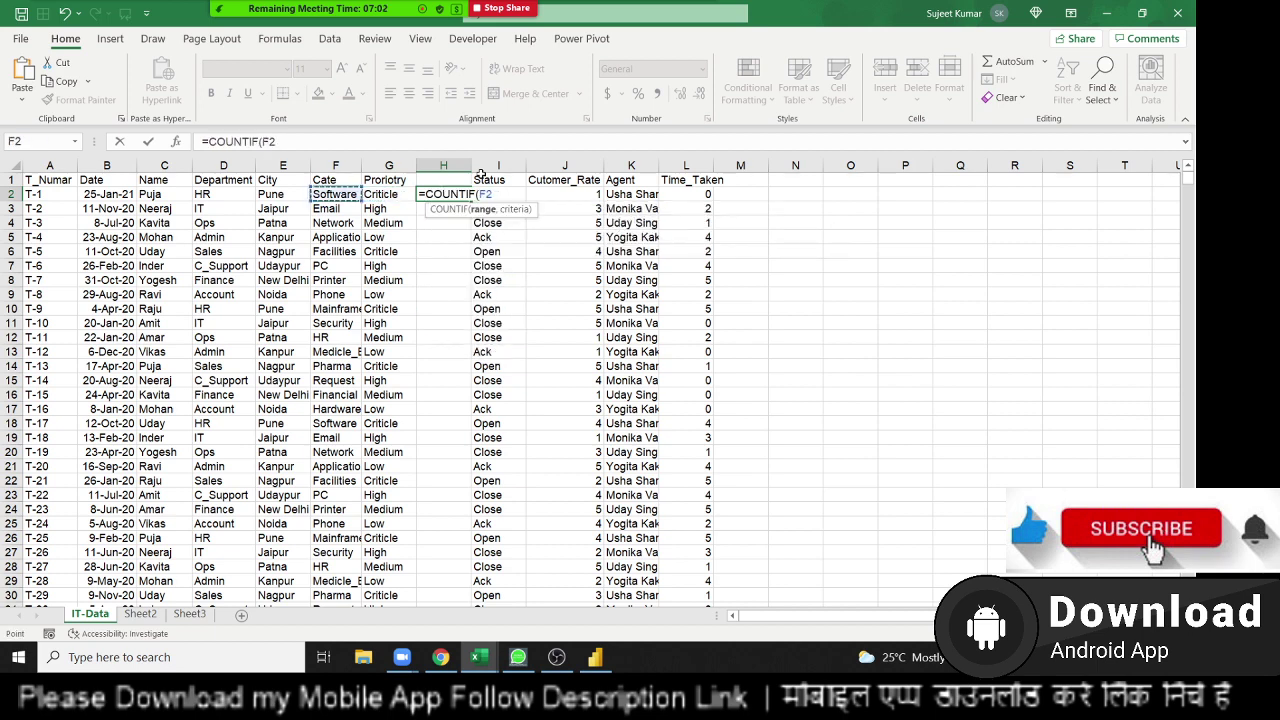
pyautogui.press('Left')
pyautogui.press('Left')
pyautogui.press('Left')
pyautogui.press('Left')
pyautogui.press('Left')
pyautogui.hotkey('ctrl', 'space')
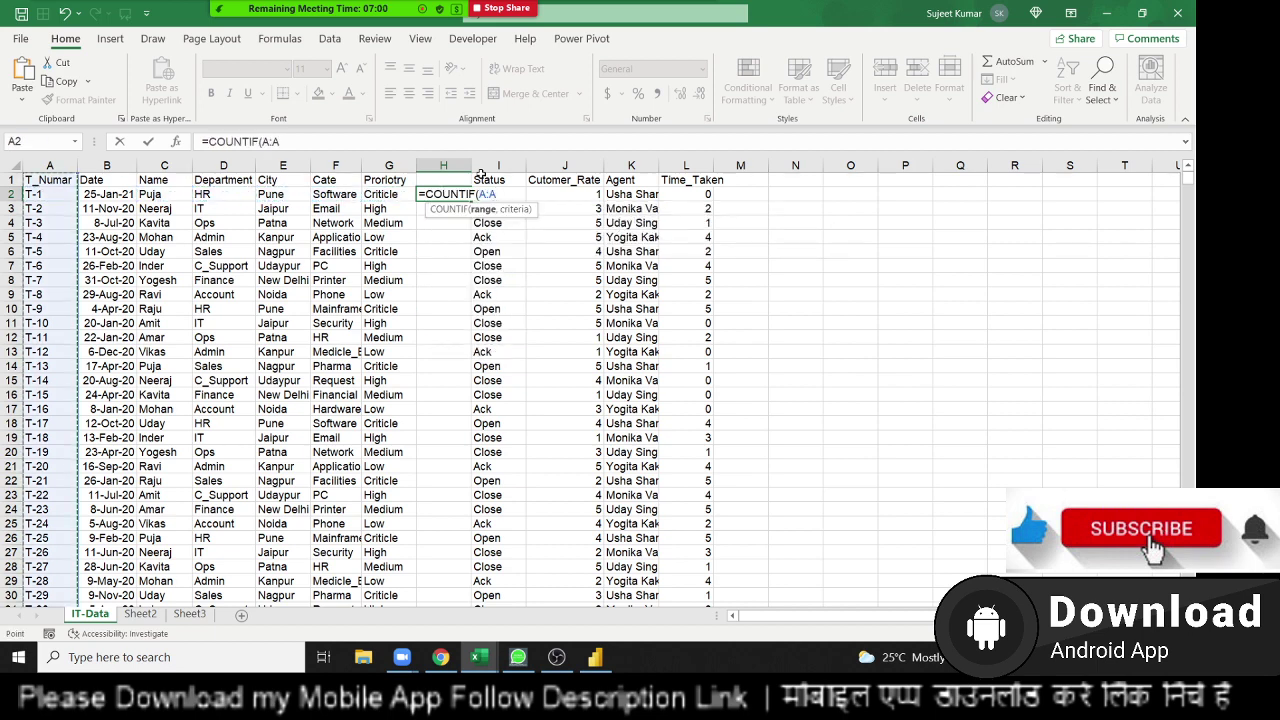
pyautogui.write(',')
pyautogui.press('Left')
pyautogui.press('Return')
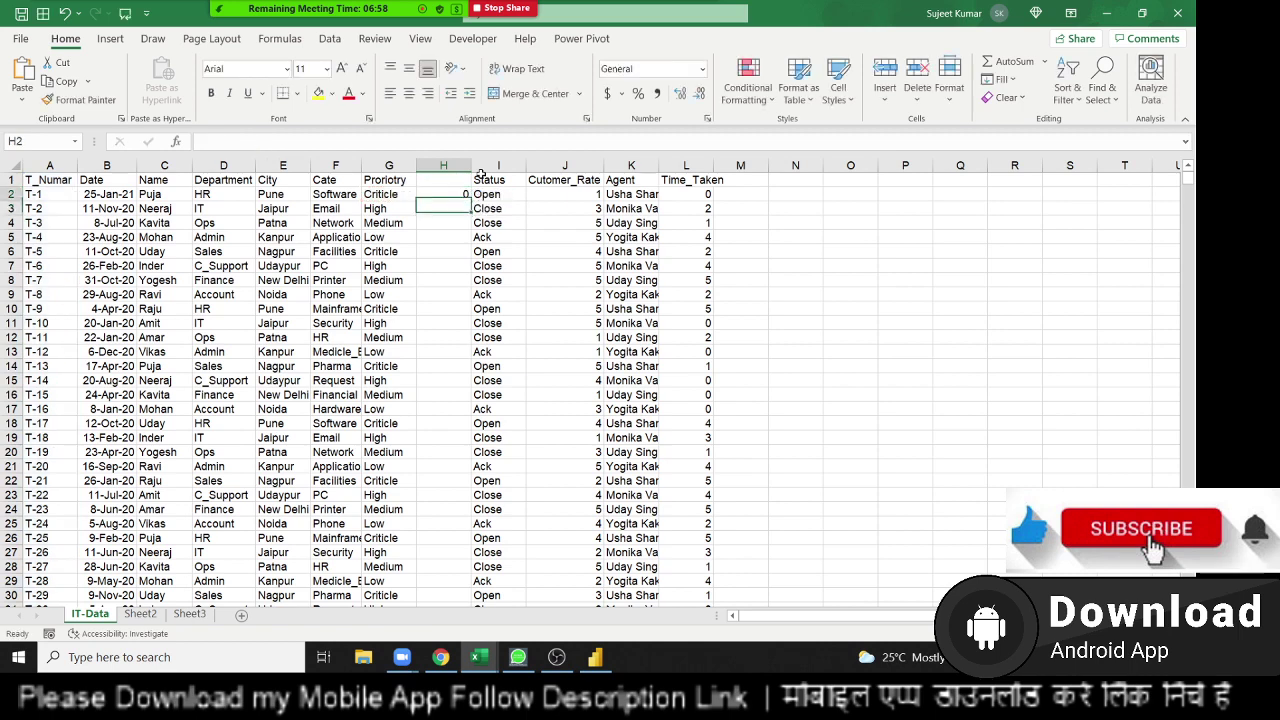
# Correct the H2 formula to =COUNTIF(G:G,G2) so it counts the priority column.
pyautogui.press('Up')
pyautogui.click(285, 141)
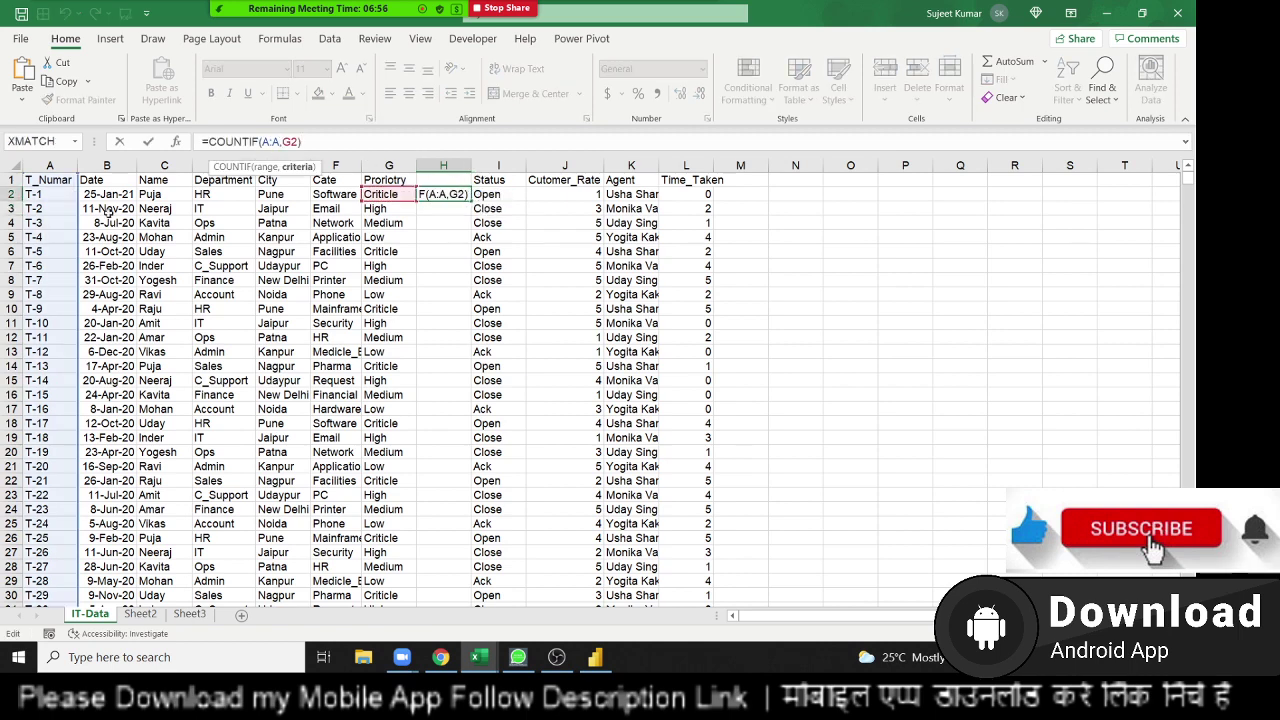
pyautogui.moveTo(78, 200); pyautogui.dragTo(390, 197)
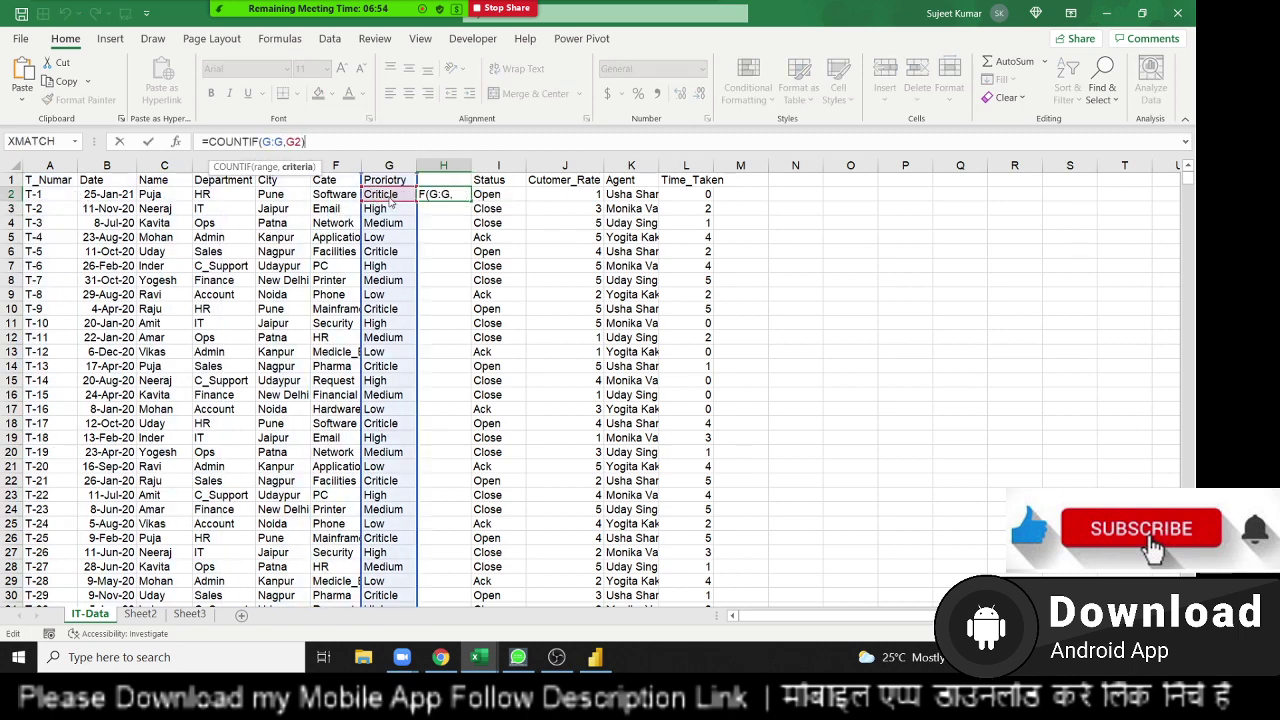
pyautogui.press('Return')
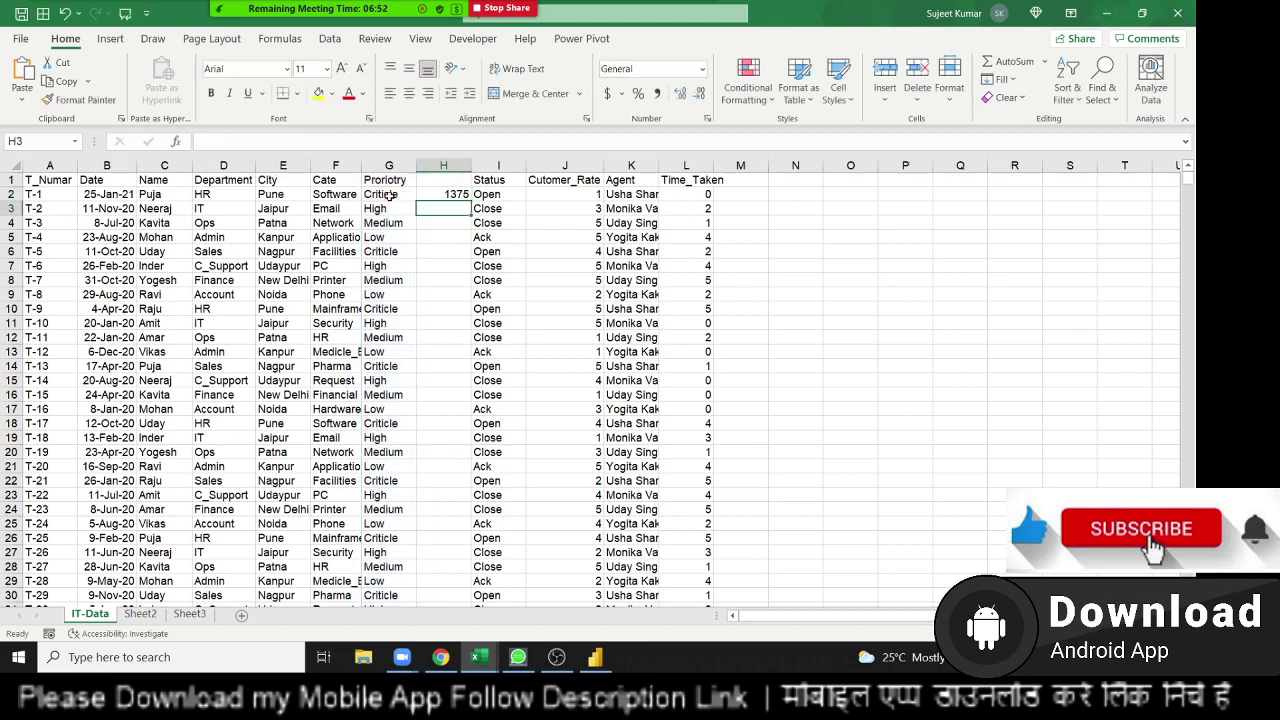
pyautogui.press('Up')
# Fill the count formula into H3 and H4, and compare the 1375 results with the Power BI card.
pyautogui.press('Down')
pyautogui.hotkey('ctrl', 'd')
pyautogui.press('Down')
pyautogui.hotkey('ctrl', 'd')
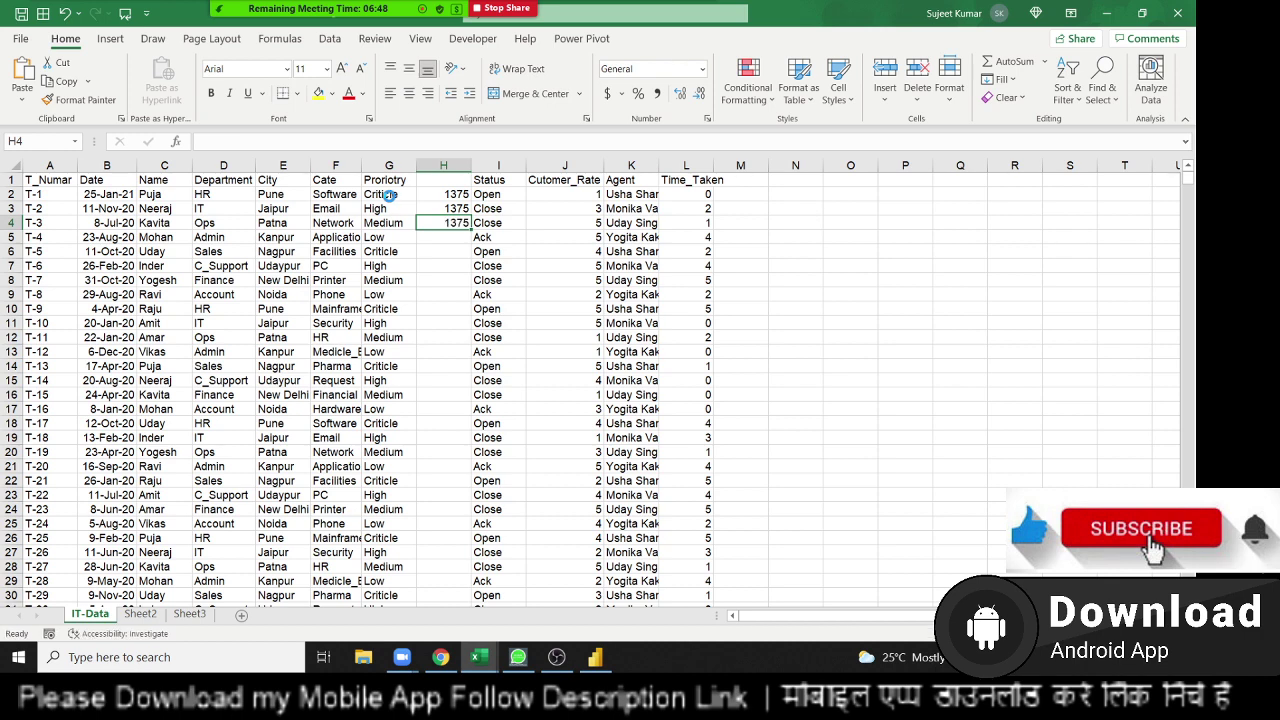
pyautogui.press('Left')
pyautogui.hotkey('alt', 'Tab')
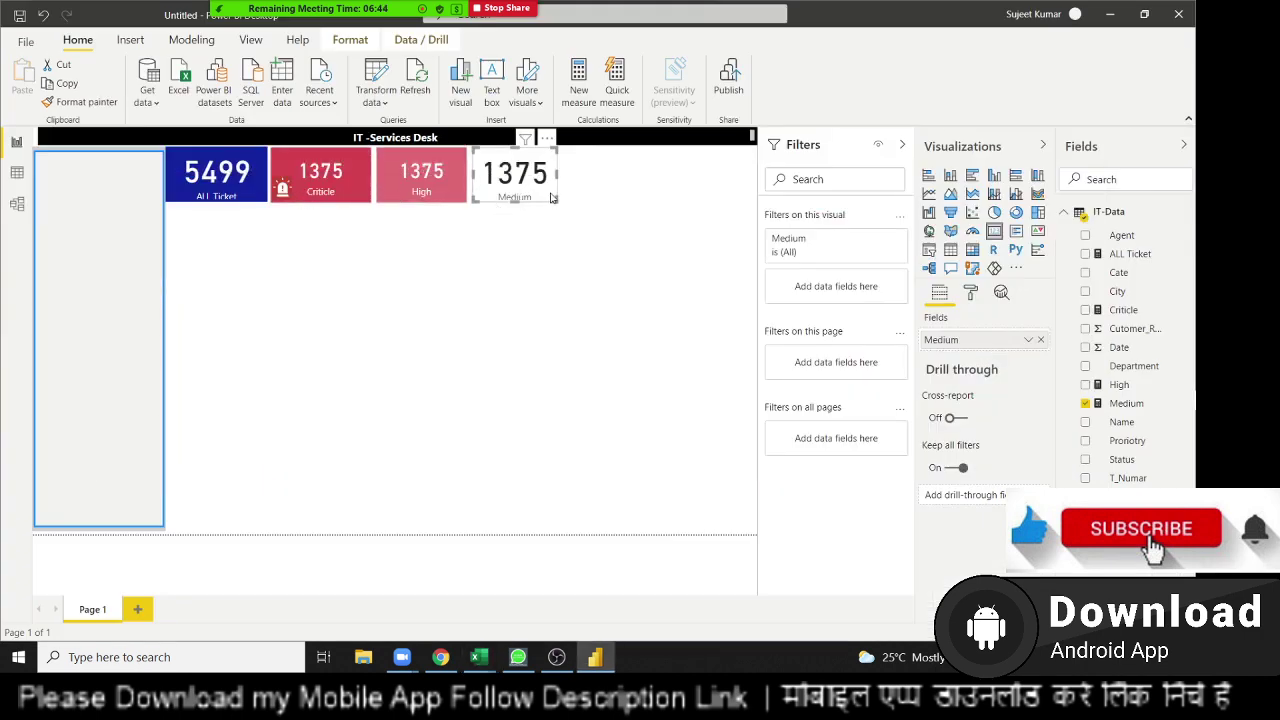
pyautogui.hotkey('alt', 'Tab')
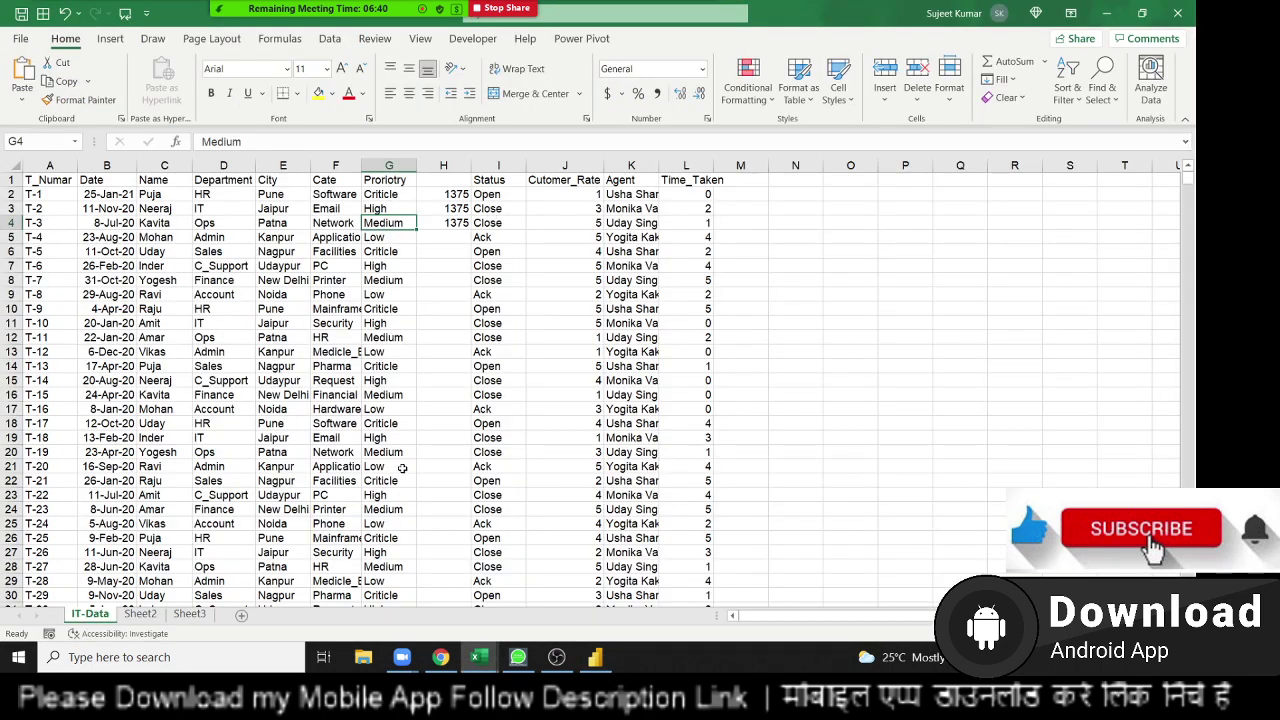
pyautogui.hotkey('alt', 'Tab')
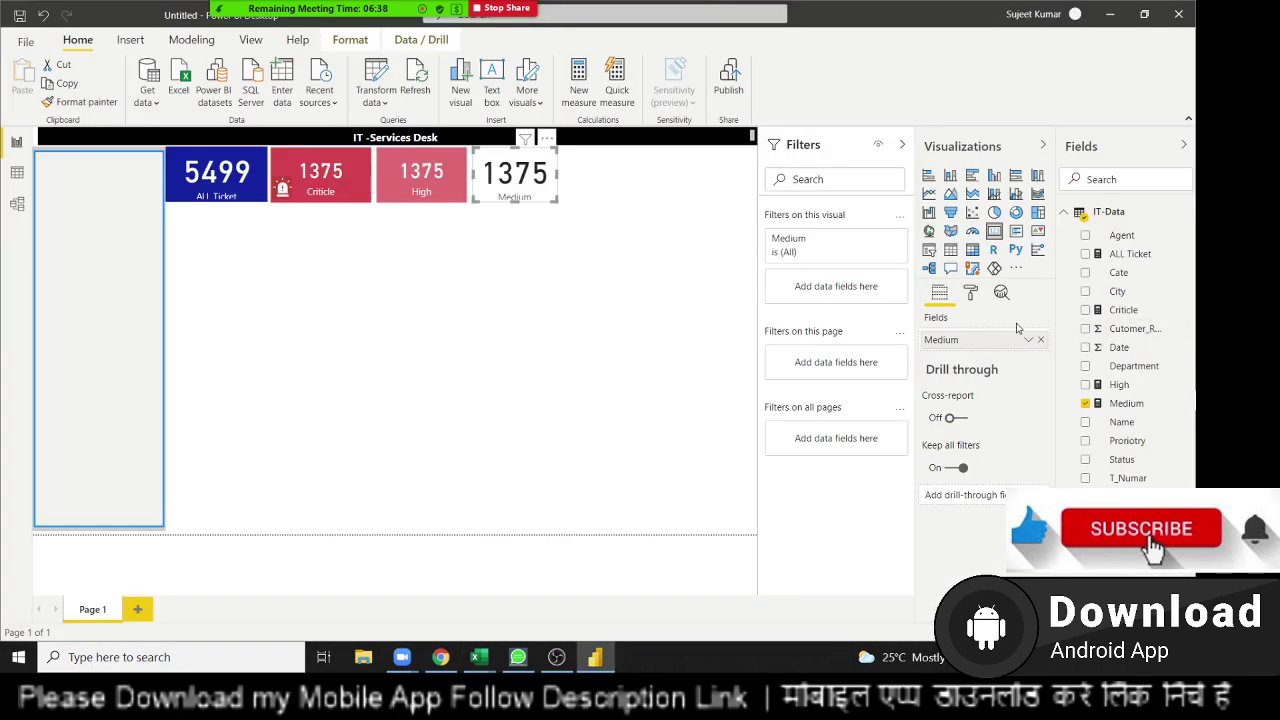
# Give the 1375 Medium card a mustard-yellow background in the Format pane.
pyautogui.click(970, 292)
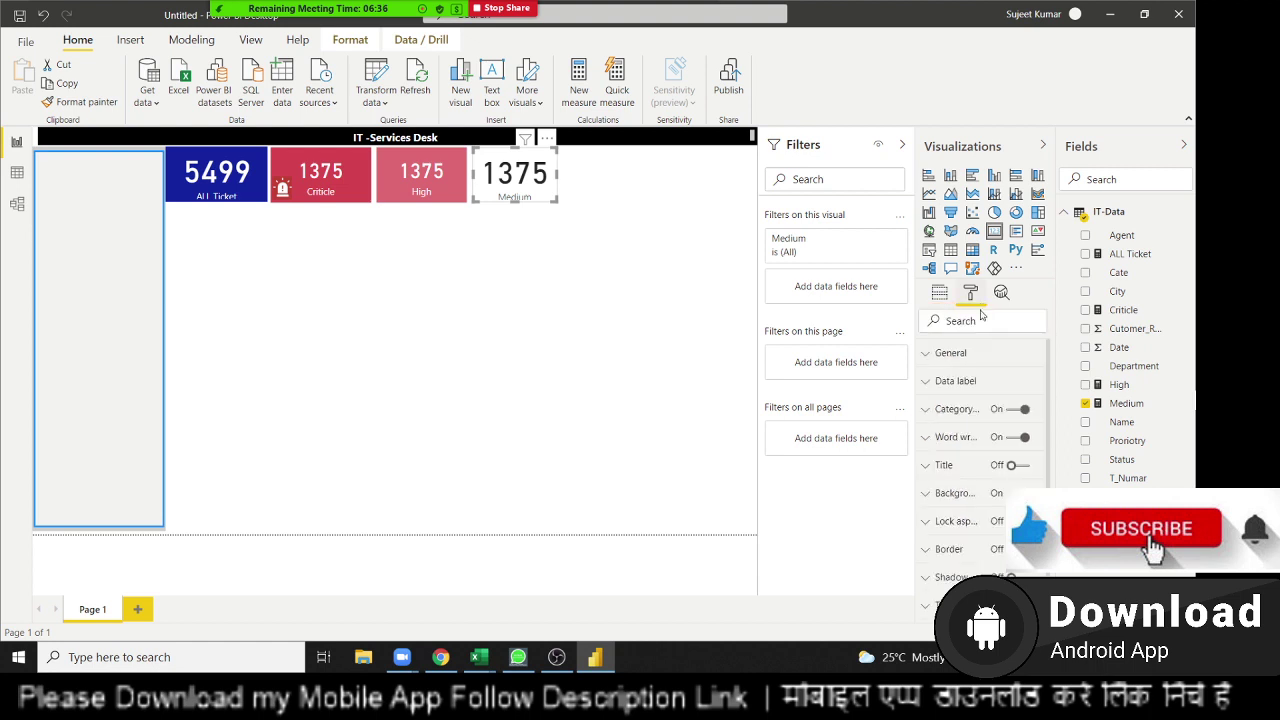
pyautogui.click(980, 384)
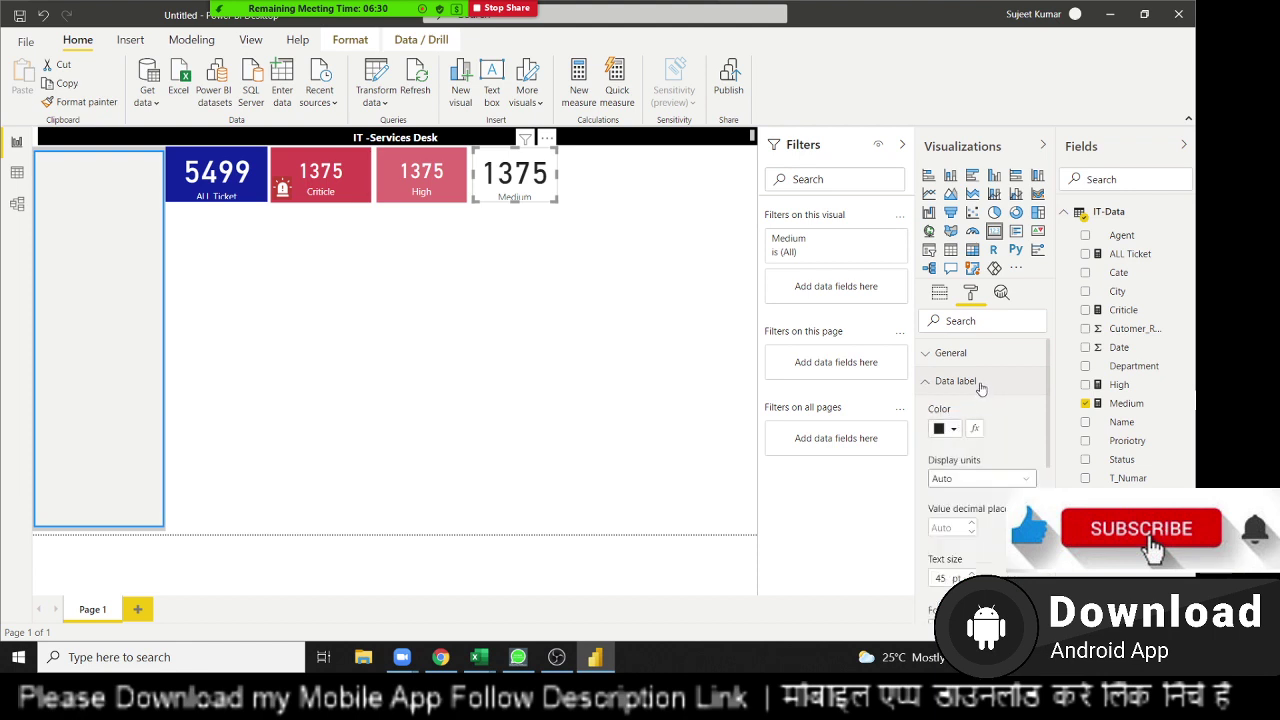
pyautogui.click(955, 384)
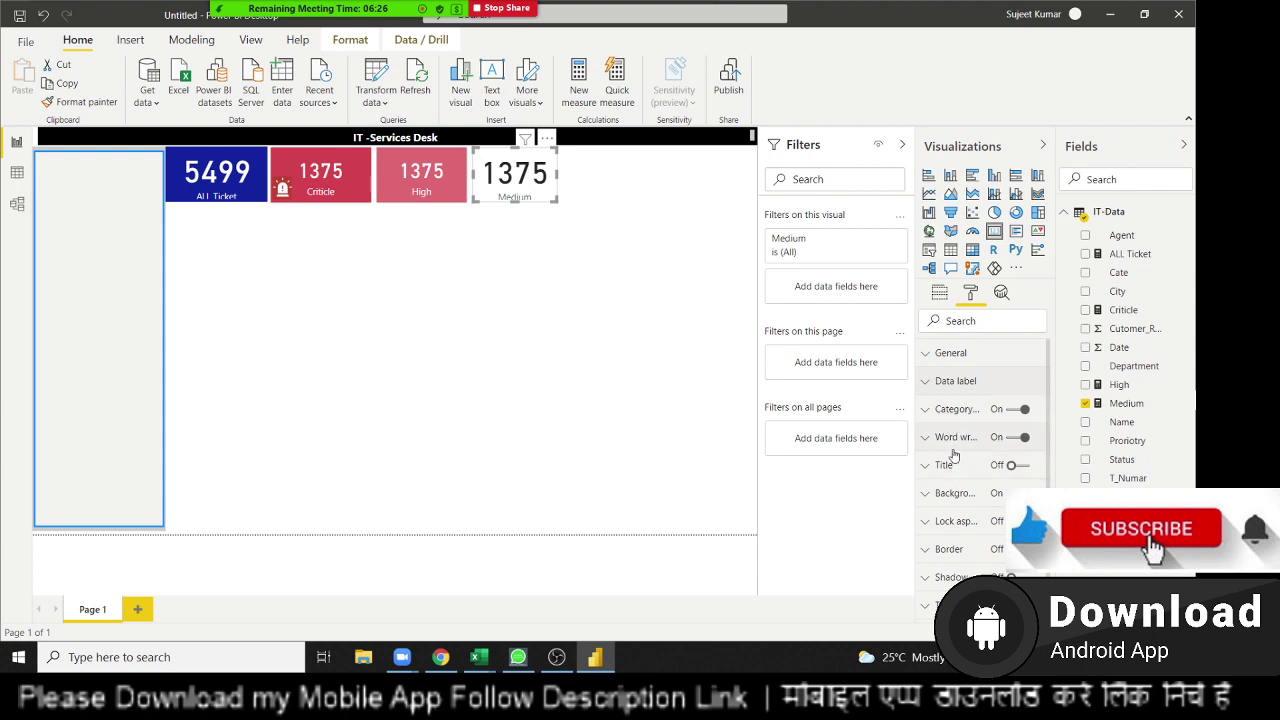
pyautogui.click(953, 494)
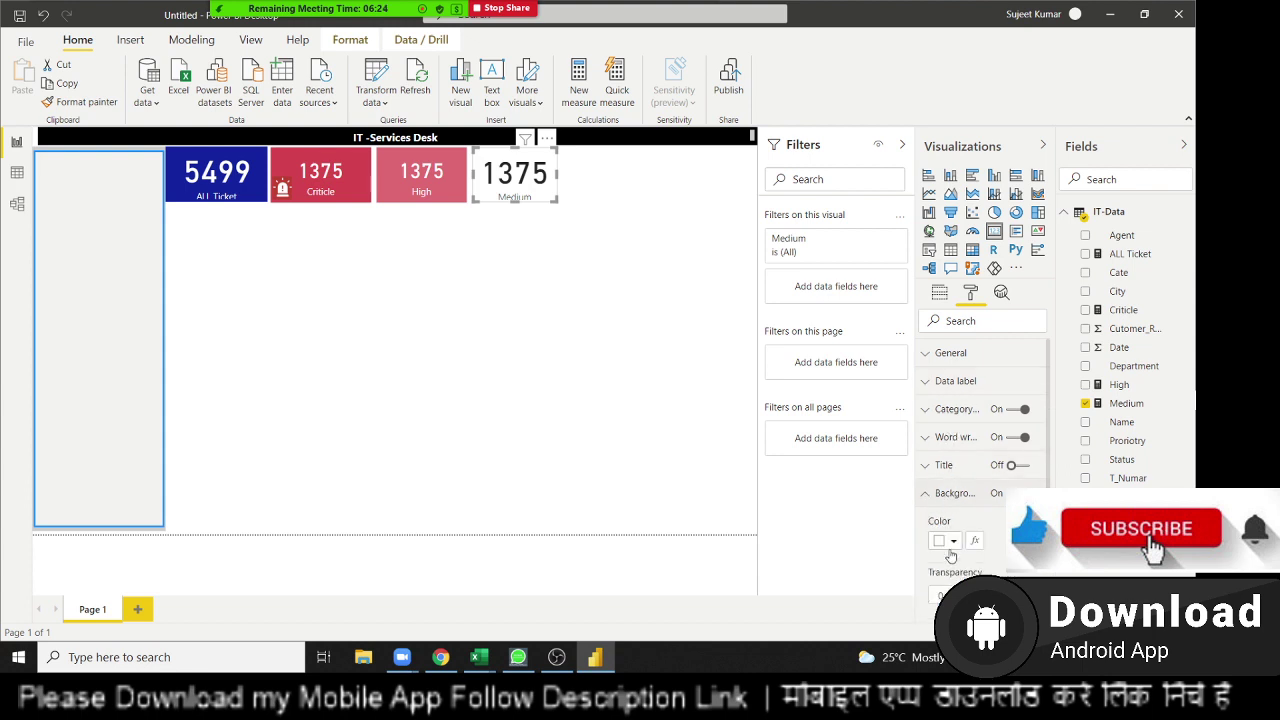
pyautogui.click(951, 541)
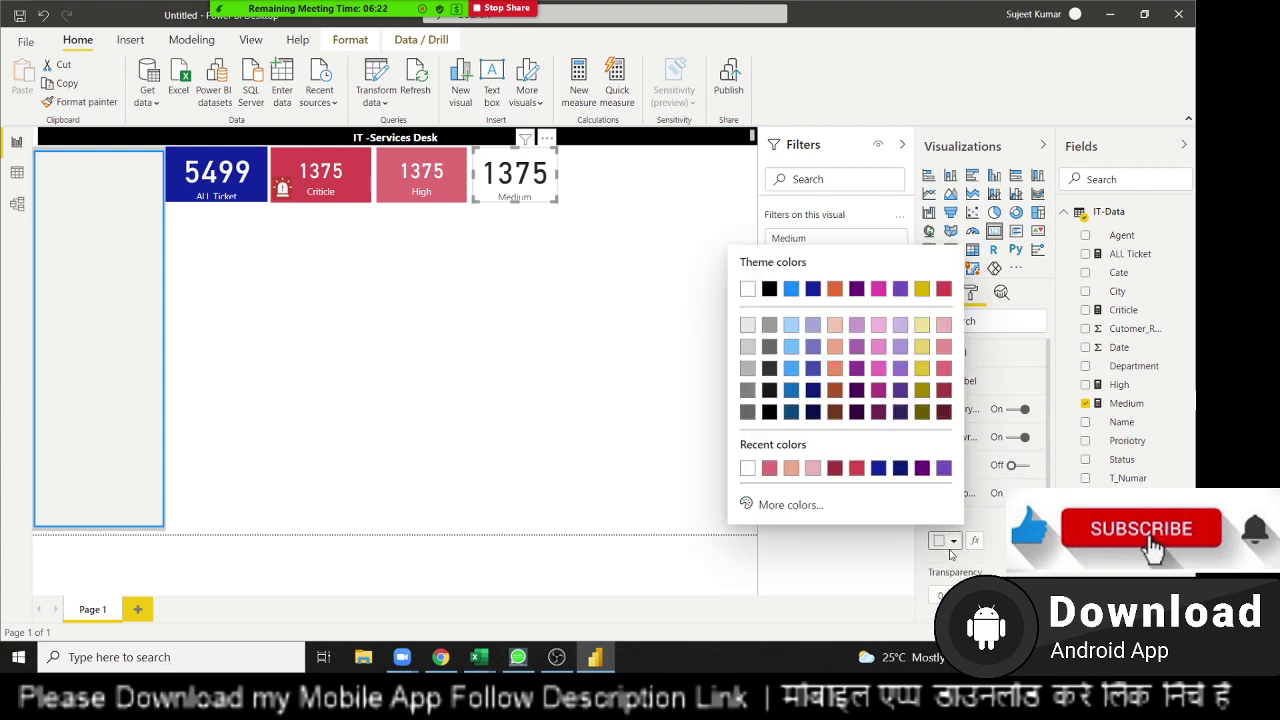
pyautogui.click(921, 368)
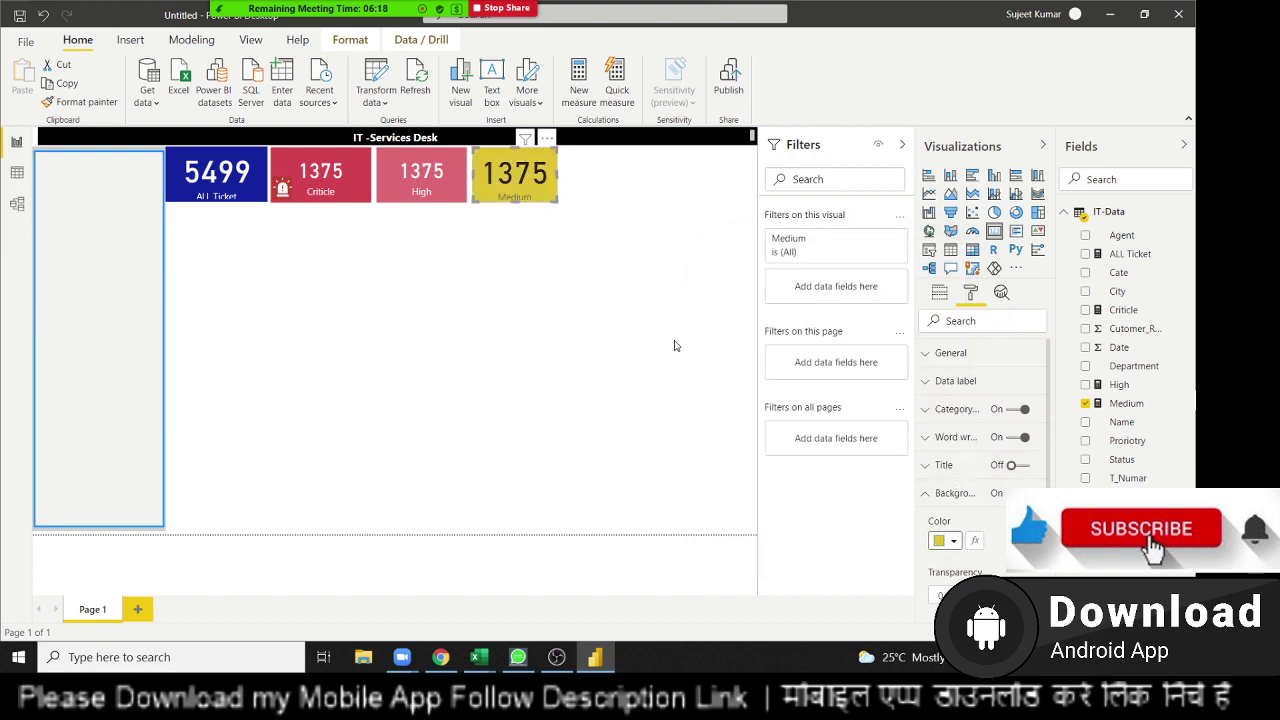
pyautogui.click(955, 540)
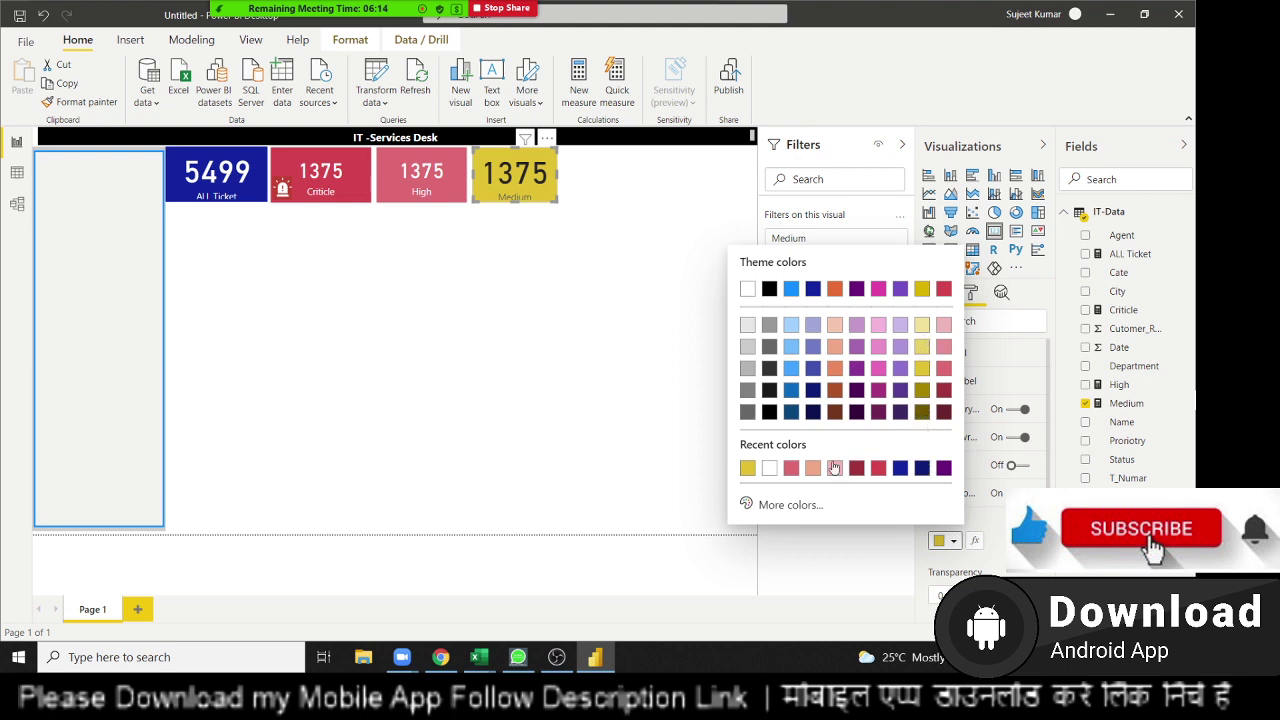
pyautogui.click(989, 514)
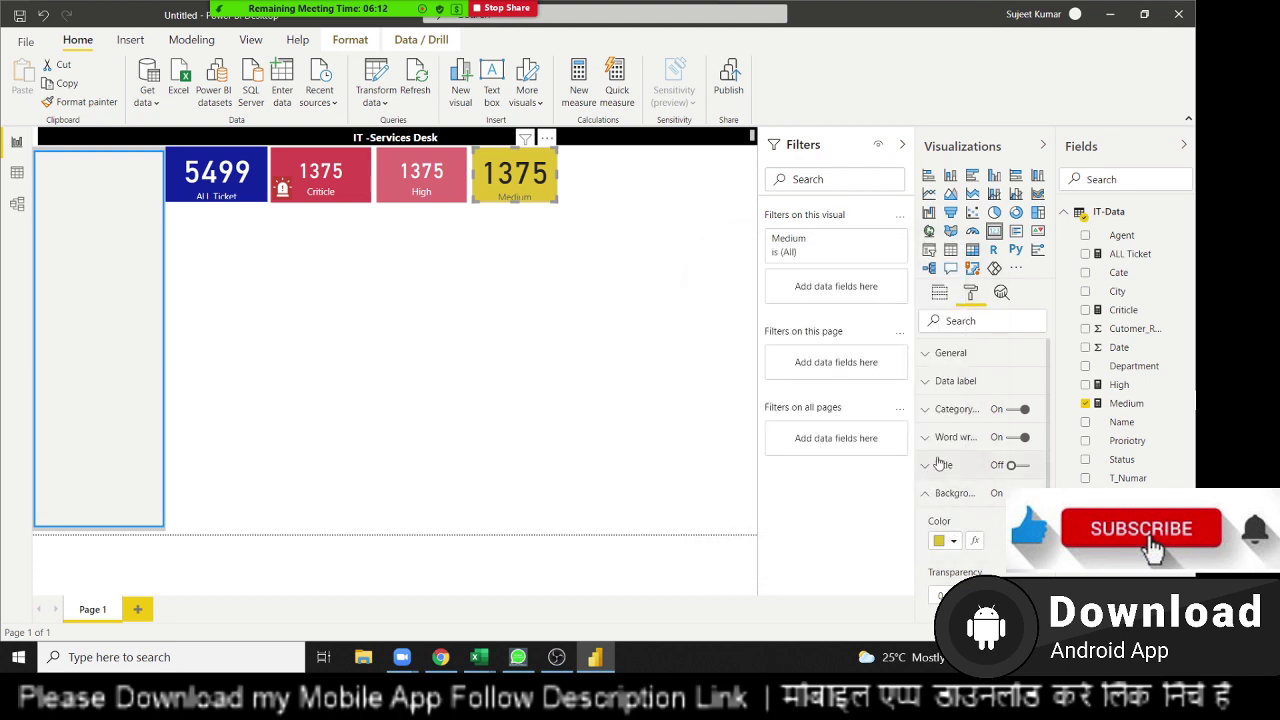
pyautogui.click(943, 381)
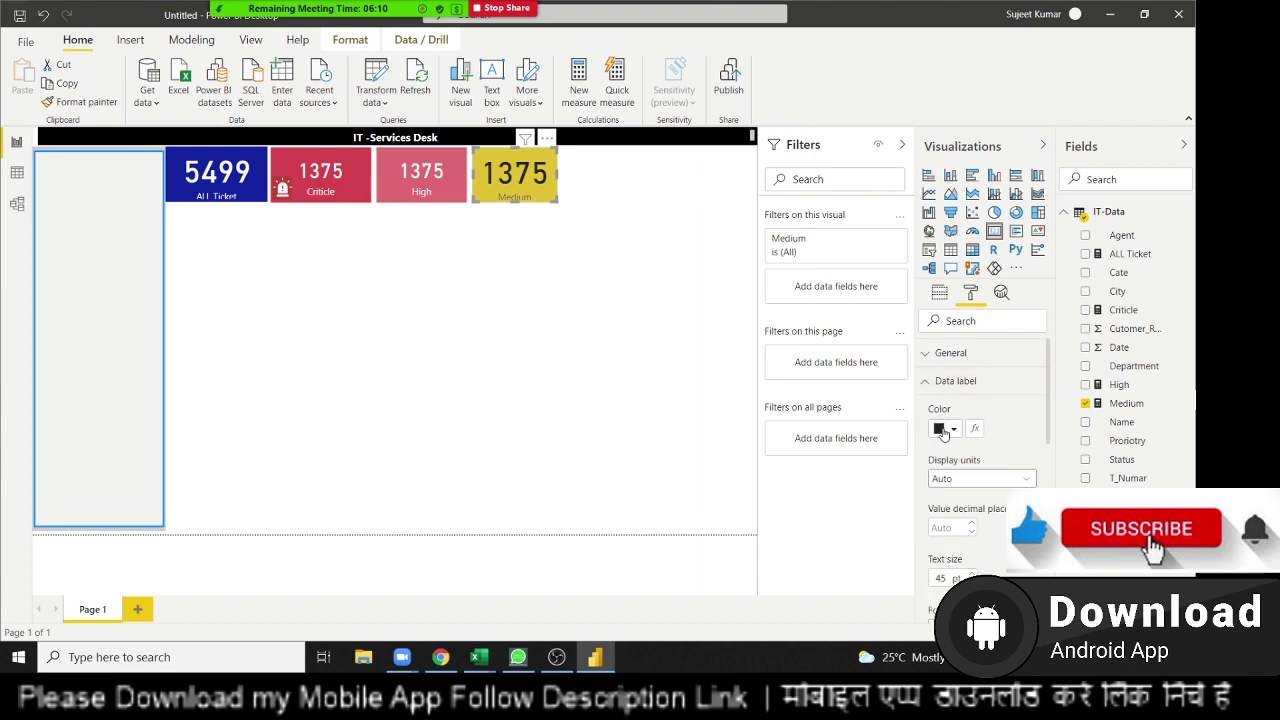
# Make the Medium card's value text white at 30 pt.
pyautogui.click(944, 430)
pyautogui.click(769, 356)
pyautogui.doubleClick(940, 578)
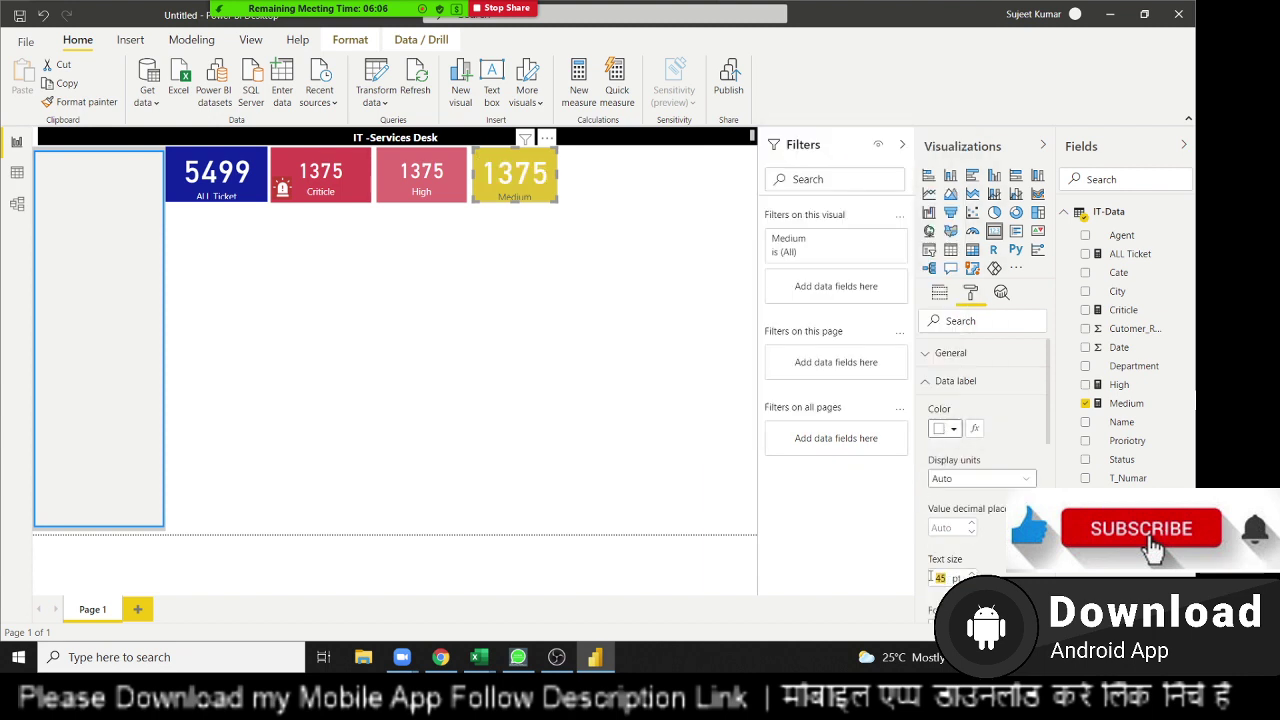
pyautogui.write('30')
pyautogui.press('Return')
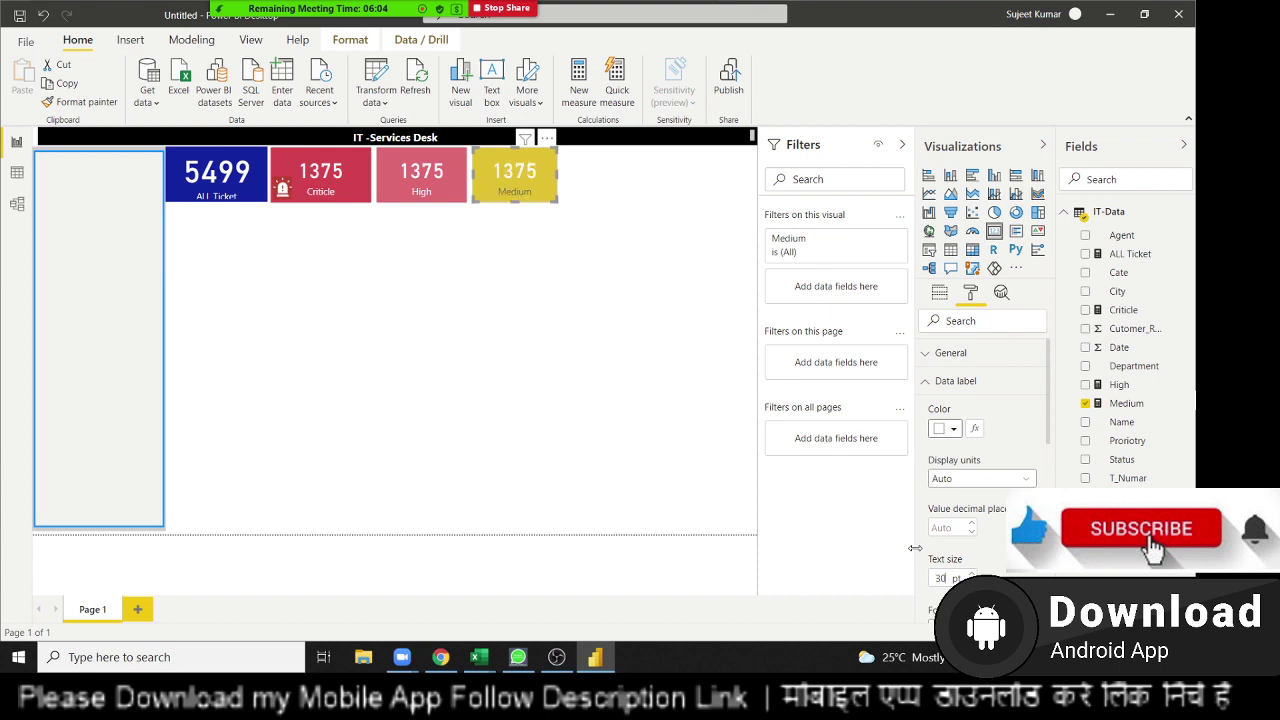
# Make the Medium card's category label white at 15 pt.
pyautogui.click(932, 381)
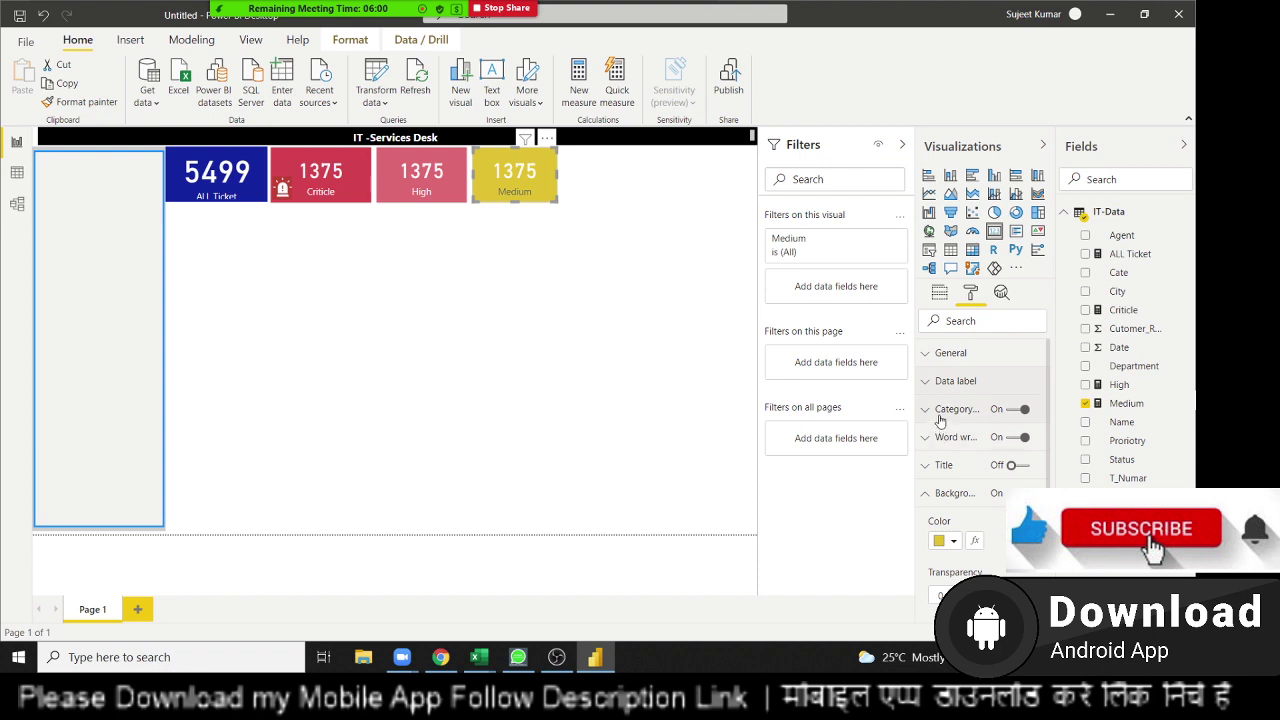
pyautogui.click(940, 420)
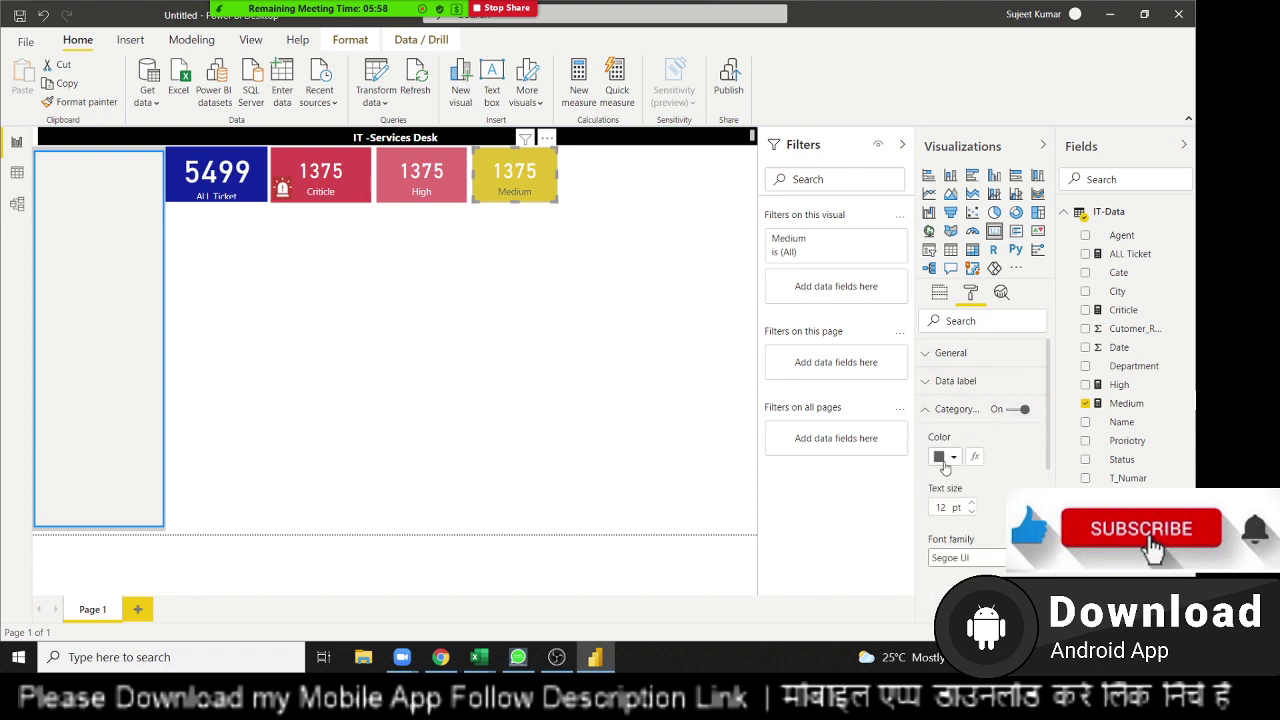
pyautogui.click(945, 457)
pyautogui.click(747, 384)
pyautogui.write('20')
pyautogui.press('Return')
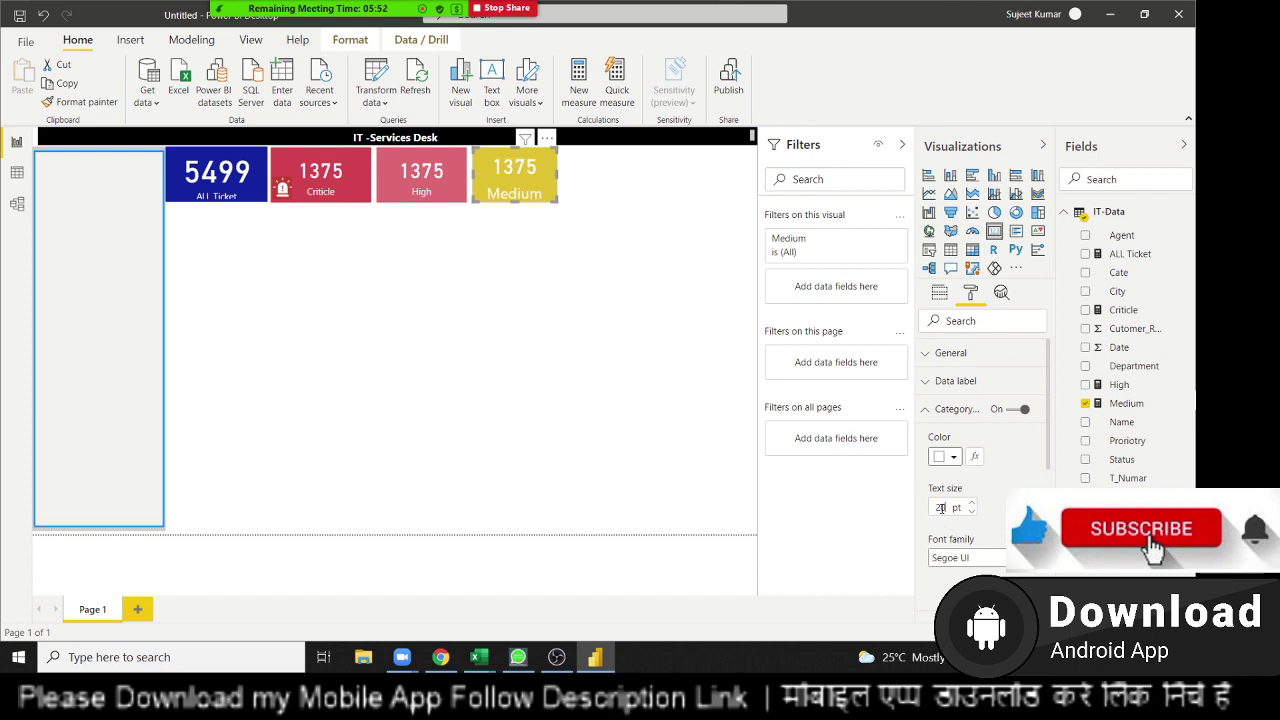
pyautogui.doubleClick(940, 507)
pyautogui.write('15')
pyautogui.press('Return')
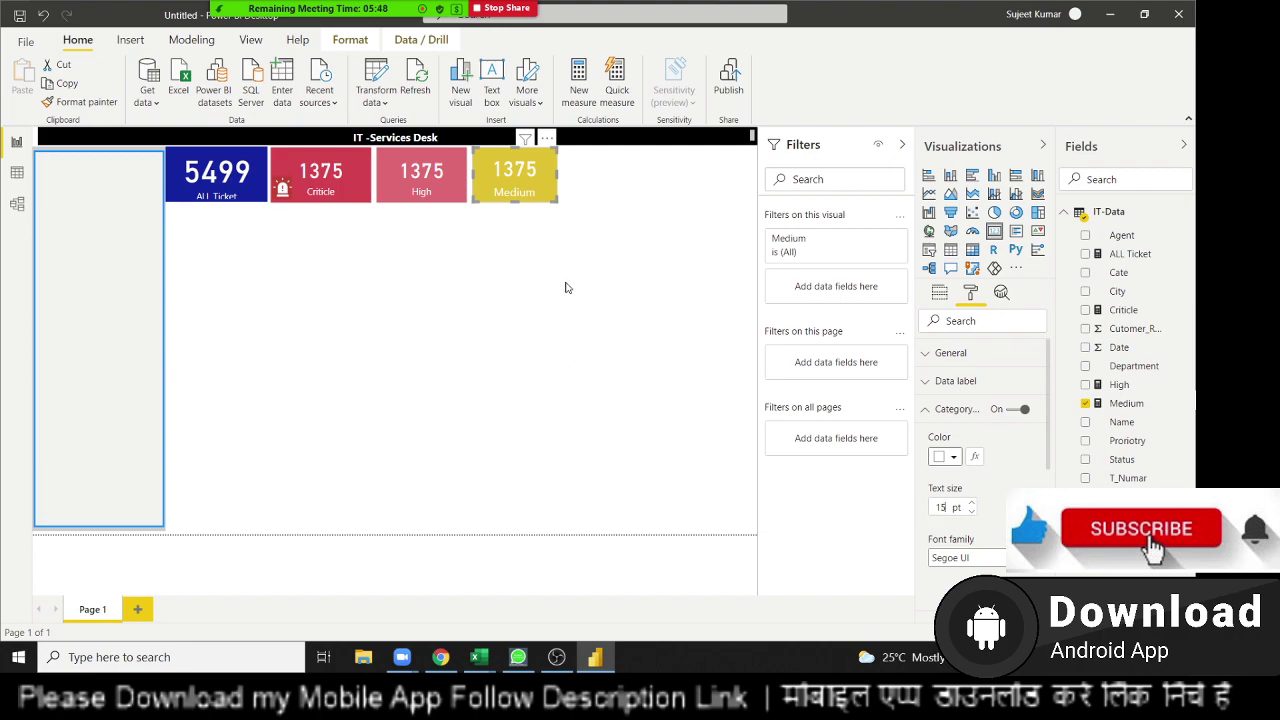
pyautogui.click(471, 240)
# Paste into the other Excel workbook, then return to the IT-Data workbook.
pyautogui.hotkey('alt', 'Tab')
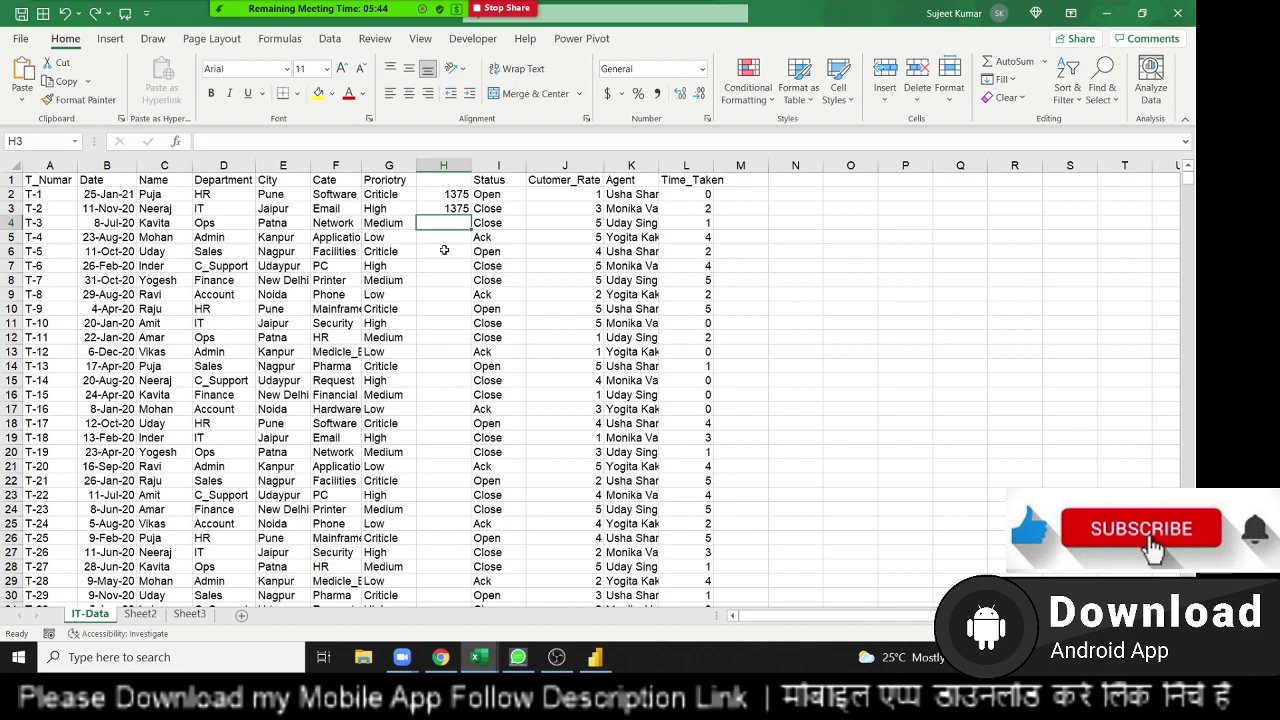
pyautogui.hotkey('alt', 'Tab')
pyautogui.hotkey('ctrl', 'v')
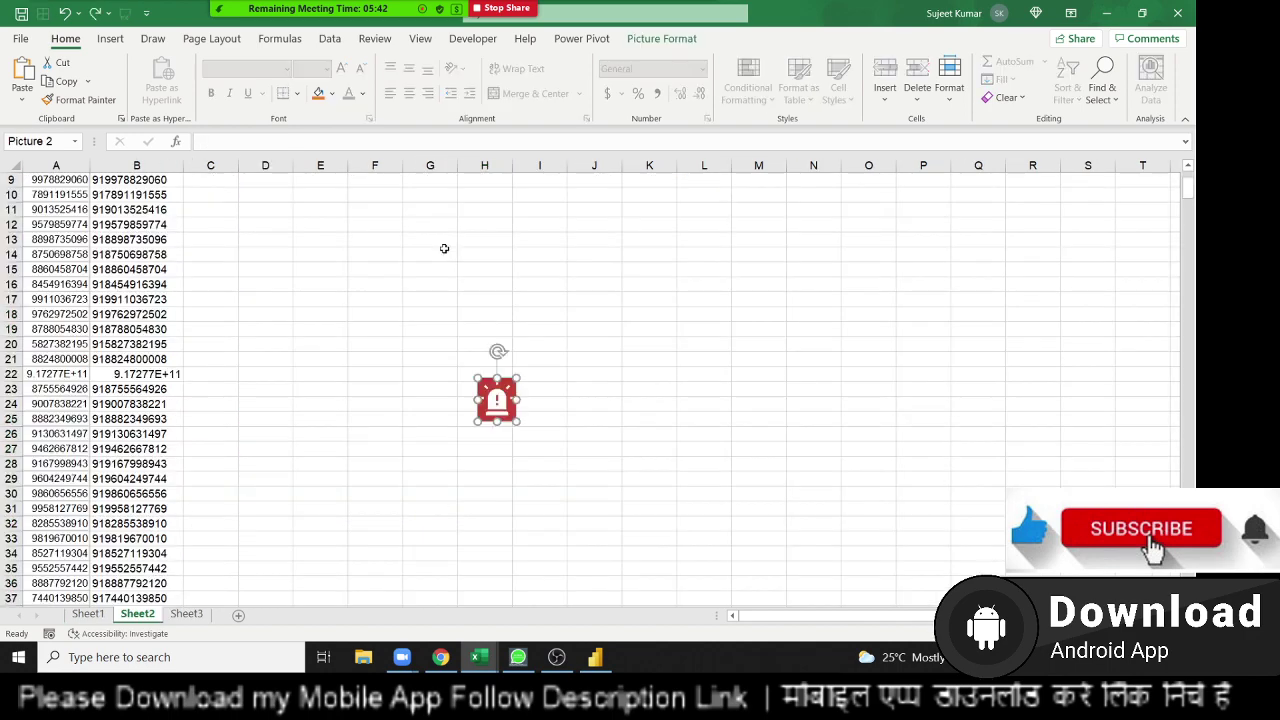
pyautogui.hotkey('alt', 'Tab')
# Copy the Criticle entries from G2, G6 and G10.
pyautogui.click(437, 249)
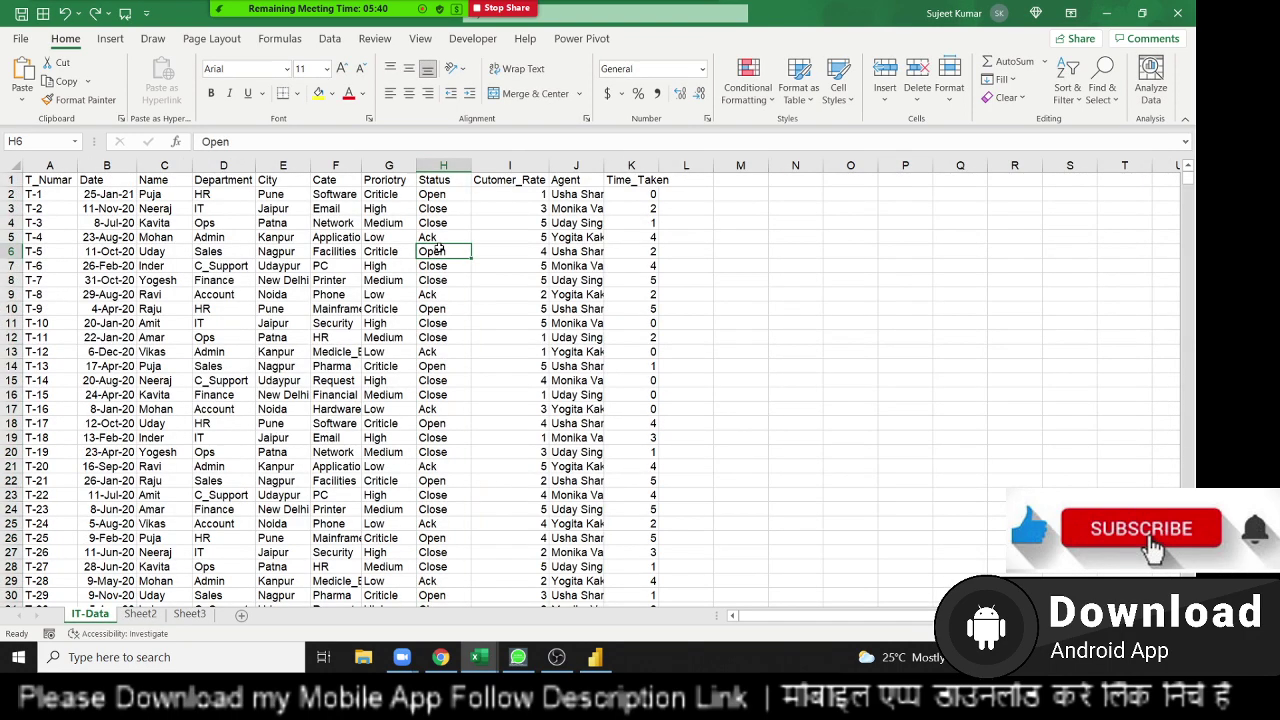
pyautogui.click(386, 196)
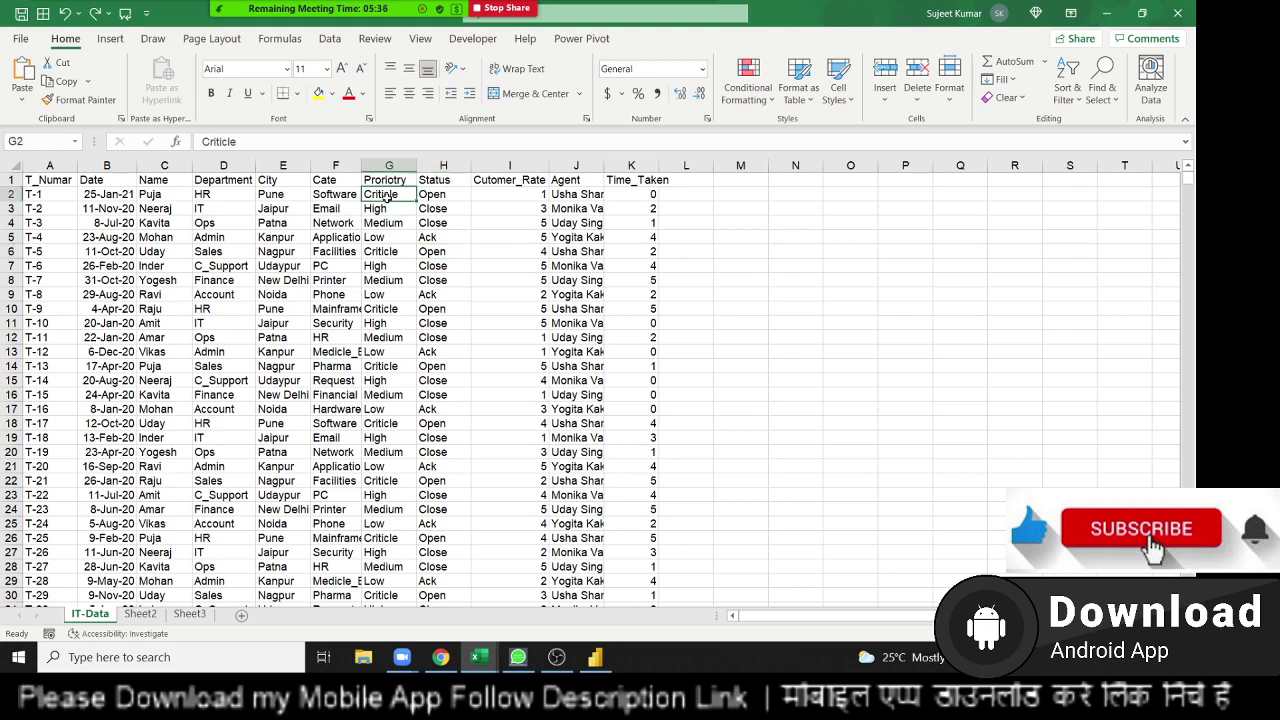
pyautogui.keyDown('ctrl'); pyautogui.click(390, 249); pyautogui.keyUp('ctrl')
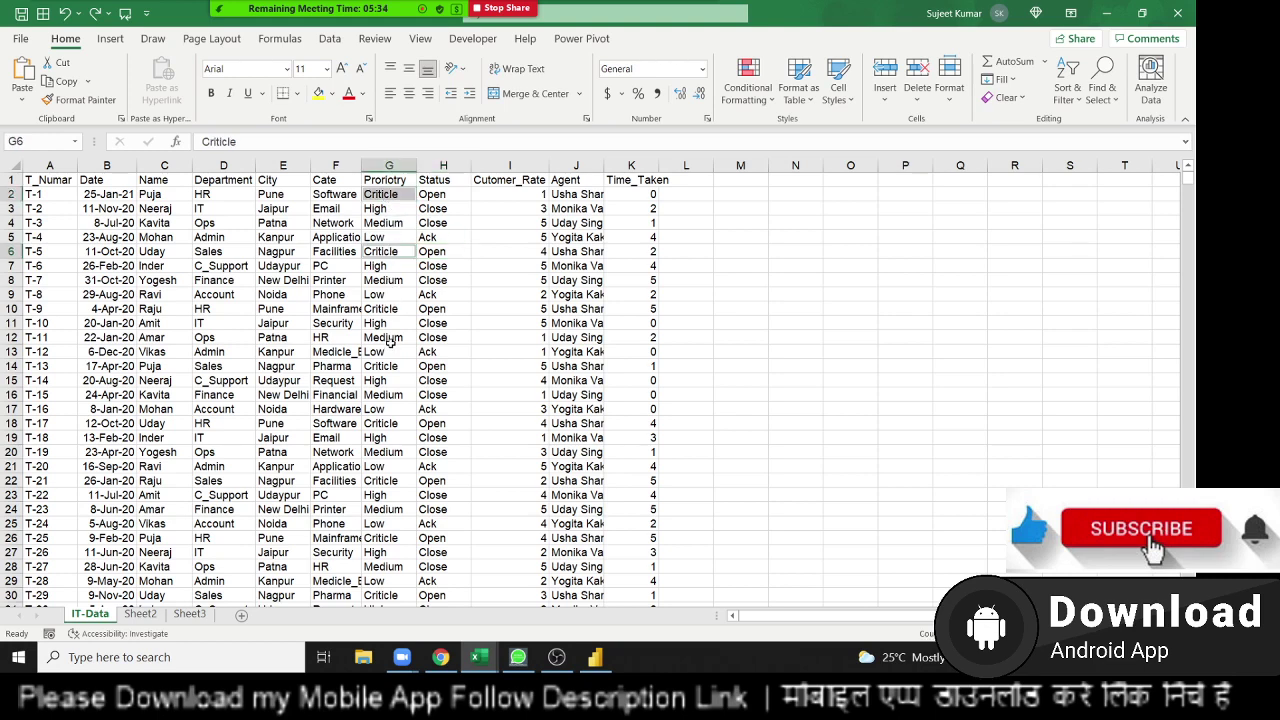
pyautogui.keyDown('ctrl'); pyautogui.click(390, 311); pyautogui.keyUp('ctrl')
pyautogui.hotkey('ctrl', 'c')
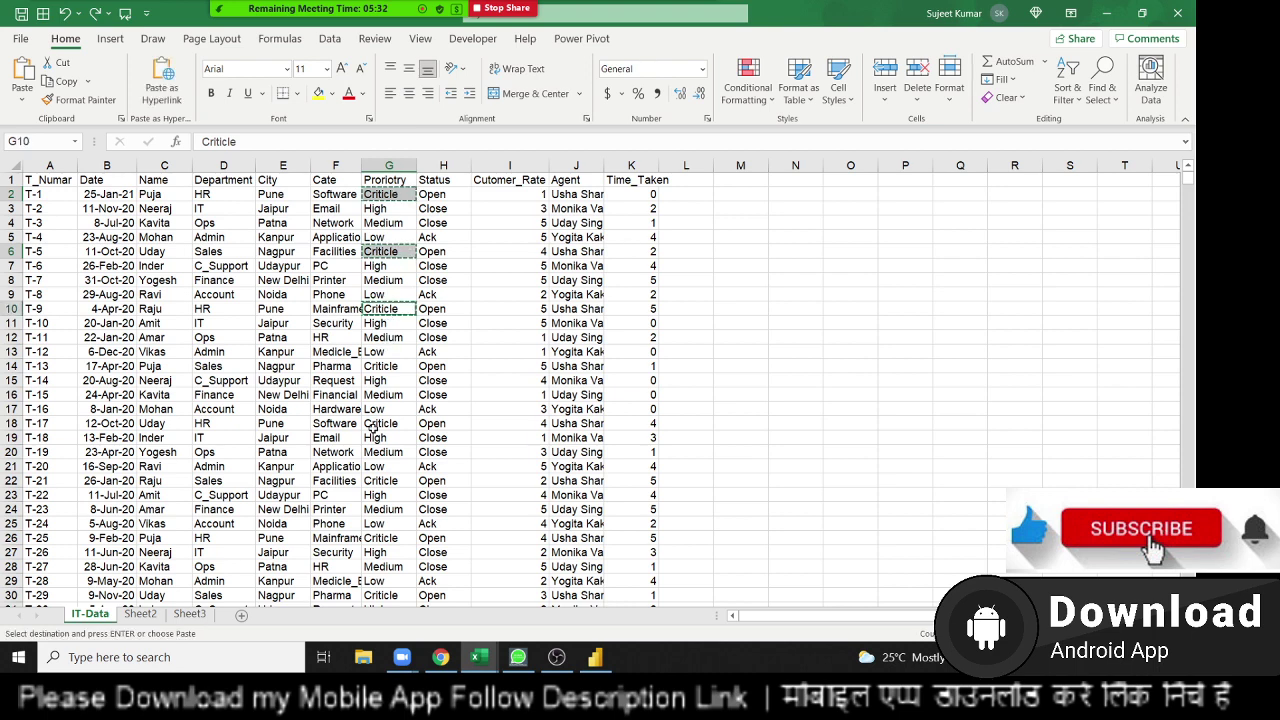
# Paste Criticle into G18, G35, G58, G77 and G101, then return to Power BI.
pyautogui.click(378, 425)
pyautogui.hotkey('ctrl', 'v')
pyautogui.scroll(-5, 378, 430)
pyautogui.click(381, 452)
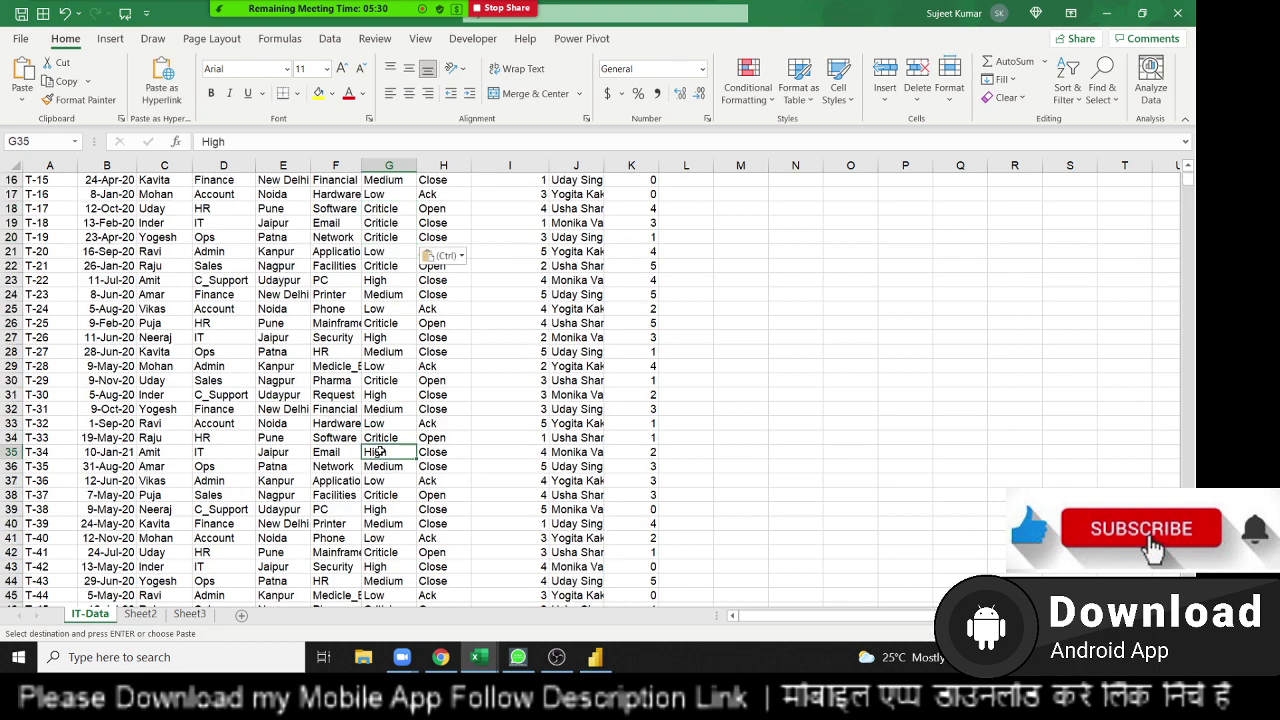
pyautogui.hotkey('ctrl', 'v')
pyautogui.scroll(-8, 381, 450)
pyautogui.click(381, 440)
pyautogui.hotkey('ctrl', 'v')
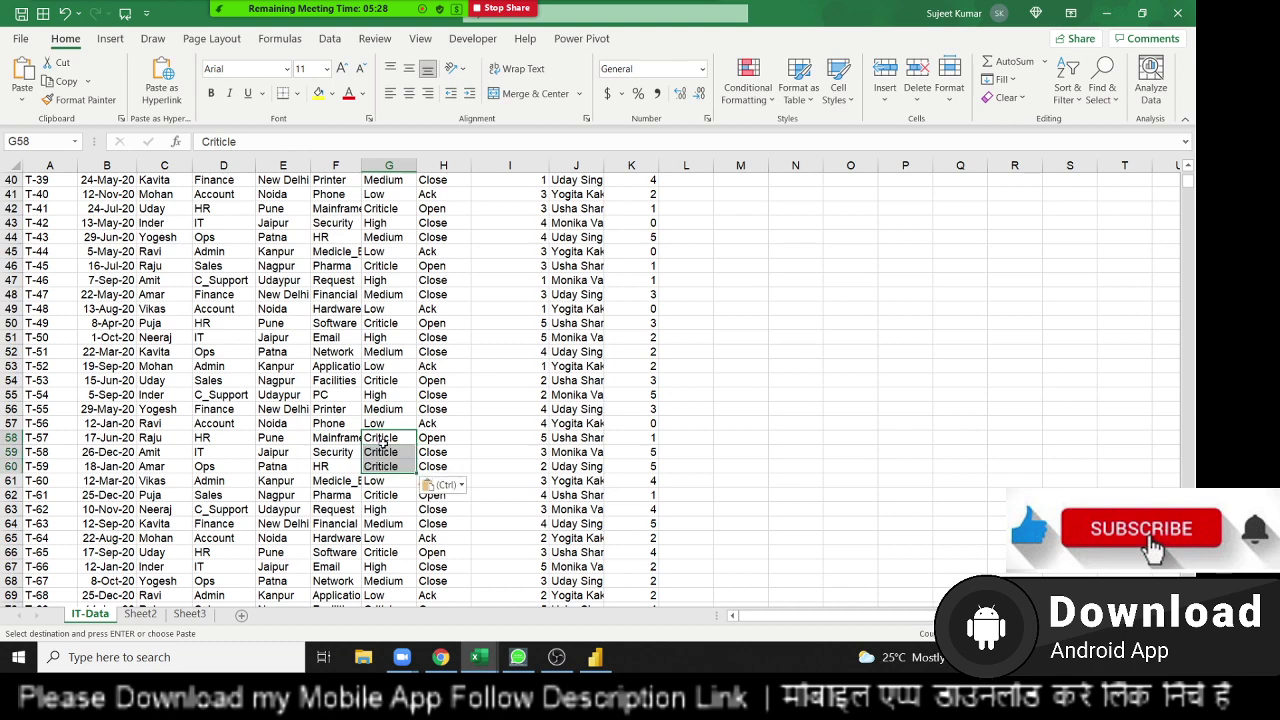
pyautogui.scroll(-6, 383, 448)
pyautogui.click(383, 451)
pyautogui.hotkey('ctrl', 'v')
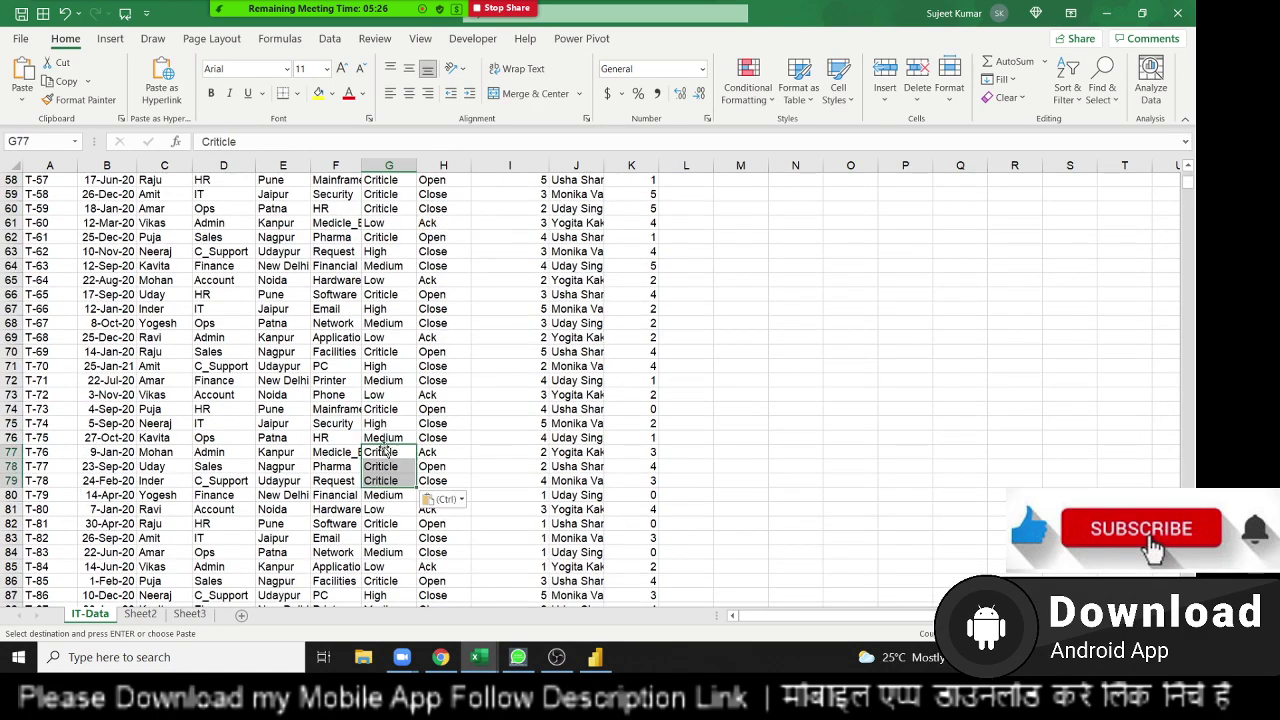
pyautogui.scroll(-7, 390, 470)
pyautogui.click(394, 497)
pyautogui.hotkey('ctrl', 'v')
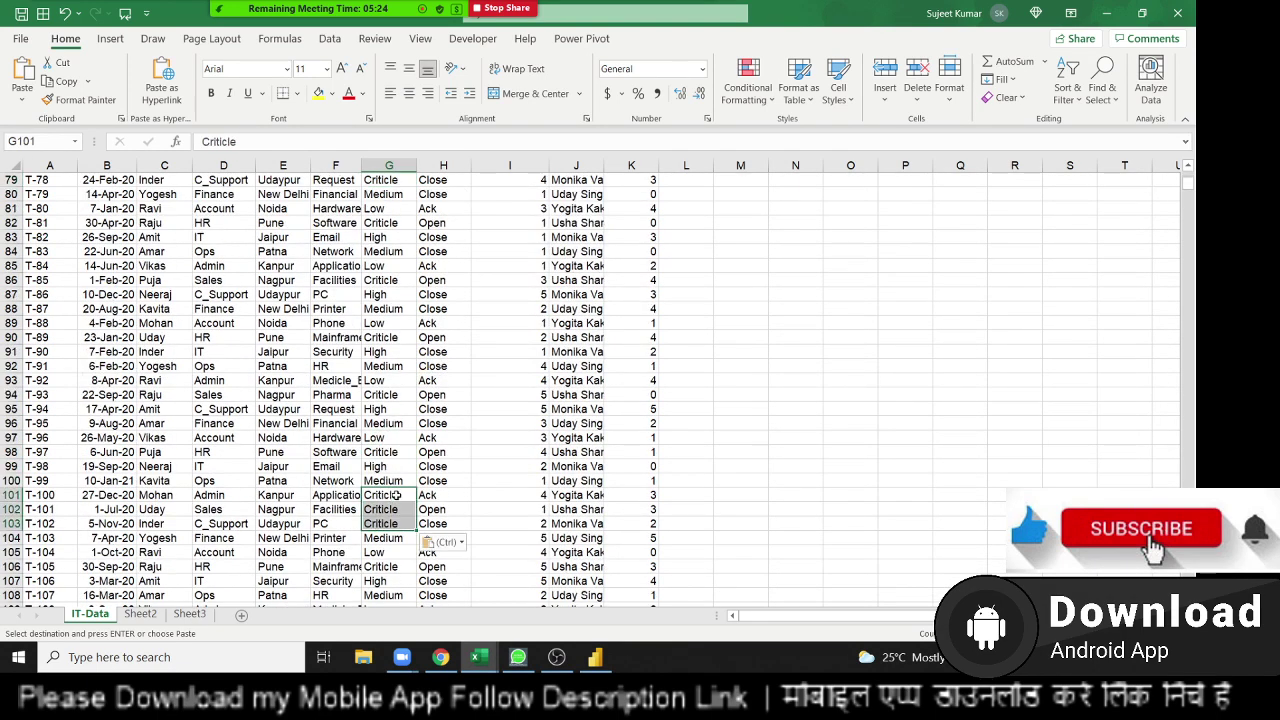
pyautogui.scroll(-4, 399, 430)
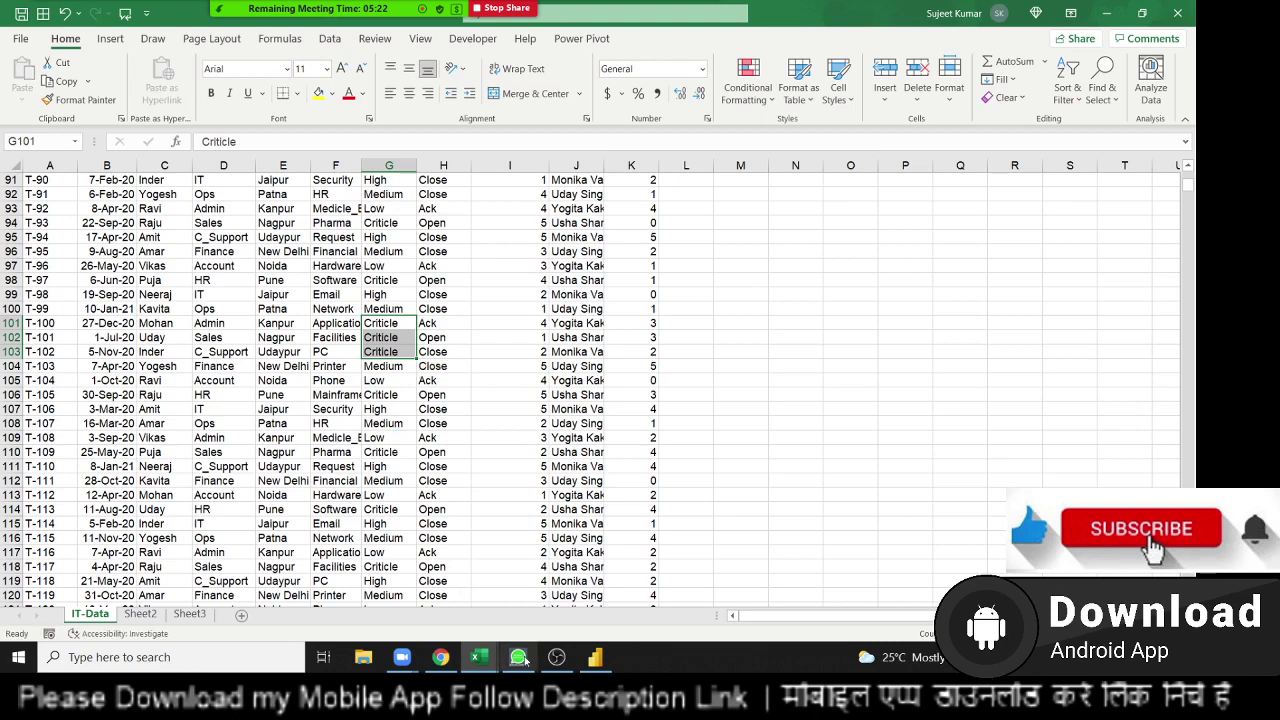
pyautogui.click(595, 657)
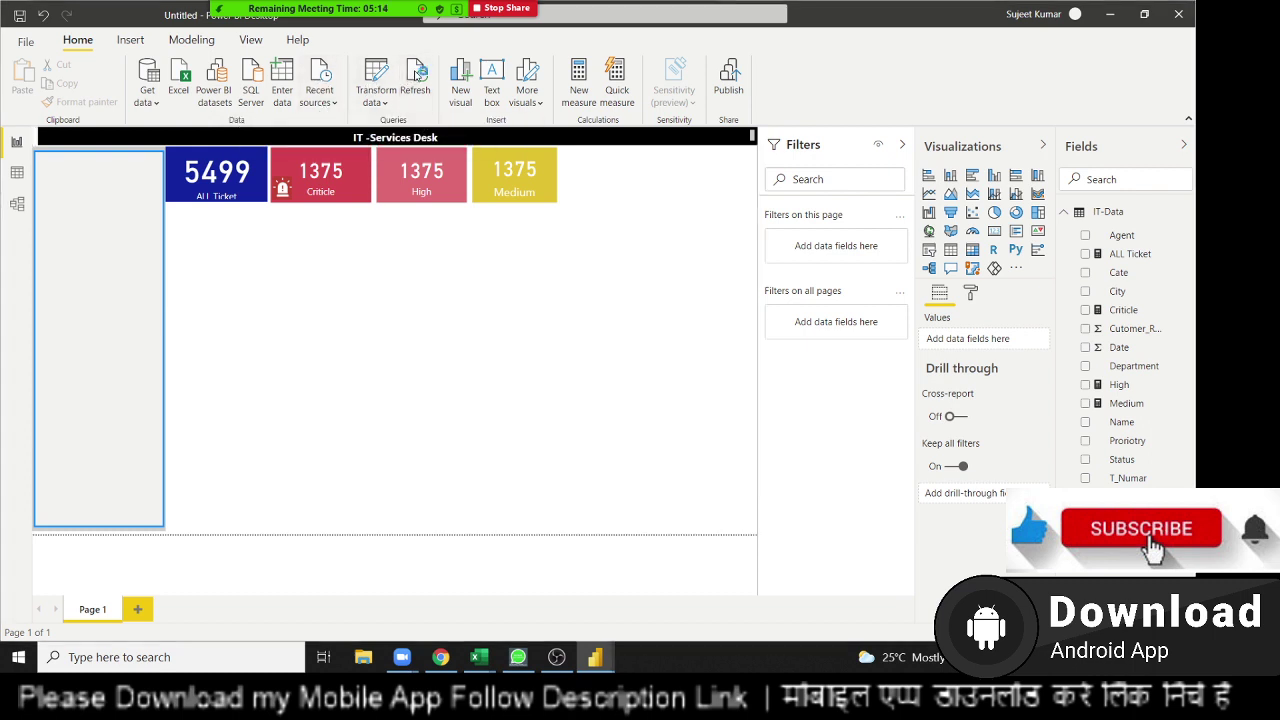
# Refresh the data so cards read 1386 Criticle, 1370 High, 1372 Medium, then select G101:G103 in Excel.
pyautogui.click(418, 75)
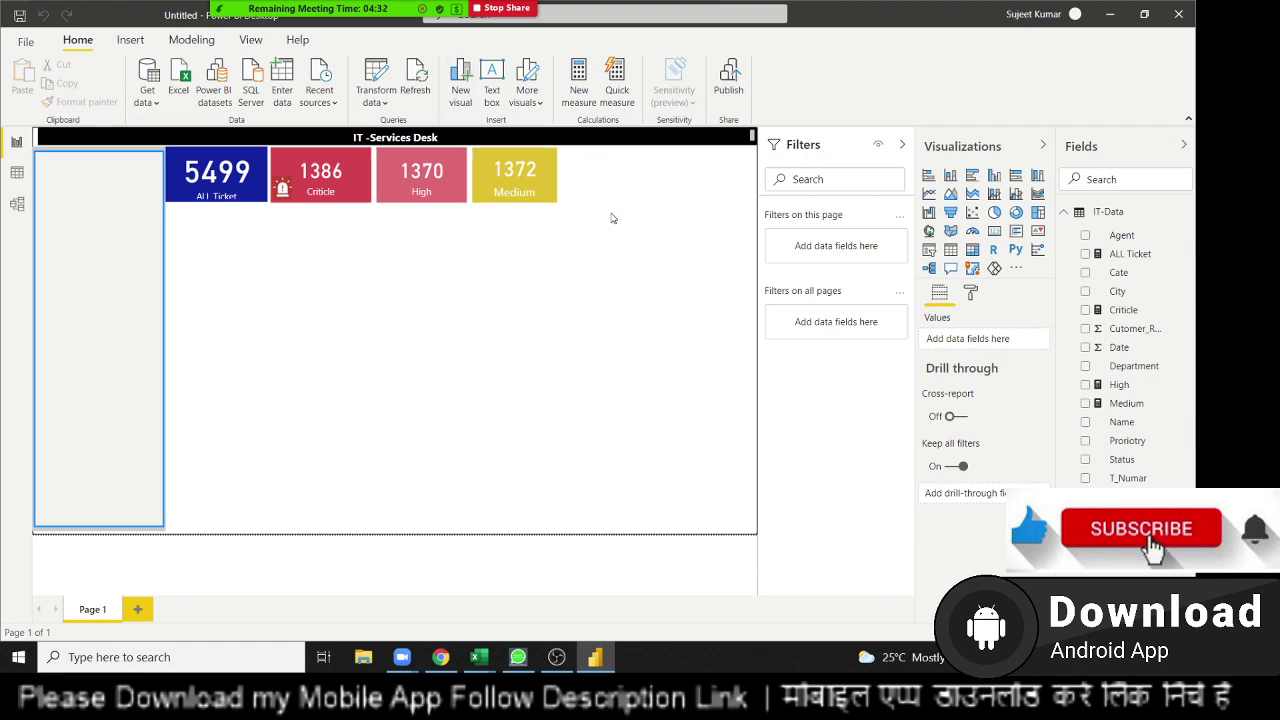
pyautogui.hotkey('alt', 'Tab')
pyautogui.moveTo(380, 323); pyautogui.dragTo(380, 352)
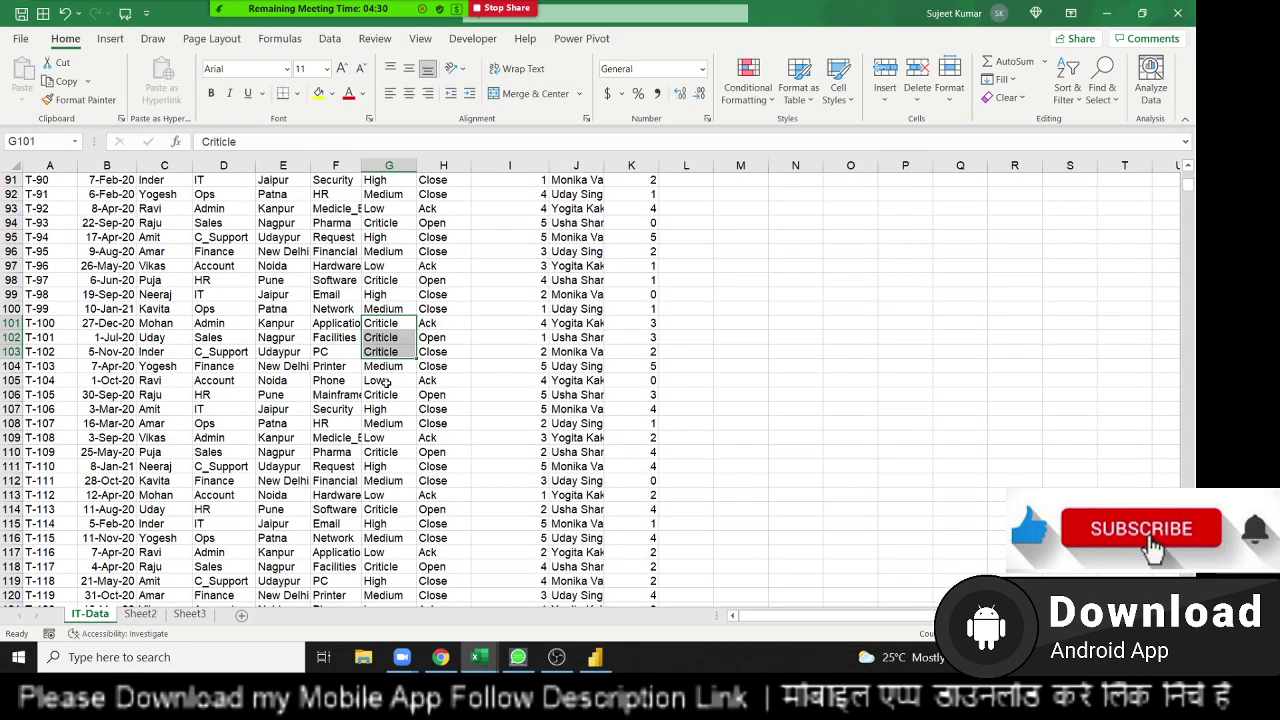
# Inspect the Low entry in cell G105, then go back to the Power BI report.
pyautogui.doubleClick(386, 382)
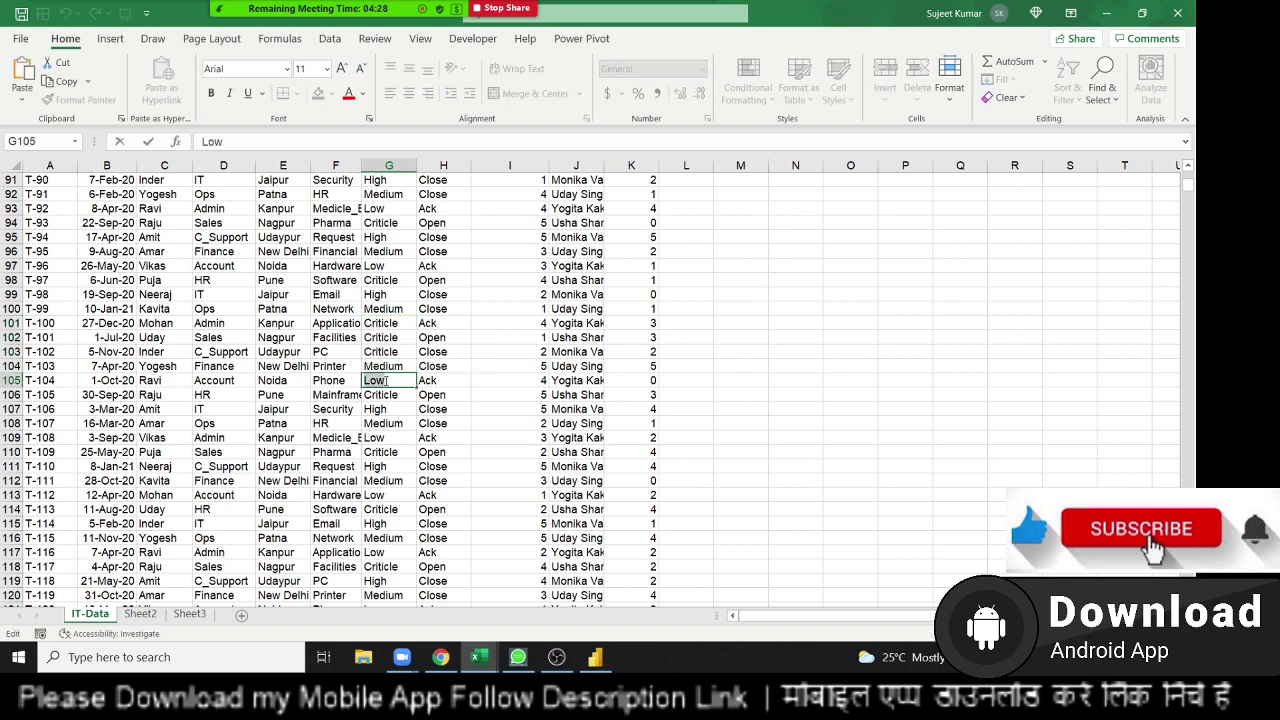
pyautogui.hotkey('alt', 'Tab')
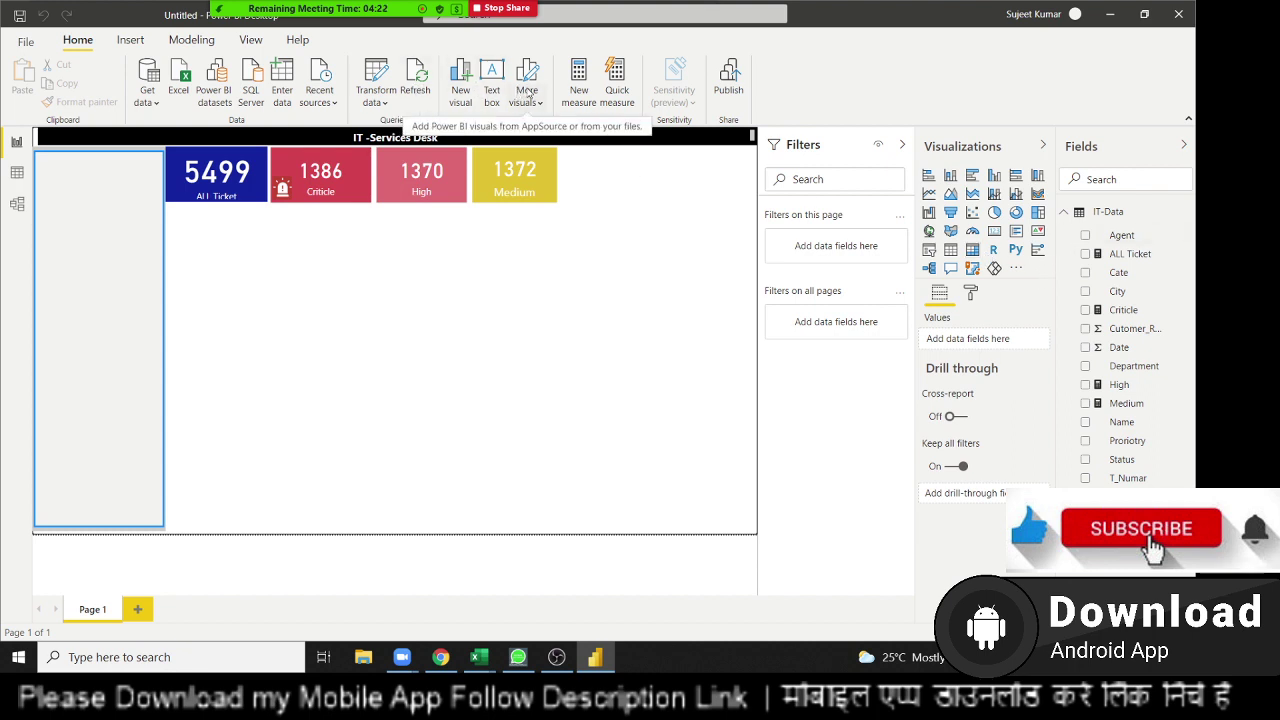
# Start a new measure named Low with COUNTAX(FILTER('IT-Data' as its formula opening.
pyautogui.click(578, 91)
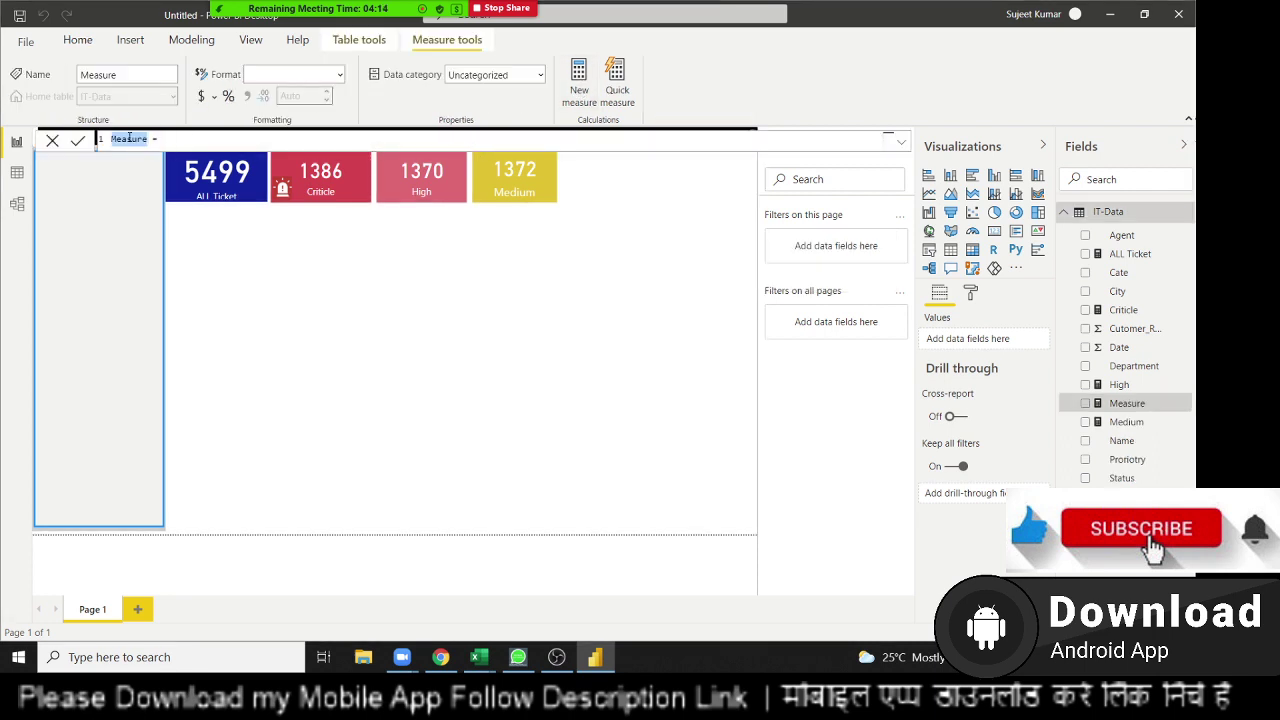
pyautogui.write('Low = ')
pyautogui.write('co')
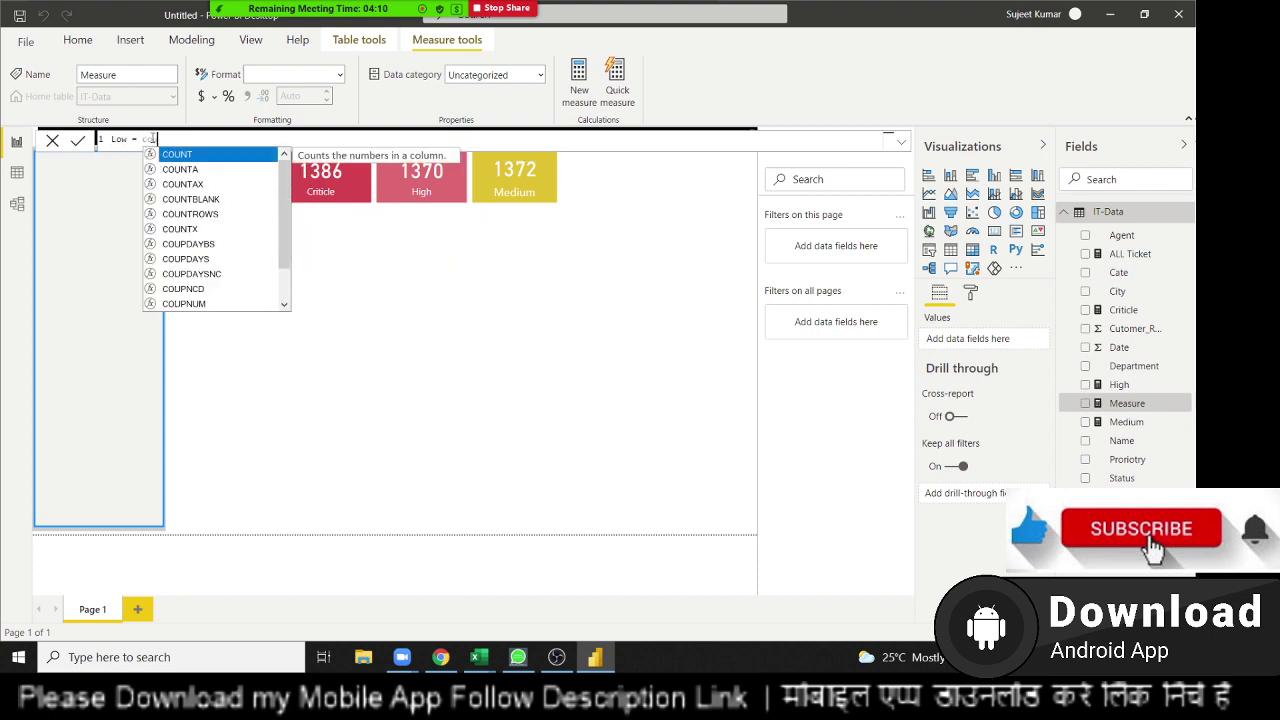
pyautogui.press('Down')
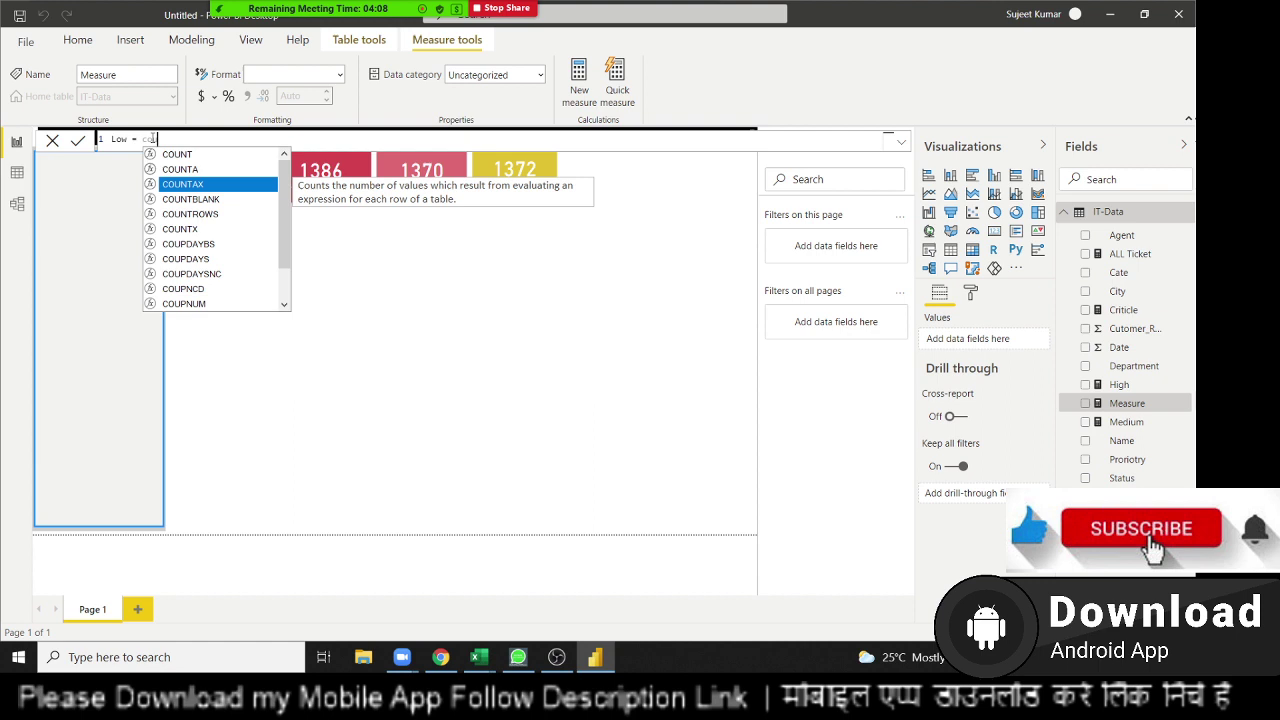
pyautogui.press('Tab')
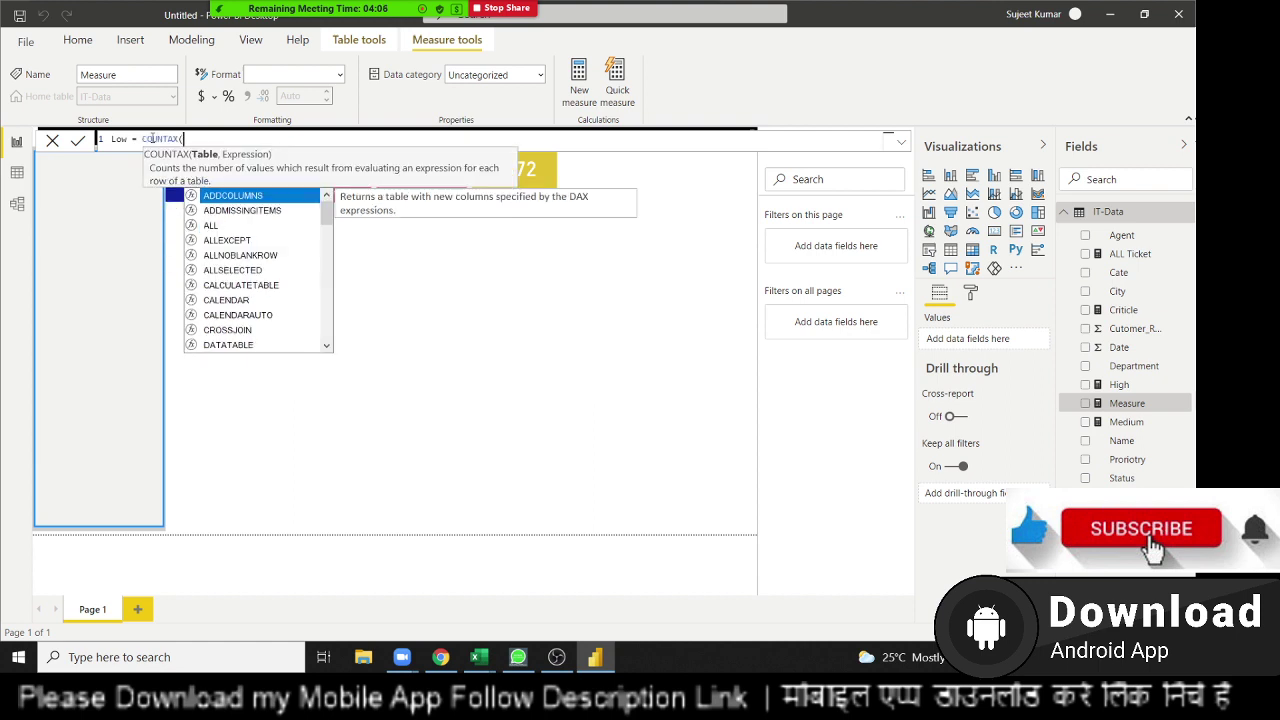
pyautogui.write('fi')
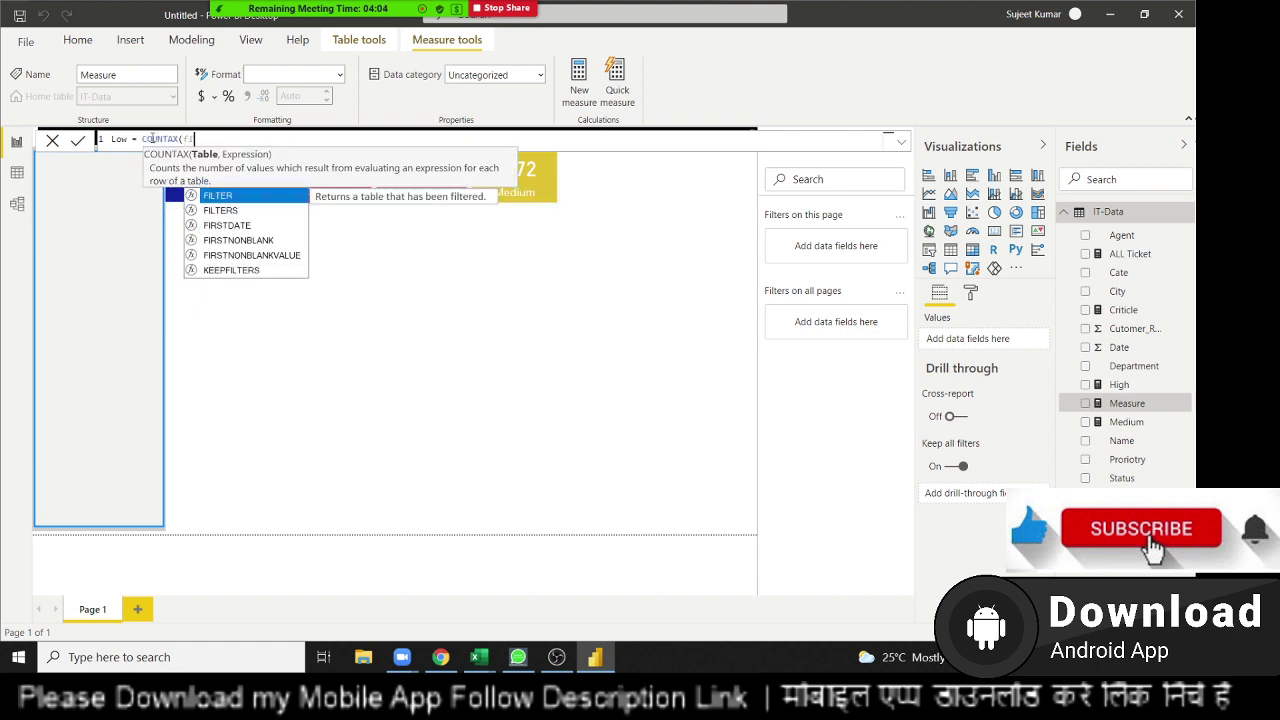
pyautogui.write('t')
pyautogui.press('BackSpace')
pyautogui.press('Tab')
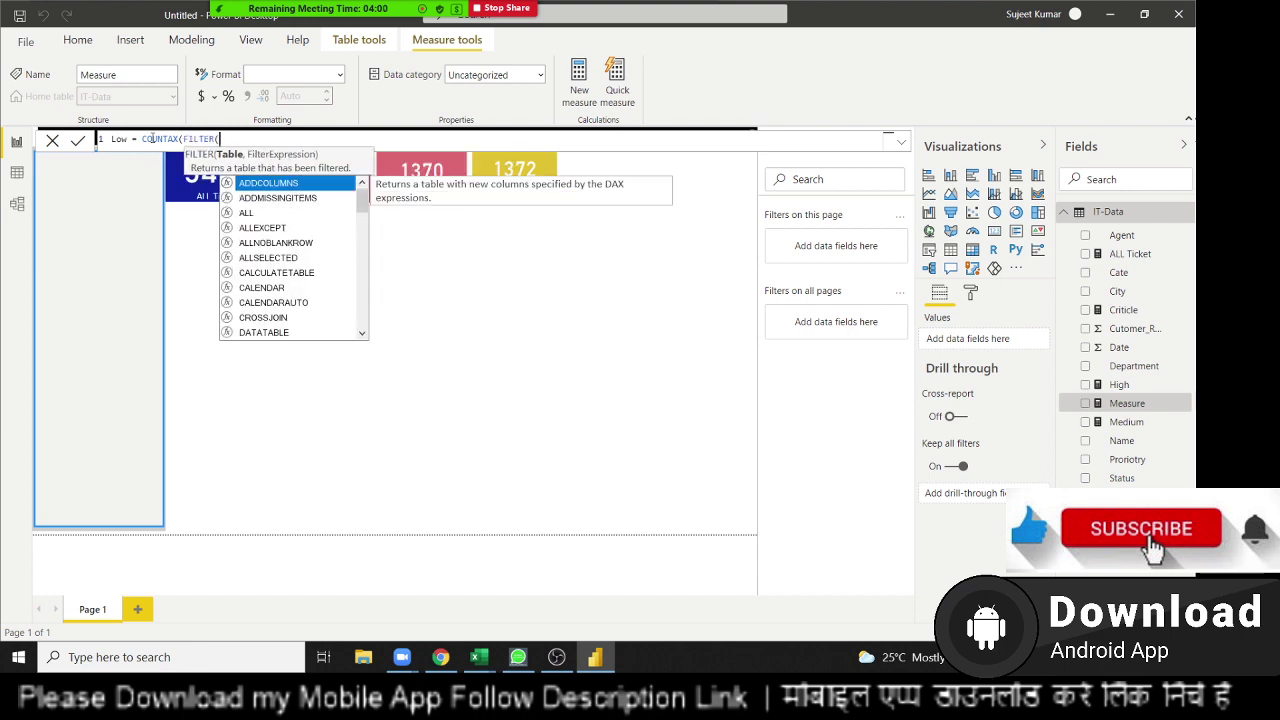
pyautogui.write("'I")
pyautogui.press('Tab')
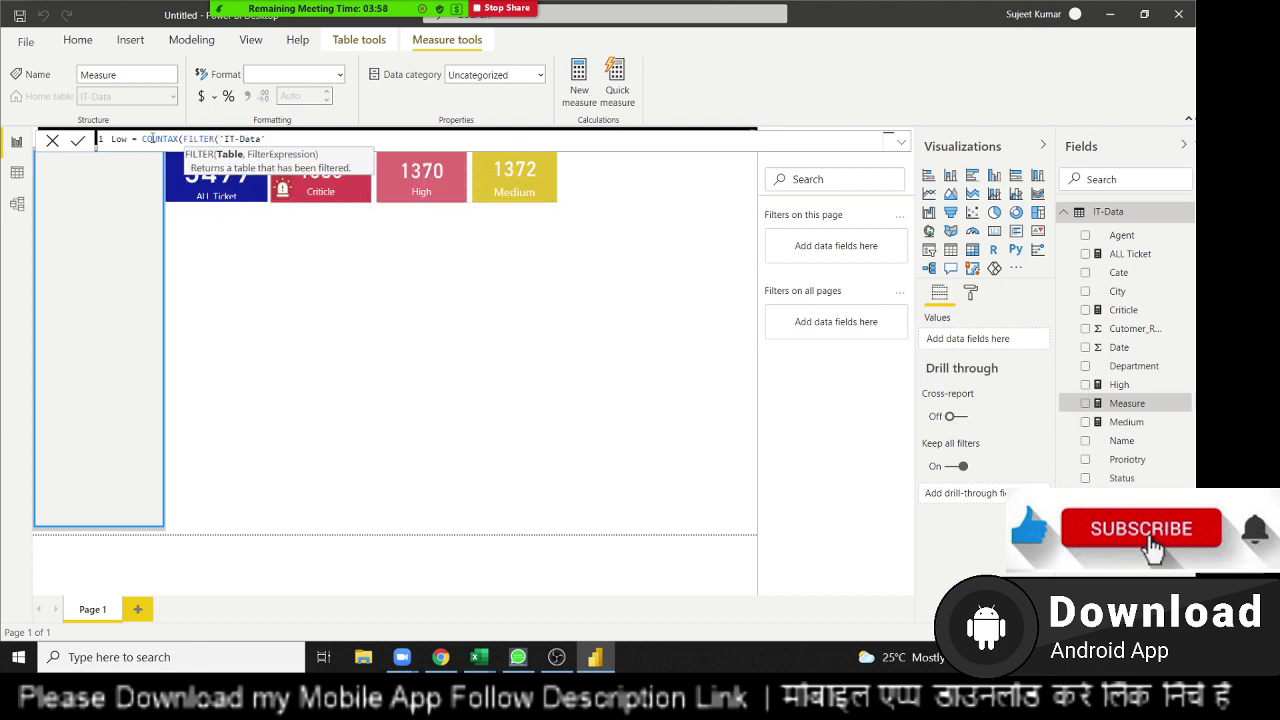
# Complete the filter 'IT-Data'[Proriotry]="Low", count 'IT-Data'[T_Numar], and commit the Low measure.
pyautogui.write(',')
pyautogui.write('p')
pyautogui.press('Up')
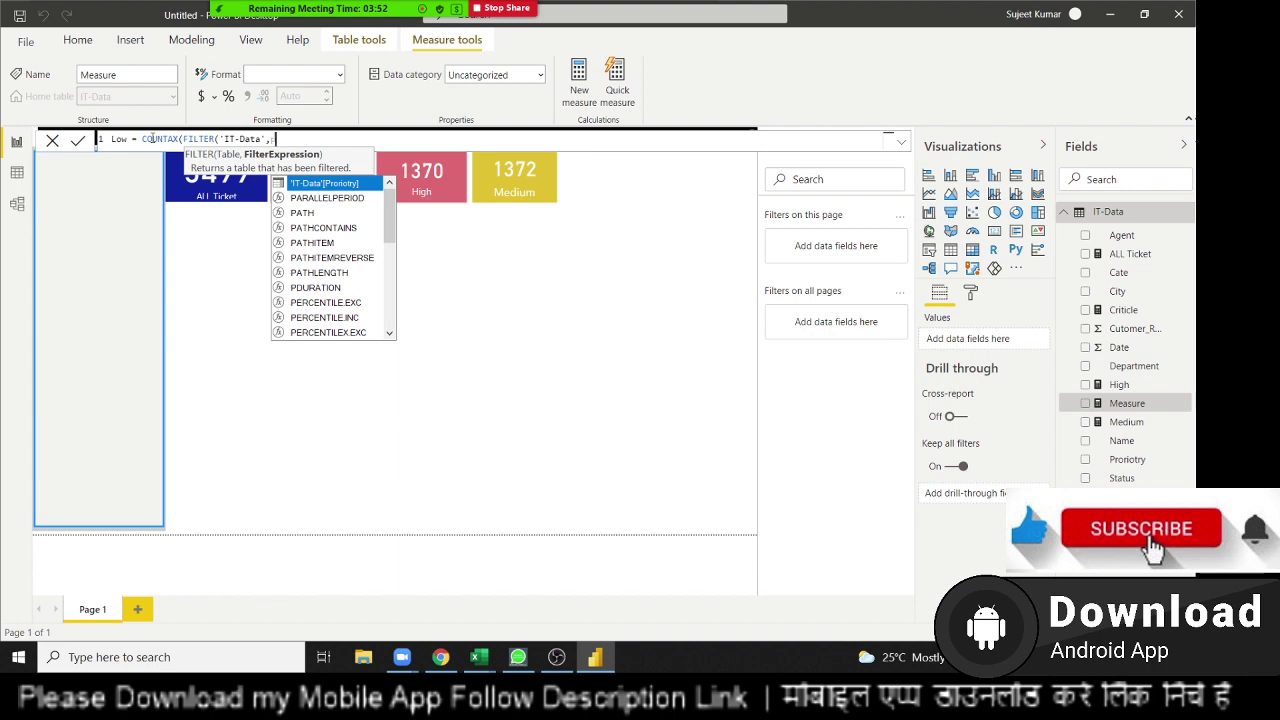
pyautogui.press('Tab')
pyautogui.write('=')
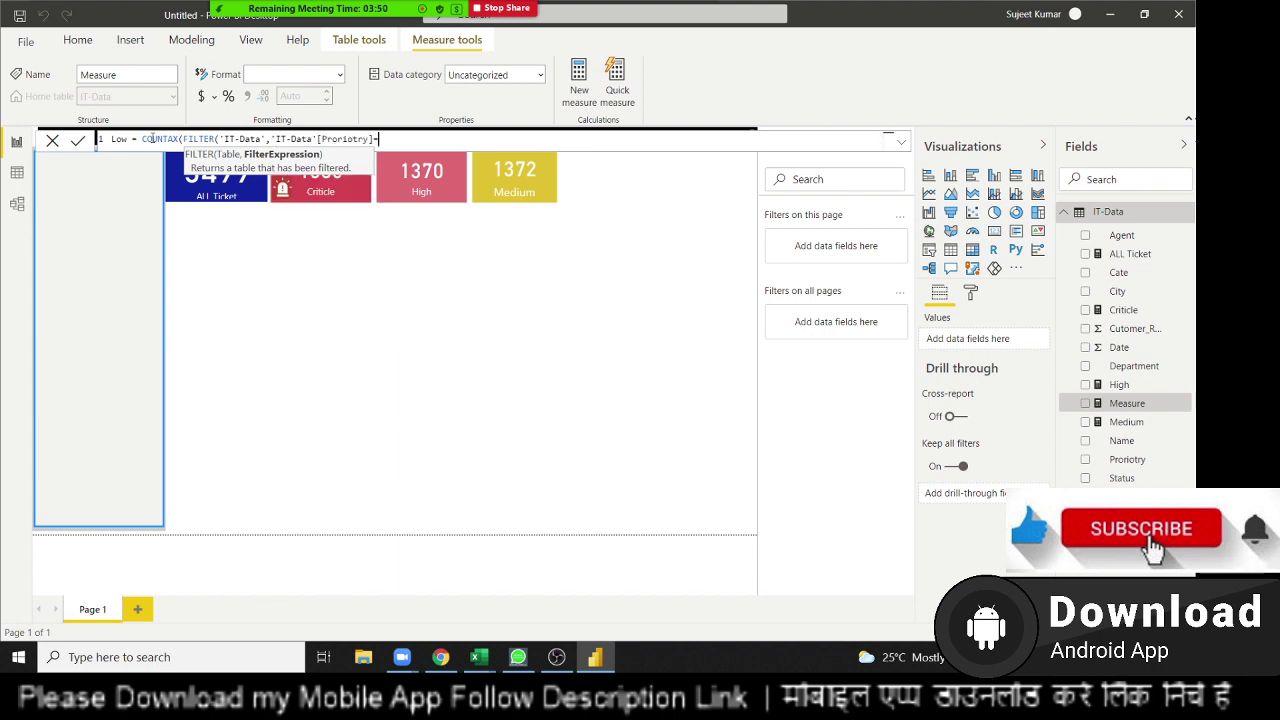
pyautogui.write('"Low"')
pyautogui.write(')')
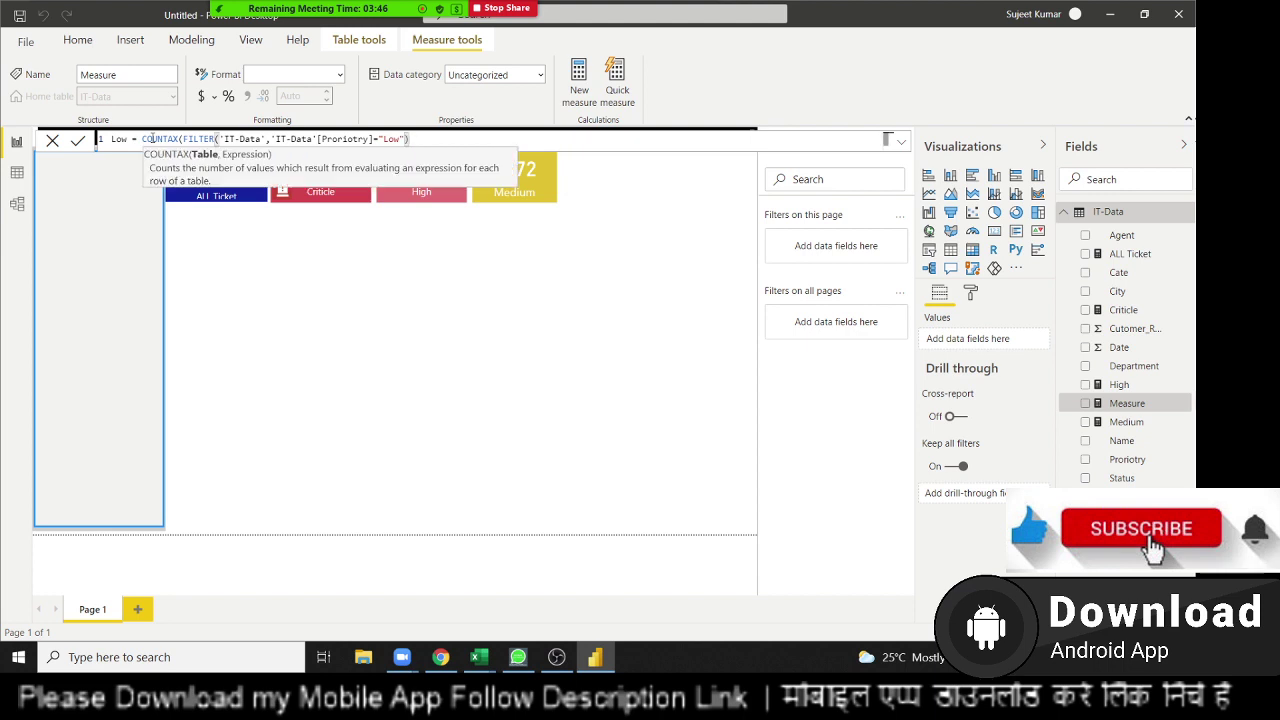
pyautogui.write(',cou')
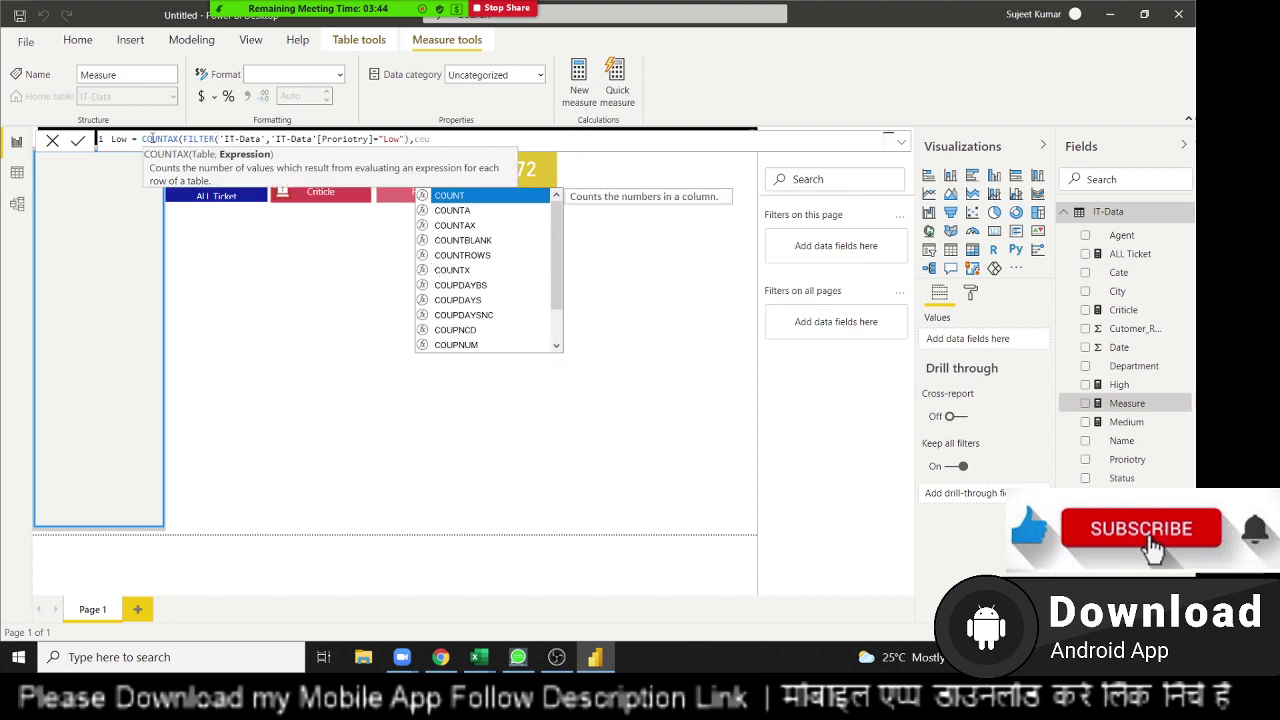
pyautogui.press('BackSpace')
pyautogui.press('BackSpace')
pyautogui.press('BackSpace')
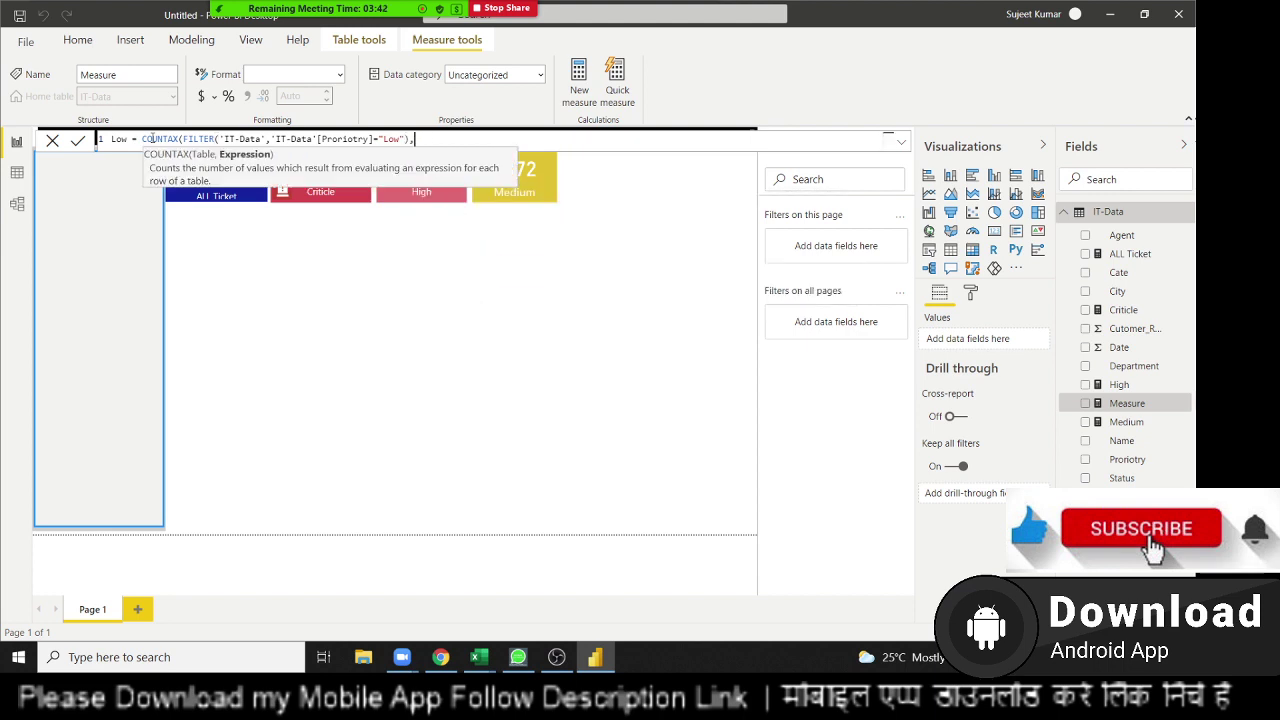
pyautogui.write("'")
pyautogui.press('Down')
pyautogui.press('Tab')
pyautogui.write(')')
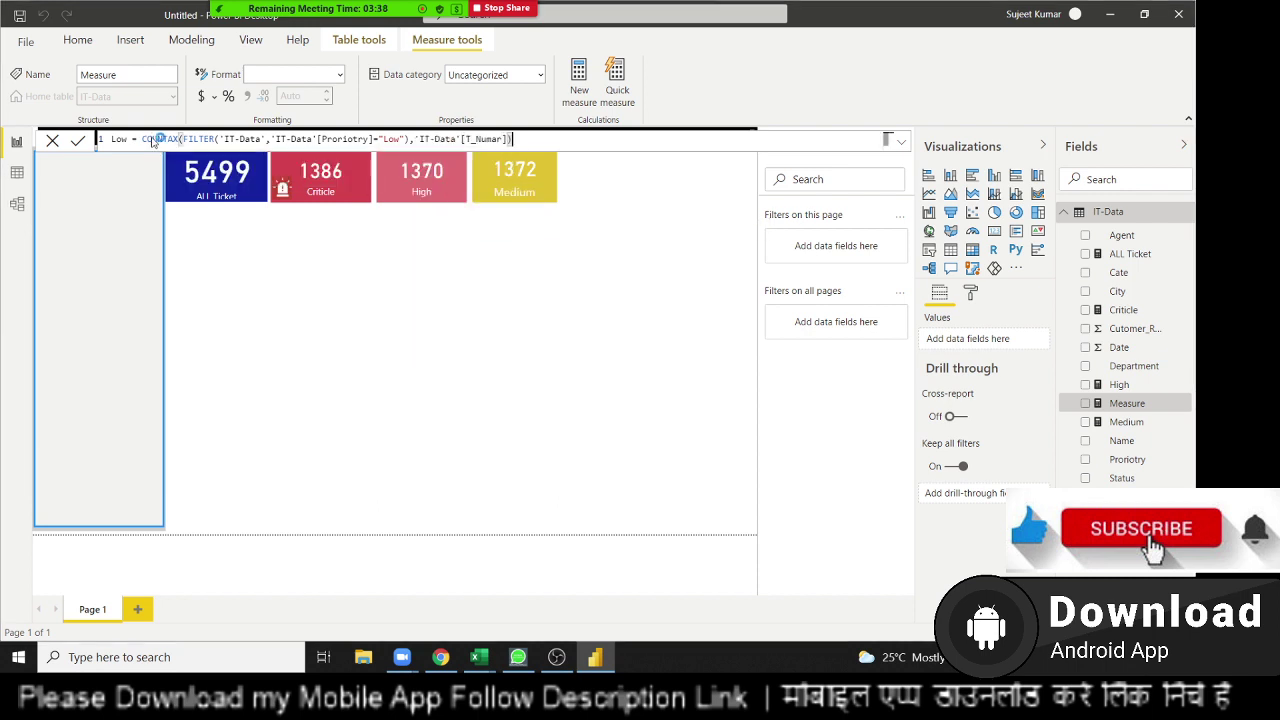
pyautogui.press('Return')
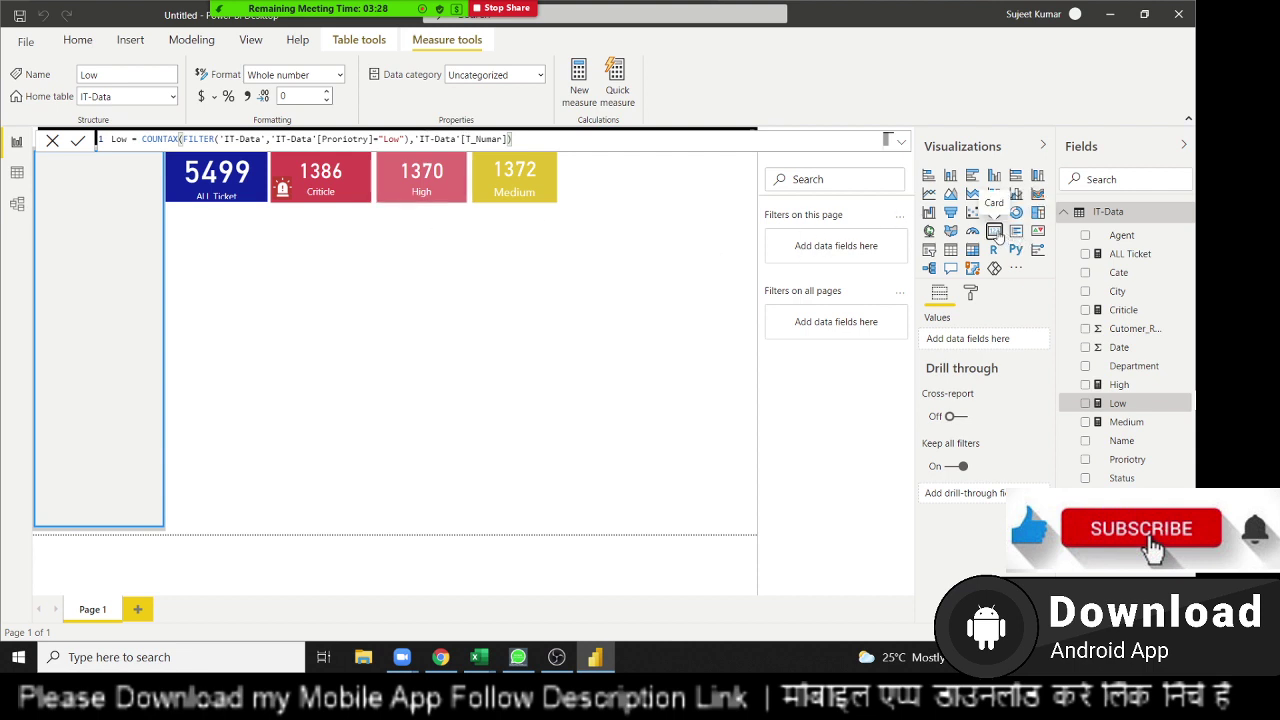
# Put the Low measure (1371) in a new small card at the top right, beside Medium.
pyautogui.click(995, 231)
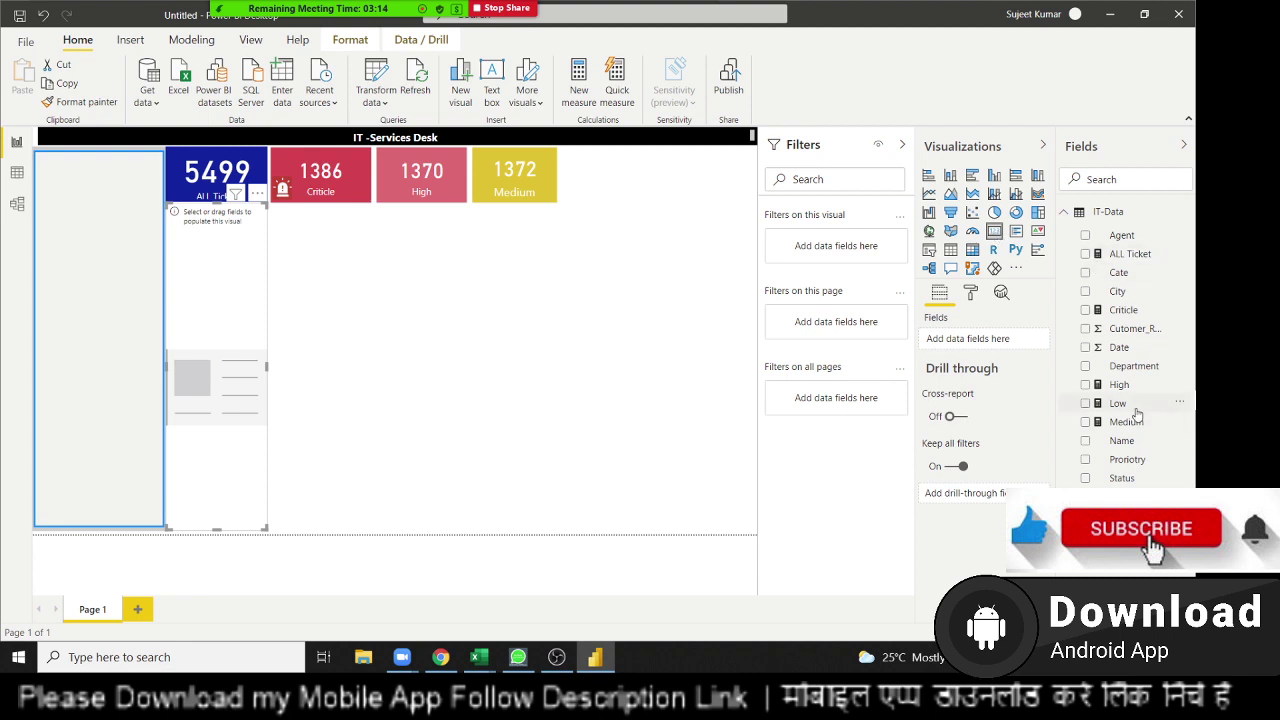
pyautogui.moveTo(1130, 405); pyautogui.dragTo(242, 374)
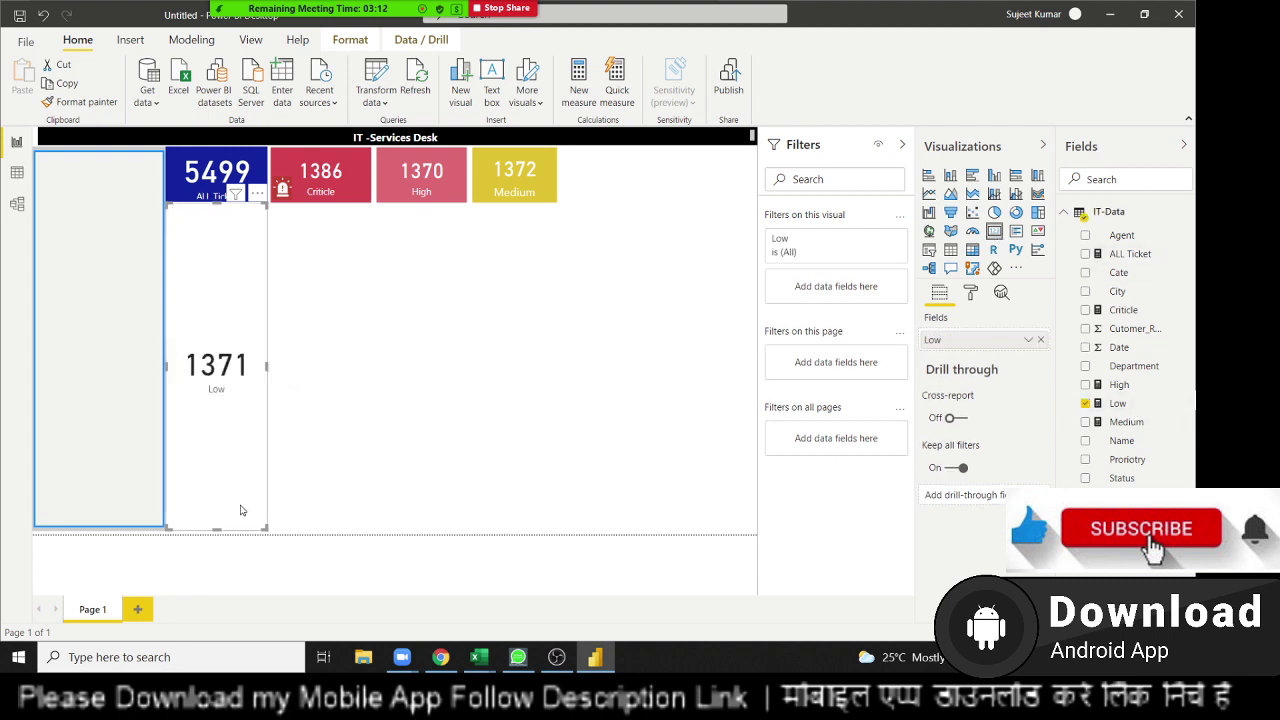
pyautogui.moveTo(262, 527)
pyautogui.mouseDown()
pyautogui.moveTo(257, 276)
pyautogui.moveTo(741, 215)
pyautogui.moveTo(726, 210)
pyautogui.moveTo(732, 197)
pyautogui.moveTo(704, 204)
pyautogui.mouseUp()
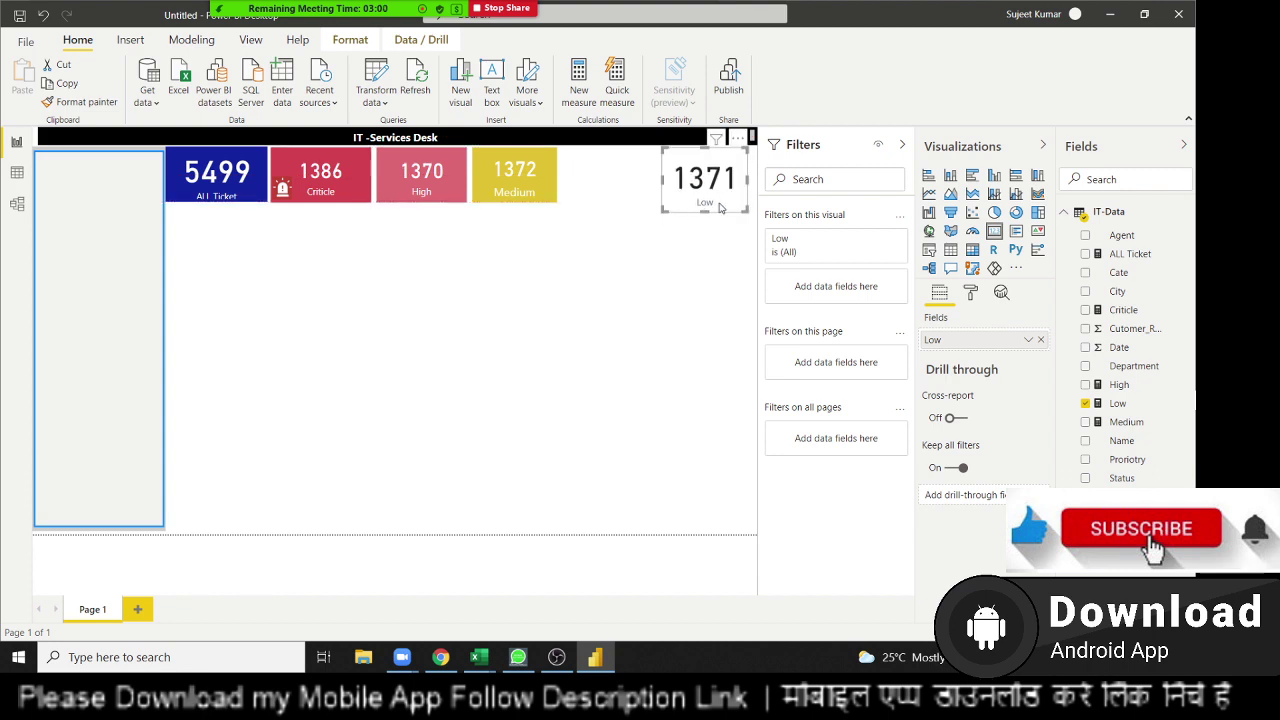
# Nudge the Low card right, make it slightly shorter, and widen it to the left.
pyautogui.press('Right')
pyautogui.press('Right')
pyautogui.press('Right')
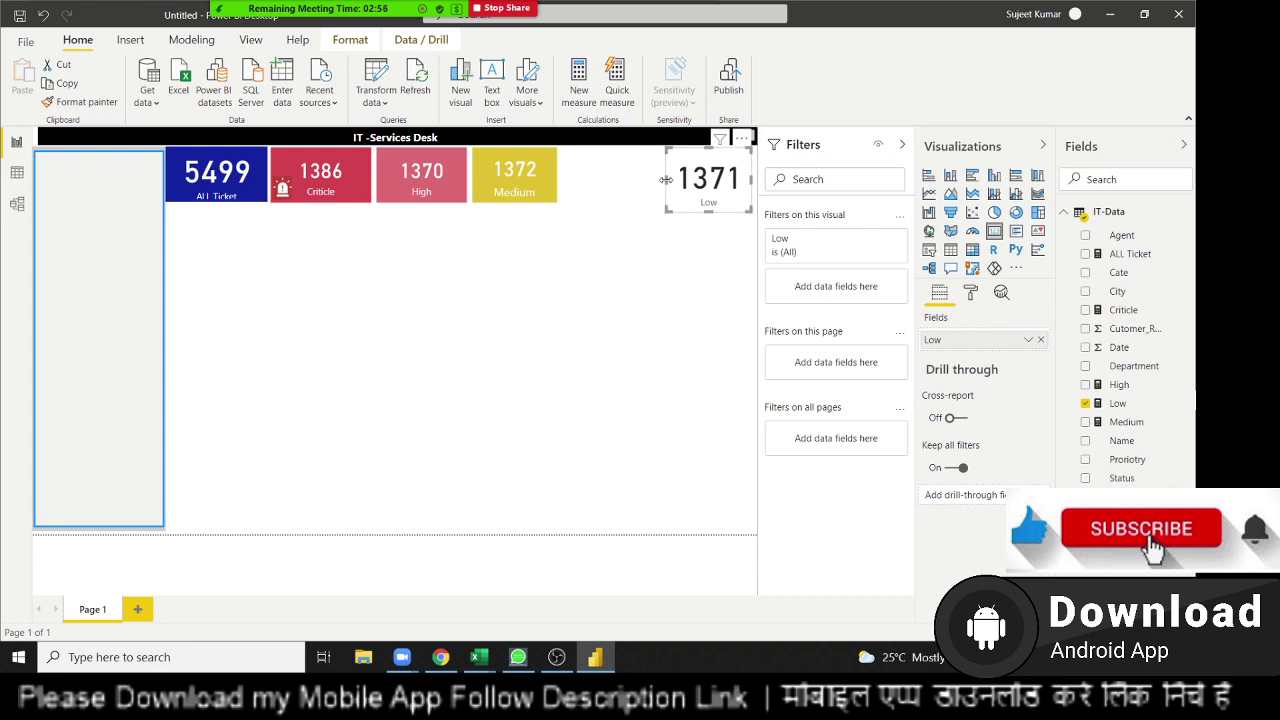
pyautogui.moveTo(709, 213); pyautogui.dragTo(709, 209)
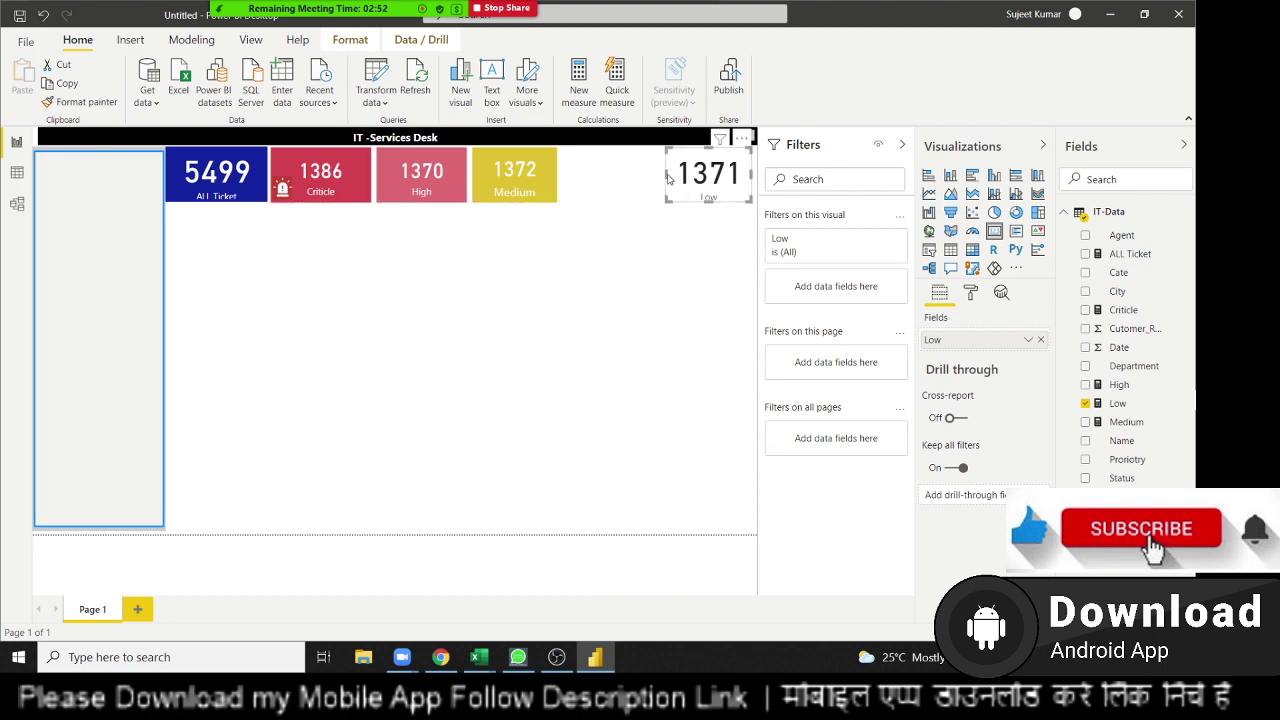
pyautogui.moveTo(667, 178); pyautogui.dragTo(644, 180)
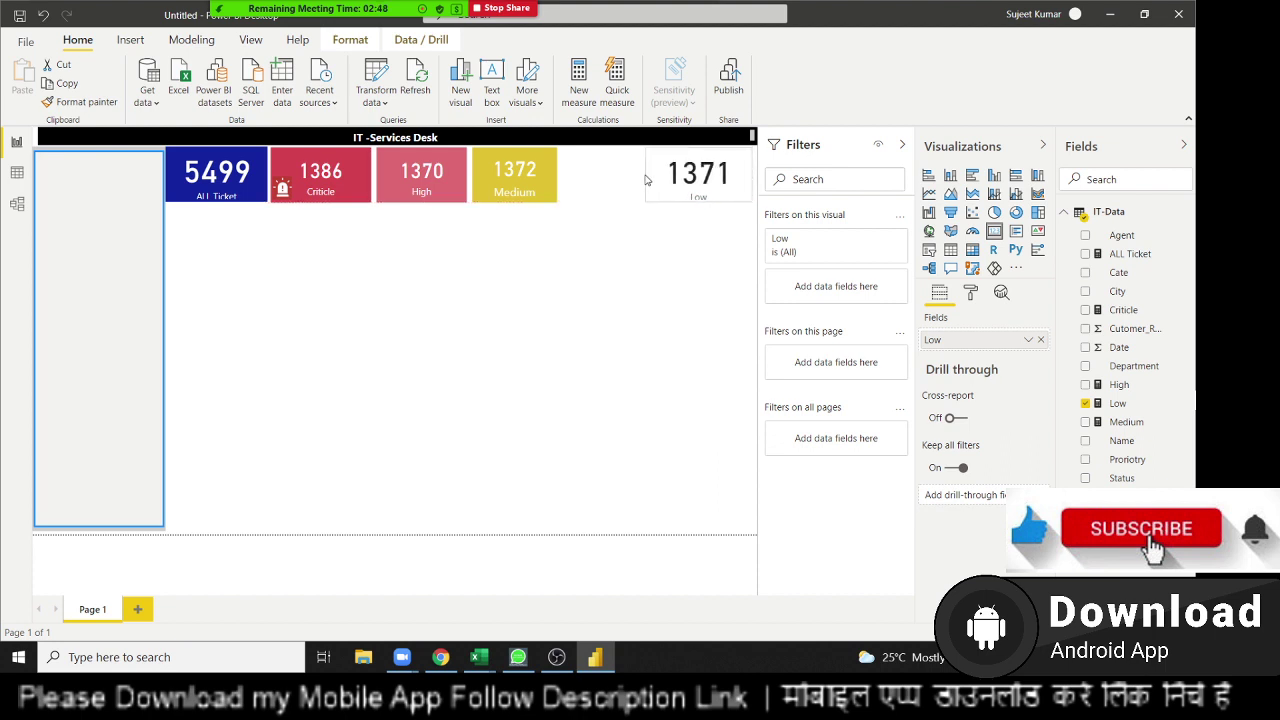
# Widen the Medium and High cards and shift each two notches to the right.
pyautogui.click(553, 200)
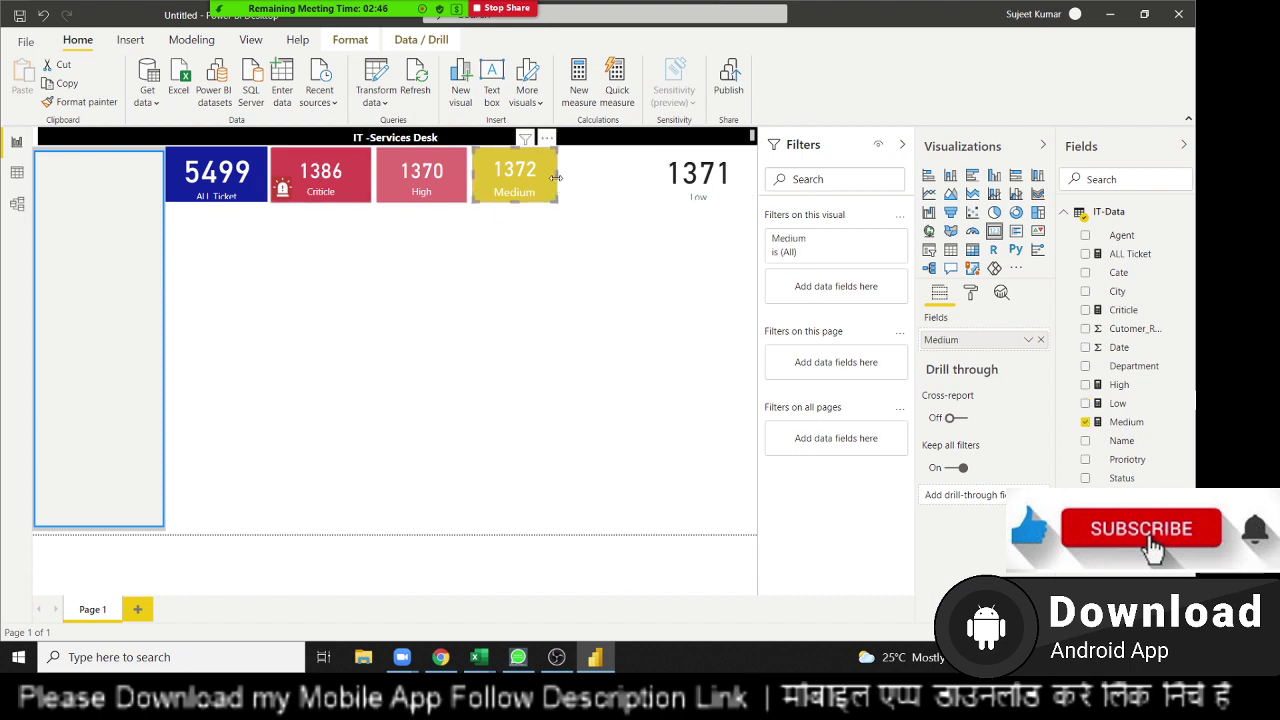
pyautogui.moveTo(557, 178); pyautogui.dragTo(572, 177)
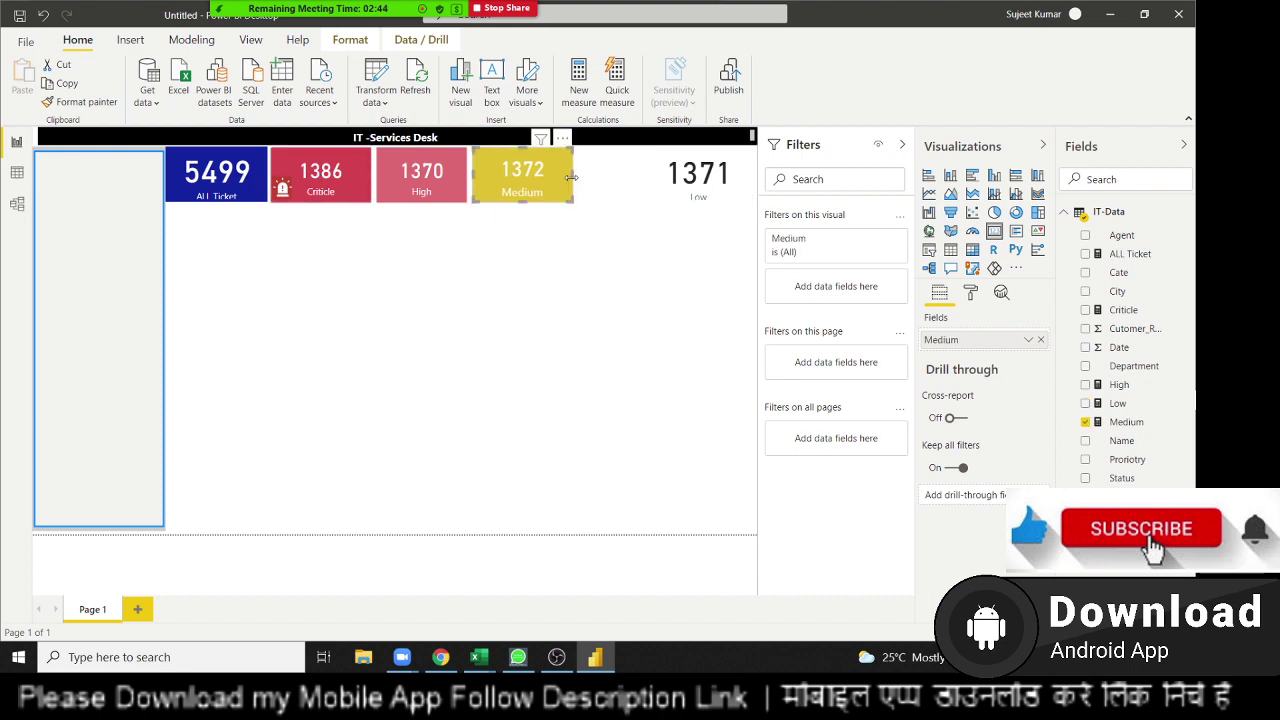
pyautogui.press('Right')
pyautogui.press('Right')
pyautogui.press('Right')
pyautogui.press('Right')
pyautogui.press('Right')
pyautogui.press('Right')
pyautogui.press('Right')
pyautogui.press('Right')
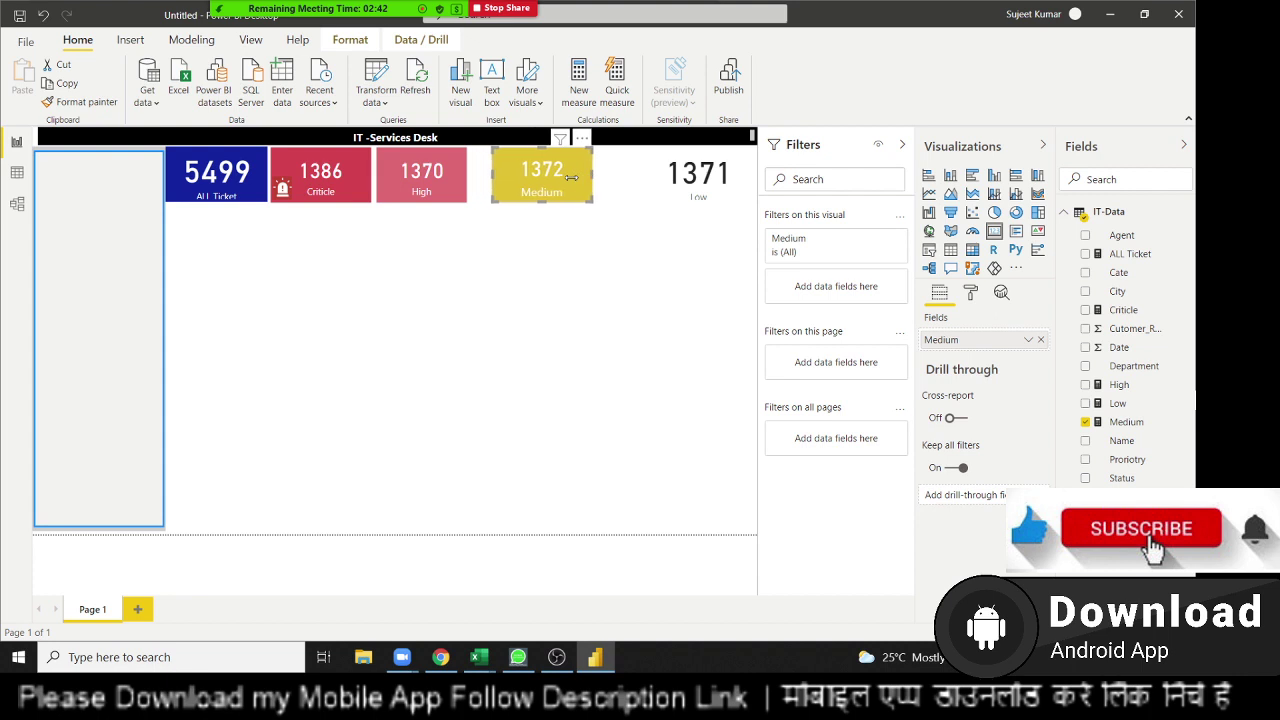
pyautogui.press('Right')
pyautogui.press('Right')
pyautogui.press('Right')
pyautogui.click(462, 180)
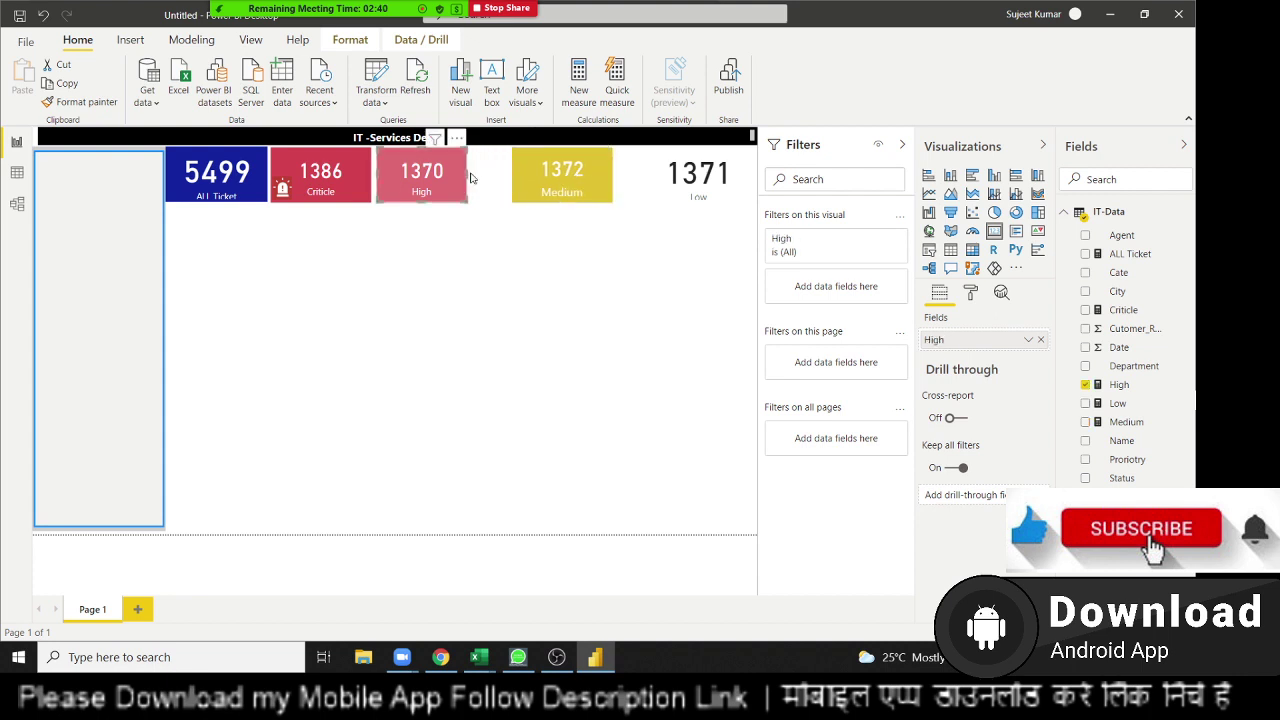
pyautogui.moveTo(466, 174); pyautogui.dragTo(493, 170)
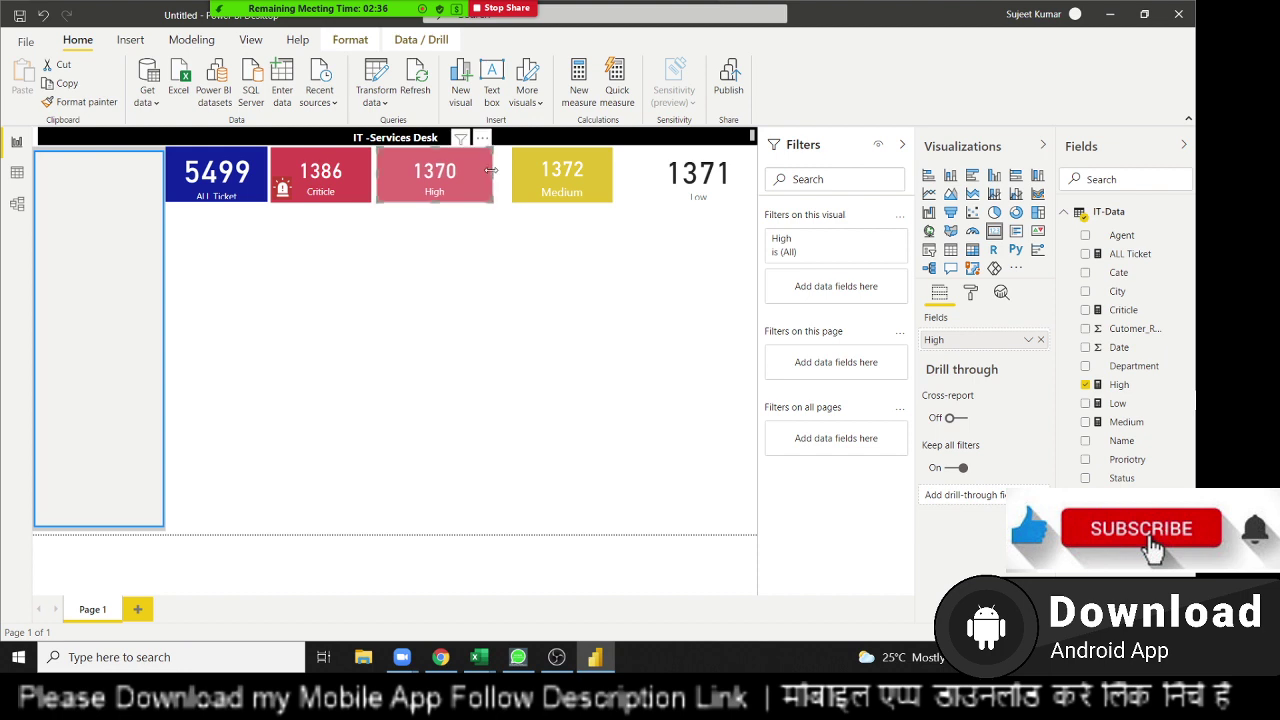
pyautogui.press('Right')
pyautogui.press('Right')
pyautogui.press('Right')
pyautogui.press('Right')
pyautogui.press('Right')
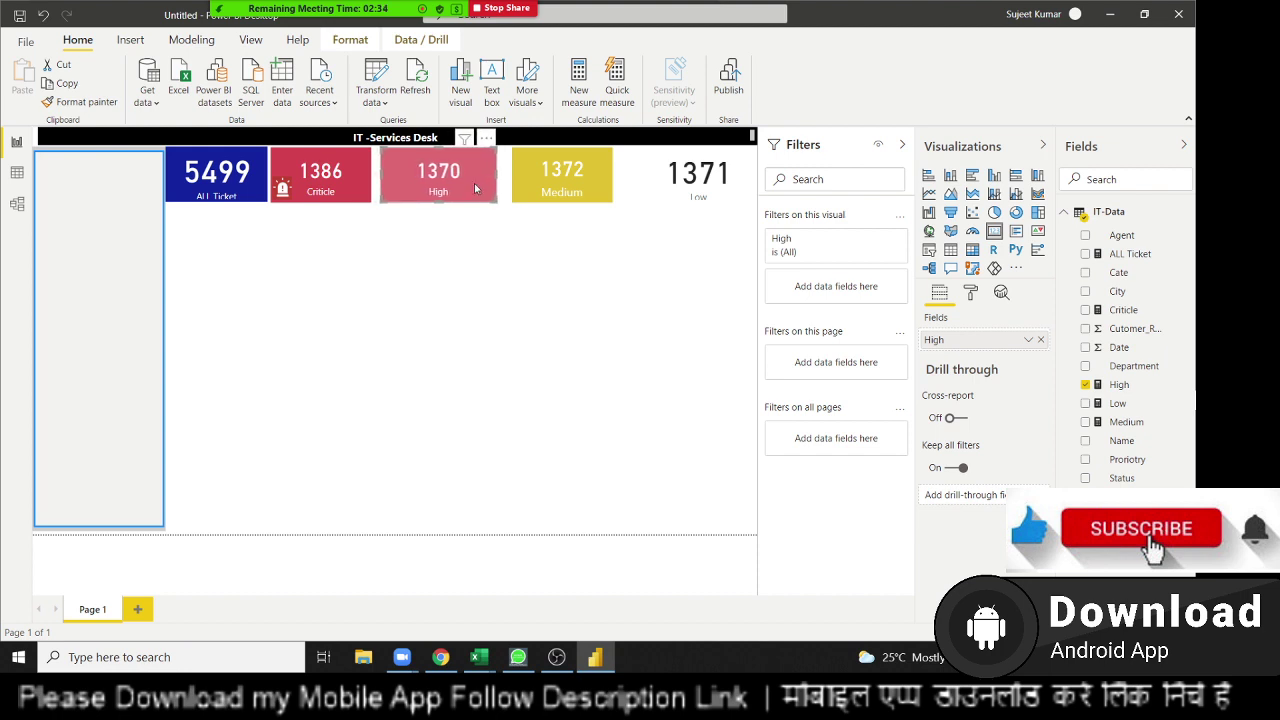
pyautogui.press('Right')
pyautogui.press('Right')
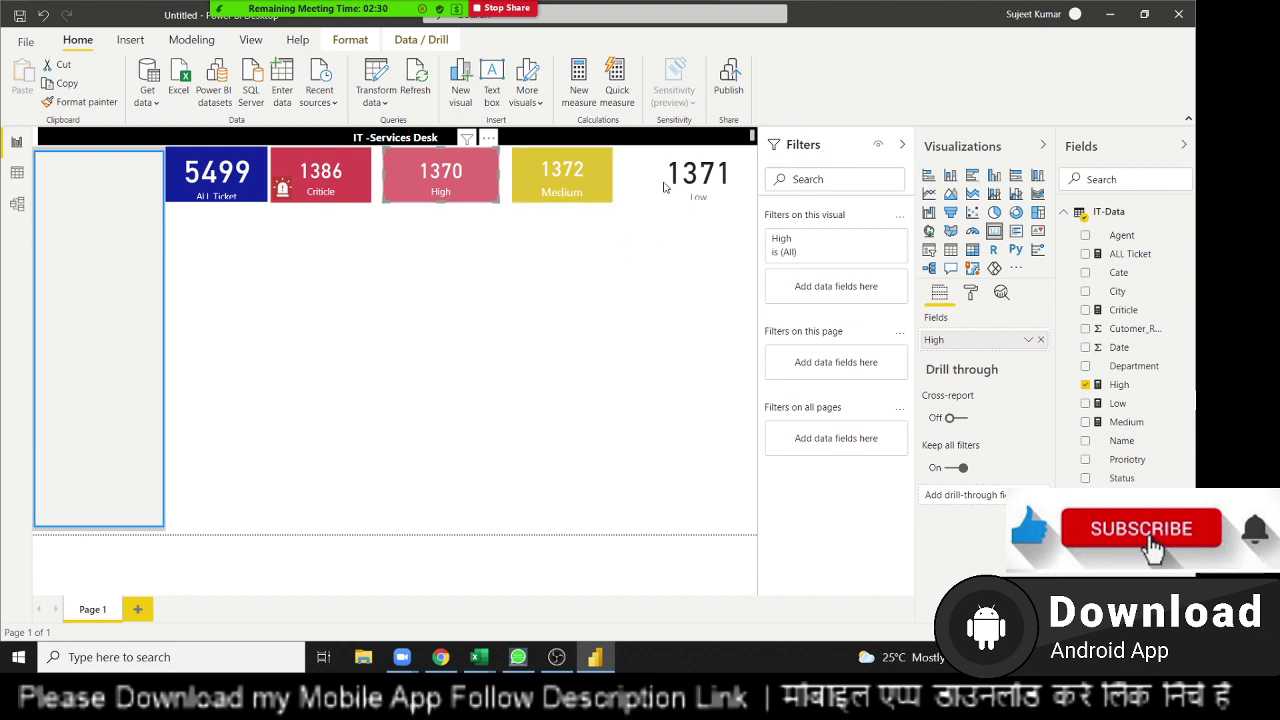
# Shift the Low card three notches left, closer to the Medium card.
pyautogui.click(663, 187)
pyautogui.press('Left')
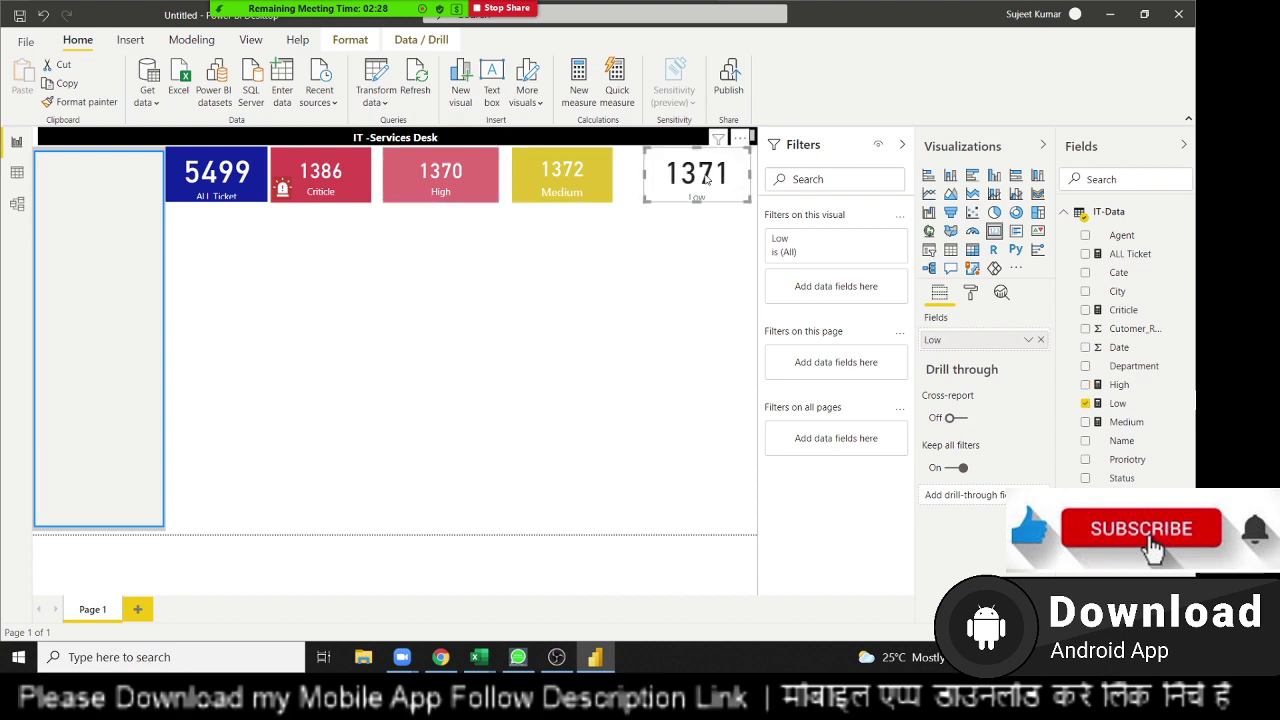
pyautogui.press('Left')
pyautogui.press('Left')
pyautogui.press('Left')
pyautogui.press('Left')
pyautogui.press('Left')
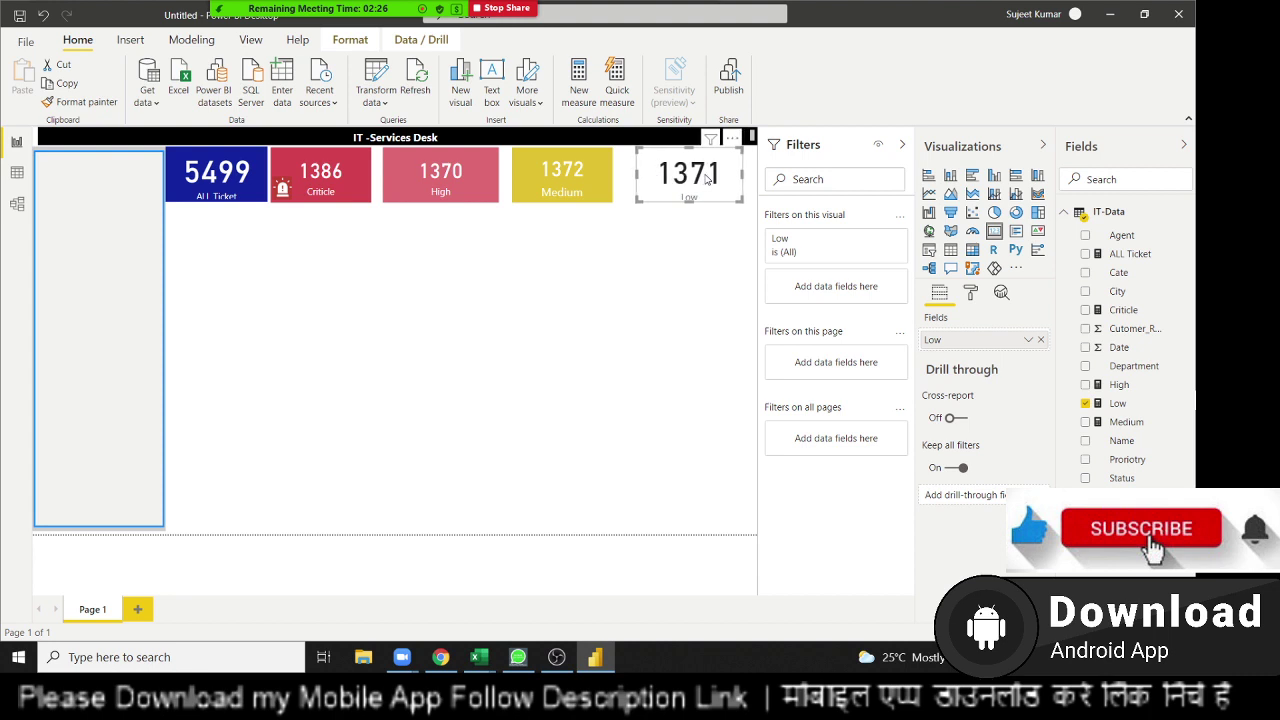
pyautogui.press('Left')
pyautogui.press('Left')
pyautogui.press('Left')
pyautogui.press('Left')
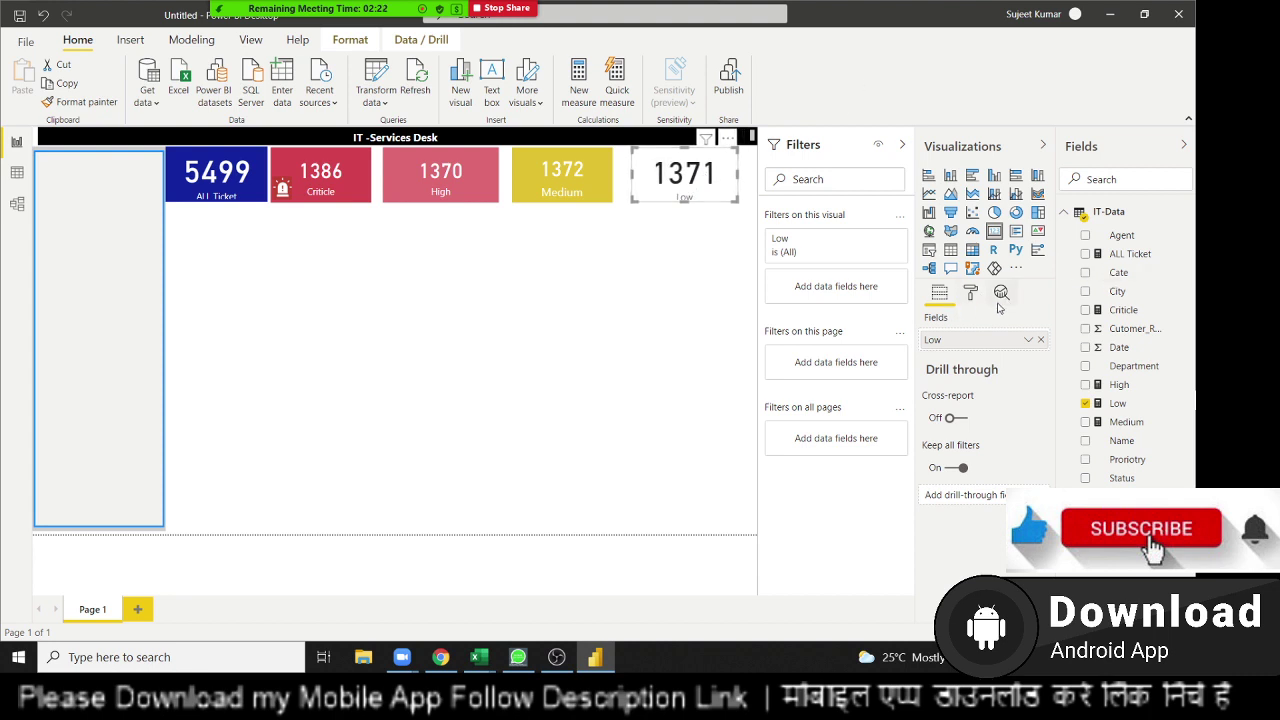
pyautogui.click(970, 292)
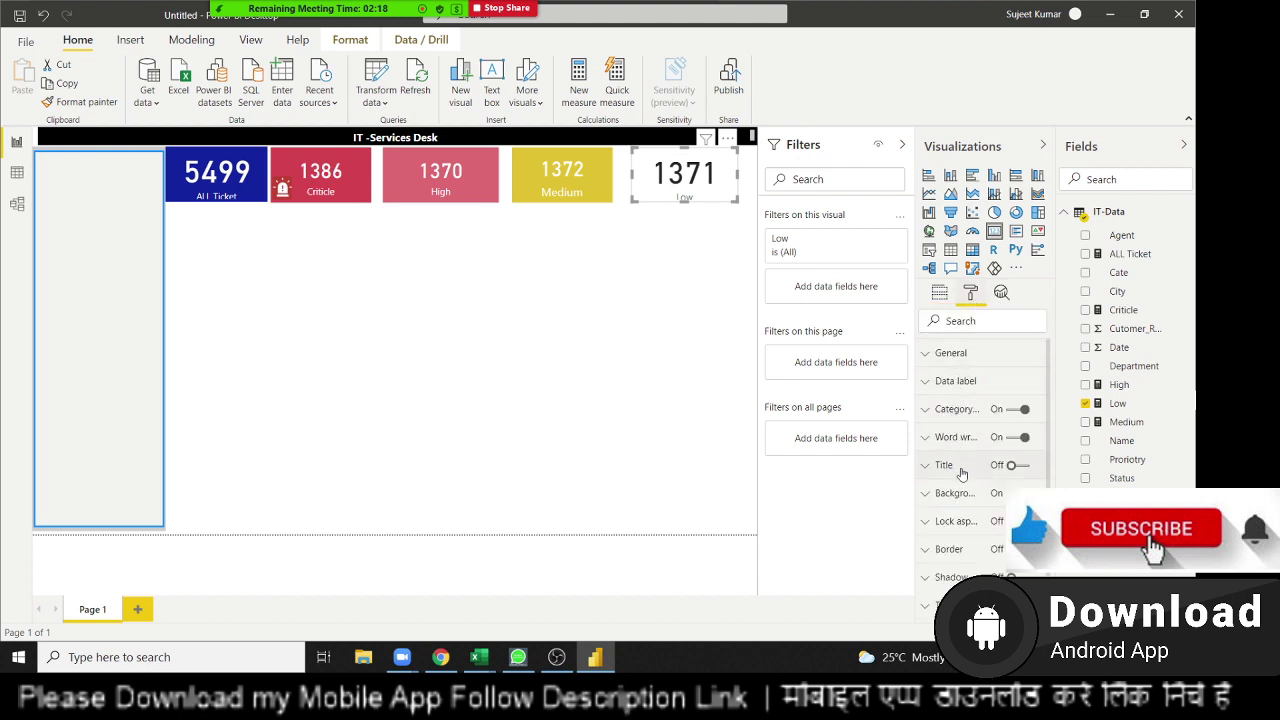
# Set the 1371 Low card's background to a custom bright green shade.
pyautogui.click(966, 499)
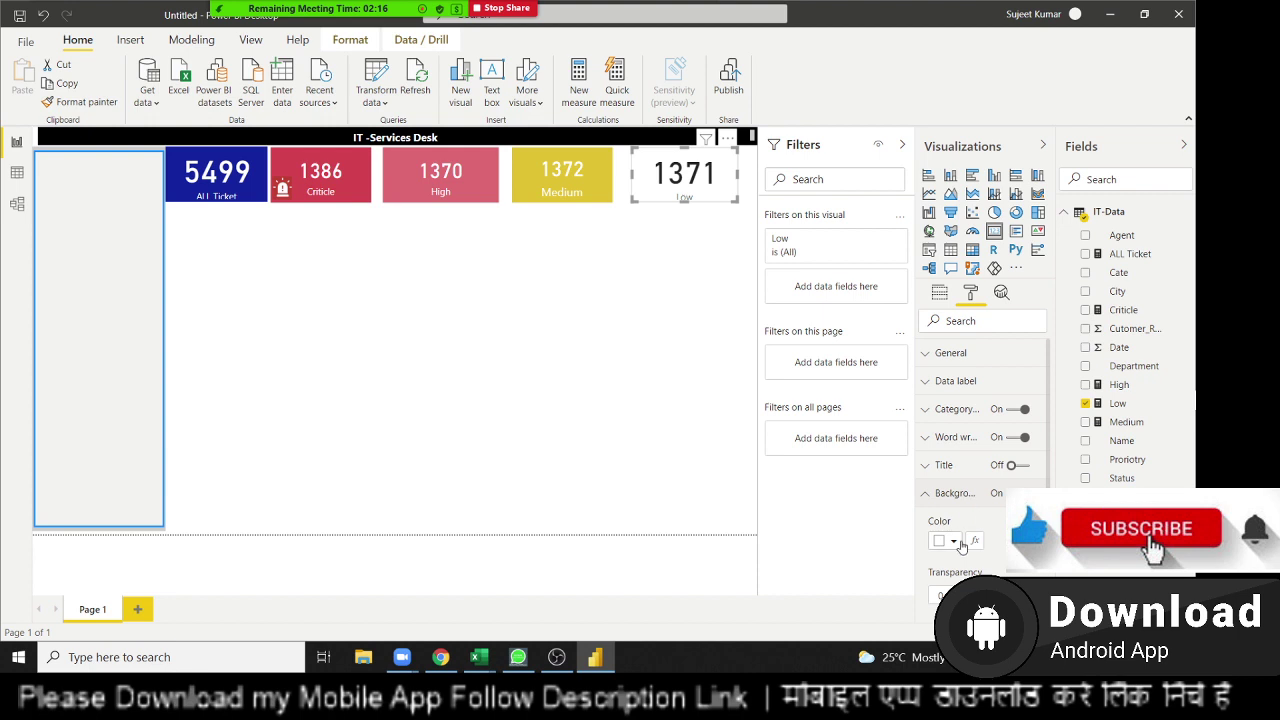
pyautogui.click(959, 544)
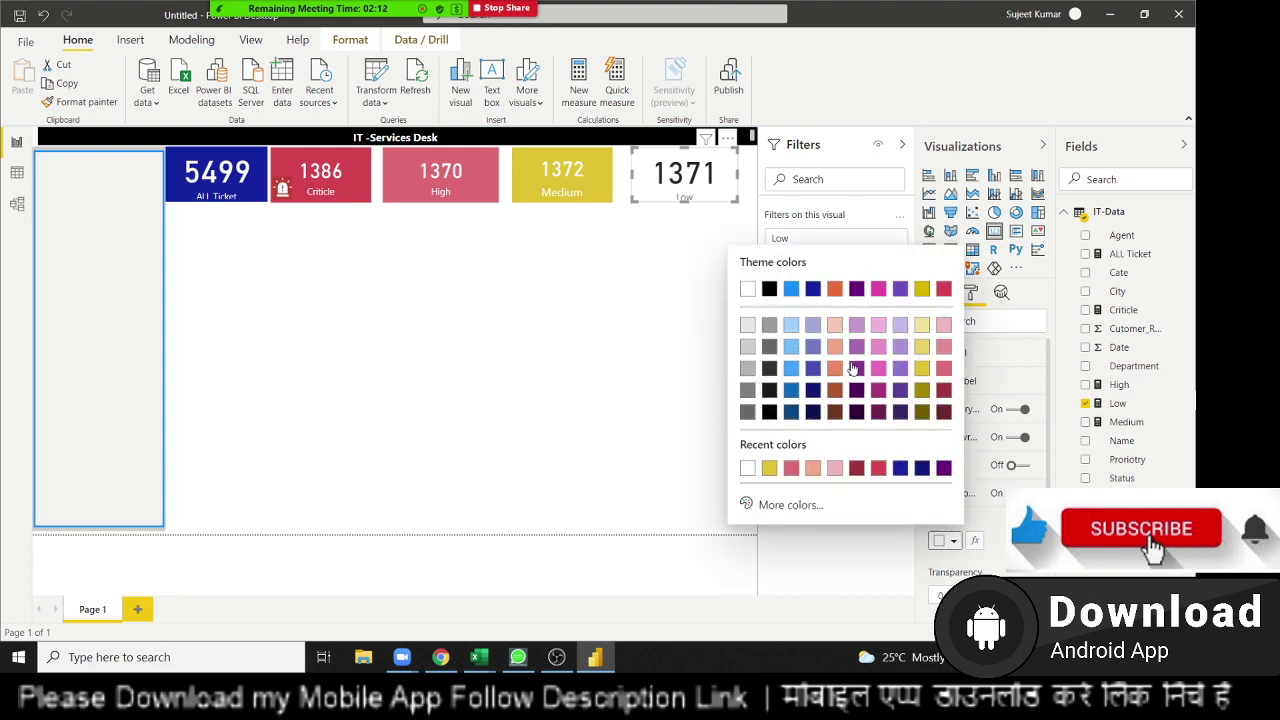
pyautogui.click(806, 510)
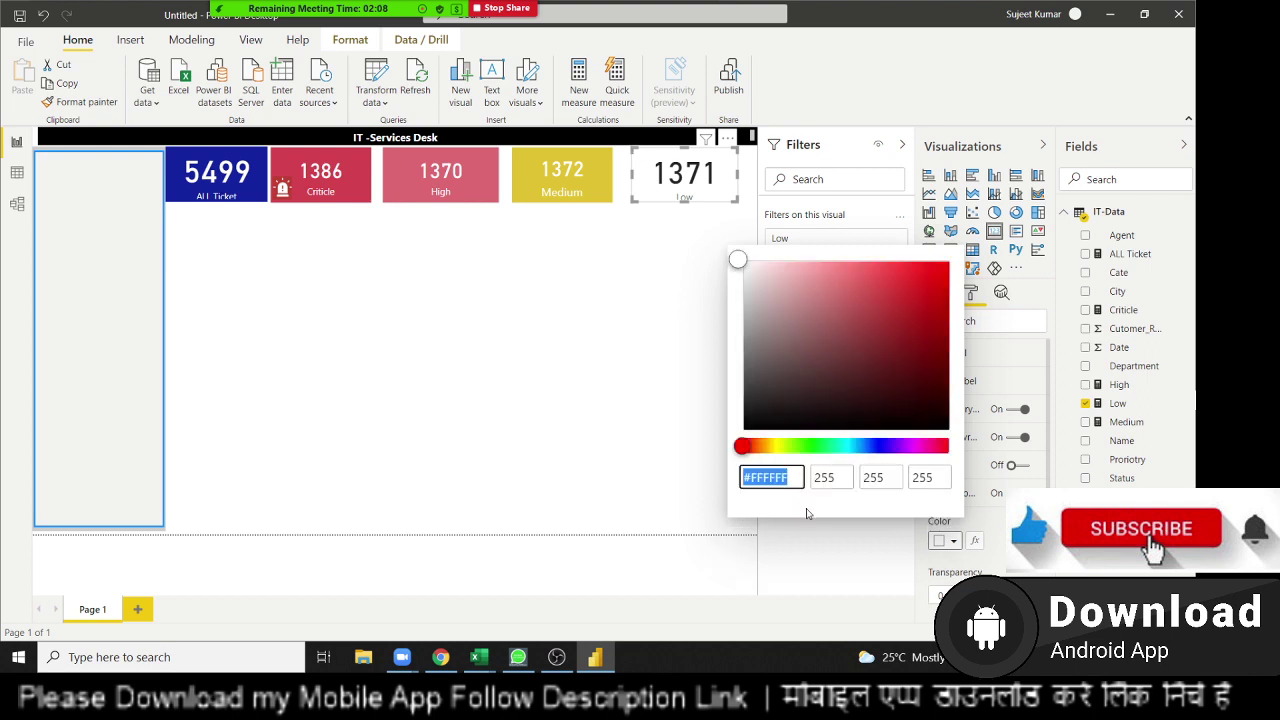
pyautogui.click(845, 448)
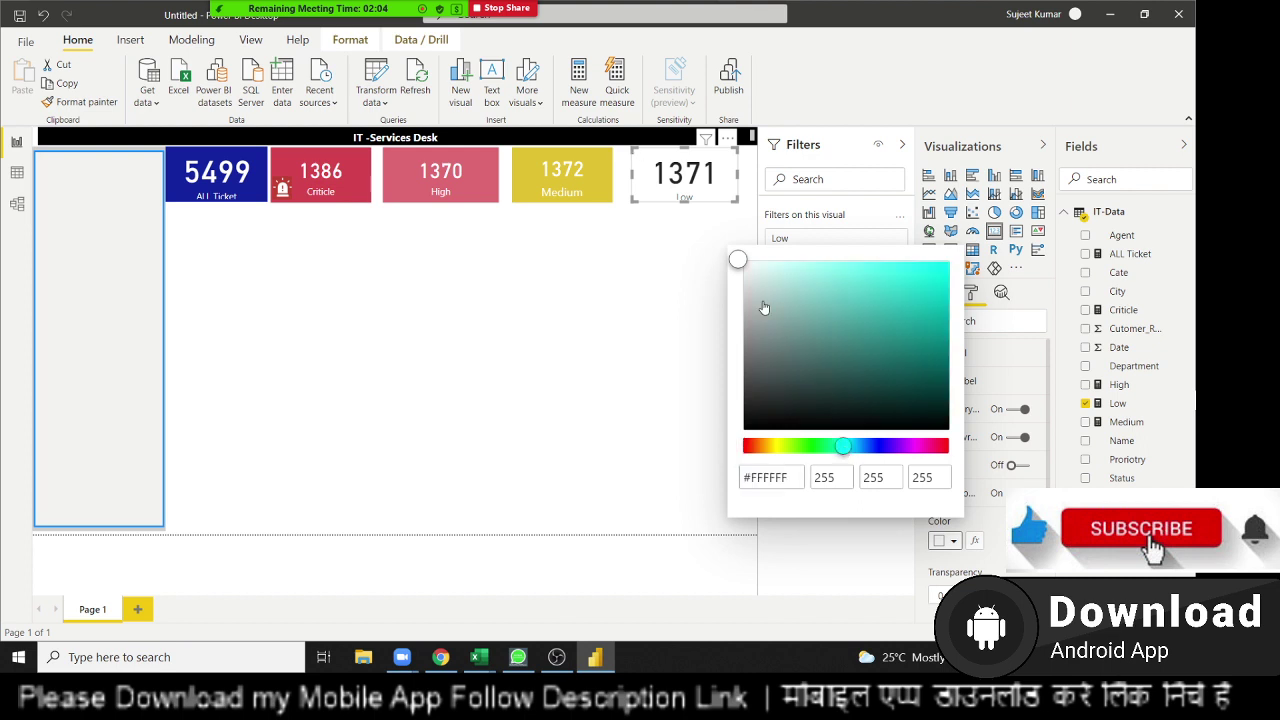
pyautogui.click(815, 448)
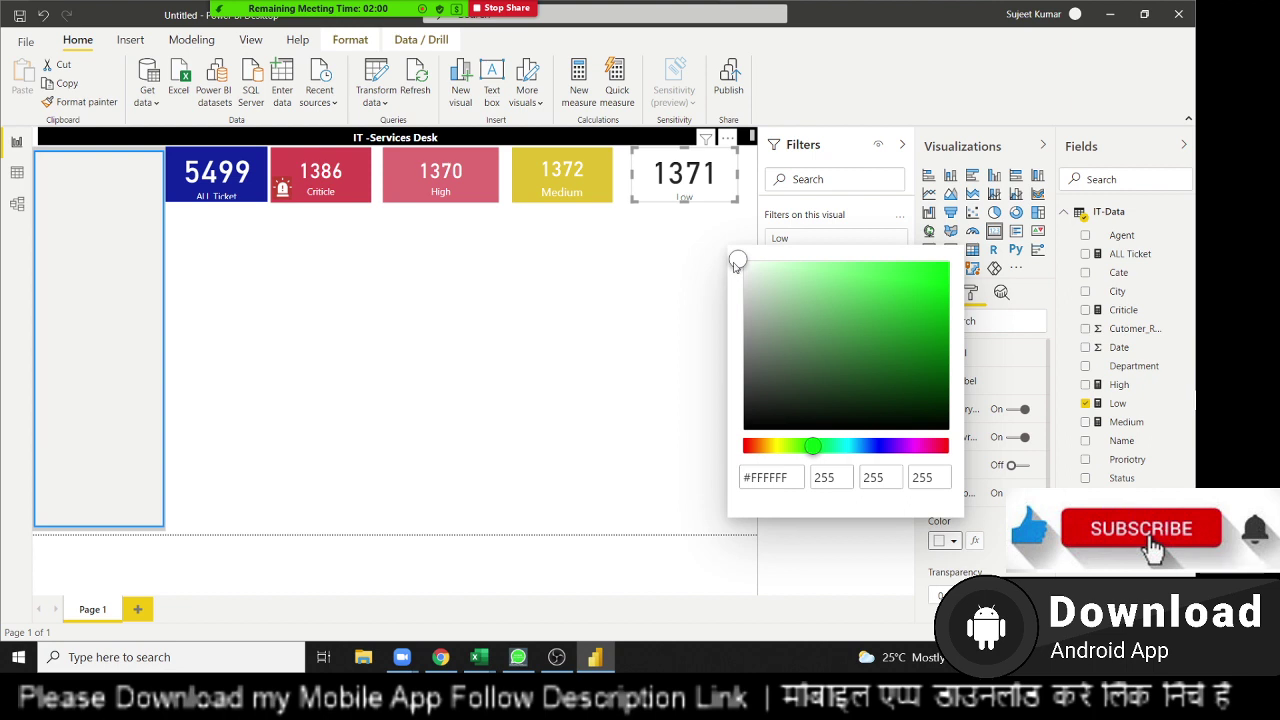
pyautogui.click(937, 266)
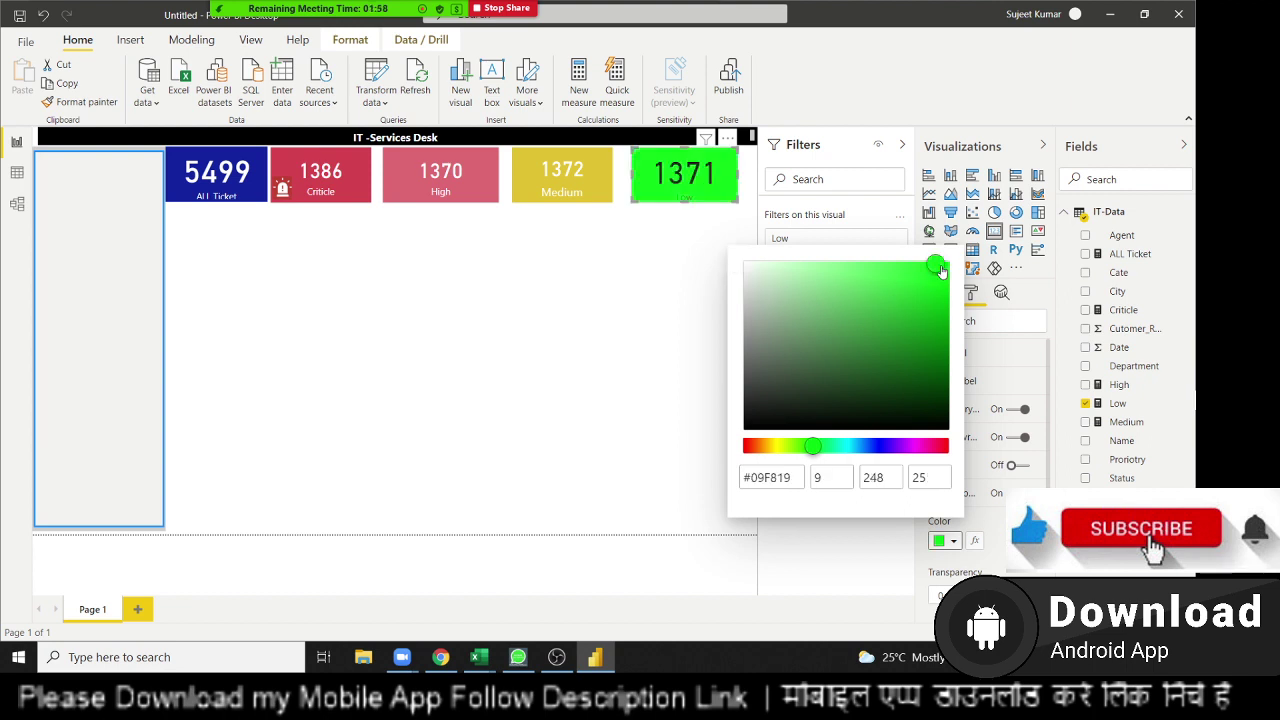
pyautogui.moveTo(940, 268); pyautogui.dragTo(936, 267)
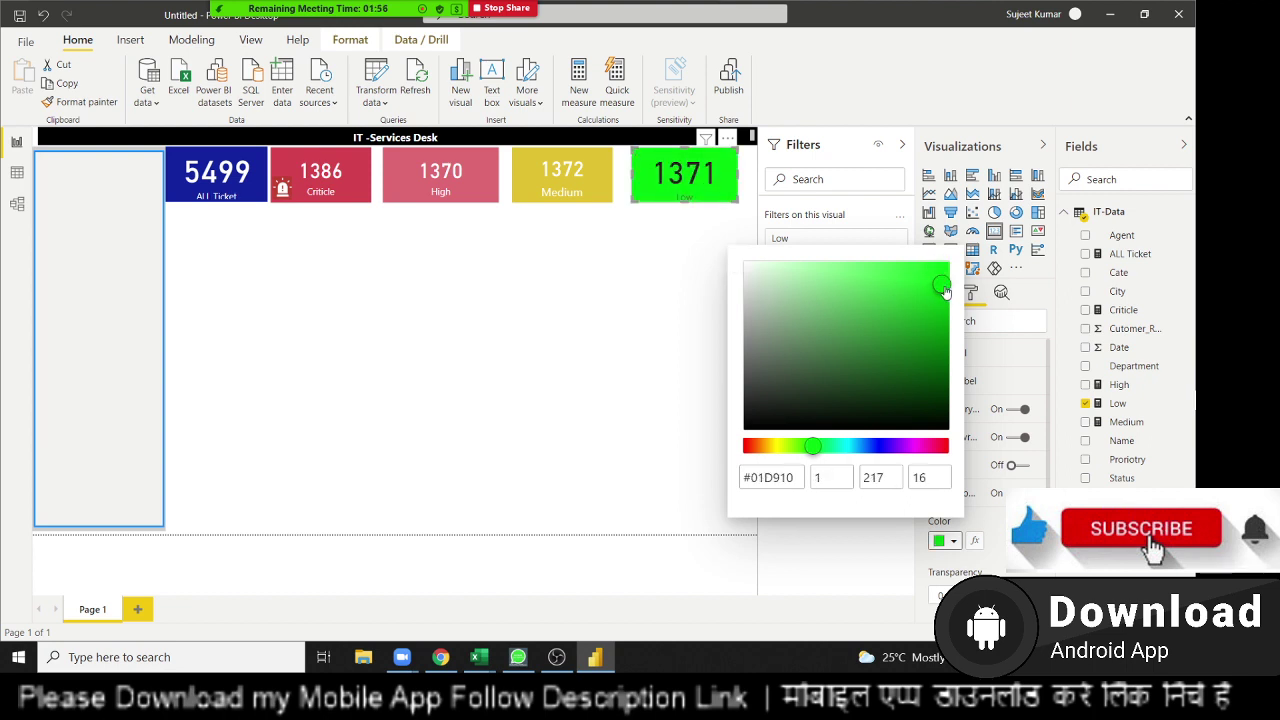
pyautogui.click(656, 468)
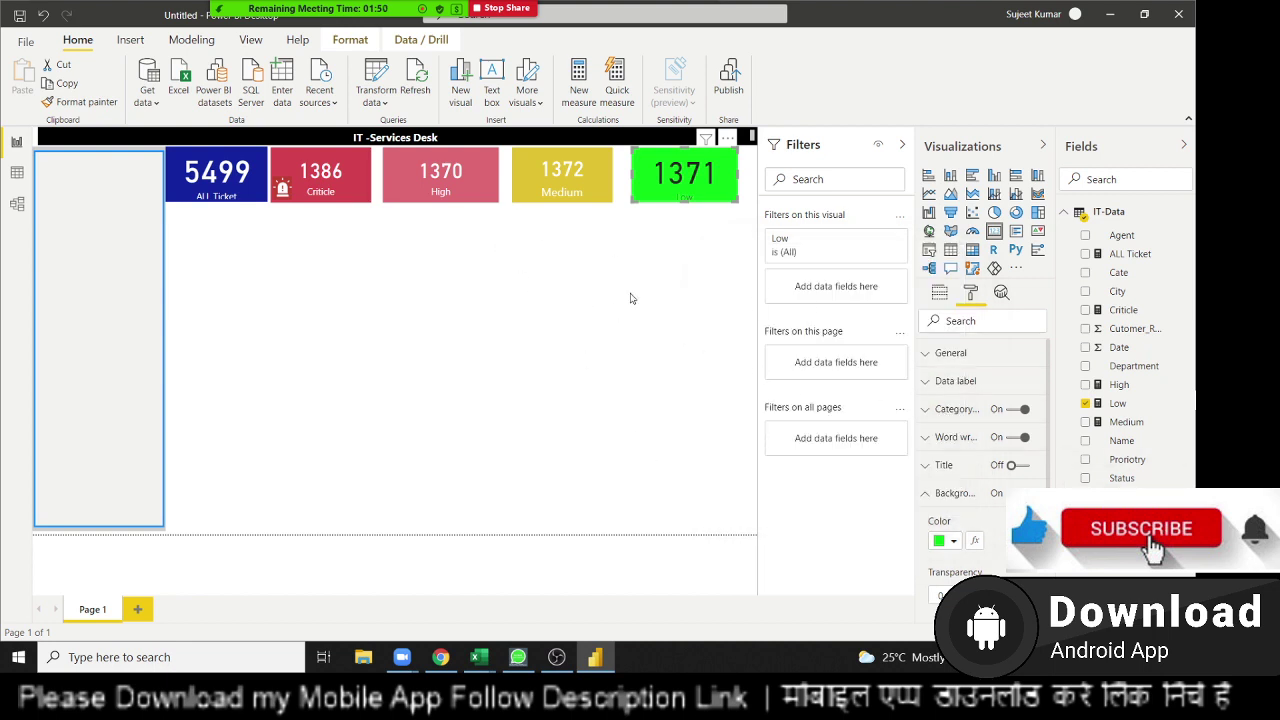
# Change the 1386 Criticle card's background from orange to bright red #EB0000.
pyautogui.click(357, 200)
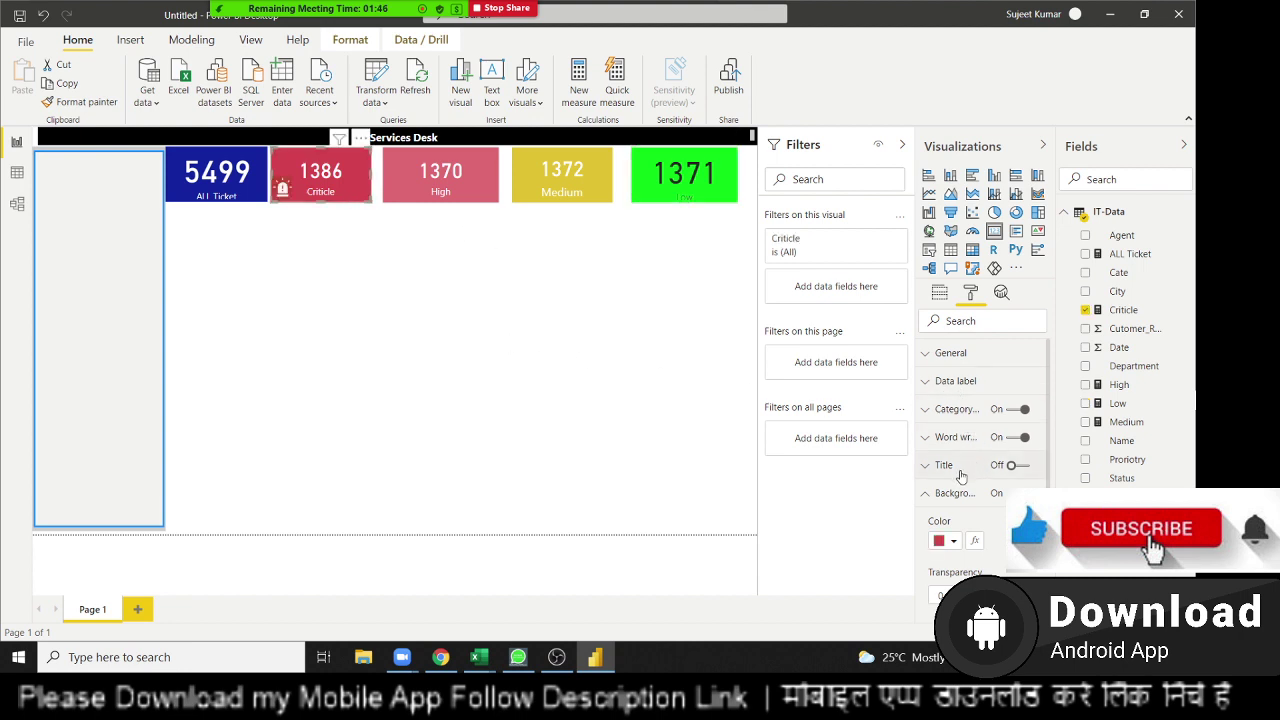
pyautogui.click(956, 543)
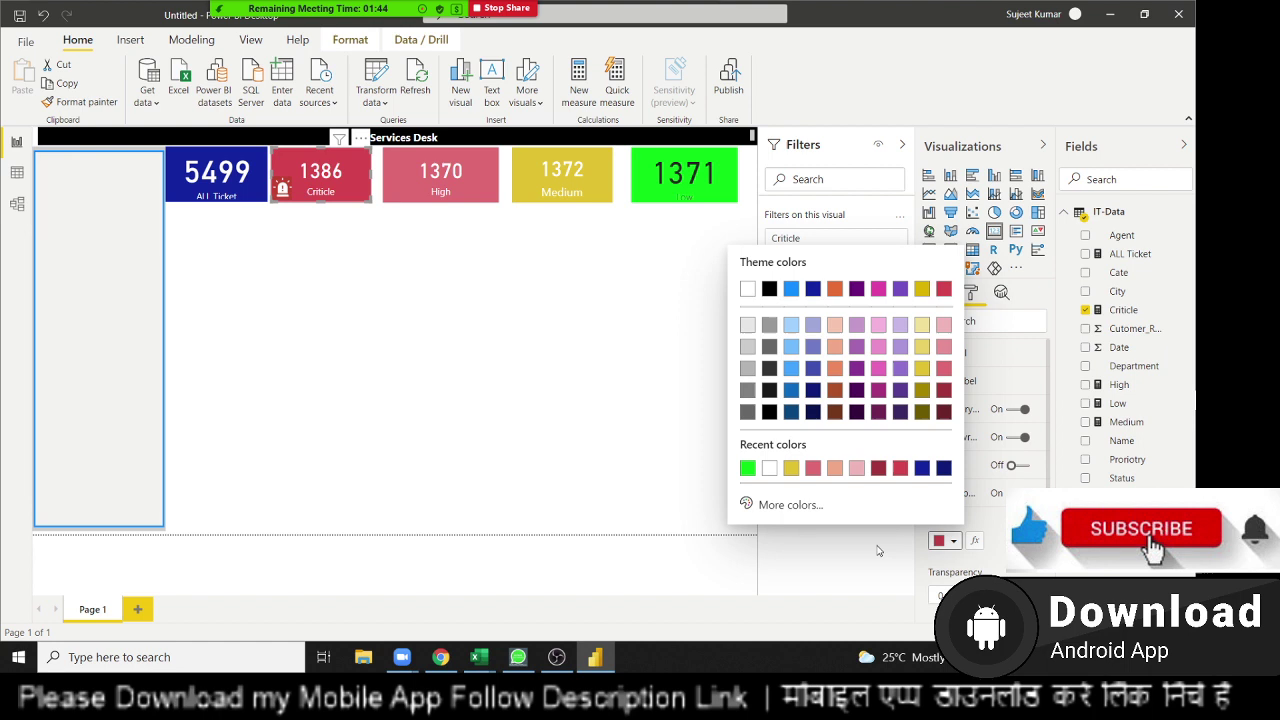
pyautogui.click(793, 505)
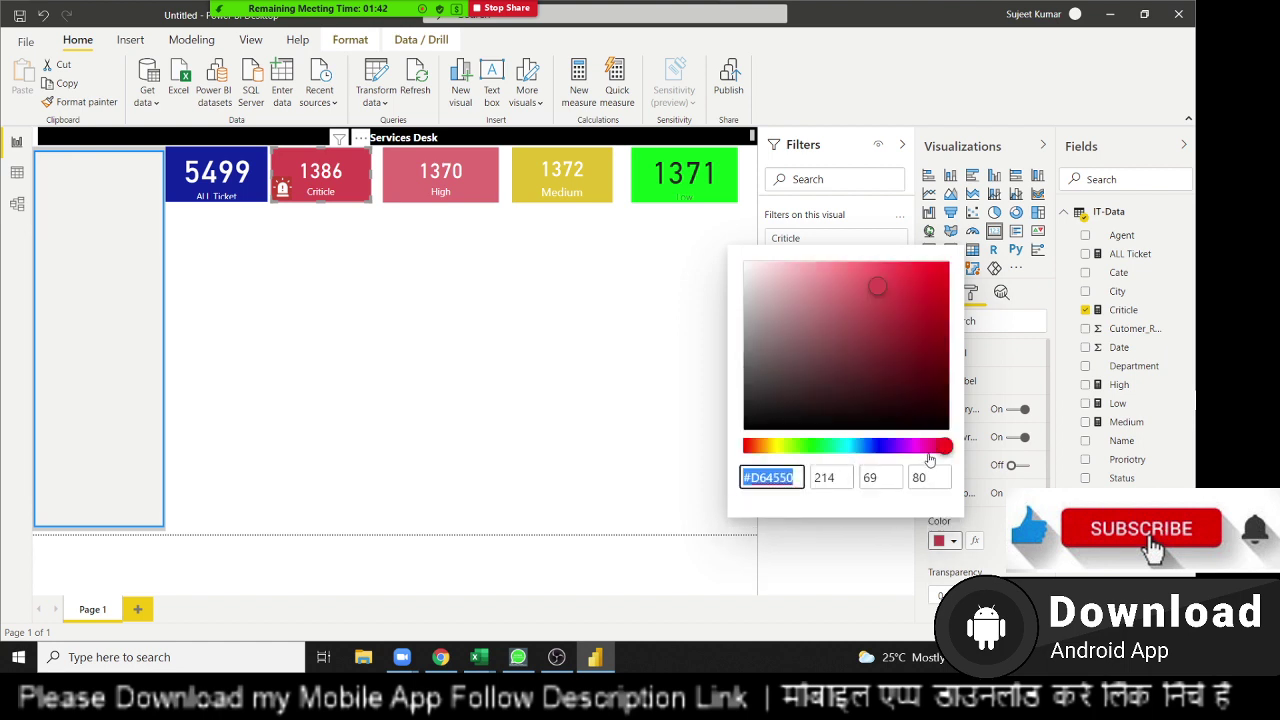
pyautogui.click(940, 272)
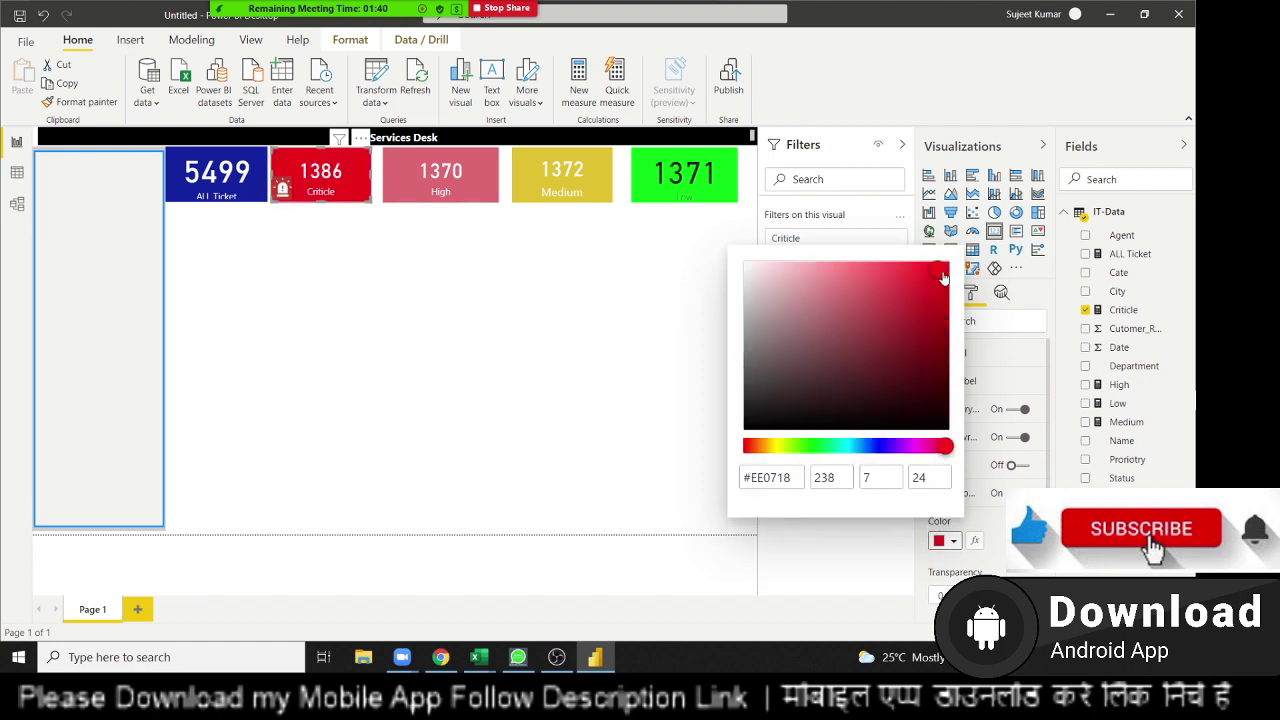
pyautogui.moveTo(940, 272); pyautogui.dragTo(947, 279)
pyautogui.moveTo(946, 446); pyautogui.dragTo(739, 453)
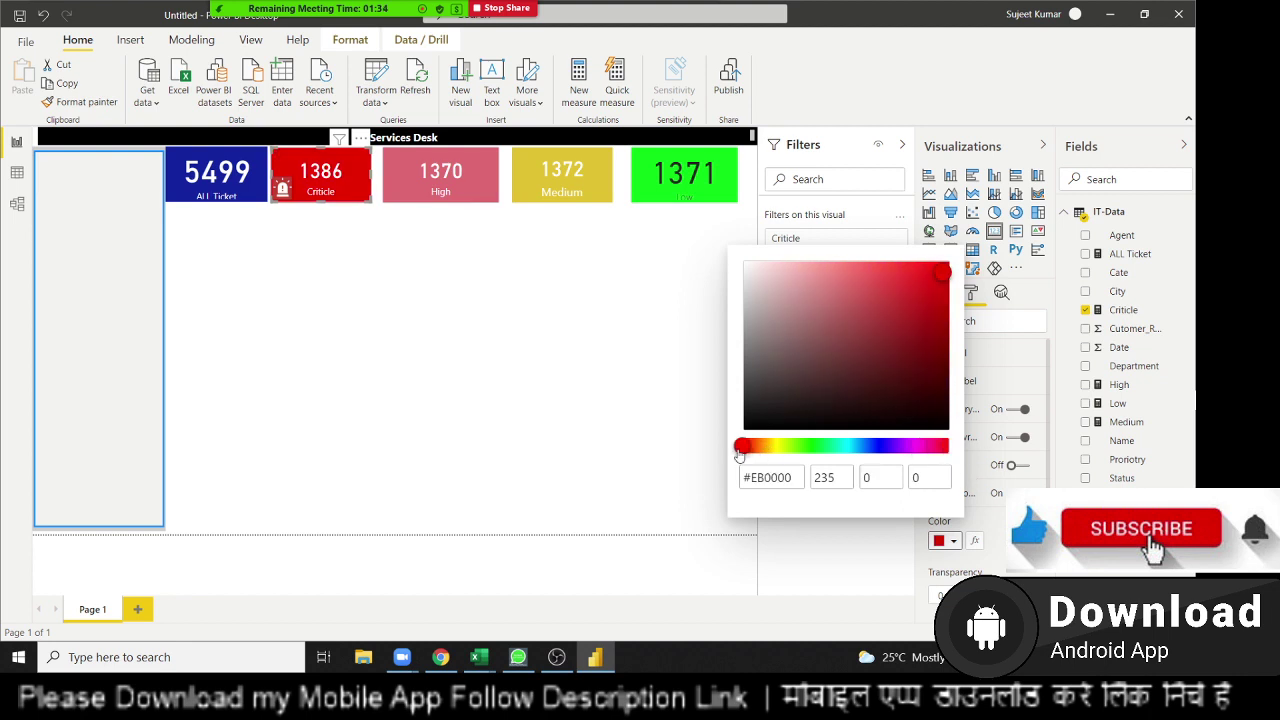
pyautogui.moveTo(739, 455); pyautogui.dragTo(733, 461)
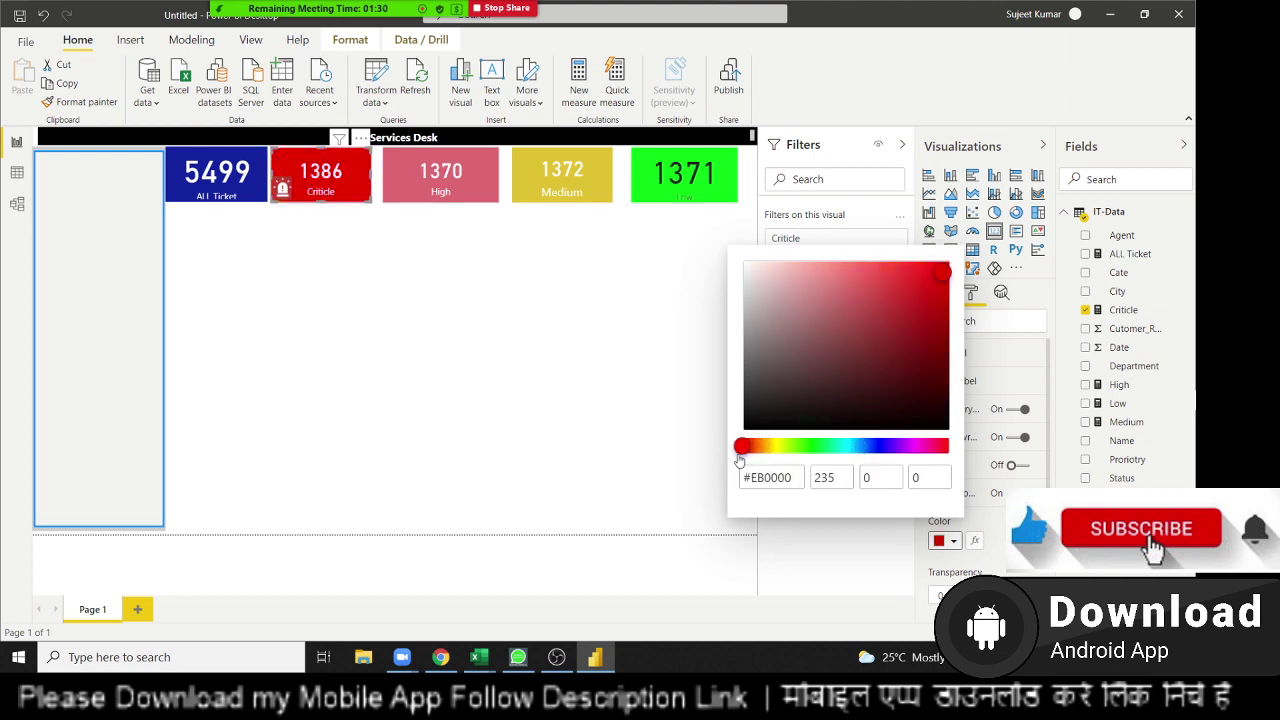
pyautogui.click(642, 467)
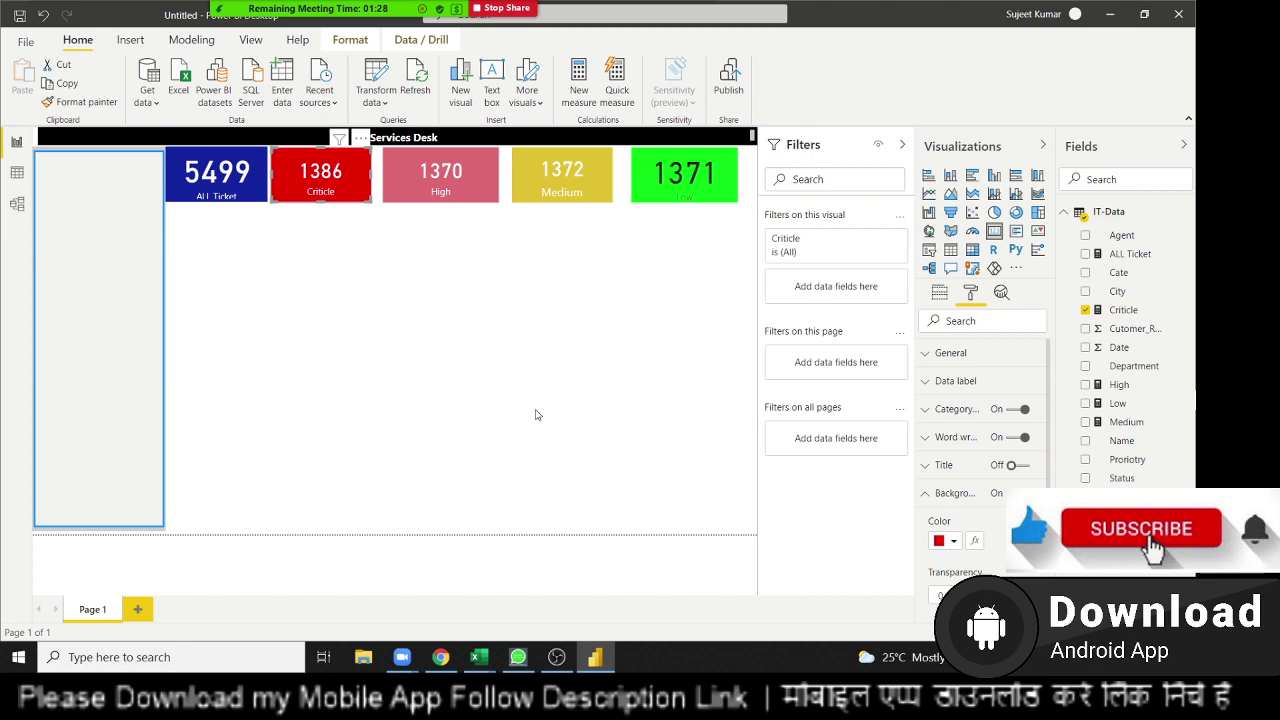
pyautogui.click(535, 415)
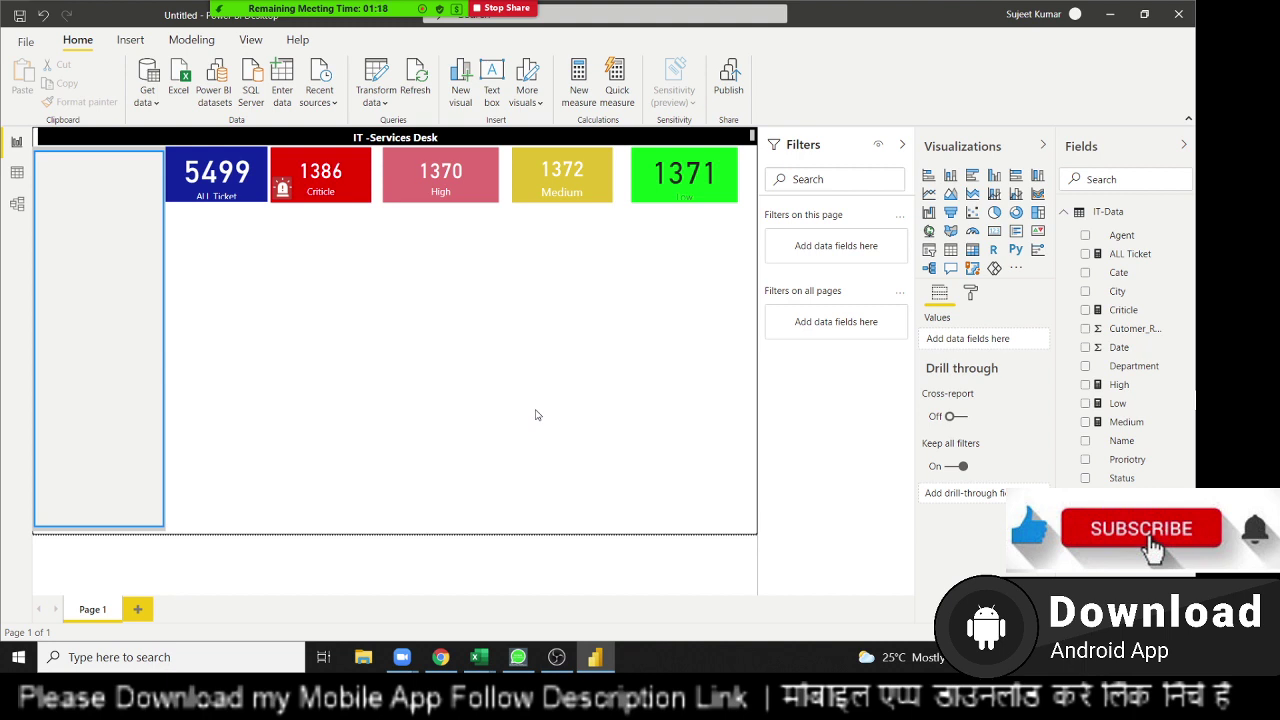
# Review the Tickets by Status donut on the Chrome reference dashboard, then return to Power BI.
pyautogui.hotkey('alt', 'Tab')
pyautogui.hotkey('alt', 'Tab')
pyautogui.hotkey('alt', 'Tab')
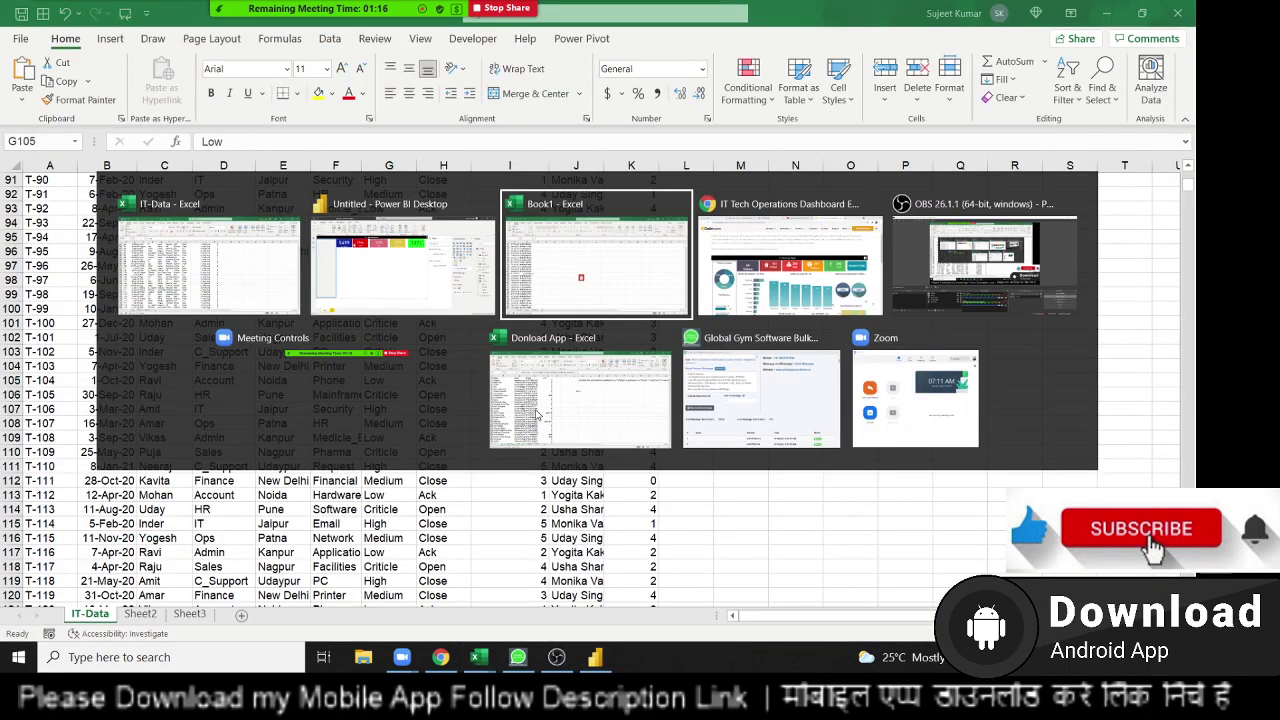
pyautogui.hotkey('alt', 'Tab')
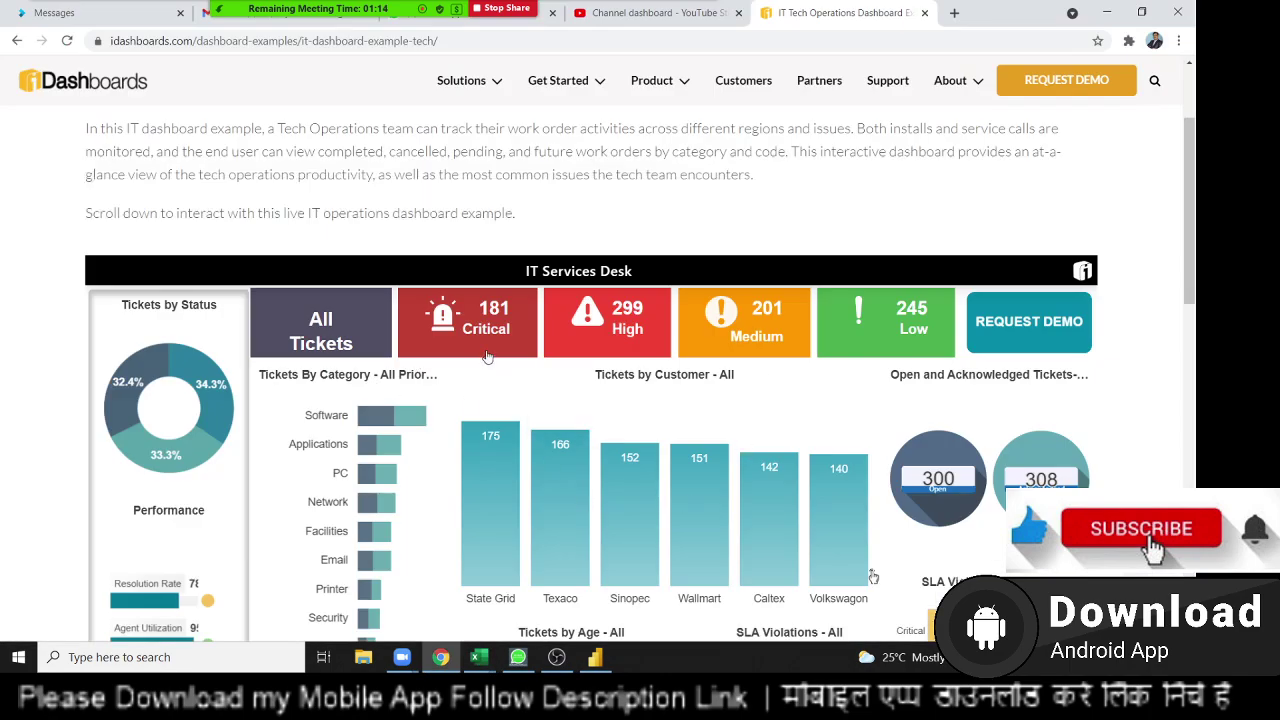
pyautogui.moveTo(169, 477)
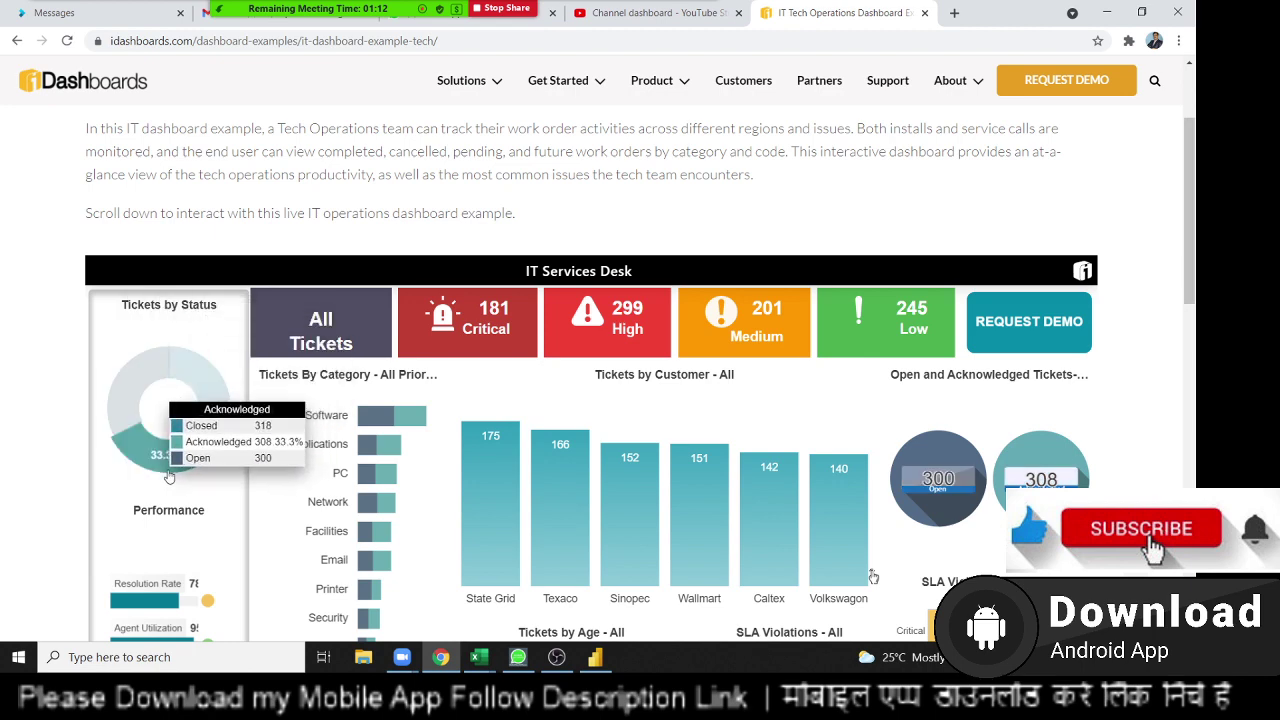
pyautogui.hotkey('alt', 'Tab')
pyautogui.hotkey('alt', 'Tab')
pyautogui.hotkey('alt', 'Tab')
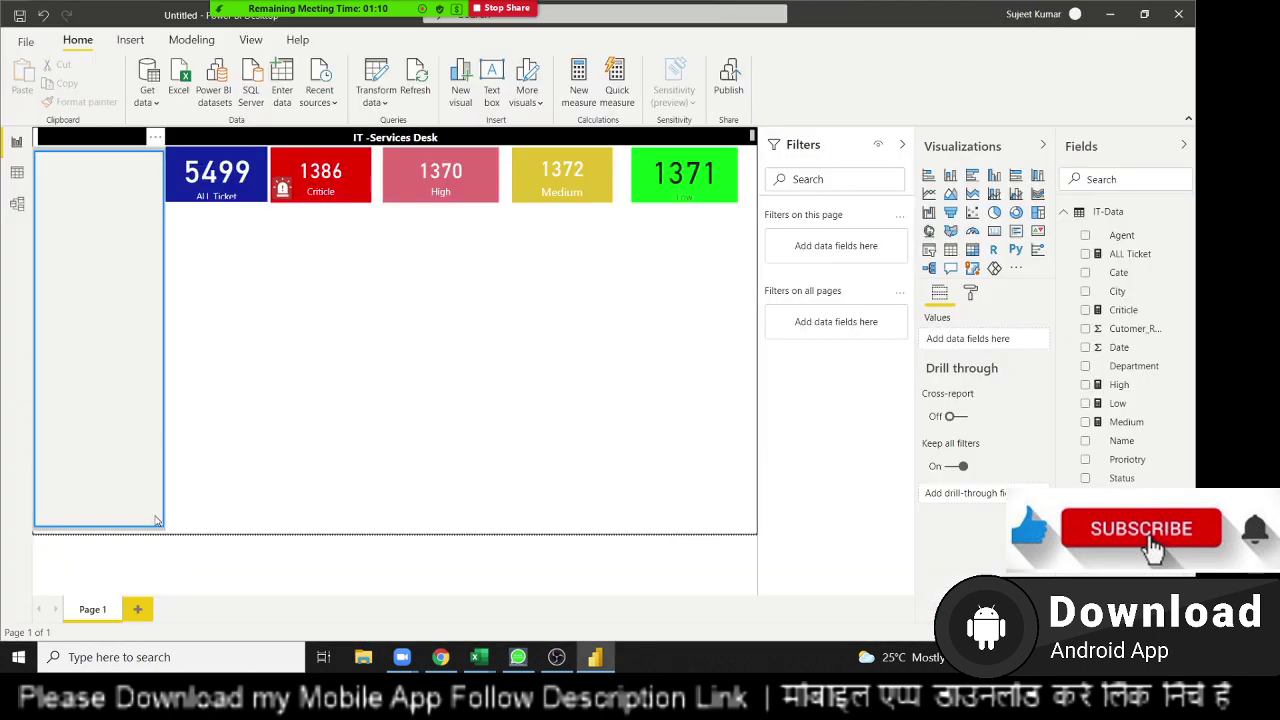
# Place a new pie chart under the Criticle card with Proriotry as legend and Status as details.
pyautogui.click(995, 213)
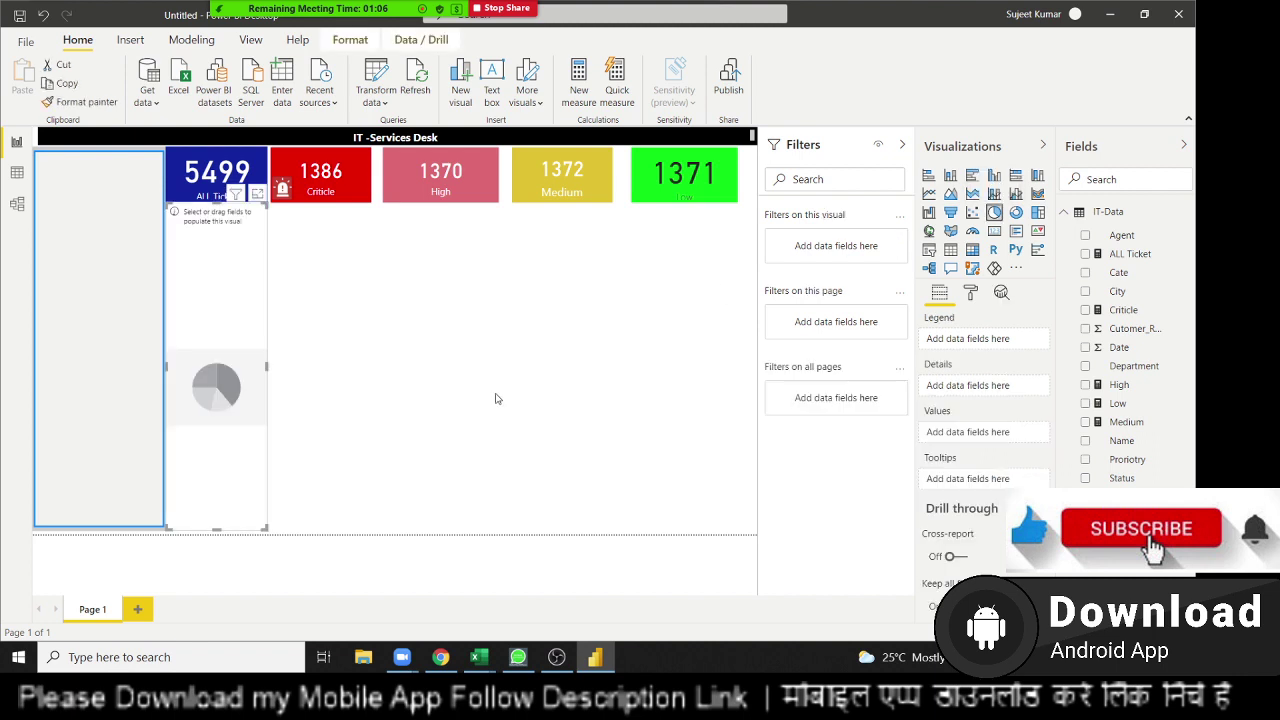
pyautogui.moveTo(240, 313); pyautogui.dragTo(362, 331)
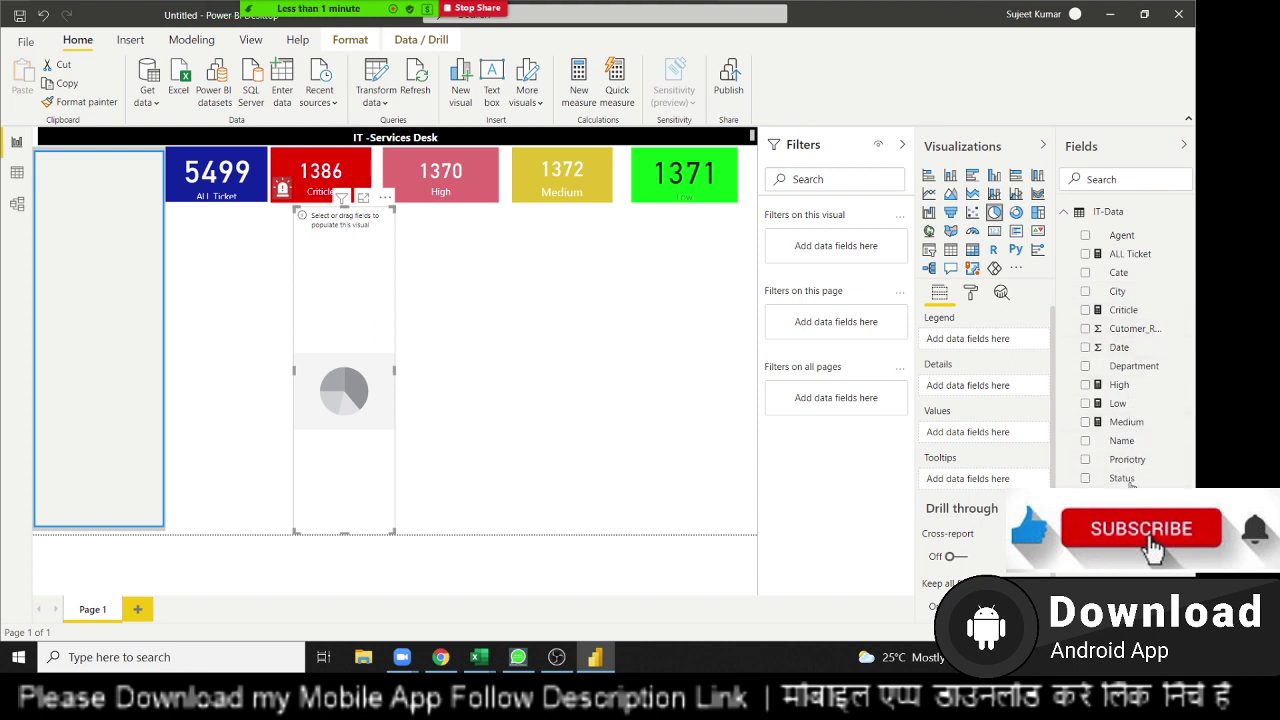
pyautogui.moveTo(1127, 459)
pyautogui.mouseDown()
pyautogui.moveTo(365, 403)
pyautogui.moveTo(407, 499)
pyautogui.mouseUp()
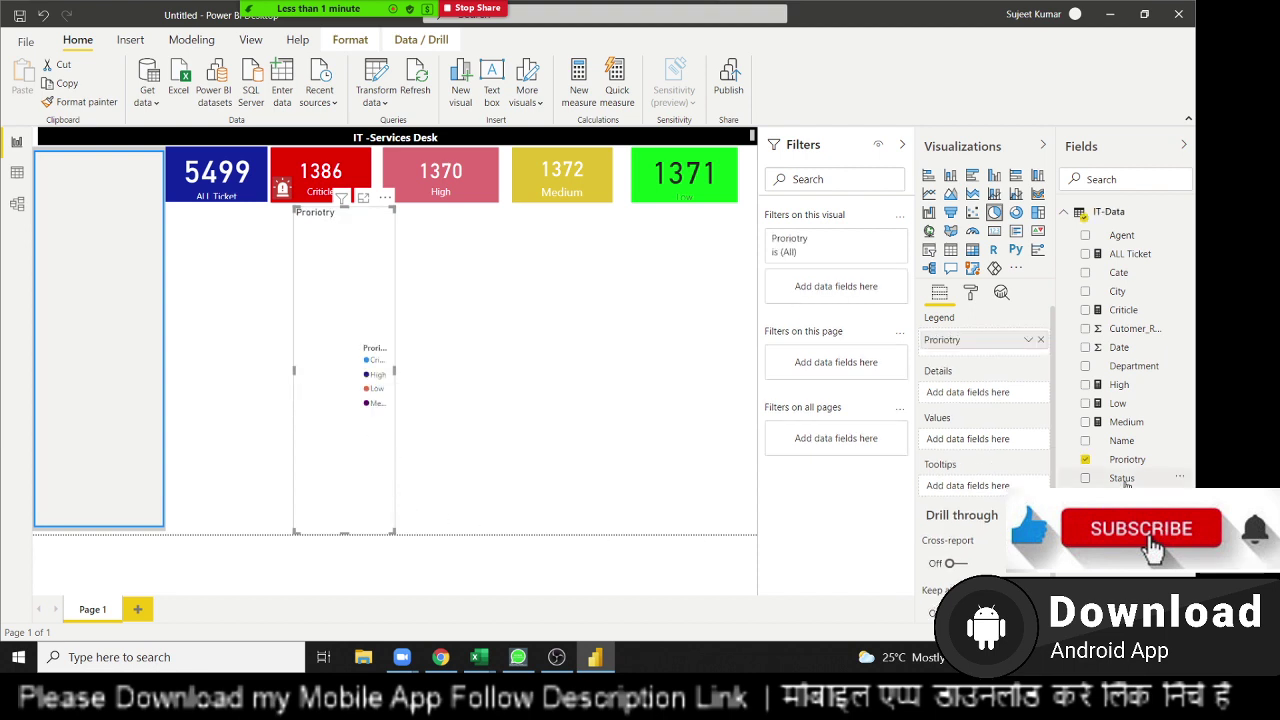
pyautogui.moveTo(1125, 481); pyautogui.dragTo(365, 401)
# Look through the IT-Data and Book1 workbooks and the Chrome dashboard, then return to Power BI.
pyautogui.hotkey('alt', 'Tab')
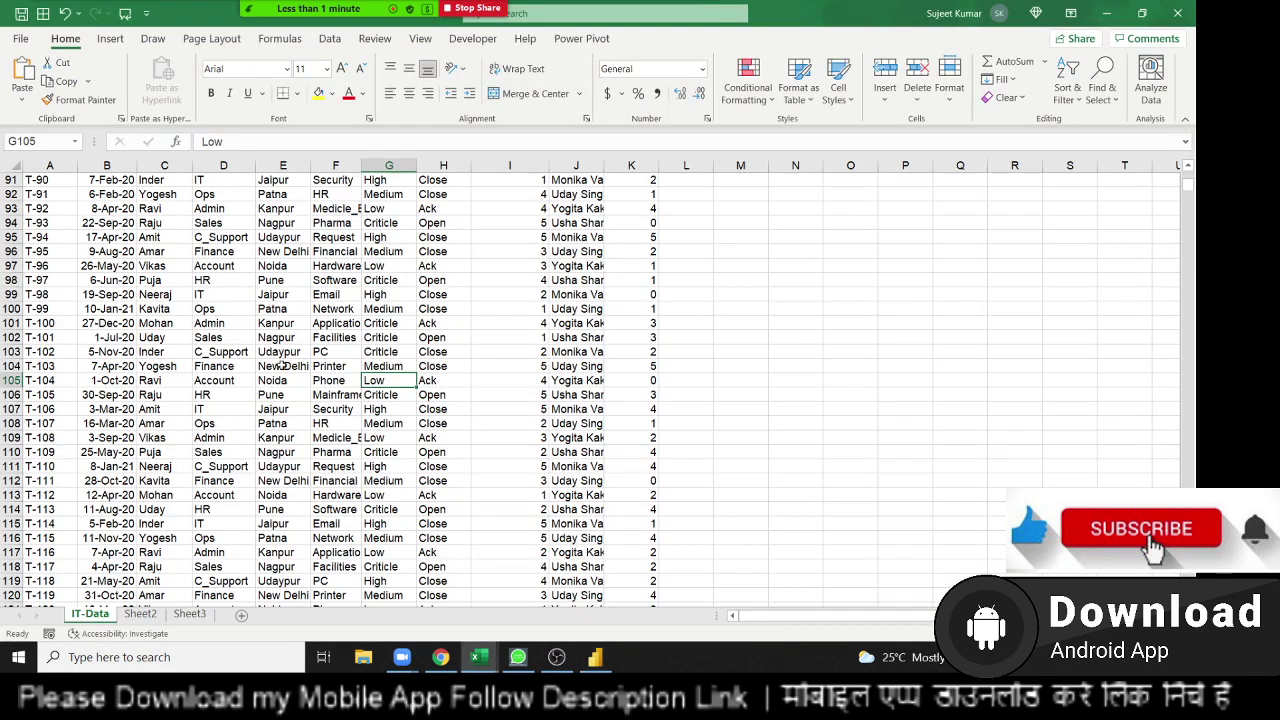
pyautogui.hotkey('alt', 'Tab')
pyautogui.hotkey('alt', 'Tab')
pyautogui.hotkey('alt', 'Tab')
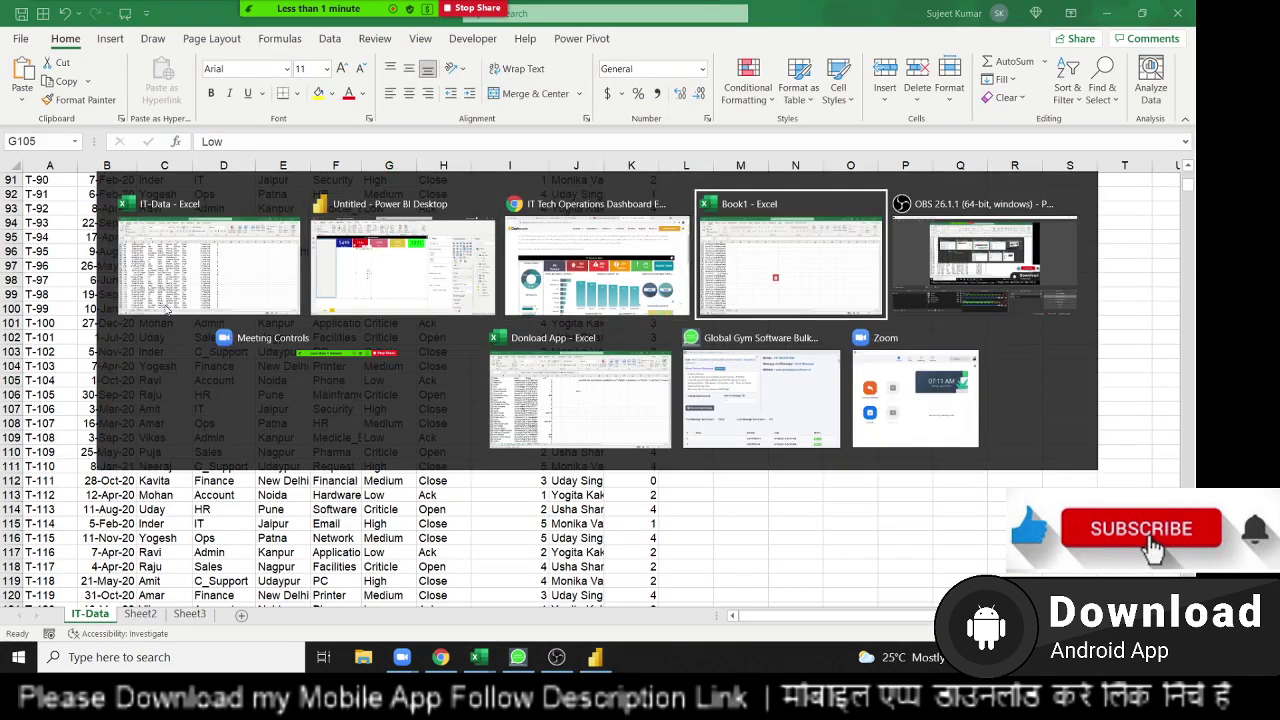
pyautogui.hotkey('alt', 'Tab')
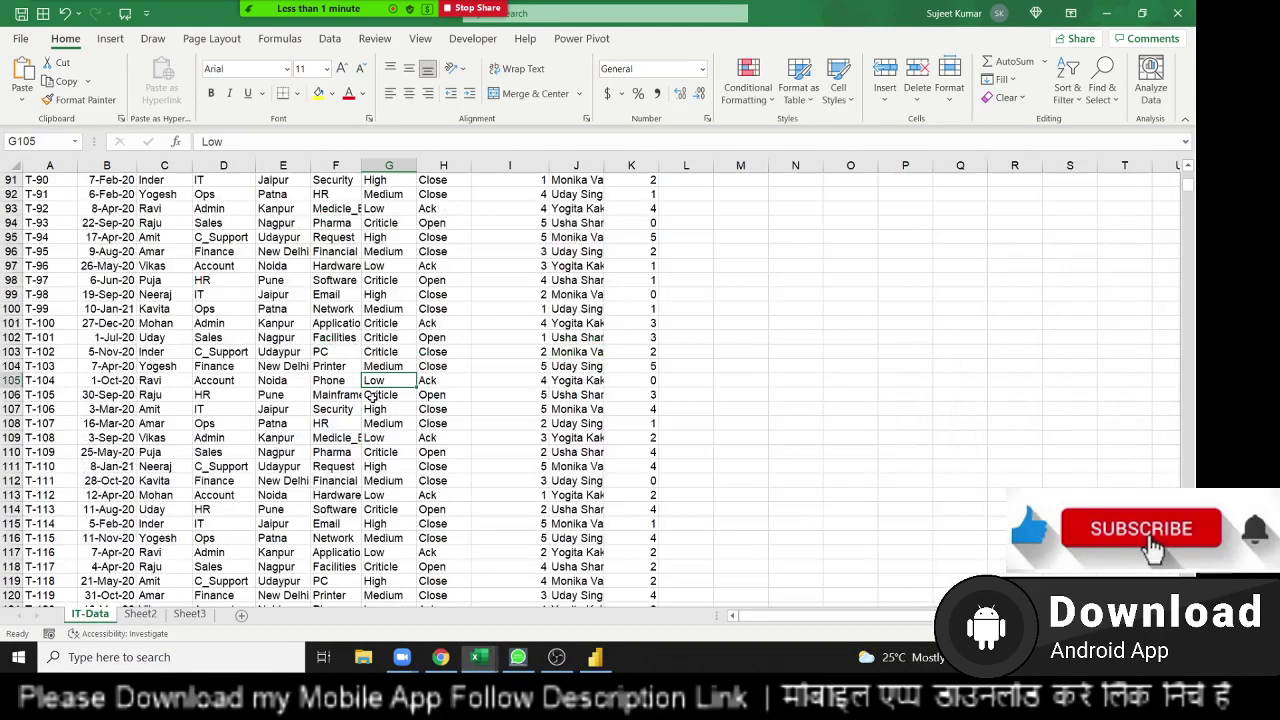
pyautogui.hotkey('alt', 'Tab')
pyautogui.hotkey('alt', 'Tab')
pyautogui.hotkey('alt', 'Tab')
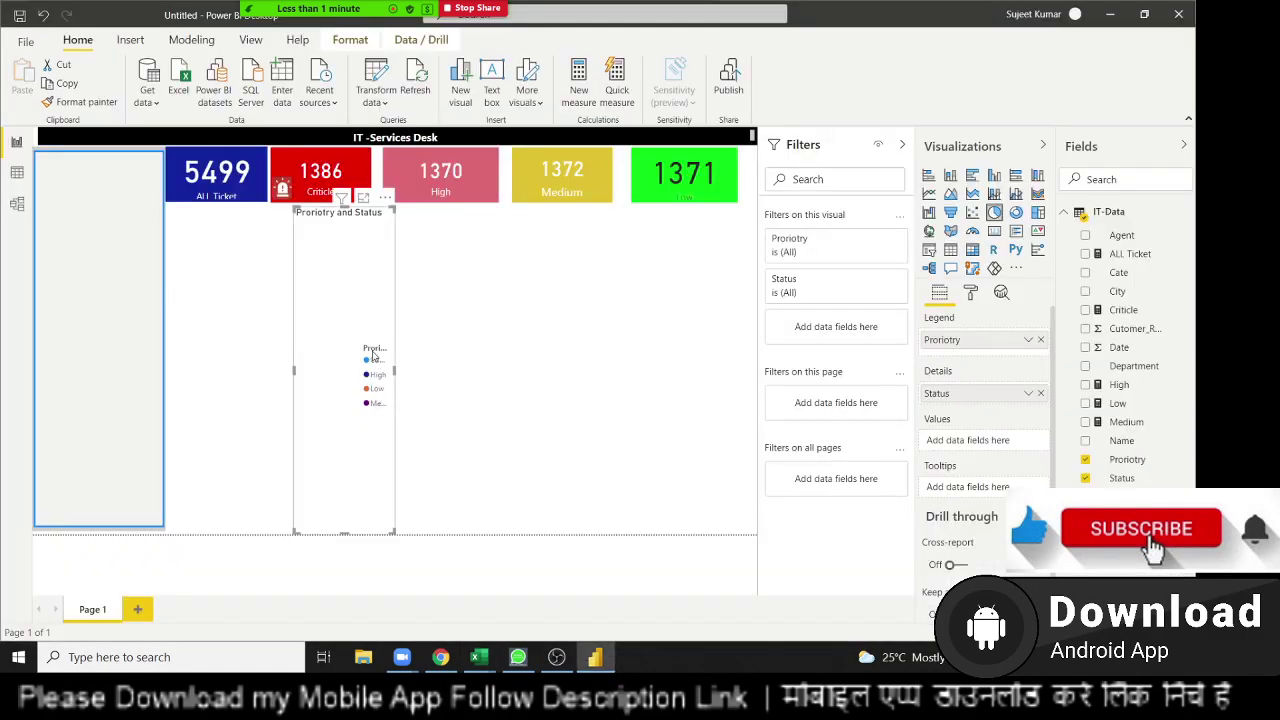
pyautogui.hotkey('alt', 'Tab')
pyautogui.hotkey('alt', 'Tab')
pyautogui.hotkey('alt', 'Tab')
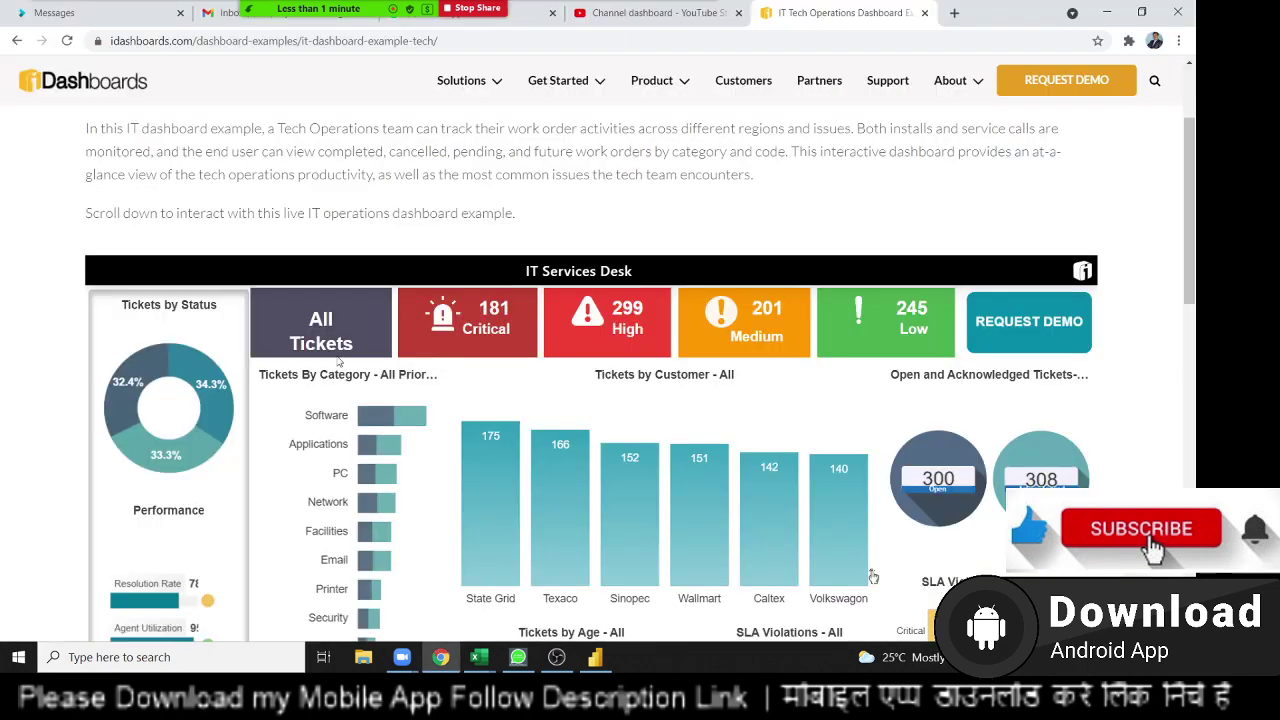
pyautogui.moveTo(198, 384)
pyautogui.hotkey('alt', 'Tab')
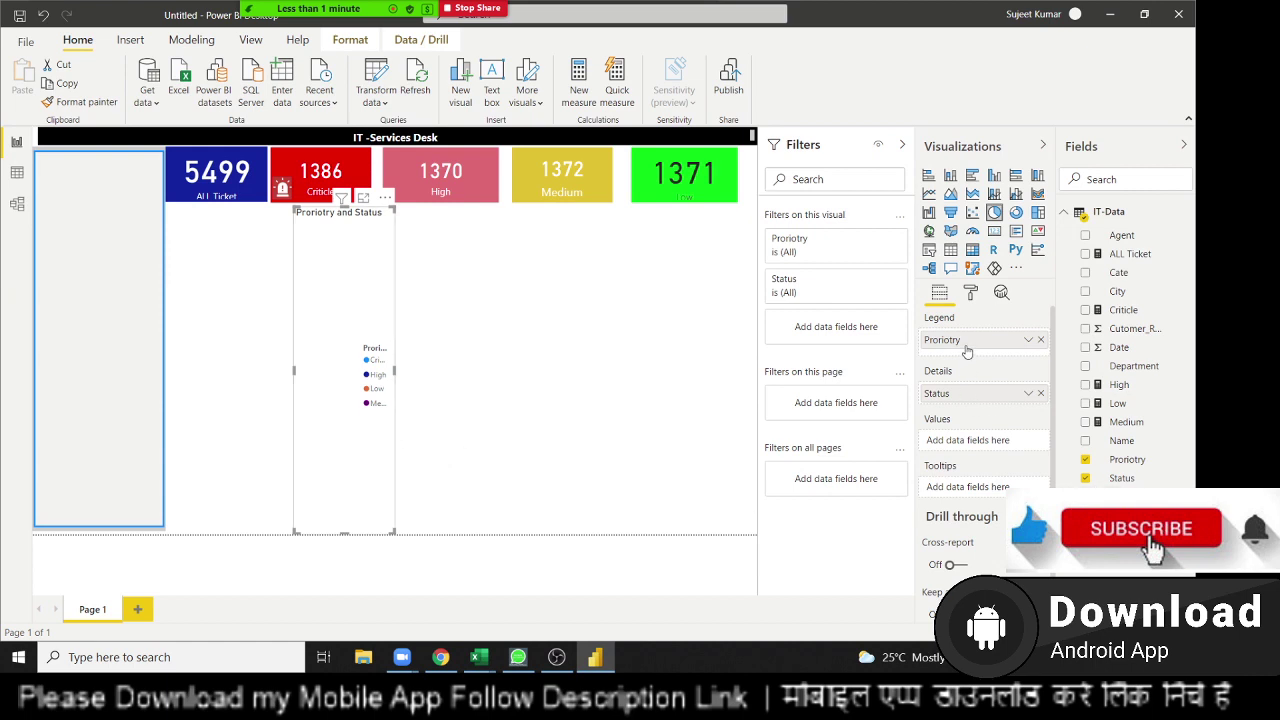
# Rebuild the pie as Count of Status by Status and widen it to the right.
pyautogui.click(1040, 340)
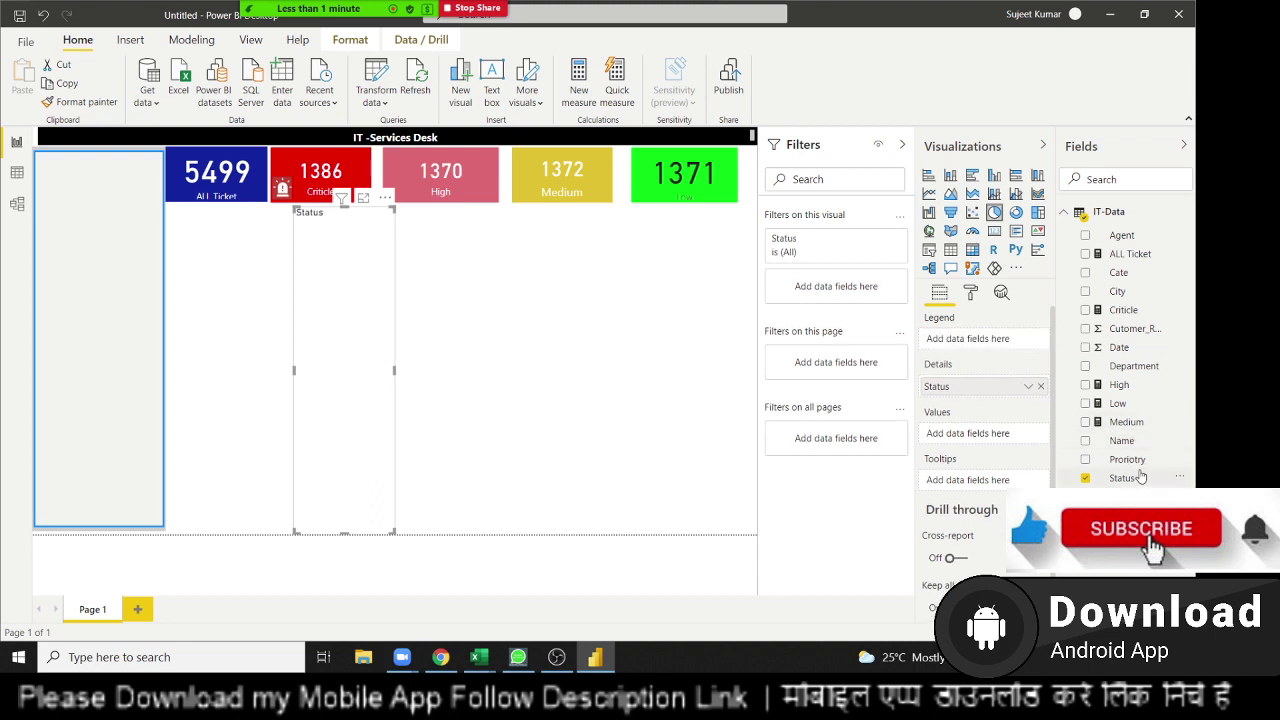
pyautogui.moveTo(1122, 478); pyautogui.dragTo(978, 345)
pyautogui.click(1027, 395)
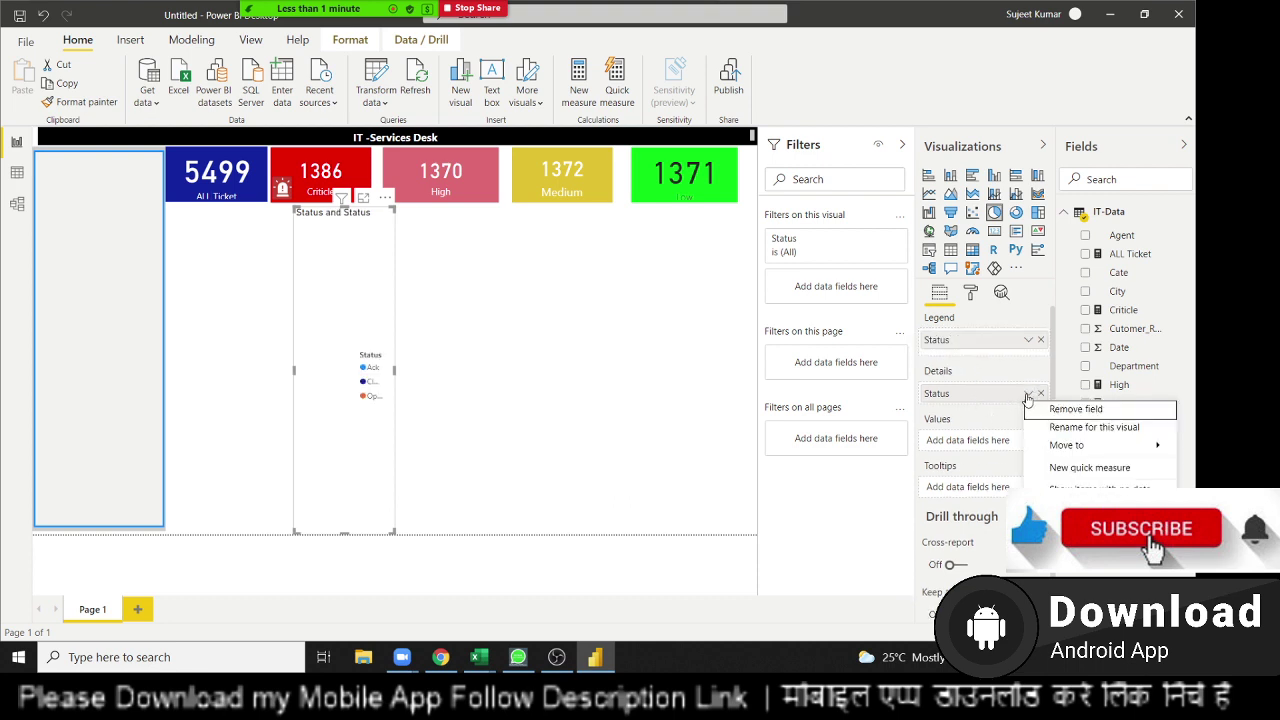
pyautogui.click(998, 400)
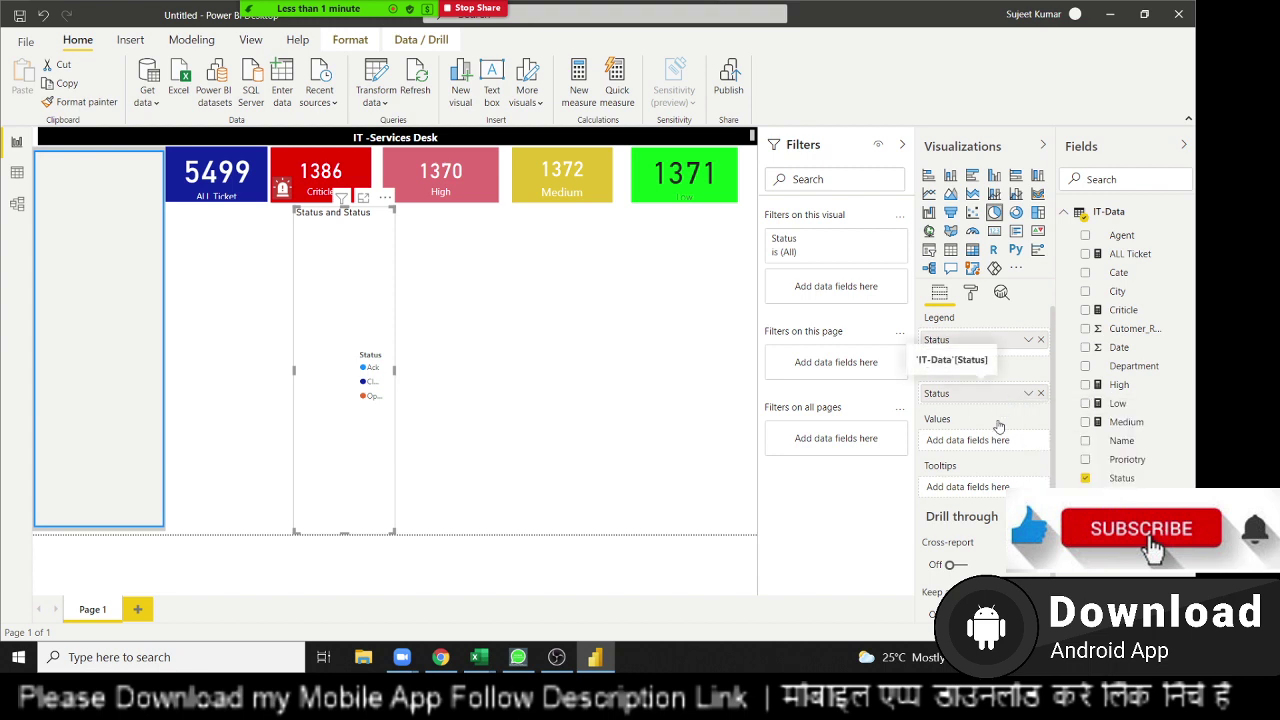
pyautogui.moveTo(998, 448); pyautogui.dragTo(1000, 446)
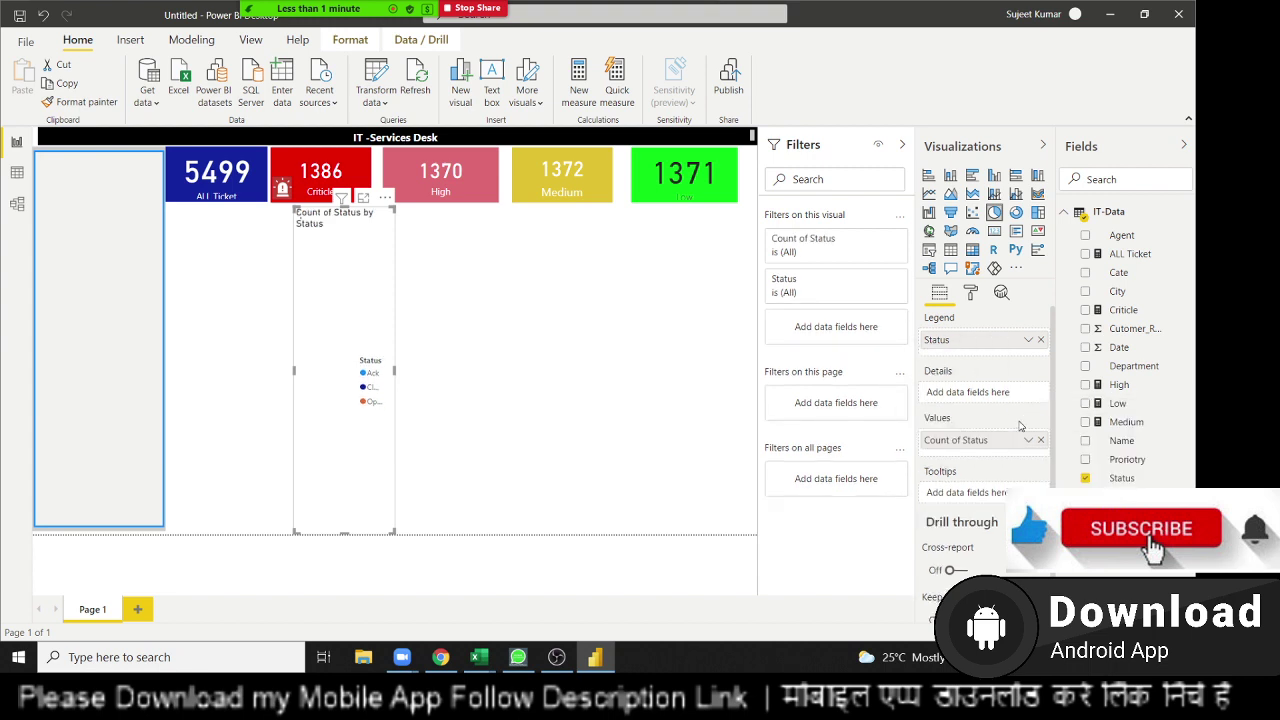
pyautogui.click(1029, 441)
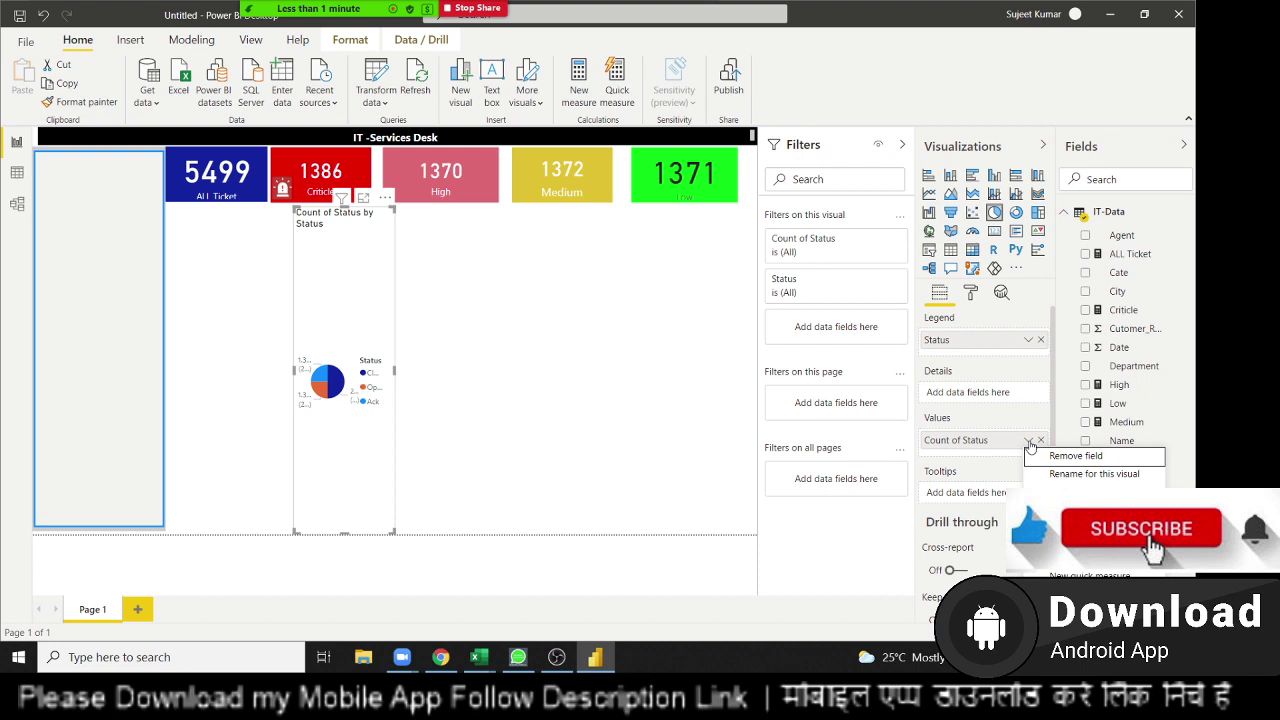
pyautogui.click(414, 306)
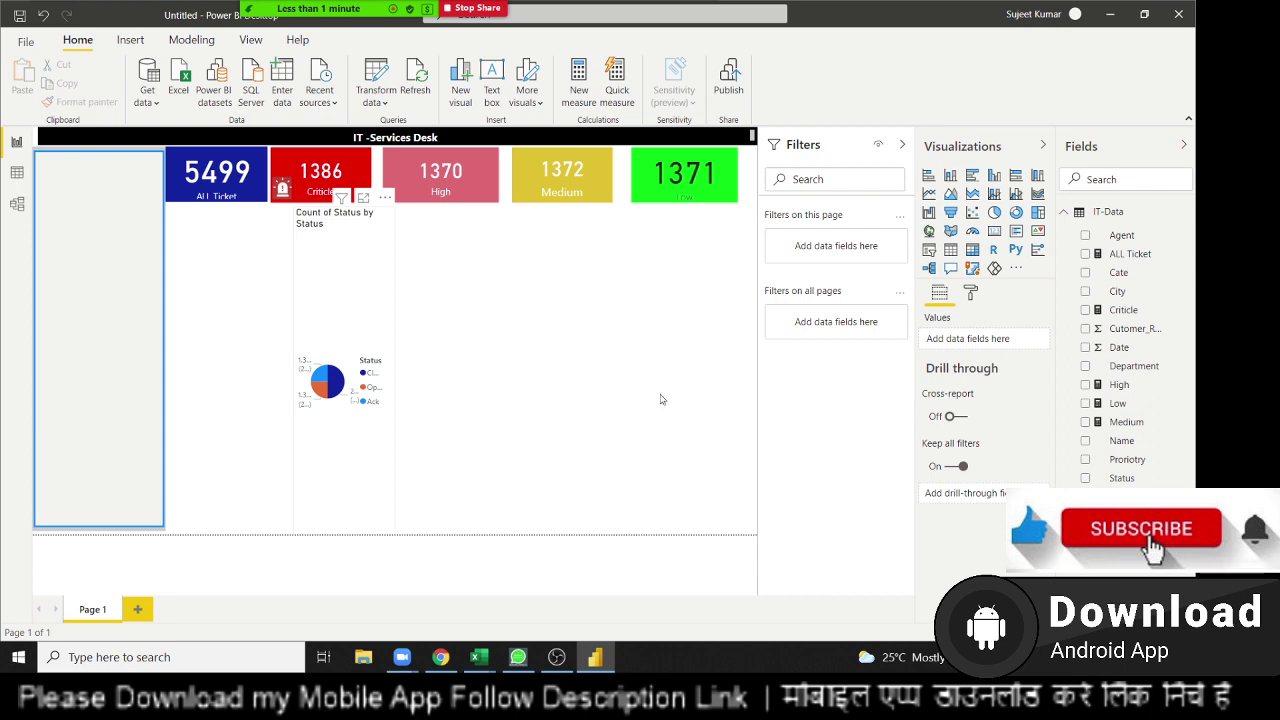
pyautogui.click(364, 312)
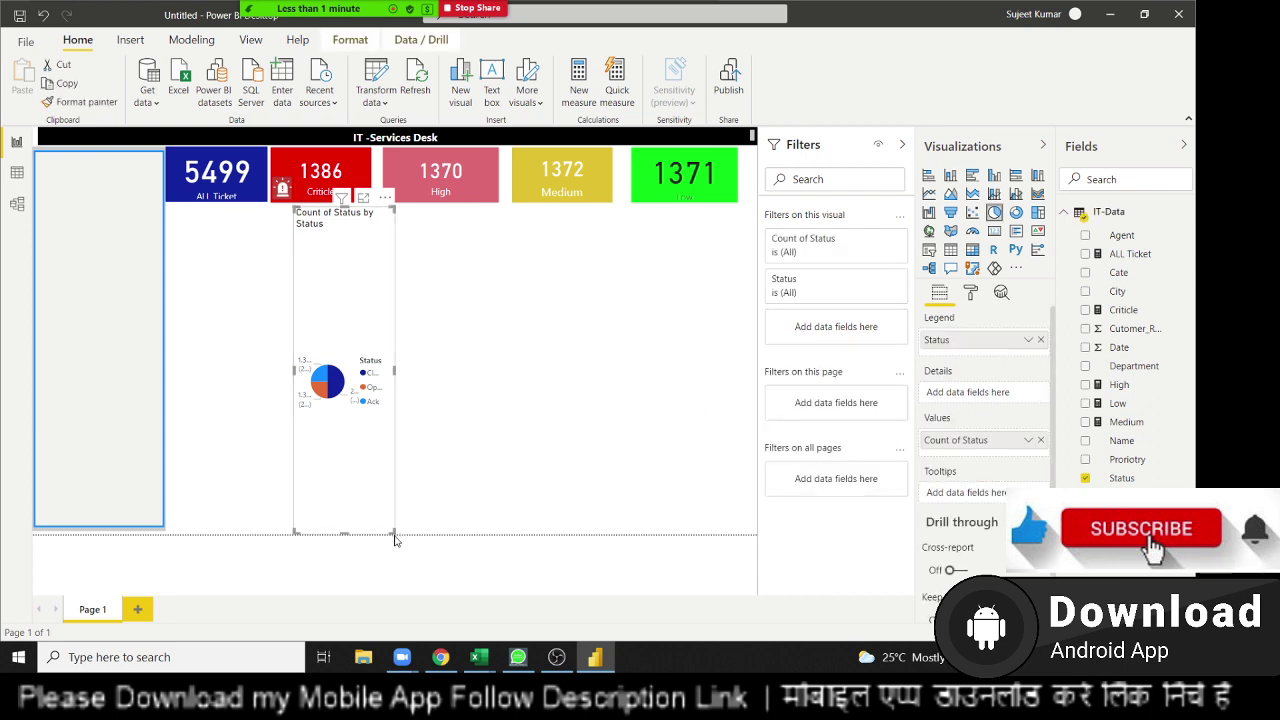
pyautogui.moveTo(394, 370); pyautogui.dragTo(524, 371)
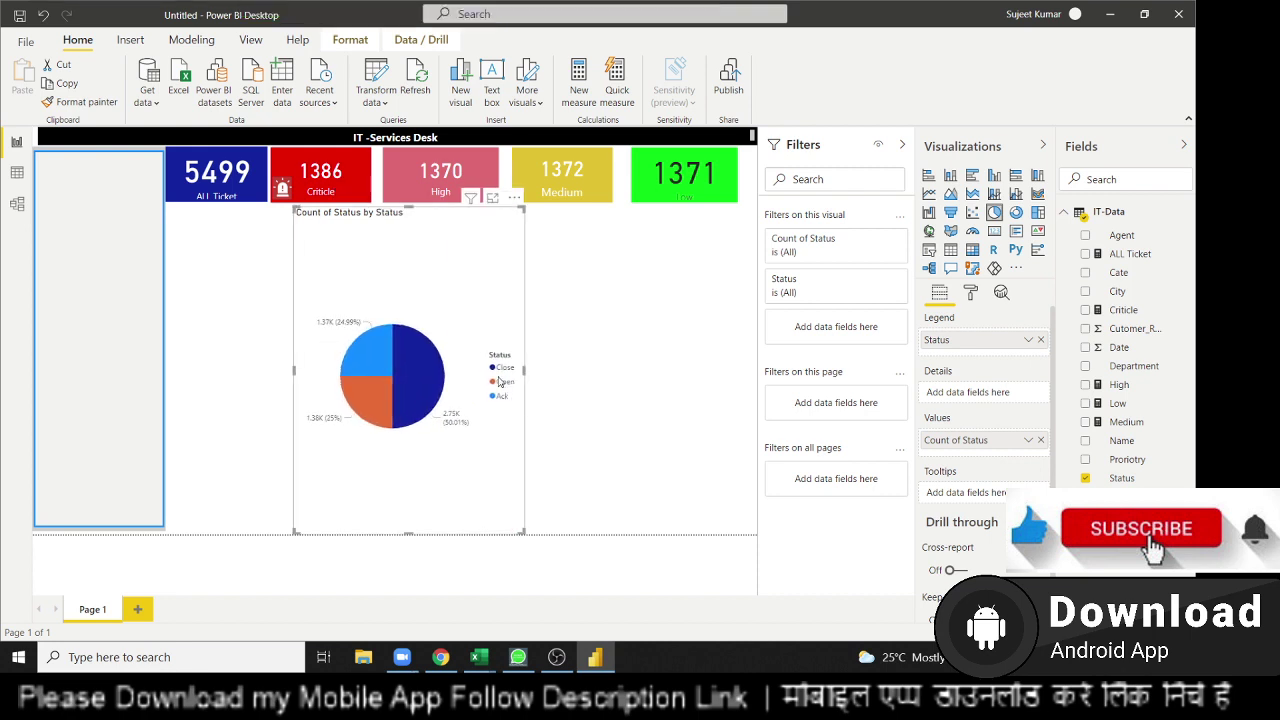
# Highlight the Open slice in the pie chart legend so Close and Ack dim.
pyautogui.click(500, 381)
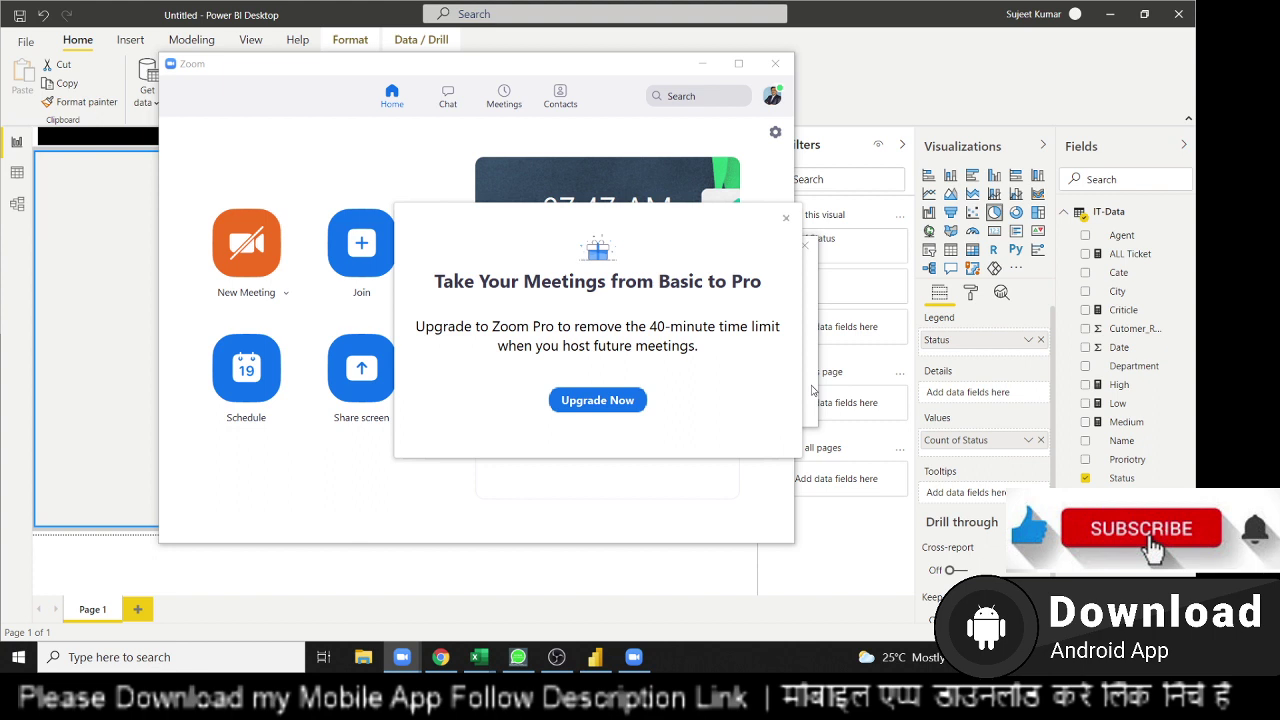
# Start a new Zoom meeting, dismiss the Pro upgrade offer, and minimize Zoom.
pyautogui.click(267, 241)
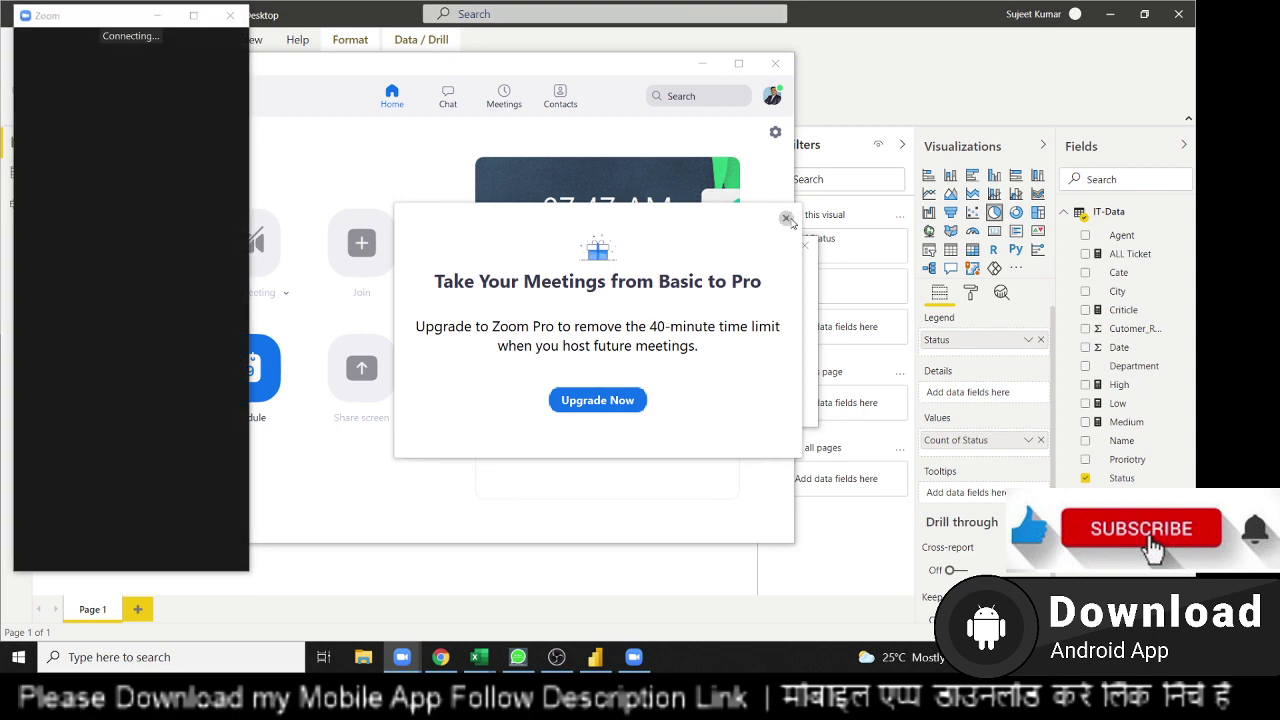
pyautogui.click(786, 218)
pyautogui.click(702, 65)
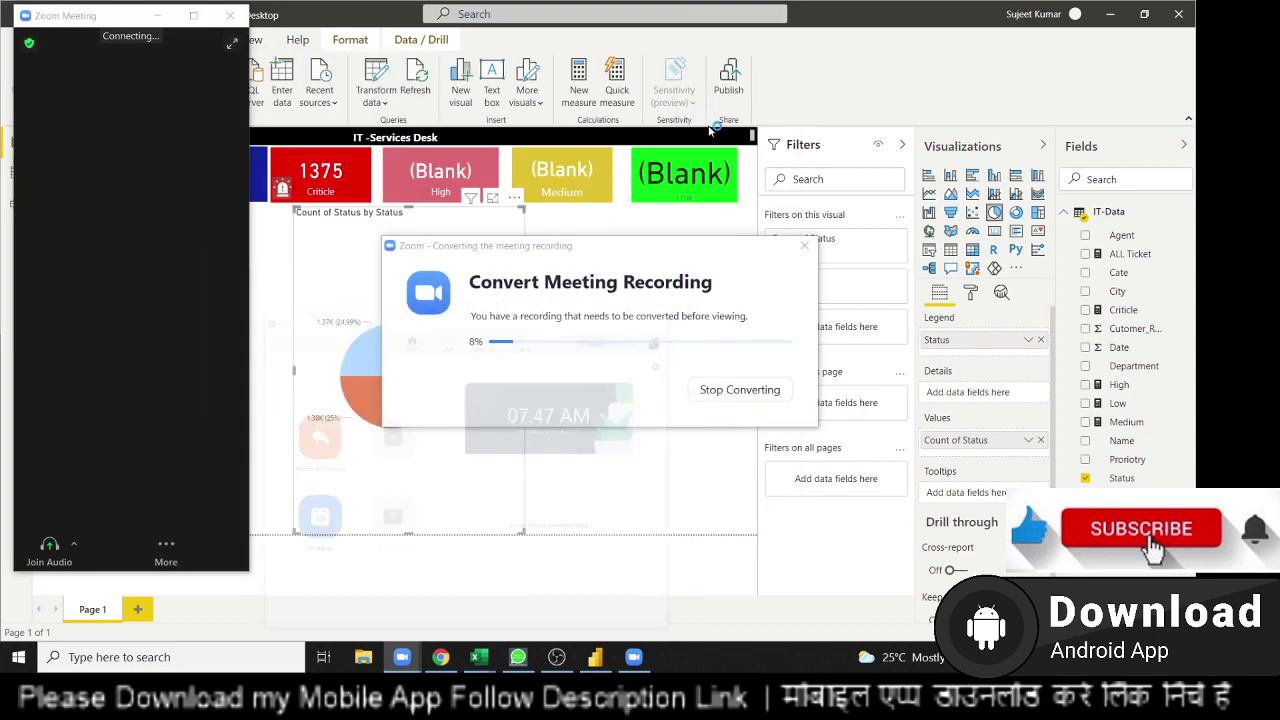
# Back in Power BI, move the pie chart left, nearer the Criticle card.
pyautogui.click(585, 574)
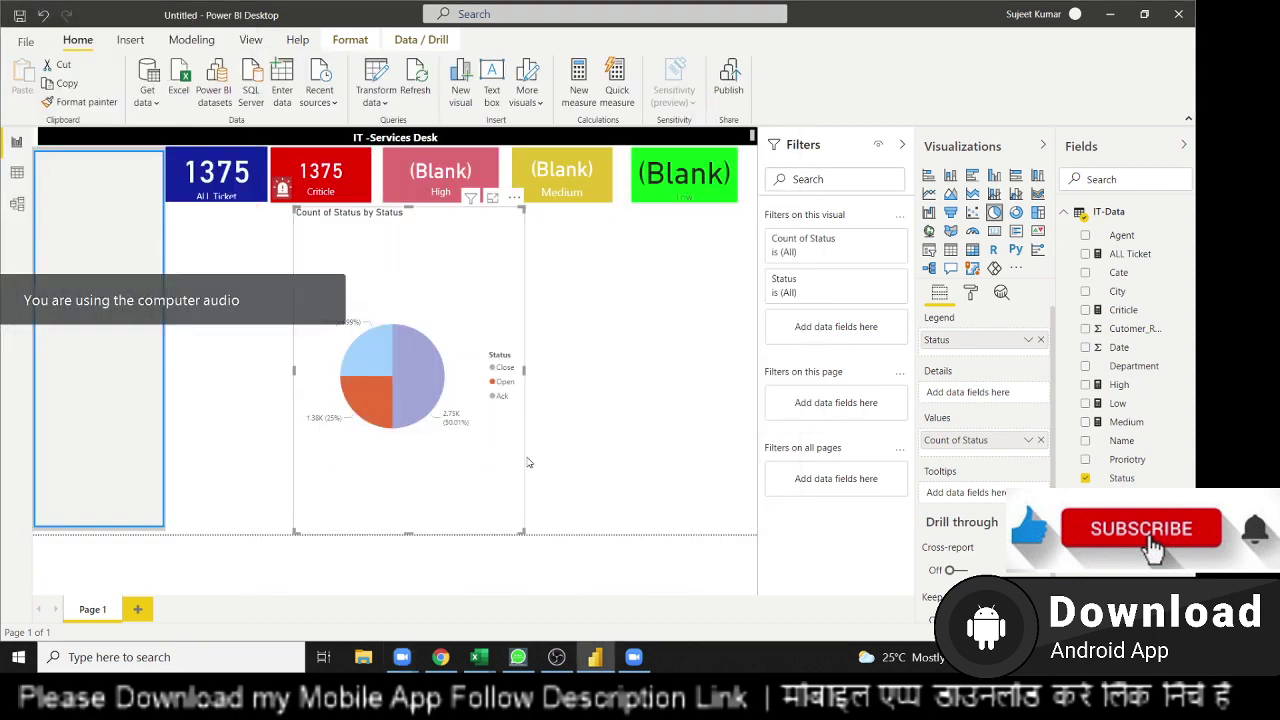
pyautogui.click(314, 229)
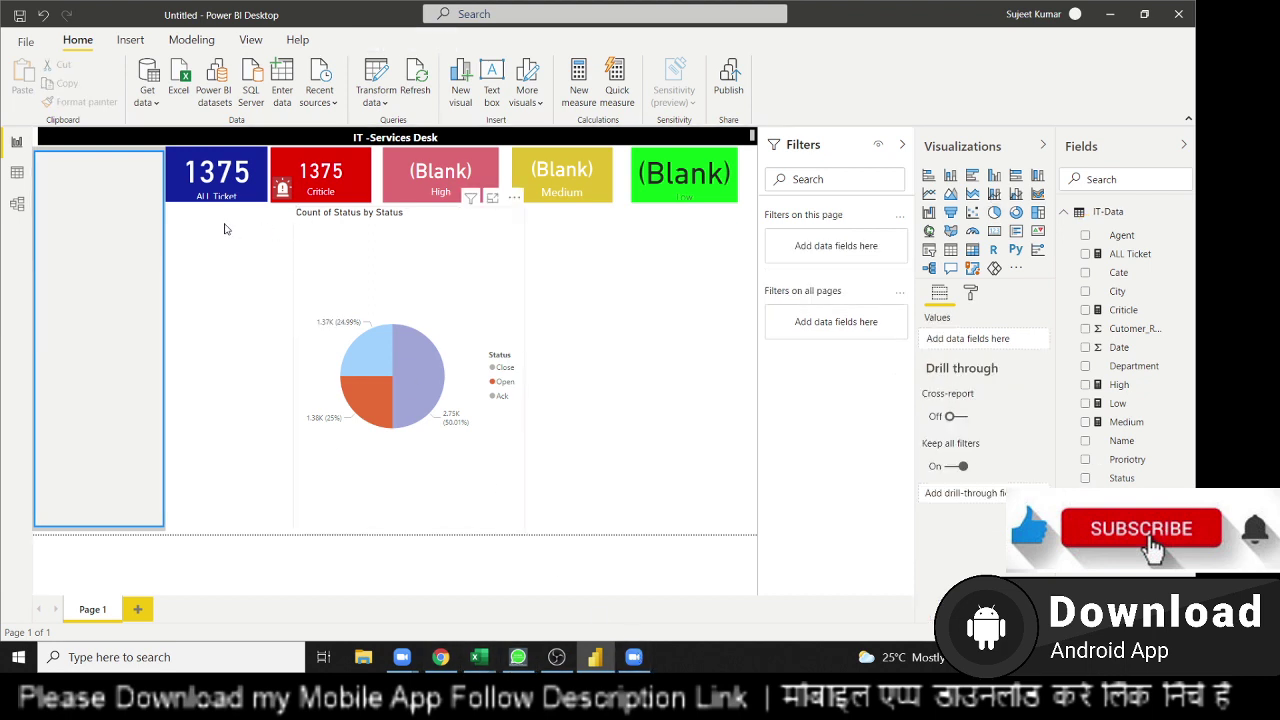
pyautogui.moveTo(314, 229); pyautogui.dragTo(225, 229)
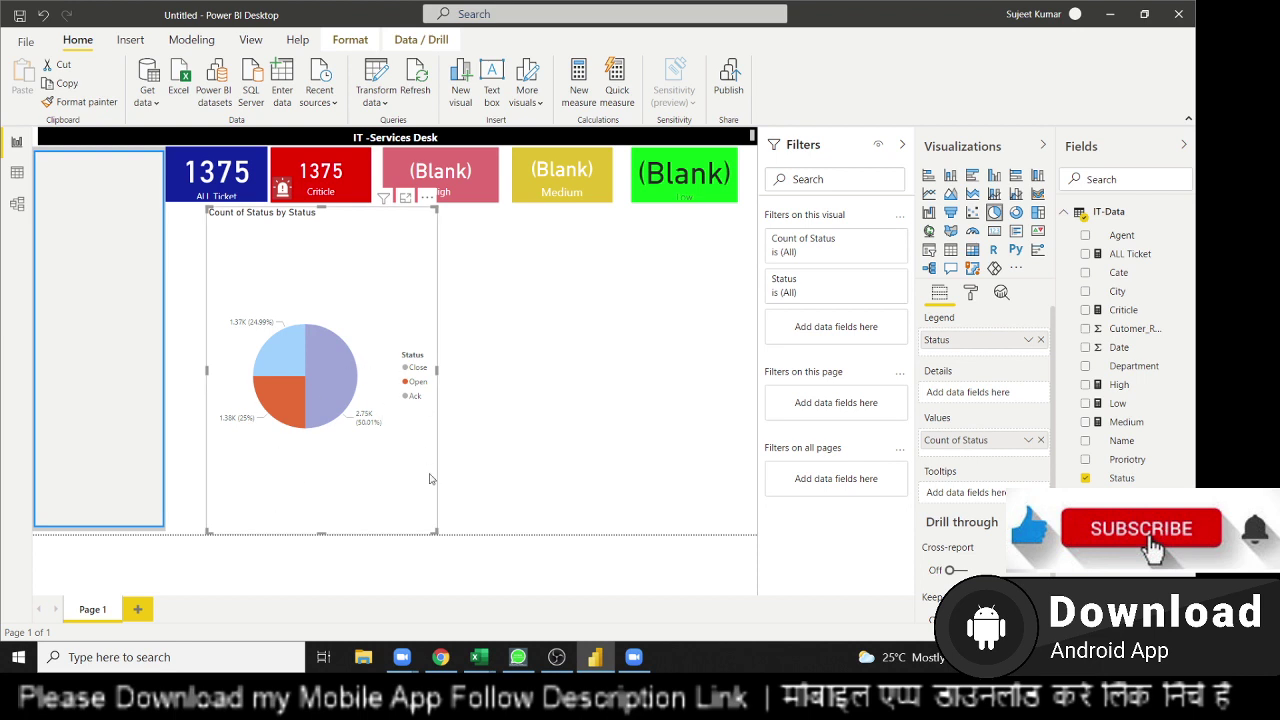
# Share the whole screen from the maximized Zoom meeting, then check the participants list.
pyautogui.moveTo(411, 665)
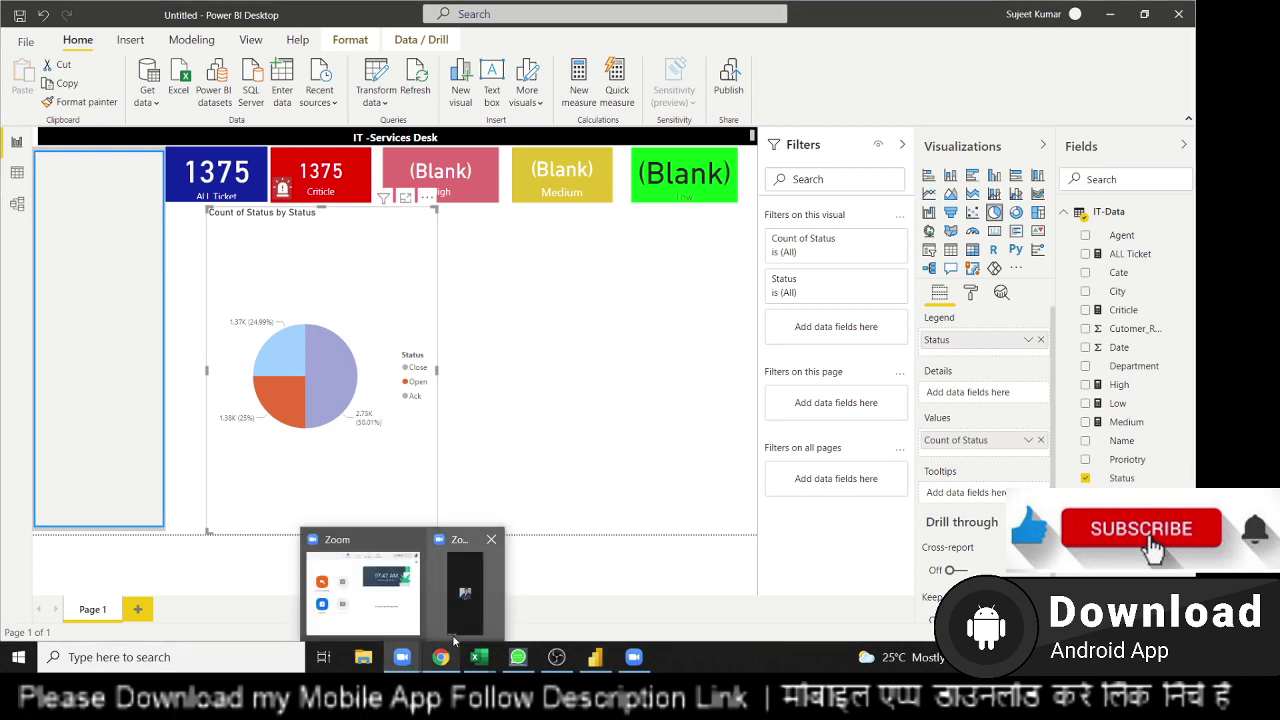
pyautogui.click(450, 630)
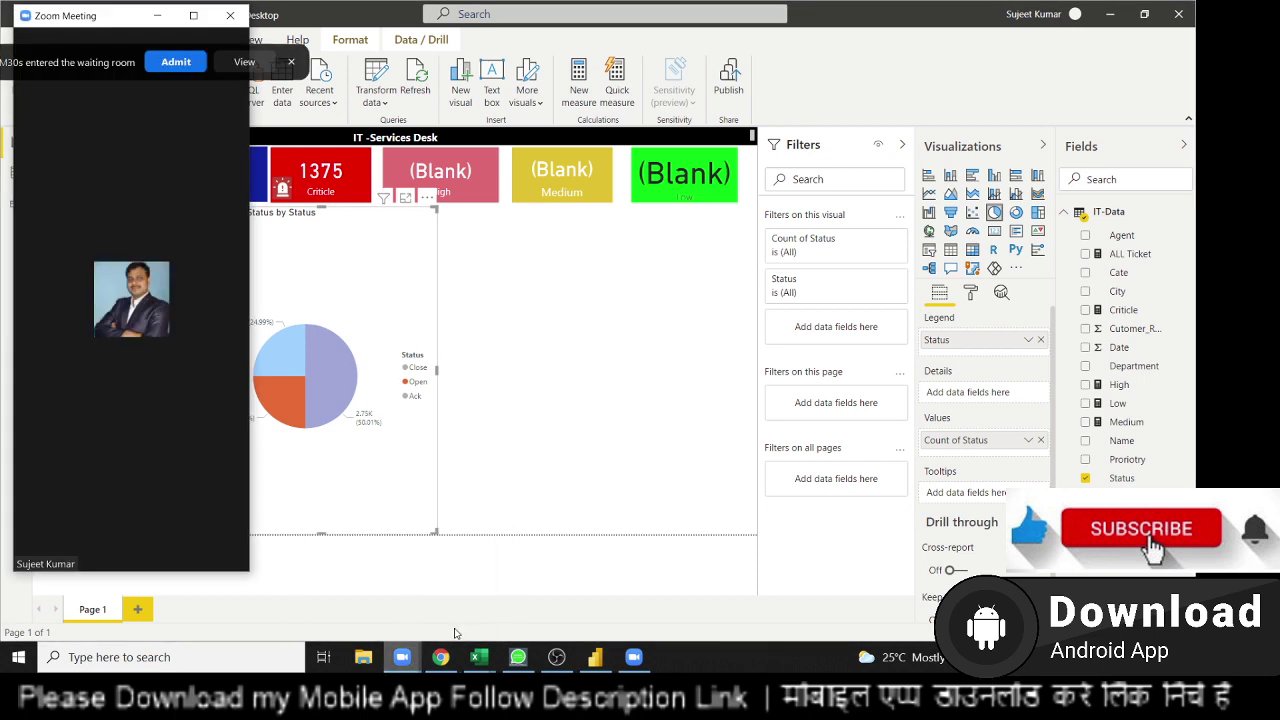
pyautogui.click(193, 15)
pyautogui.click(688, 620)
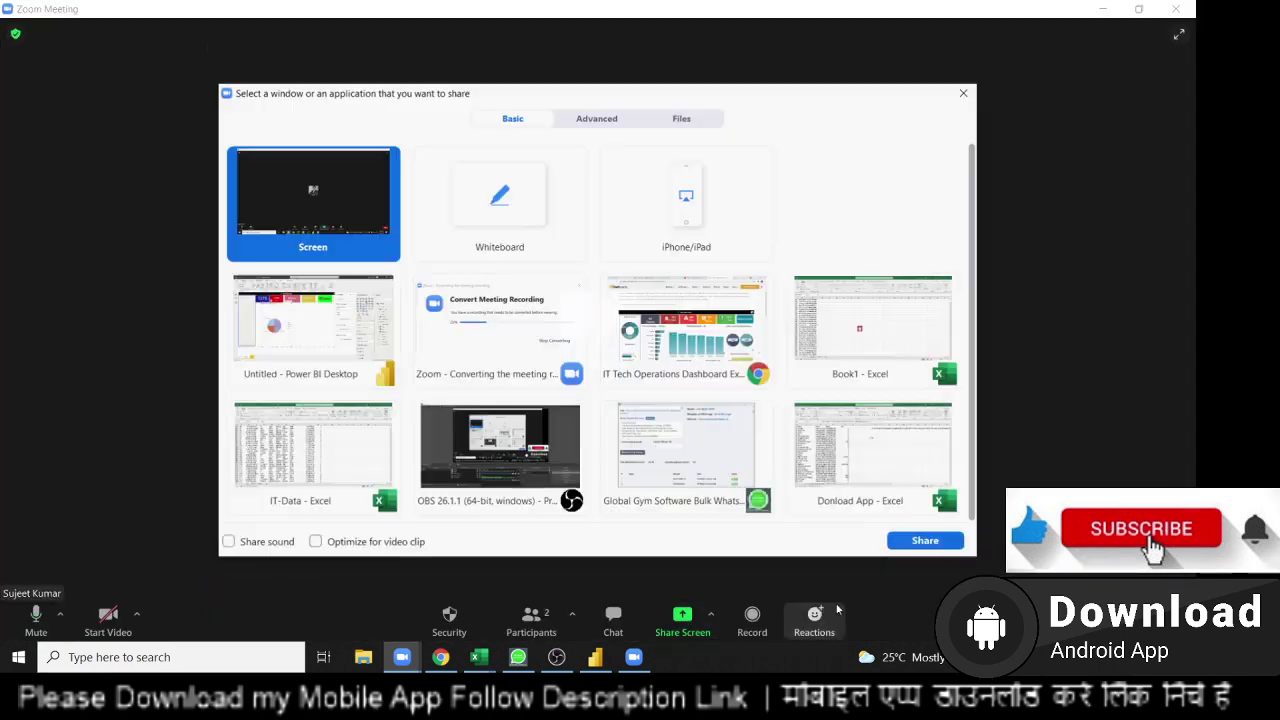
pyautogui.click(897, 541)
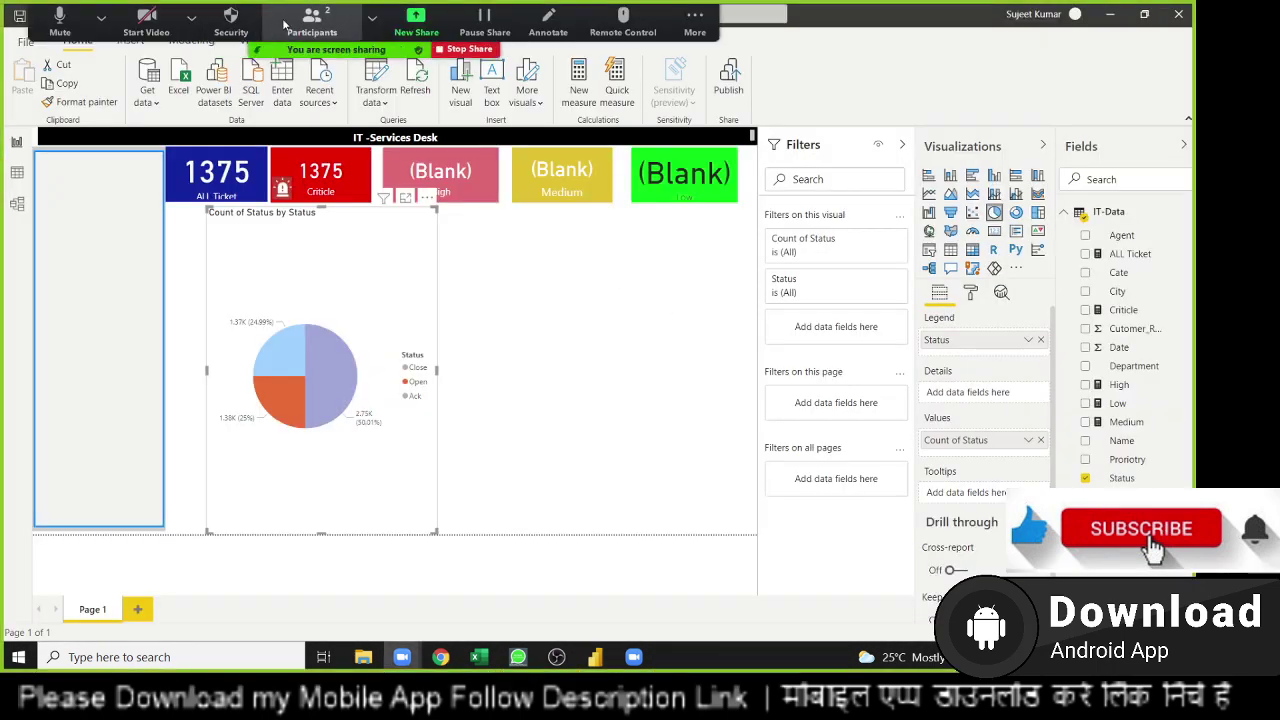
pyautogui.click(318, 20)
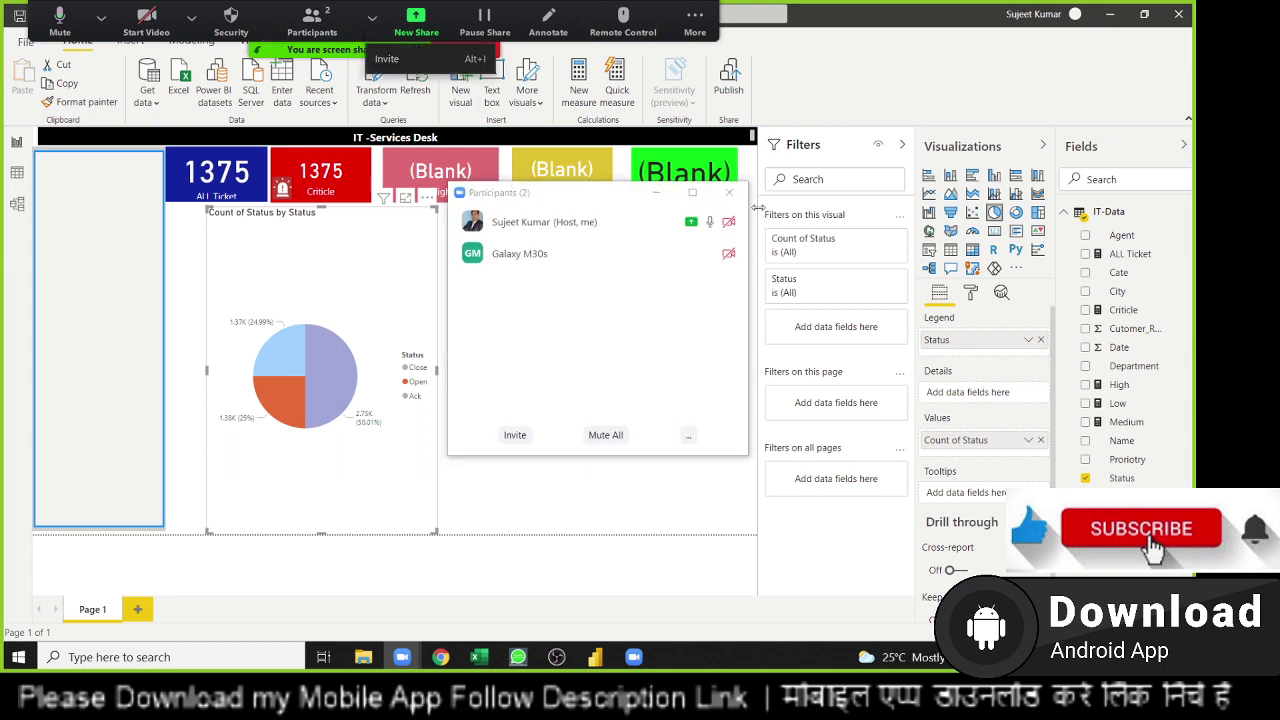
pyautogui.click(729, 192)
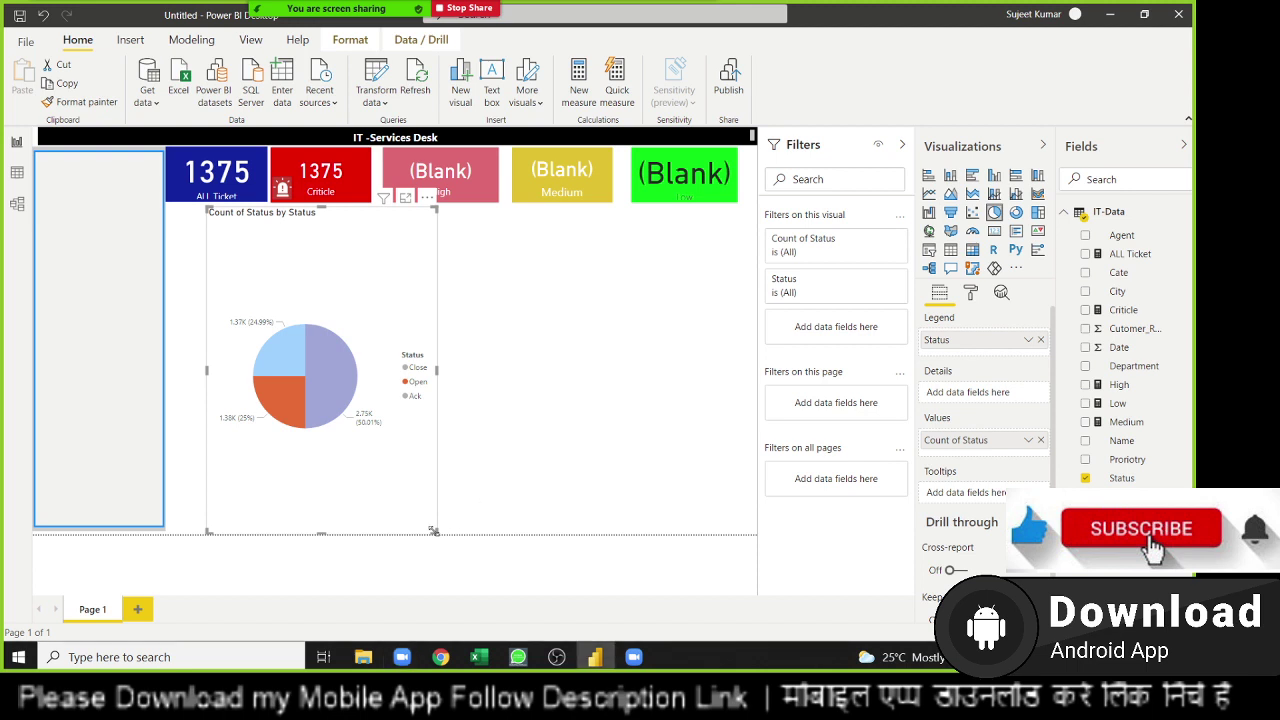
# Shrink the status pie chart and turn its legend off.
pyautogui.moveTo(433, 530); pyautogui.dragTo(405, 398)
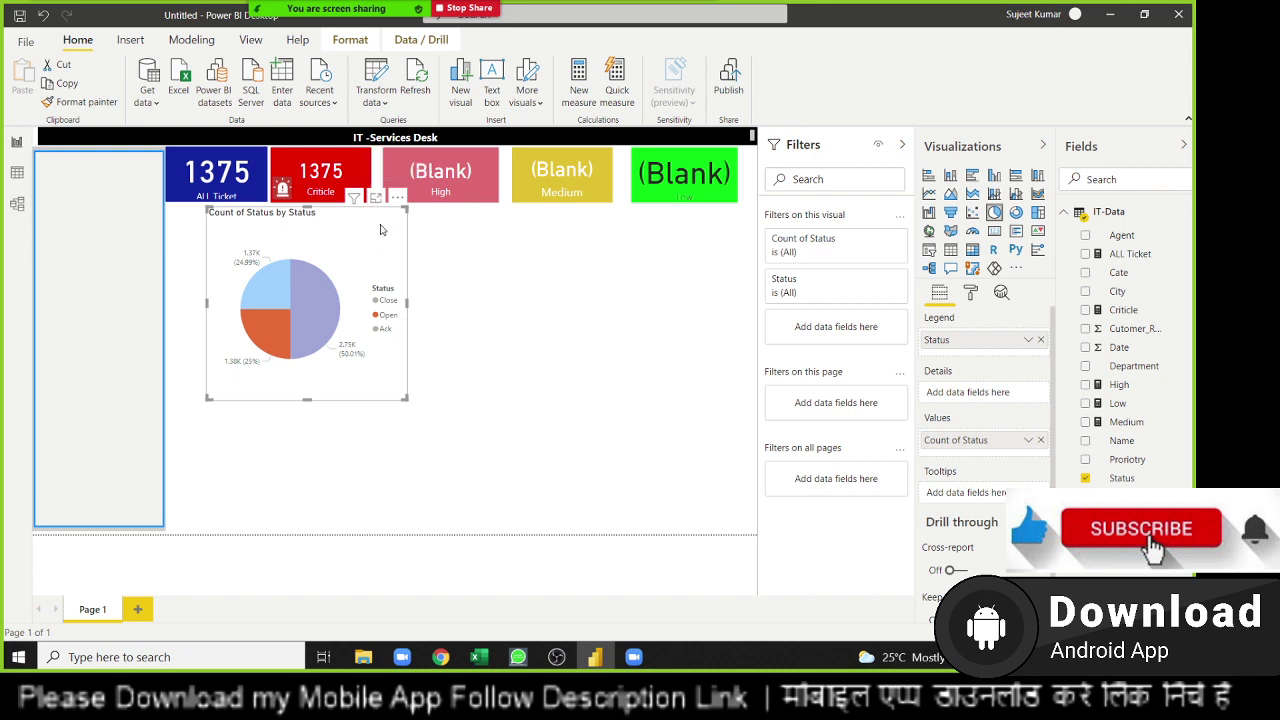
pyautogui.click(972, 306)
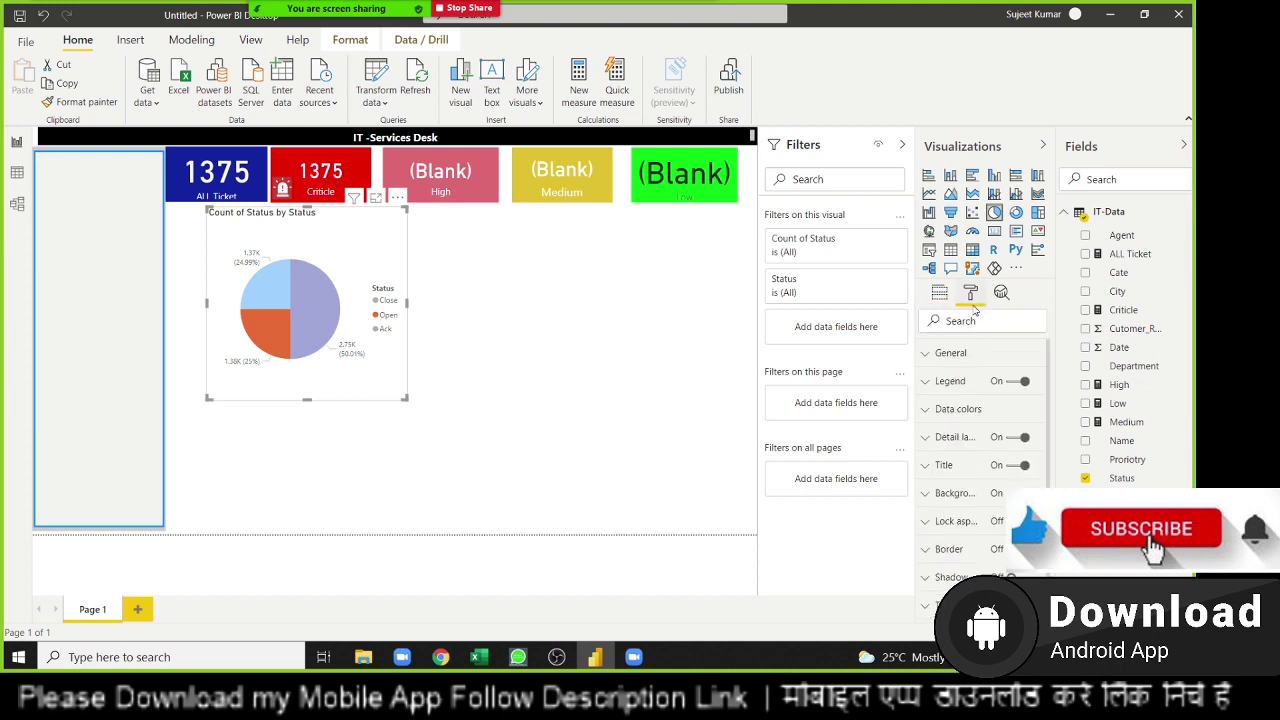
pyautogui.click(1012, 382)
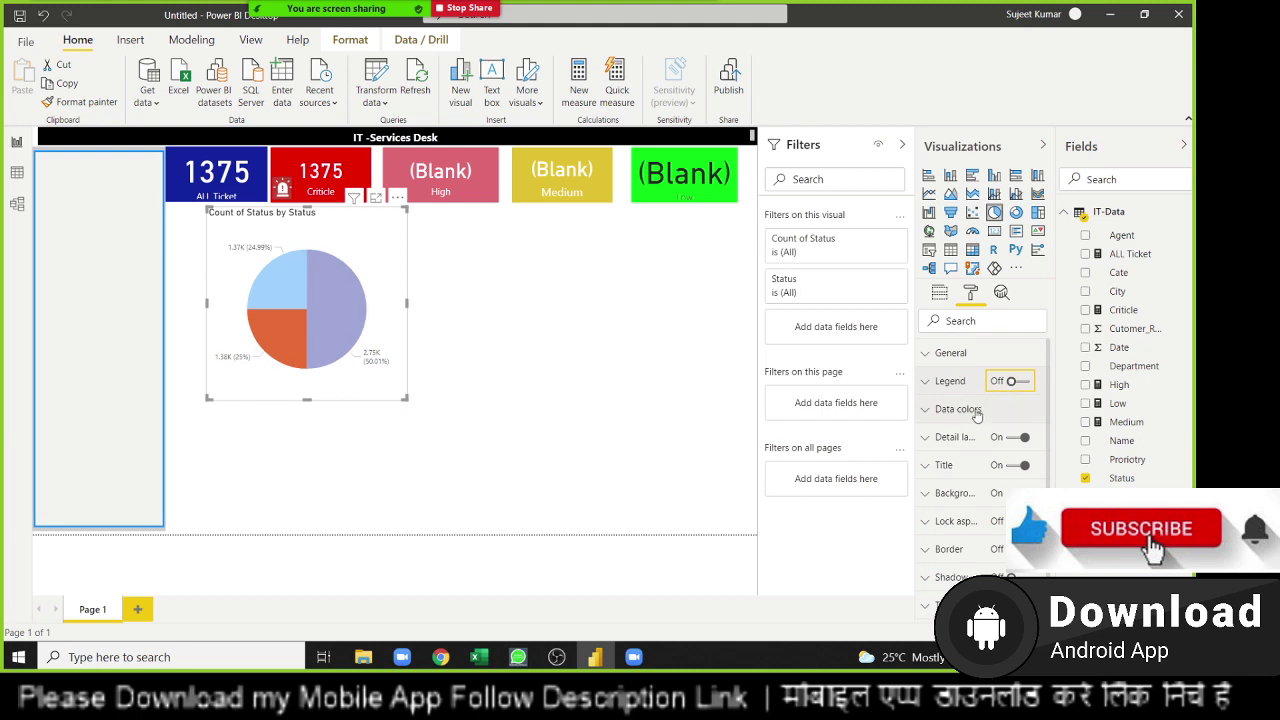
# Set the pie chart's detail label style to Percent of total (24.99%, 25%, 50.01%).
pyautogui.click(972, 443)
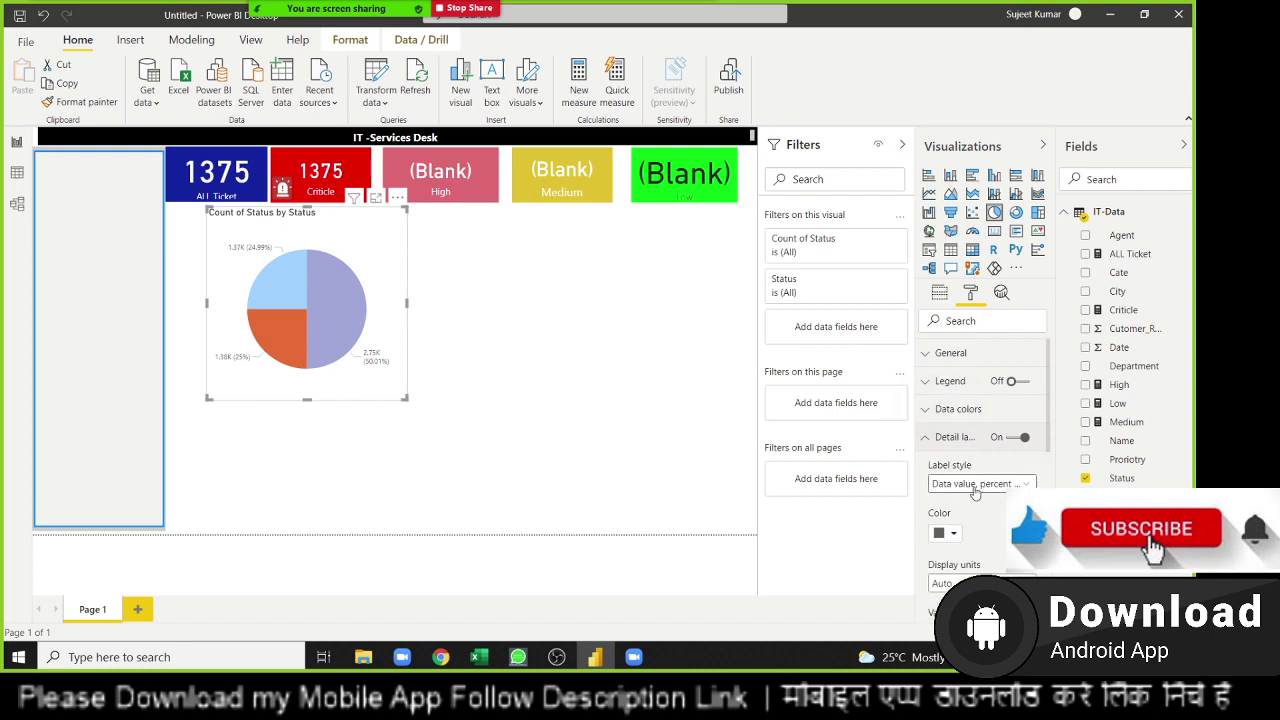
pyautogui.click(975, 486)
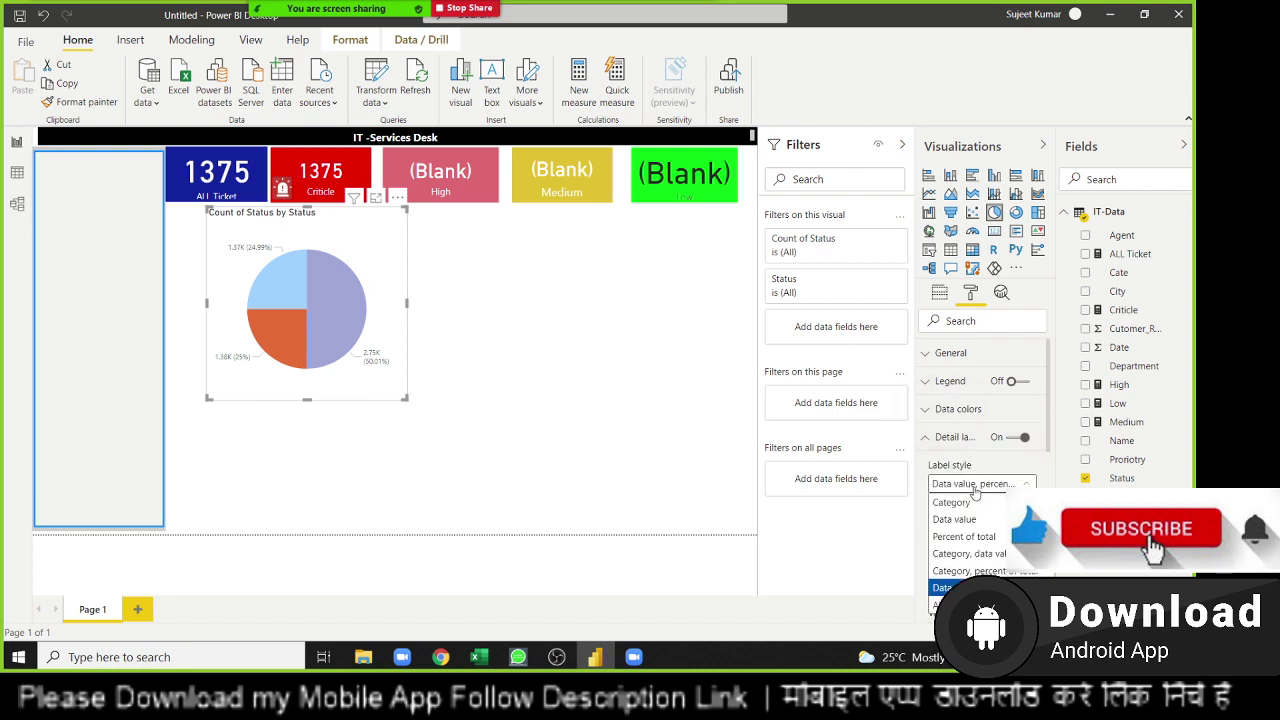
pyautogui.press('Up')
pyautogui.press('Up')
pyautogui.press('Up')
pyautogui.press('Up')
pyautogui.press('Up')
pyautogui.press('Down')
pyautogui.press('Down')
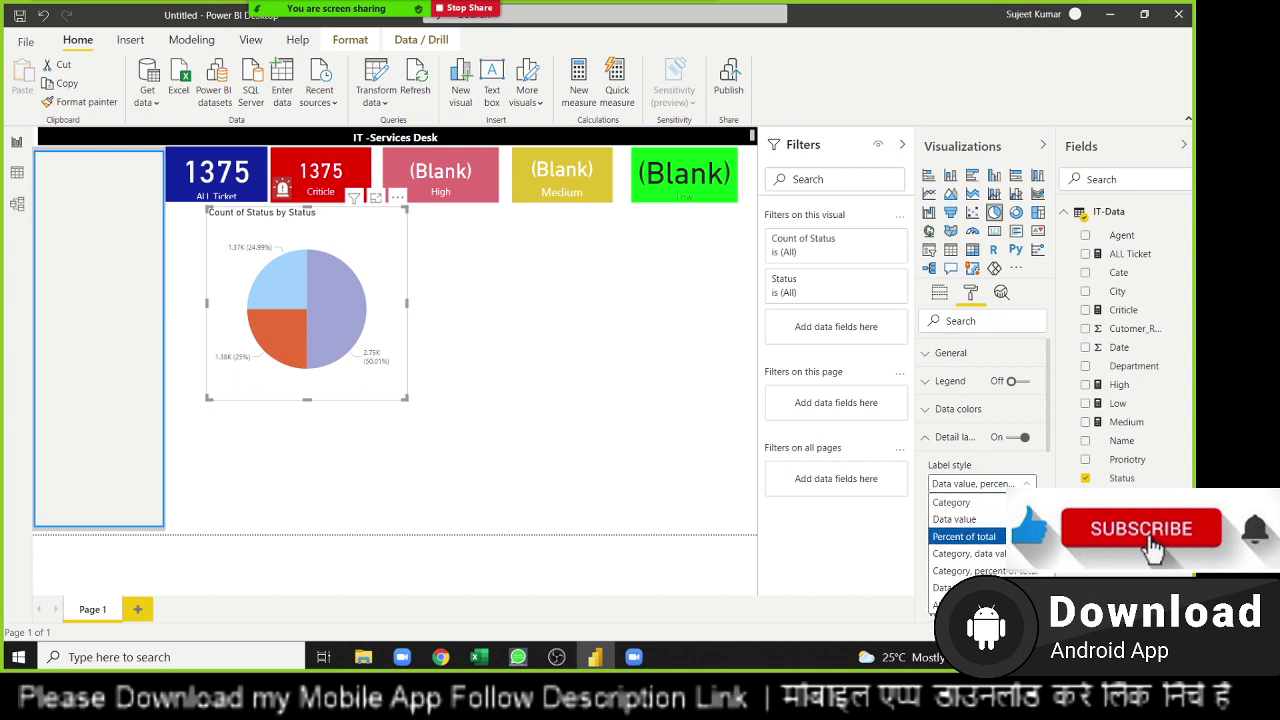
pyautogui.press('Return')
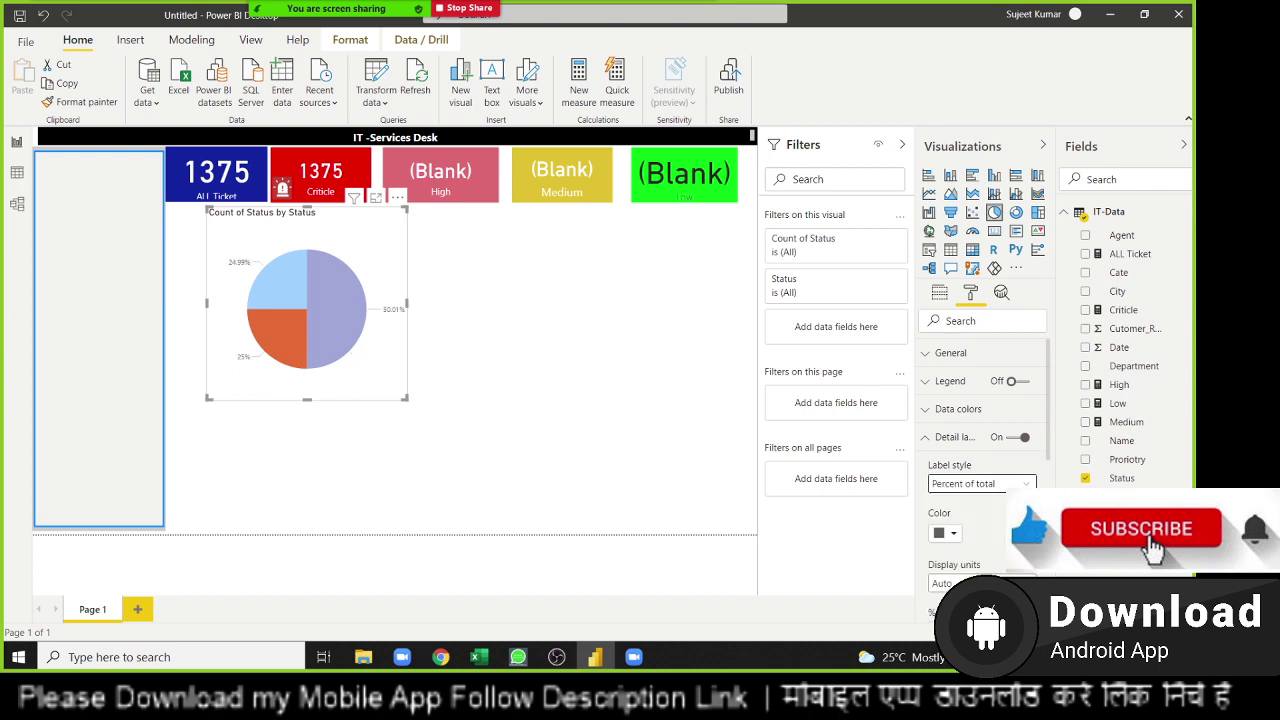
pyautogui.click(1003, 484)
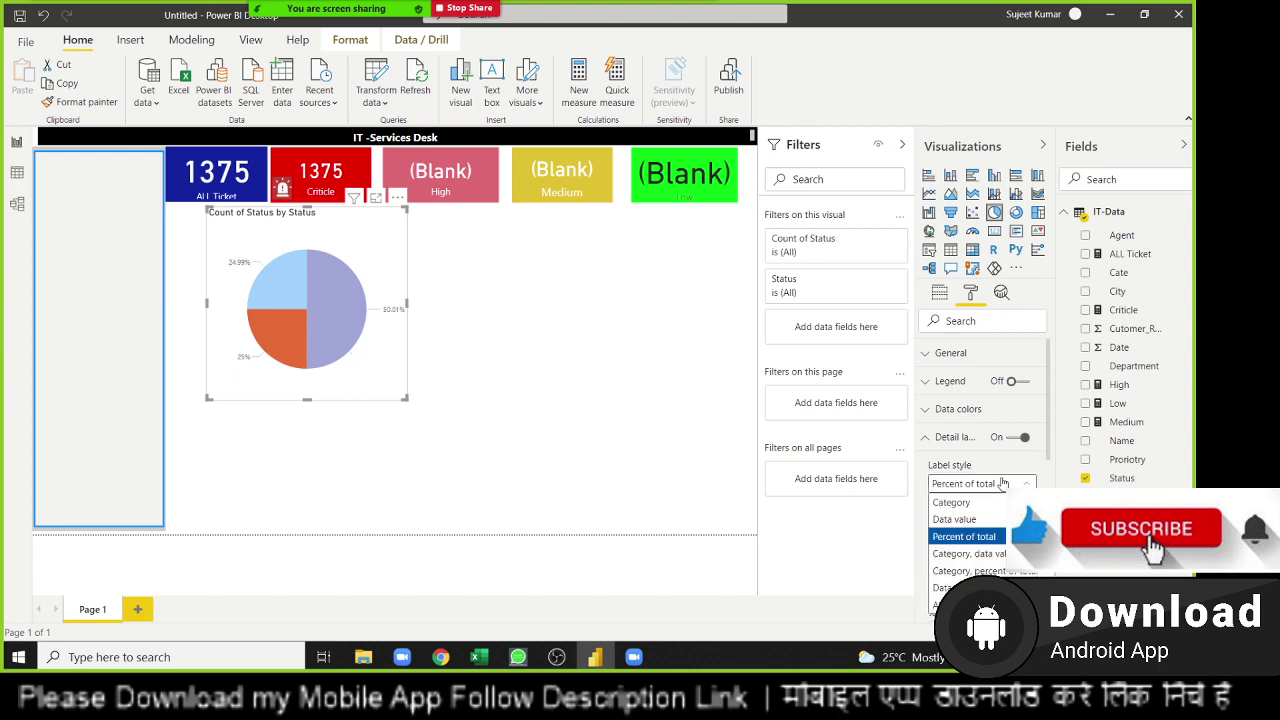
pyautogui.click(1003, 484)
pyautogui.scroll(-2, 1003, 484)
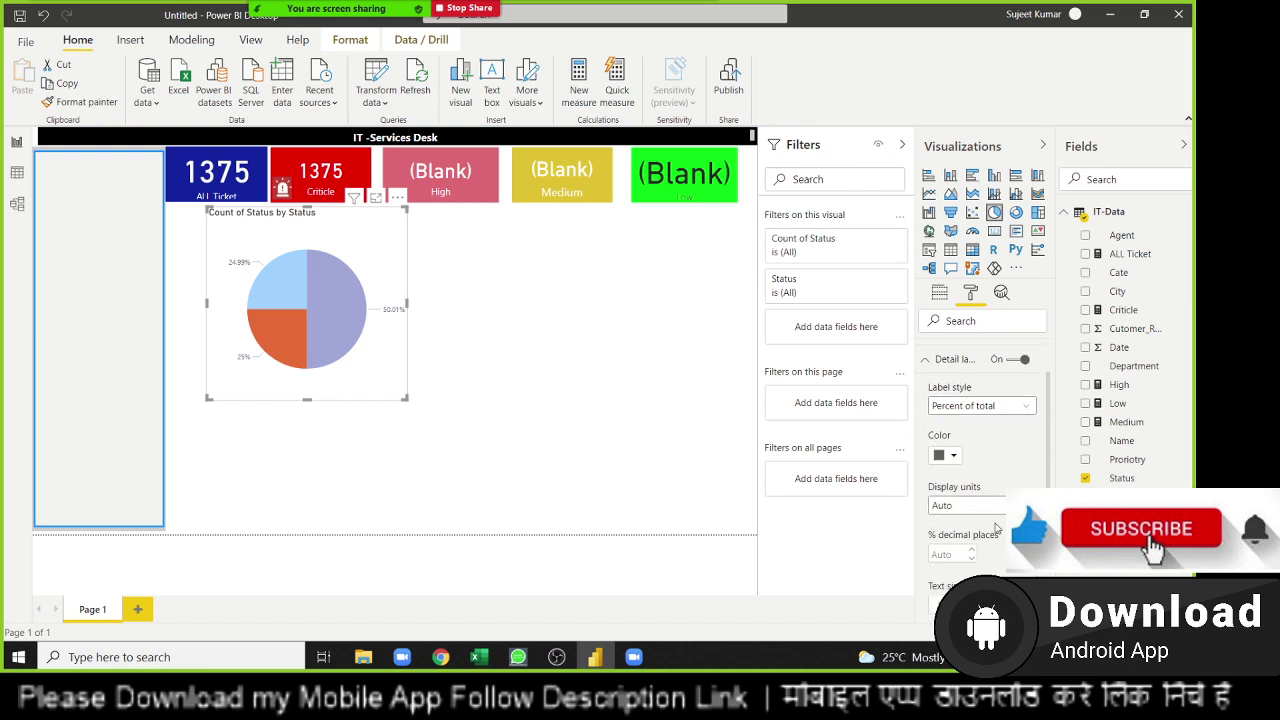
# Position the pie chart's percentage labels Inside and raise their text size to 13 pt.
pyautogui.click(952, 457)
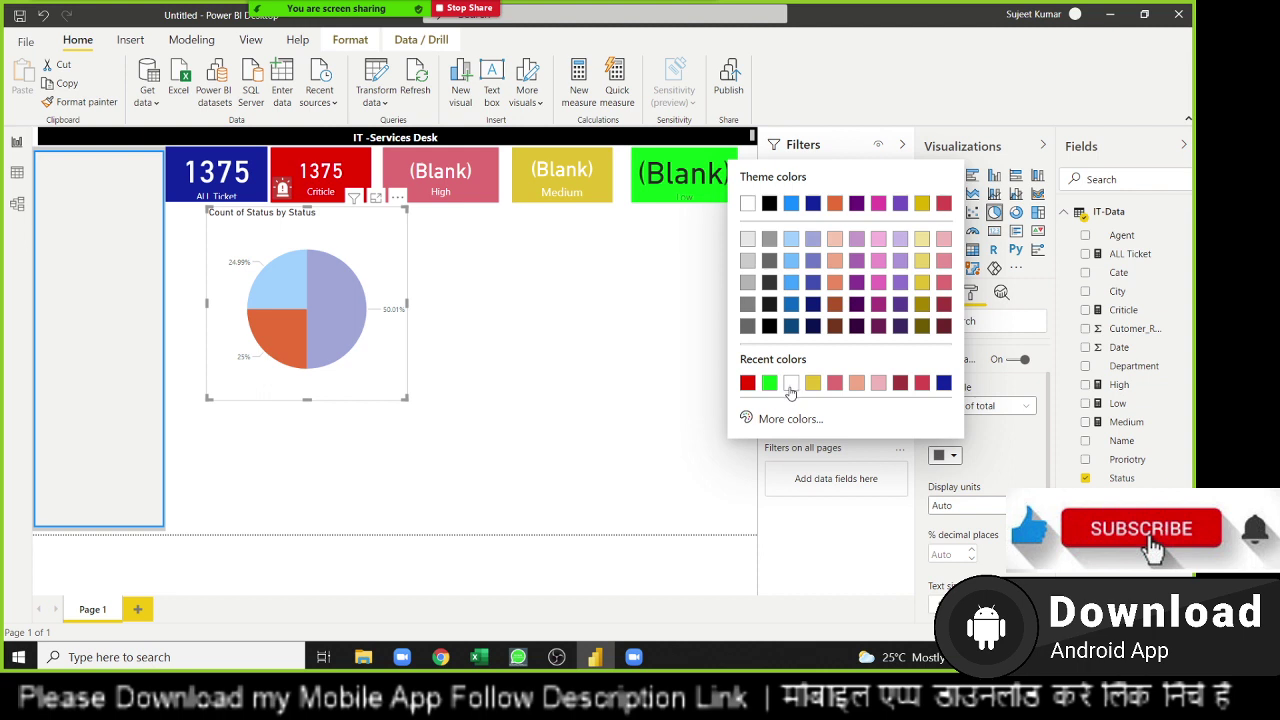
pyautogui.scroll(-2, 990, 526)
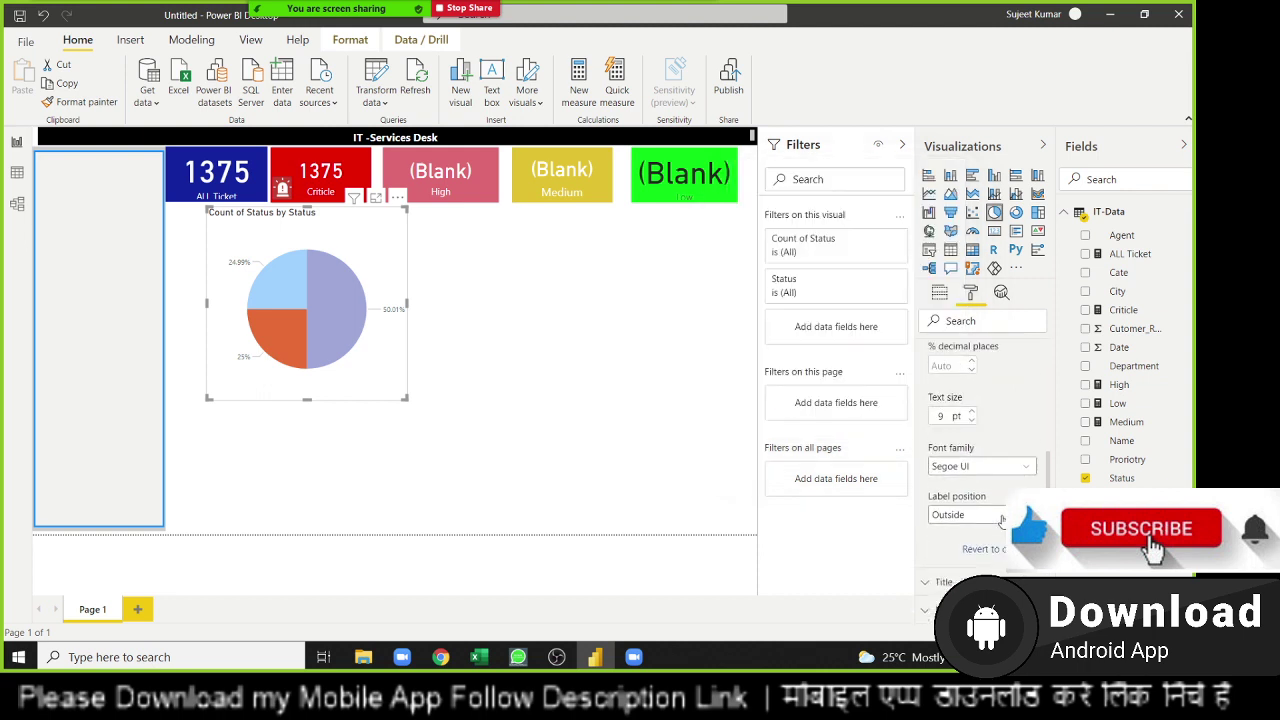
pyautogui.scroll(-2, 990, 526)
pyautogui.click(985, 548)
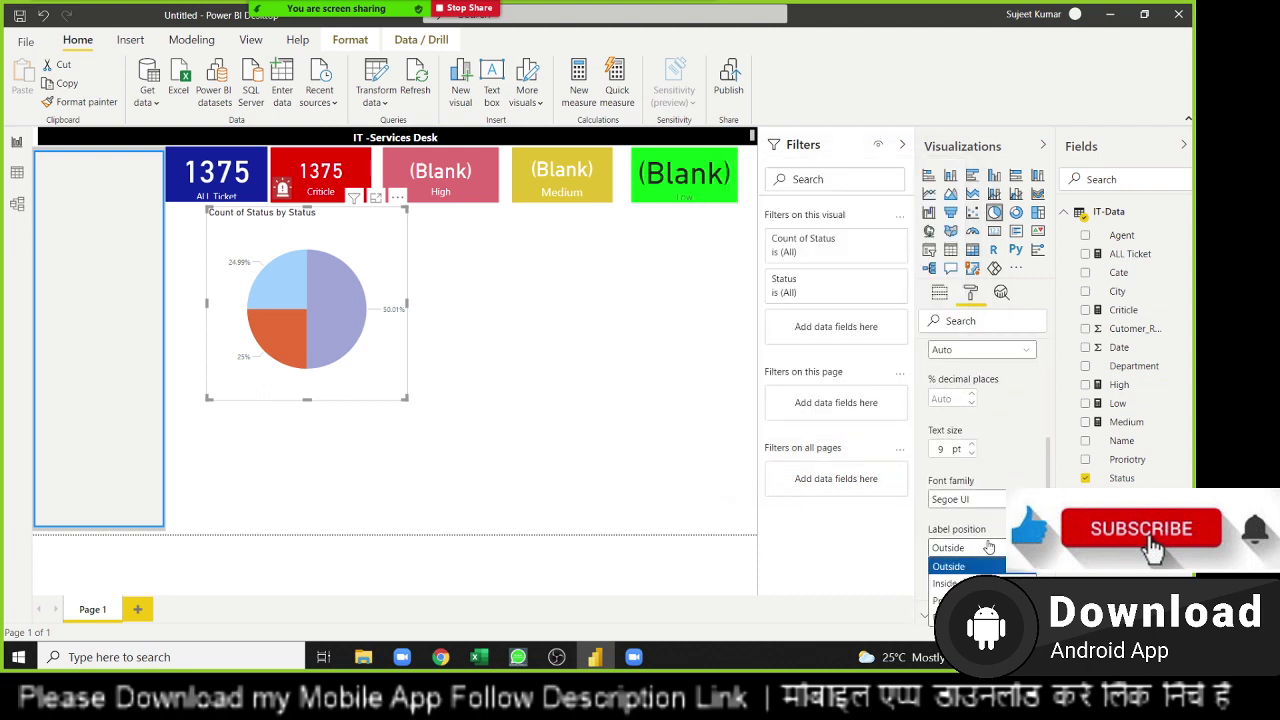
pyautogui.click(946, 583)
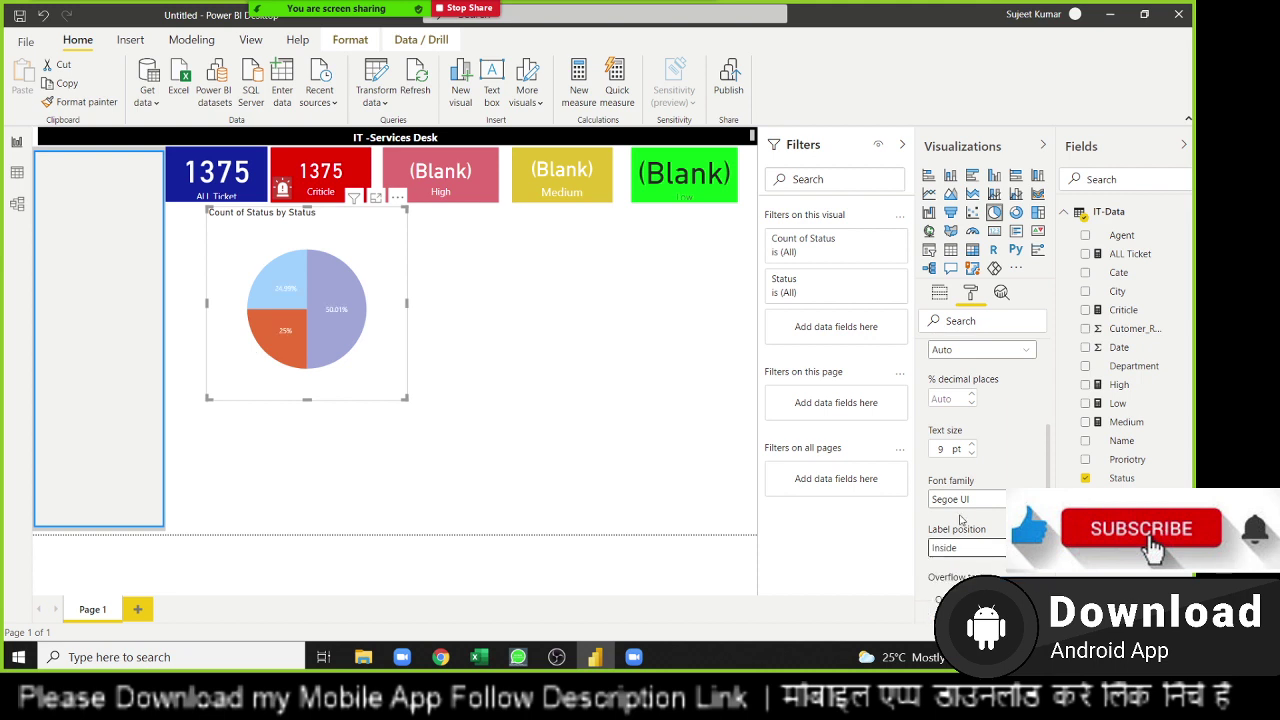
pyautogui.write('11')
pyautogui.click(973, 446)
pyautogui.click(973, 451)
pyautogui.write('13')
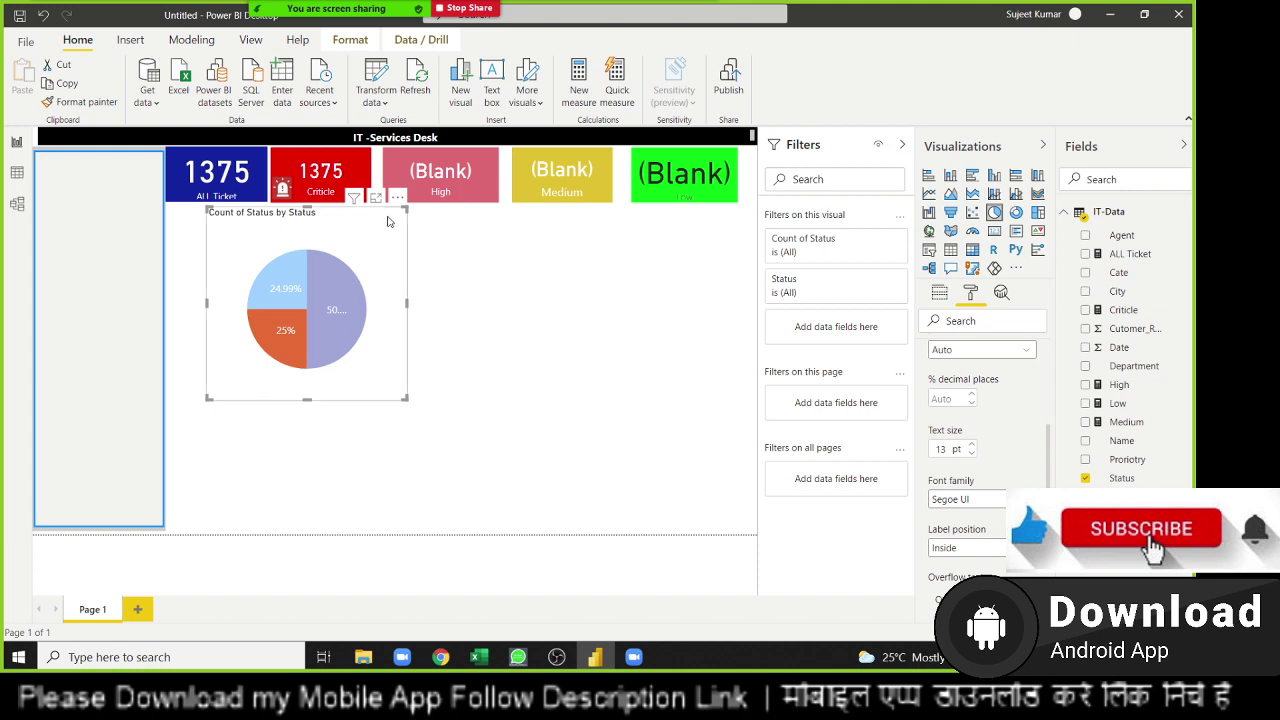
# Move the pie chart into the top-left panel and turn its background off.
pyautogui.moveTo(367, 261); pyautogui.dragTo(217, 200)
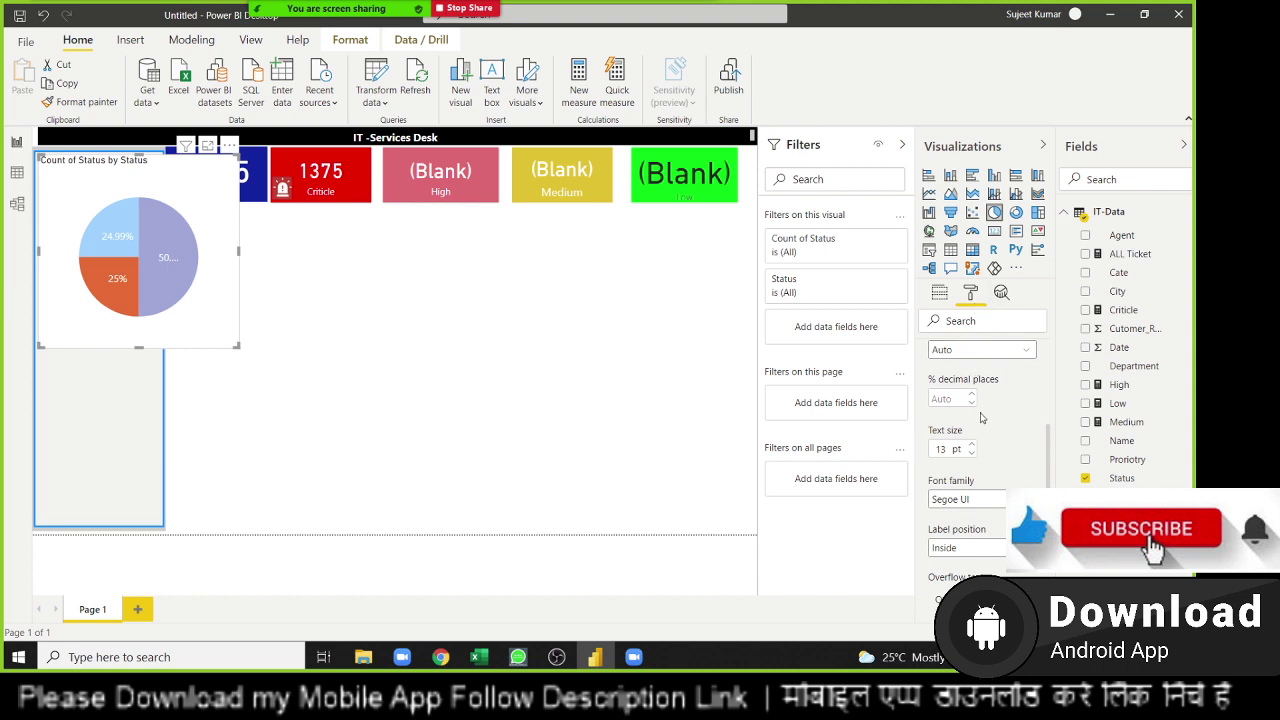
pyautogui.scroll(3, 945, 373)
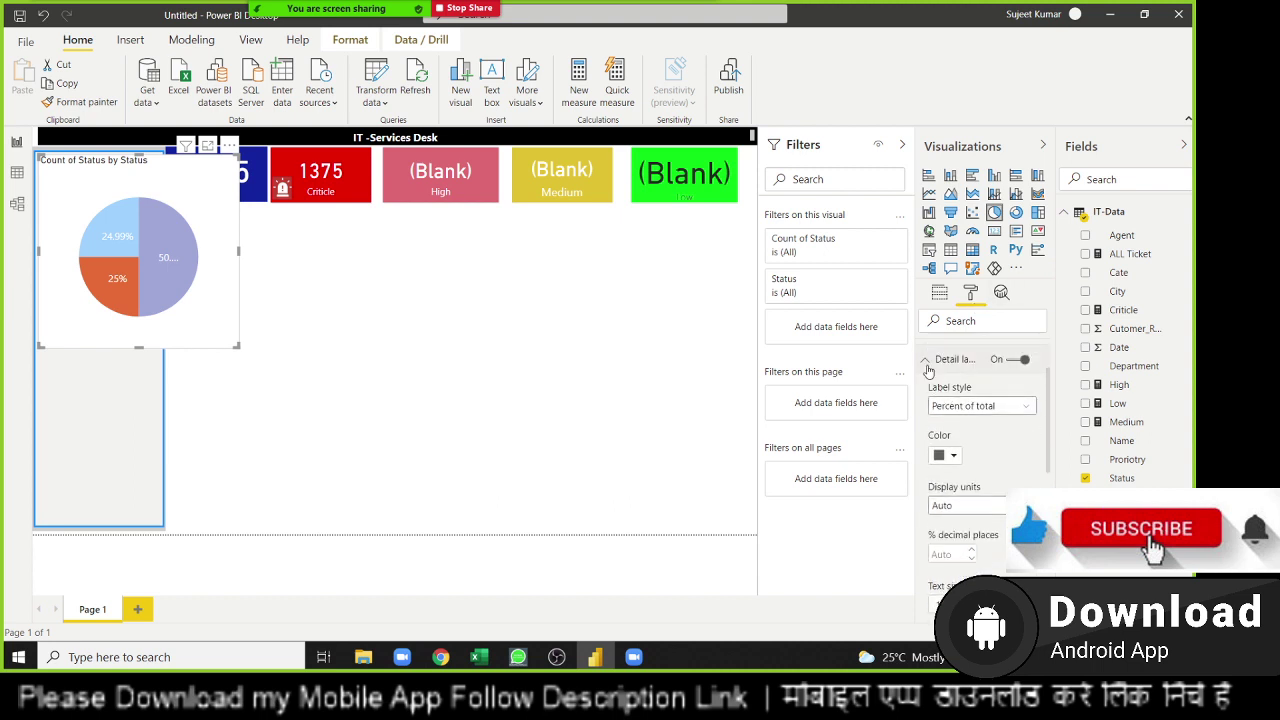
pyautogui.click(926, 362)
pyautogui.click(1011, 476)
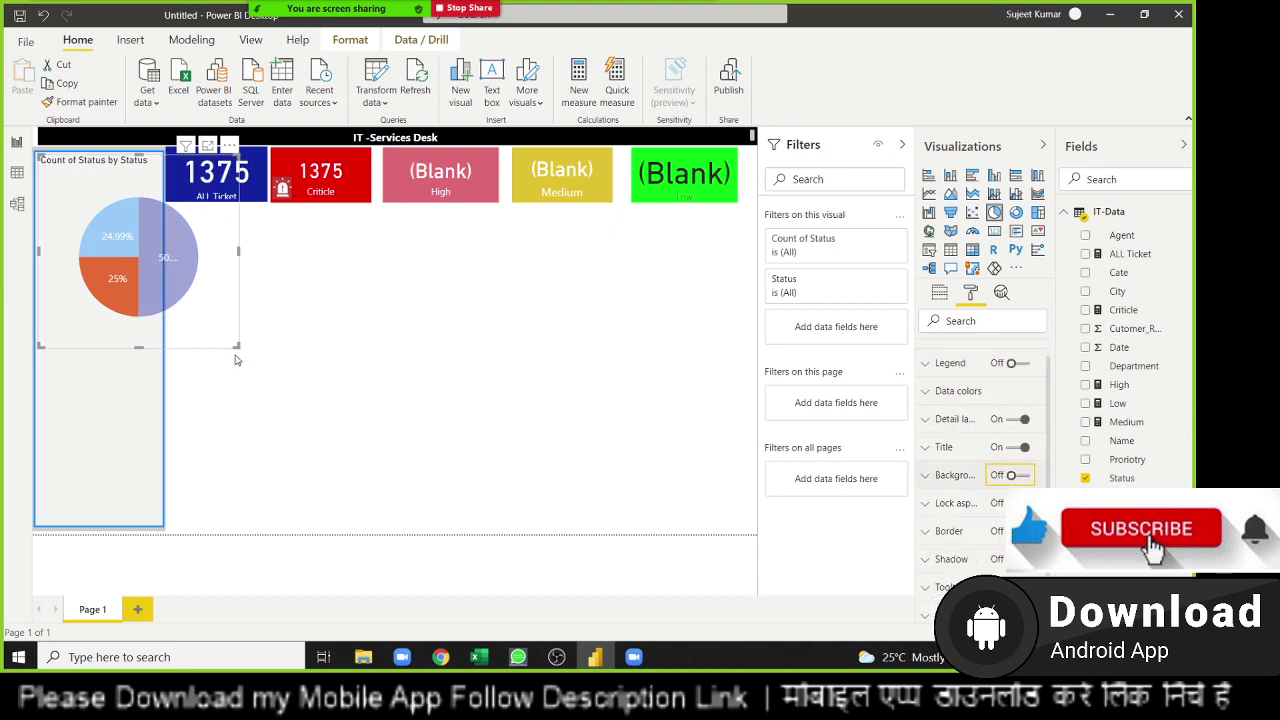
# Shrink the pie chart to fit the left panel, leaving the cards showing unfiltered ticket totals.
pyautogui.moveTo(237, 350)
pyautogui.mouseDown()
pyautogui.moveTo(154, 322)
pyautogui.moveTo(165, 318)
pyautogui.mouseUp()
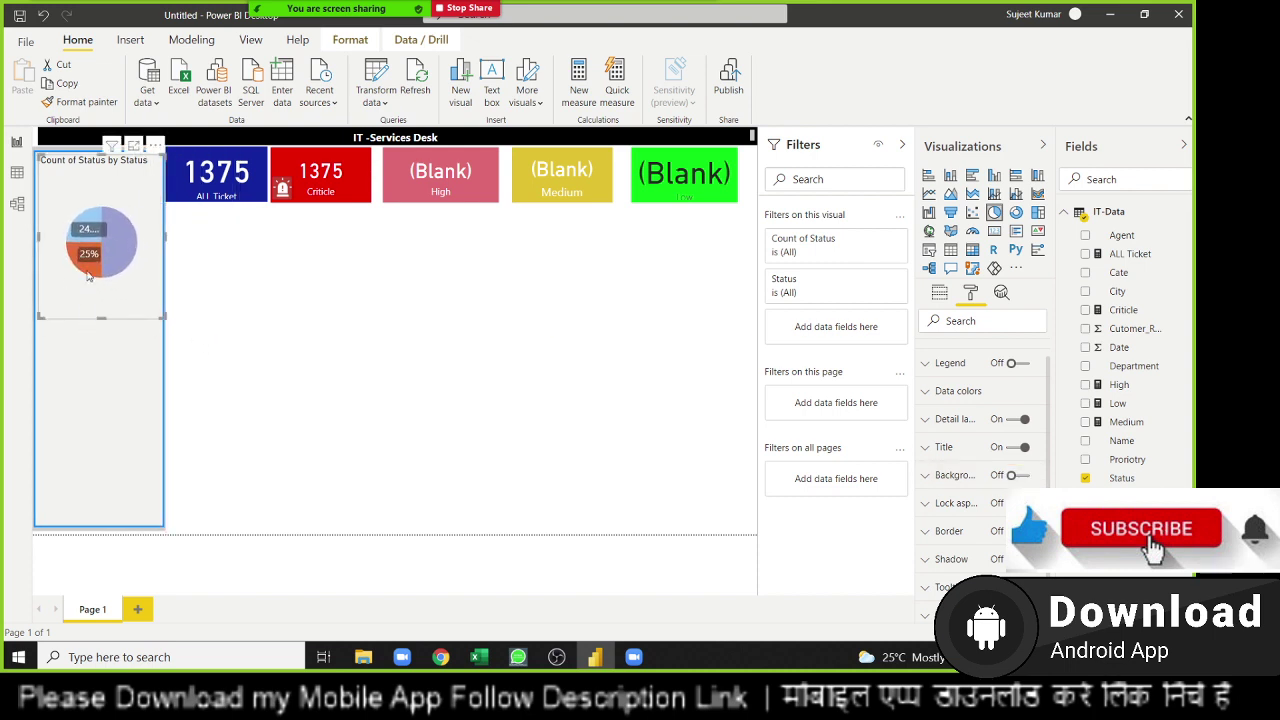
pyautogui.click(121, 265)
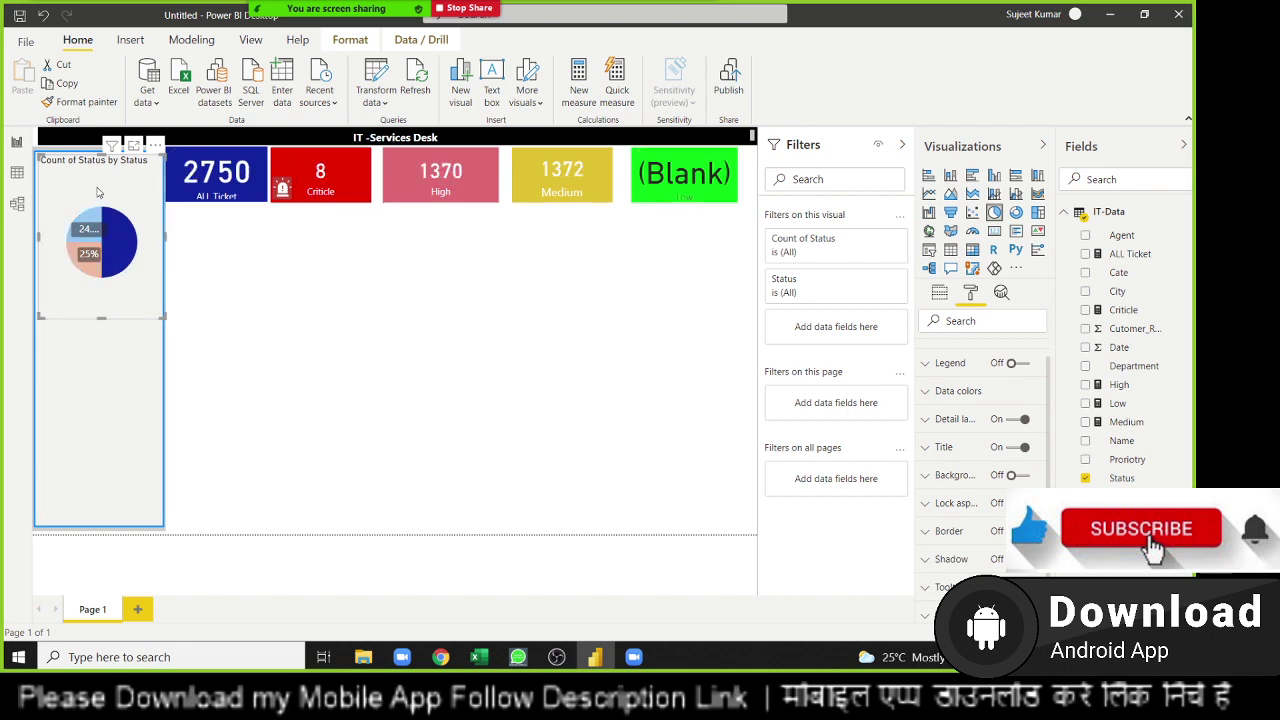
pyautogui.press('Escape')
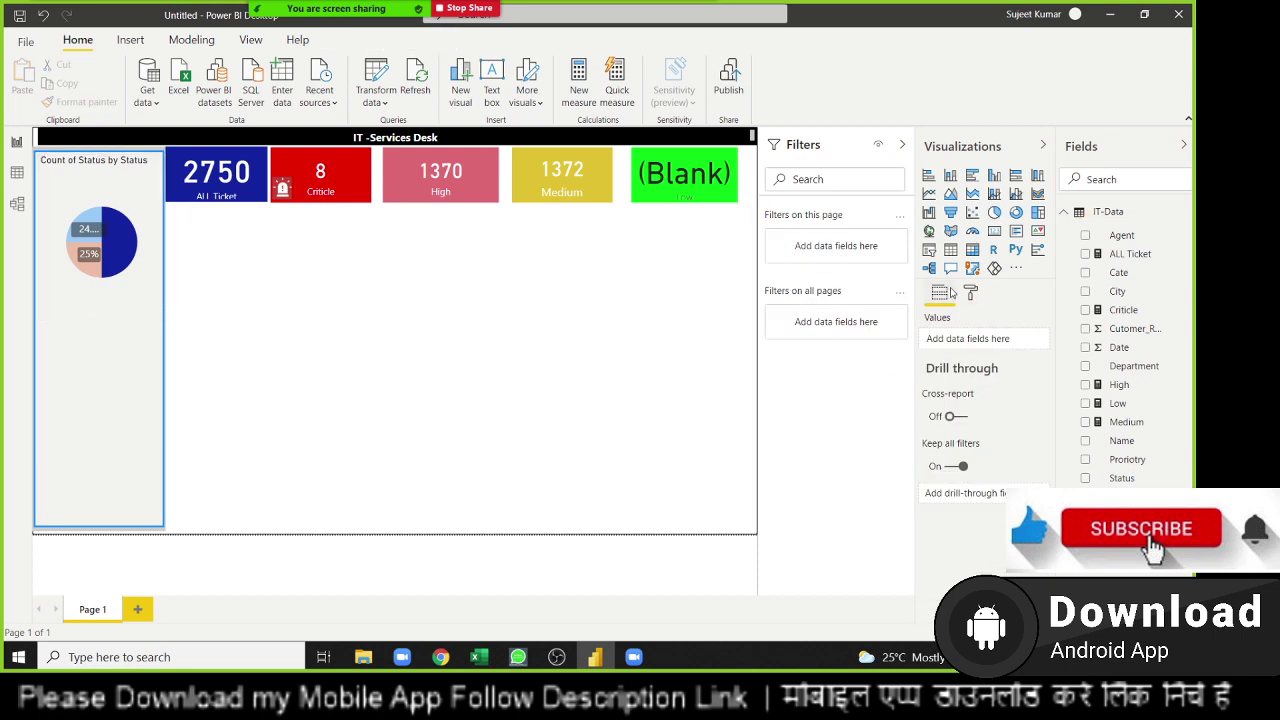
pyautogui.click(970, 292)
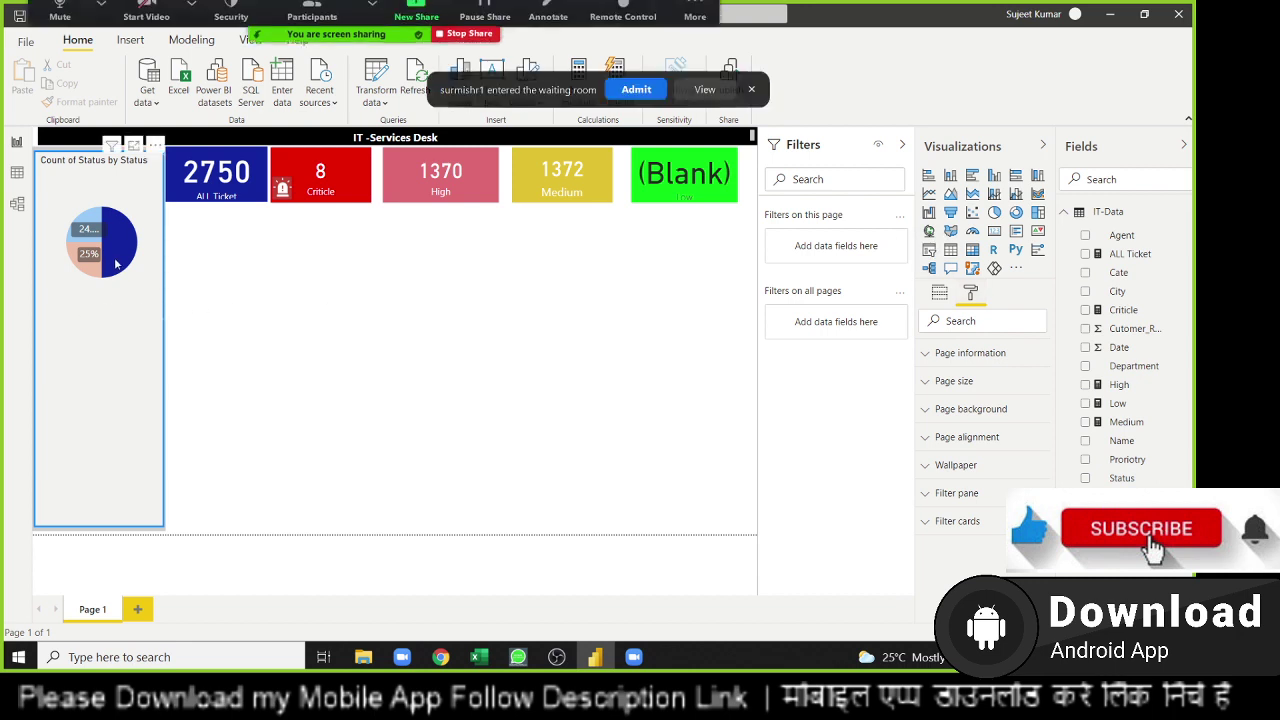
pyautogui.click(116, 264)
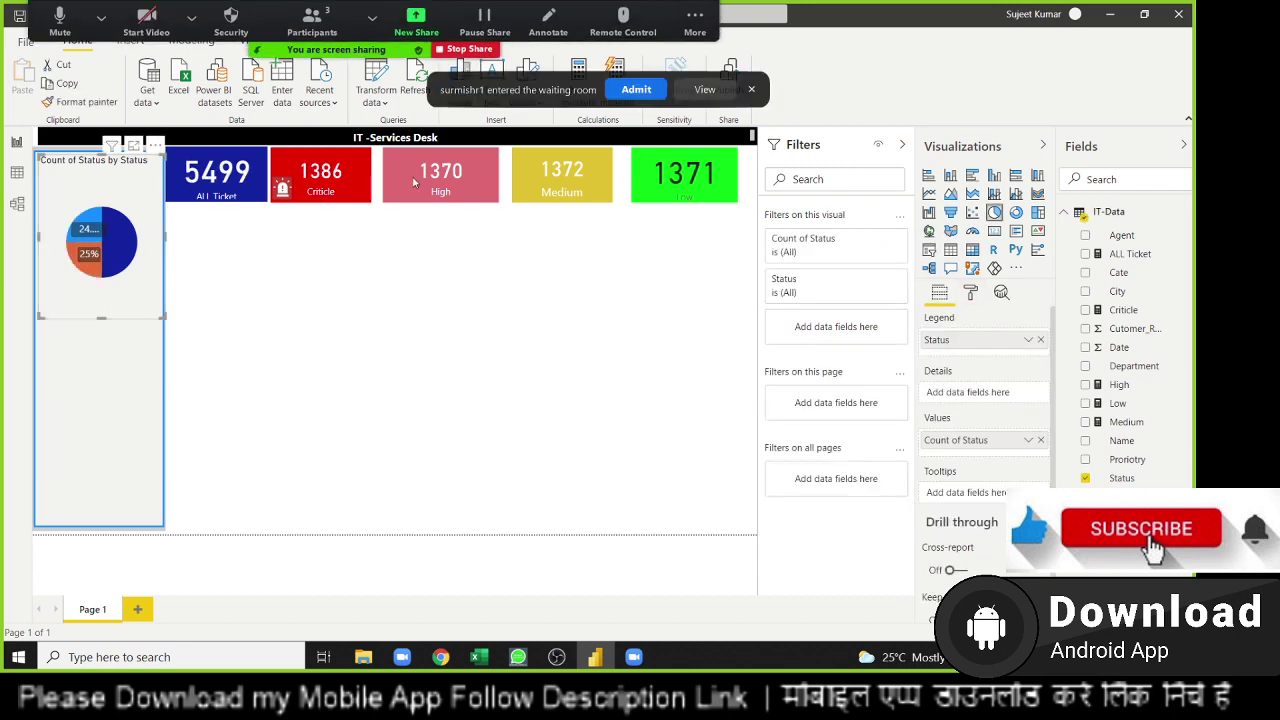
pyautogui.click(640, 90)
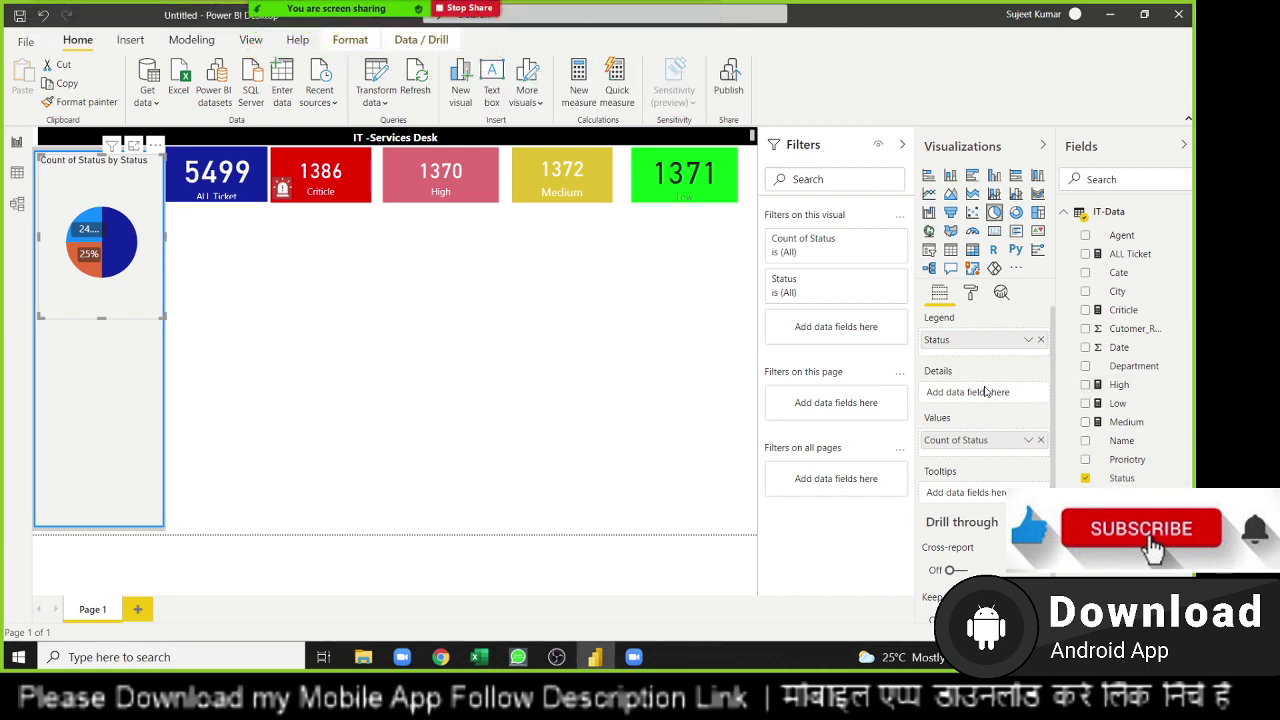
# Turn the pie chart's title off and set its detail label text size to 8 pt.
pyautogui.click(970, 292)
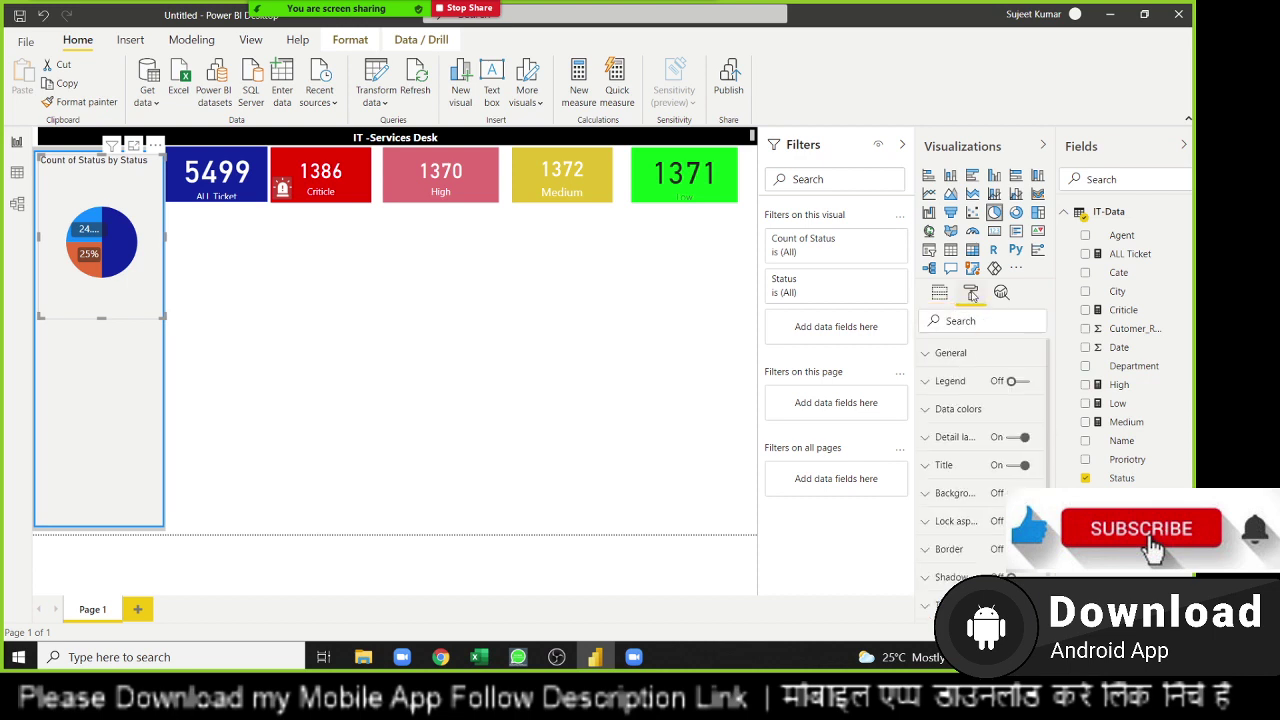
pyautogui.click(1010, 466)
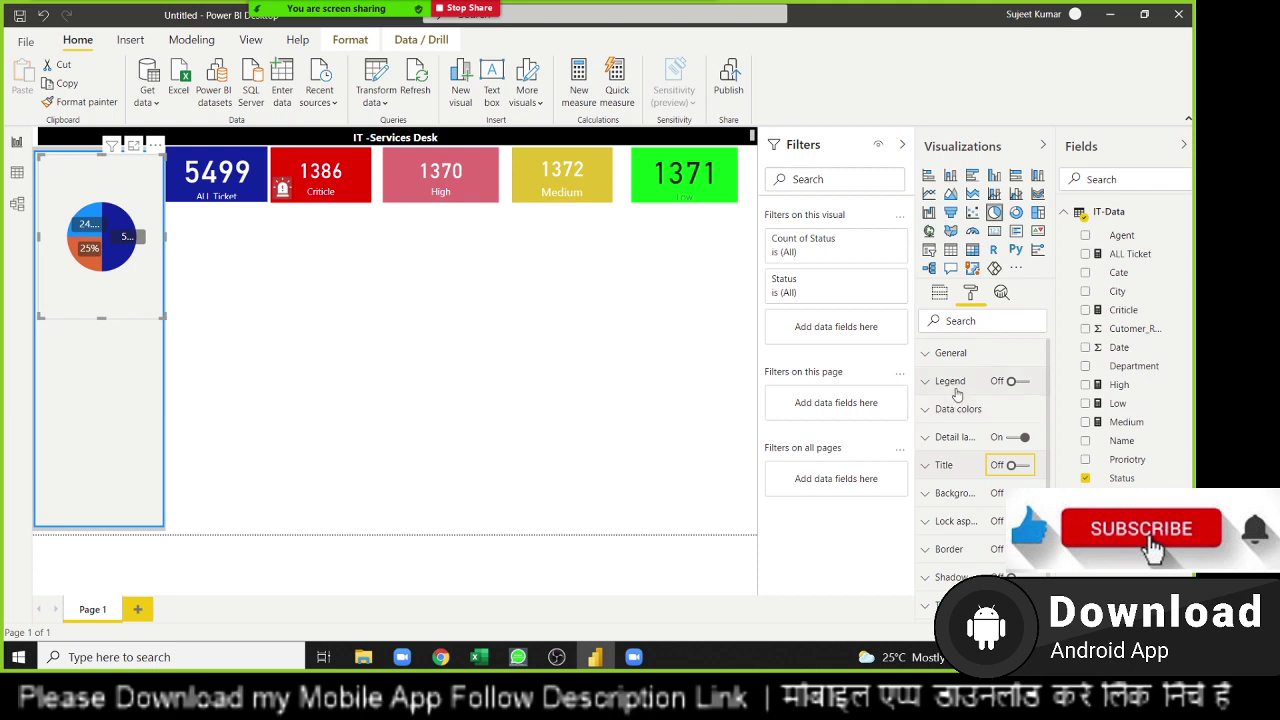
pyautogui.click(950, 440)
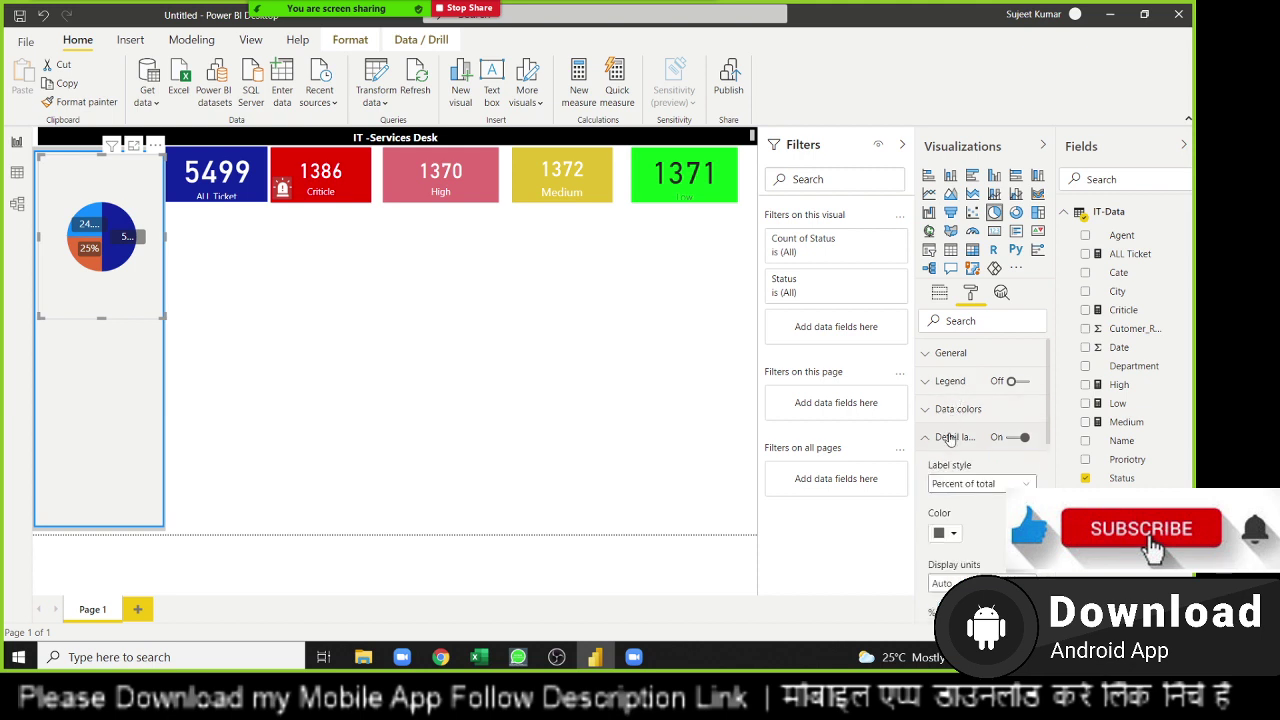
pyautogui.scroll(-3, 975, 558)
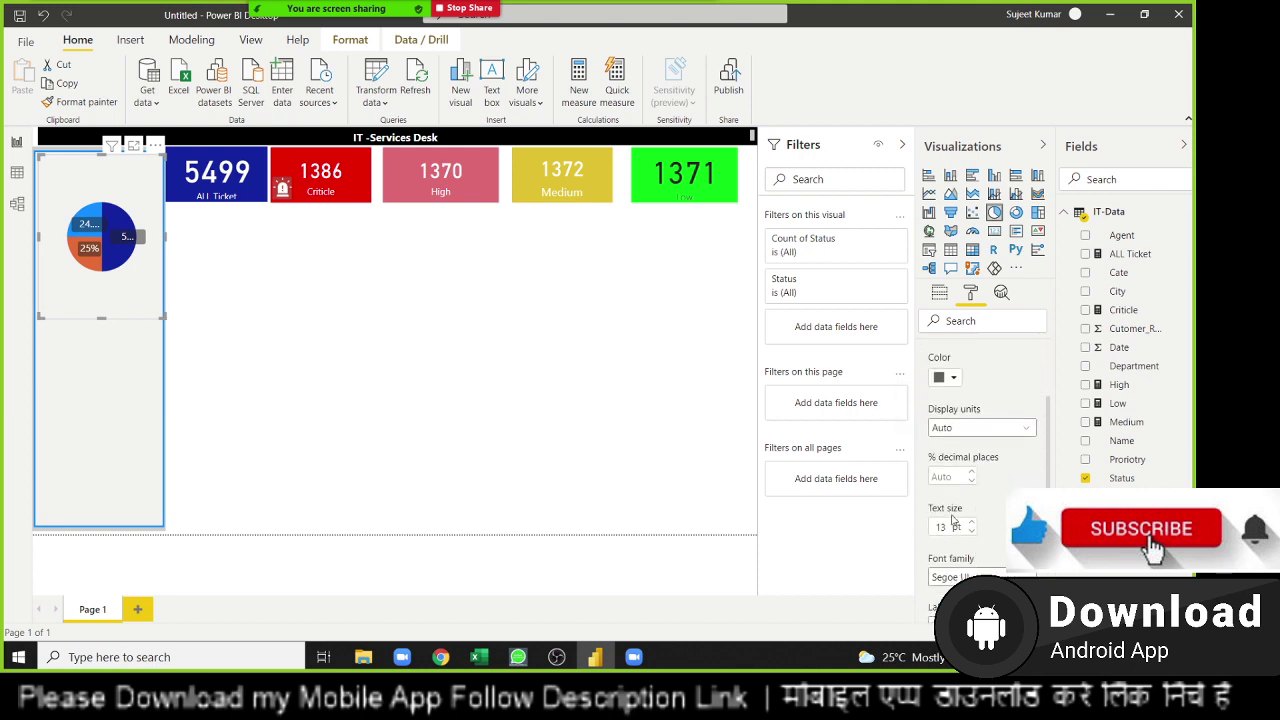
pyautogui.scroll(-1, 955, 447)
pyautogui.scroll(-1, 955, 455)
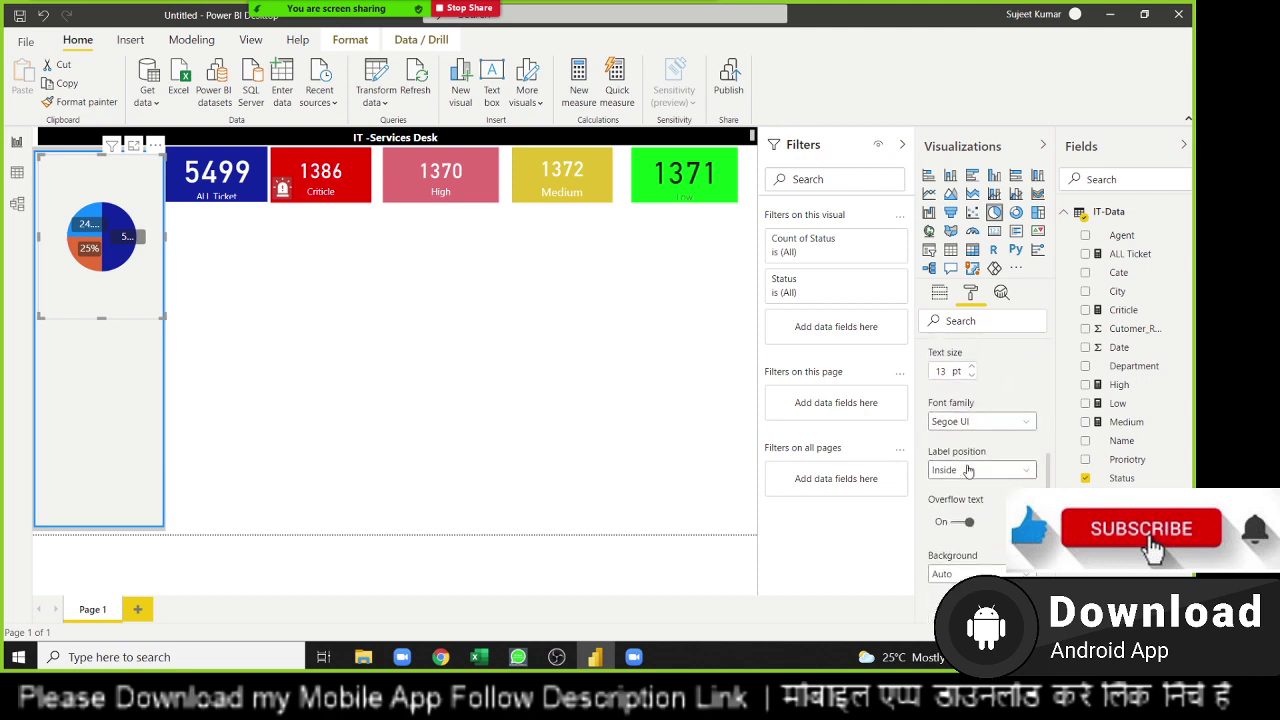
pyautogui.scroll(-1, 954, 465)
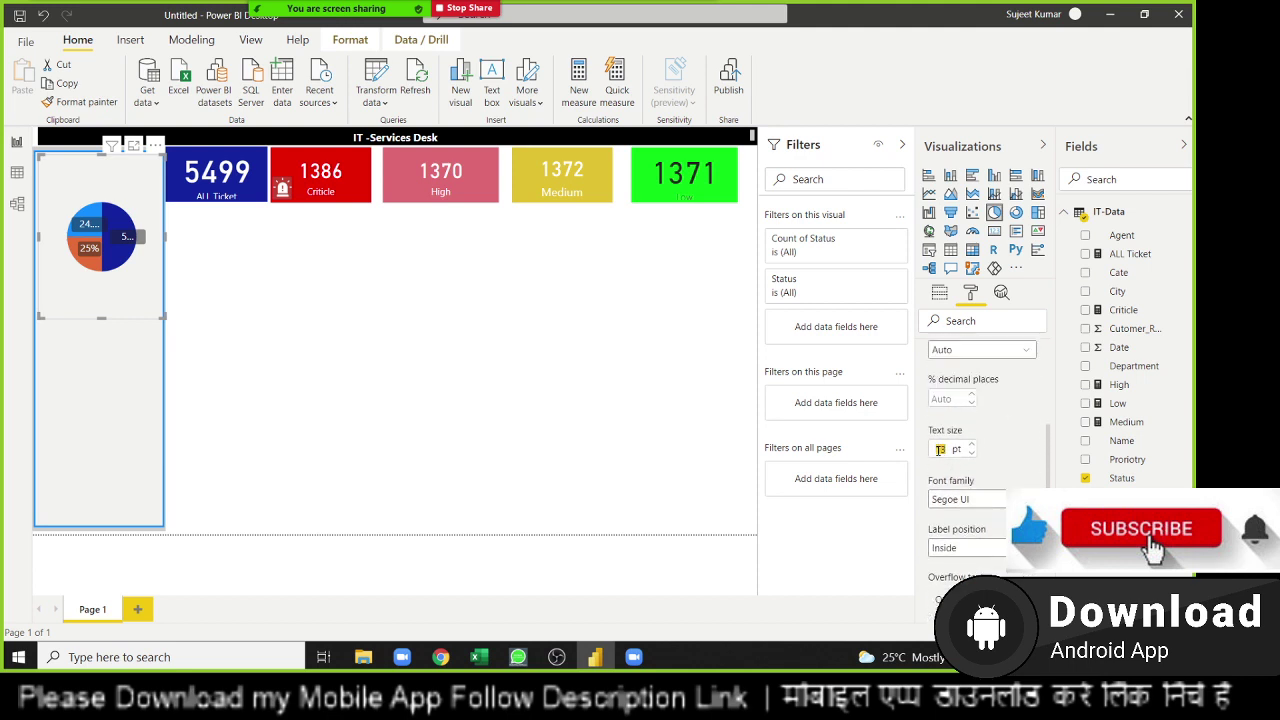
pyautogui.write('8')
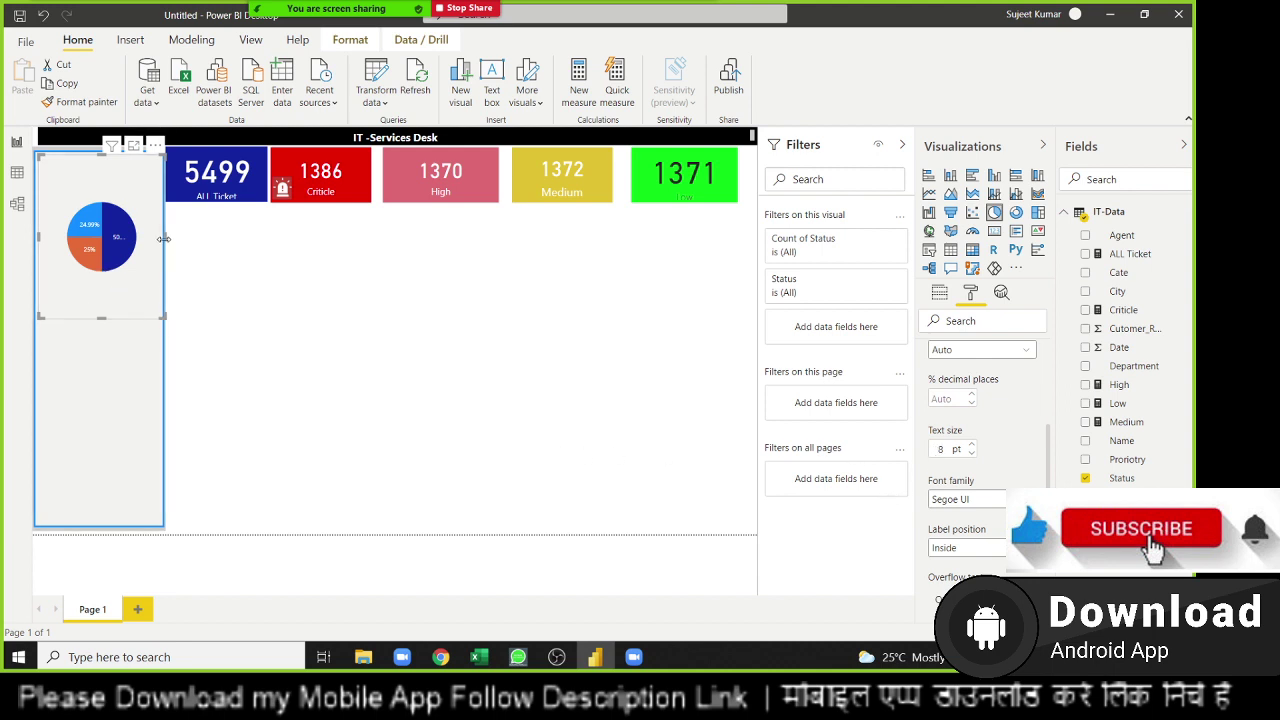
# Resize and nudge the pie chart within the left panel, undoing the lowered top edge.
pyautogui.moveTo(158, 243); pyautogui.dragTo(152, 244)
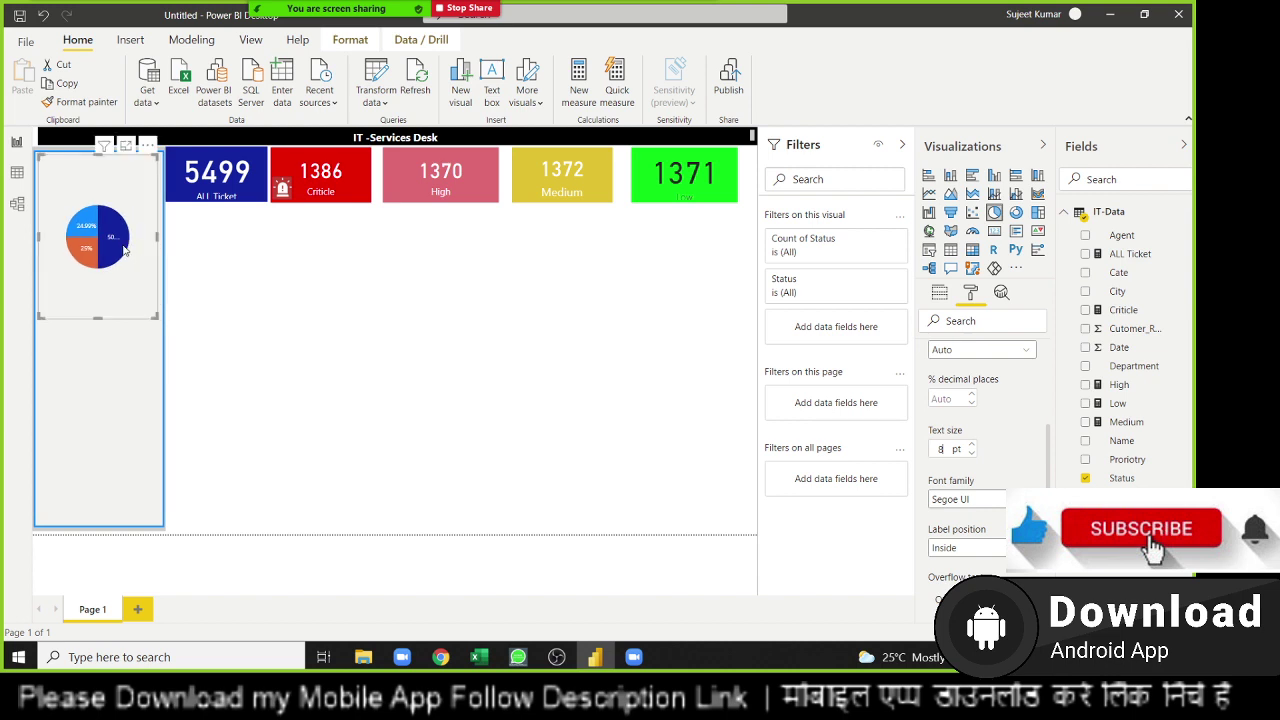
pyautogui.moveTo(156, 318); pyautogui.dragTo(219, 358)
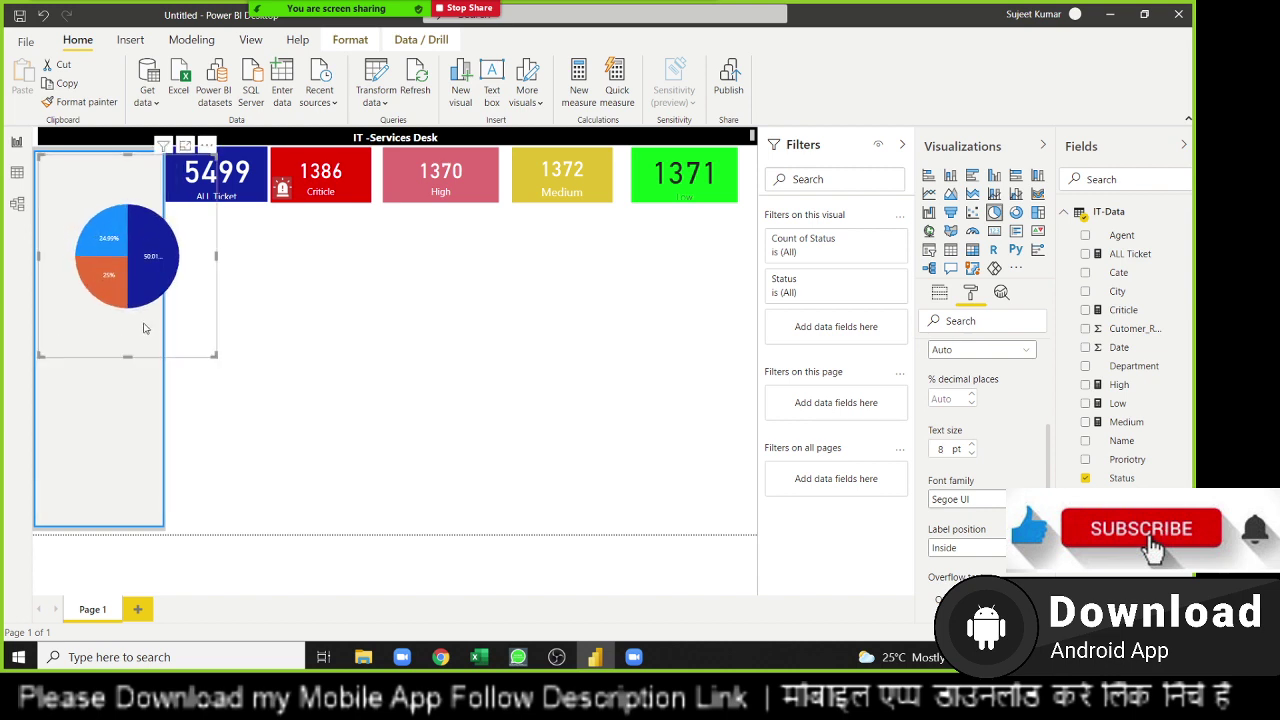
pyautogui.moveTo(160, 330); pyautogui.dragTo(182, 330)
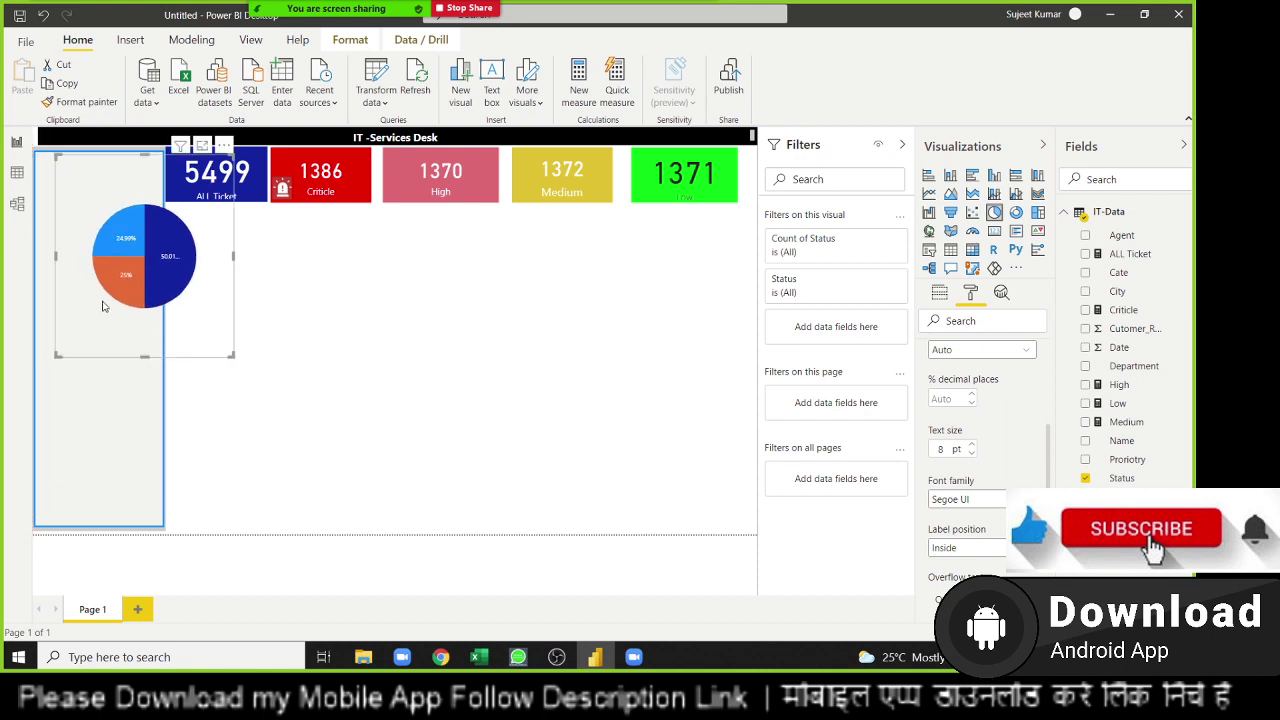
pyautogui.moveTo(60, 267); pyautogui.dragTo(64, 261)
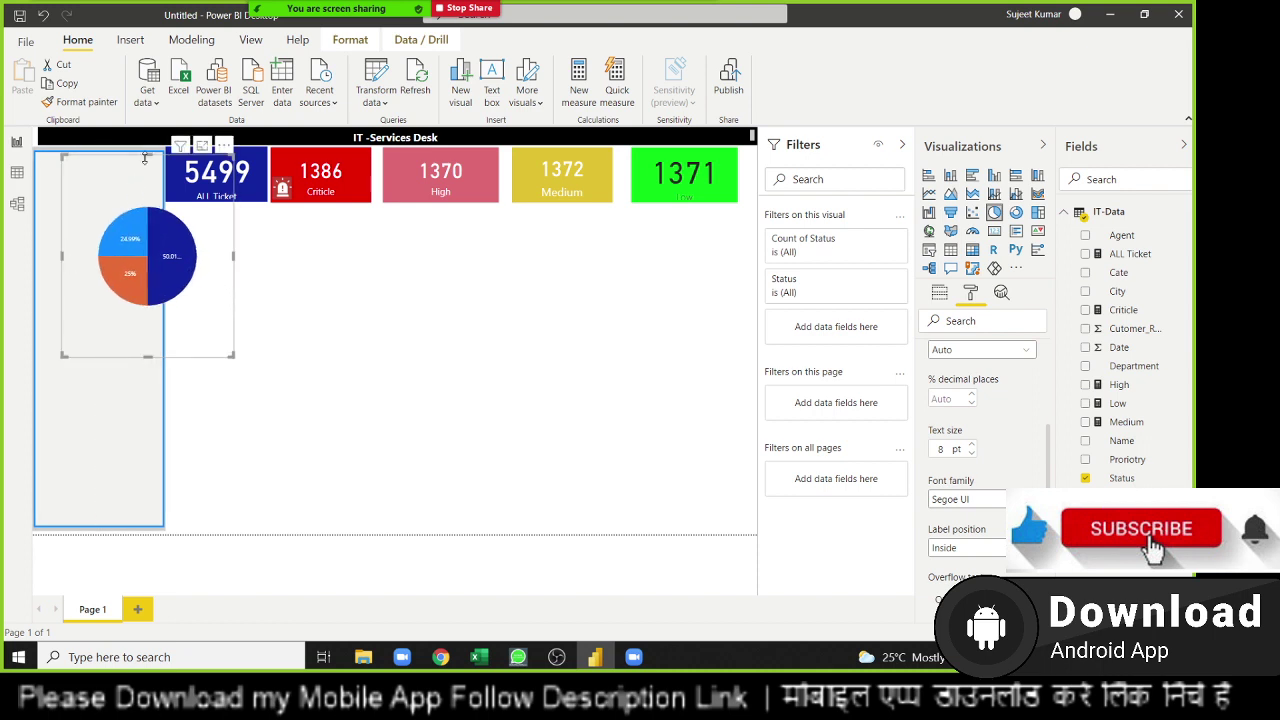
pyautogui.moveTo(146, 155); pyautogui.dragTo(143, 203)
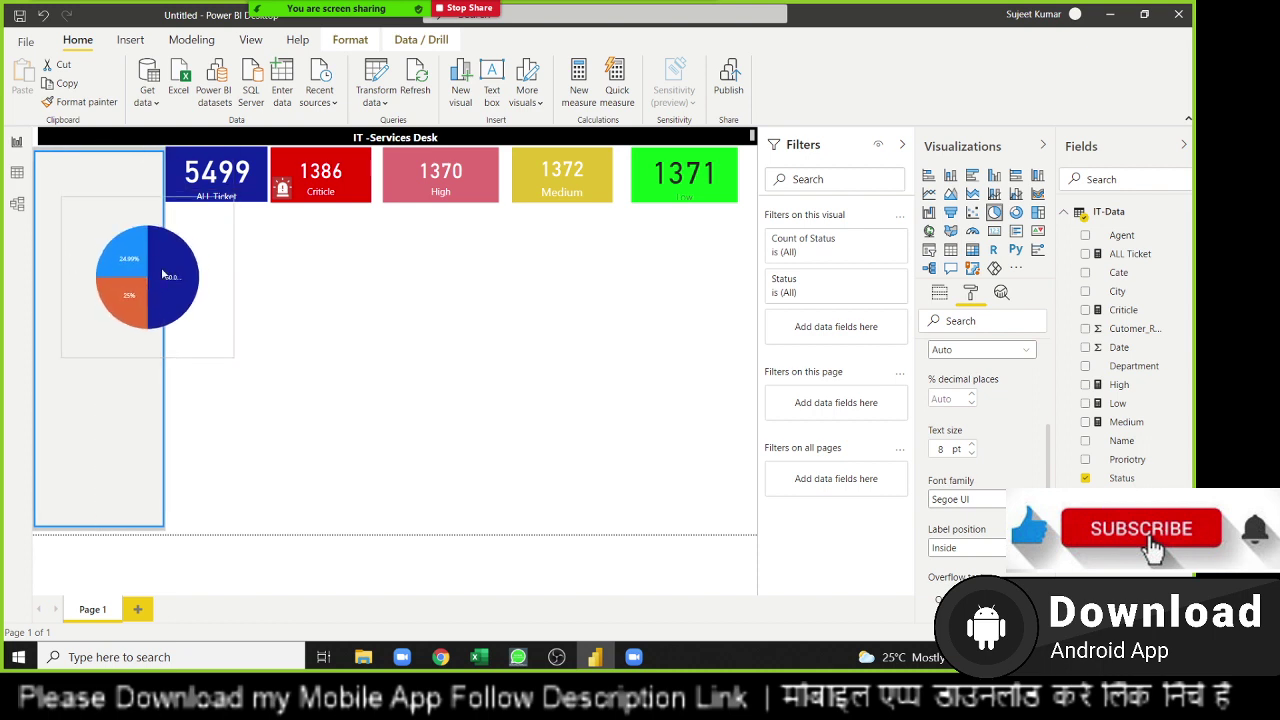
pyautogui.hotkey('ctrl', 'z')
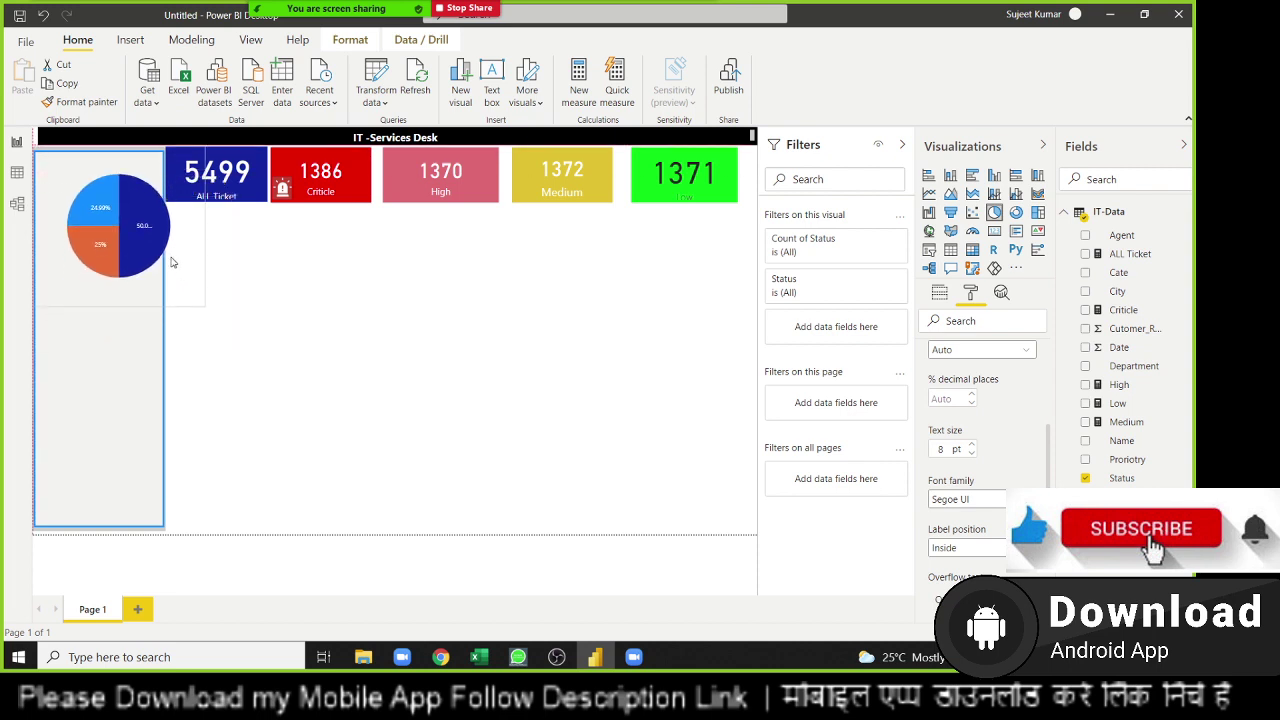
pyautogui.hotkey('ctrl', 'y')
pyautogui.hotkey('ctrl', 'z')
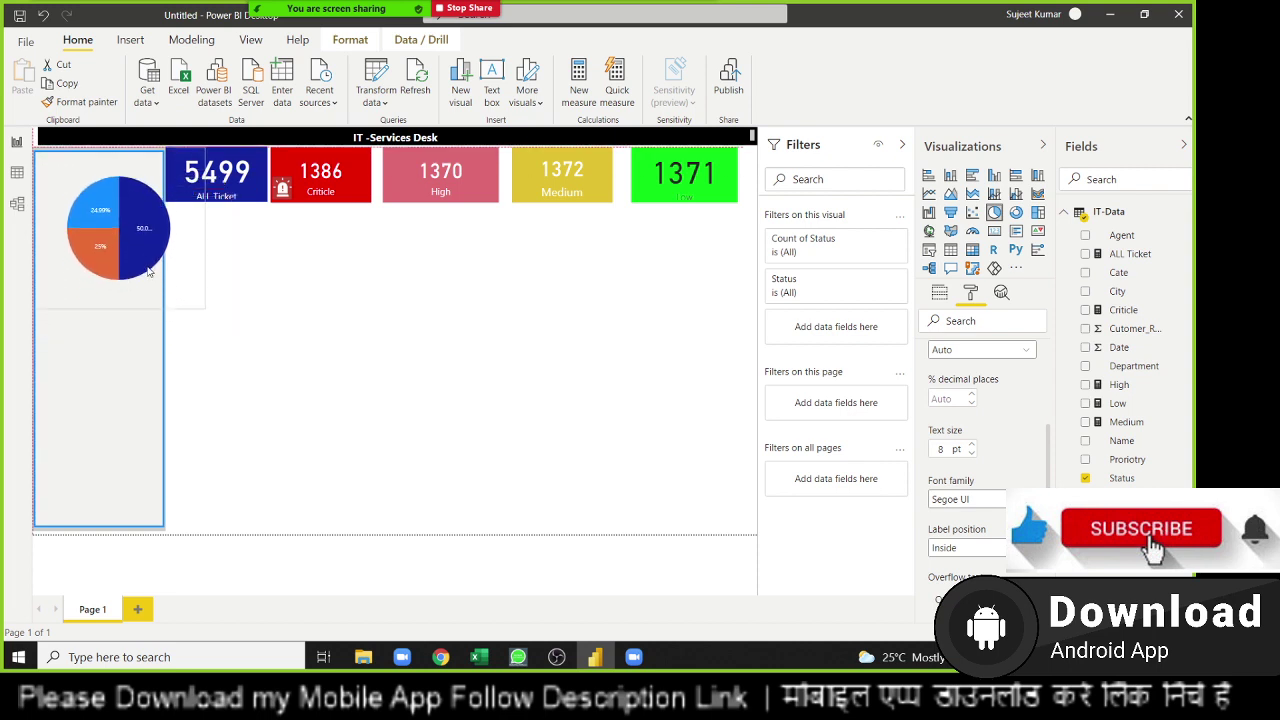
pyautogui.click(148, 270)
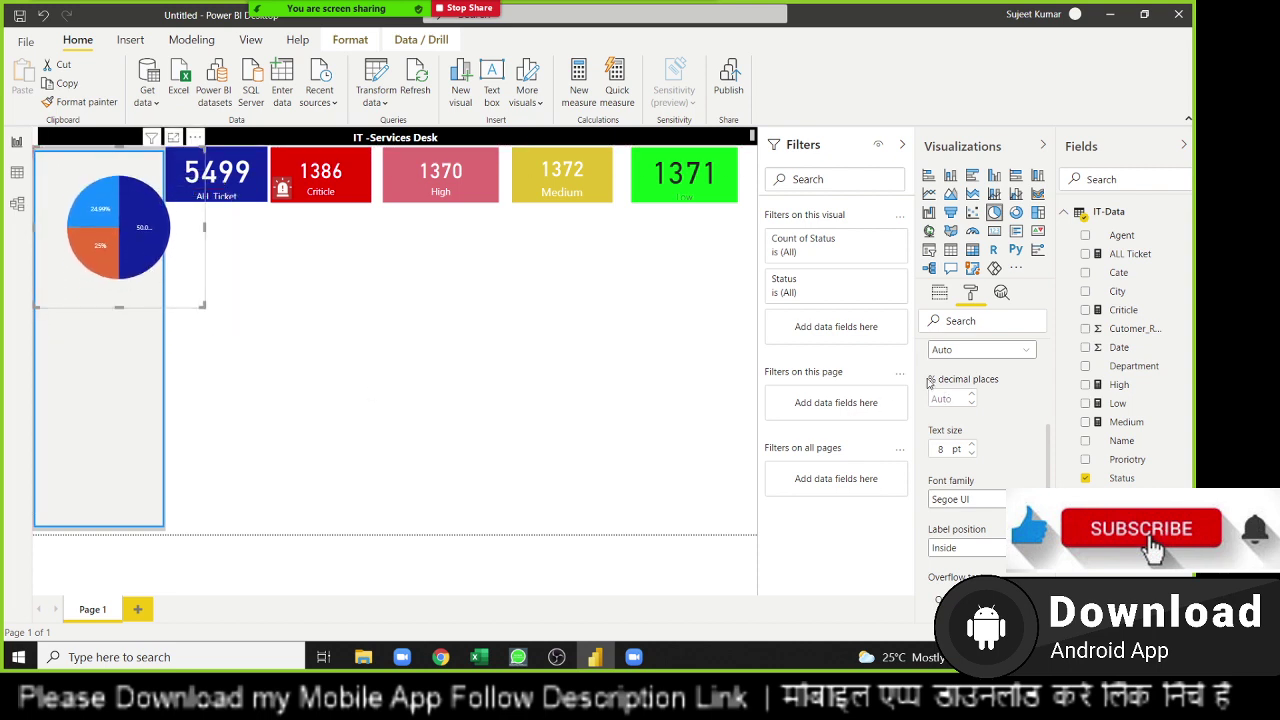
# Turn on Maintain layer order for the pie chart and narrow it beside the ticket cards.
pyautogui.scroll(3, 930, 400)
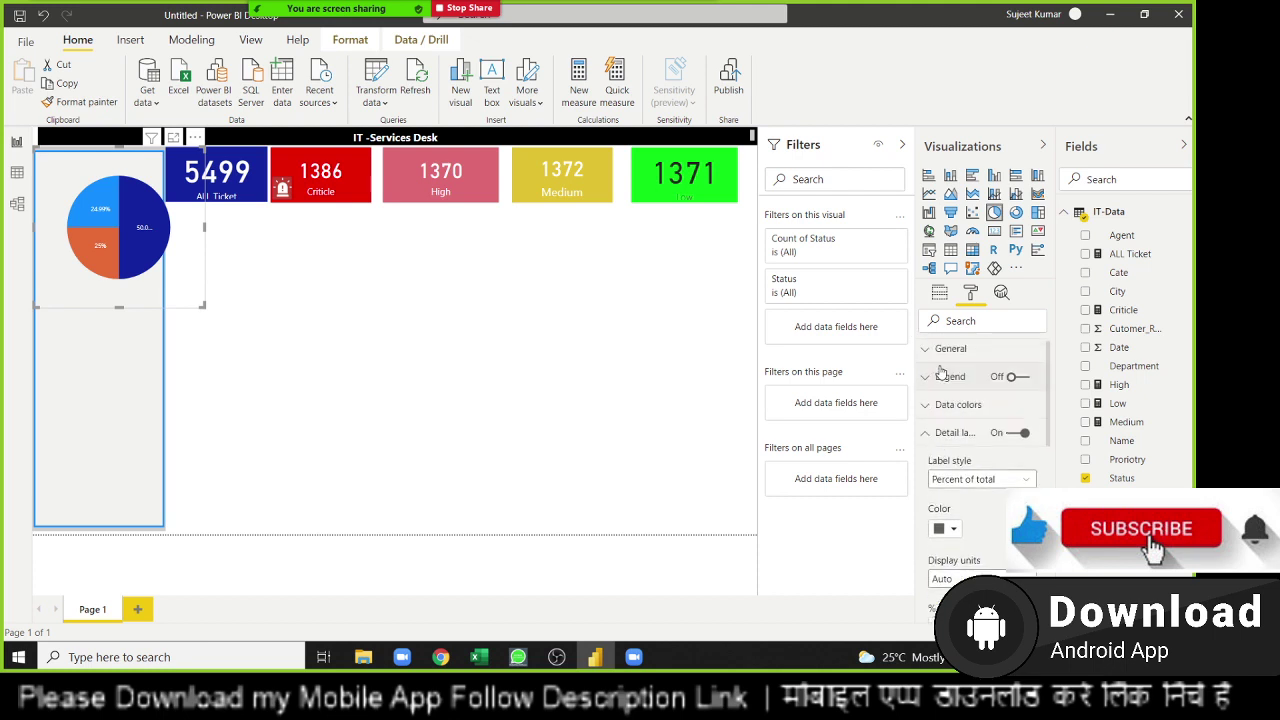
pyautogui.click(925, 440)
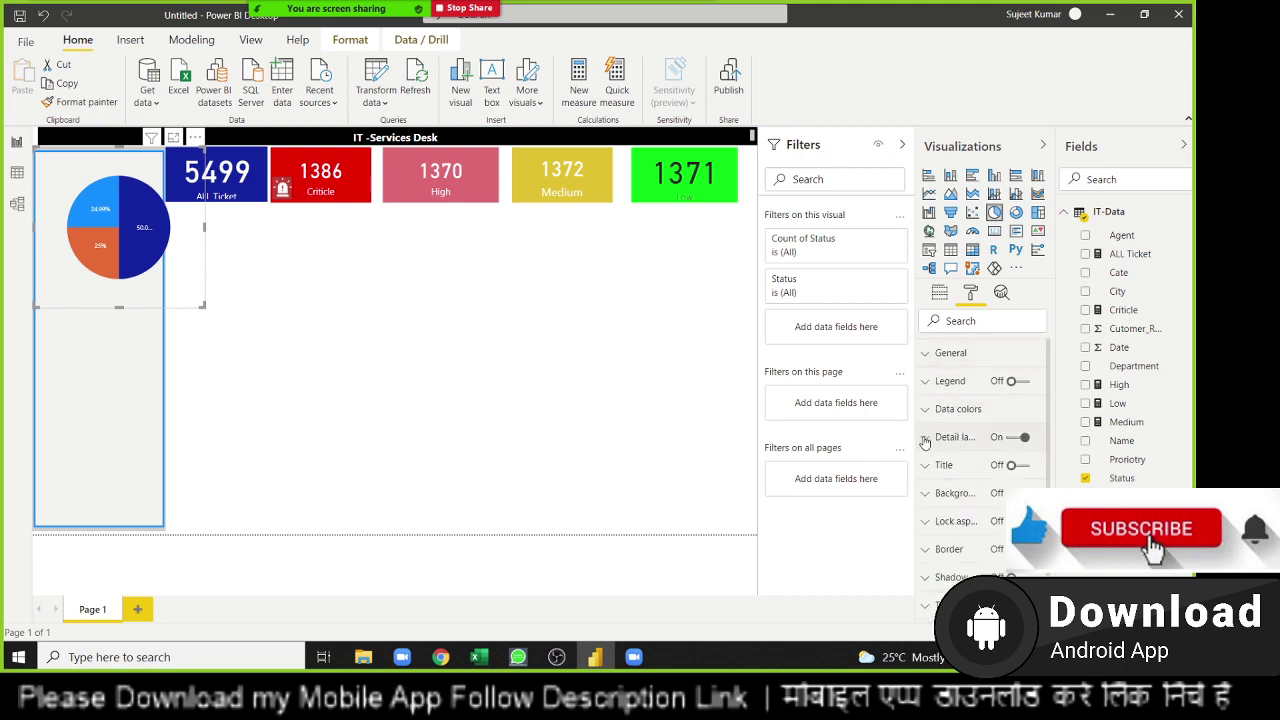
pyautogui.click(949, 356)
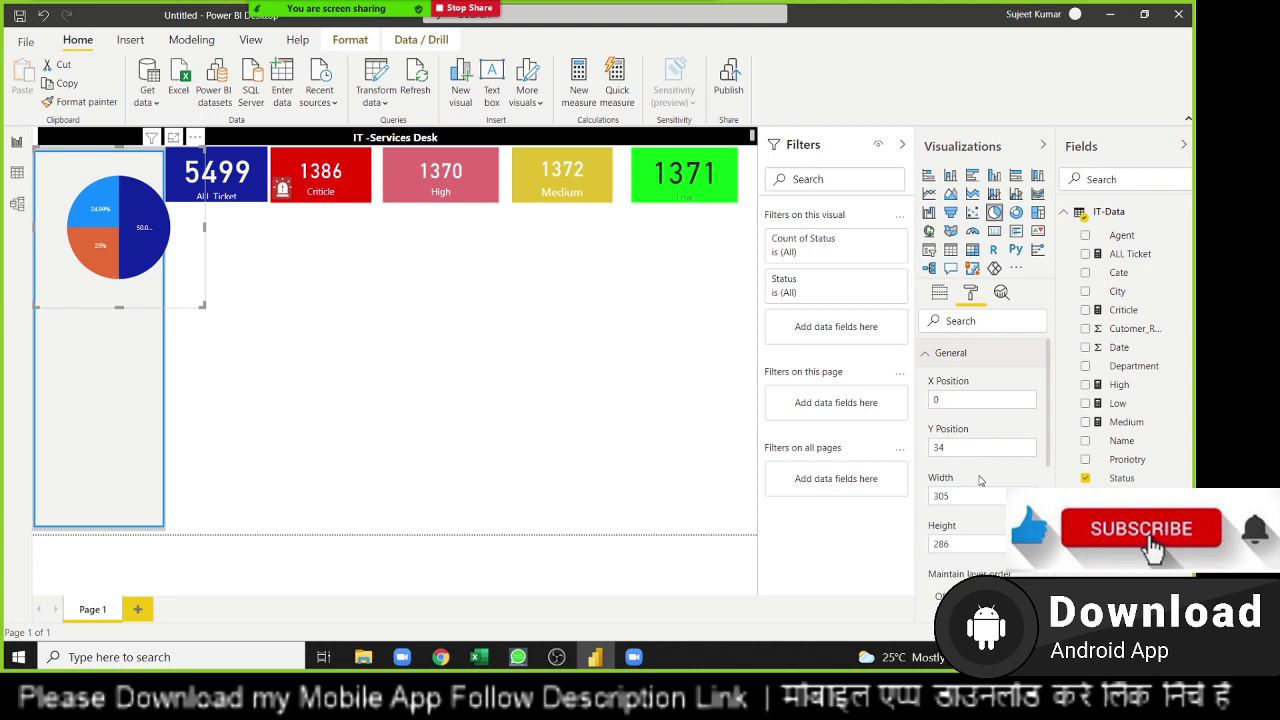
pyautogui.scroll(-3, 980, 481)
pyautogui.scroll(3, 973, 471)
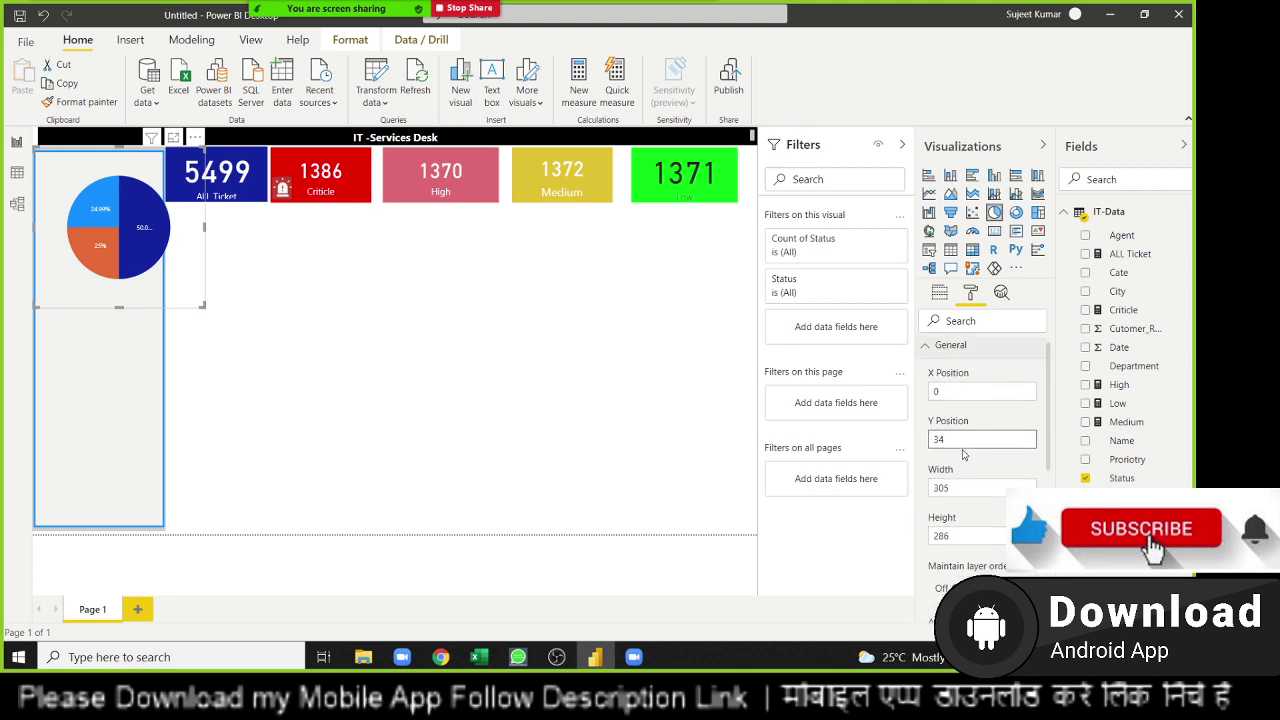
pyautogui.scroll(-3, 963, 452)
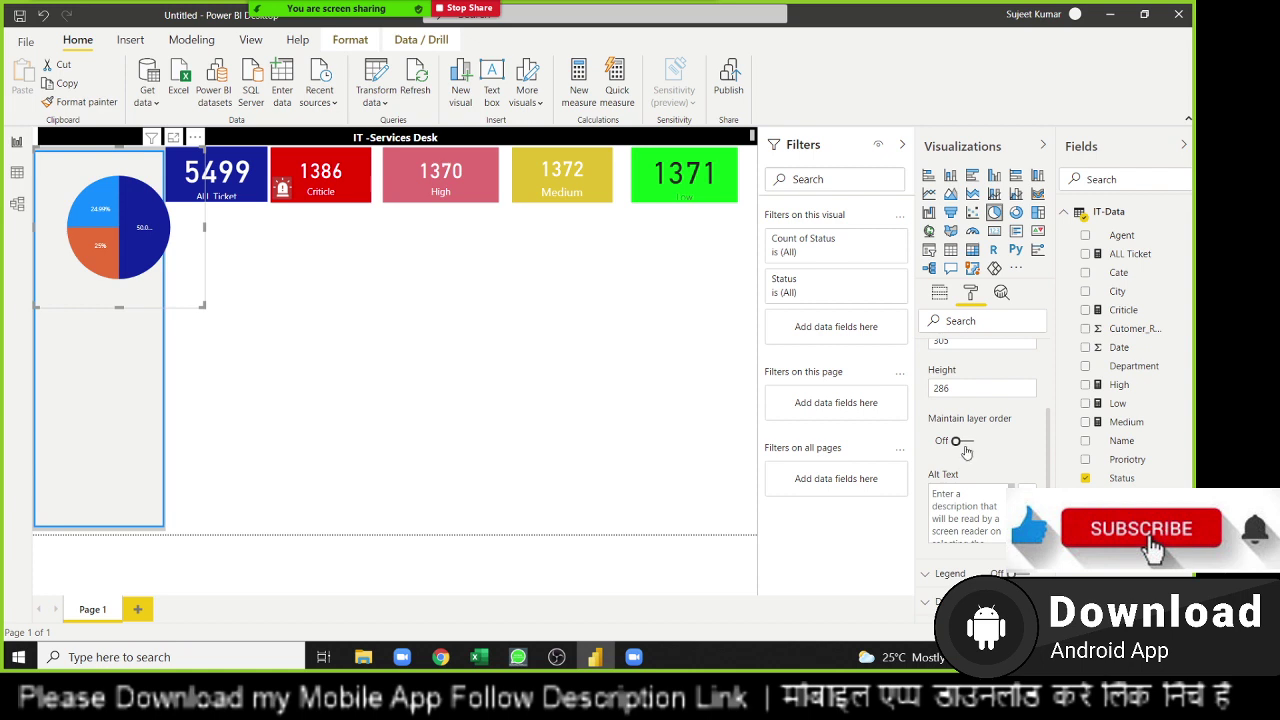
pyautogui.click(968, 442)
pyautogui.scroll(-3, 963, 450)
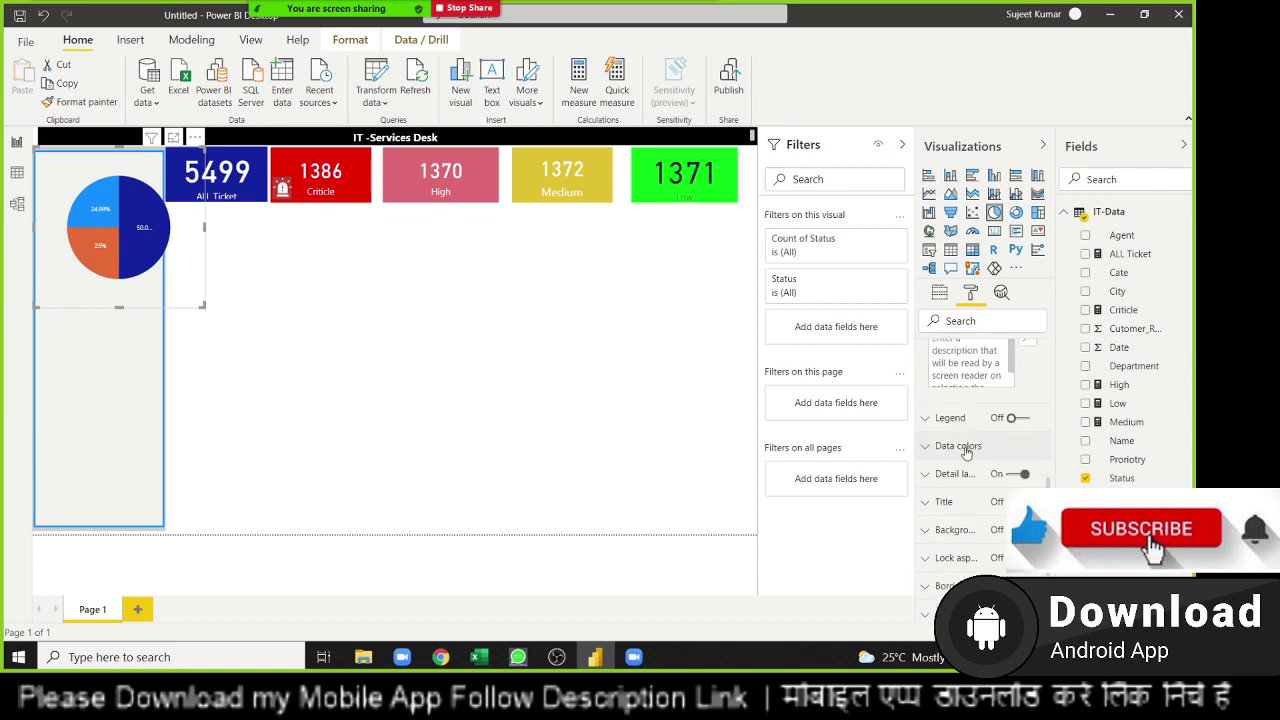
pyautogui.scroll(-2, 993, 465)
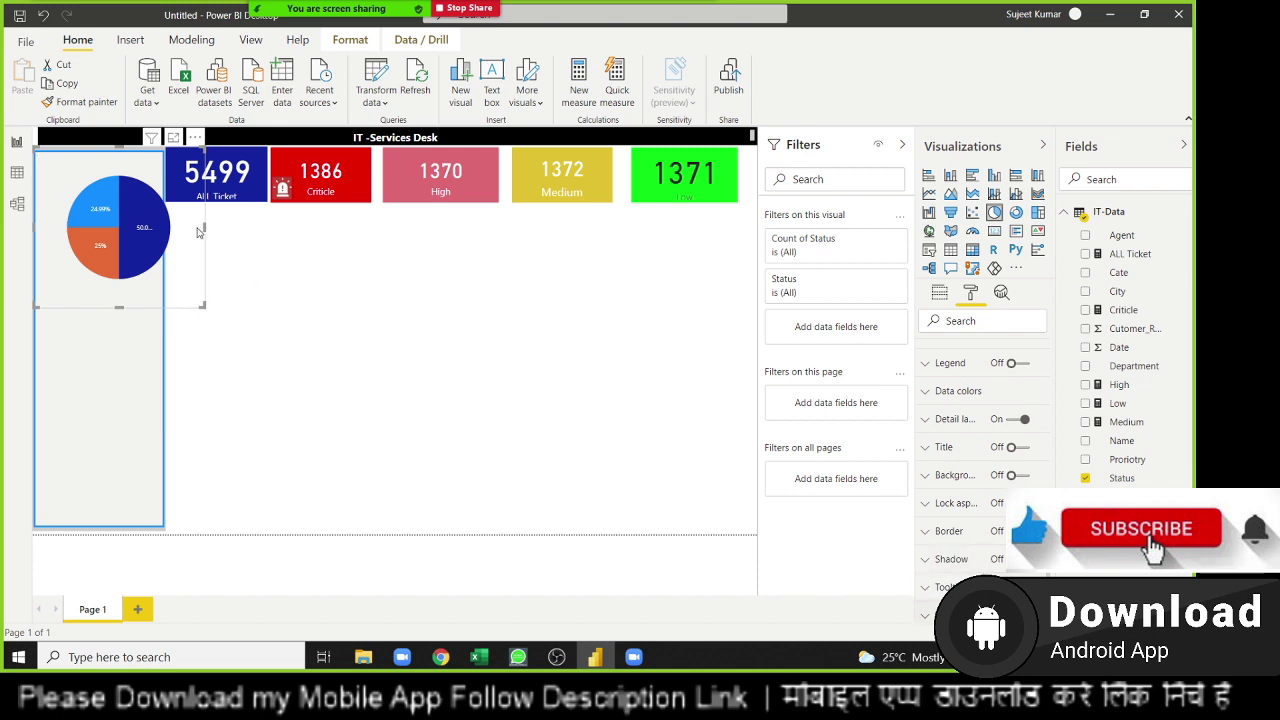
pyautogui.moveTo(204, 228); pyautogui.dragTo(190, 232)
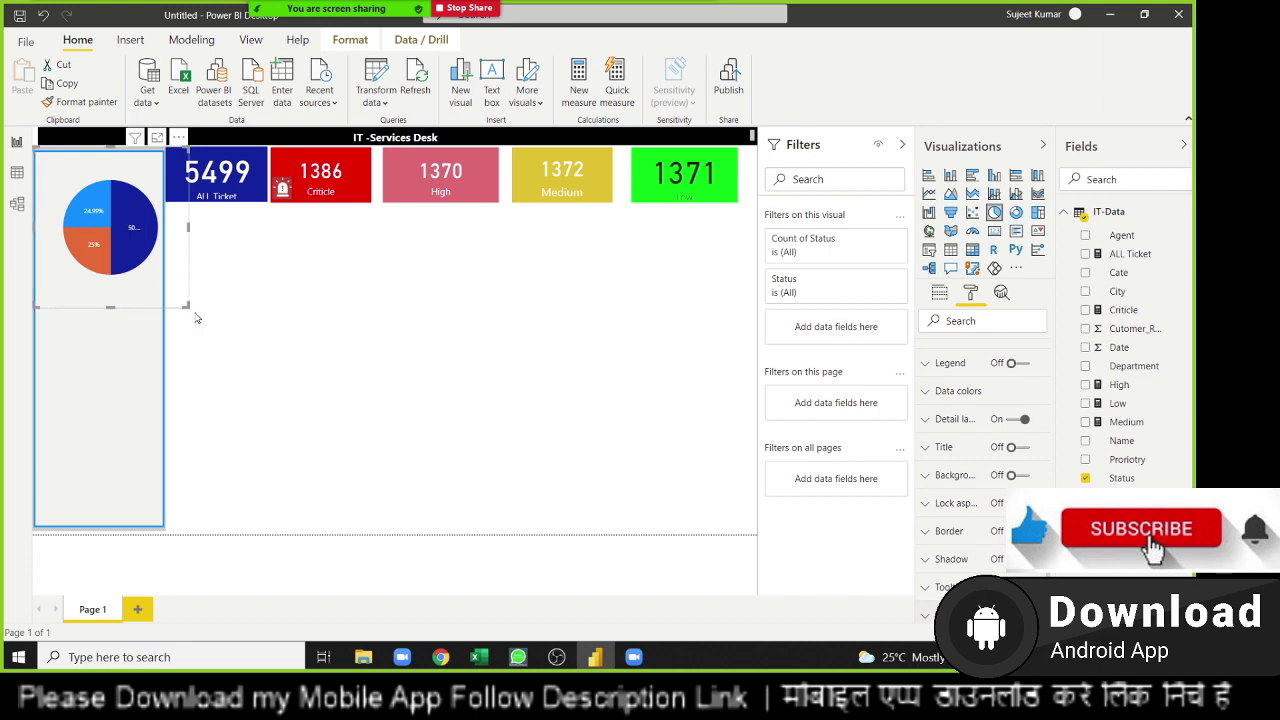
pyautogui.click(120, 292)
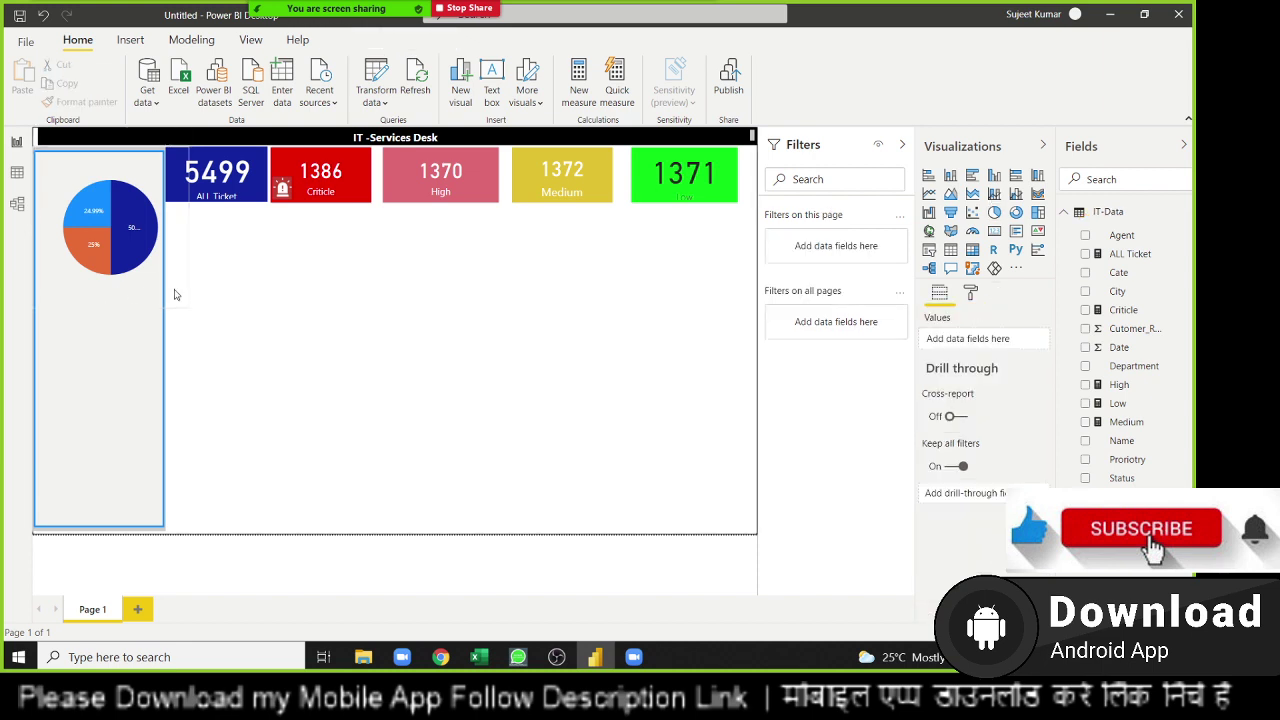
# Show Zoom's participants list, with two people in the meeting, over the shared report.
pyautogui.click(124, 265)
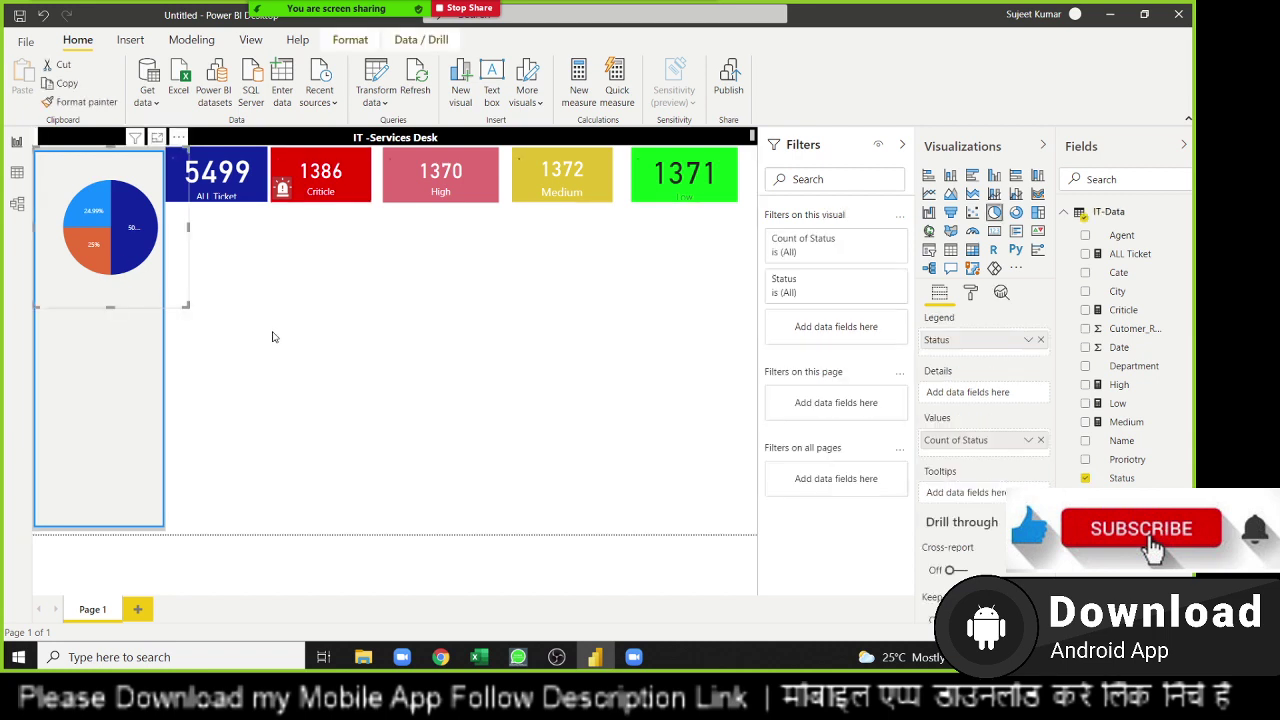
pyautogui.press('Escape')
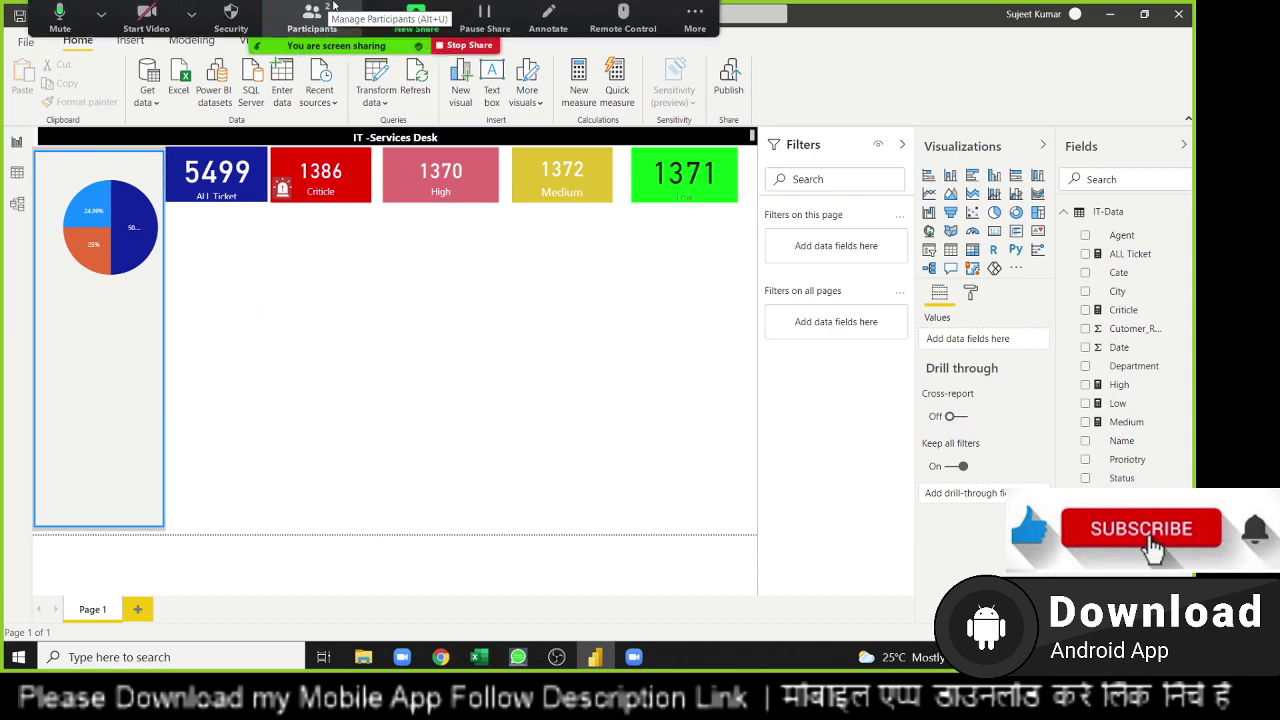
pyautogui.click(340, 8)
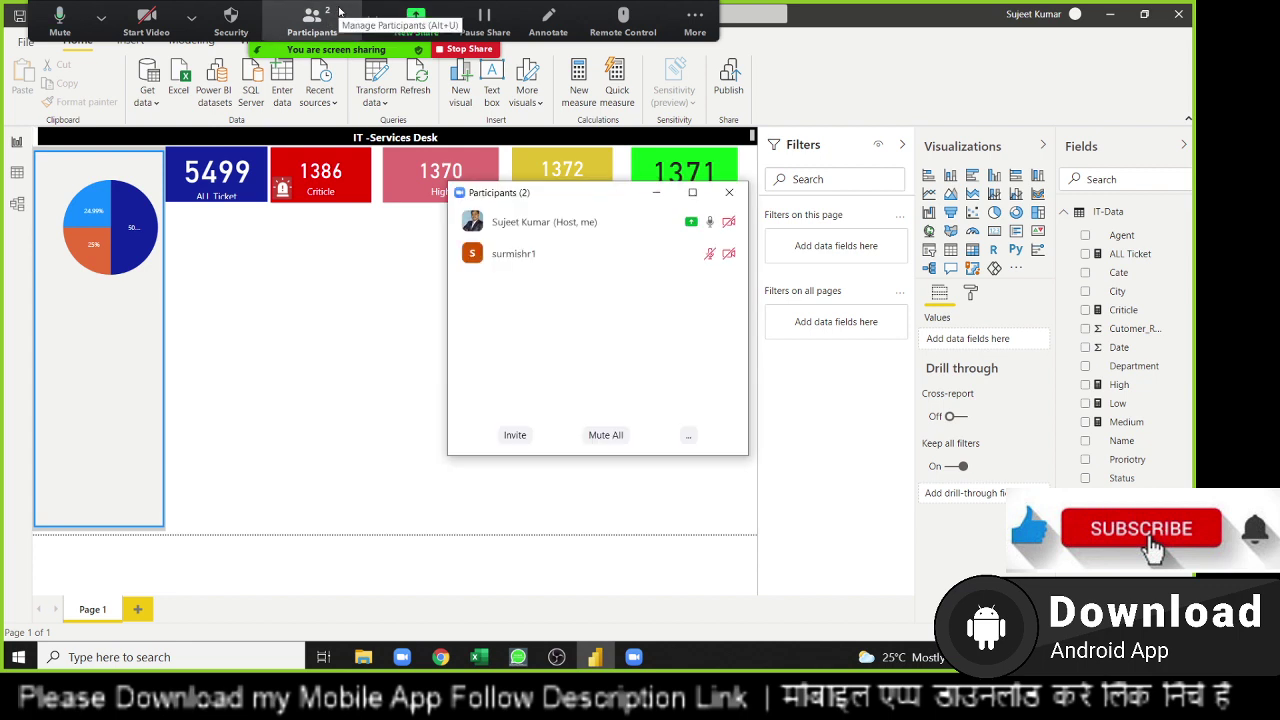